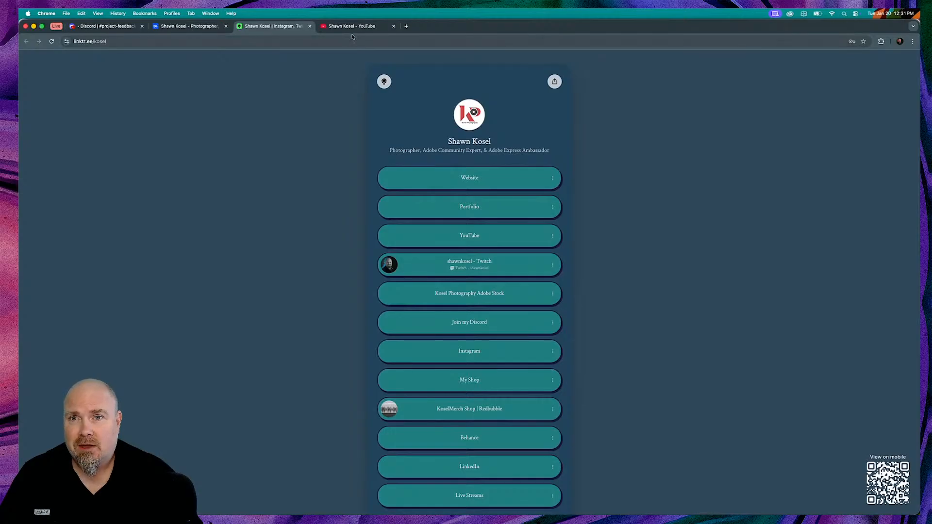
View the photographer's YouTube channel page and the Behance profile page.
click(352, 26)
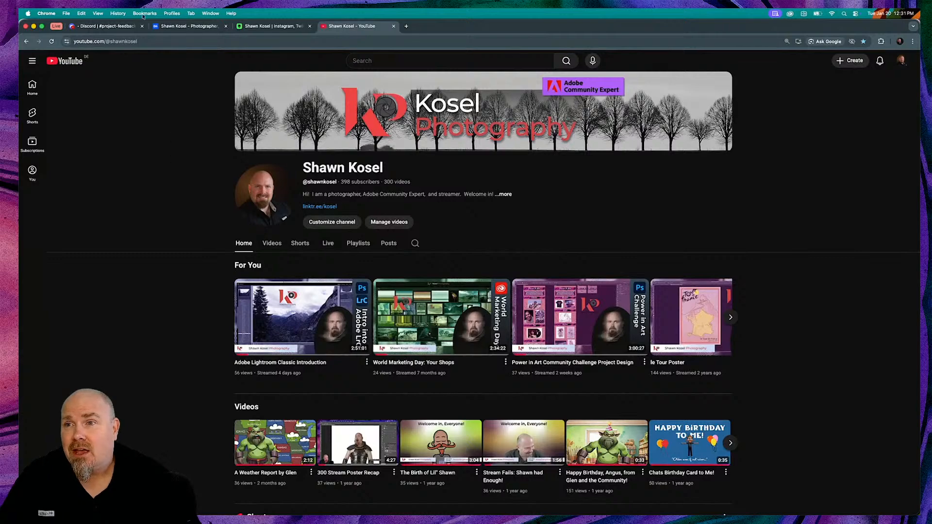
click(189, 27)
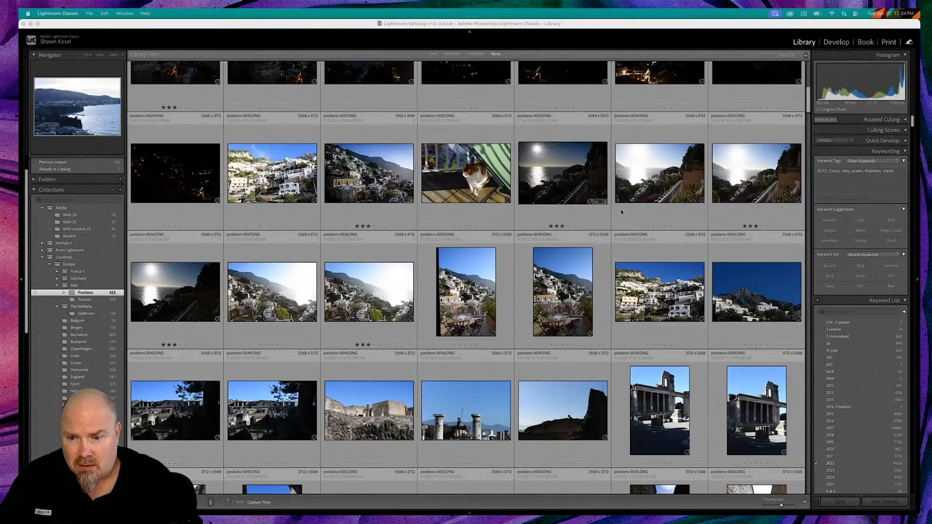
Open the second tree-shaded ruins photo from the Positano collection in Develop and show its Lens Corrections profile settings.
scroll(358, 234, down, 3)
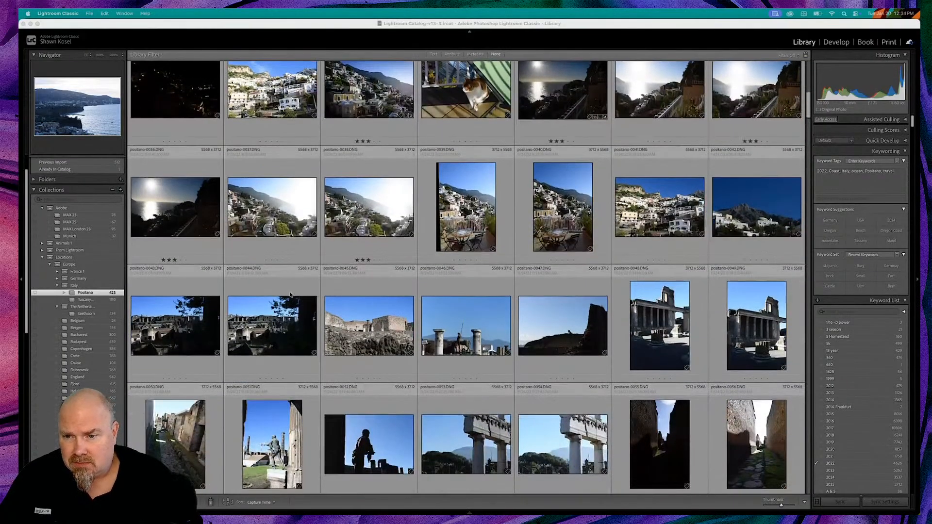
double_click(313, 315)
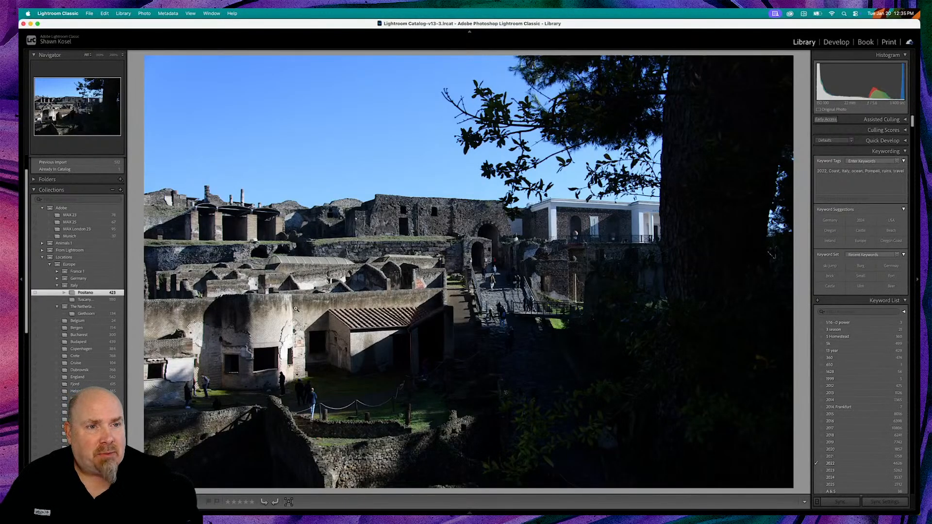
key(d)
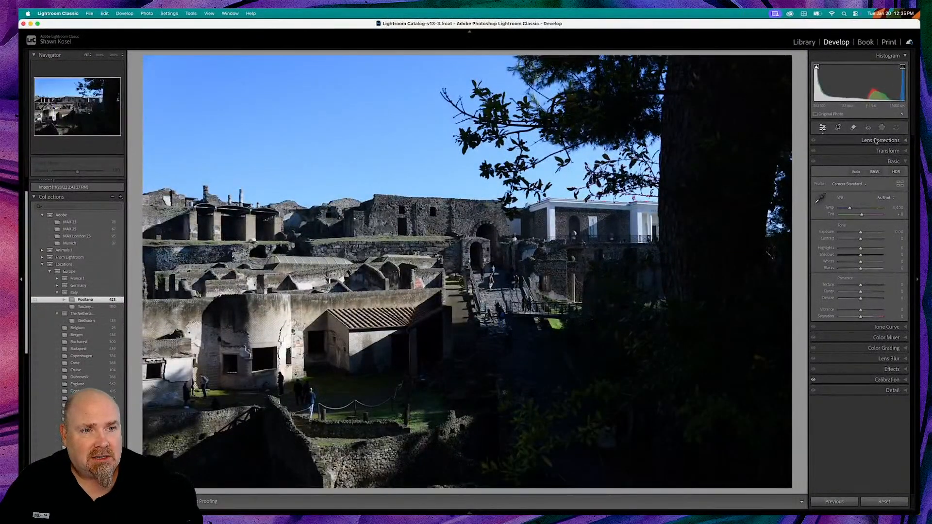
click(877, 140)
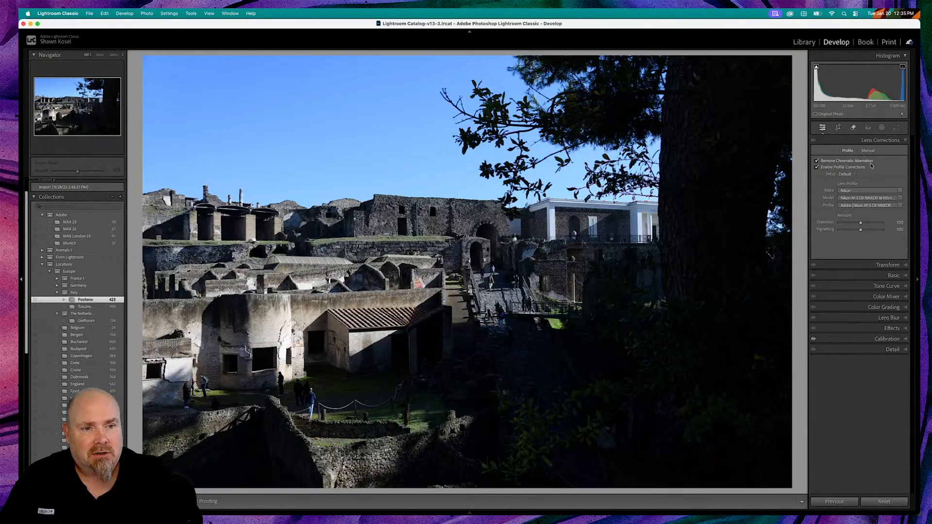
Review the panel order in the Customize Develop Panel dialog and close it without saving.
right_click(859, 266)
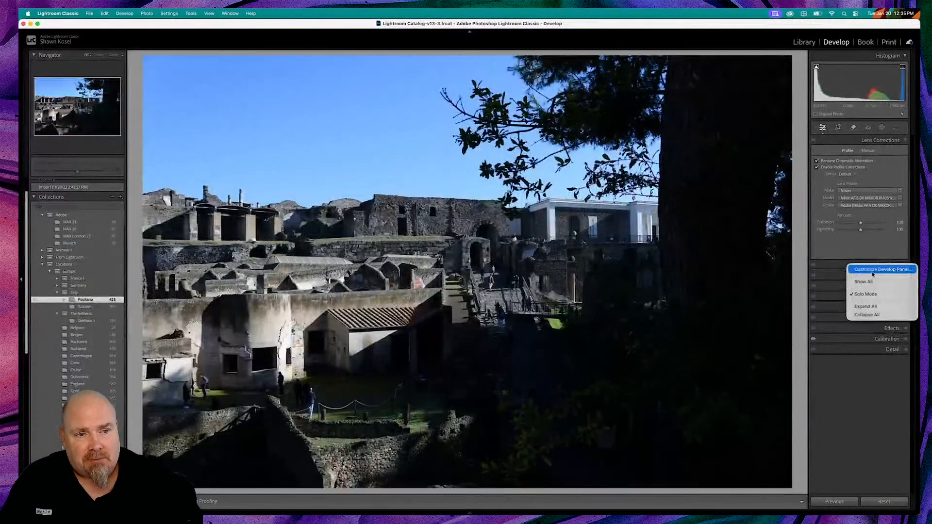
click(823, 261)
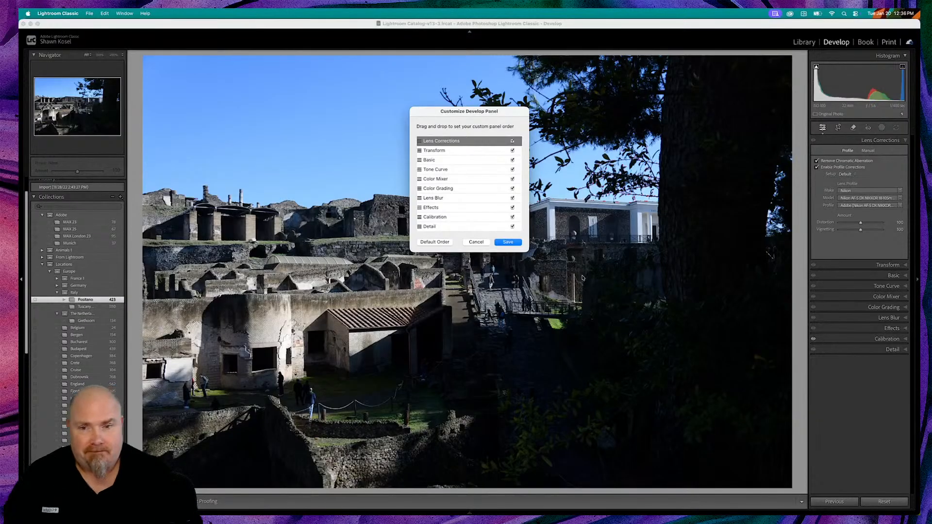
click(477, 241)
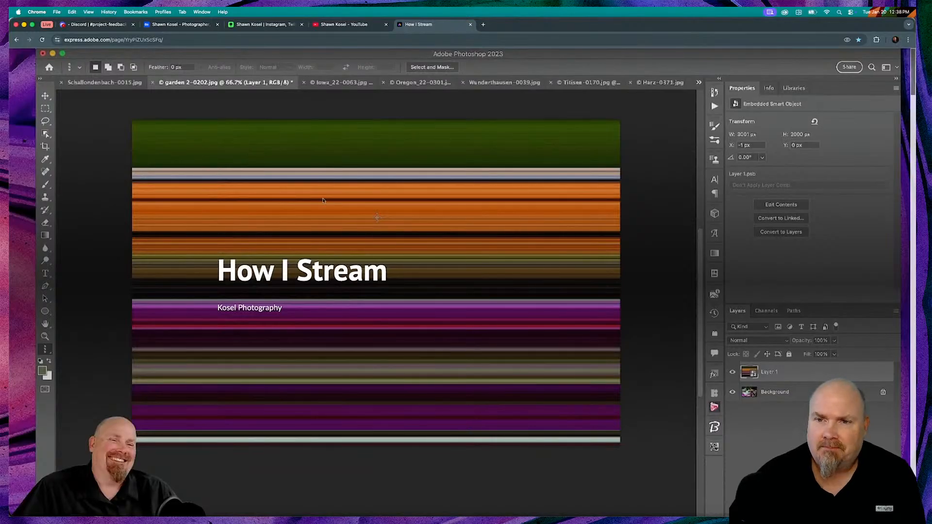
Find the introduction and Hardware section of the How I Stream page and copy the page's web address.
scroll(329, 201, down, 5)
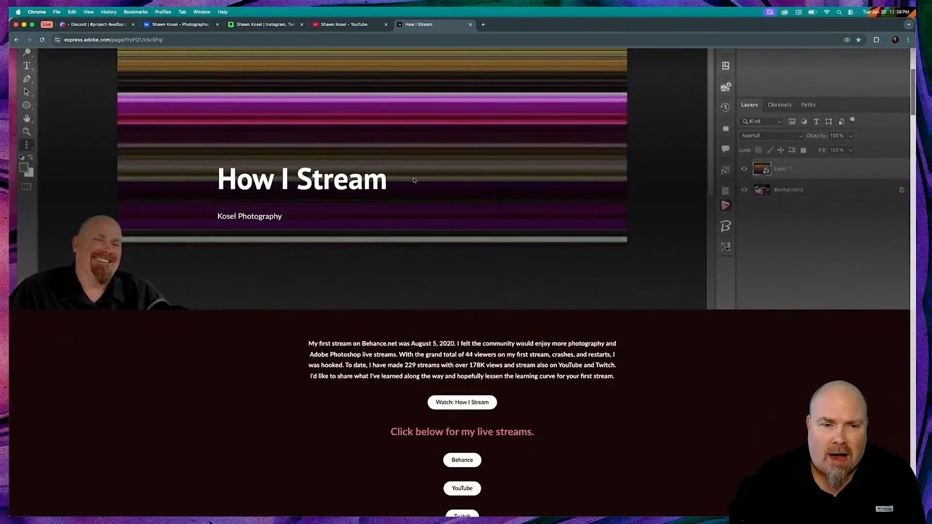
scroll(413, 180, down, 2)
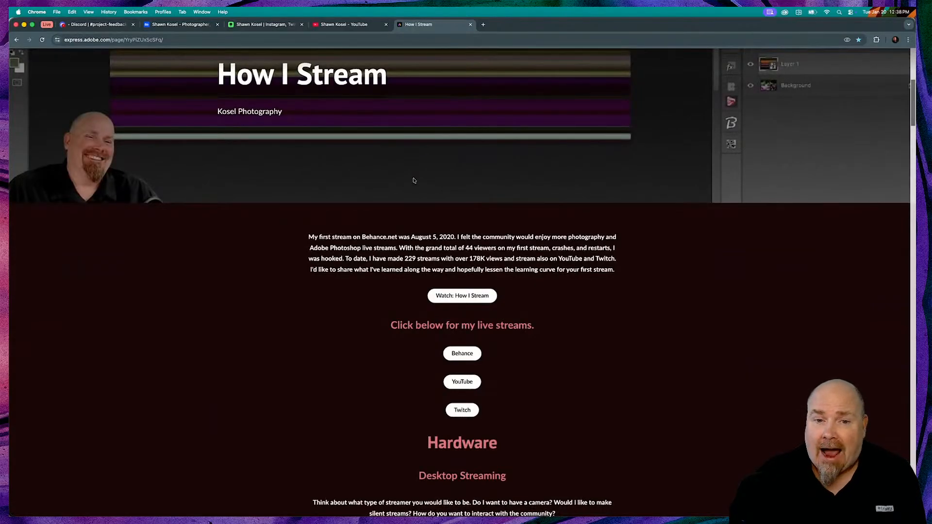
scroll(414, 180, down, 5)
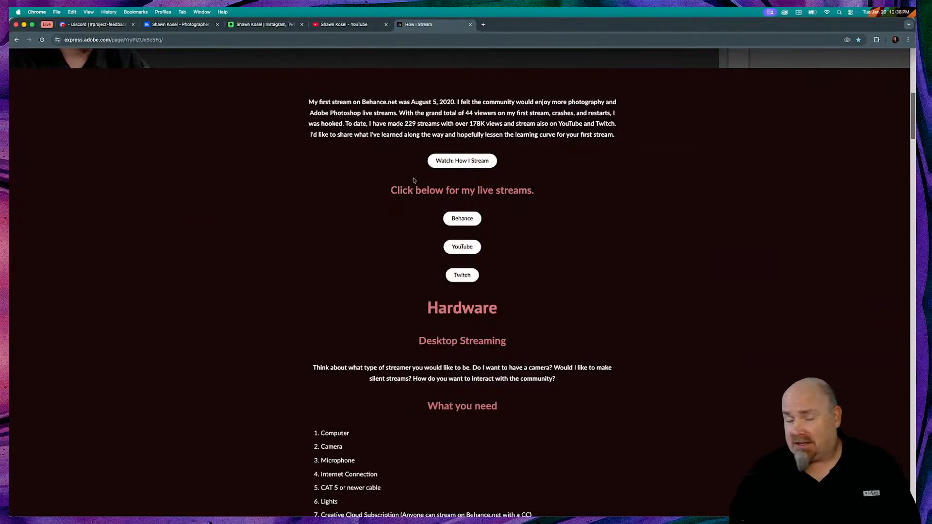
click(210, 42)
drag(207, 40, 32, 41)
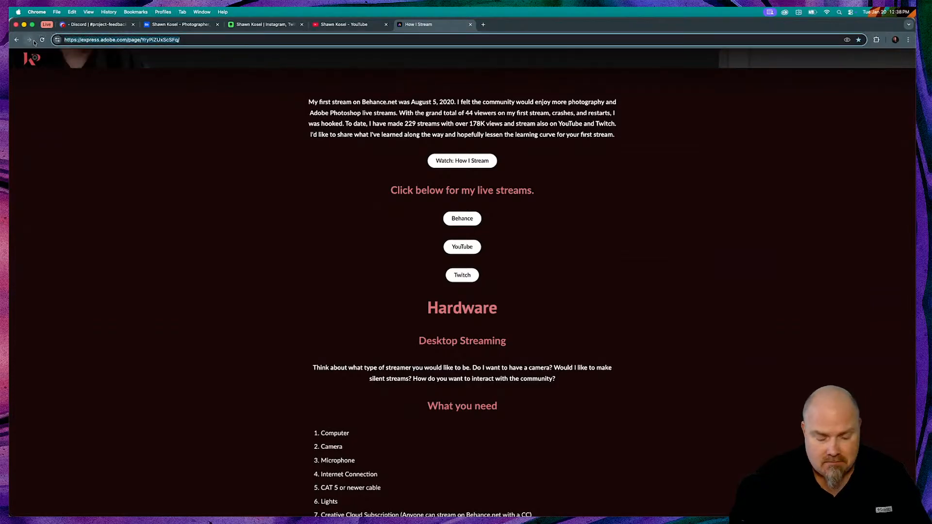
key(super+c)
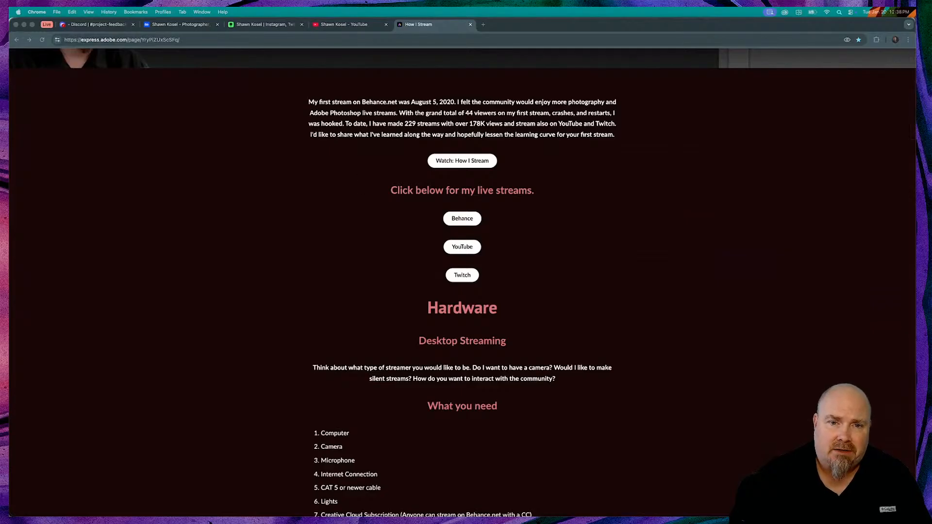
Examine the live-stream links and the What you need list for desktop streaming.
scroll(534, 237, down, 3)
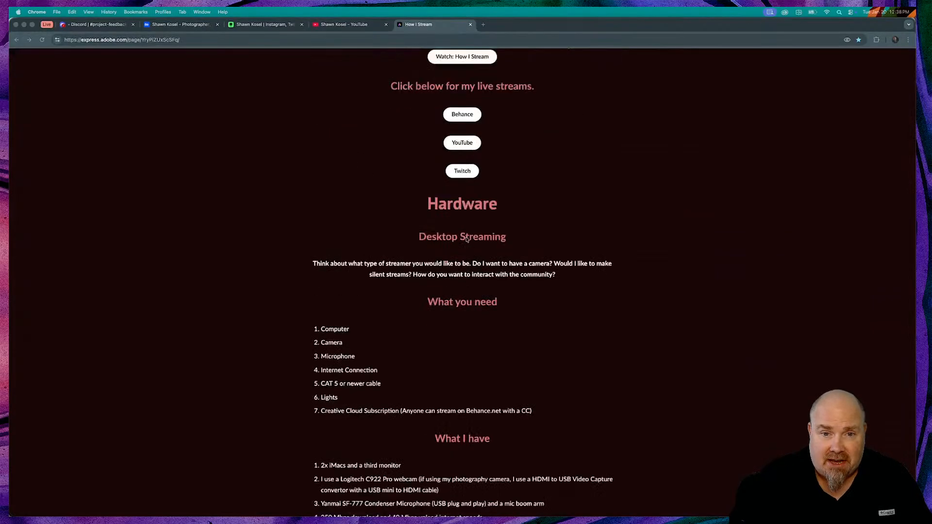
scroll(641, 216, up, 2)
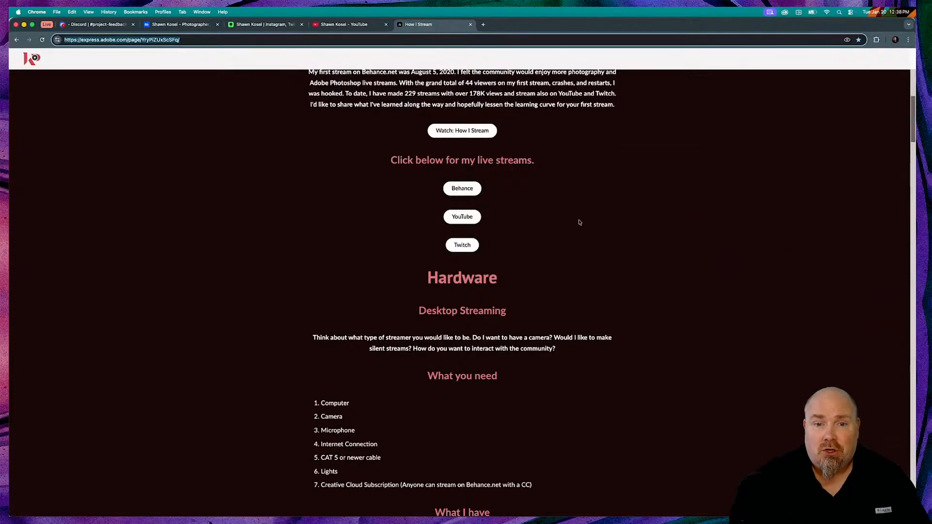
scroll(512, 209, down, 3)
scroll(512, 209, up, 1)
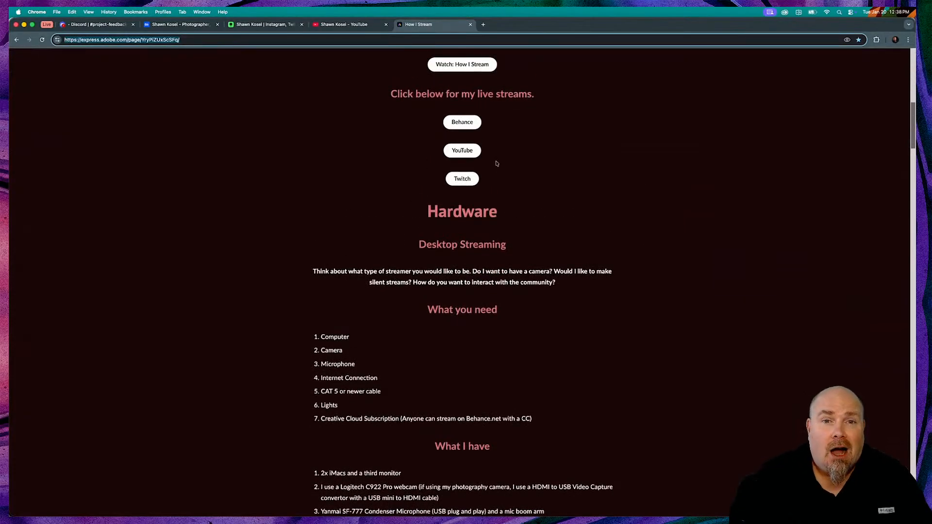
scroll(497, 164, up, 1)
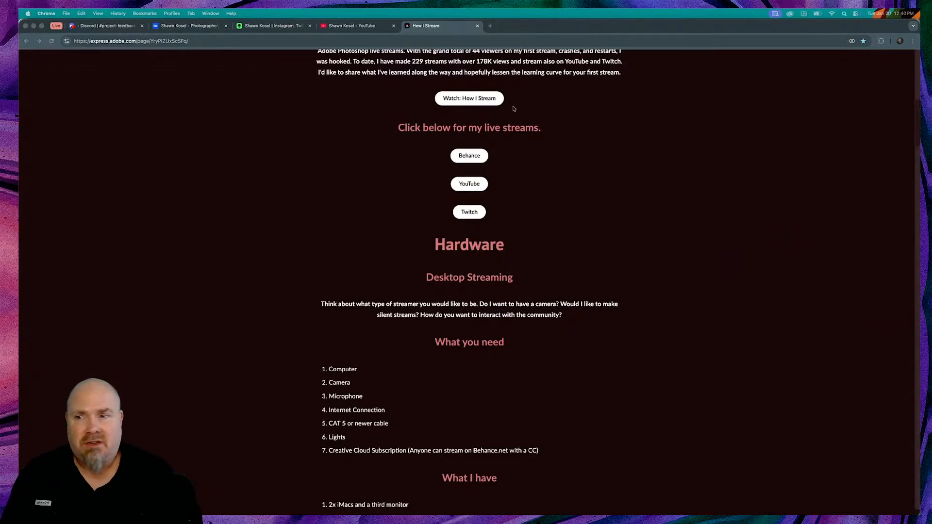
Show the tabs in the Live group and view the VDO.Ninja tab's options, leaving the group collapsed.
click(57, 26)
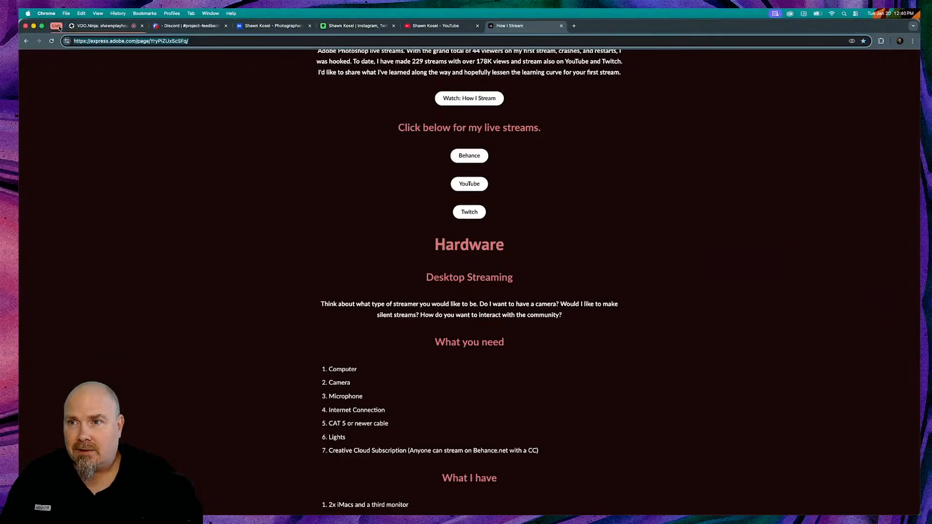
right_click(101, 30)
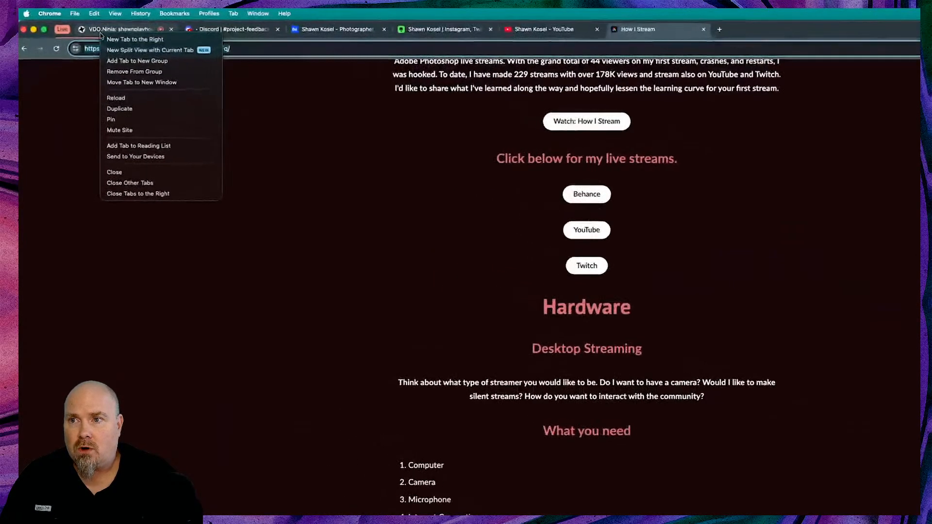
click(79, 135)
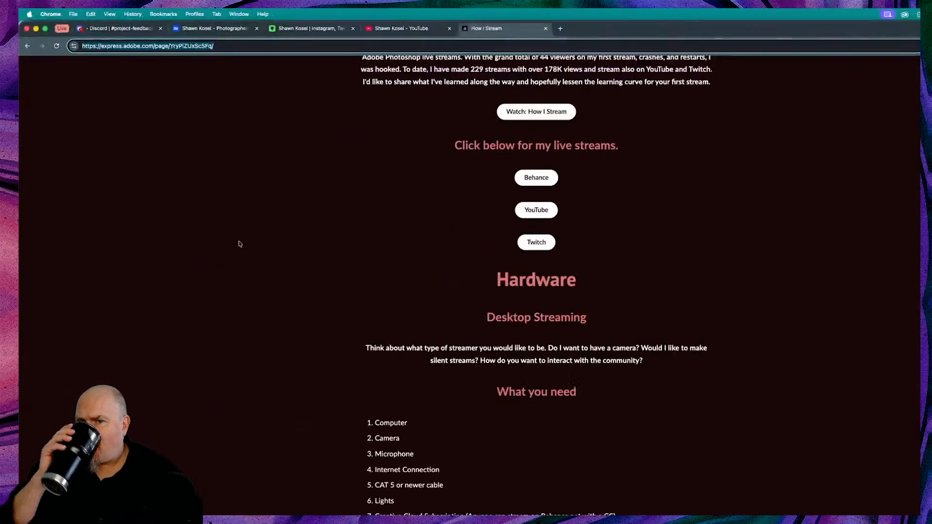
Read the How I Stream page from the introduction through the hardware lists to the start of the Software section.
scroll(245, 249, up, 3)
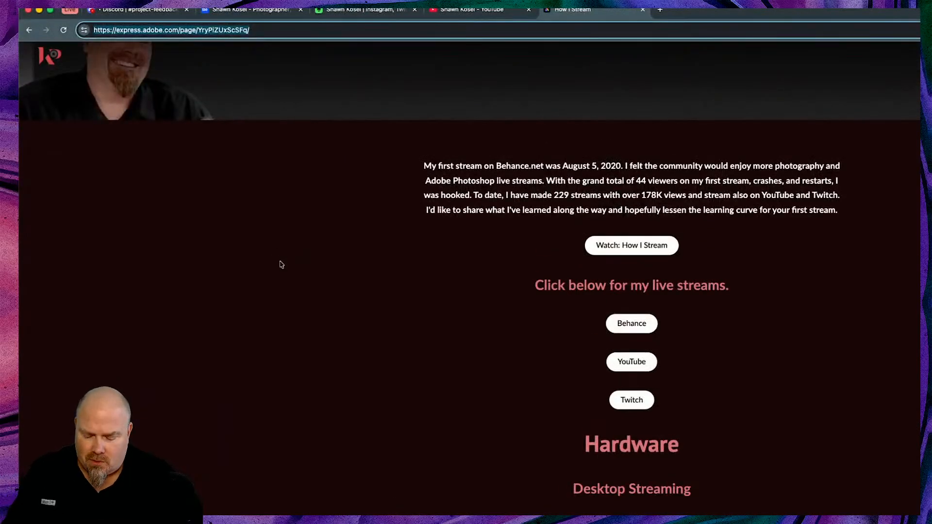
scroll(281, 265, down, 10)
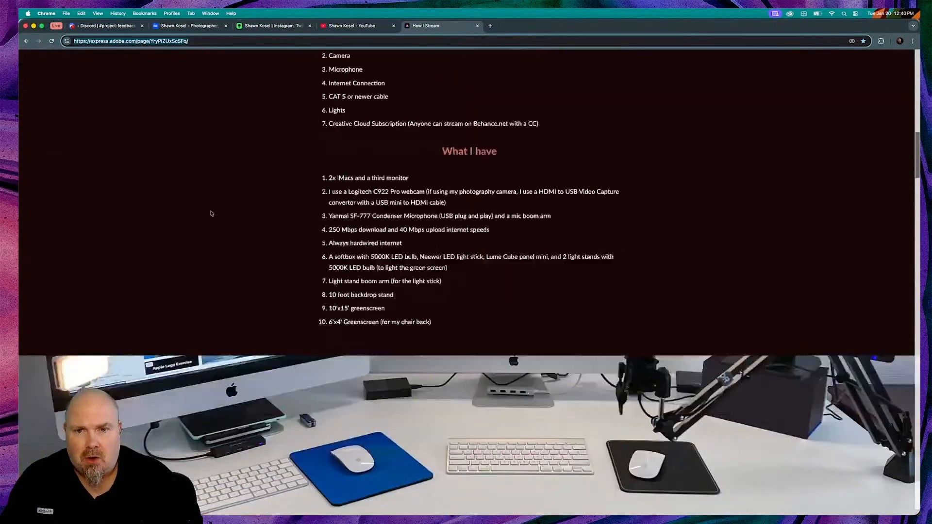
scroll(211, 213, down, 3)
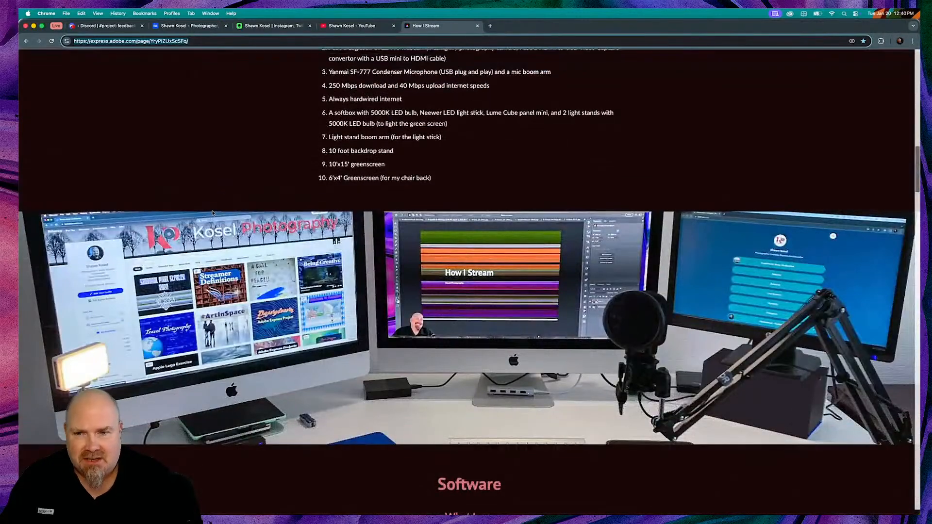
scroll(241, 209, down, 1)
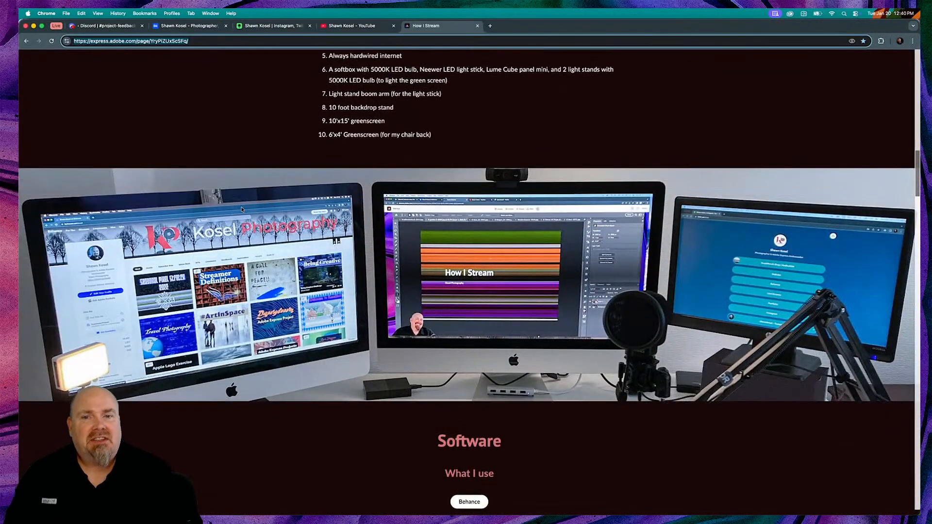
scroll(241, 209, down, 4)
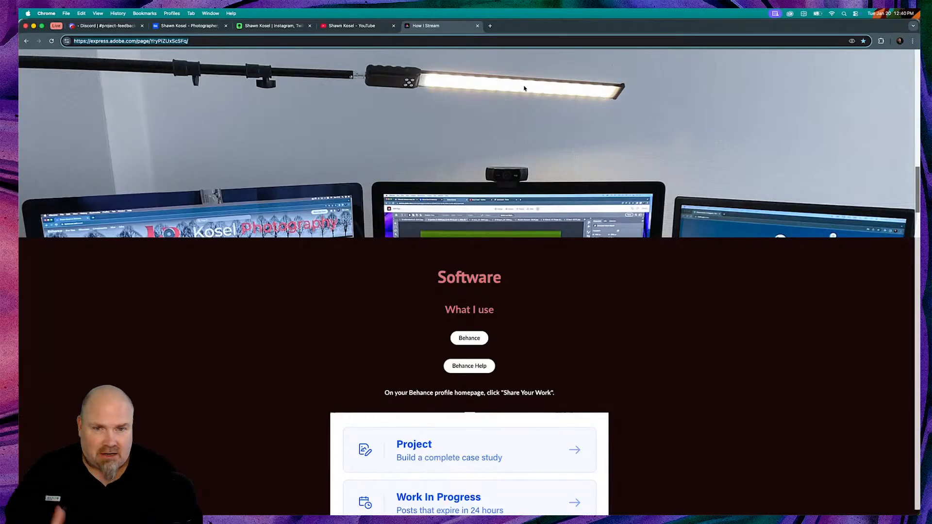
Examine the desk setup photo with its monitors, webcam, microphone and lights alongside the What I have hardware list.
scroll(524, 88, up, 3)
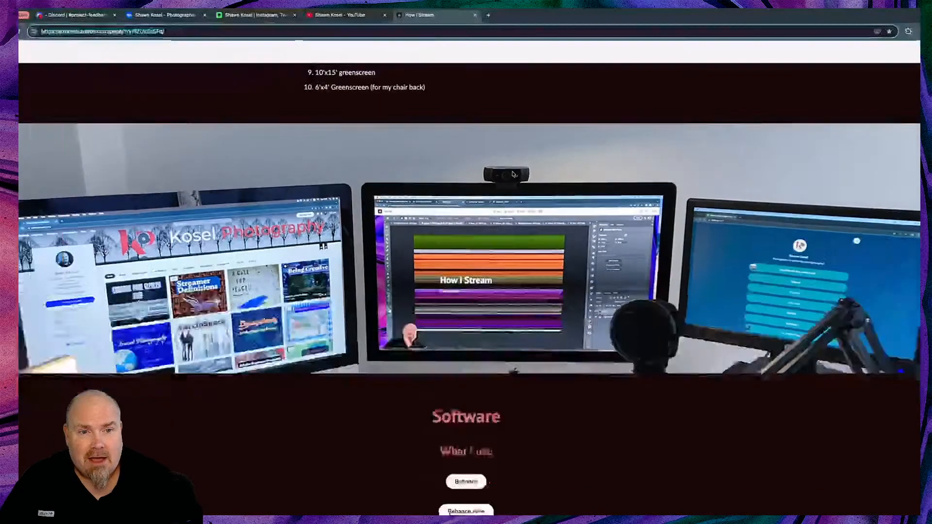
scroll(513, 174, down, 2)
scroll(513, 174, up, 3)
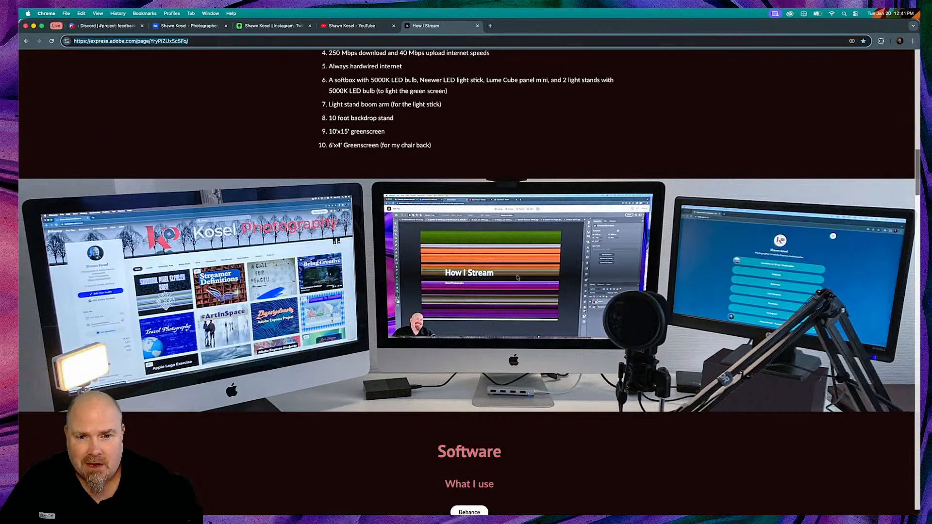
scroll(516, 279, up, 2)
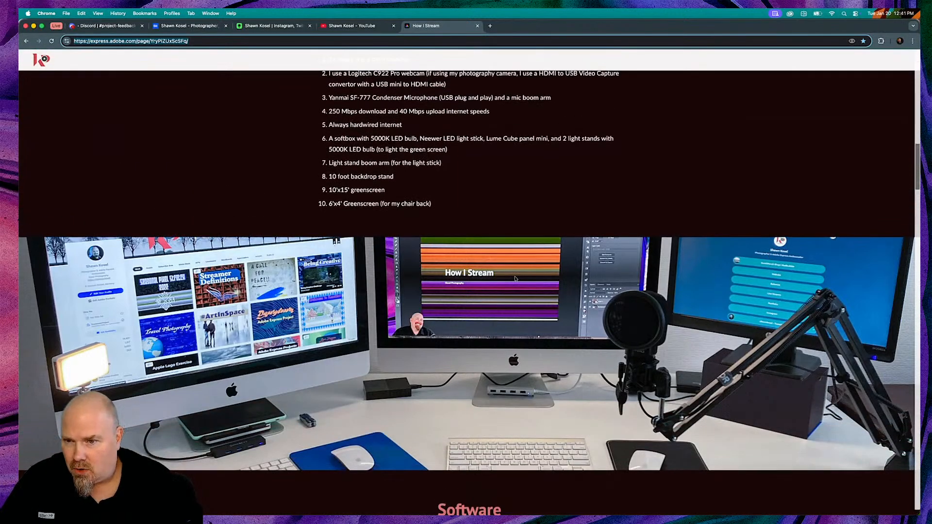
scroll(516, 278, down, 2)
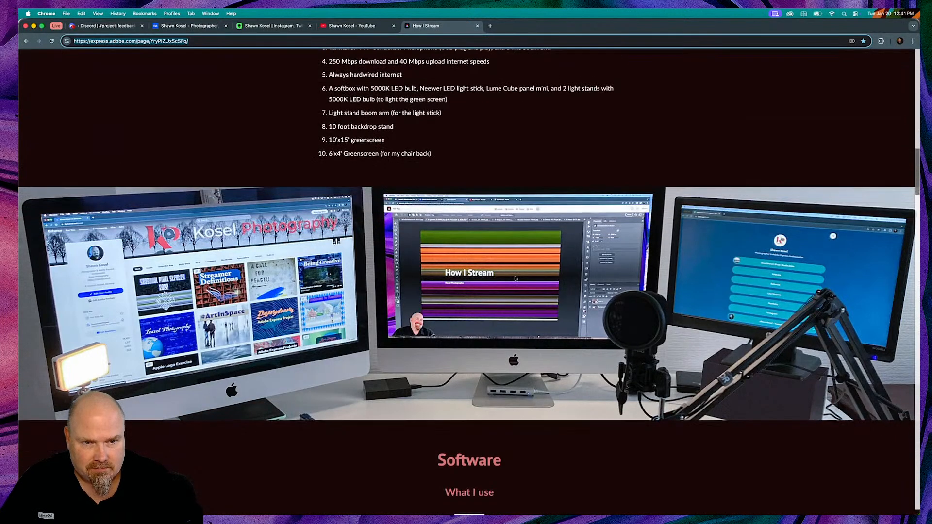
scroll(516, 279, down, 1)
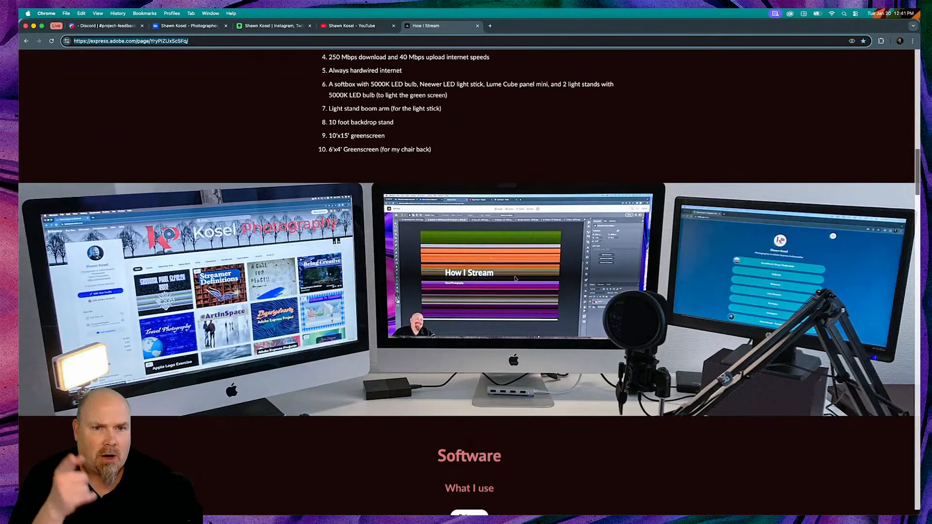
scroll(516, 278, down, 3)
scroll(513, 291, up, 5)
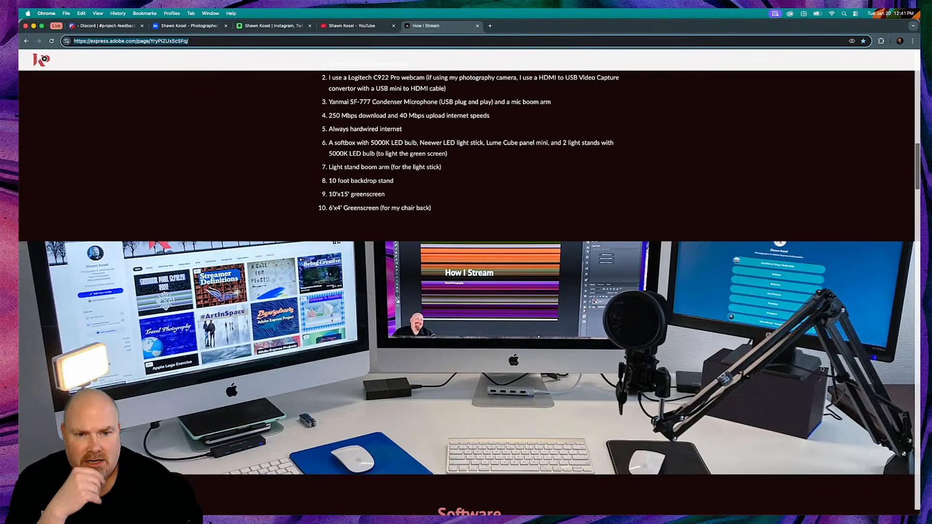
scroll(543, 404, down, 3)
scroll(543, 404, up, 5)
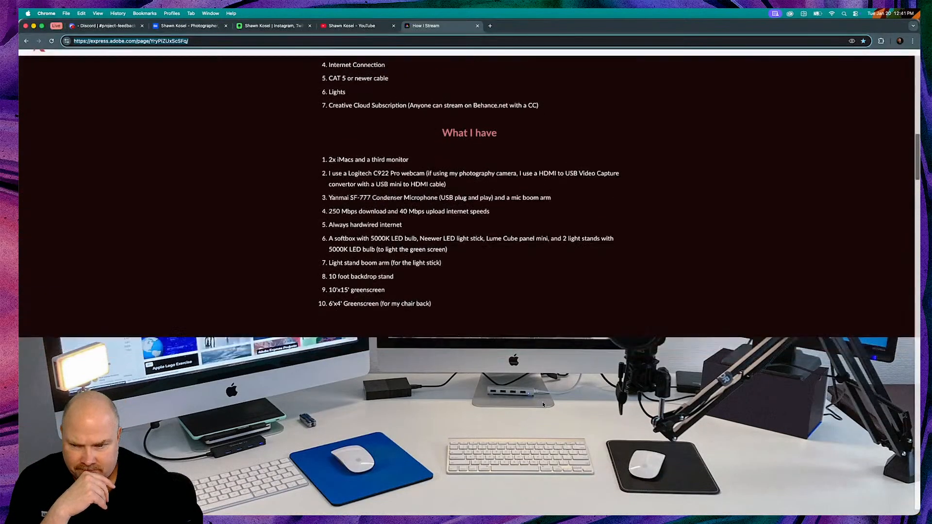
scroll(542, 404, down, 6)
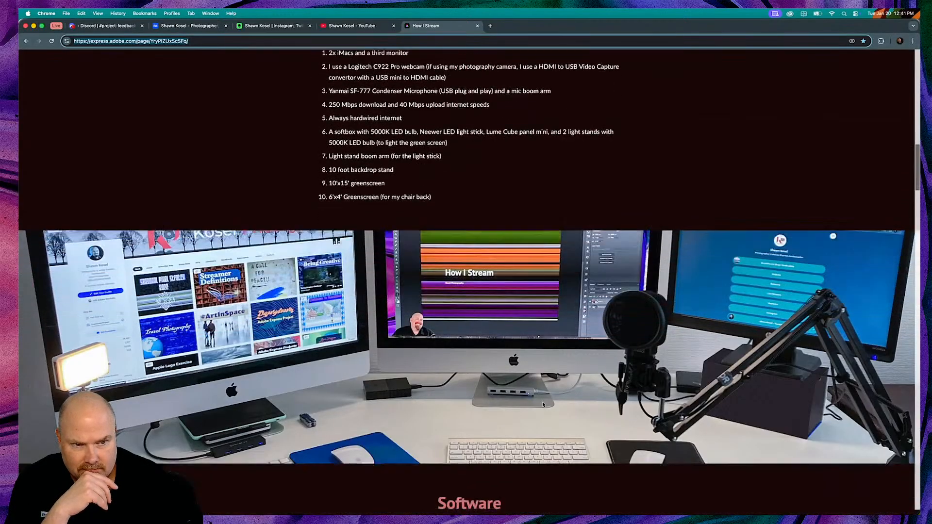
scroll(543, 404, down, 1)
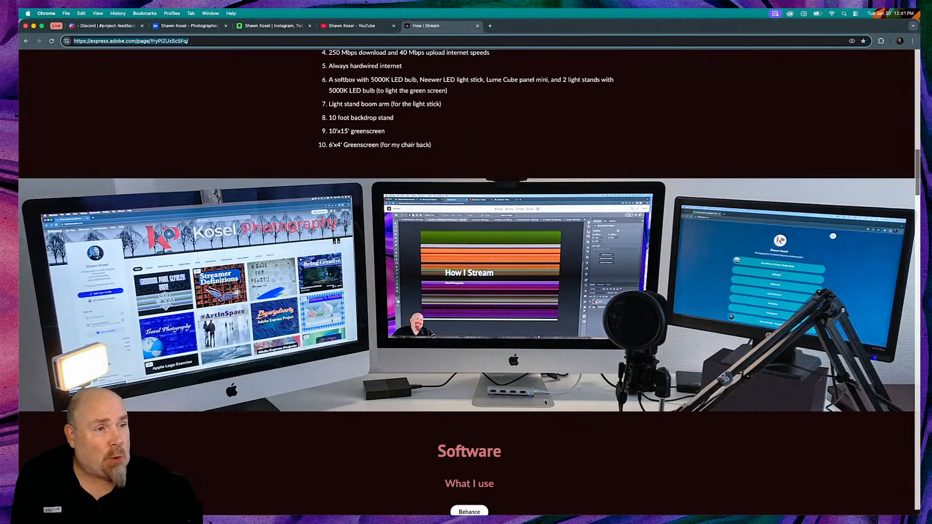
Read the Software section of the How I Stream page, covering the Behance sharing options and the livestream setup screenshot.
scroll(544, 402, down, 2)
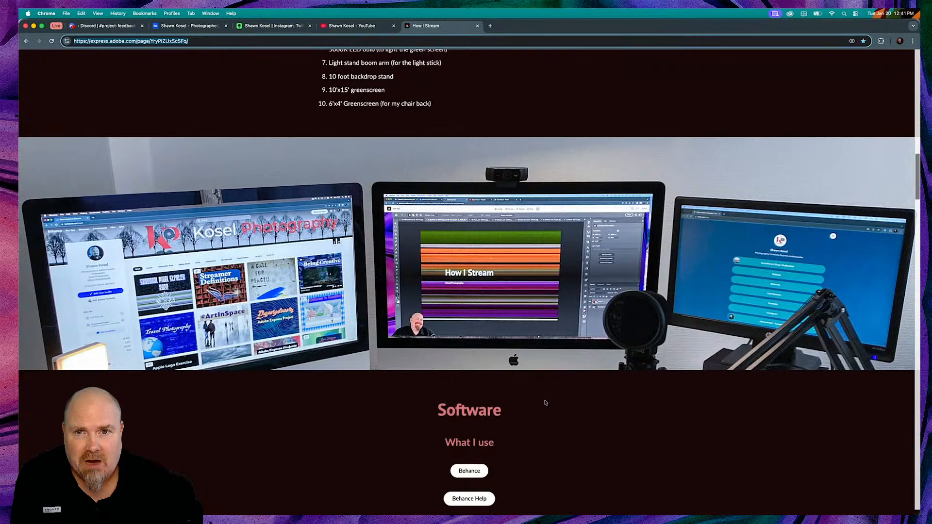
scroll(544, 403, up, 1)
scroll(544, 403, down, 4)
scroll(545, 403, down, 8)
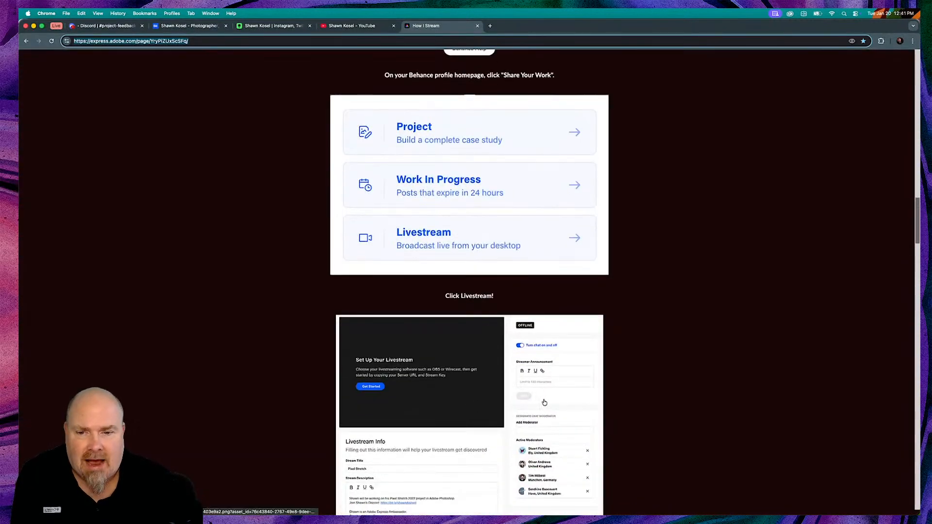
scroll(447, 351, down, 3)
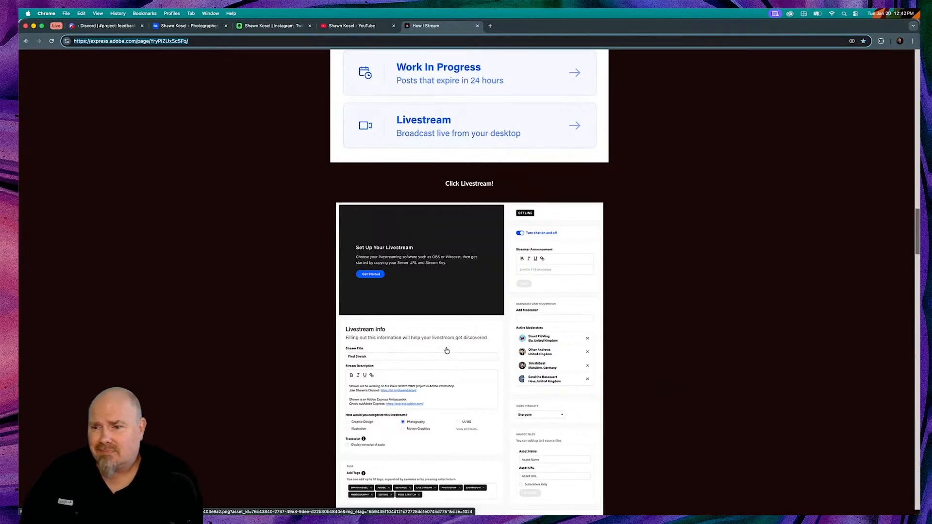
scroll(454, 346, up, 1)
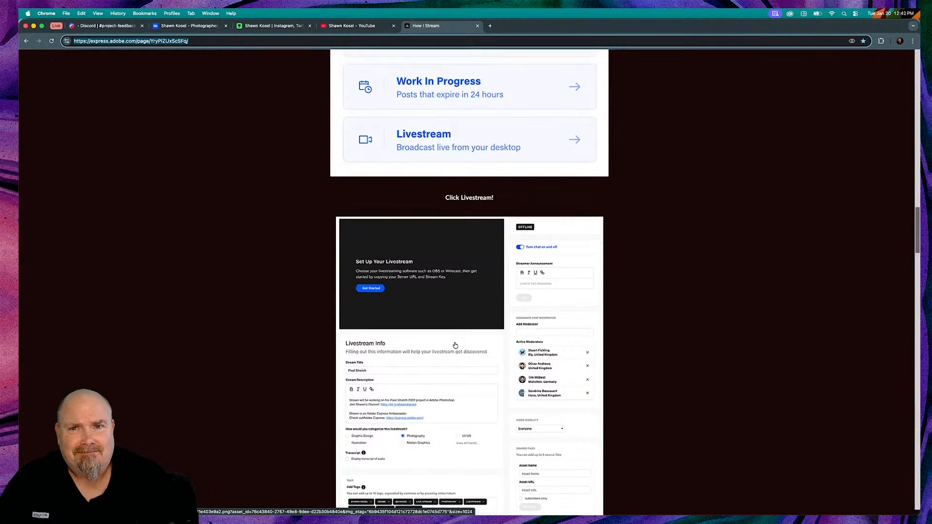
scroll(455, 345, up, 5)
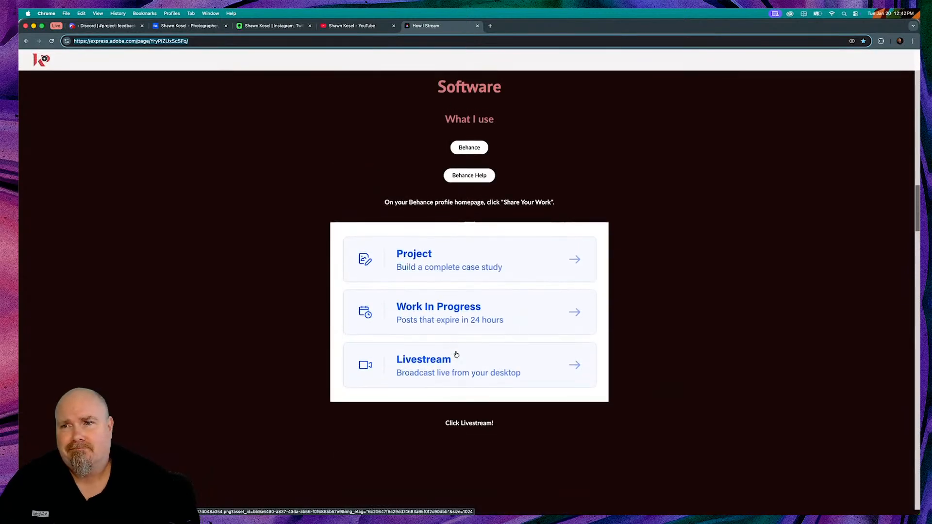
click(257, 64)
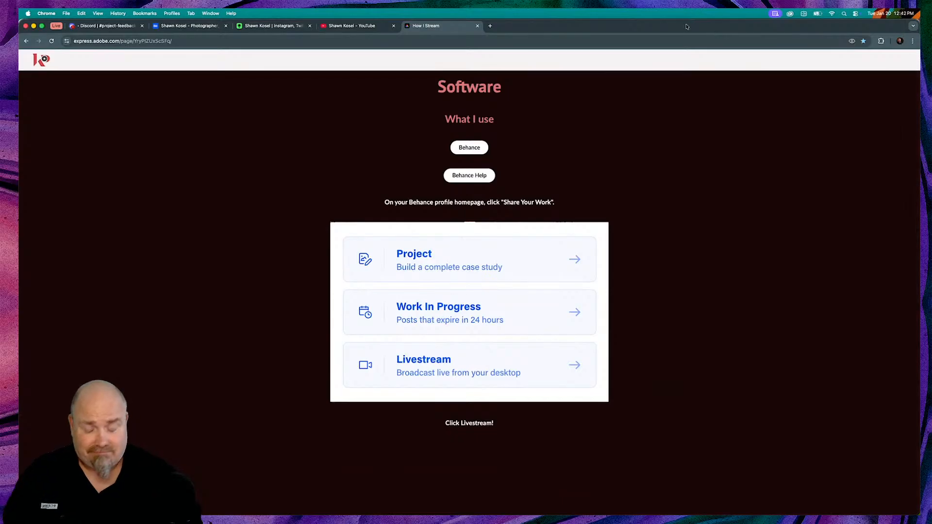
Switch to Lightroom Classic and try to bring up its preferences window.
key(super+Tab)
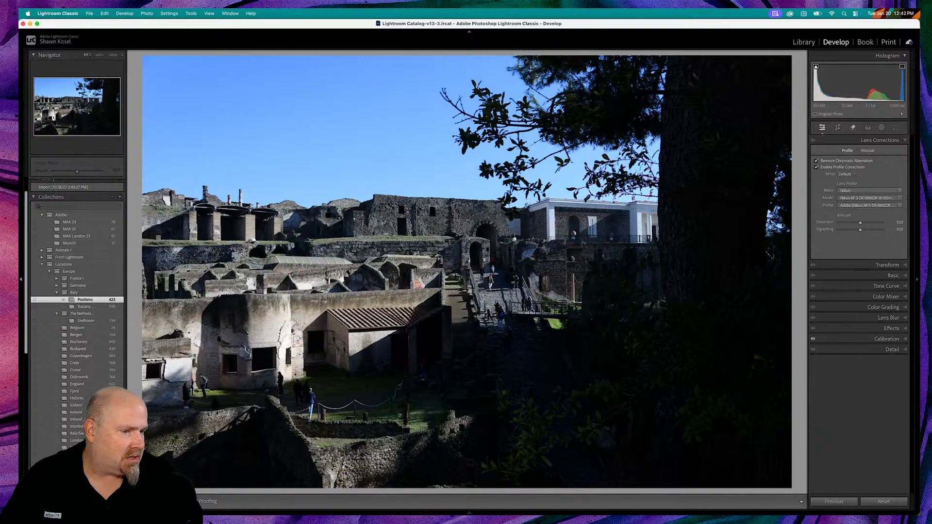
key(super+comma)
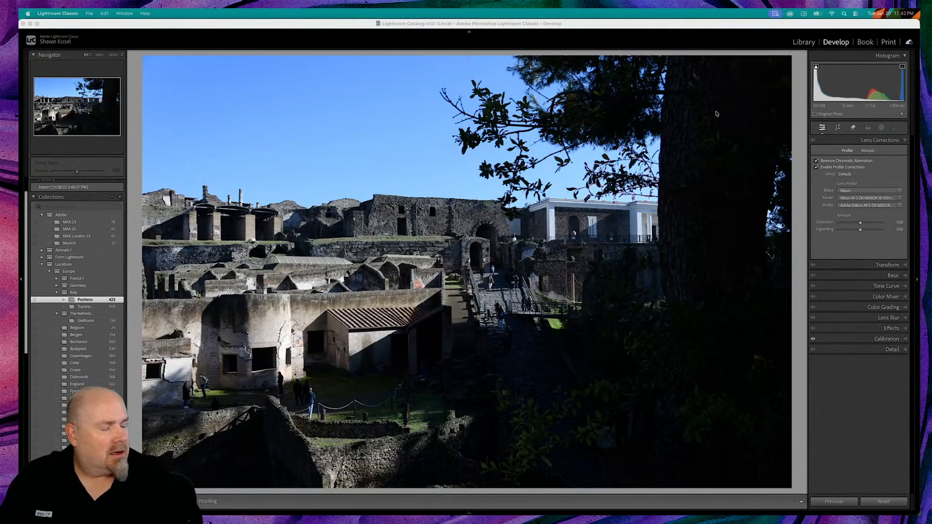
click(628, 24)
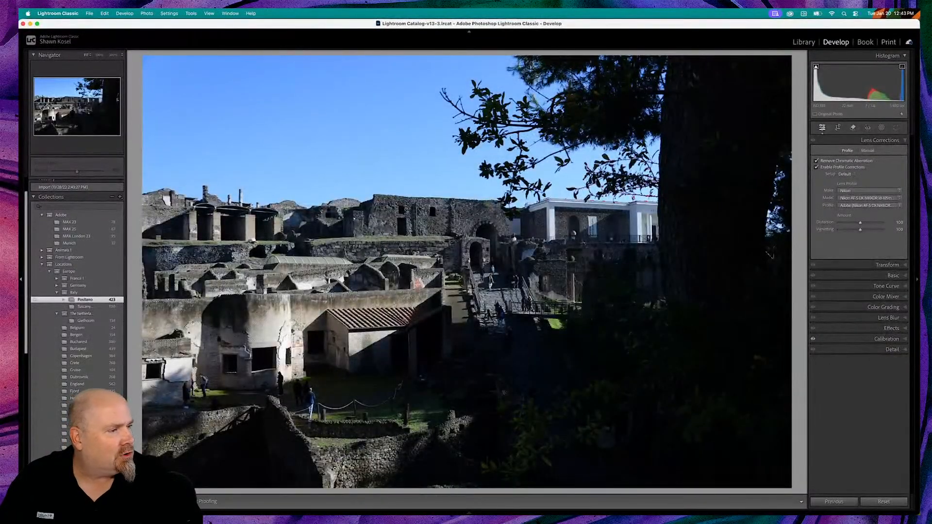
key(super+comma)
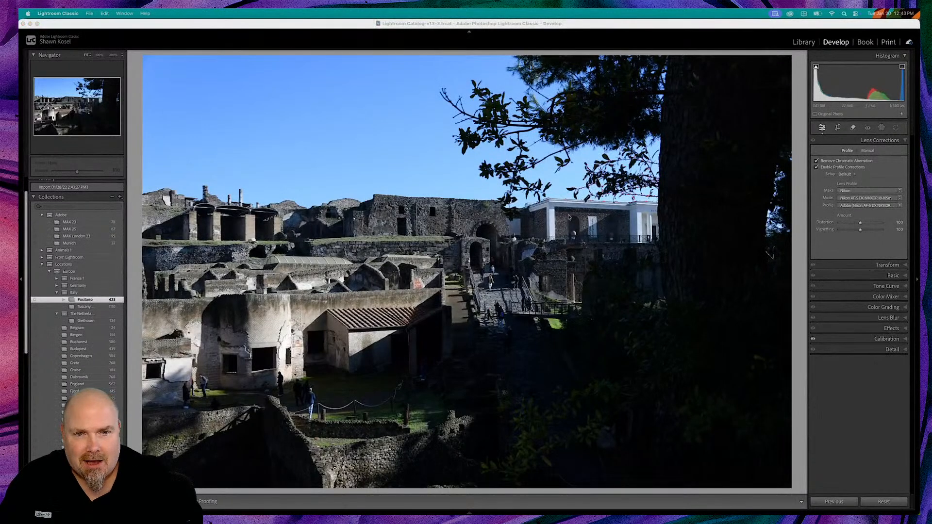
click(792, 23)
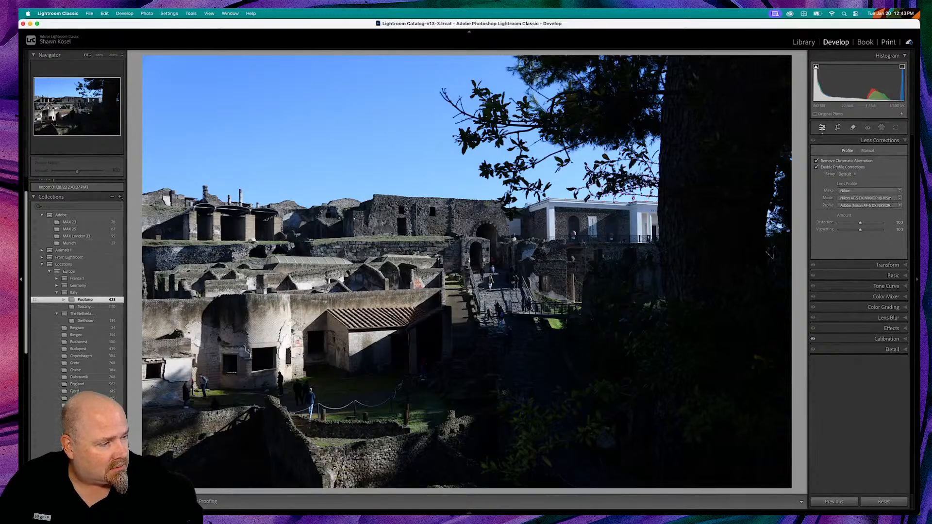
key(super+comma)
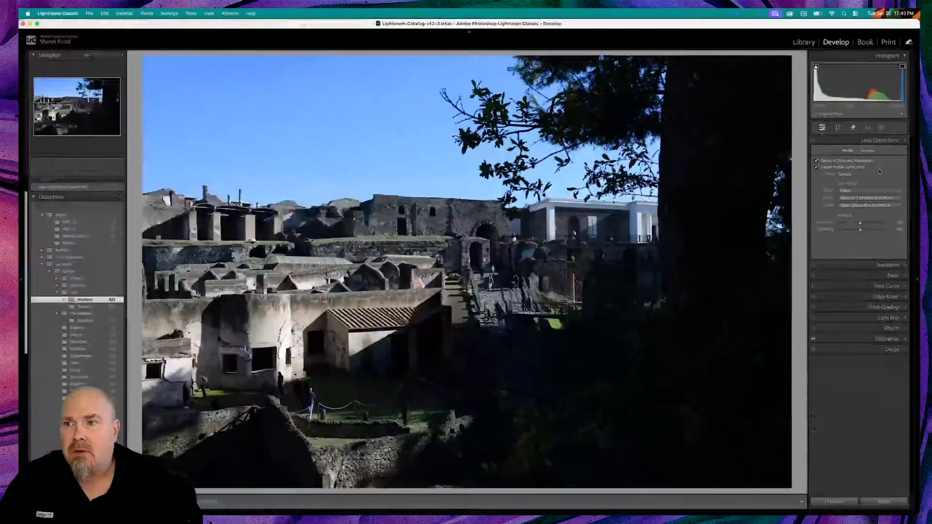
Open the preferences, view the raw defaults in the Presets settings for the Nikon D500, and close the window.
click(73, 13)
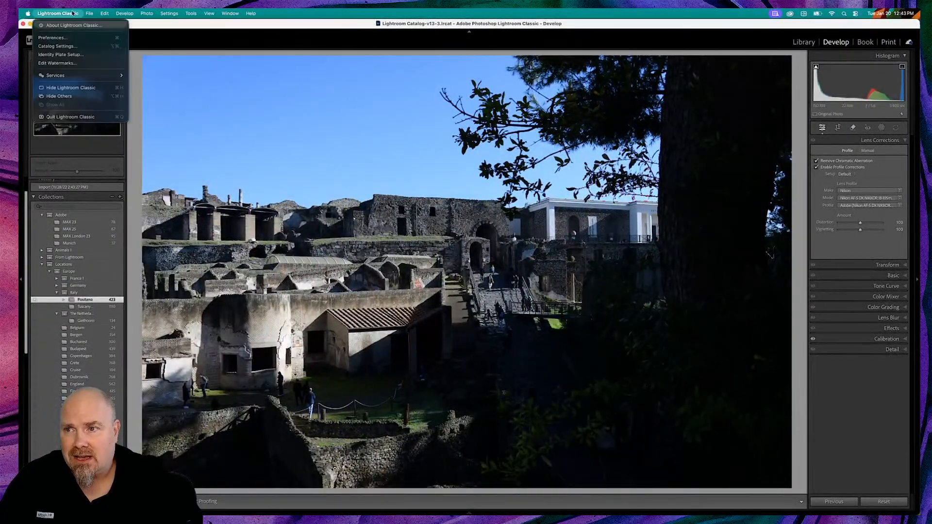
click(74, 37)
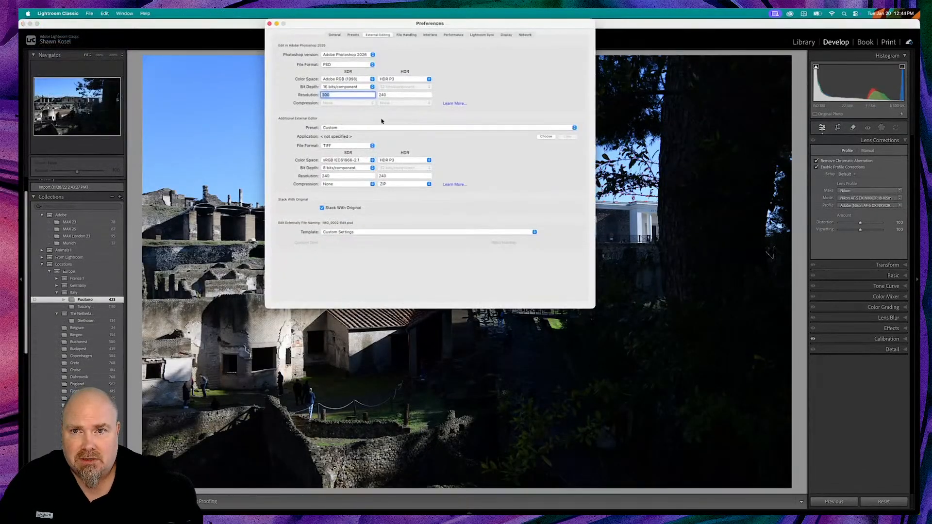
click(353, 36)
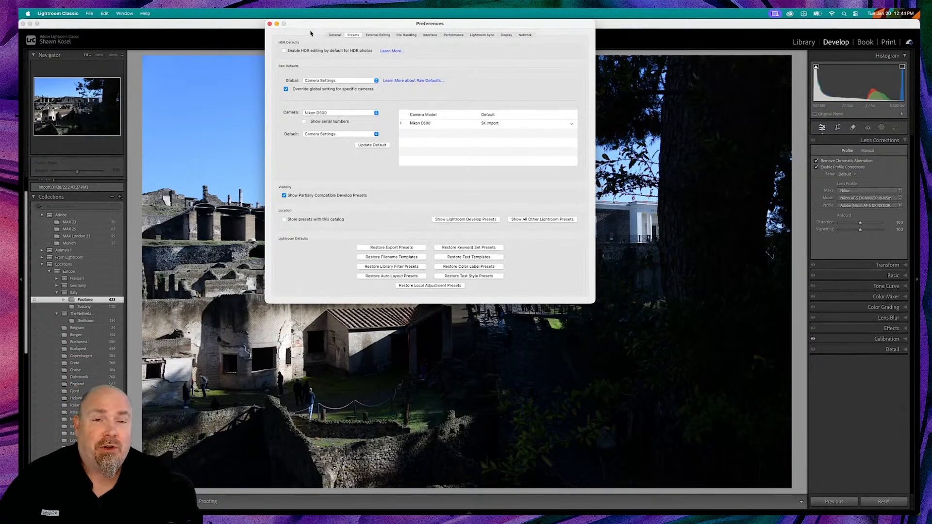
drag(342, 27, 324, 63)
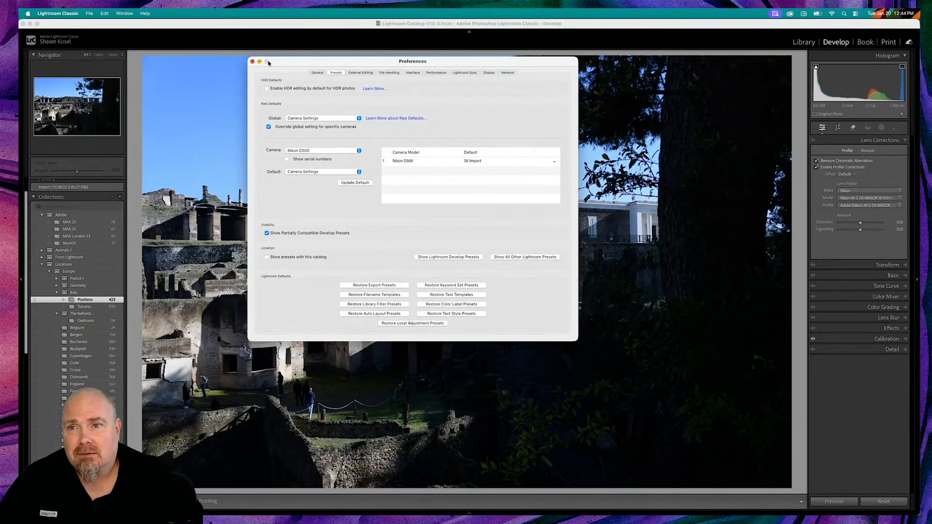
click(252, 62)
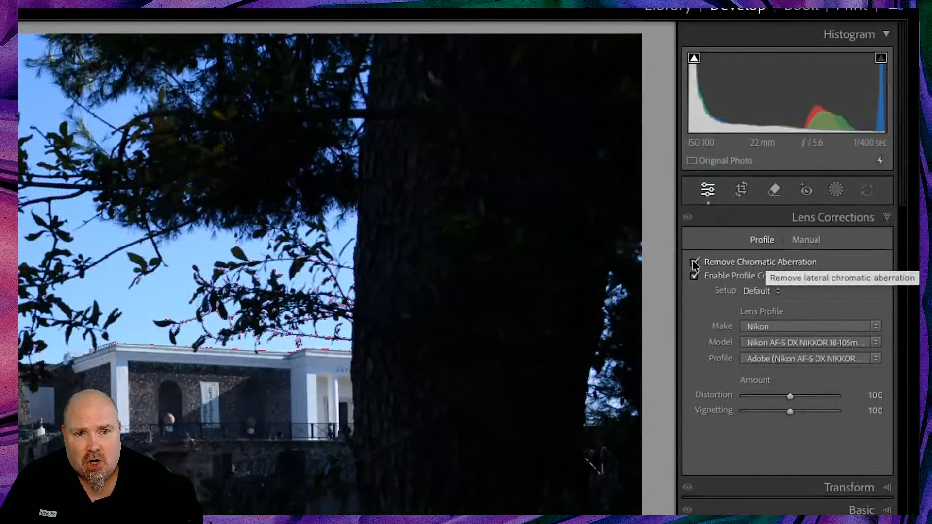
Compare the photo with Remove Chromatic Aberration and Enable Profile Corrections each turned off and back on.
click(760, 158)
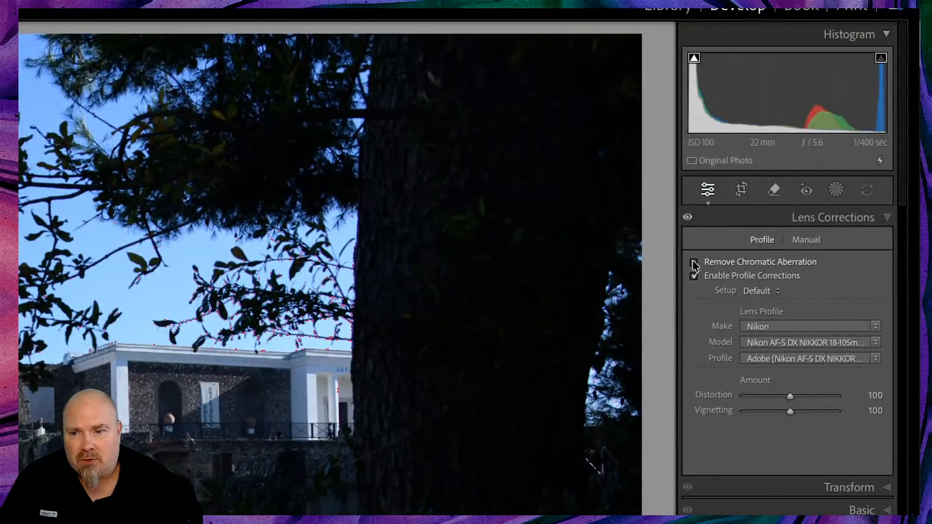
click(694, 263)
click(694, 261)
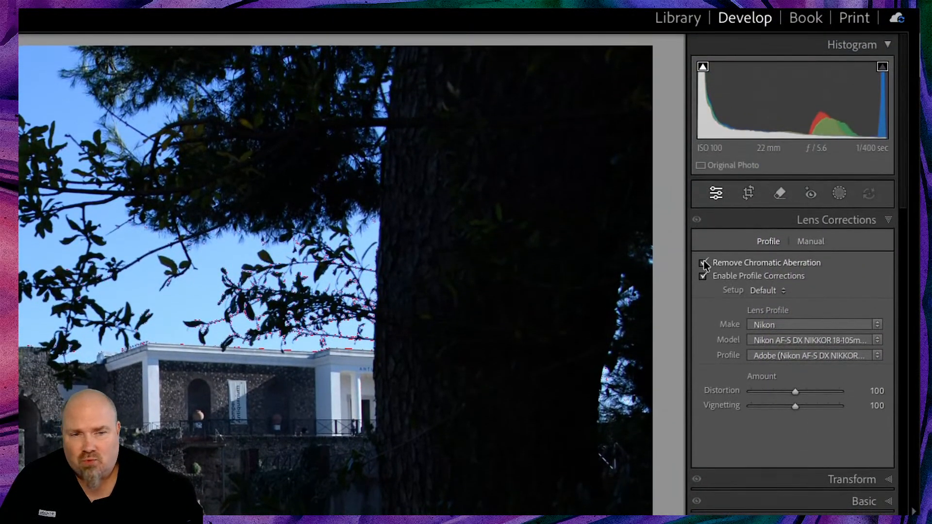
click(704, 263)
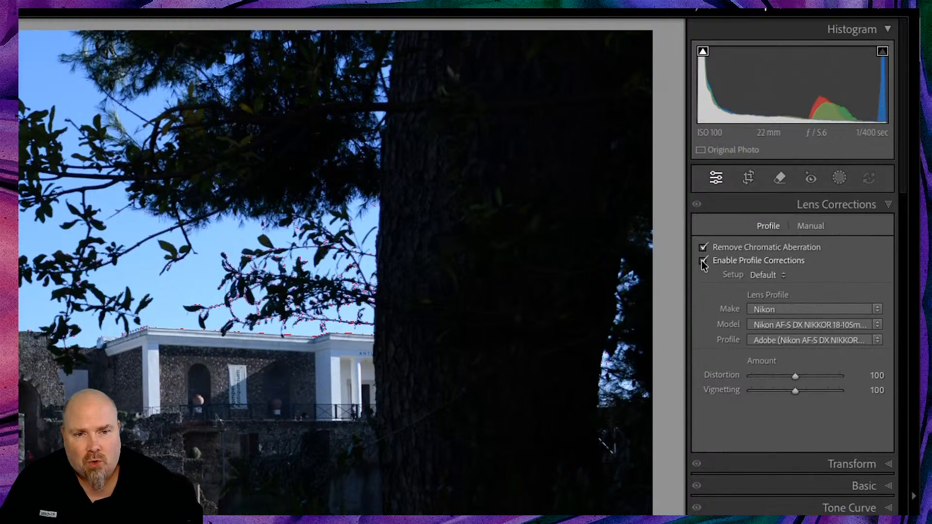
right_click(633, 262)
key(Escape)
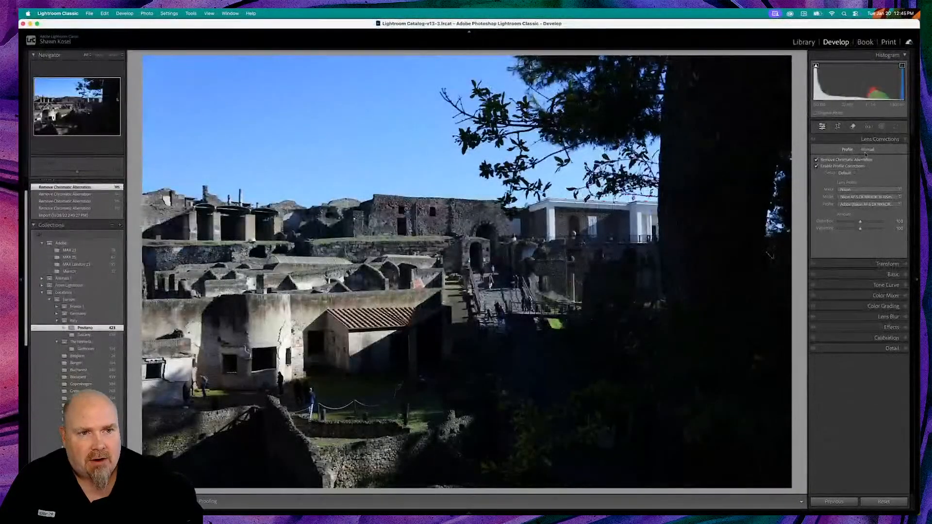
click(819, 167)
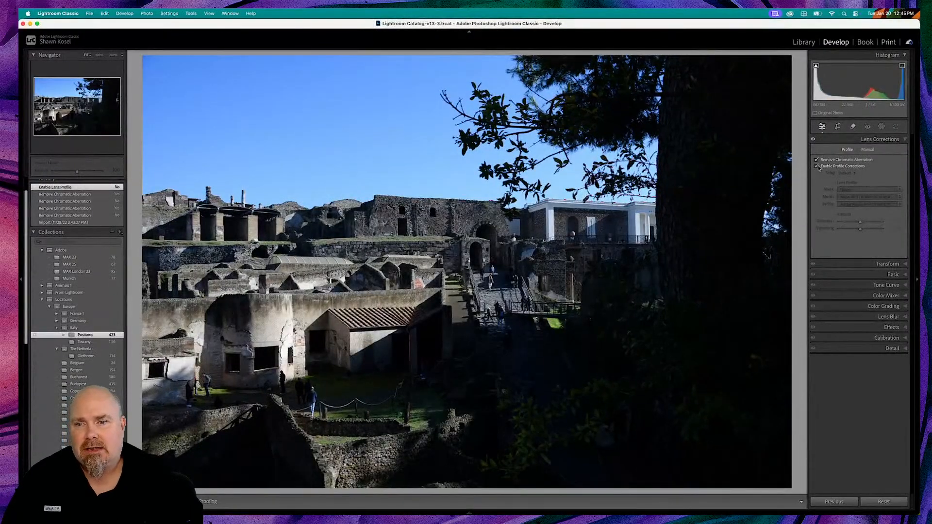
click(818, 166)
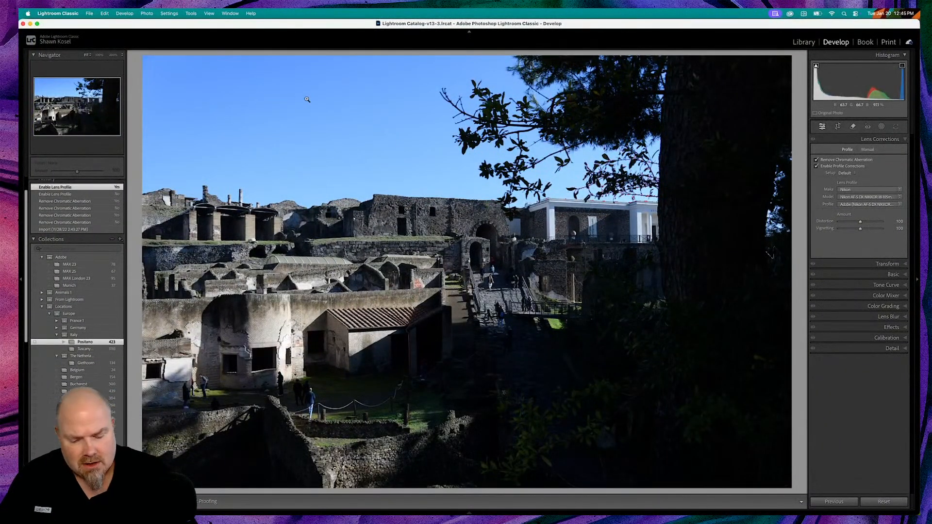
Show the info overlay on positano-0044.DNG and view the photo in the Library grid, returning to it in Develop.
key(i)
key(i)
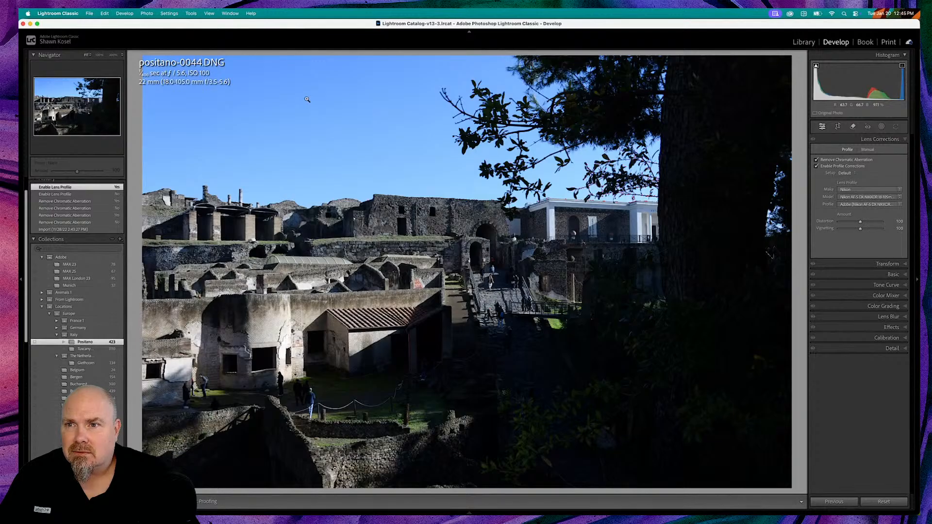
key(g)
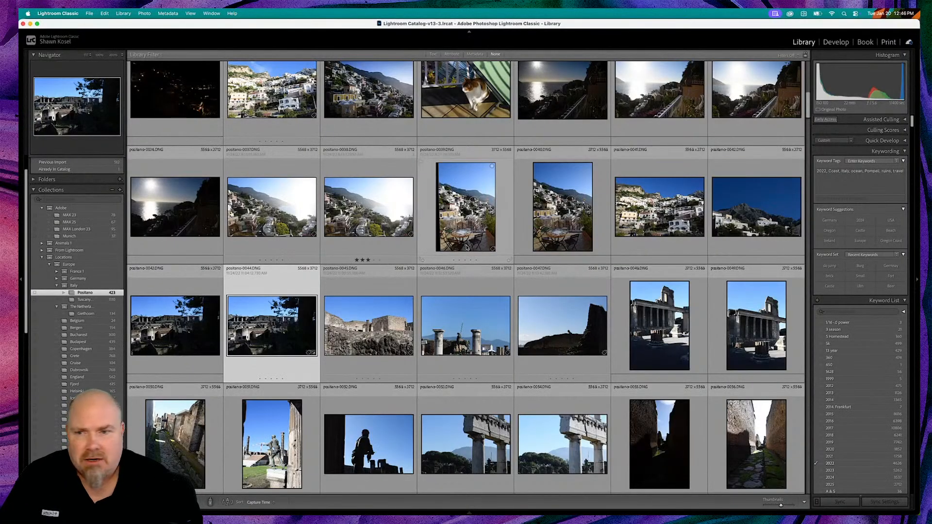
scroll(466, 247, down, 3)
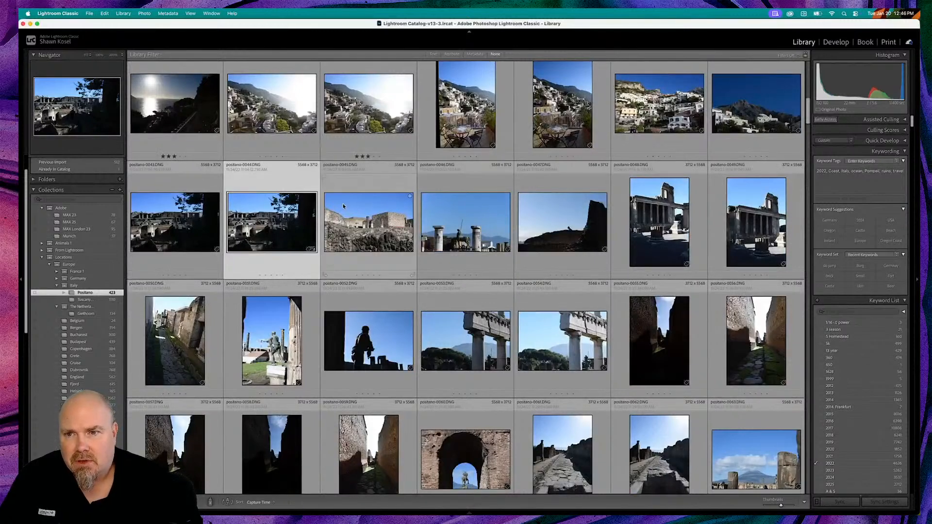
double_click(287, 228)
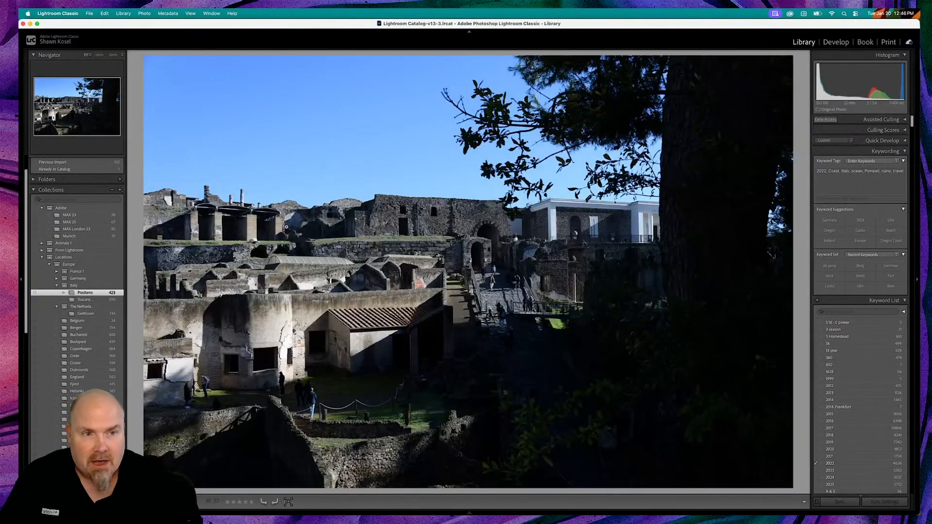
key(d)
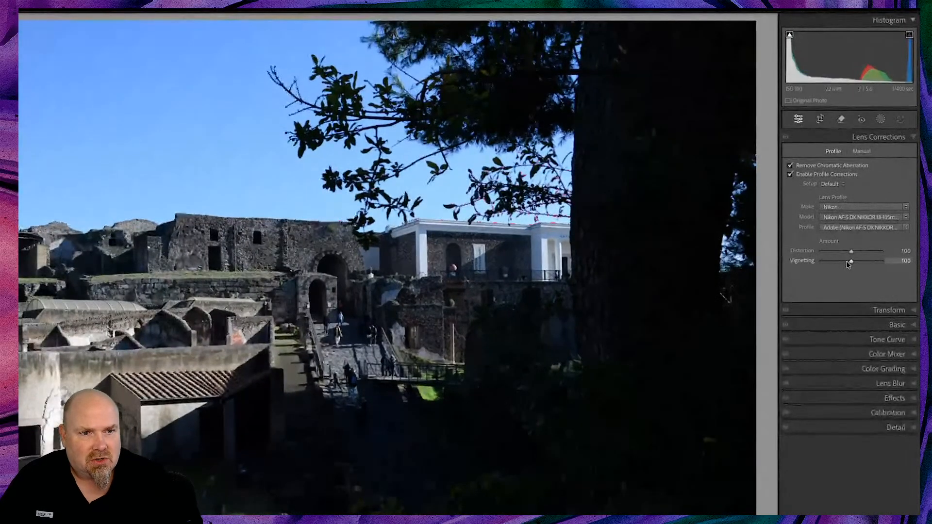
Try different lens profile Distortion and Vignetting amounts, reset both to 100, and hide the info overlay.
drag(852, 251, 821, 264)
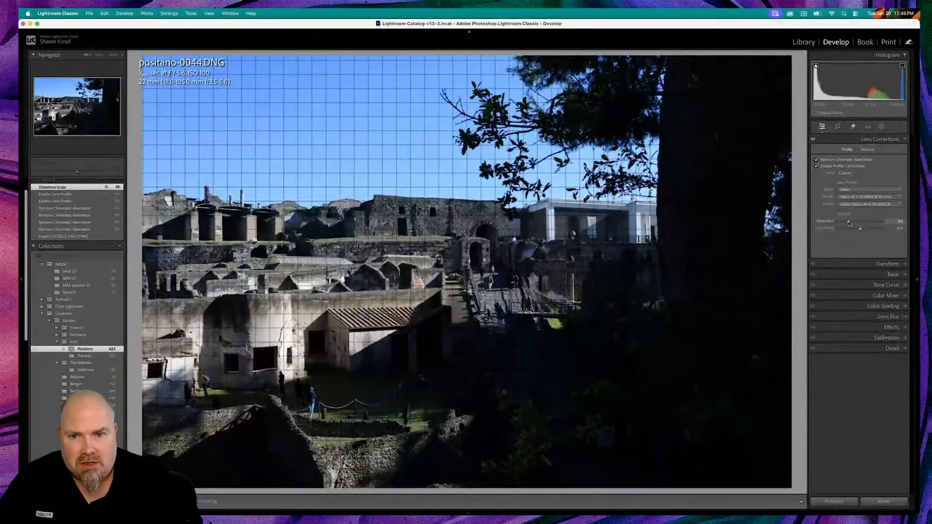
drag(849, 223, 864, 223)
double_click(826, 222)
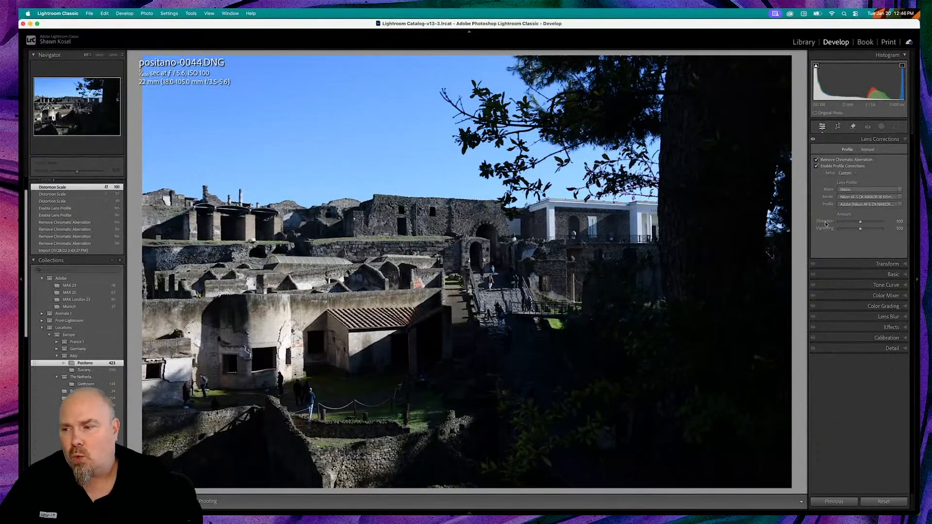
mouse_move(861, 229)
mouse_down()
mouse_move(846, 232)
mouse_move(858, 228)
mouse_up()
double_click(819, 229)
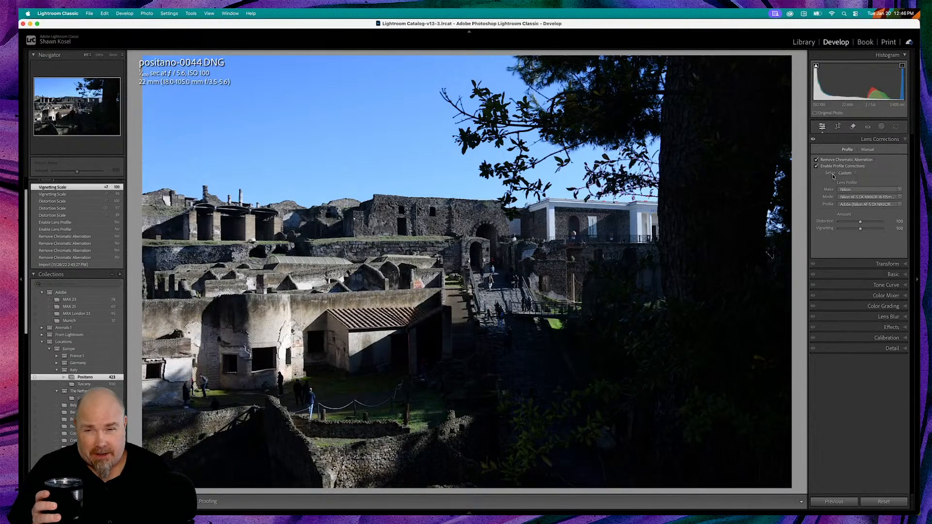
key(i)
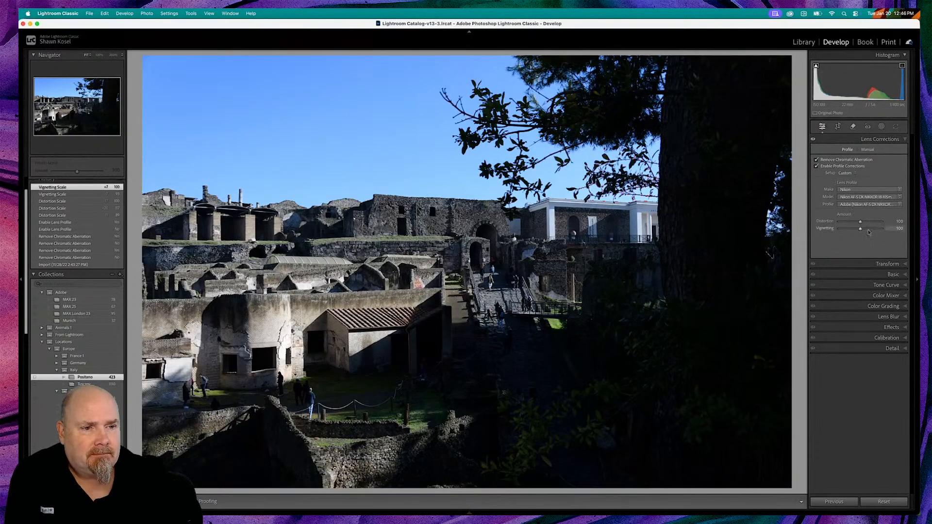
Expand the Transform settings, set Upright to Guided for the photo, and put the guide tool away.
click(881, 264)
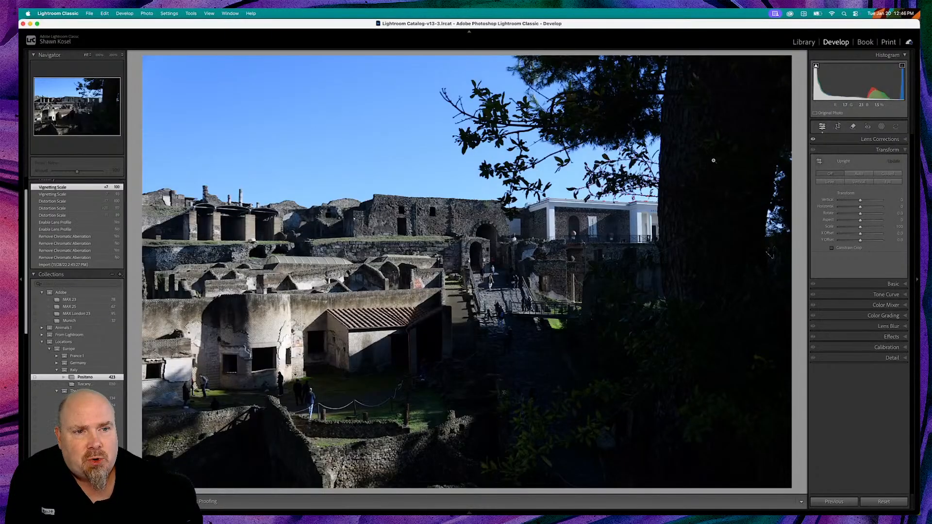
click(819, 163)
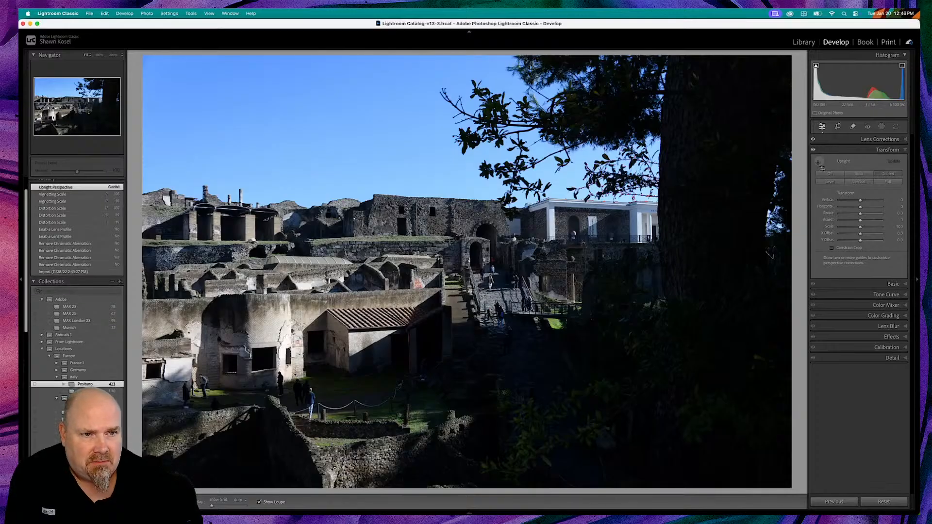
click(820, 166)
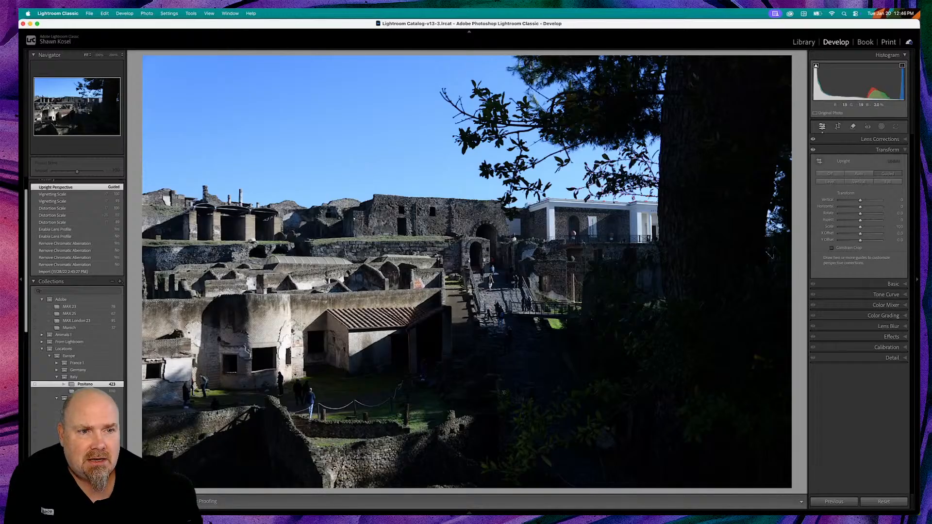
Try Auto Upright on the photo, check it against the Before view, and turn Upright off.
click(832, 174)
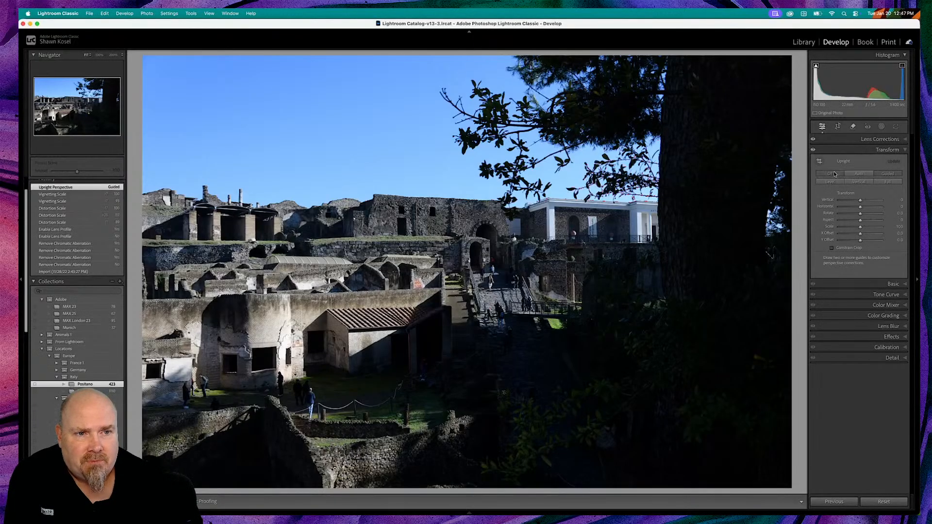
click(860, 174)
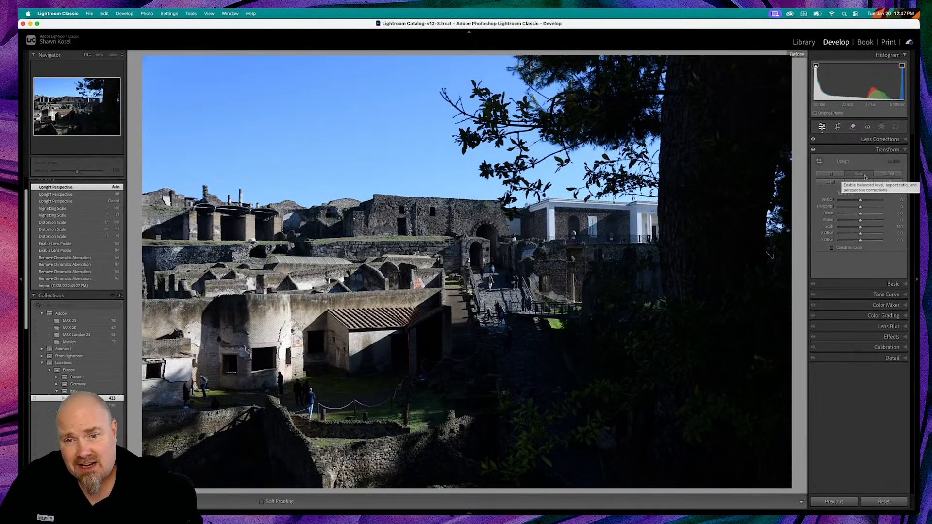
key(backslash)
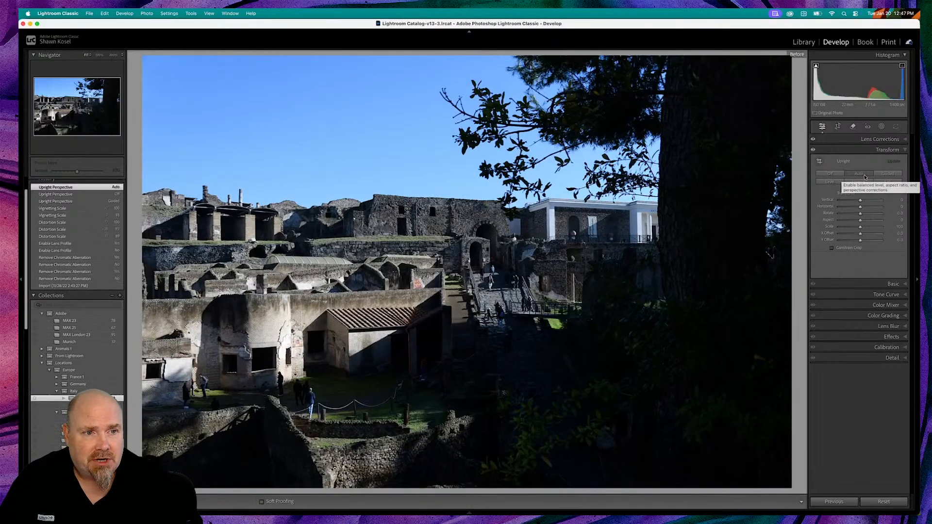
click(825, 175)
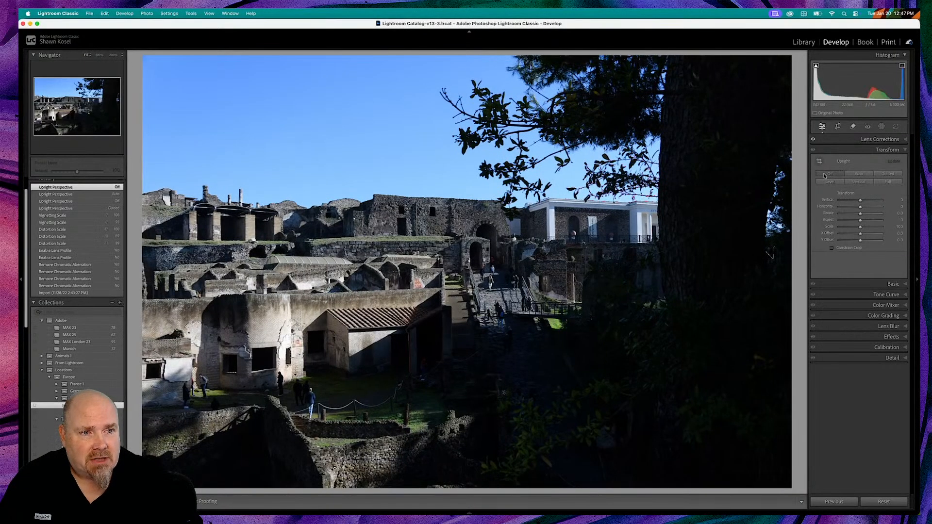
Try the Level, Vertical and Full Upright corrections on the photo, and set Upright back to Off.
click(833, 182)
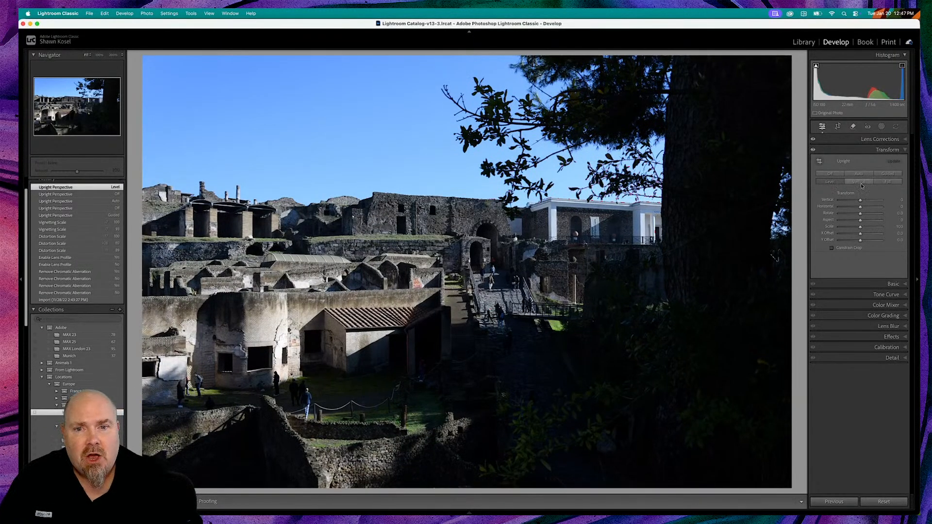
click(858, 183)
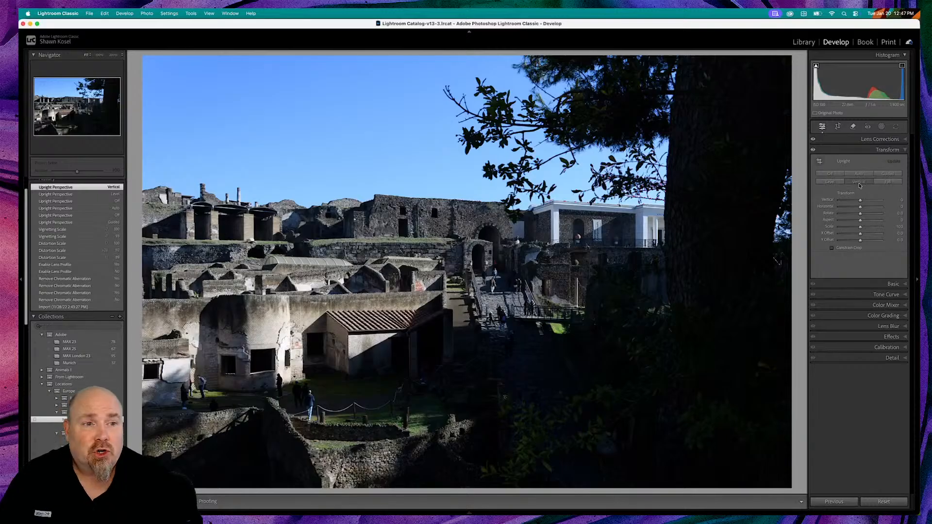
click(889, 182)
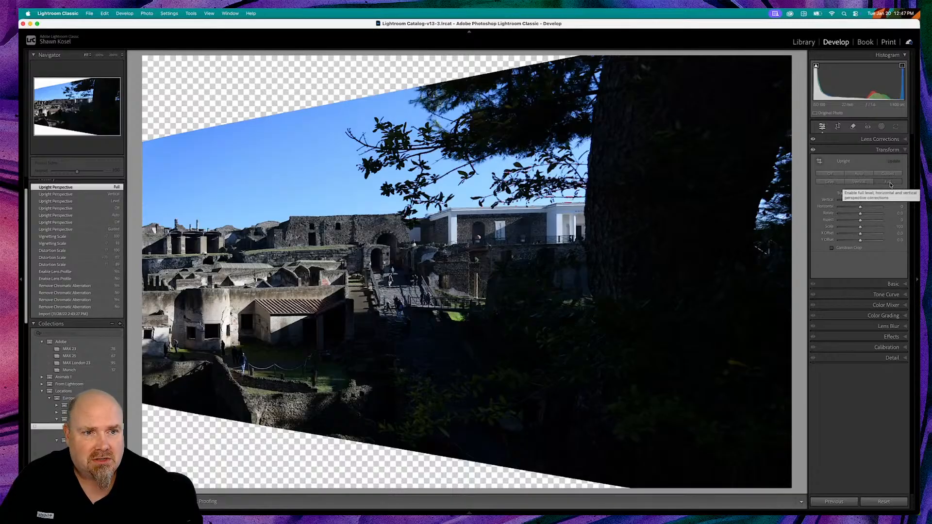
click(891, 184)
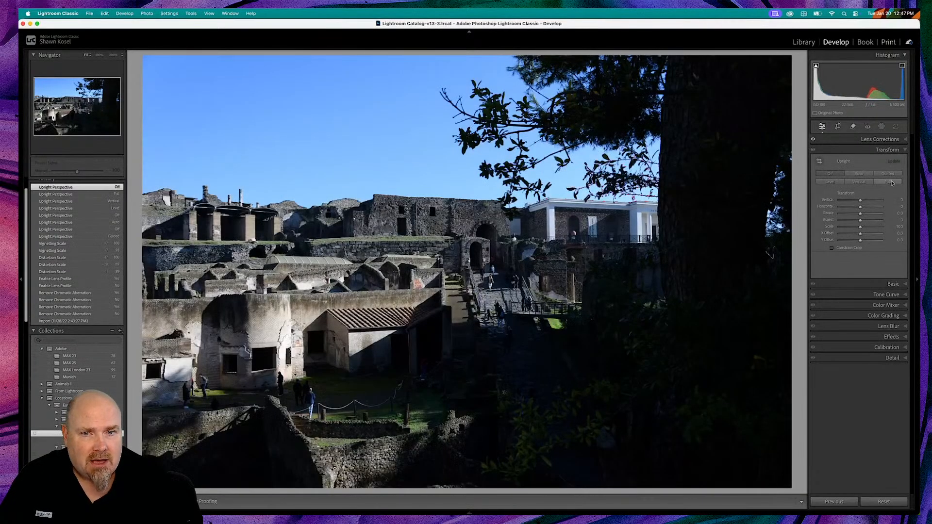
click(890, 182)
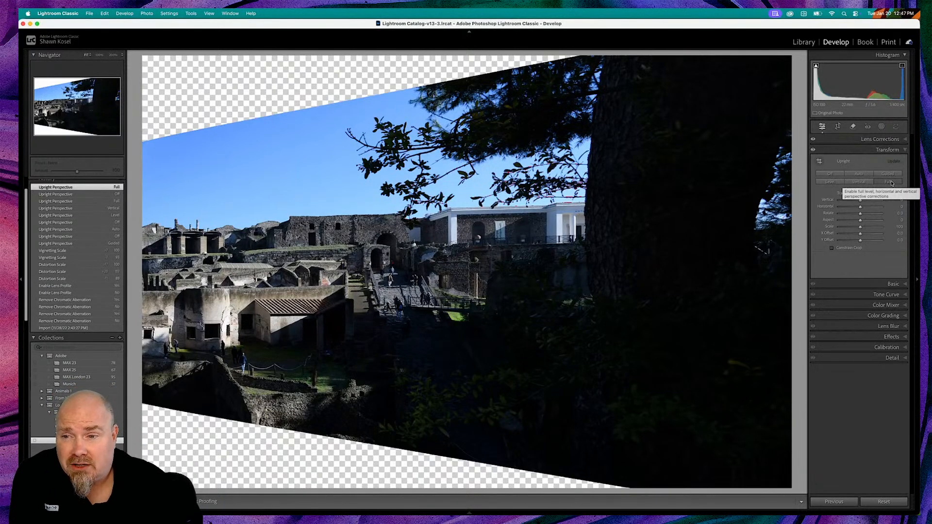
click(830, 175)
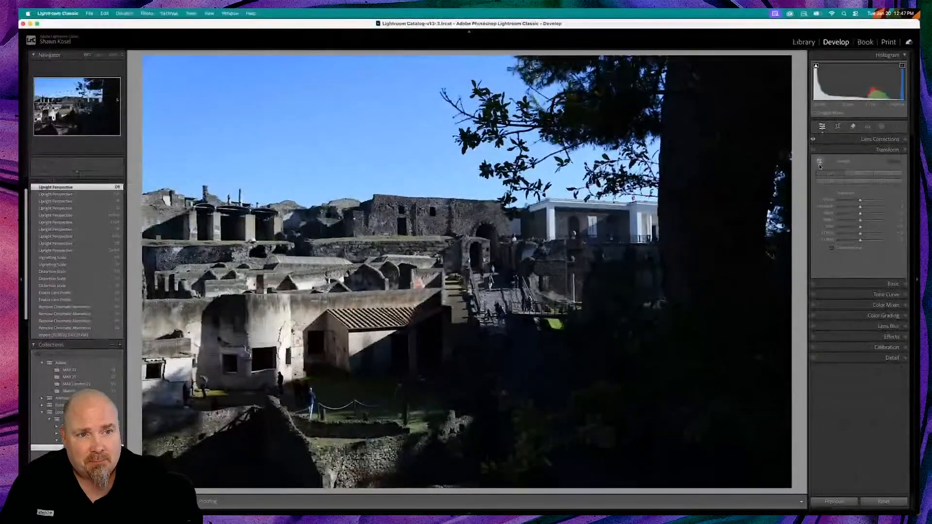
Try Guided Upright with two vertical guides along the columns and two horizontal guides along the roof and wall edges, and turn Upright off.
click(762, 249)
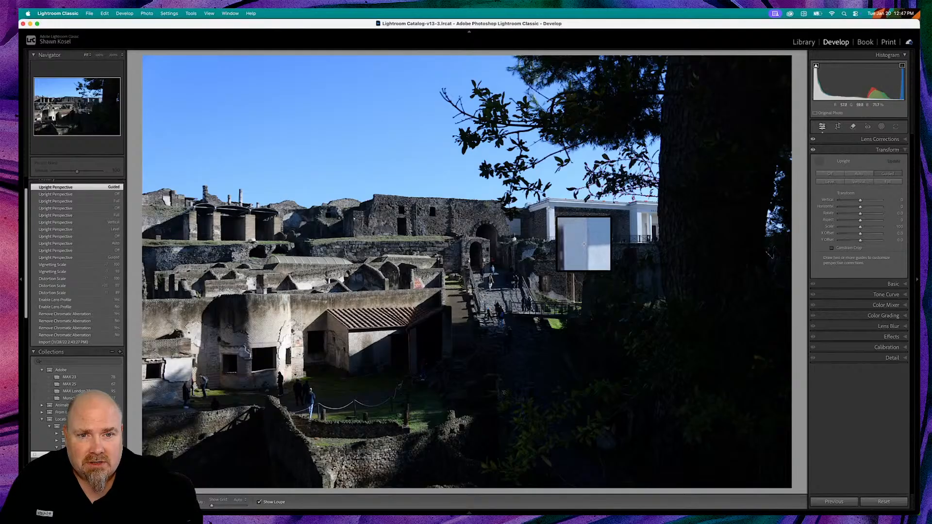
drag(549, 209, 550, 237)
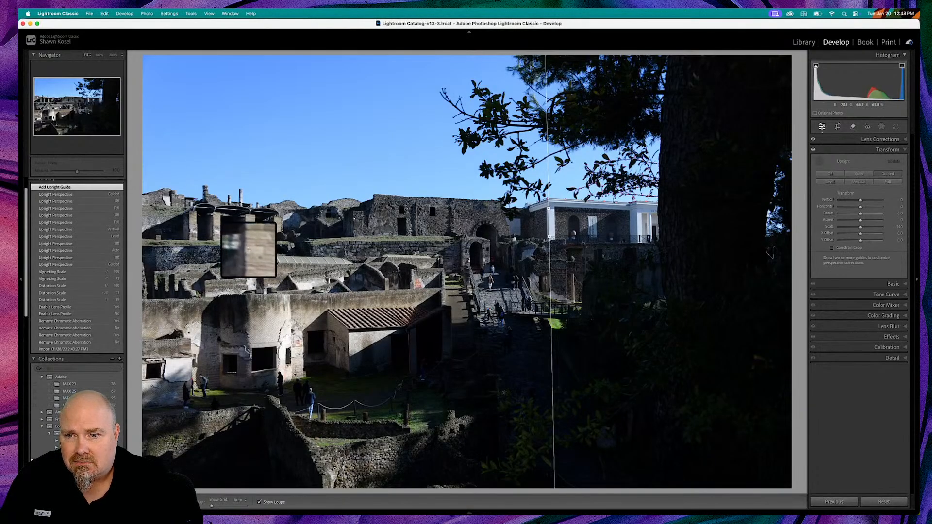
drag(213, 213, 213, 237)
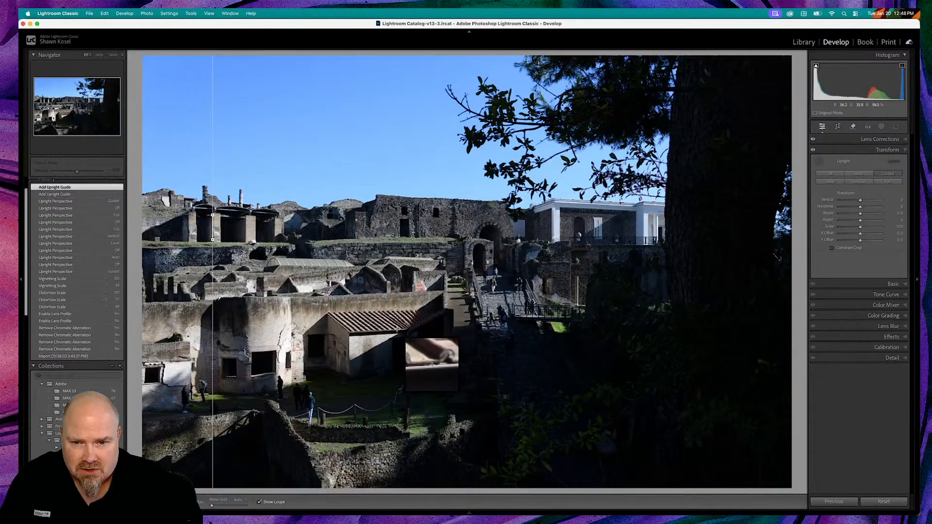
drag(397, 330, 360, 334)
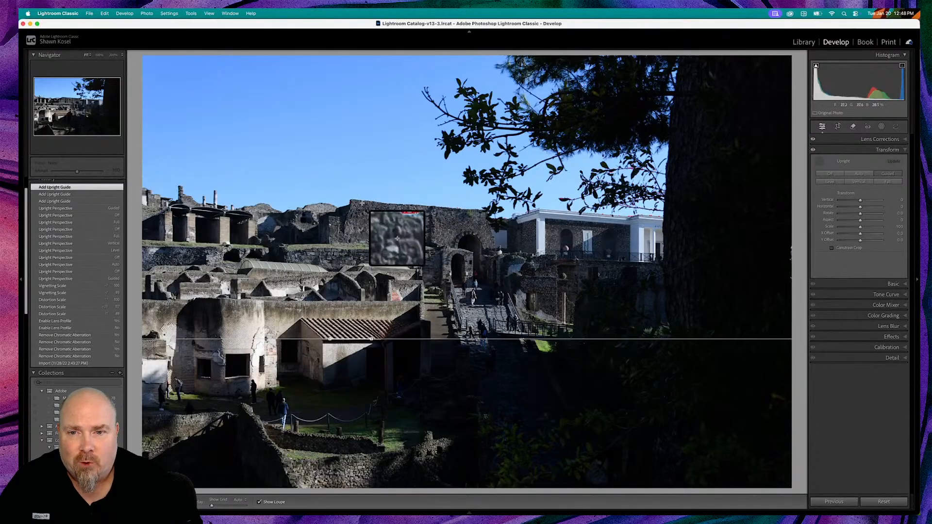
drag(373, 201, 479, 212)
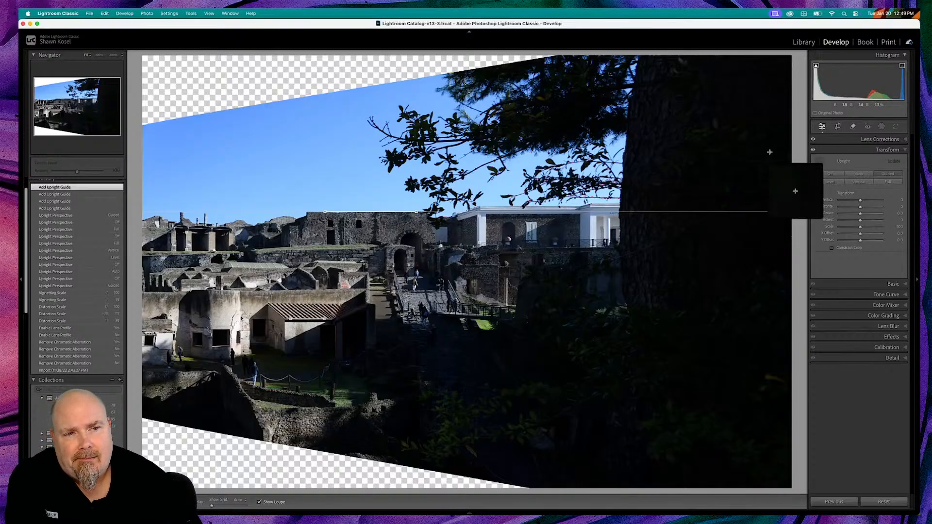
click(830, 175)
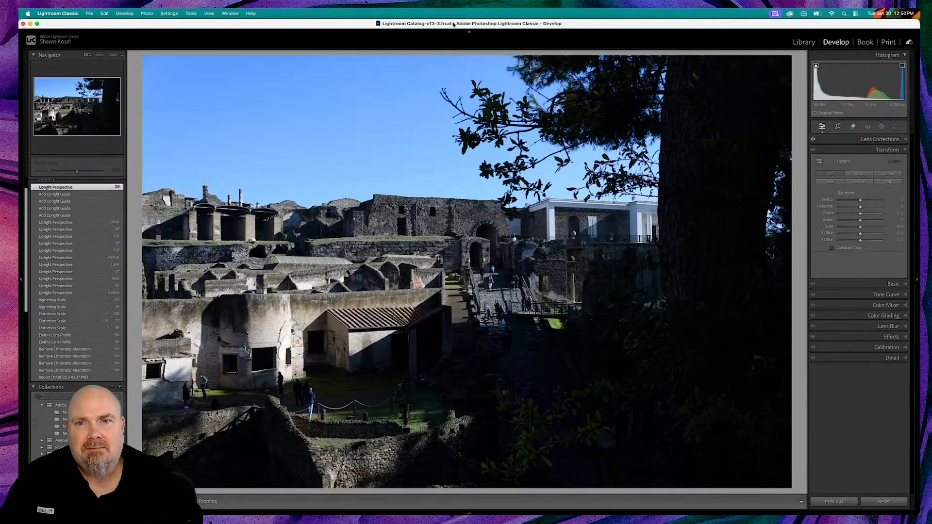
Switch to Creative Cloud, launch Illustrator, close the Creative Cloud window, and enlarge the Illustrator window to fill the screen.
mouse_move(301, 509)
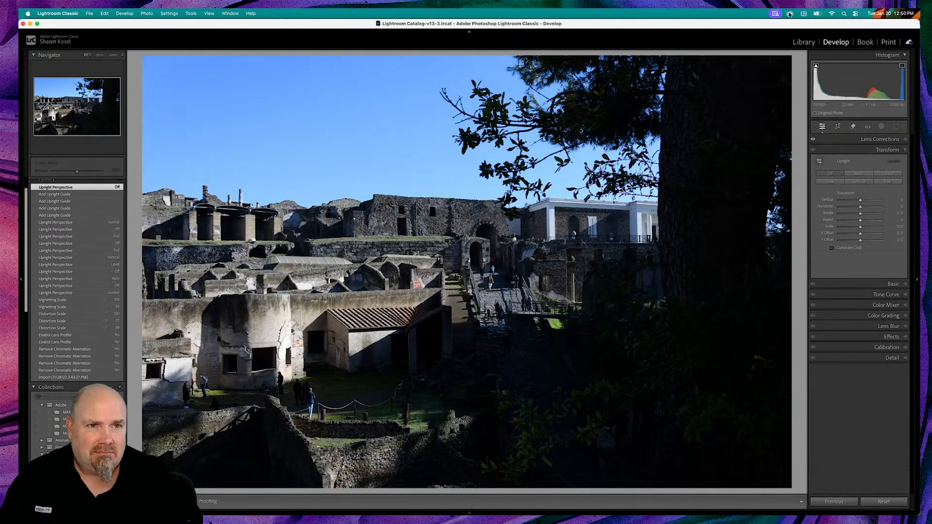
click(789, 13)
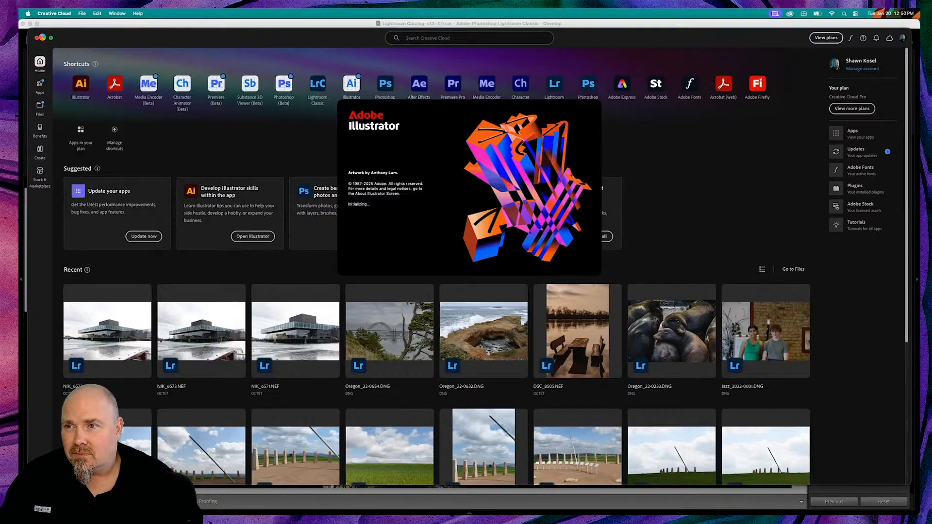
click(44, 38)
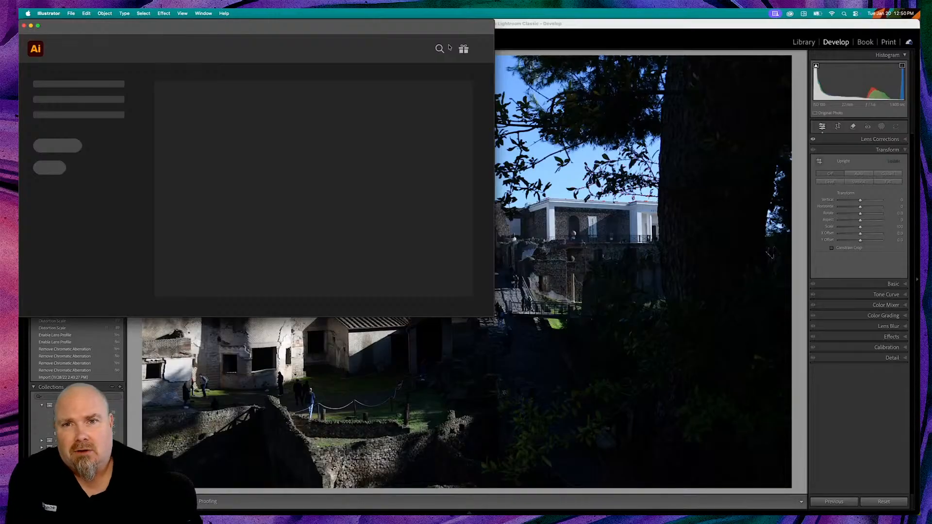
double_click(197, 25)
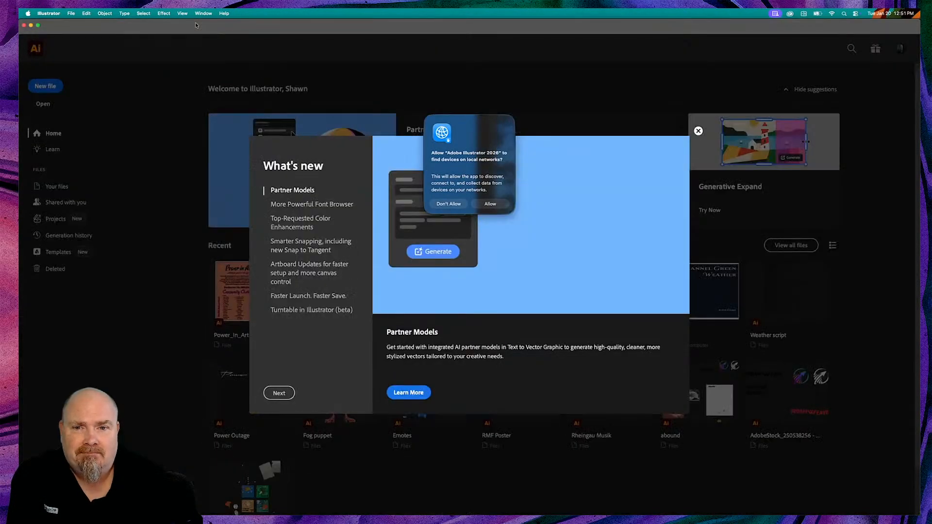
Allow Illustrator to find devices on local networks, and dismiss the What's new and Introducing Projects notices.
click(488, 204)
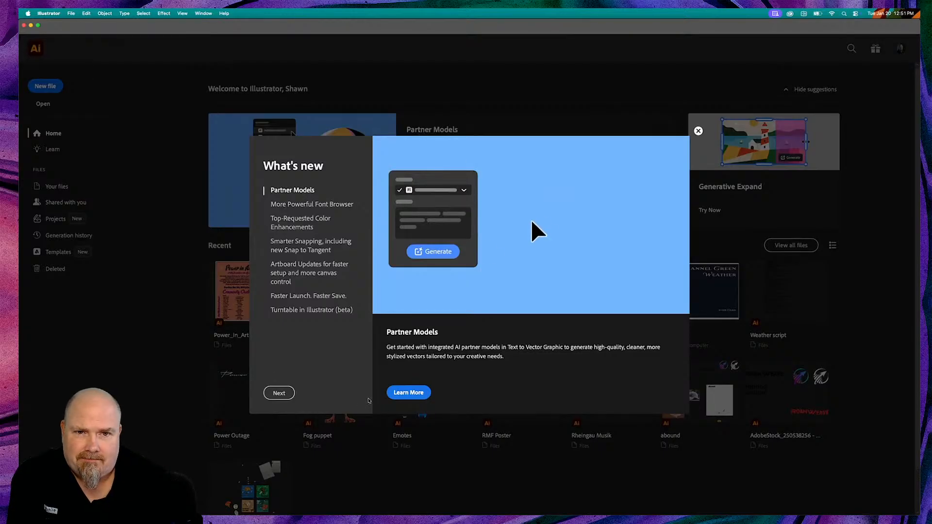
click(698, 131)
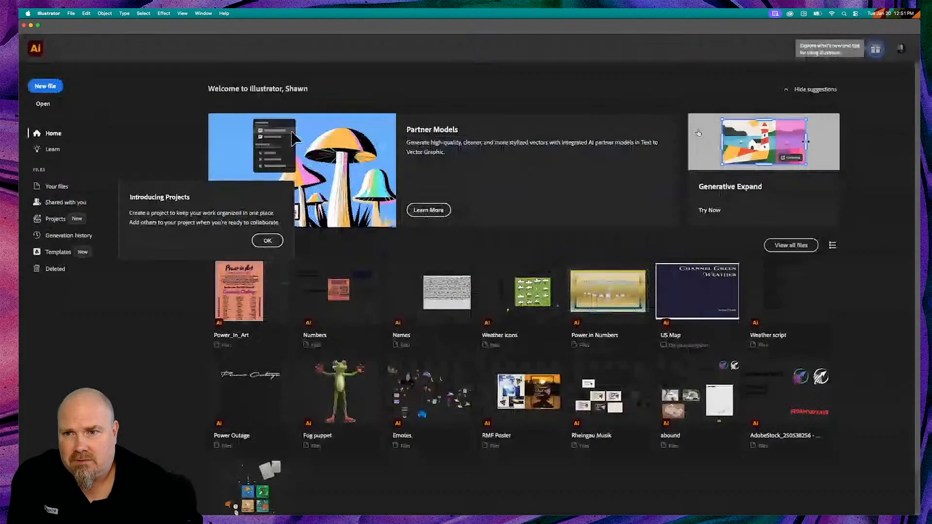
click(268, 240)
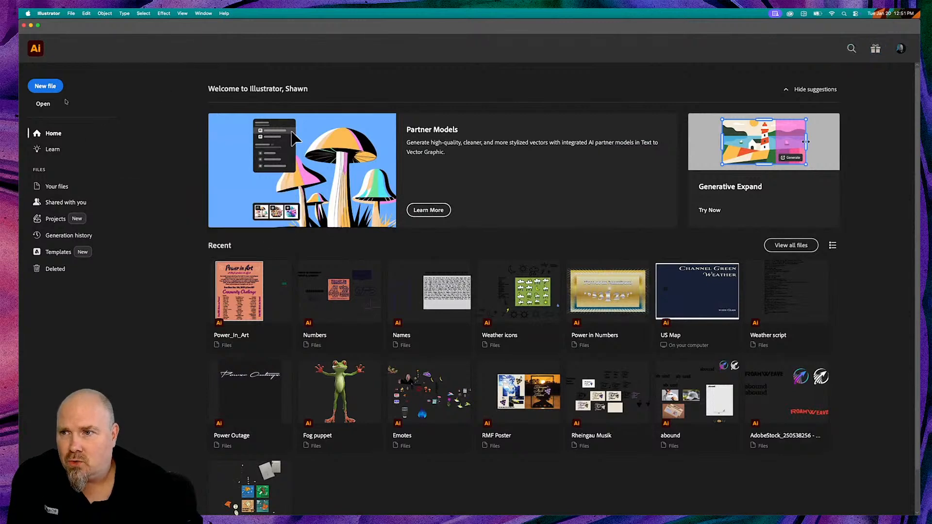
Create a new 1920 x 1080 px Web document with Raster Effects set to High (300 ppi).
click(46, 88)
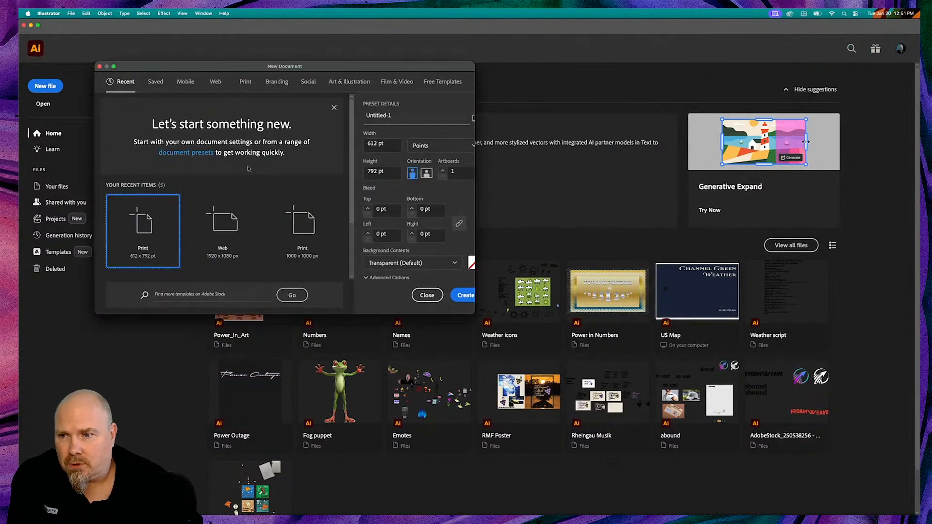
click(224, 226)
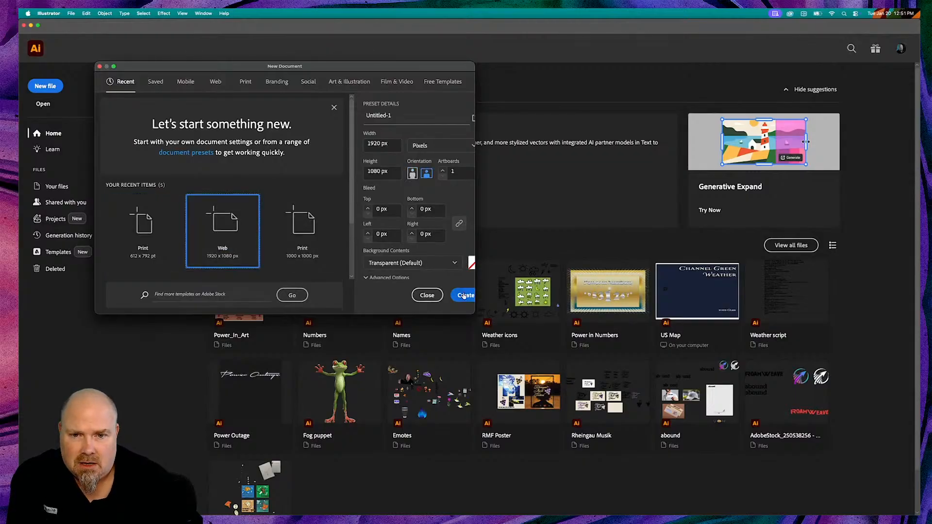
drag(473, 309, 790, 404)
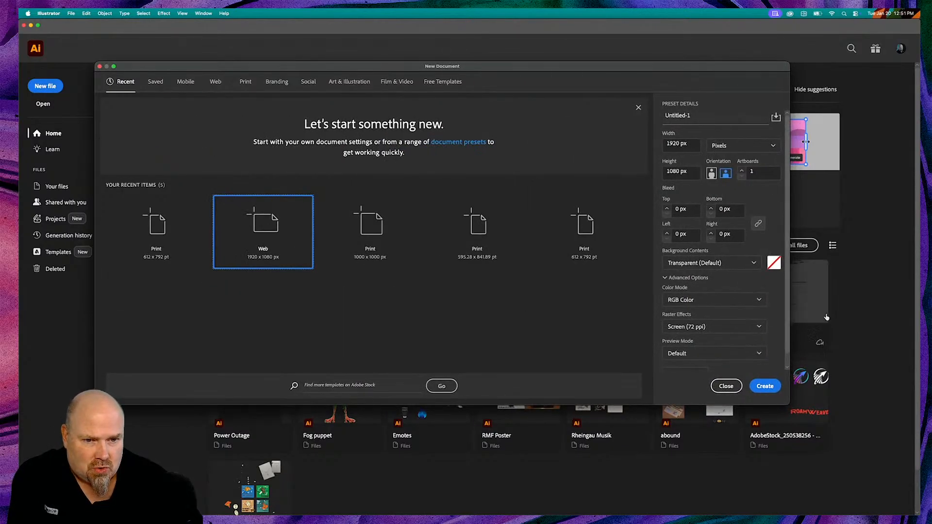
click(758, 327)
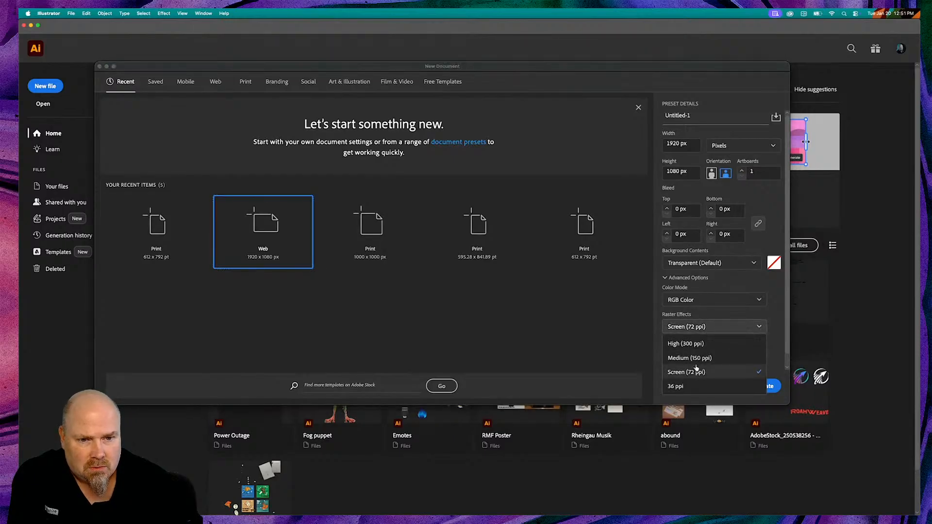
click(685, 343)
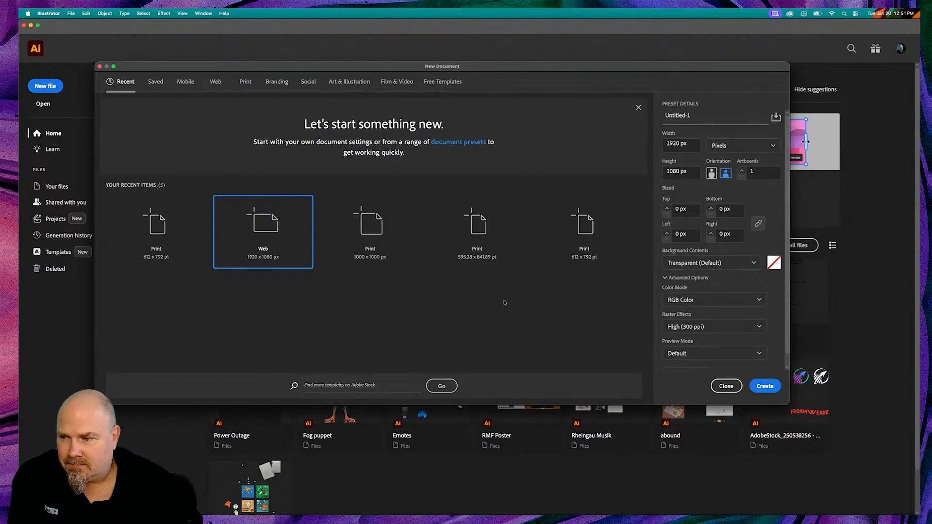
click(764, 385)
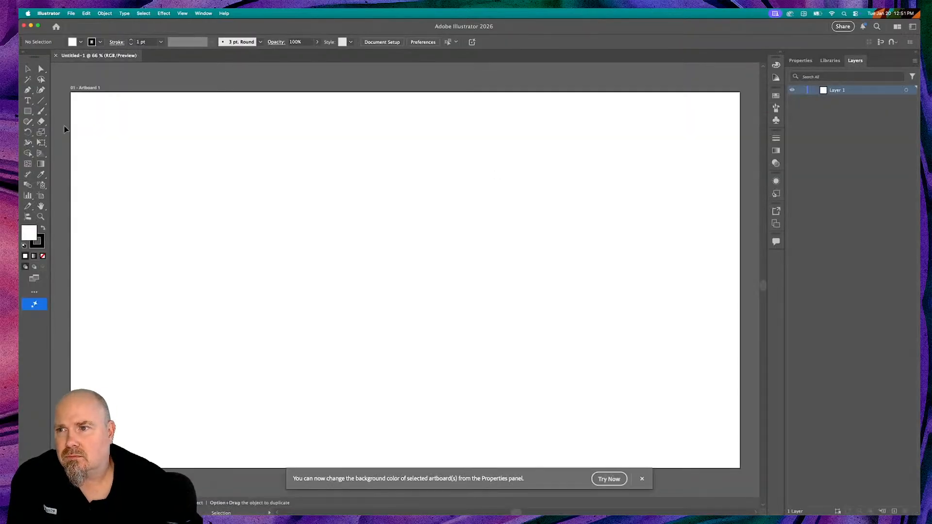
Draw a square about 572 px wide near the artboard's middle, fill it with gray R=153 G=153 B=153, and deselect it.
click(34, 113)
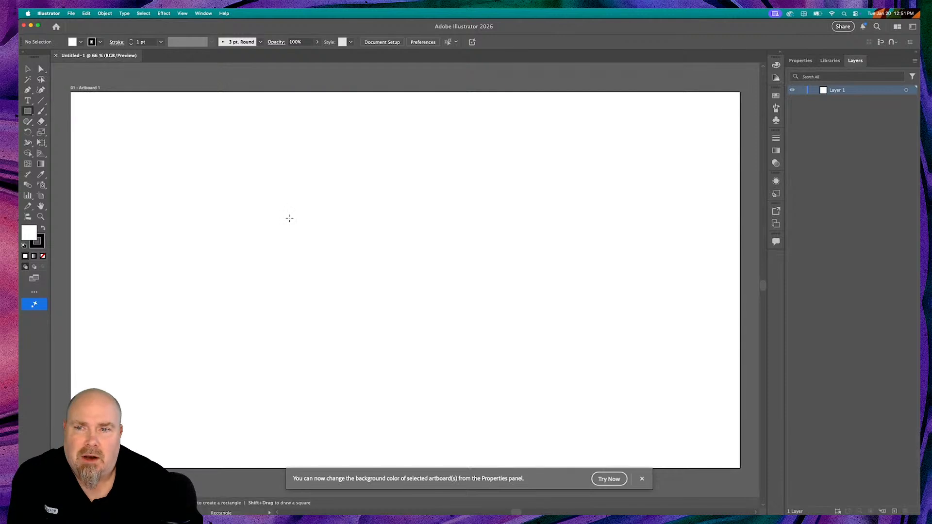
drag(281, 186, 480, 361)
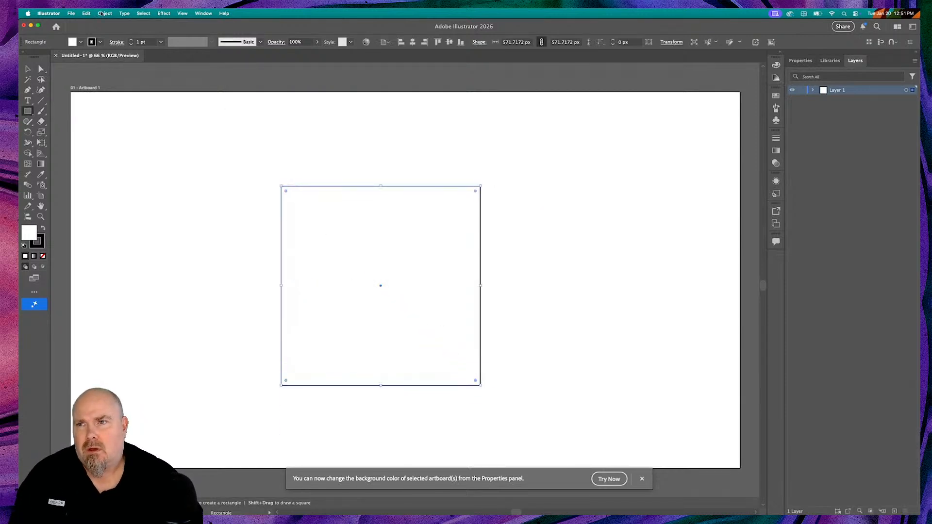
click(81, 42)
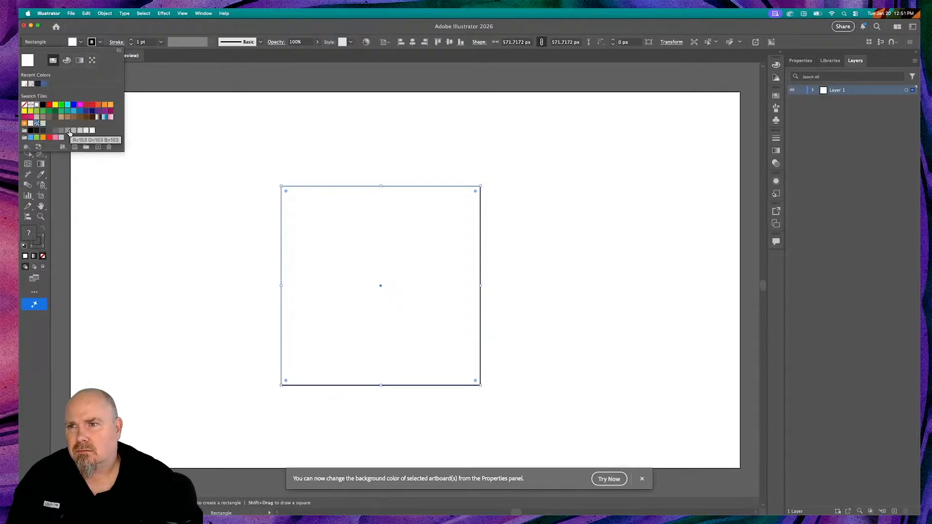
click(69, 132)
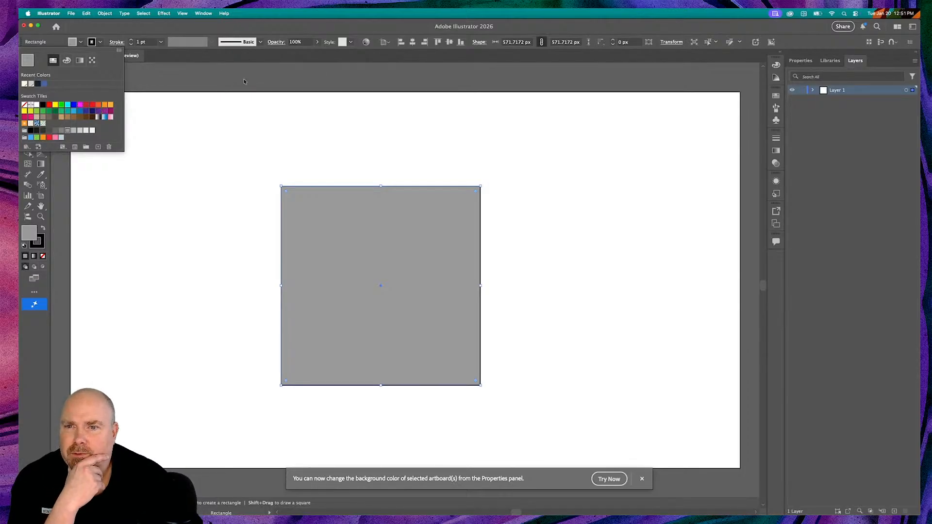
click(221, 78)
key(v)
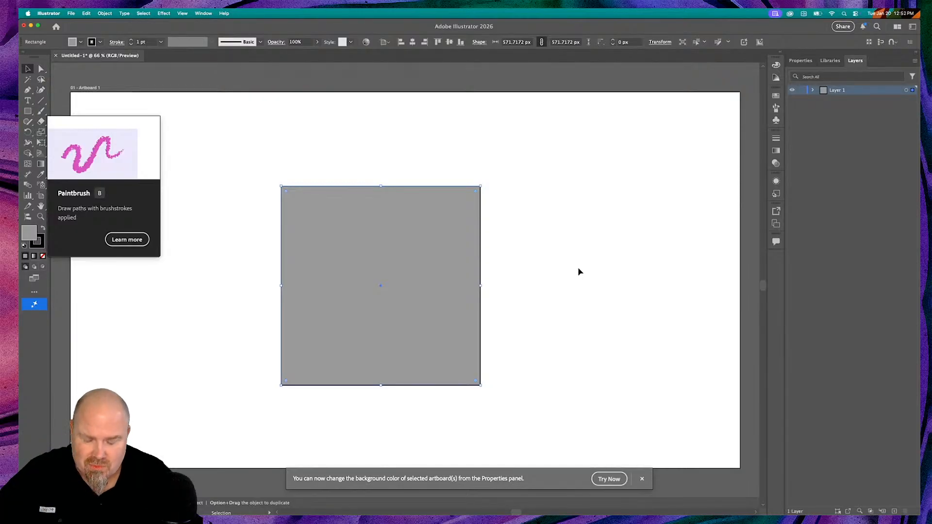
click(577, 241)
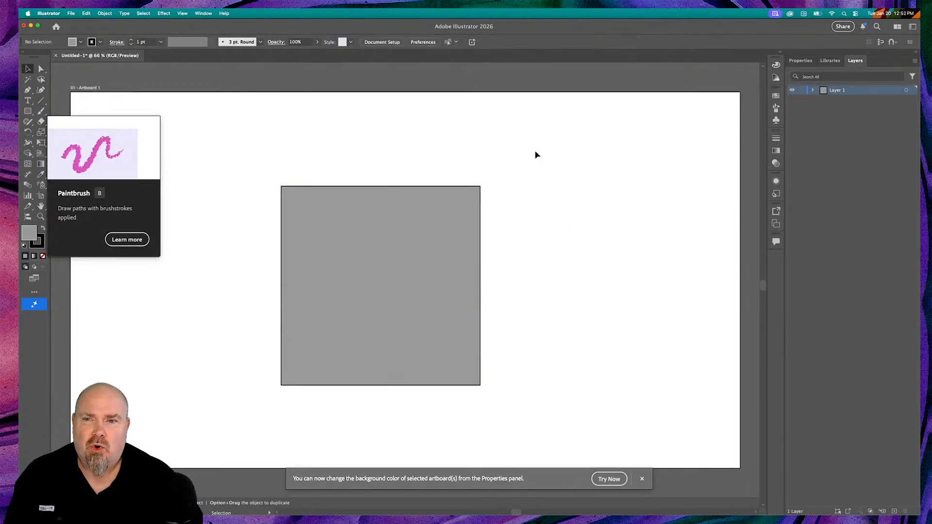
click(429, 229)
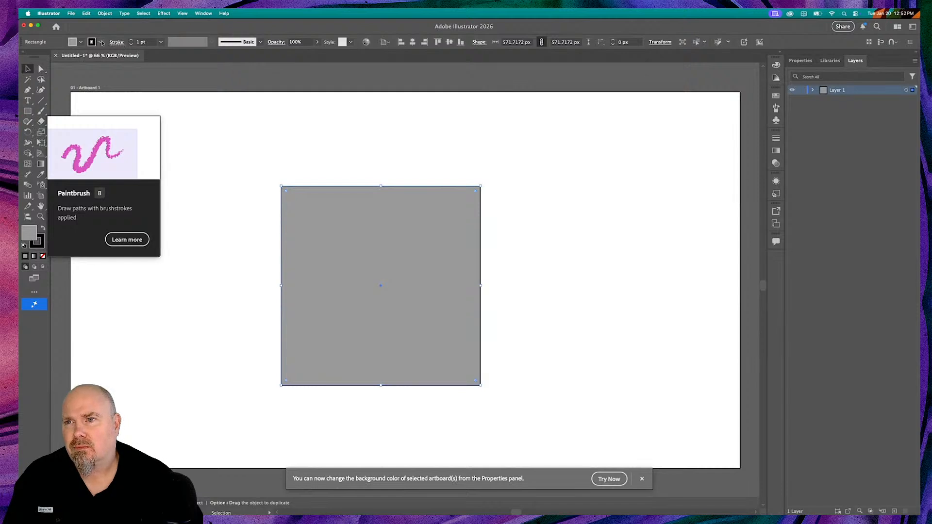
click(99, 43)
click(258, 129)
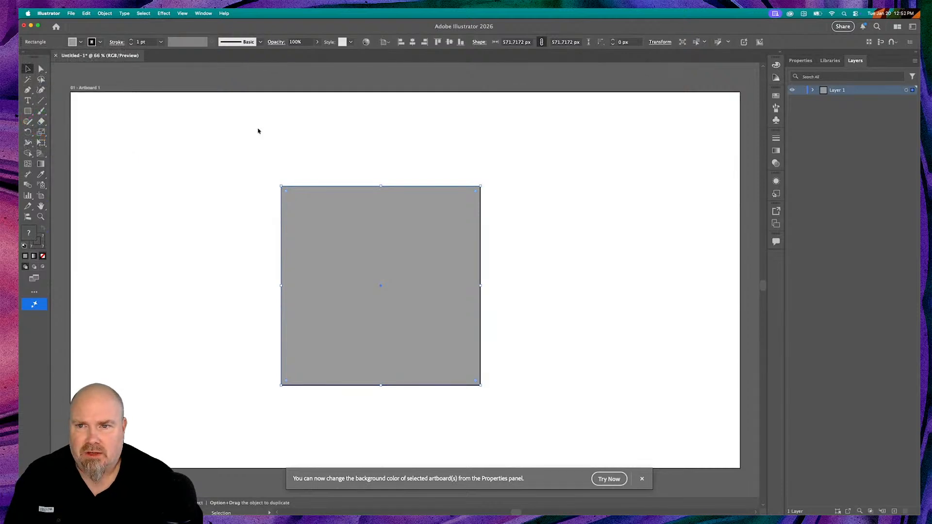
click(217, 152)
Switch to Chrome and open the Behance live page in a new tab.
key(super+Tab)
key(super+Tab)
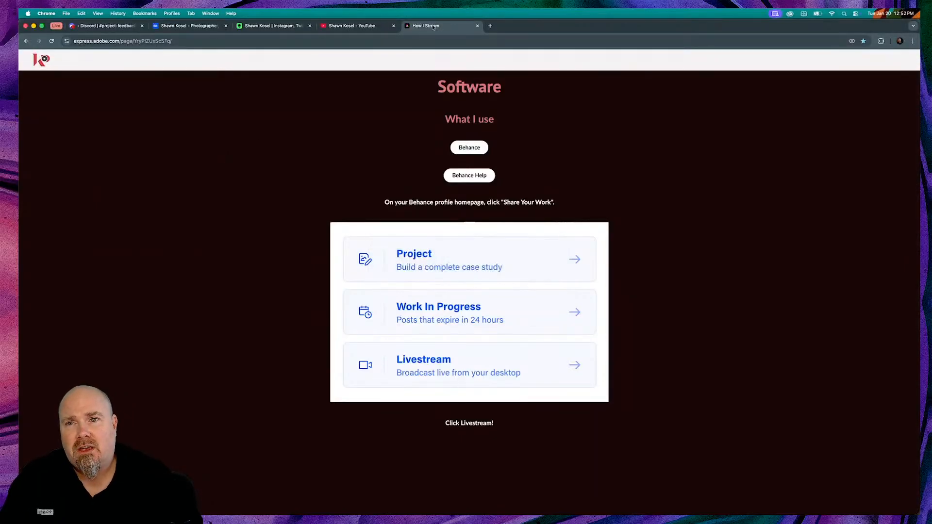
click(490, 25)
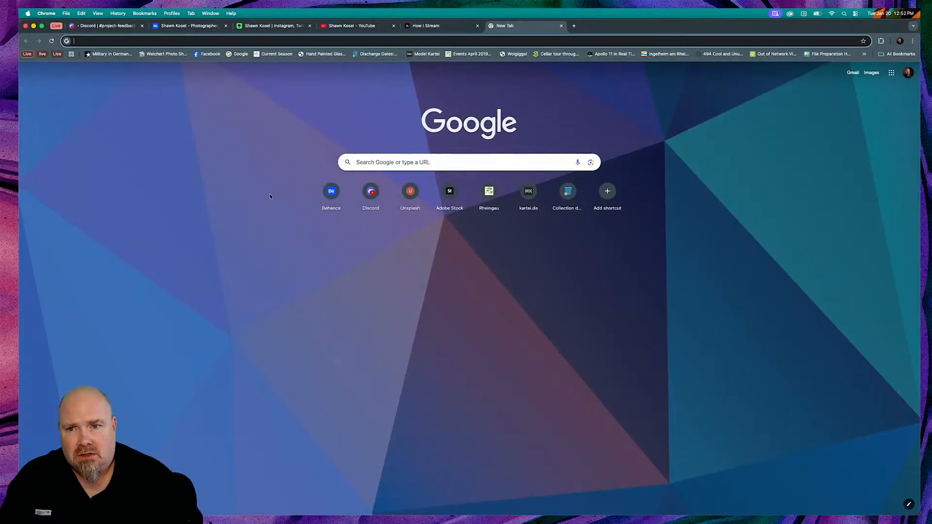
click(332, 193)
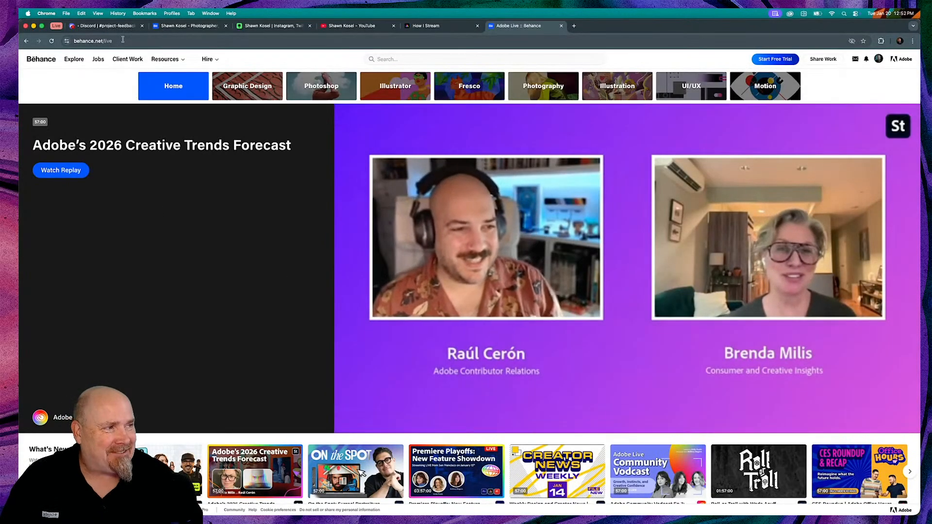
Examine the Adobe Live page's schedule of upcoming streams and its recommended, Graphic Design, Photoshop and Illustrator replay rows.
scroll(193, 190, down, 2)
scroll(192, 191, down, 10)
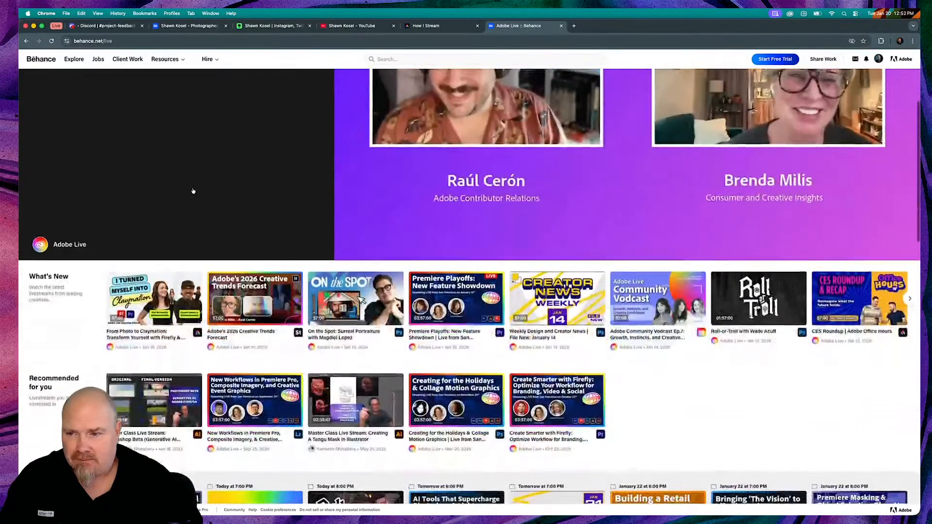
scroll(193, 191, down, 1)
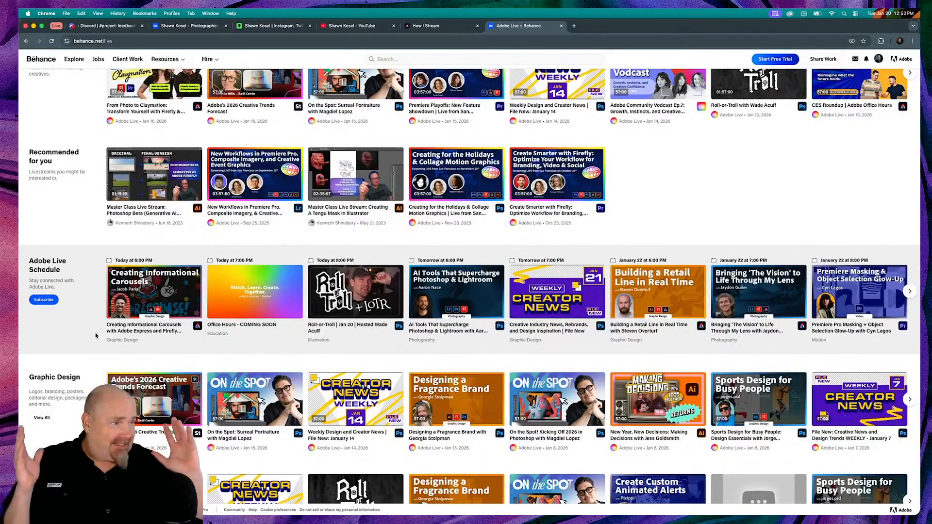
scroll(62, 331, down, 3)
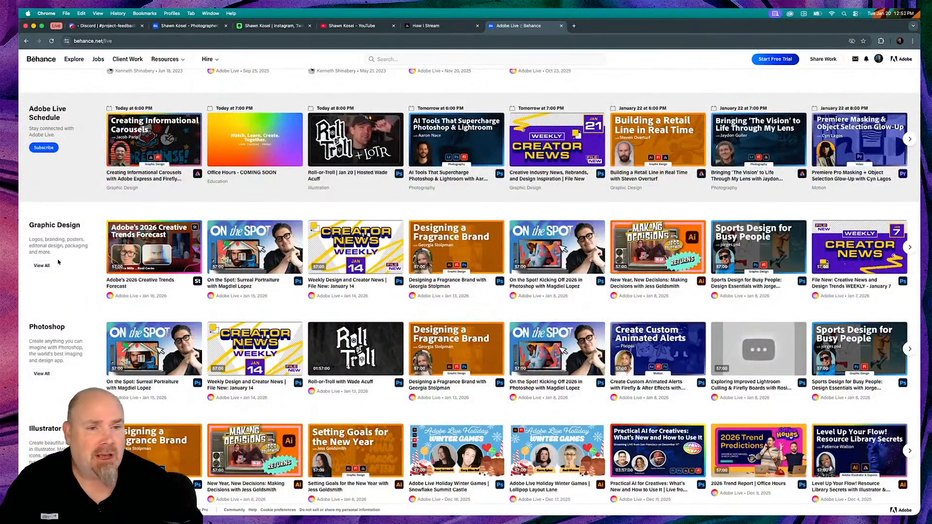
scroll(279, 257, right, 3)
scroll(280, 258, right, 6)
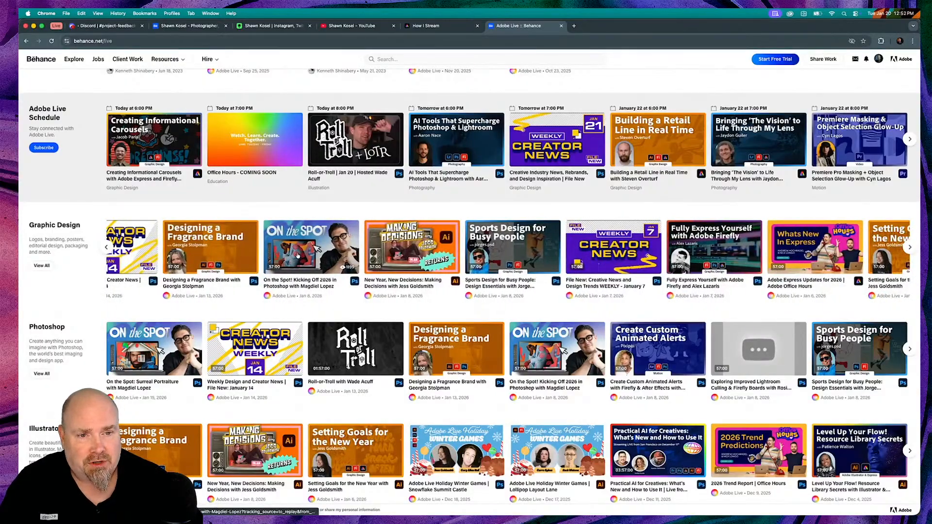
scroll(298, 256, right, 6)
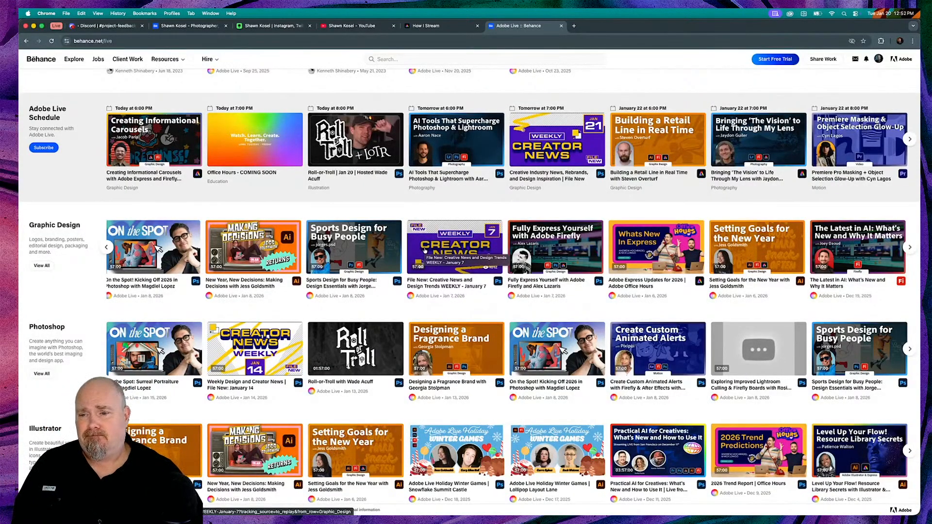
scroll(425, 248, right, 3)
scroll(426, 247, left, 5)
scroll(544, 209, up, 2)
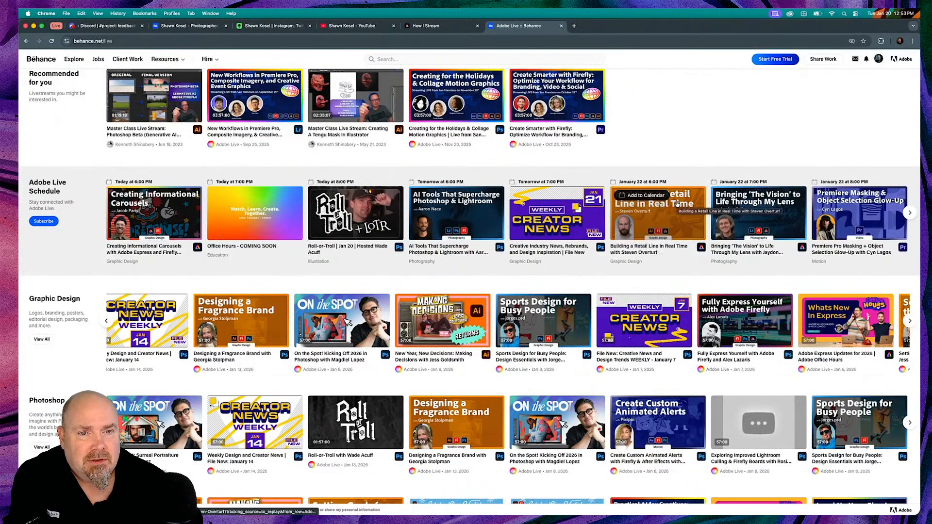
scroll(678, 204, right, 2)
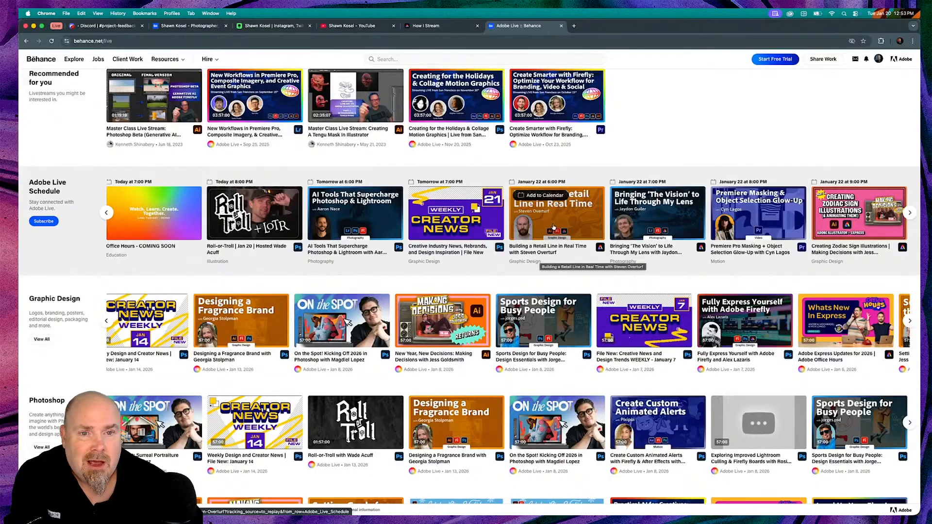
scroll(554, 227, up, 5)
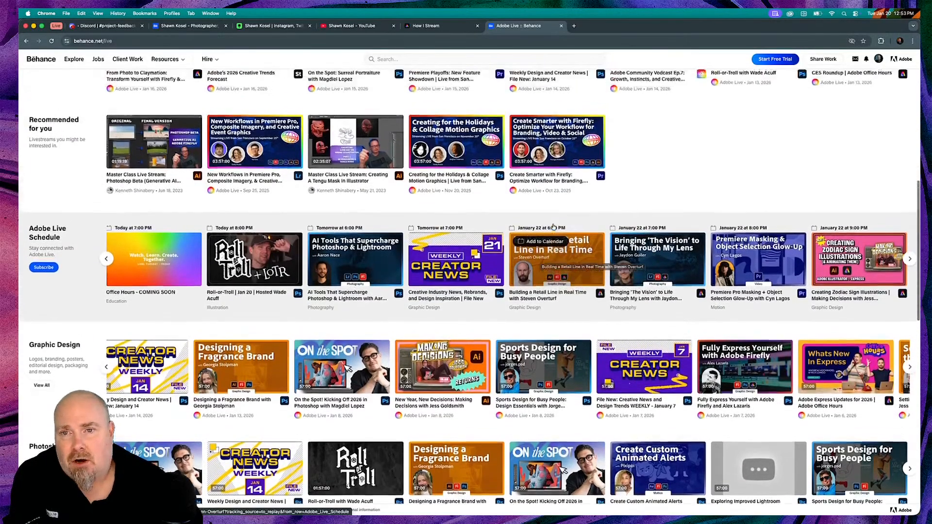
scroll(757, 346, up, 5)
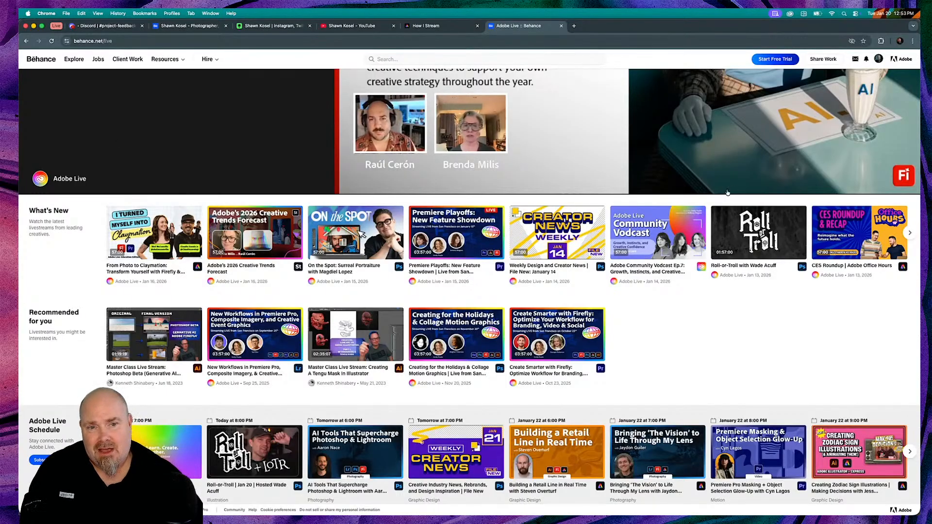
Switch back to the Illustrator document.
key(super+Tab)
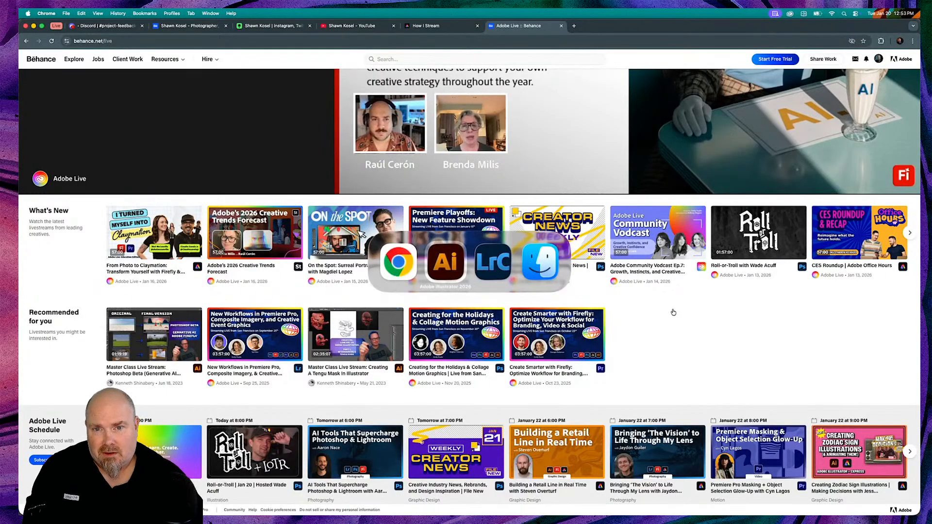
key(super+Tab)
key(super+Tab)
key(super+Tab)
key(super+Tab)
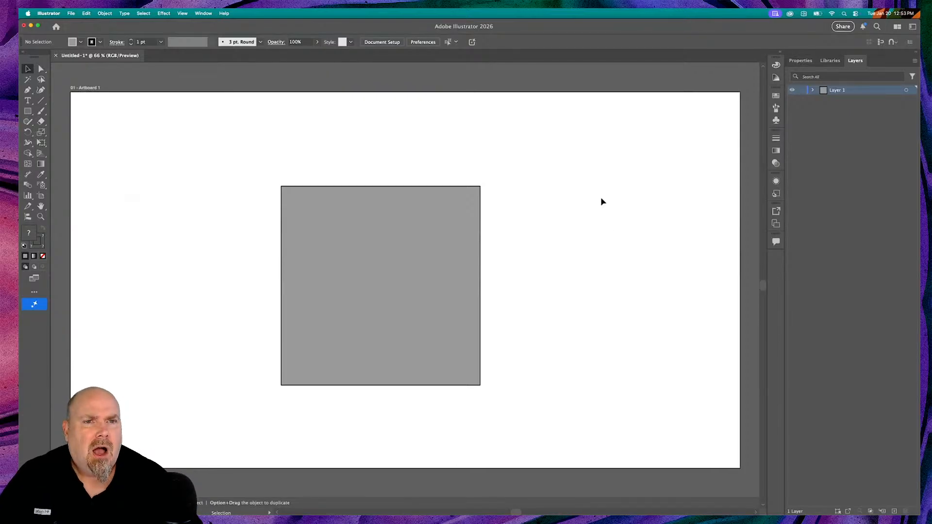
Switch to Chrome and open Adobe Stock in a new tab.
mouse_move(302, 505)
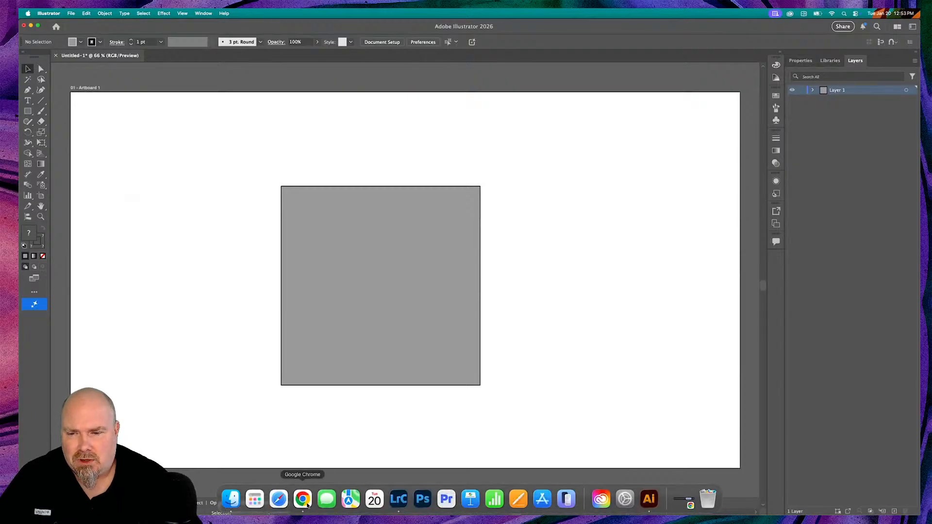
click(303, 499)
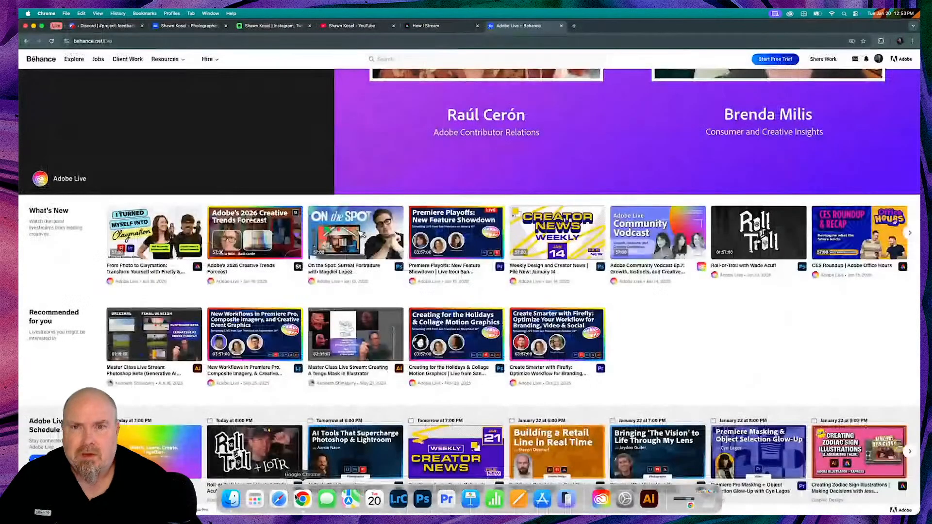
key(super+t)
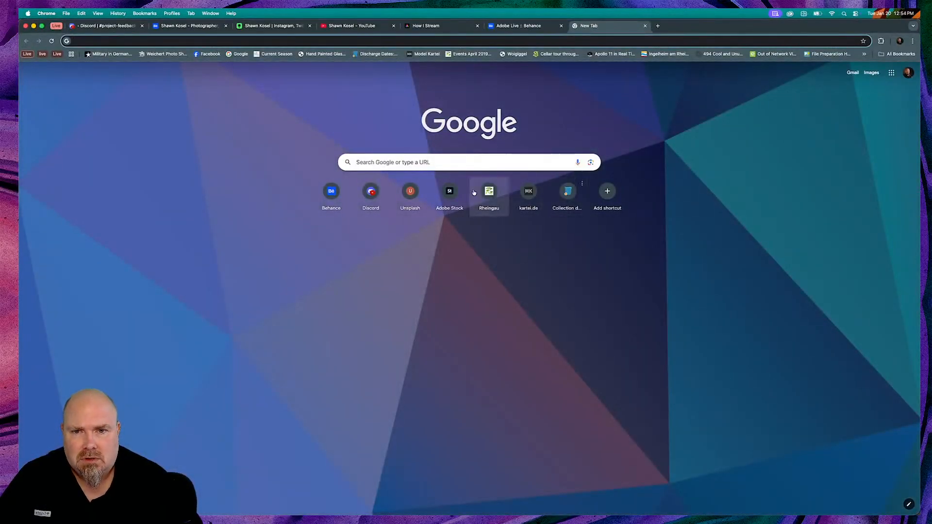
click(453, 191)
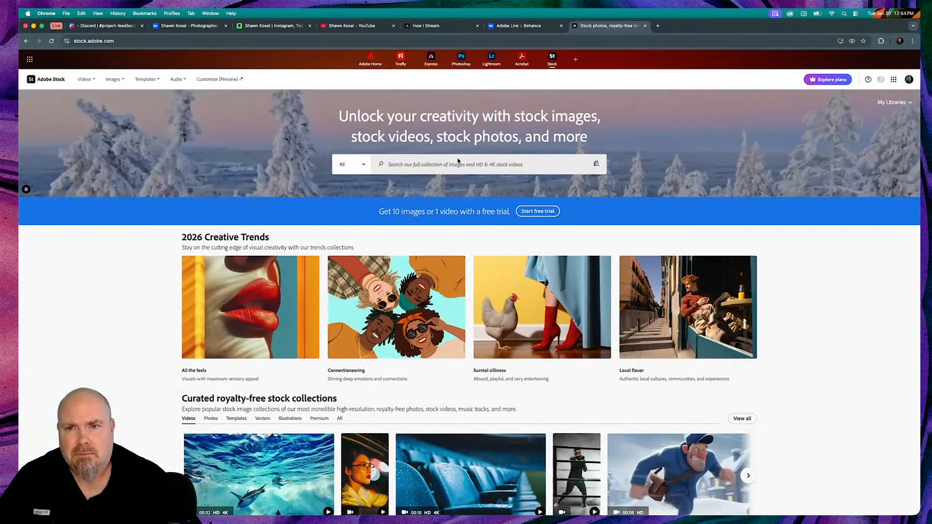
Search Adobe Stock for "pizza box" and limit the results to Free assets.
click(414, 164)
text(pizza)
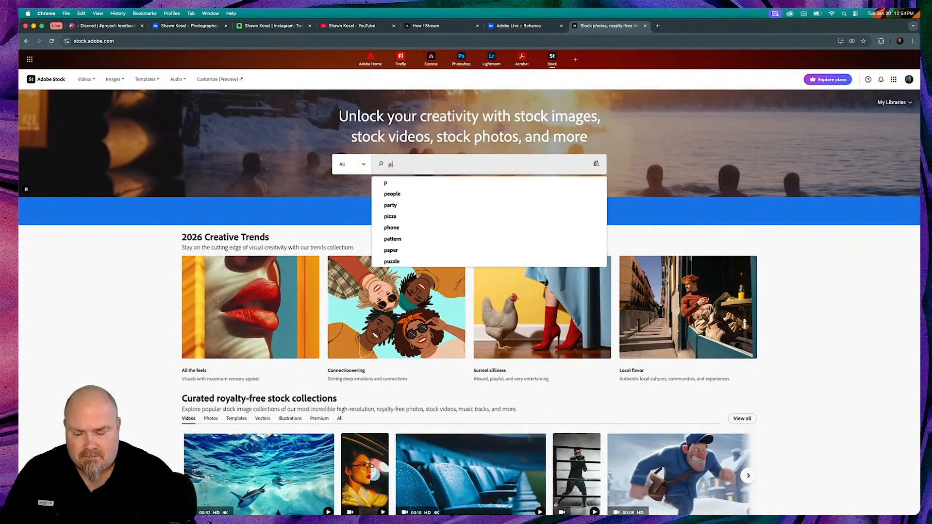
text(ox)
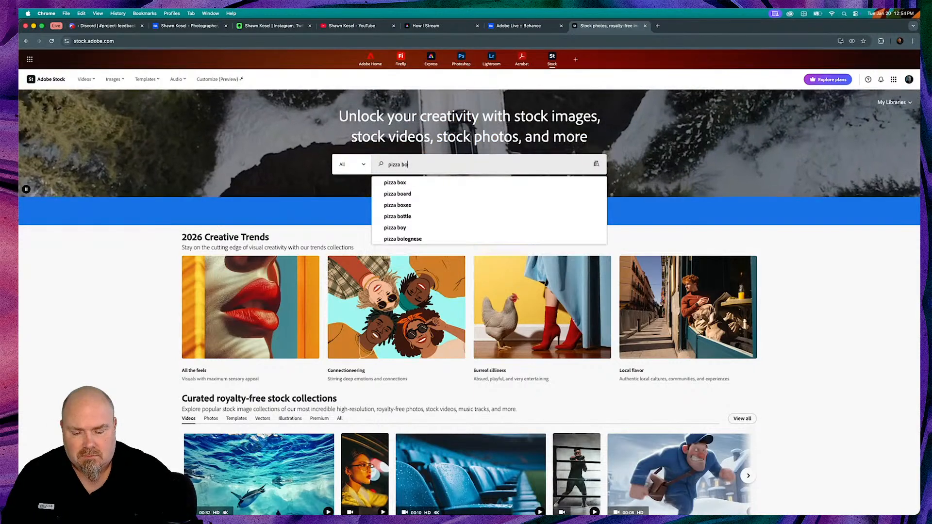
key(Return)
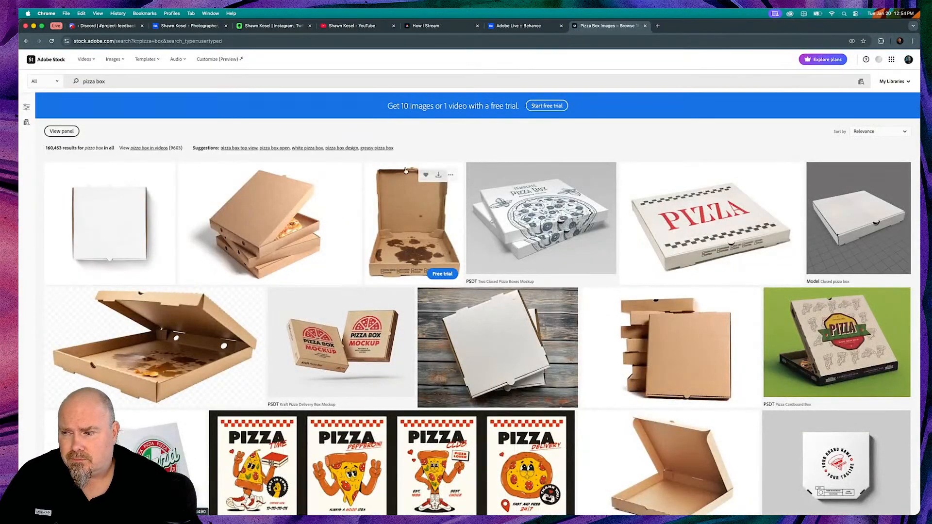
scroll(398, 168, down, 2)
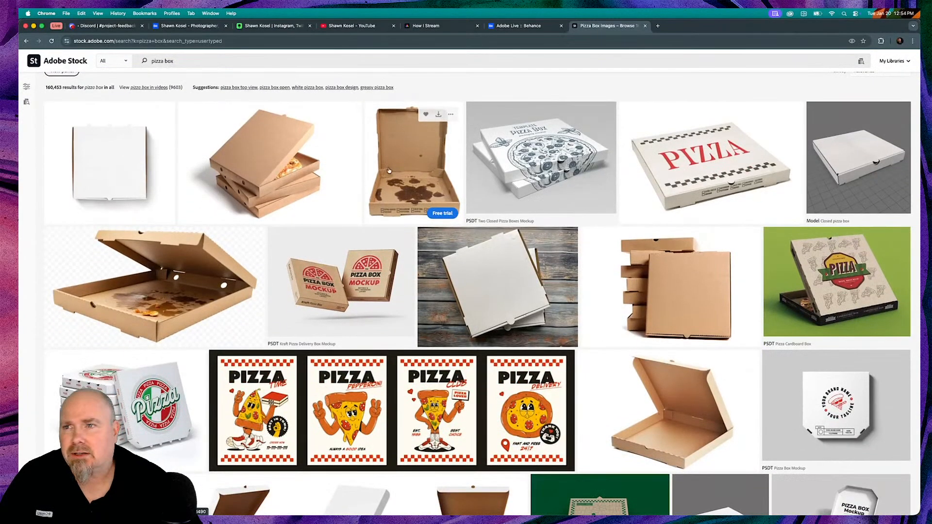
click(118, 62)
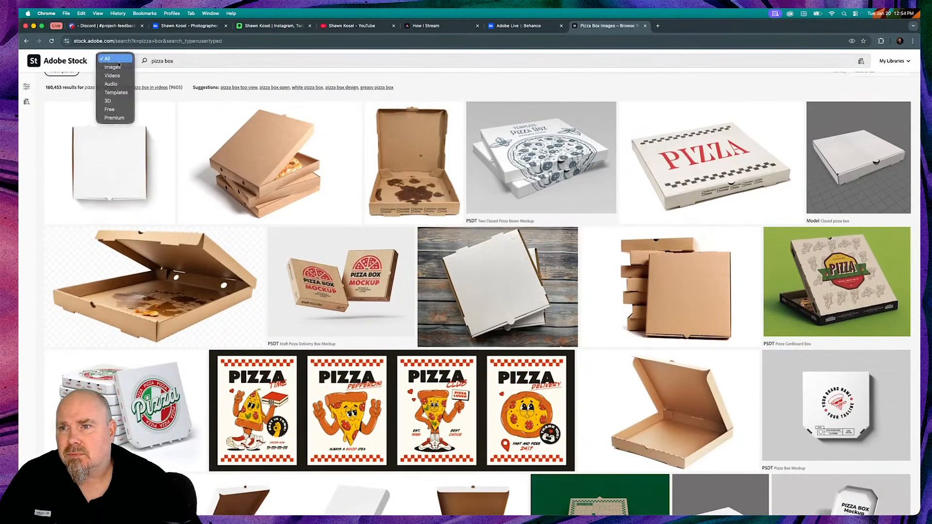
click(118, 107)
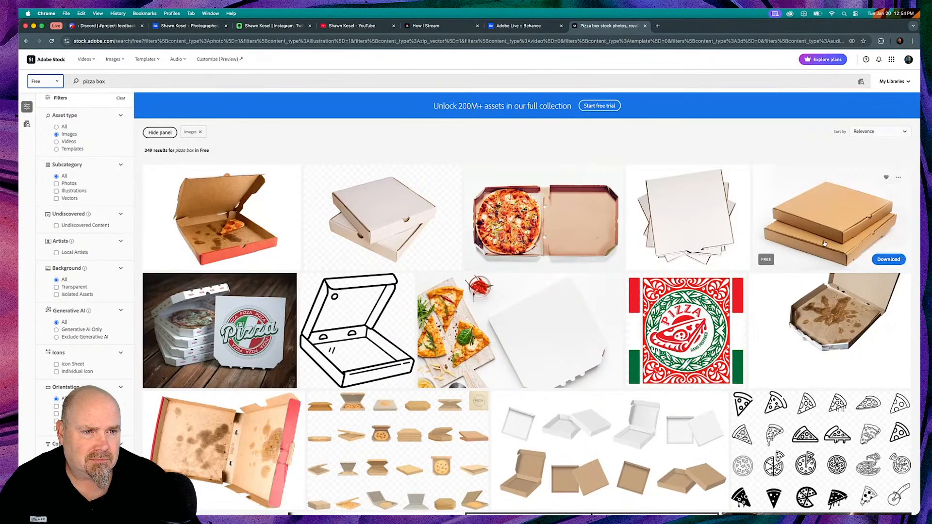
Download the free image "Pizza carton boxes on white background" and close its preview.
scroll(824, 244, down, 3)
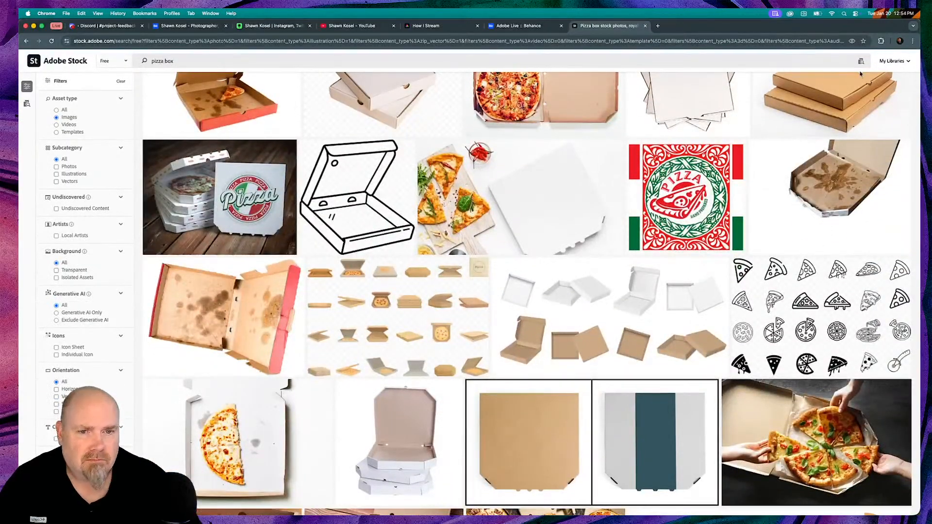
click(814, 125)
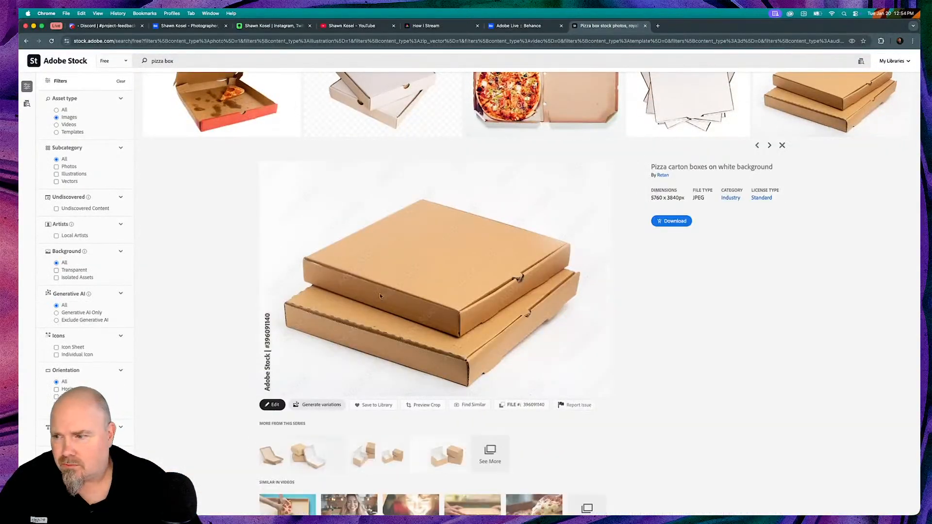
click(671, 222)
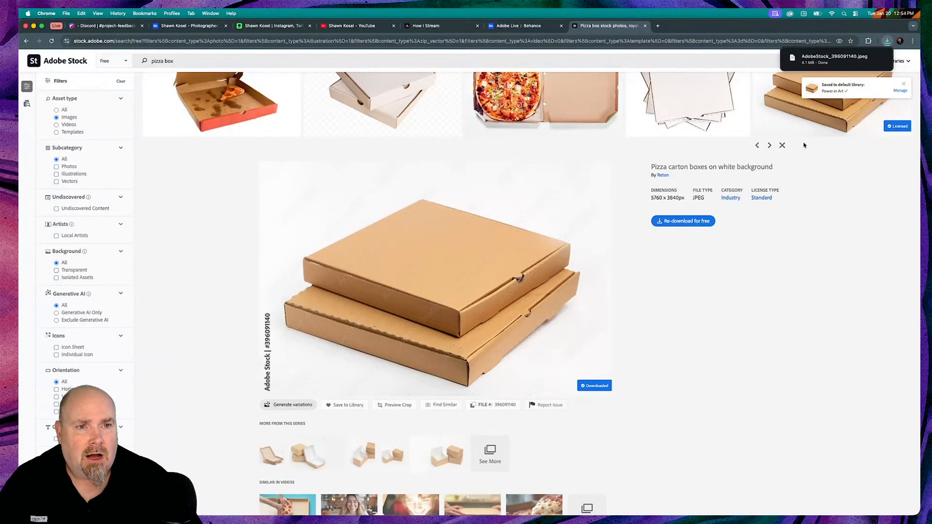
click(783, 145)
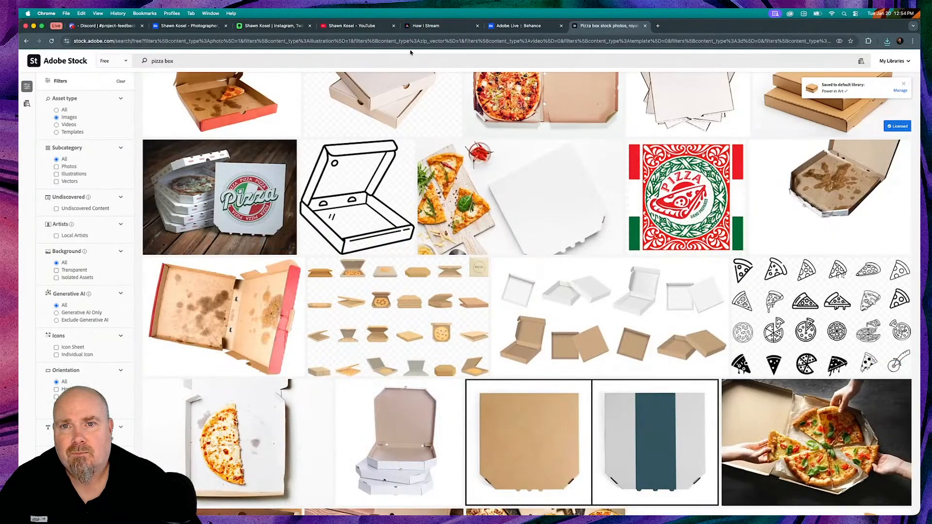
Switch to Illustrator and place AdobeStock_396091140.jpeg from the Downloads folder over the artboard's upper-left corner.
mouse_move(231, 500)
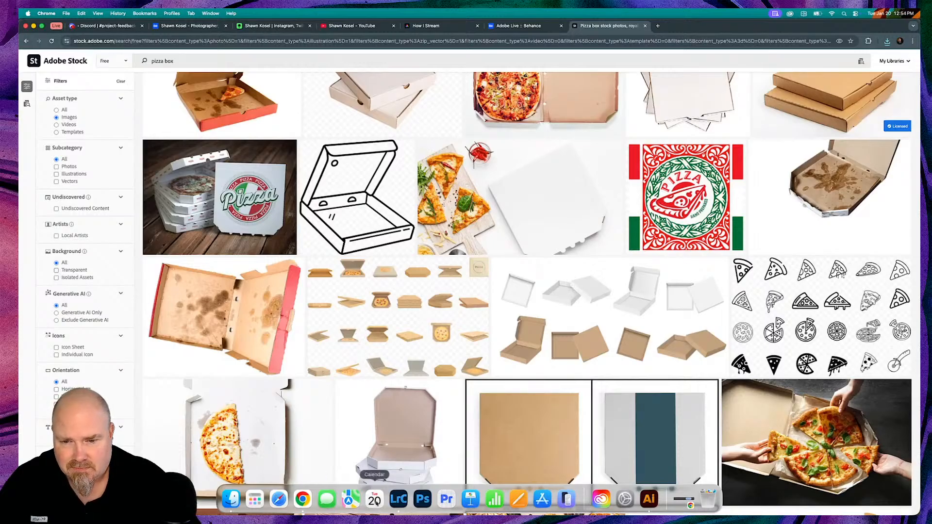
click(650, 501)
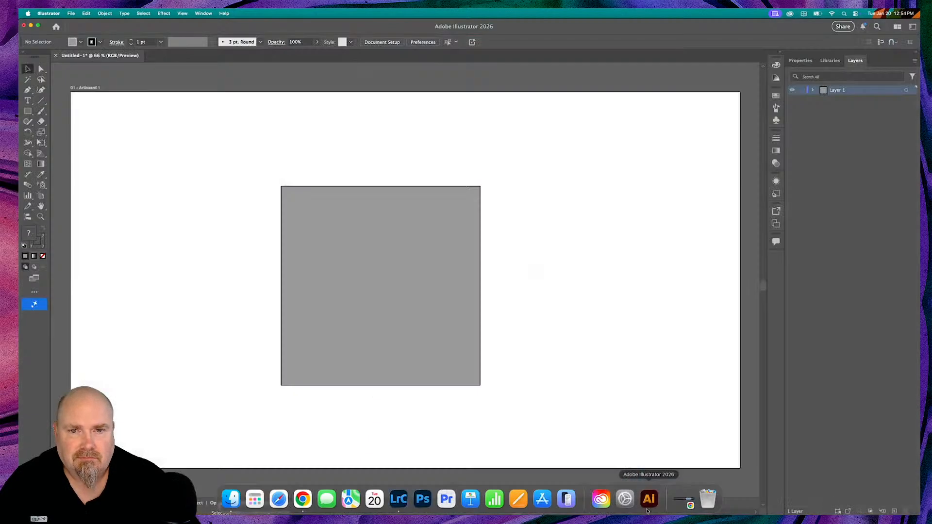
mouse_move(282, 513)
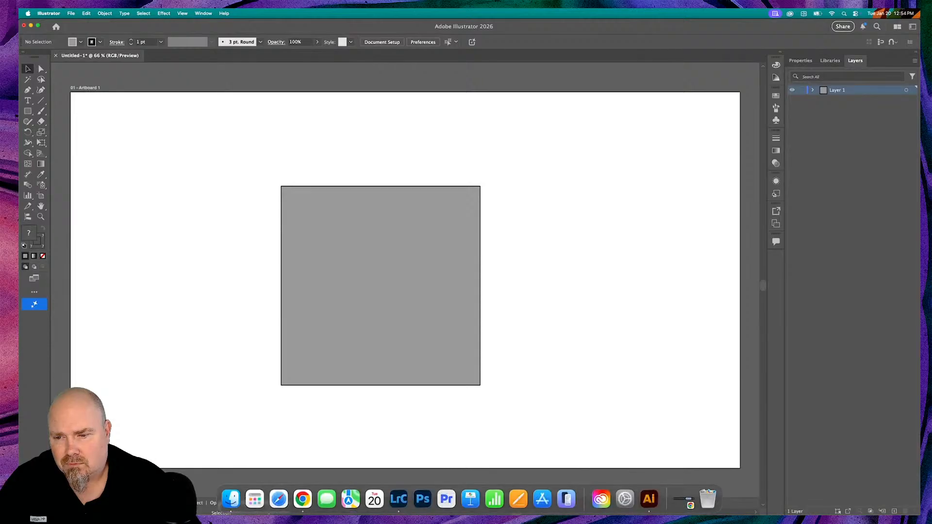
click(237, 498)
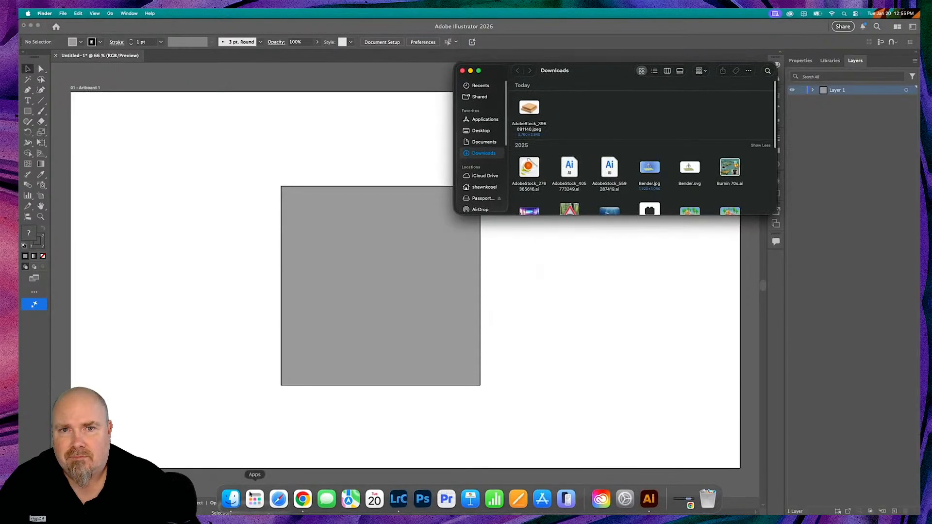
drag(529, 108, 214, 121)
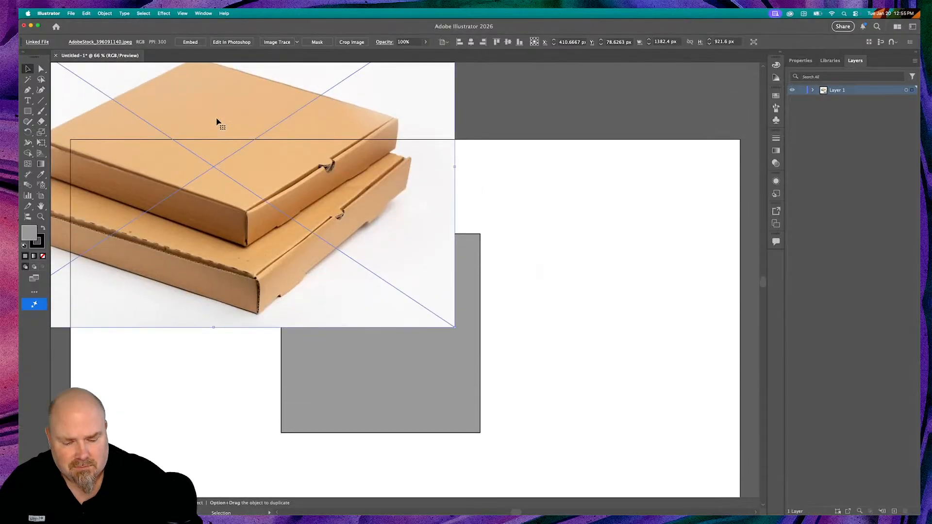
Move the placed pizza box photo off the artboard into the empty canvas above it.
key(super+minus)
key(super+minus)
key(super+minus)
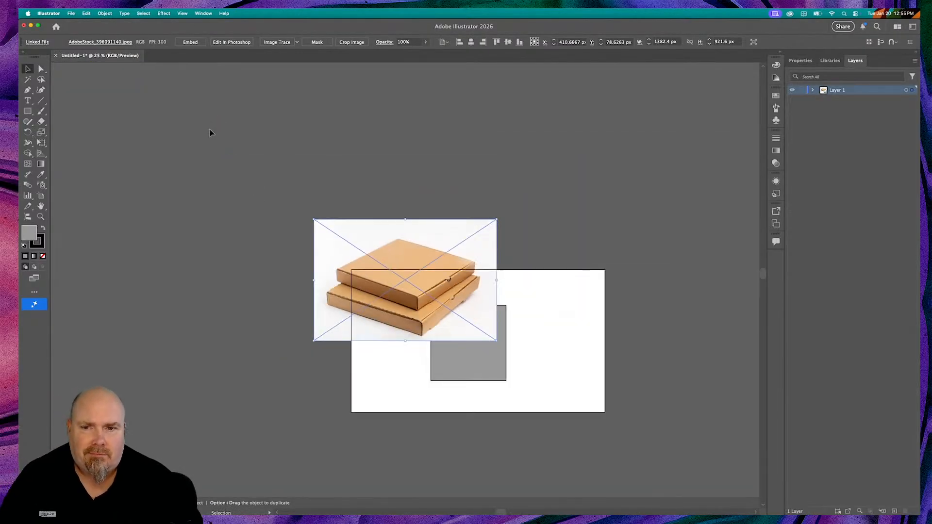
drag(360, 232, 306, 147)
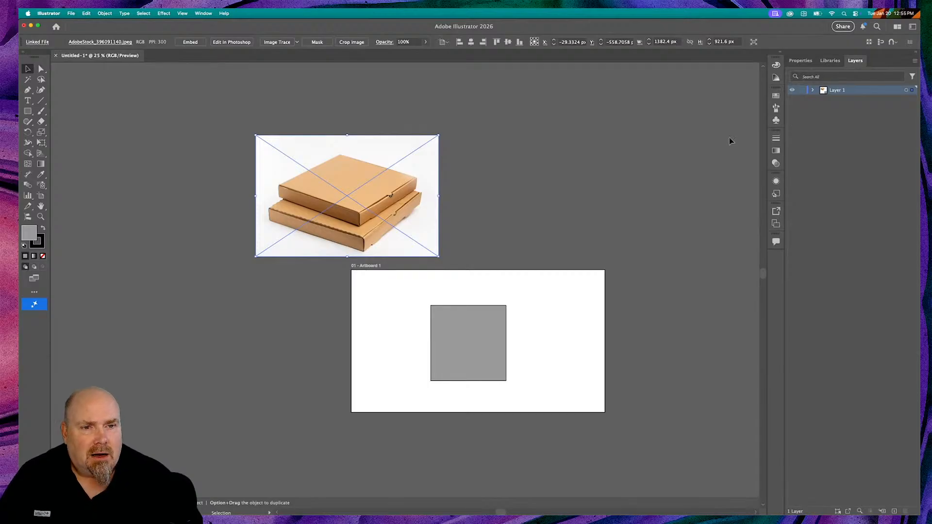
Embed the linked pizza box photo in the document.
click(645, 155)
click(381, 188)
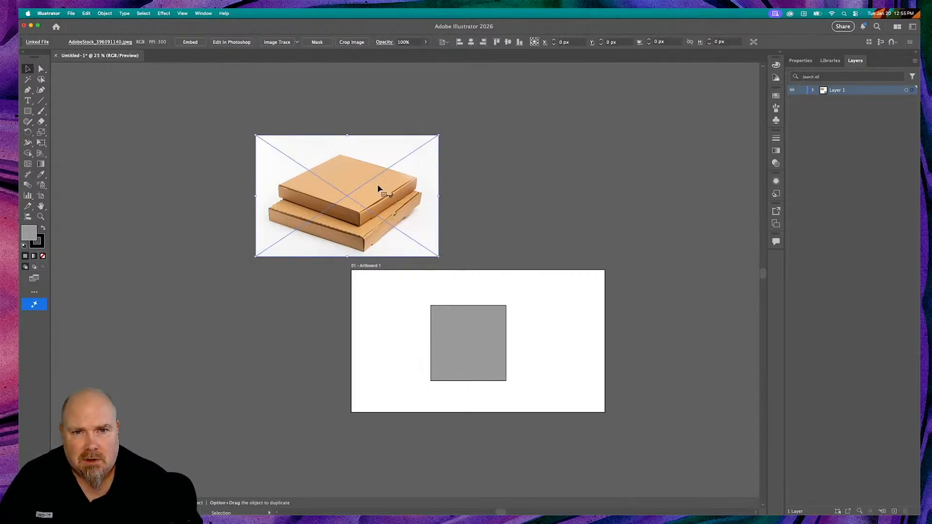
click(800, 60)
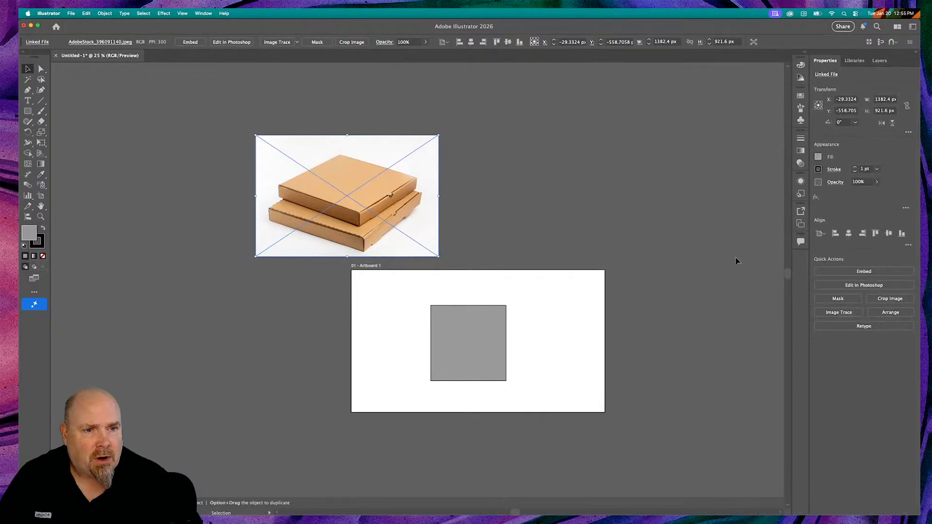
click(759, 306)
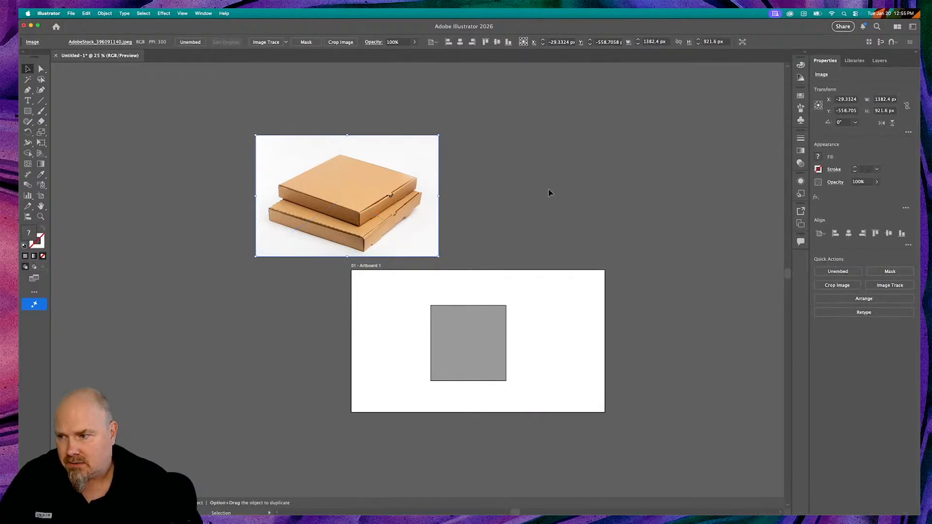
Scale the gray square down proportionally from its upper-right corner to about 308 px, keeping its lower-left corner in place.
click(497, 337)
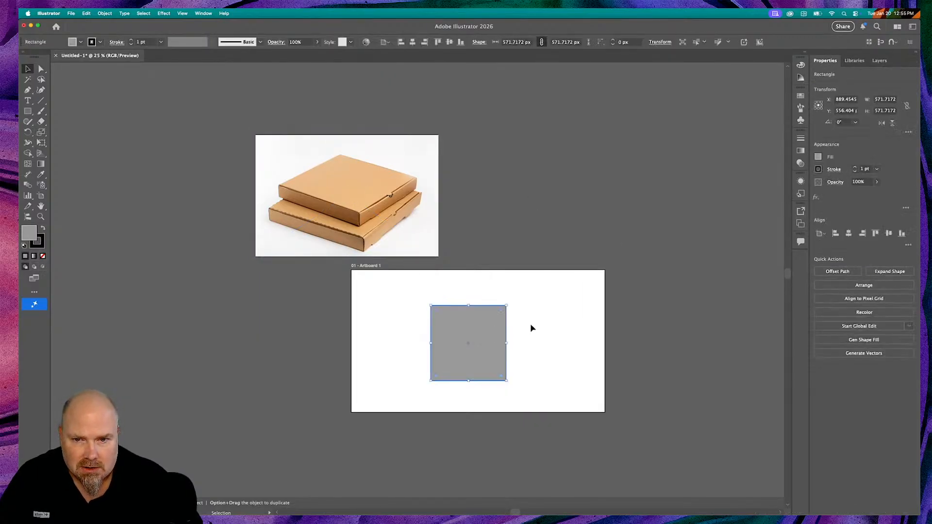
scroll(530, 327, right, 3)
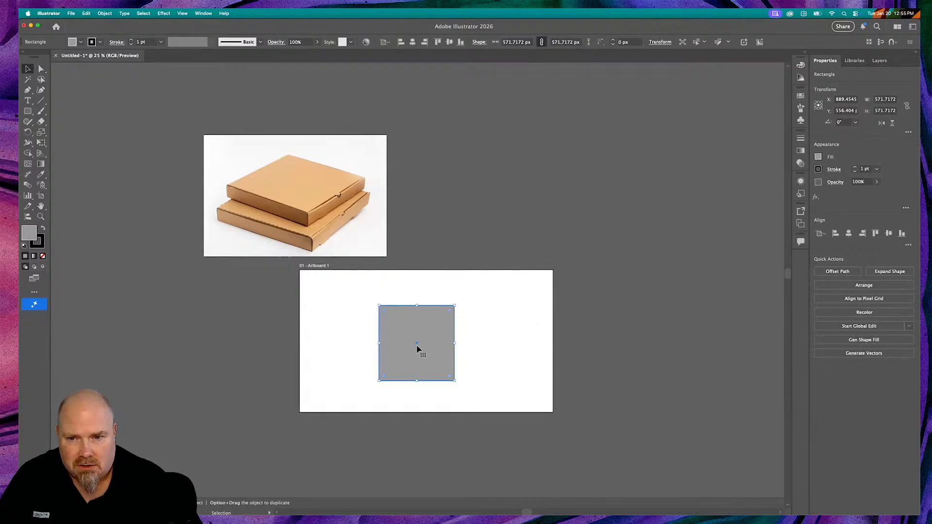
key(super+equal)
key(super+equal)
key(super+equal)
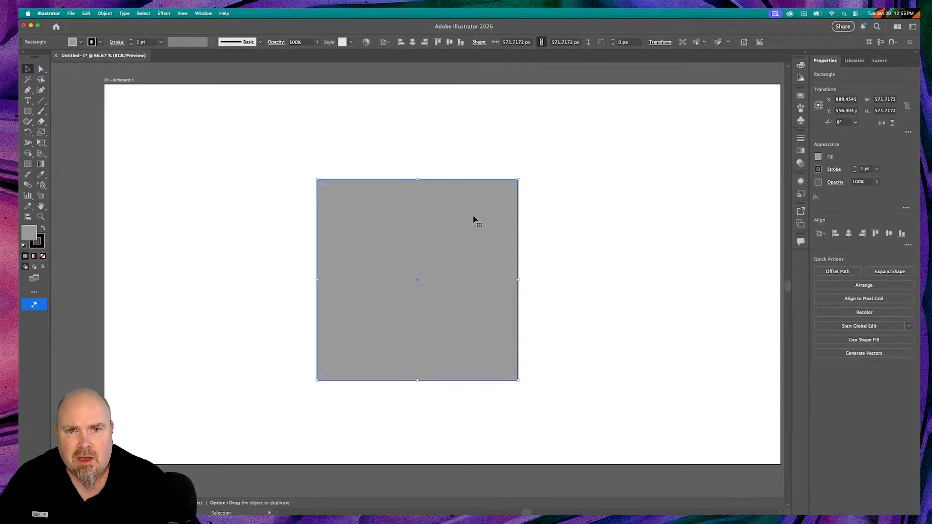
click(520, 187)
click(518, 180)
drag(518, 179, 426, 272)
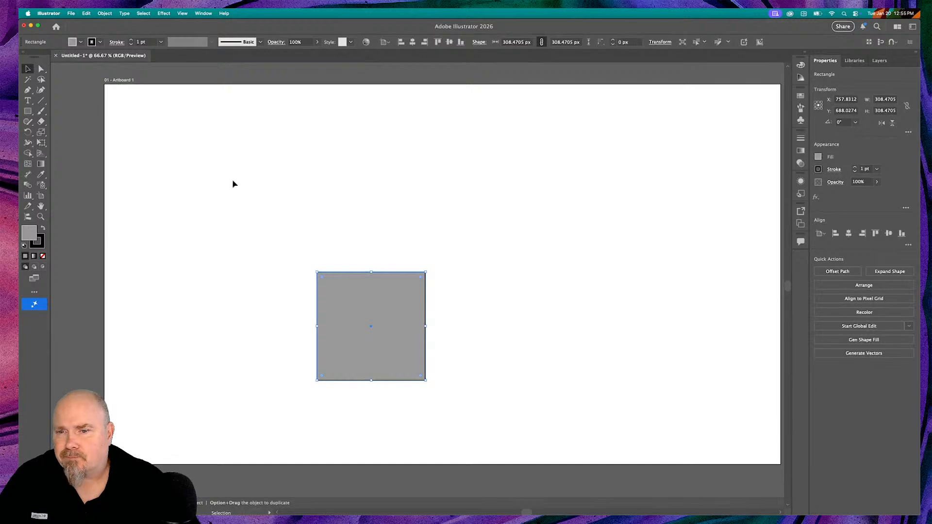
Show the Contextual Task Bar and place it over the artboard's upper area, above the gray square.
key(ctrl+Up)
click(199, 28)
click(204, 13)
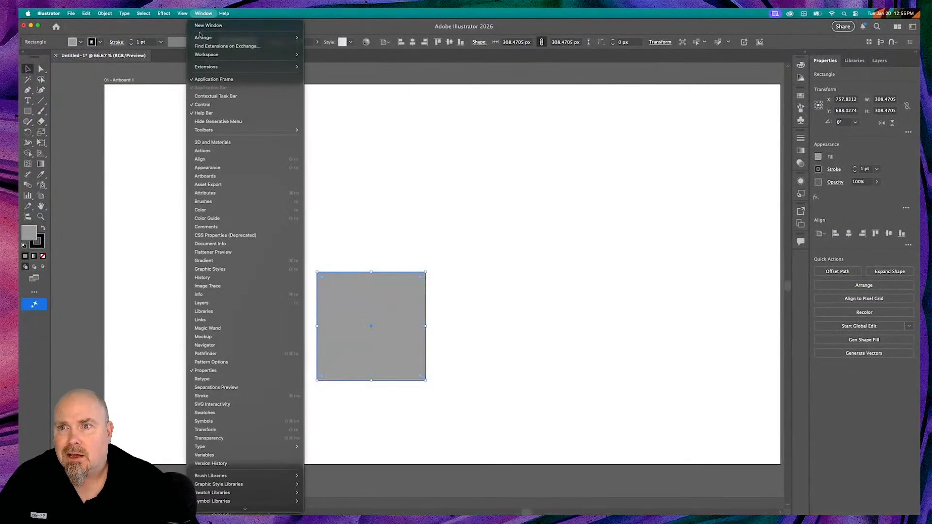
mouse_move(221, 57)
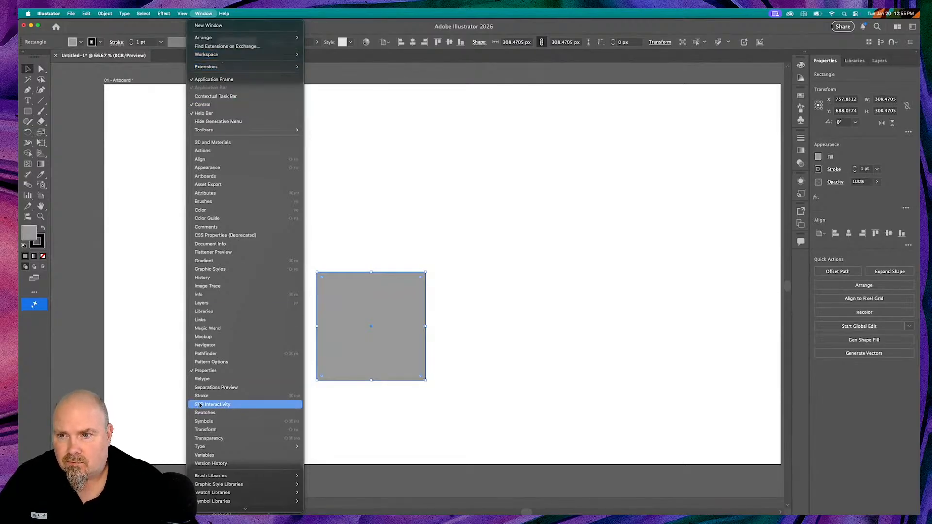
mouse_move(260, 71)
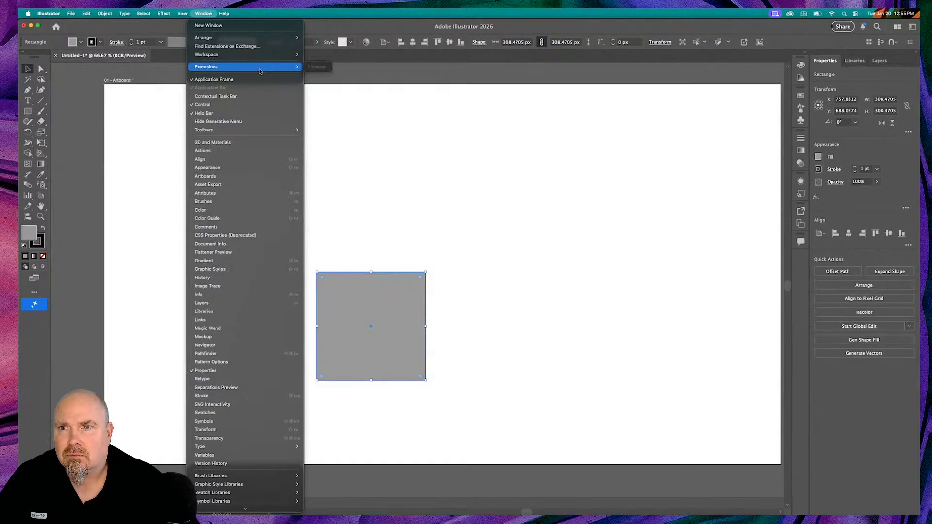
click(245, 96)
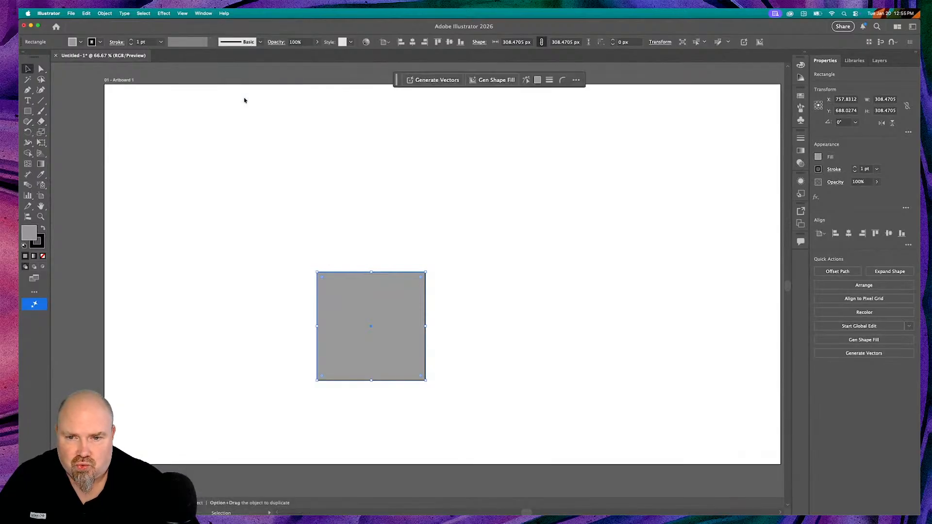
drag(396, 81, 357, 129)
Generate vector artwork in the selected gray square with the prompt "3D, rubberhose character, of a pizza slice".
click(433, 129)
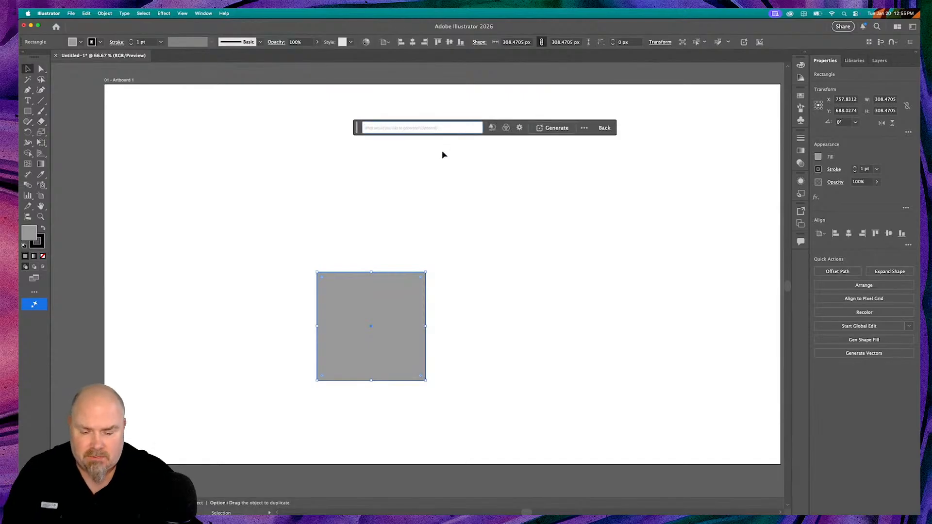
text(3D,)
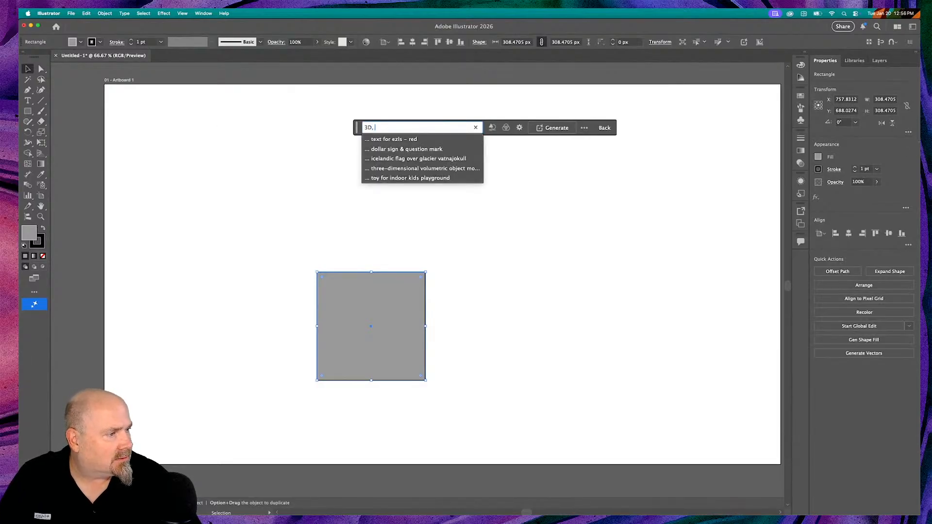
key(super+Tab)
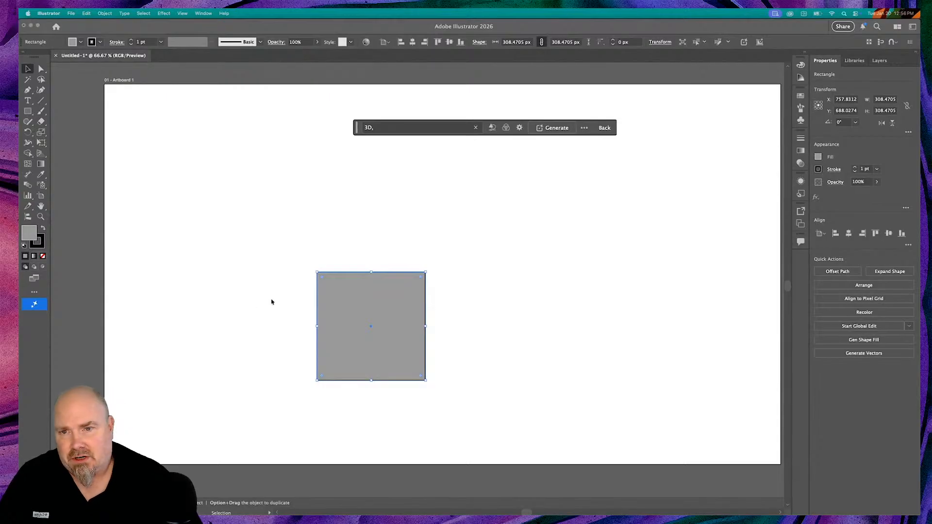
click(395, 128)
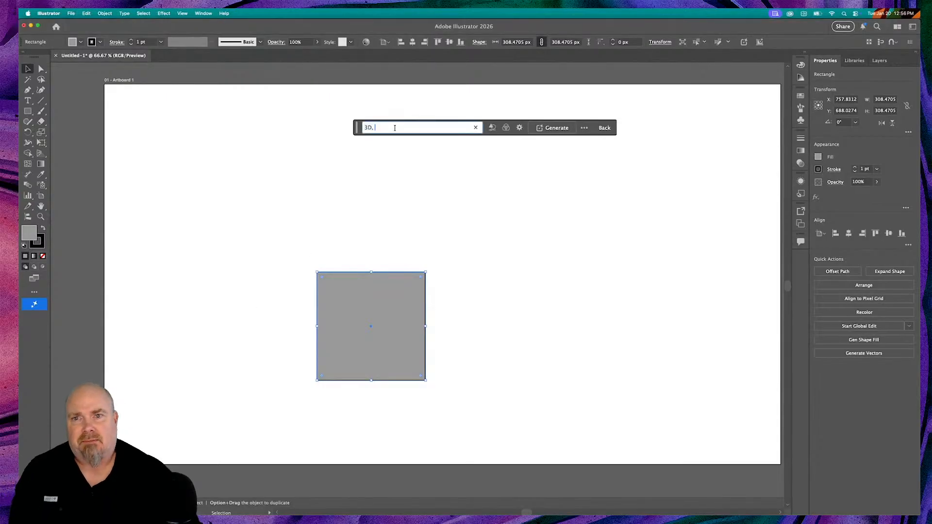
text(c)
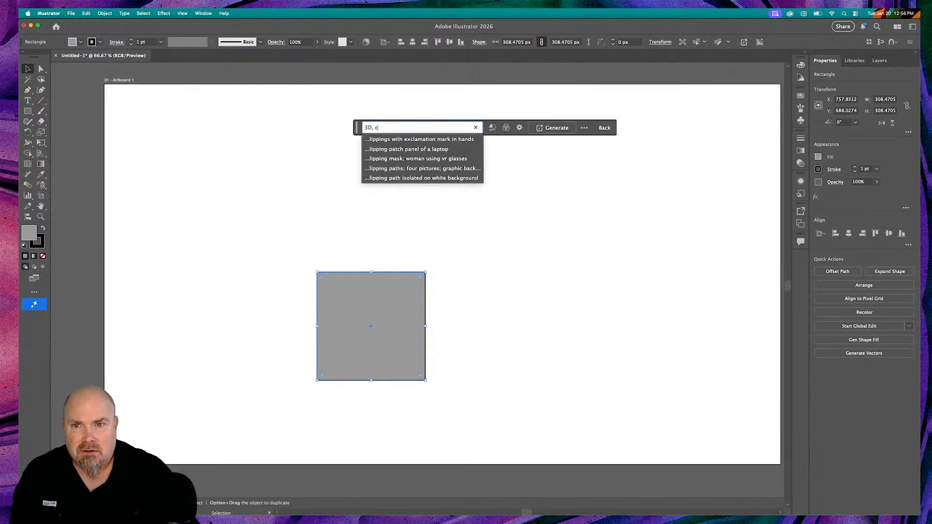
key(BackSpace)
text(ru)
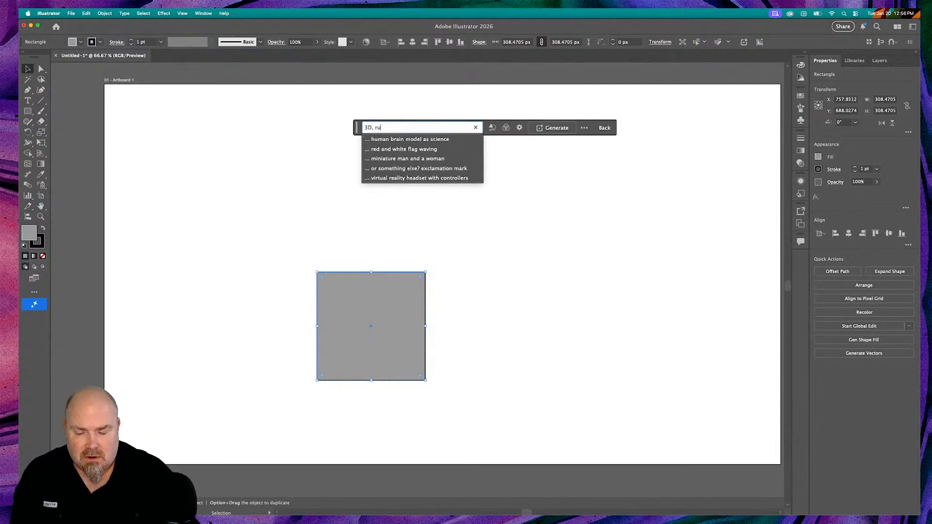
text(bberho)
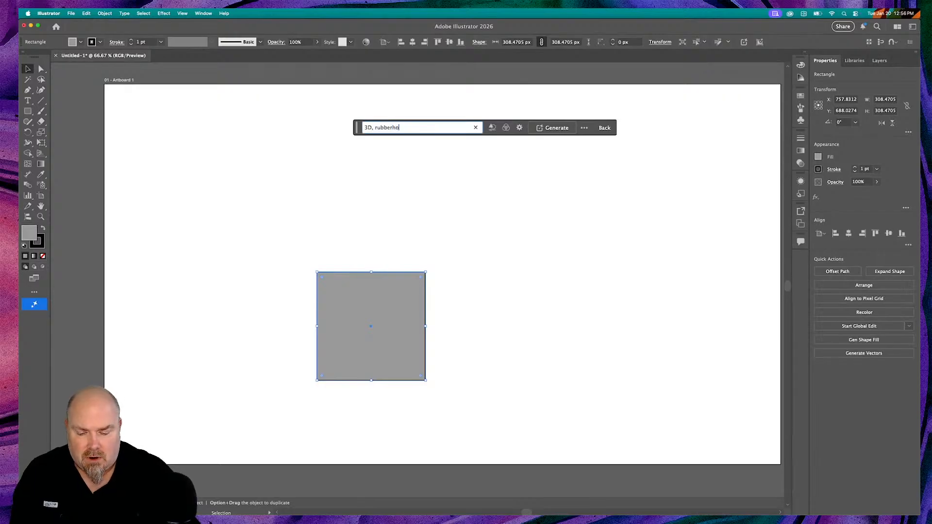
text(se chaa)
key(BackSpace)
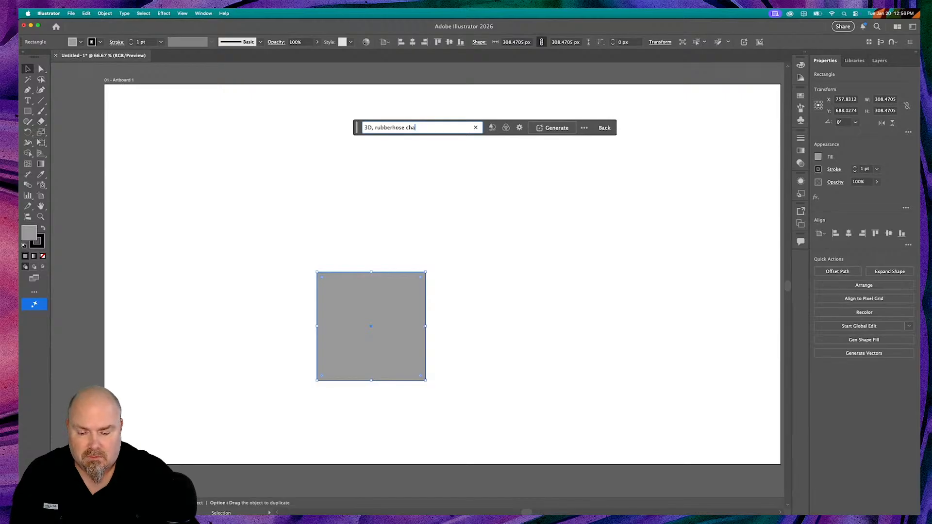
text(cter)
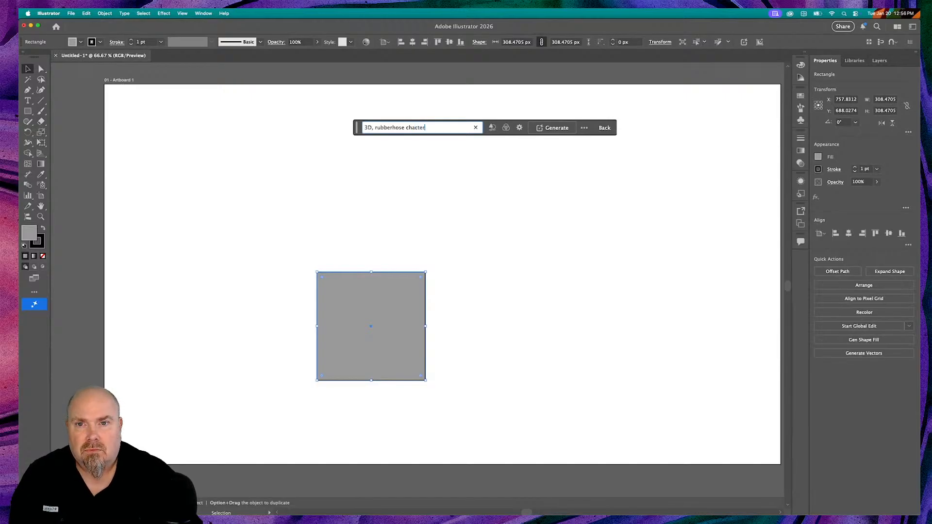
key(BackSpace)
key(BackSpace)
key(BackSpace)
key(BackSpace)
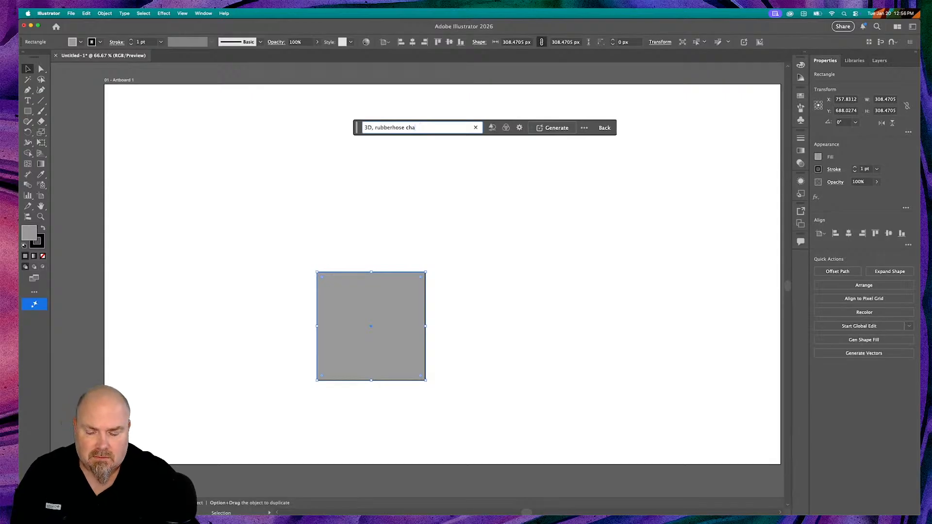
text(racter)
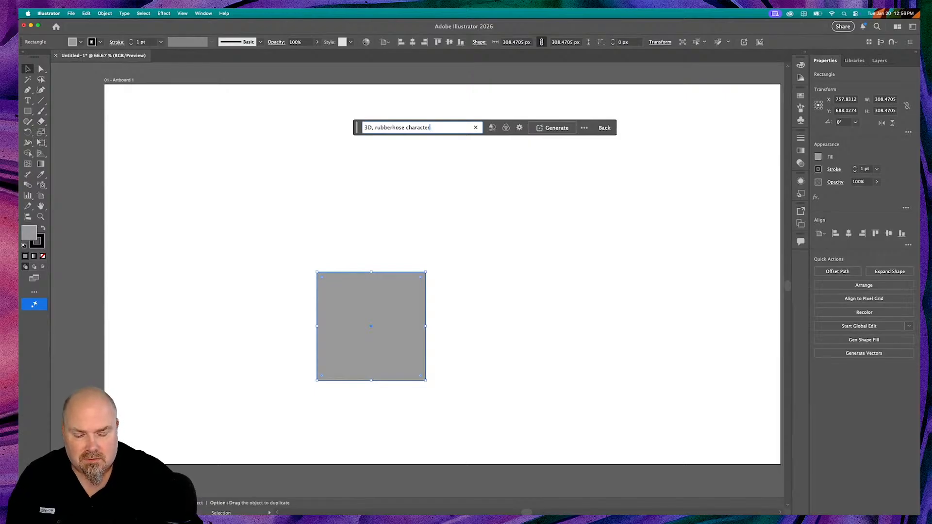
text( , of a )
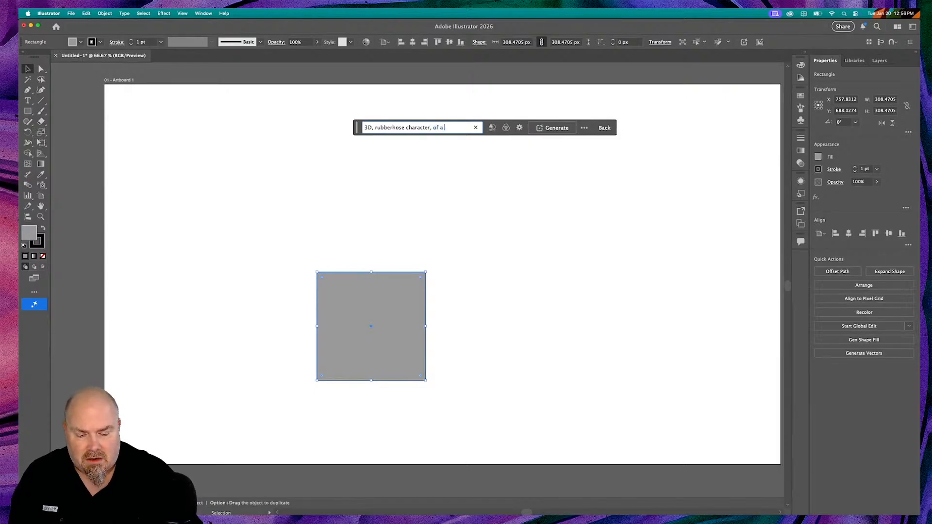
text(pizza slic)
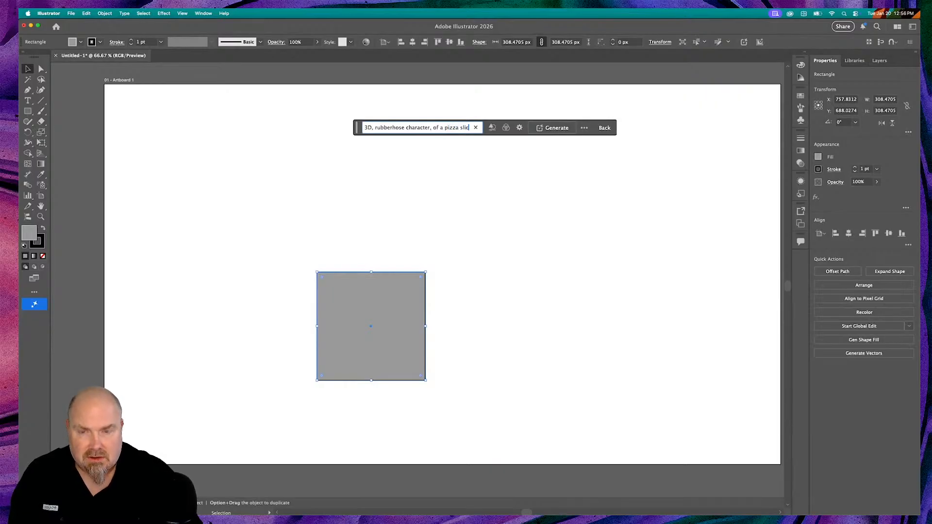
text(e)
key(Return)
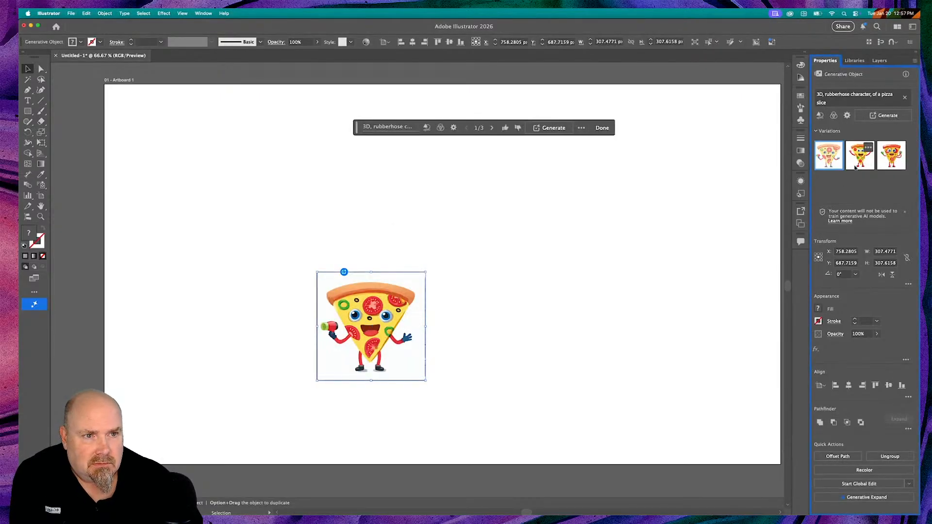
Compare the three generated pizza slice variations on the artboard and apply the second one.
click(856, 166)
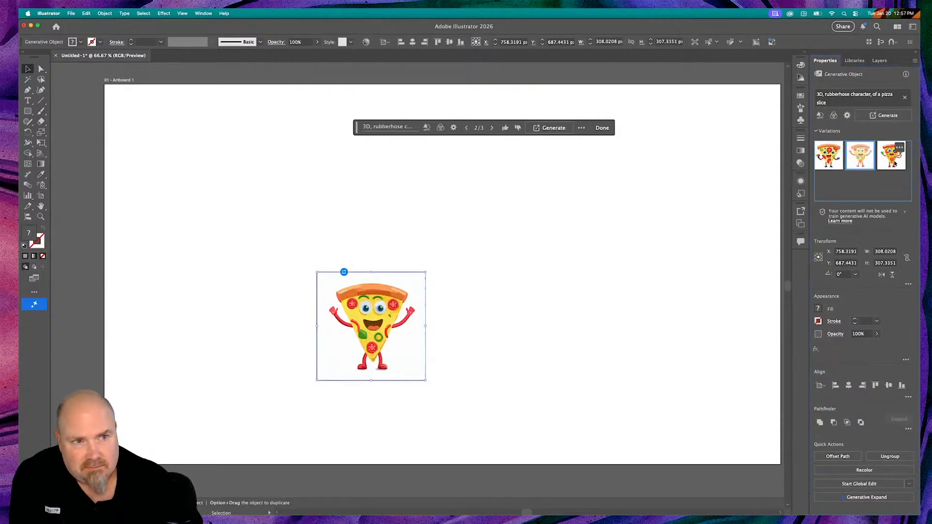
click(895, 164)
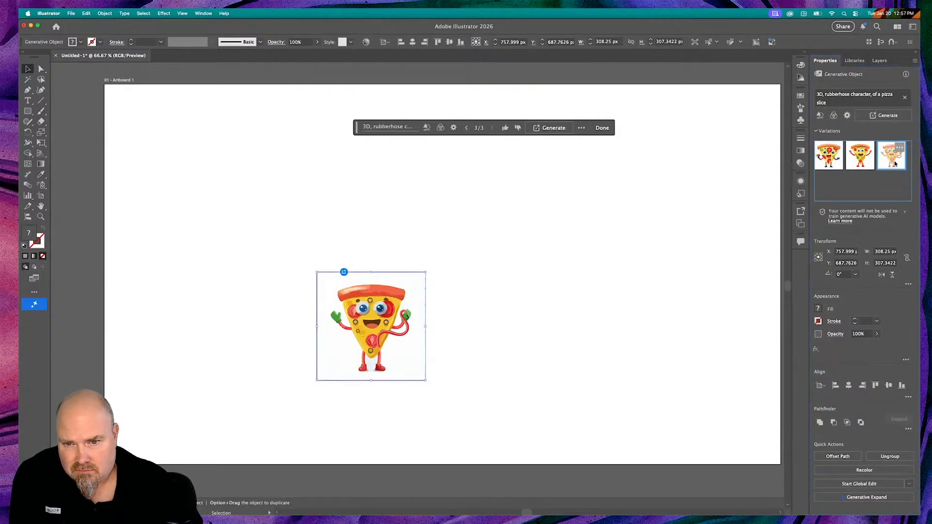
click(862, 166)
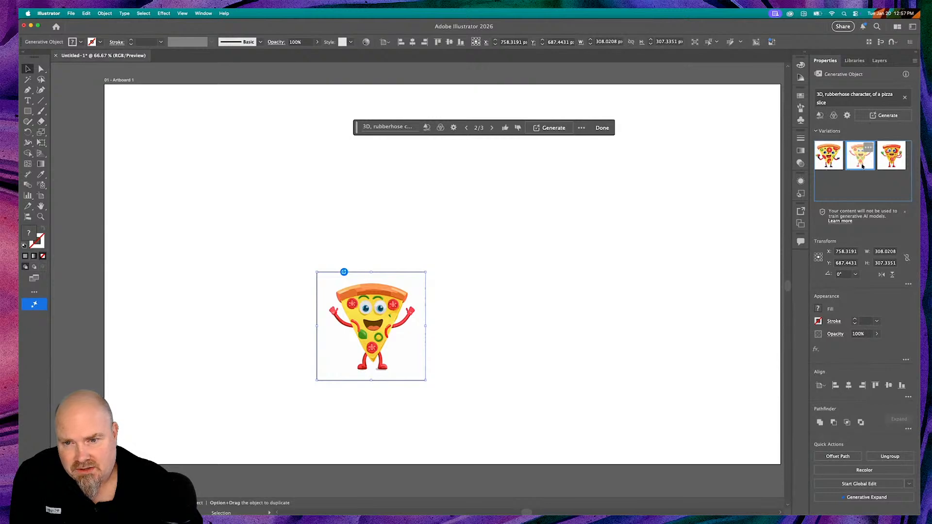
click(829, 164)
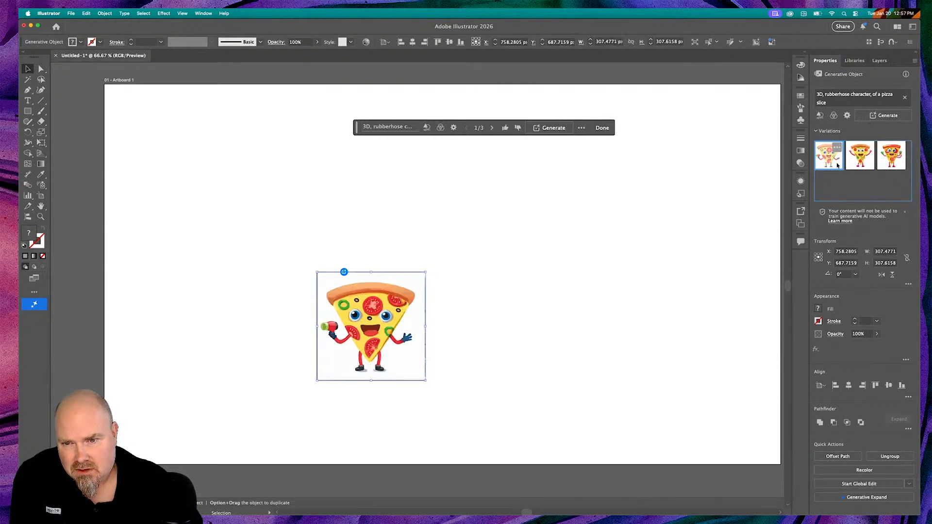
click(848, 166)
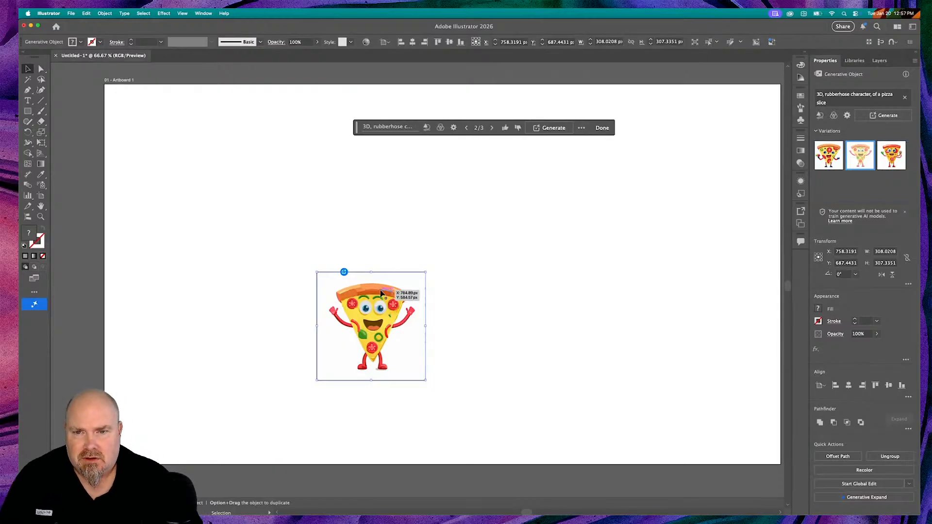
Move the pizza slice character off the gray square to its upper right and deselect it.
drag(381, 293, 530, 250)
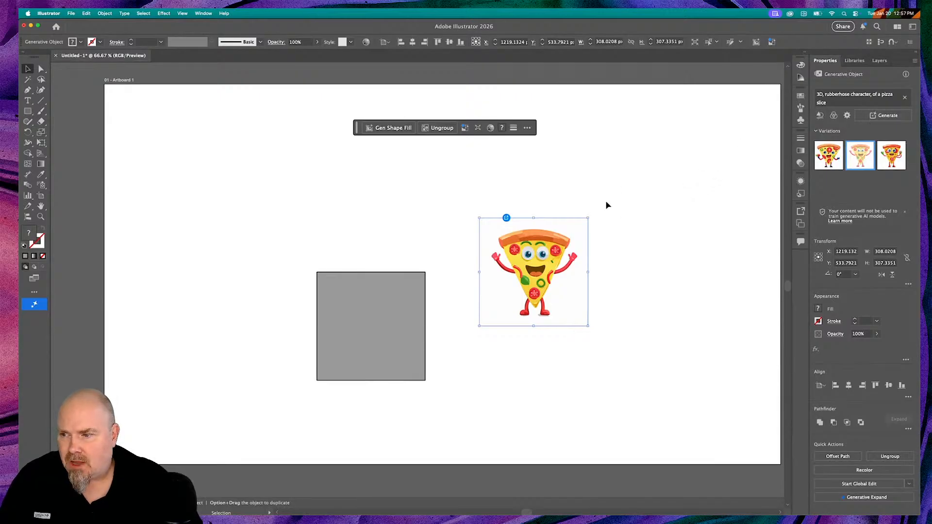
scroll(605, 202, right, 1)
key(a)
key(super+=)
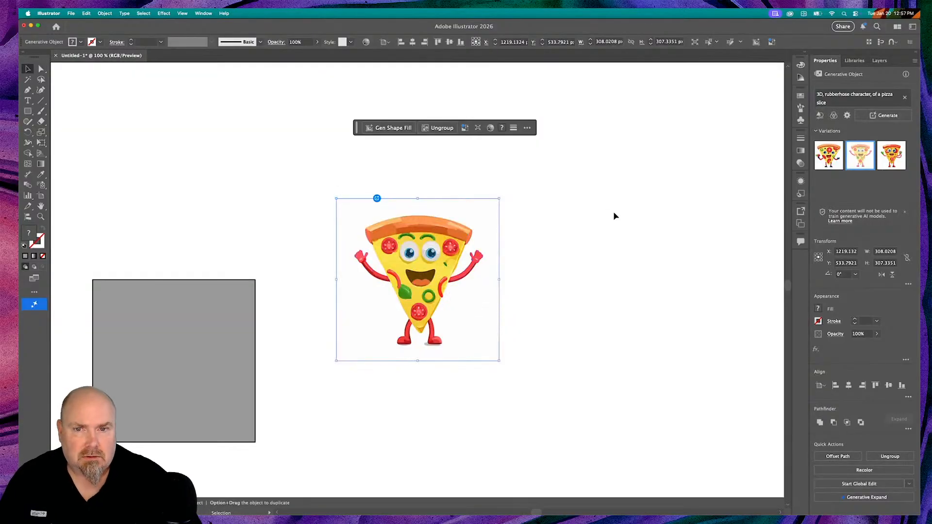
click(613, 212)
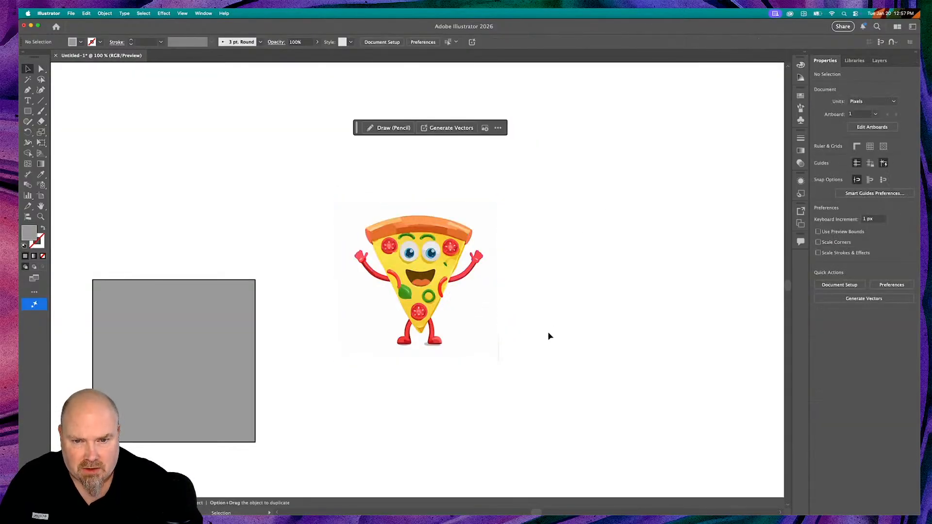
Delete the white background path from inside the pizza slice generative object, keeping the character's artwork group.
drag(545, 333, 488, 382)
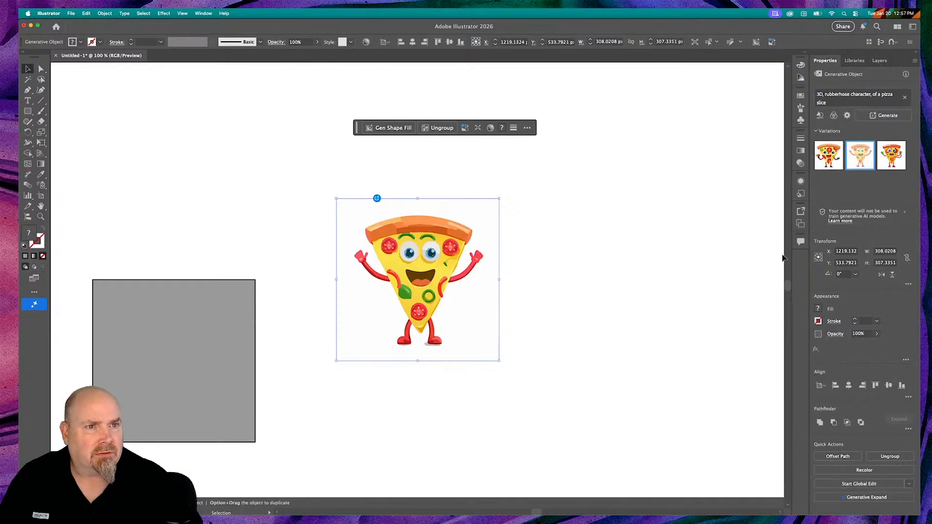
click(854, 60)
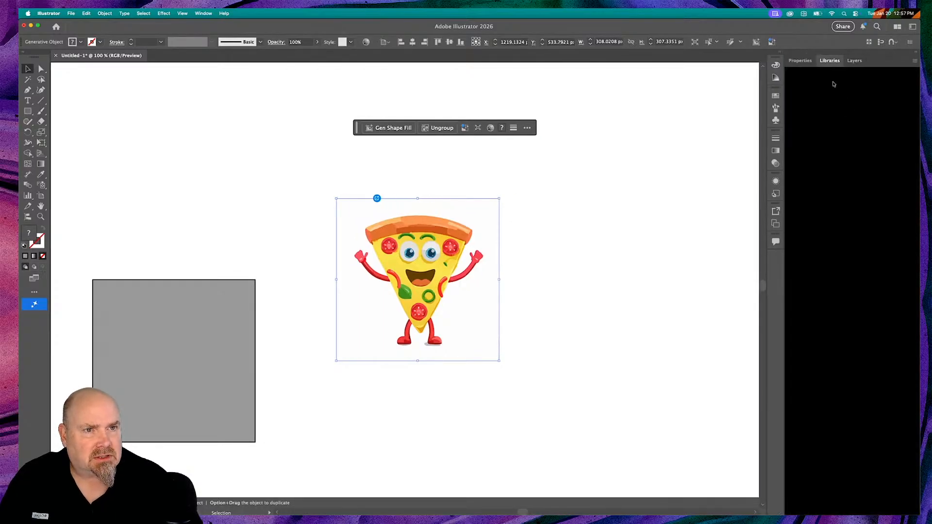
click(857, 61)
click(815, 91)
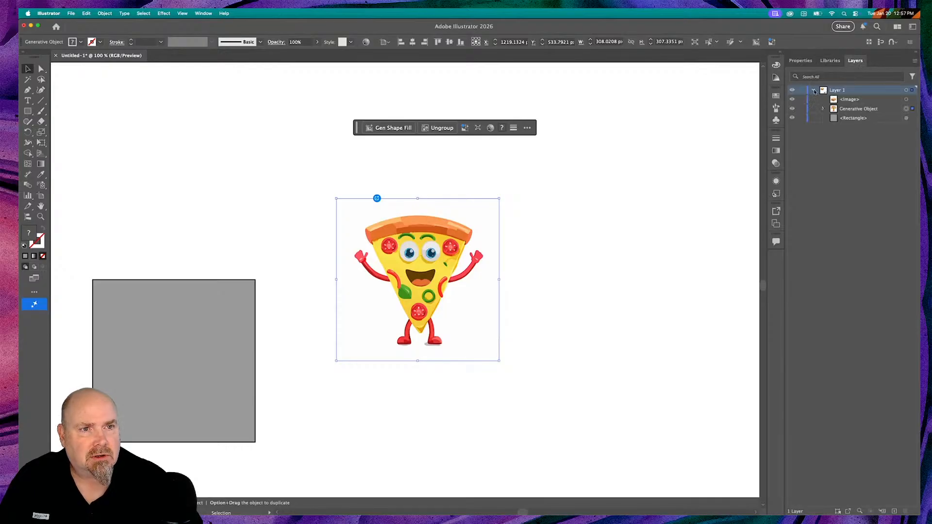
click(822, 110)
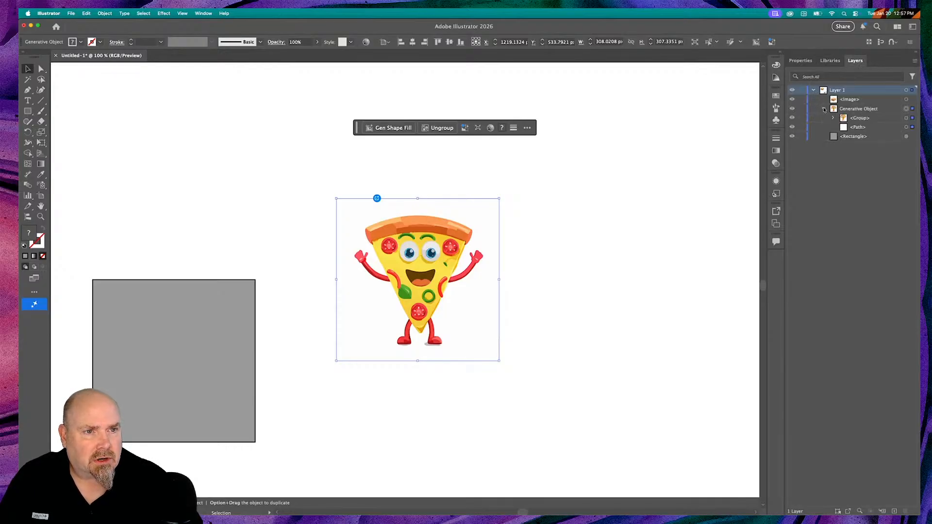
click(792, 128)
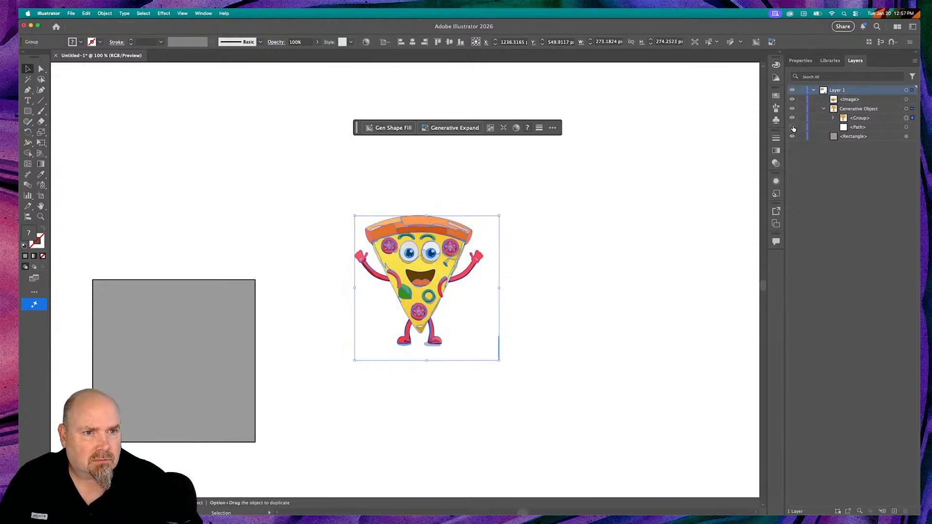
click(793, 127)
click(906, 127)
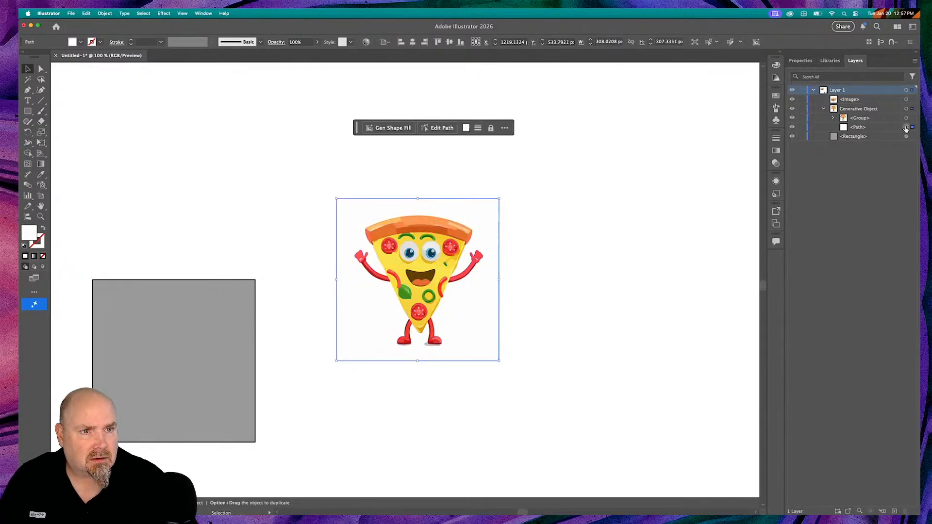
key(Delete)
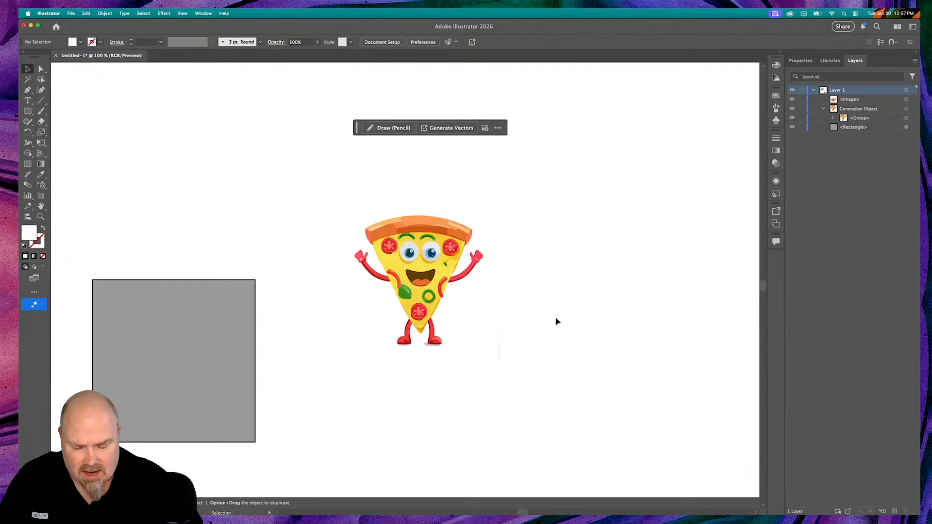
Switch the canvas to Outline view and ungroup the pizza slice generative object.
key(super+y)
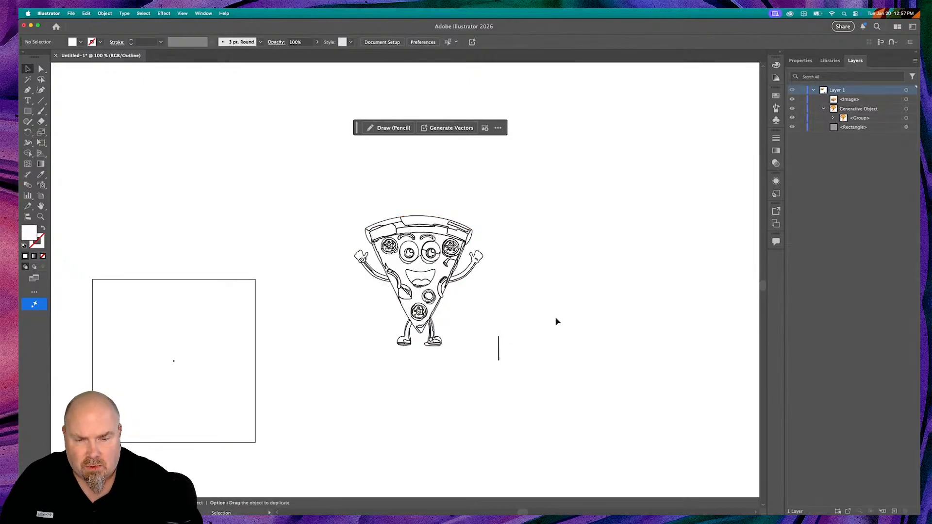
drag(515, 202, 440, 315)
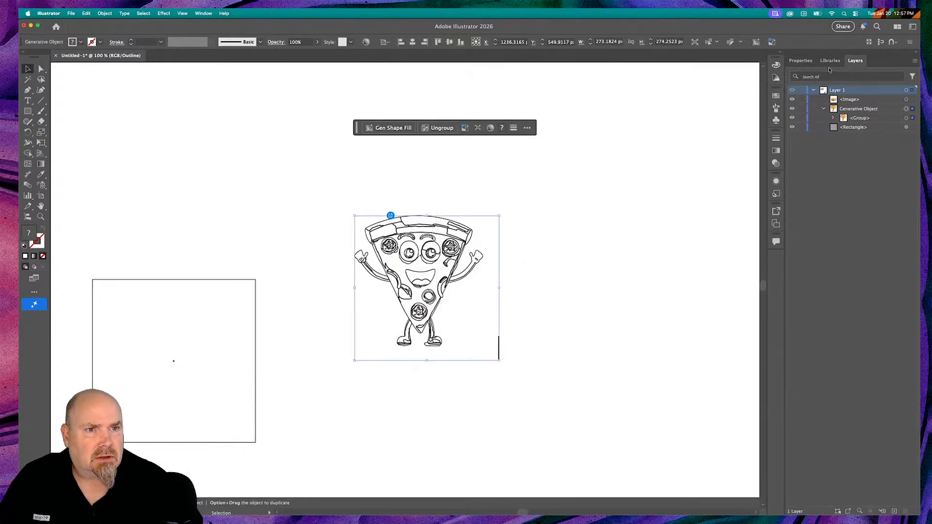
click(800, 60)
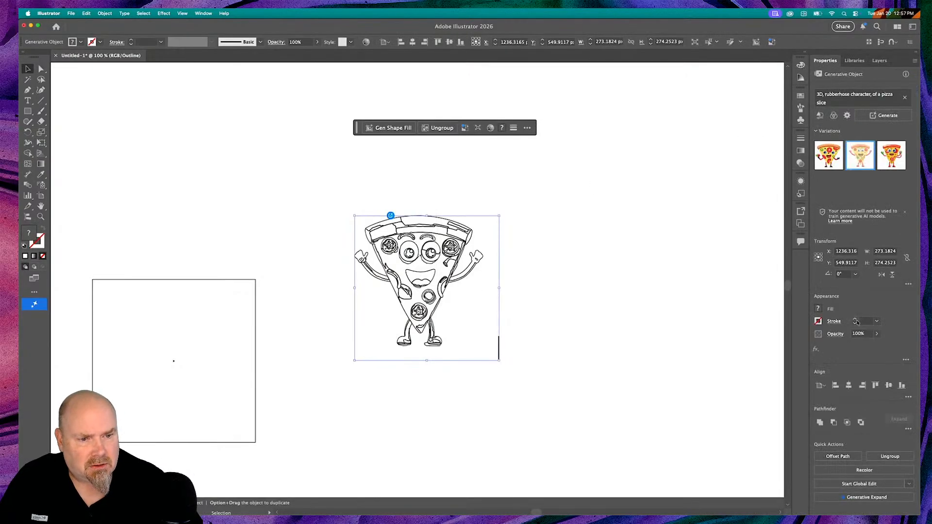
click(905, 458)
Try to delete the stray vertical line beside the character's feet, and undo the deletion.
drag(528, 334, 474, 385)
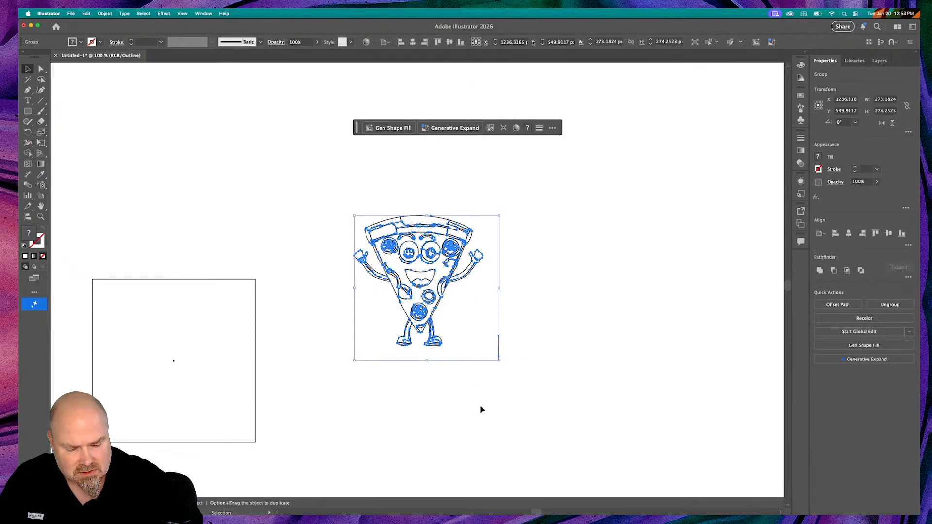
key(Delete)
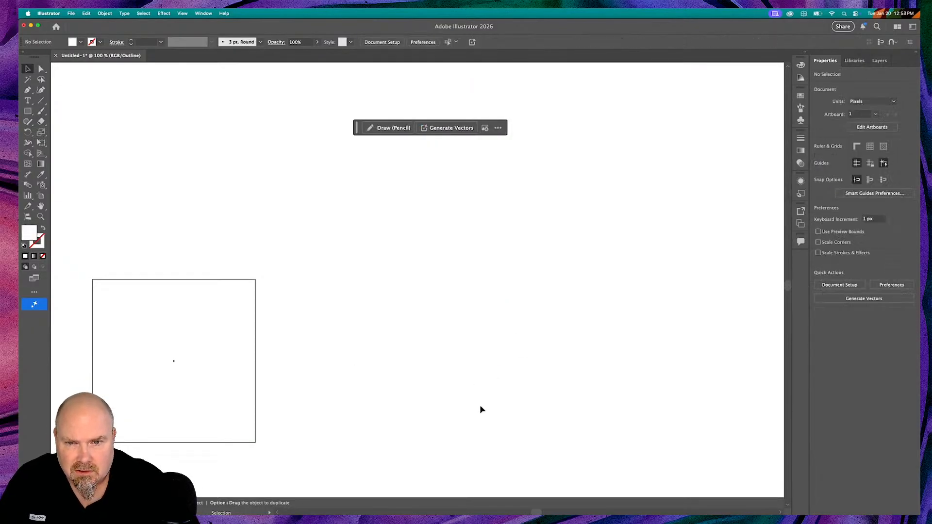
key(super+z)
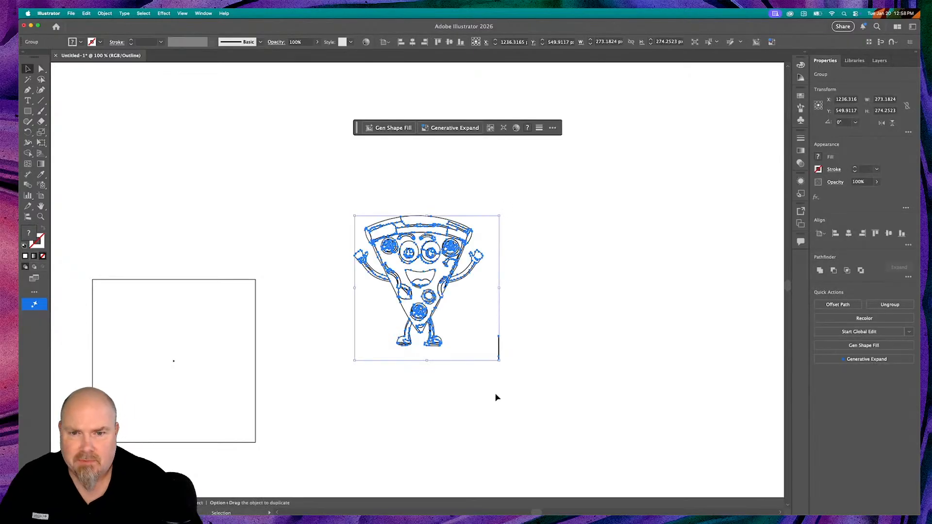
Ungroup the character's artwork once more and delete the stray vertical line to the right of its feet.
click(542, 352)
drag(546, 327, 423, 405)
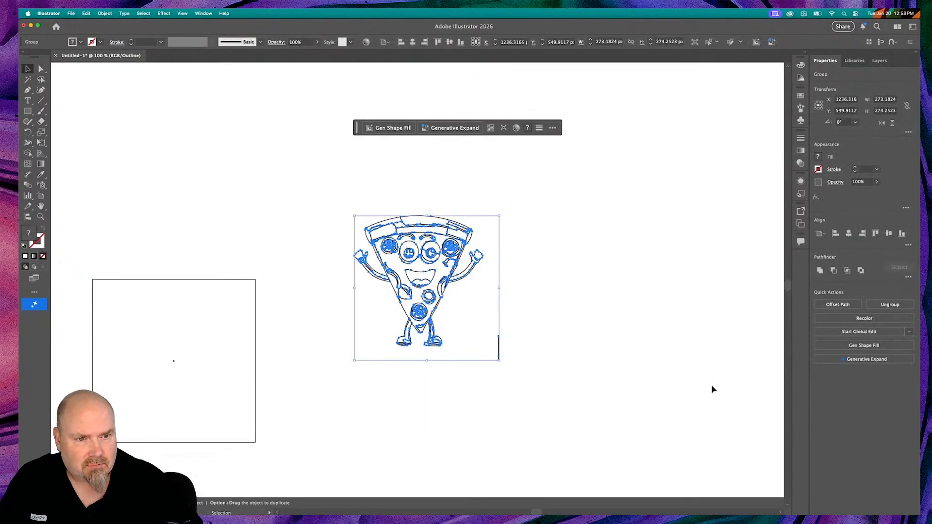
click(884, 305)
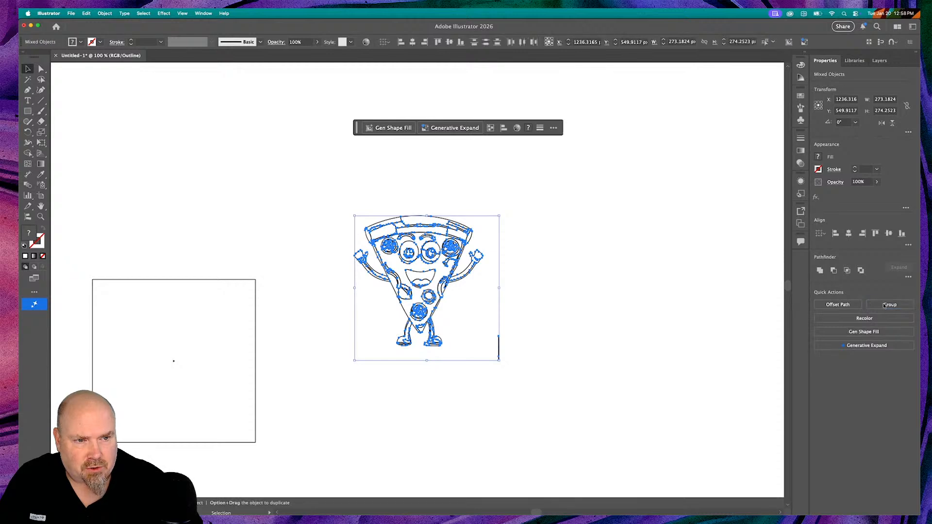
drag(583, 321, 486, 397)
key(Delete)
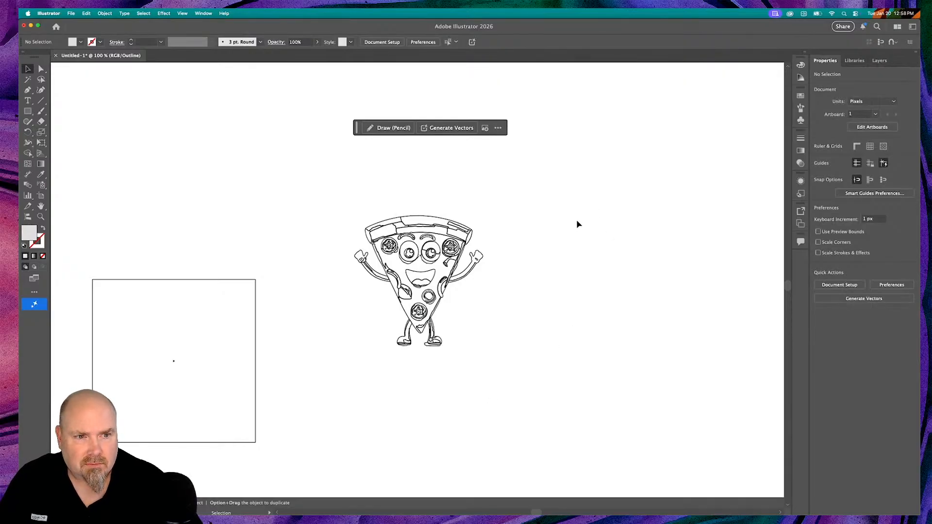
Group all of the pizza slice character's paths and return the canvas to Preview view.
drag(542, 208, 345, 386)
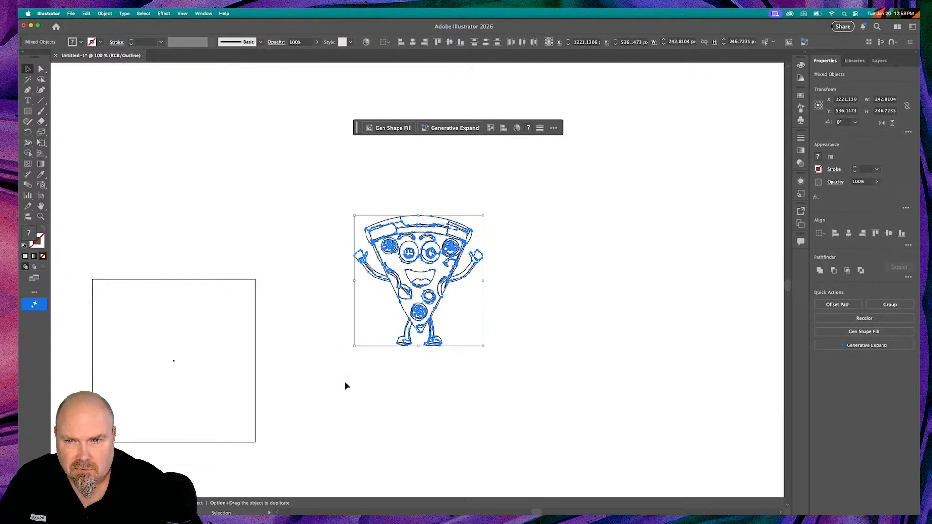
key(super+g)
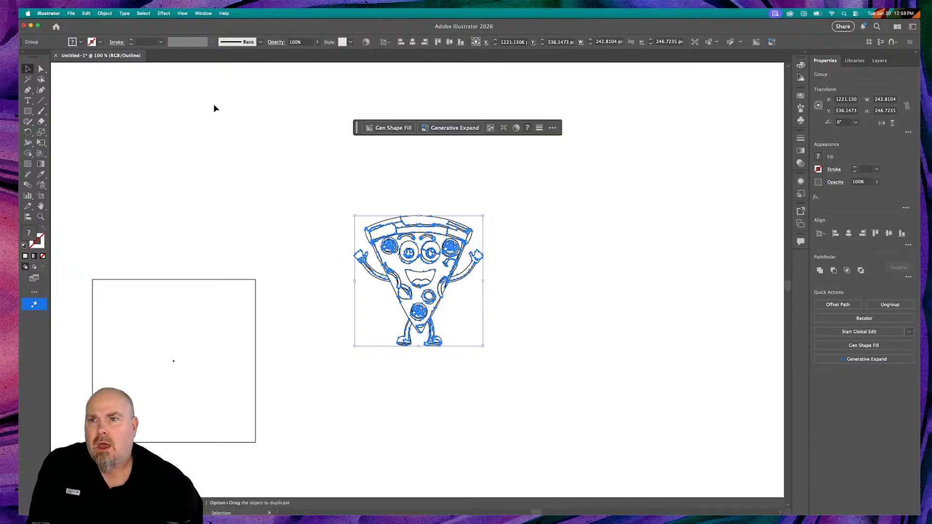
click(290, 105)
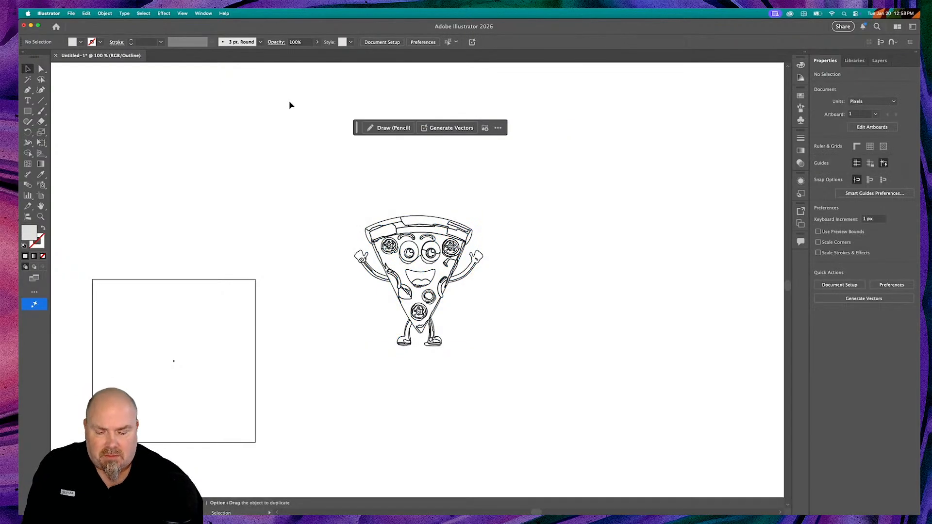
key(super+y)
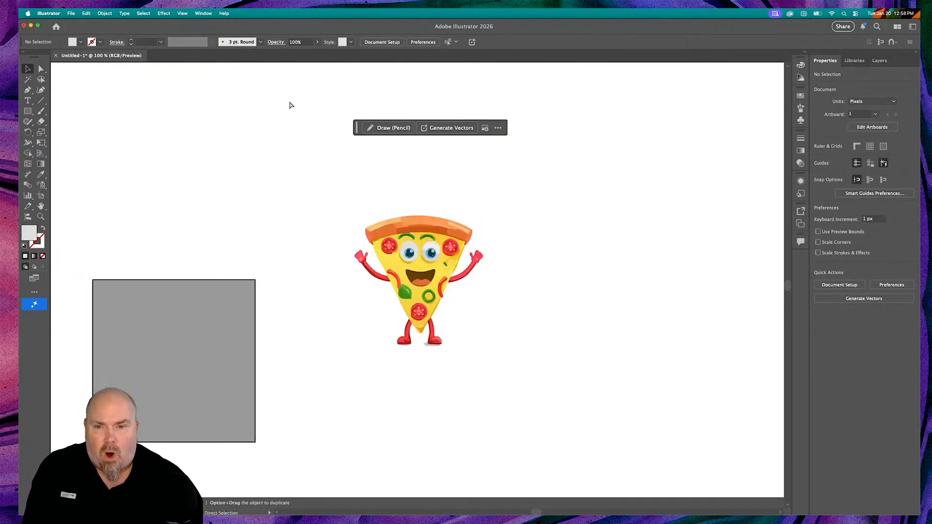
Recolor the pizza slice character with Generative Recolor, using the "Lavender storm" sample prompt and applying the fourth variation.
click(446, 227)
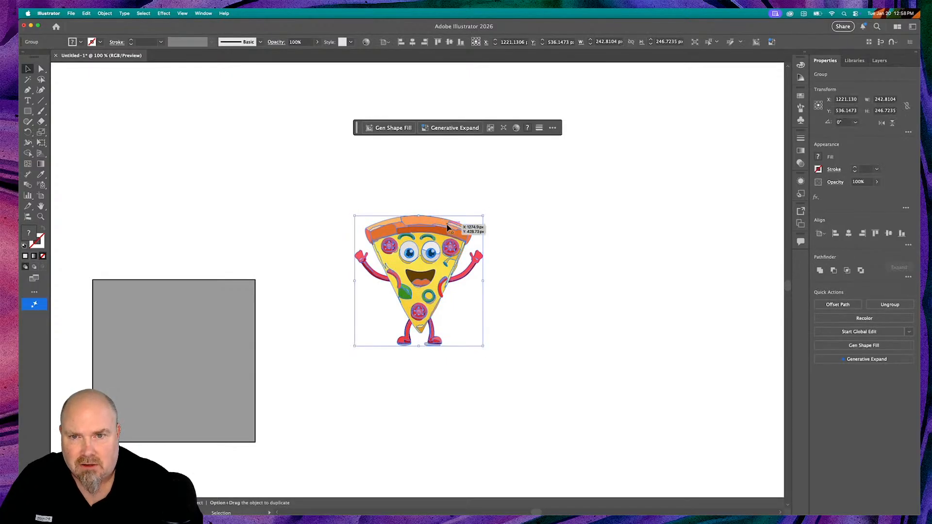
click(516, 128)
drag(534, 135, 591, 120)
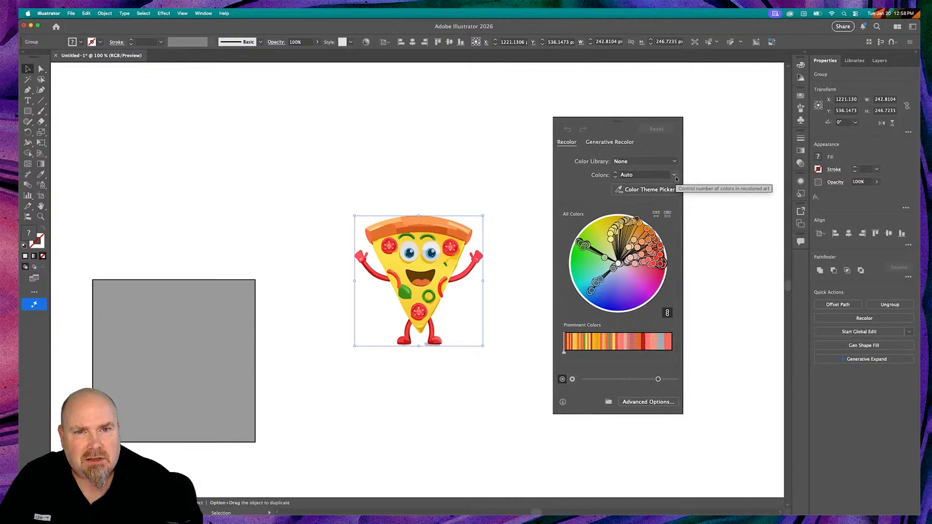
click(601, 142)
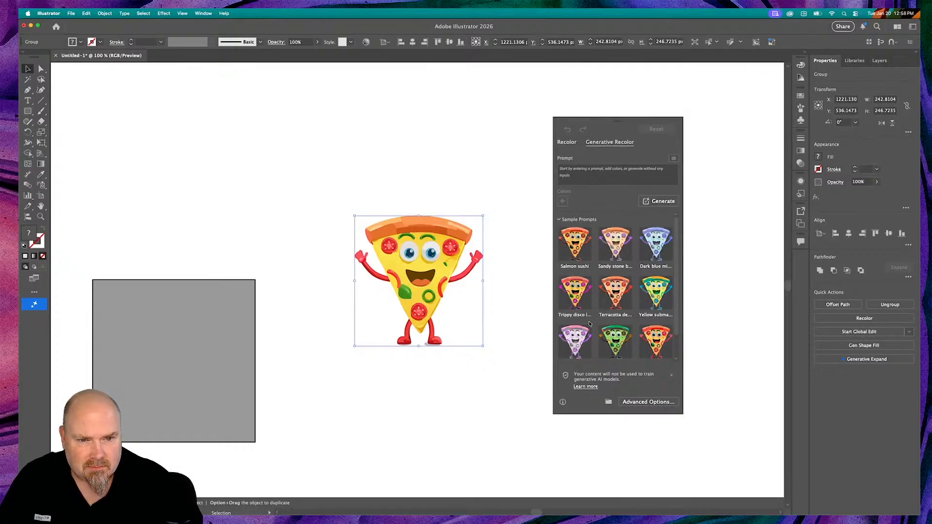
scroll(588, 325, down, 2)
click(577, 313)
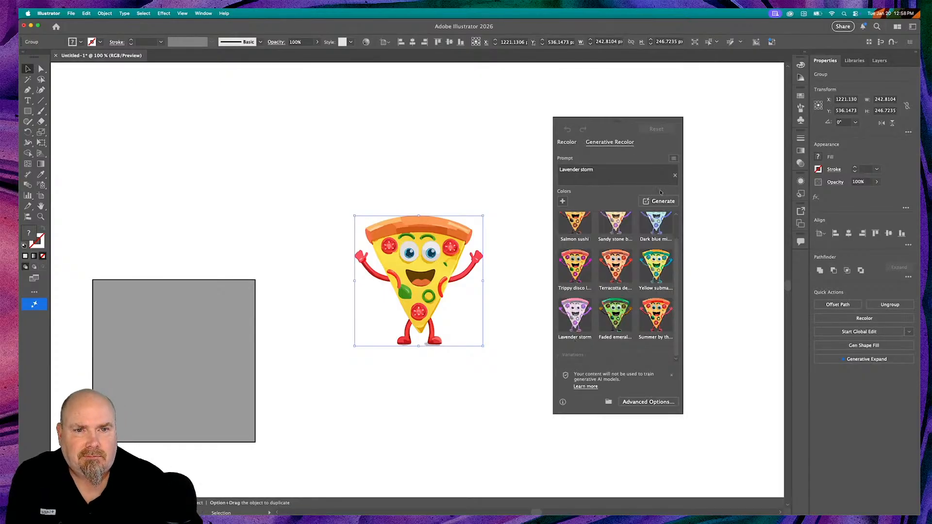
click(671, 204)
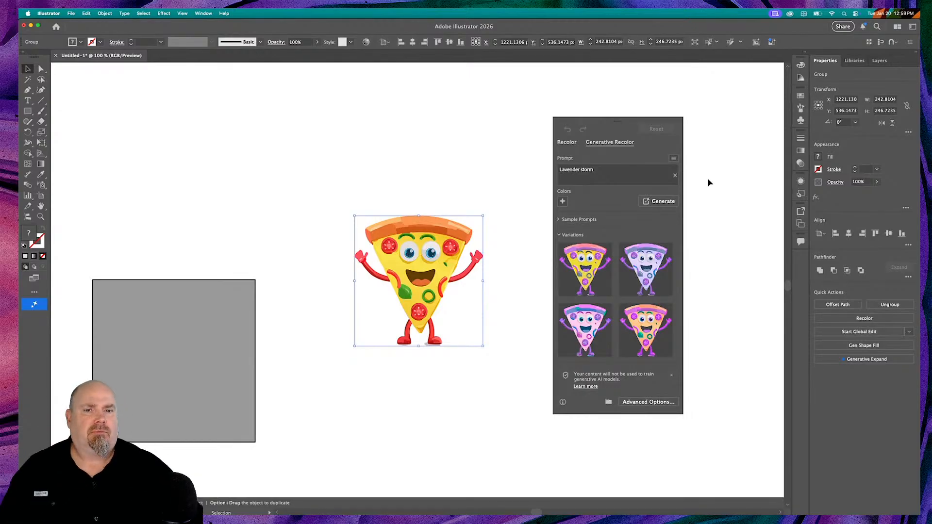
click(645, 326)
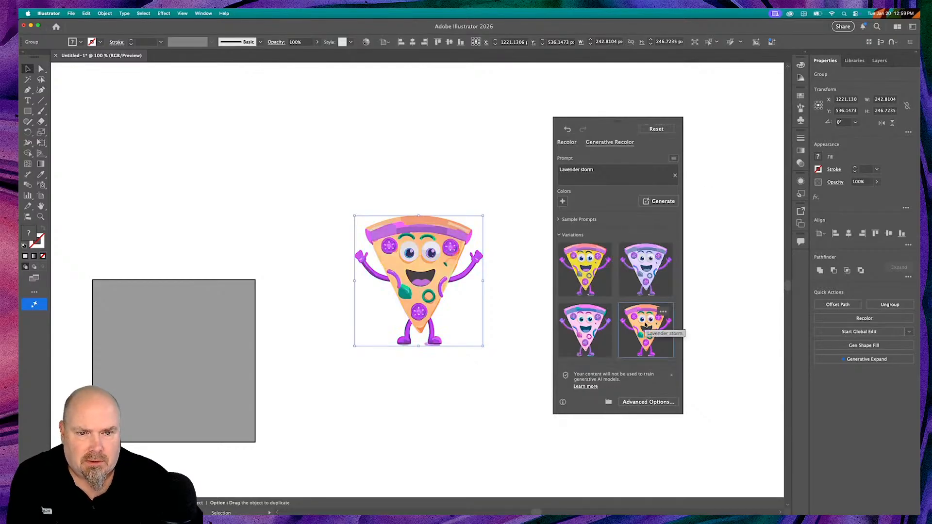
click(434, 166)
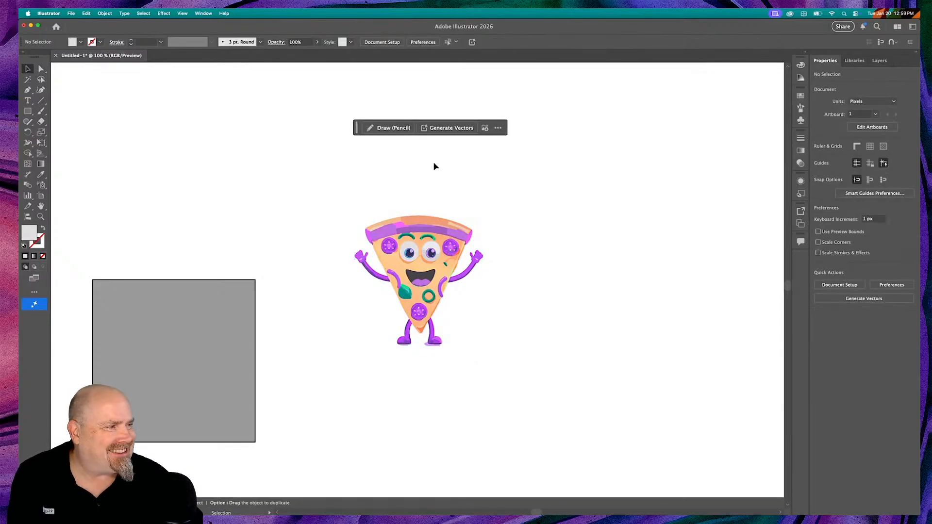
Duplicate the recolored pizza slice character to the upper right of the original and deselect everything.
drag(539, 195, 347, 386)
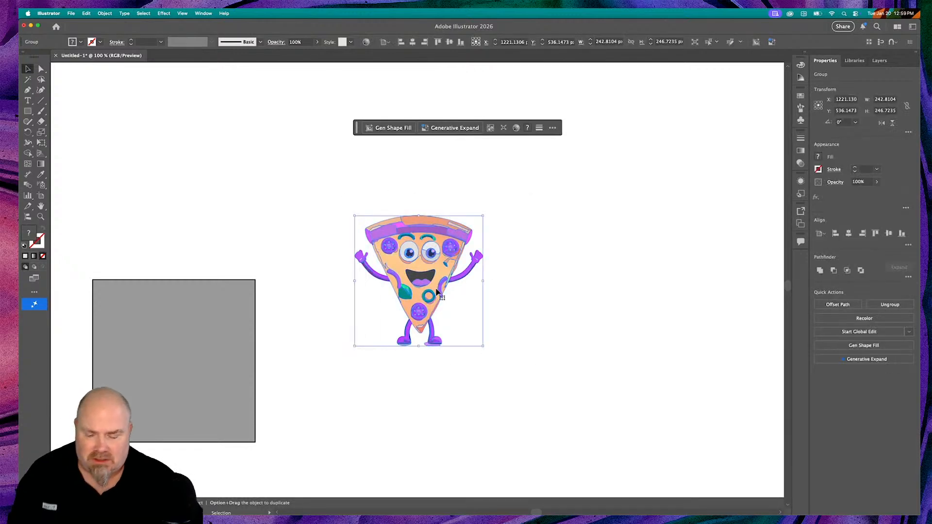
drag(440, 294, 750, 168)
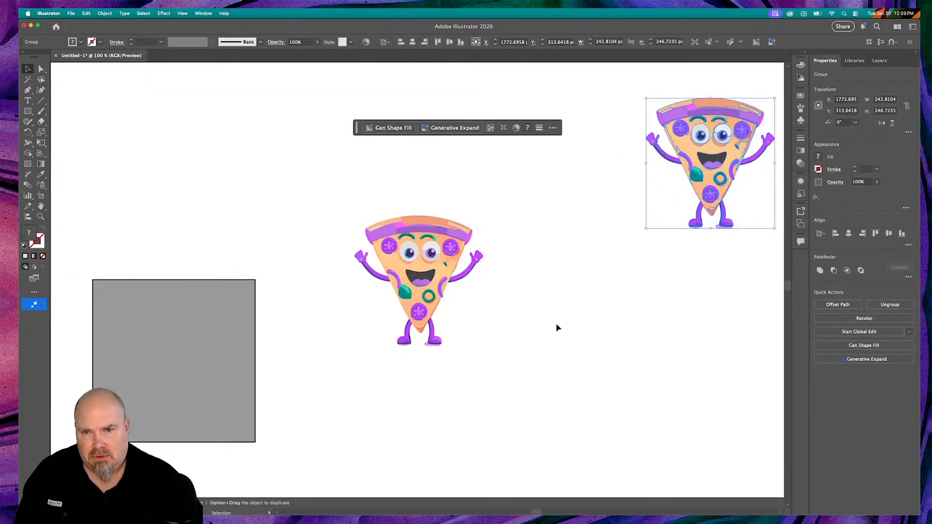
click(556, 324)
drag(528, 220, 341, 379)
click(292, 175)
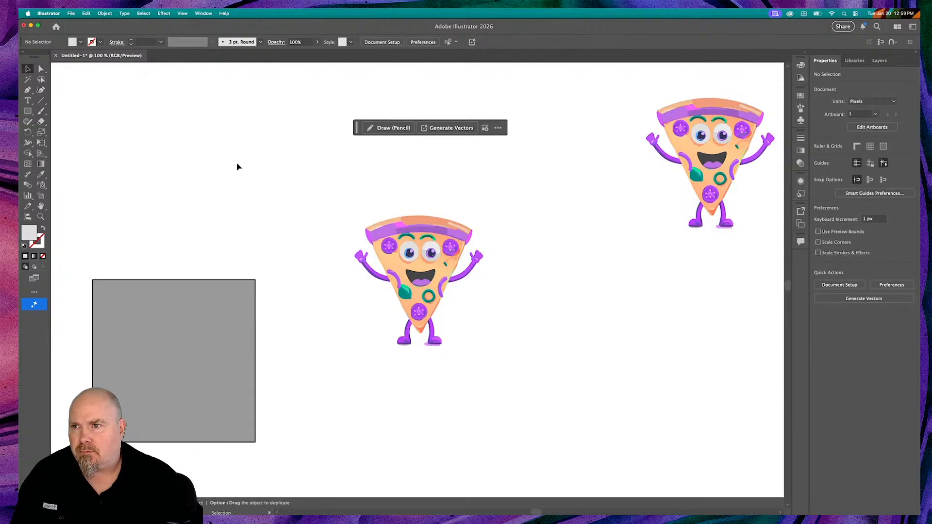
Add the point text "Ninja Pizza" above the original pizza slice character.
click(28, 100)
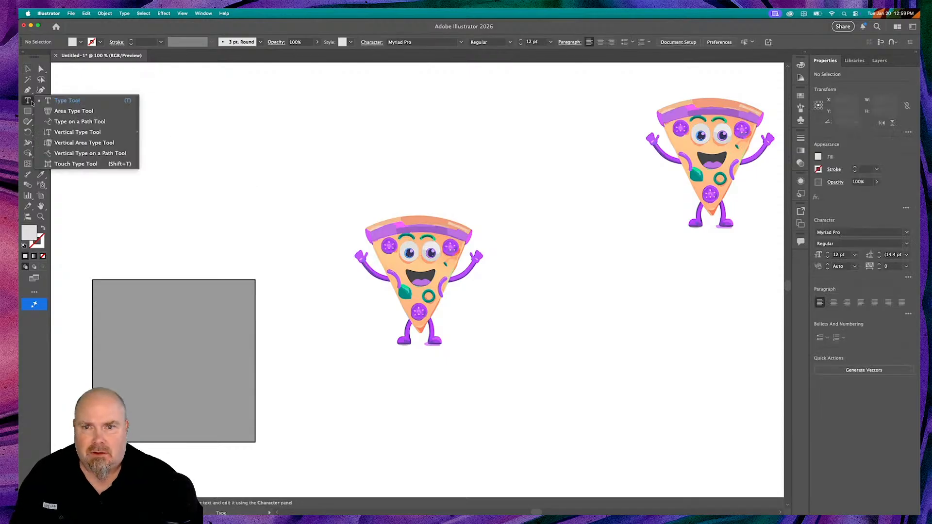
click(405, 175)
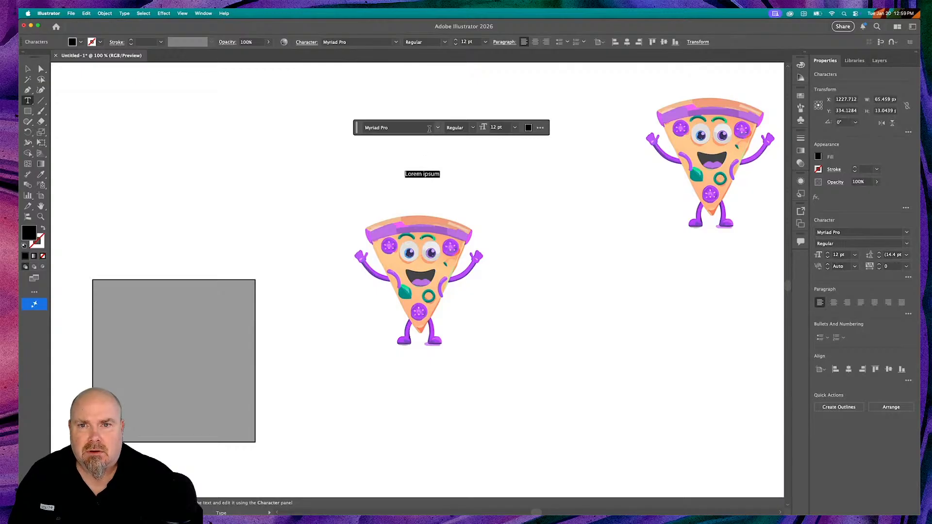
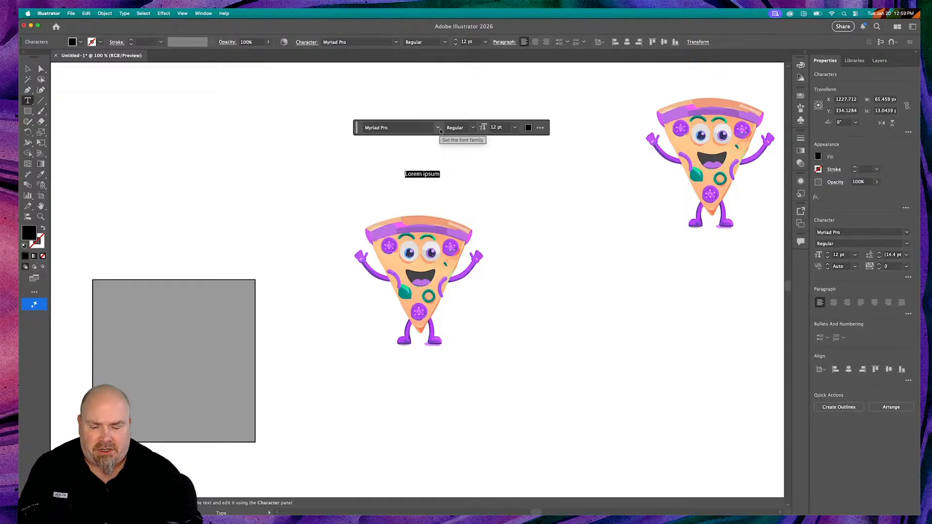
text(Ninja Pi)
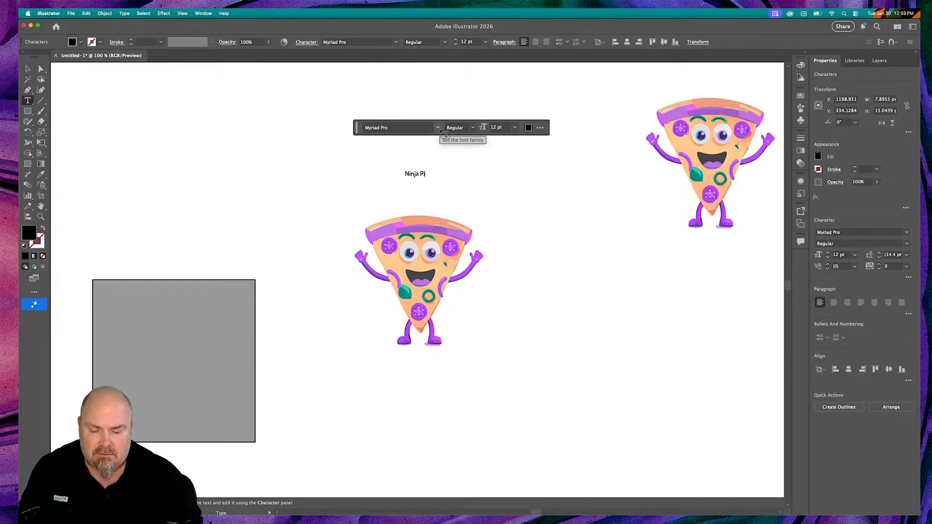
text(zza)
key(Escape)
key(super+Tab)
key(super+Tab)
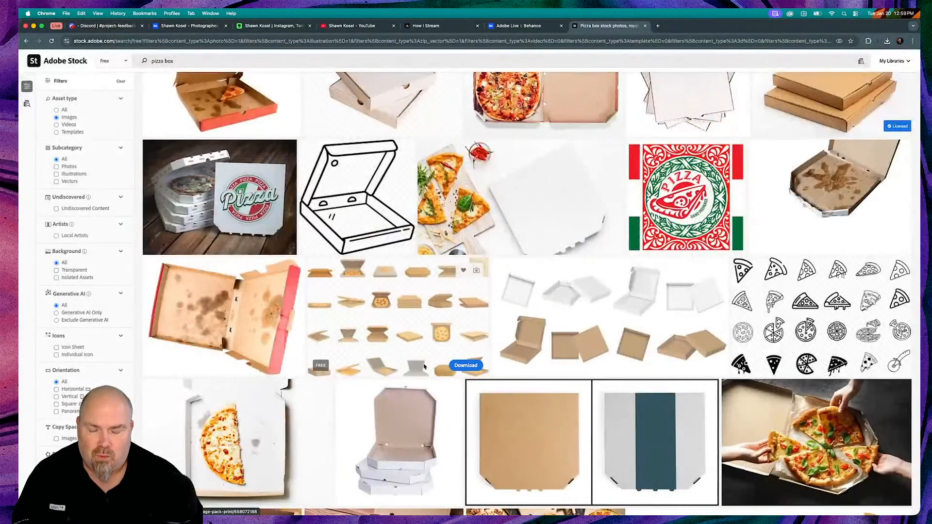
click(649, 499)
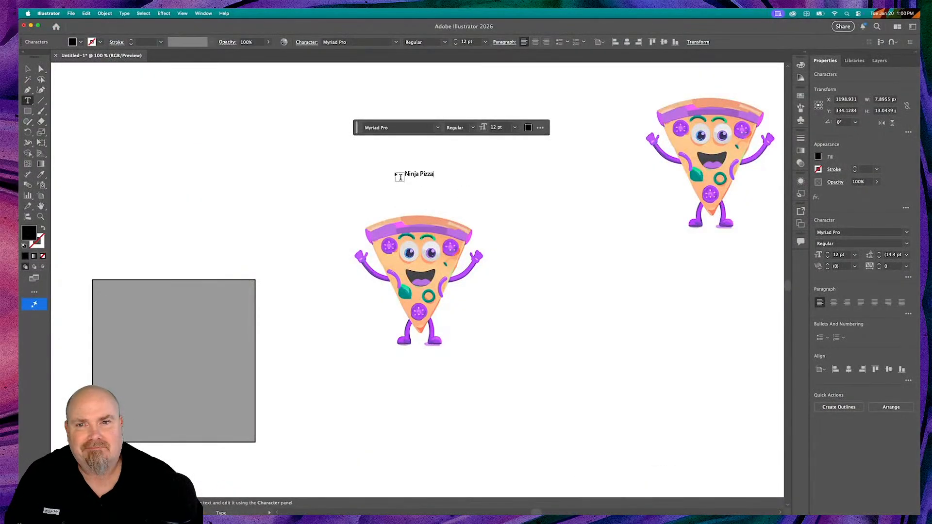
key(super)
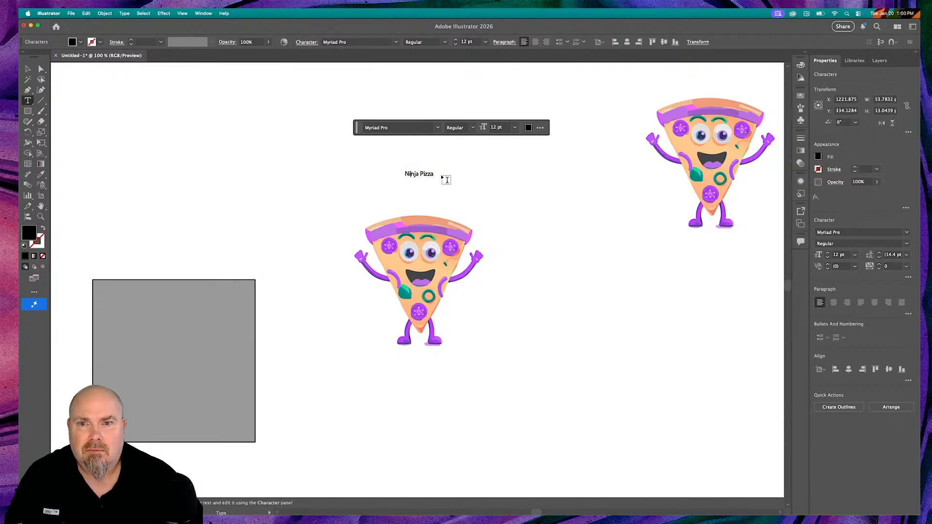
drag(449, 171, 366, 175)
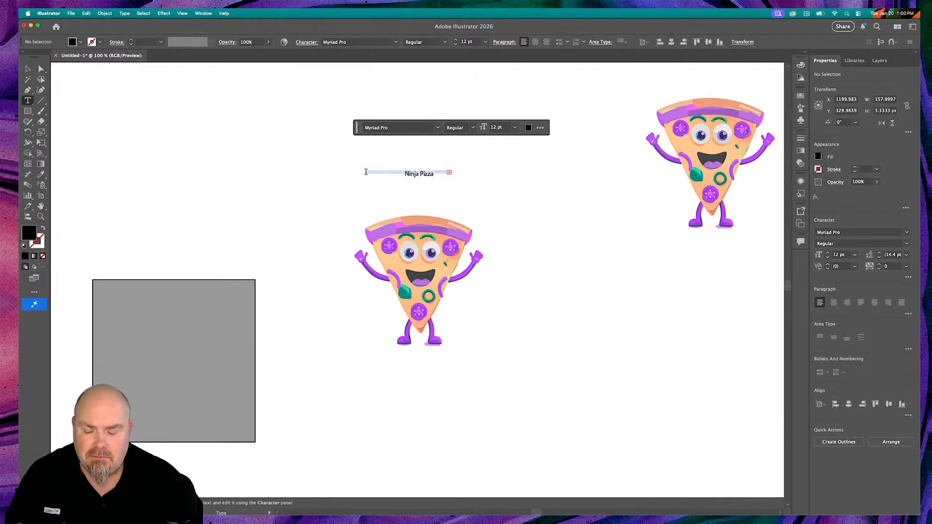
key(super+z)
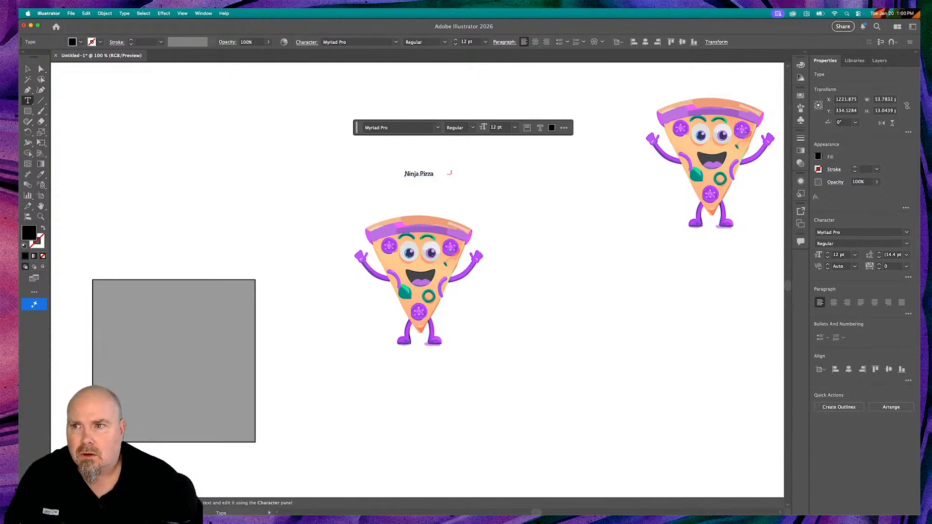
key(Escape)
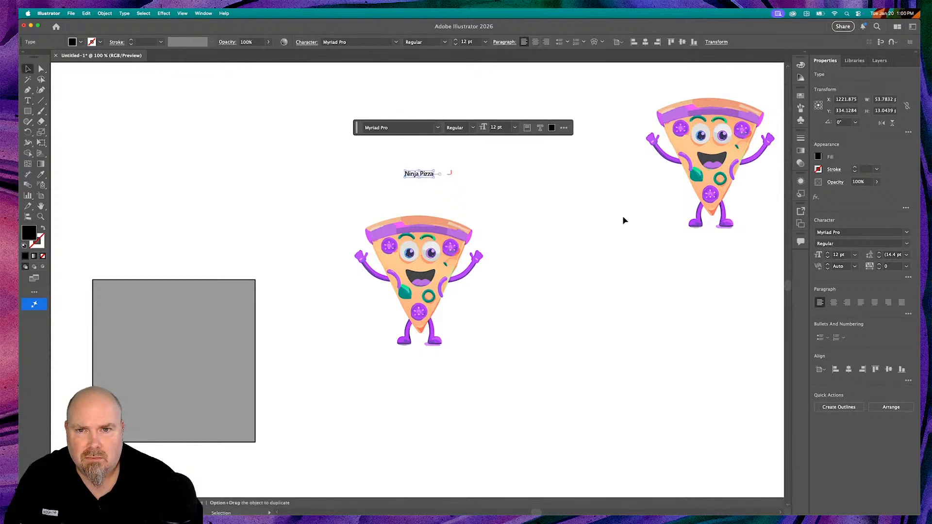
click(532, 197)
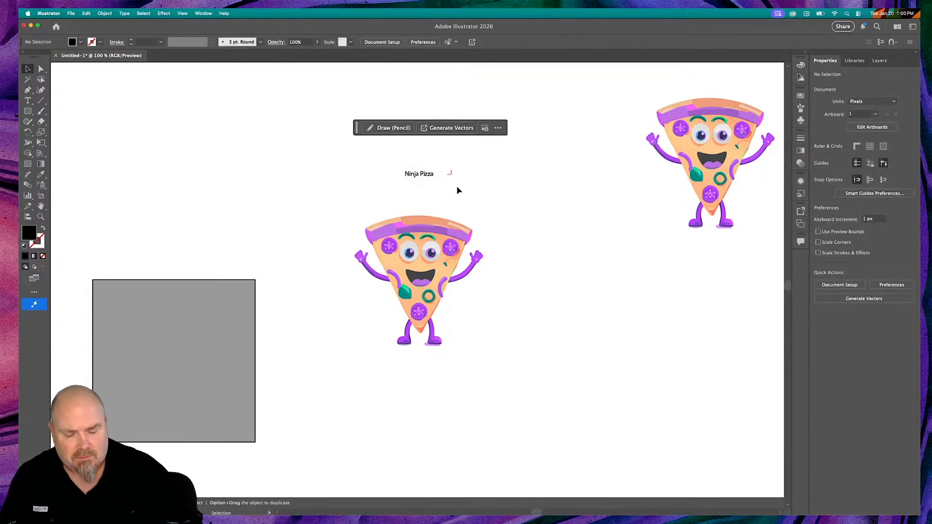
Set the "Ninja Pizza" text above the original character in the Barber Complete font and select the whole text.
key(super+equal)
scroll(475, 200, up, 2)
scroll(475, 200, up, 2)
click(426, 151)
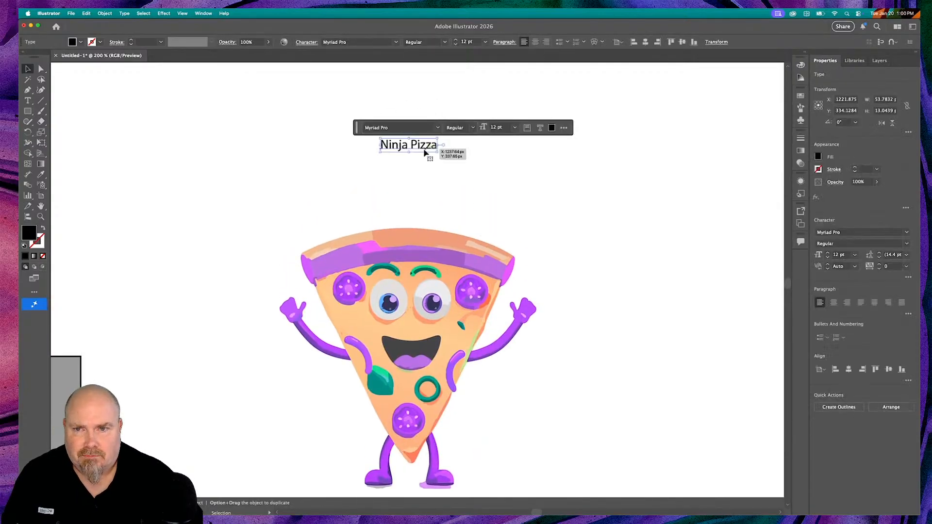
double_click(419, 148)
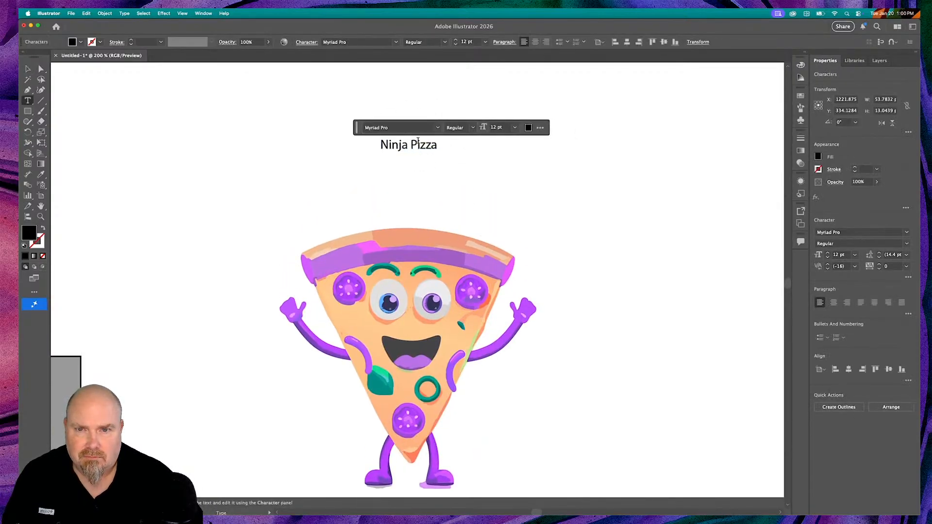
key(super+a)
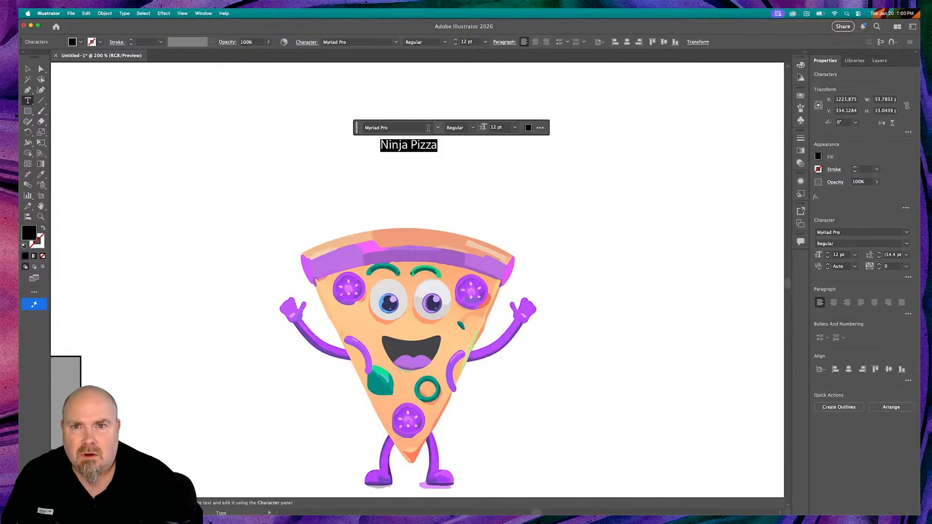
click(438, 128)
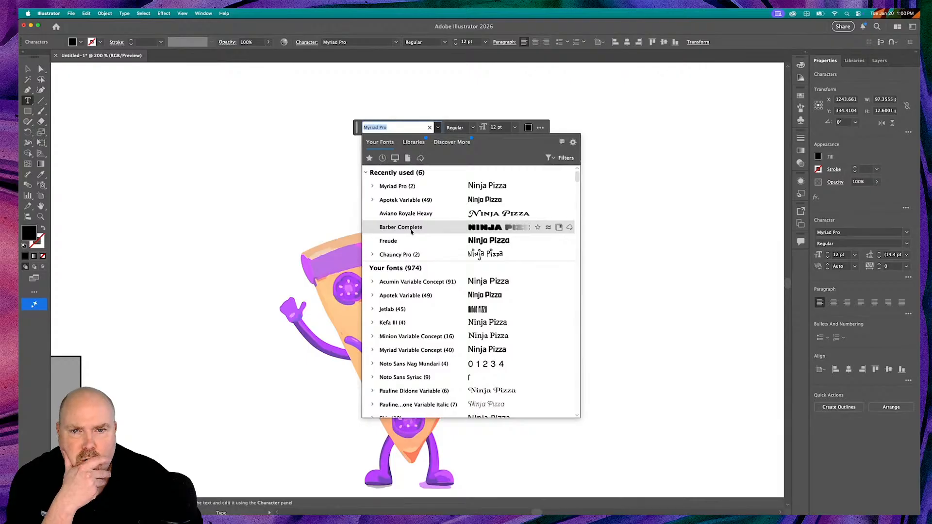
click(401, 228)
click(461, 192)
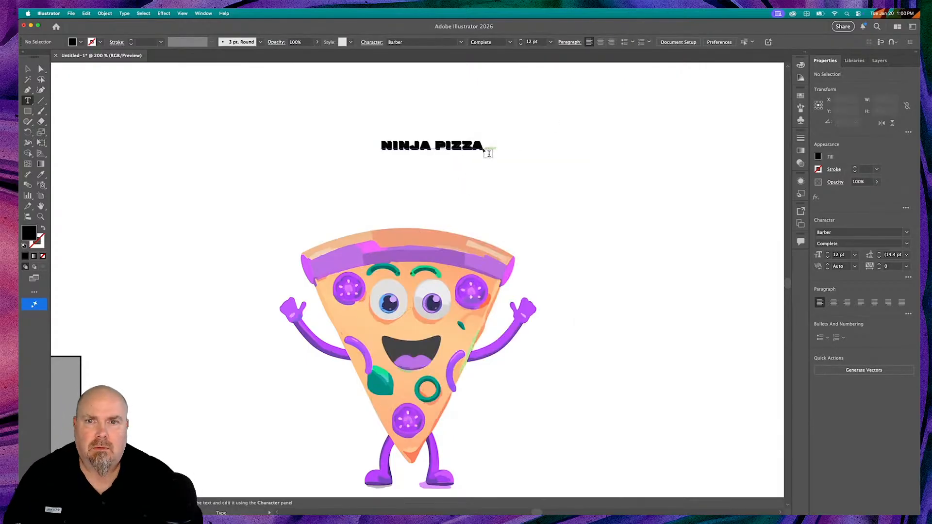
click(454, 145)
key(Escape)
triple_click(454, 147)
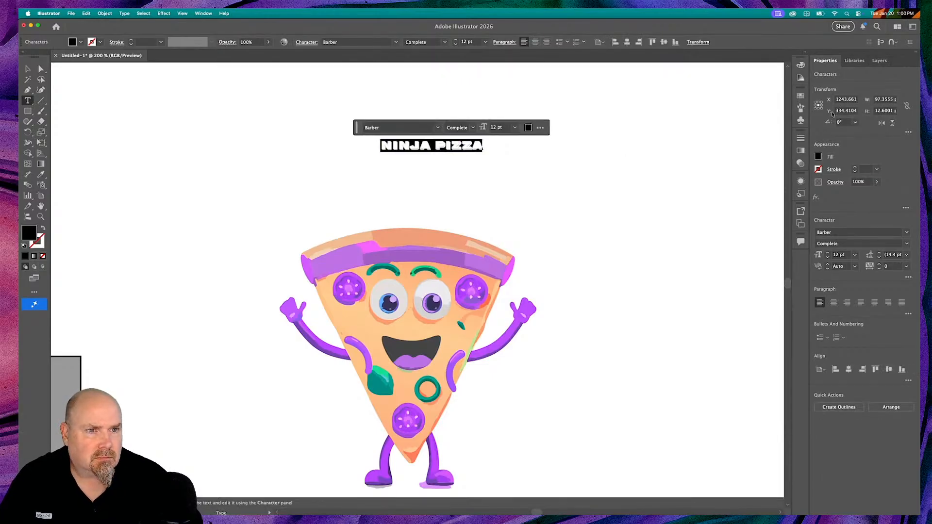
click(819, 156)
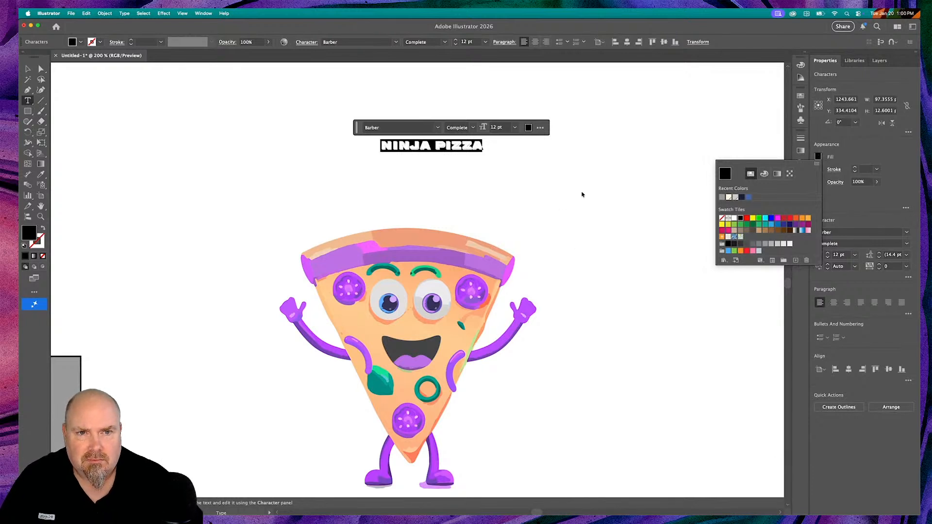
click(582, 194)
key(BackSpace)
text(NC)
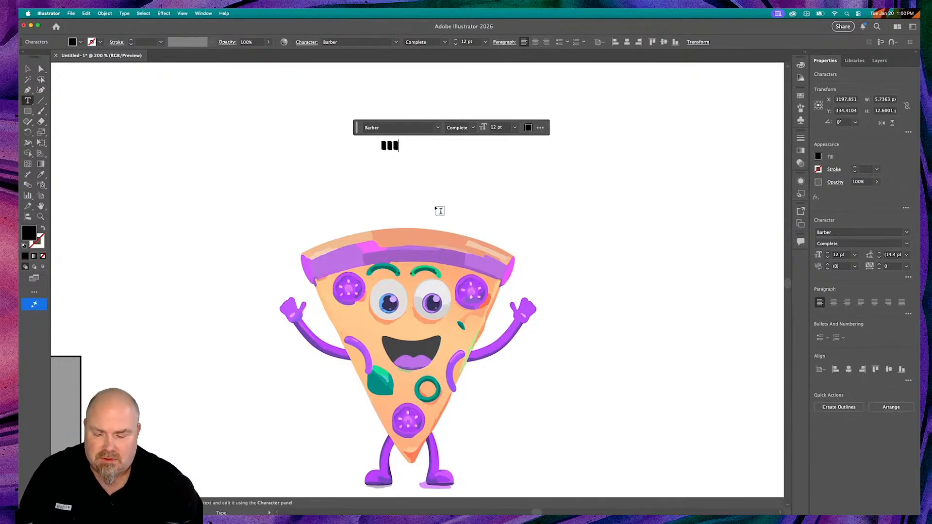
key(super+z)
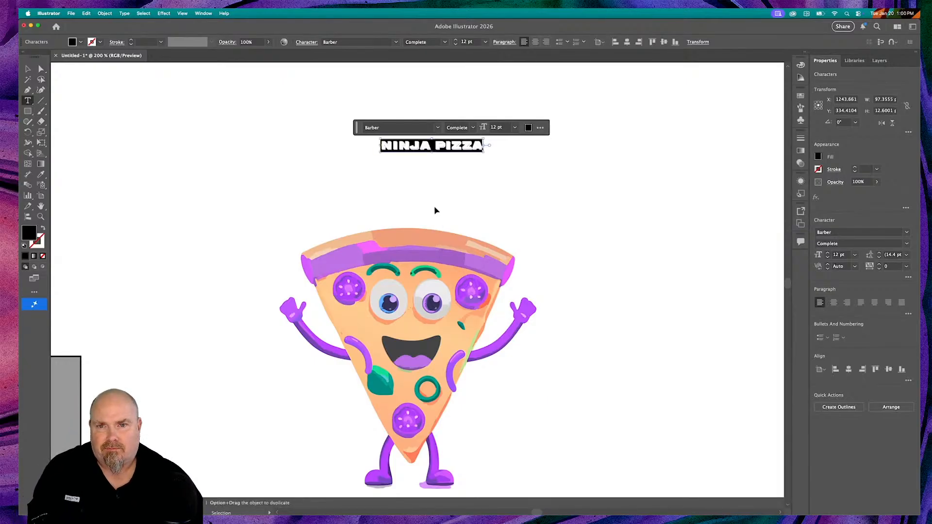
Recolor the "Ninja Pizza" text with the bright pink sampled from the pizza character's crust using the Eyedropper.
click(27, 69)
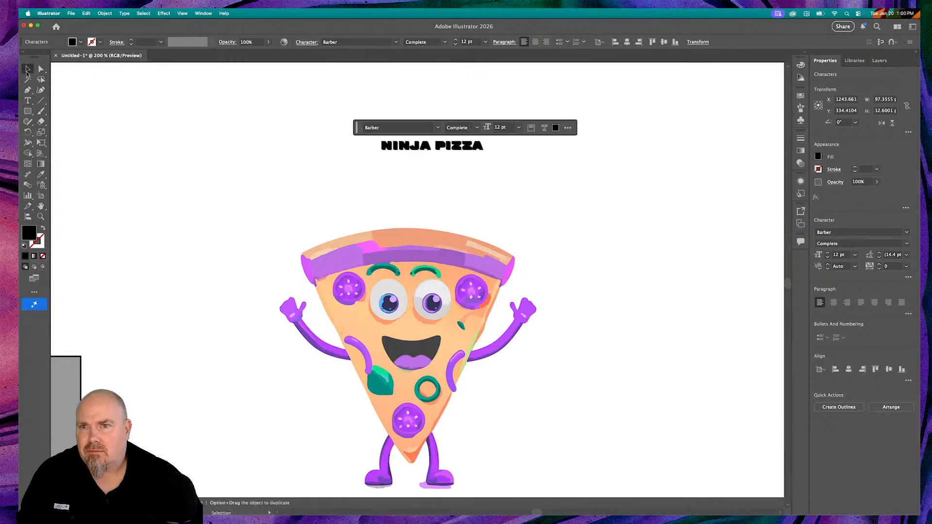
key(i)
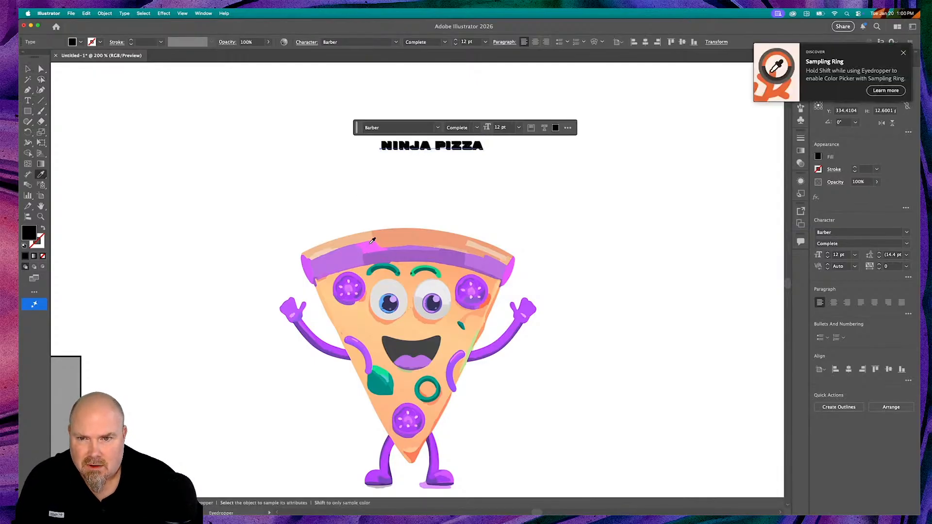
click(369, 246)
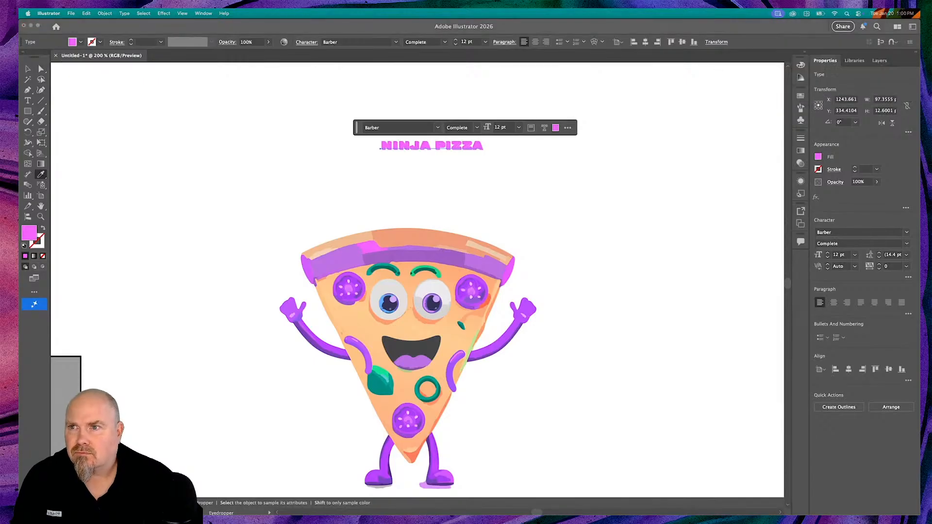
click(28, 69)
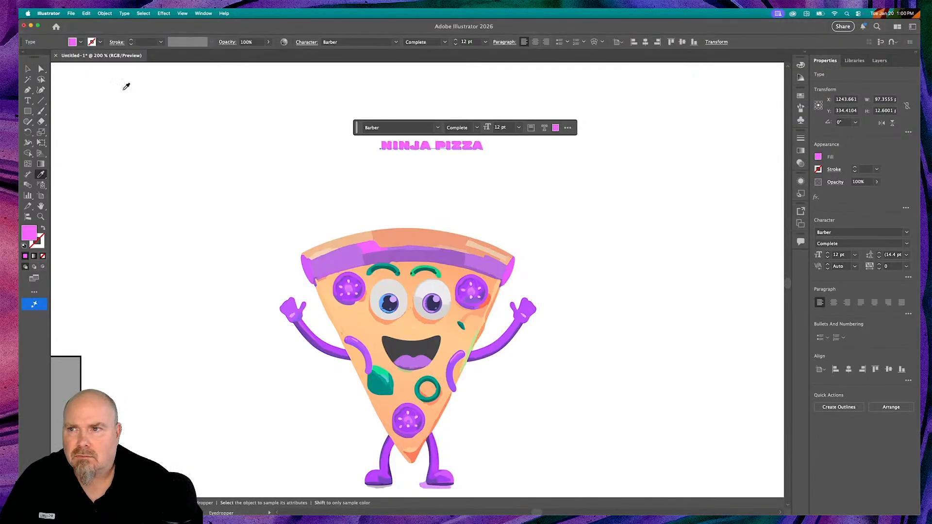
click(28, 69)
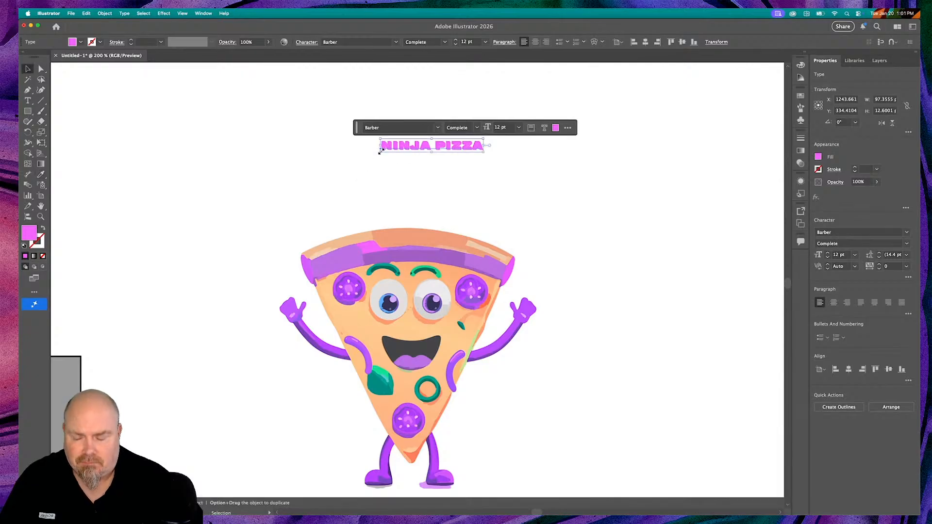
Enlarge the pink text to about 38.5 pt just above the original character and copy it above the duplicate character.
drag(379, 151, 241, 169)
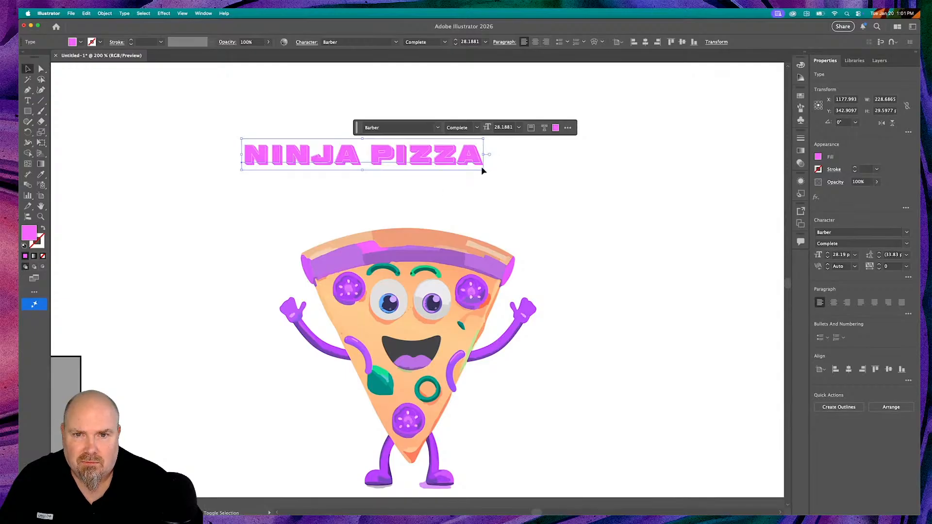
drag(485, 170, 571, 211)
drag(397, 170, 406, 202)
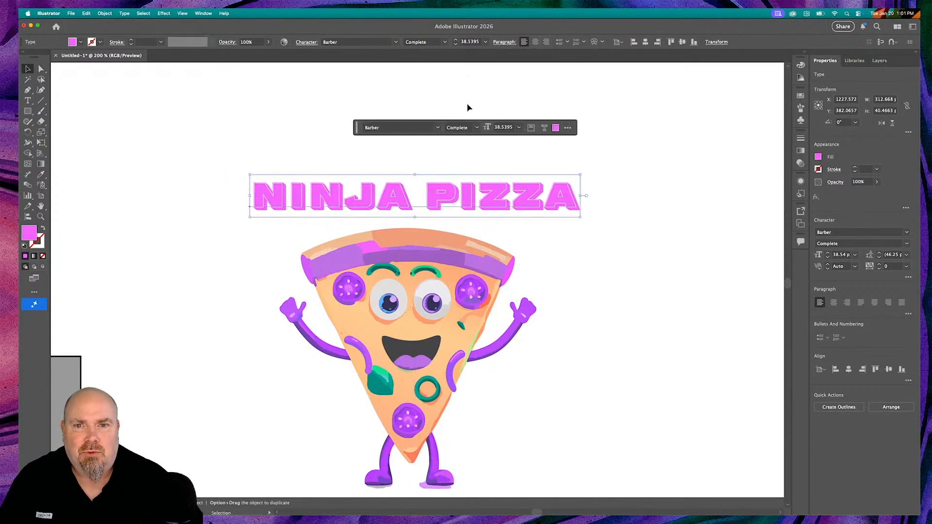
key(super+1)
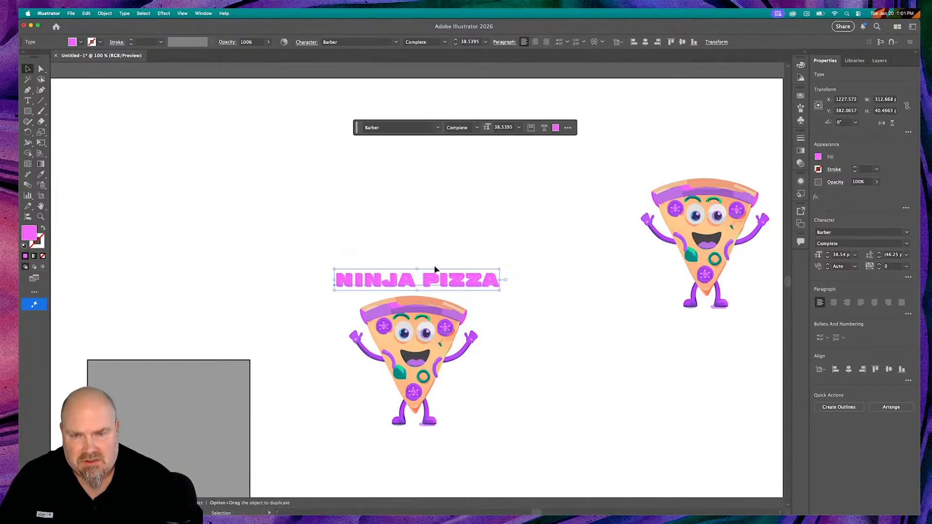
drag(428, 278, 697, 142)
Warp the text above the original character with a horizontal Arc envelope at 44% bend.
click(461, 281)
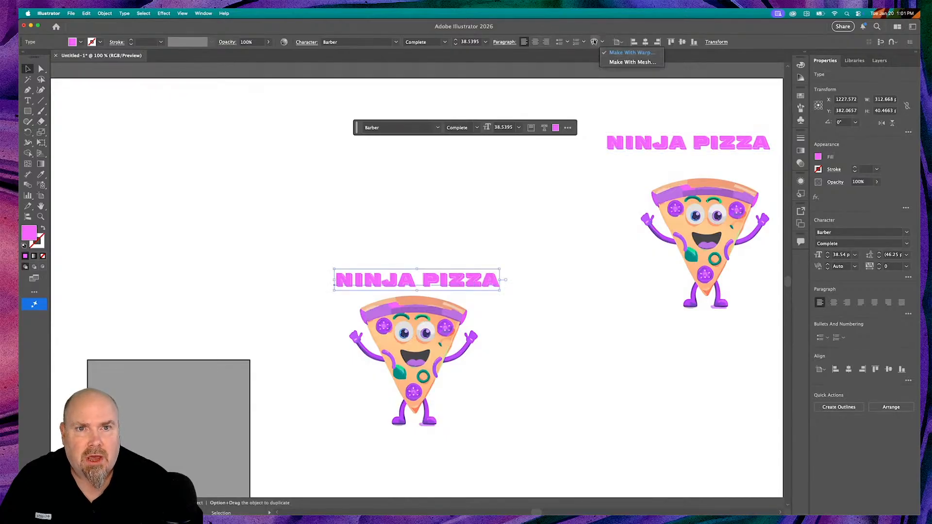
click(594, 42)
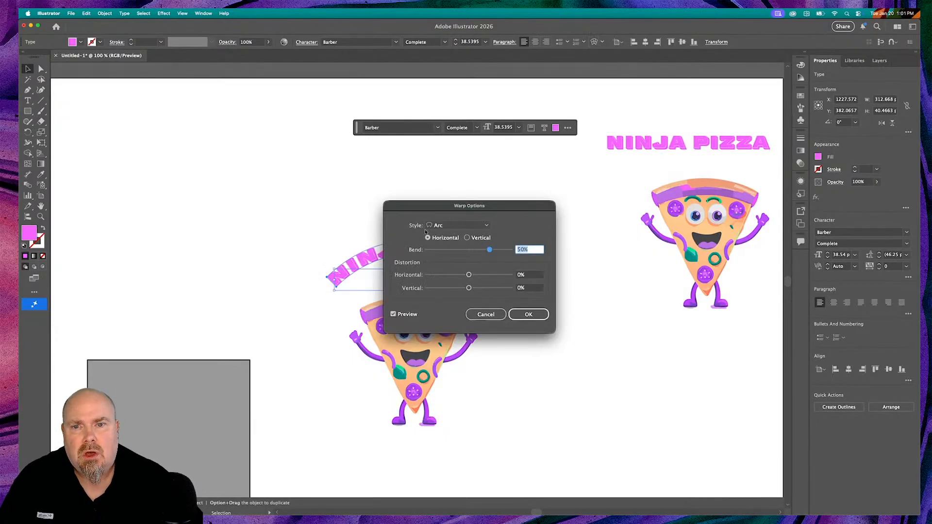
drag(533, 209, 267, 149)
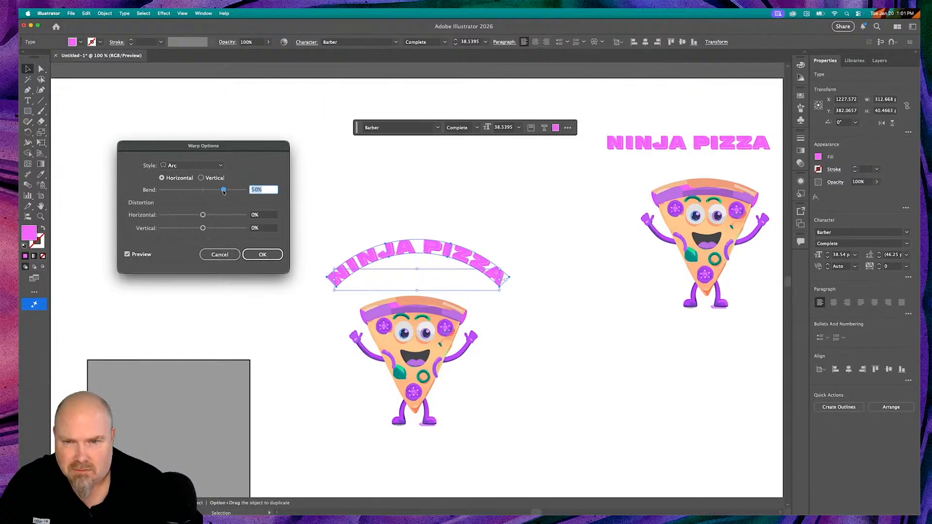
drag(223, 192, 221, 192)
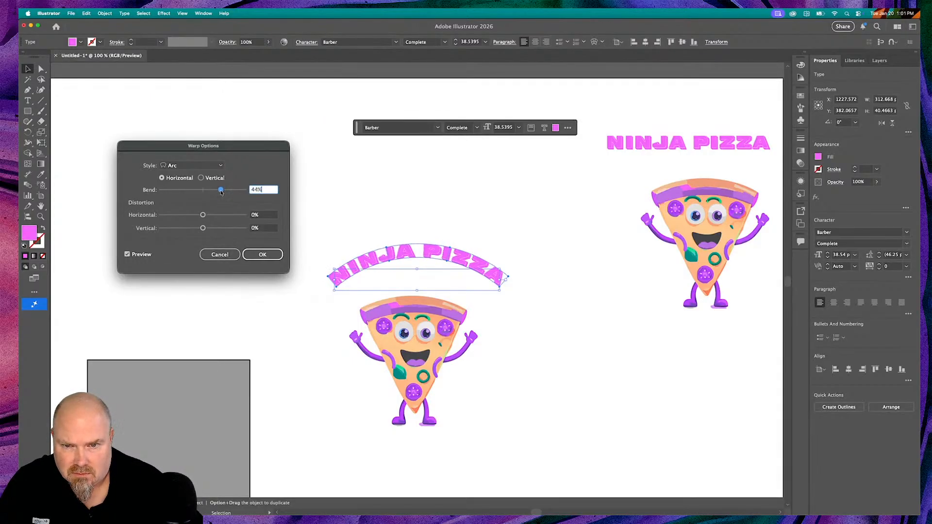
click(256, 254)
Move the arched text down so it curves closely over the original character's crust, and deselect it.
drag(429, 258, 428, 285)
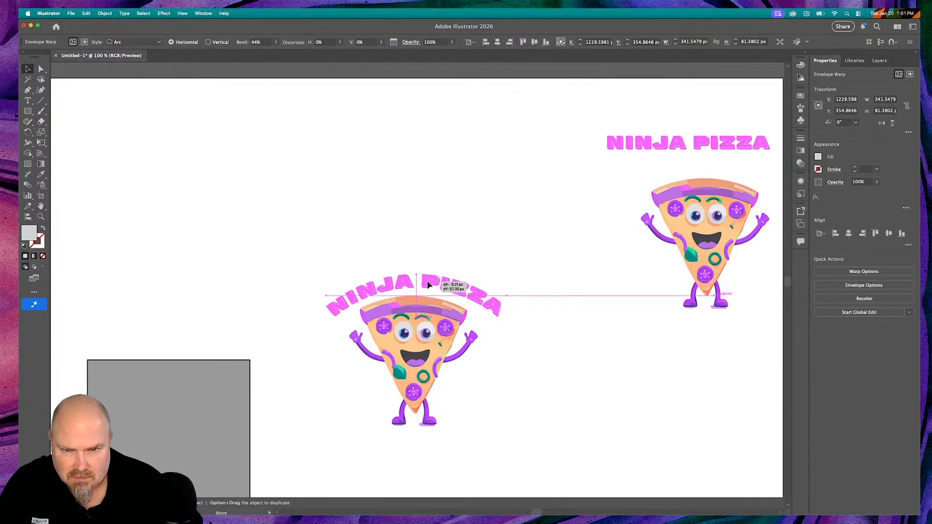
drag(428, 285, 428, 286)
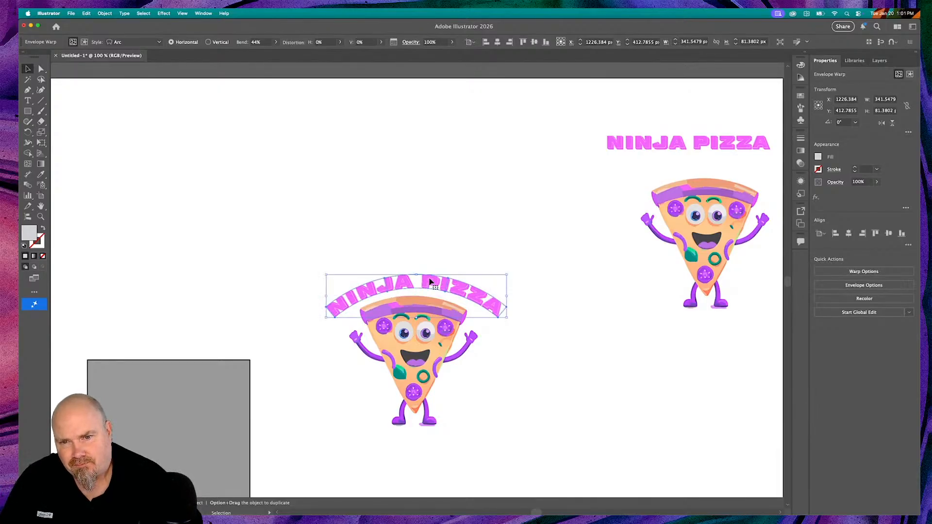
drag(430, 282, 431, 276)
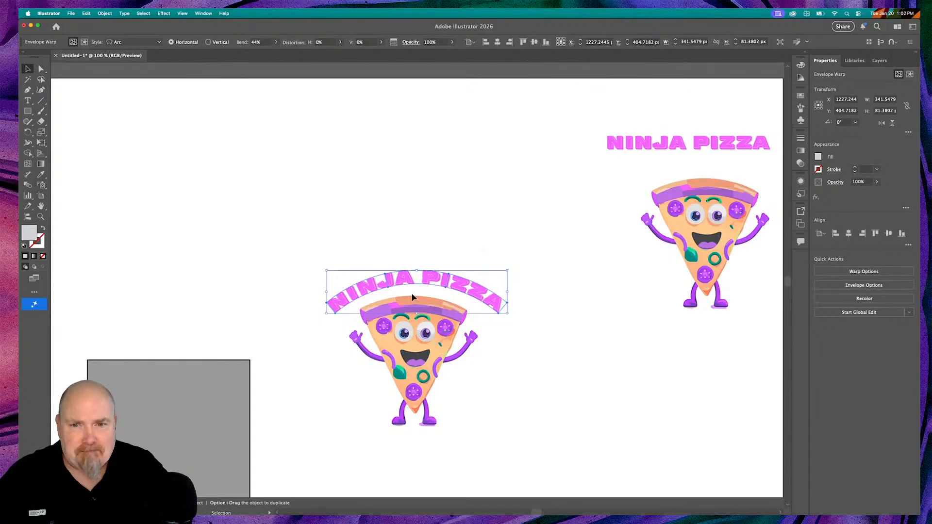
scroll(449, 215, up, 1)
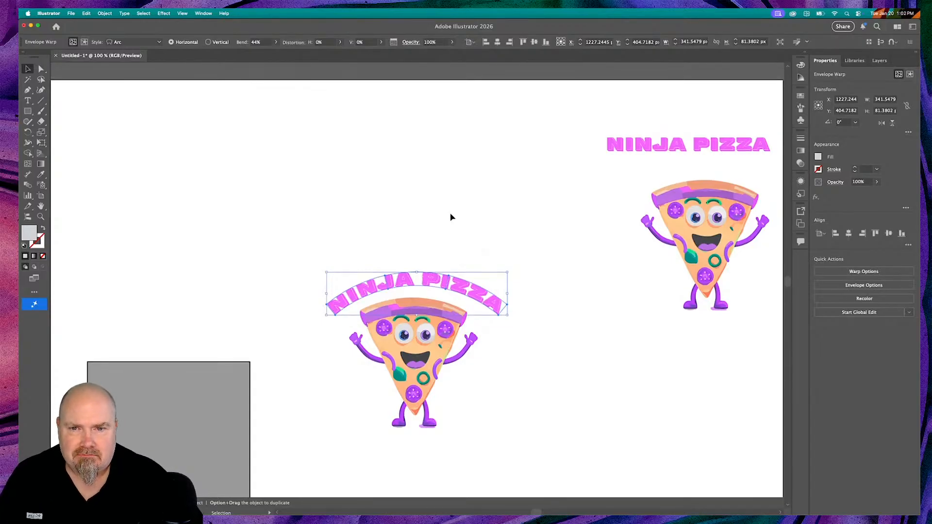
click(433, 217)
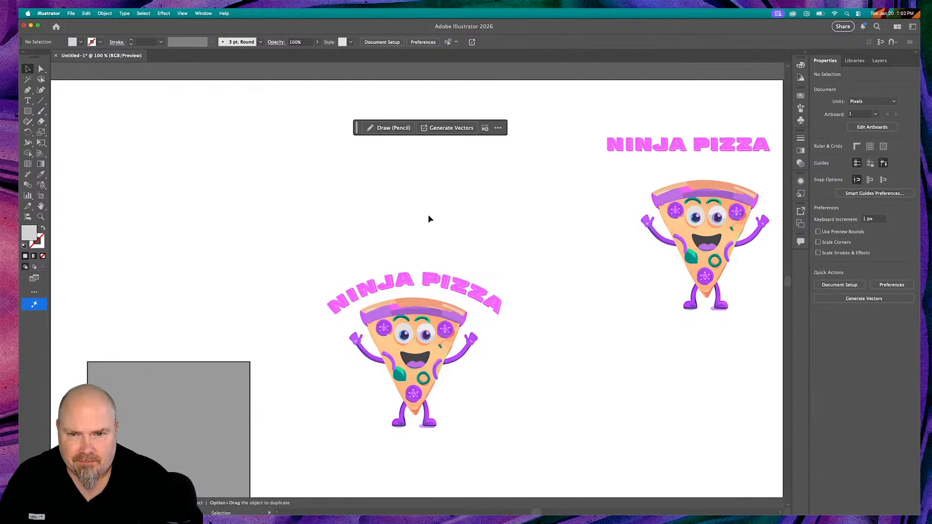
Open the arched text's envelope in isolation mode to view its contents, and exit isolation.
click(422, 285)
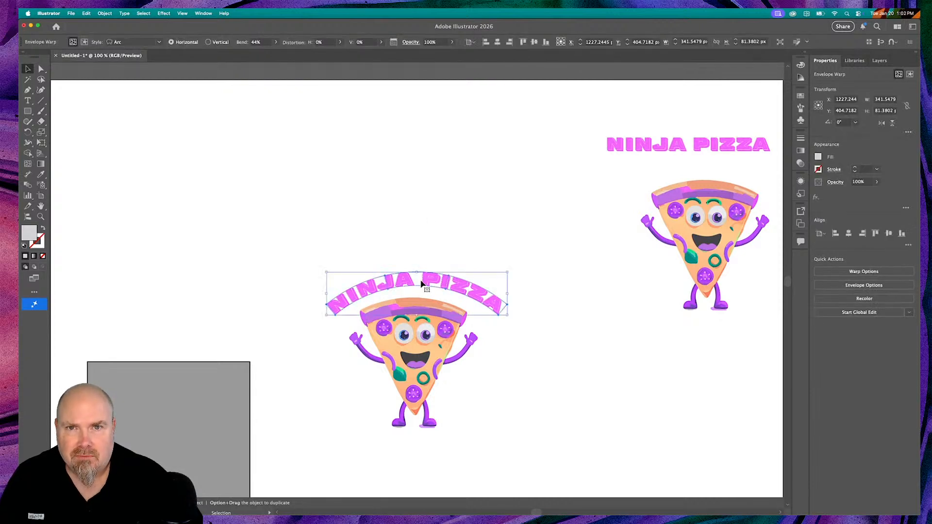
double_click(421, 285)
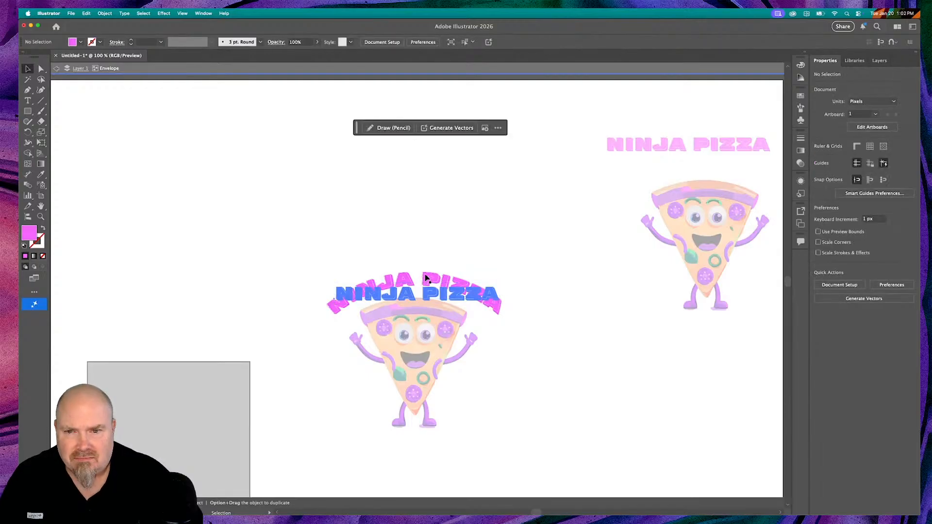
click(439, 189)
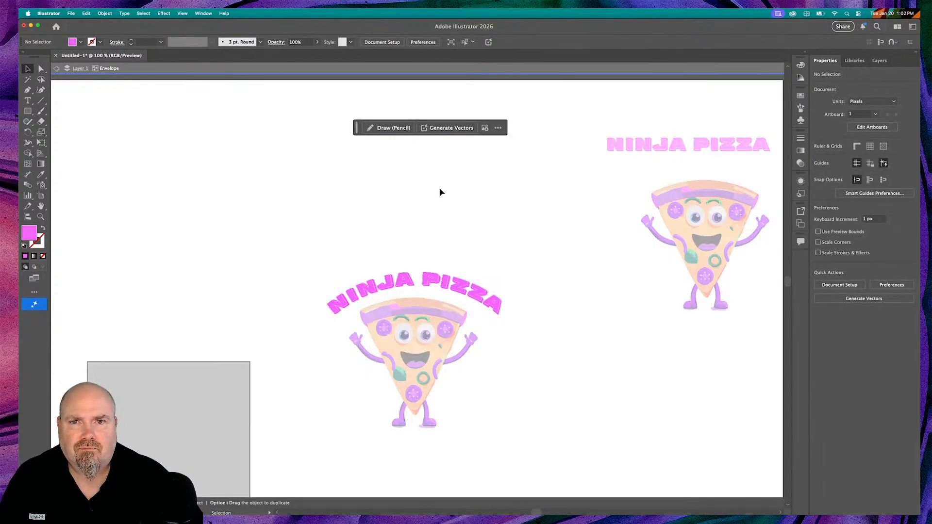
double_click(440, 192)
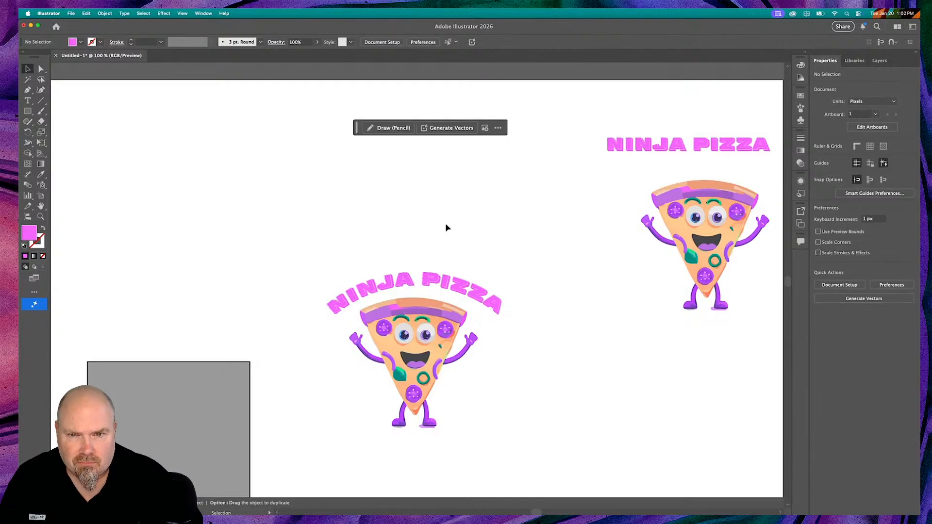
Examine the arched text's envelope attributes, transform settings and lettering up close, and deselect it.
click(450, 281)
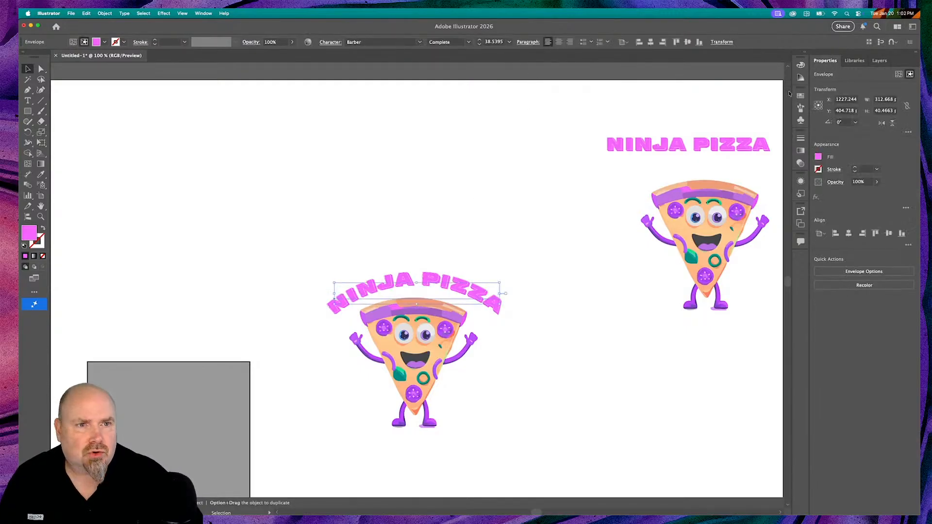
click(801, 181)
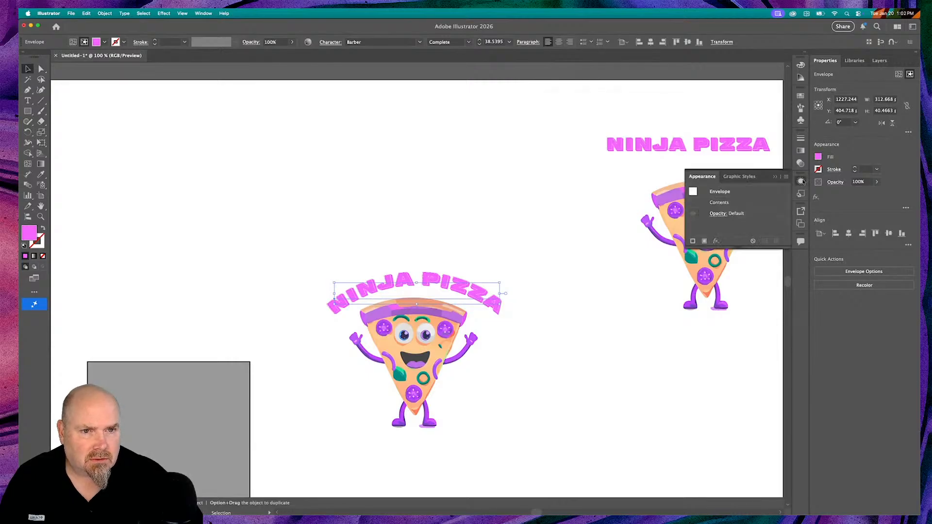
click(722, 192)
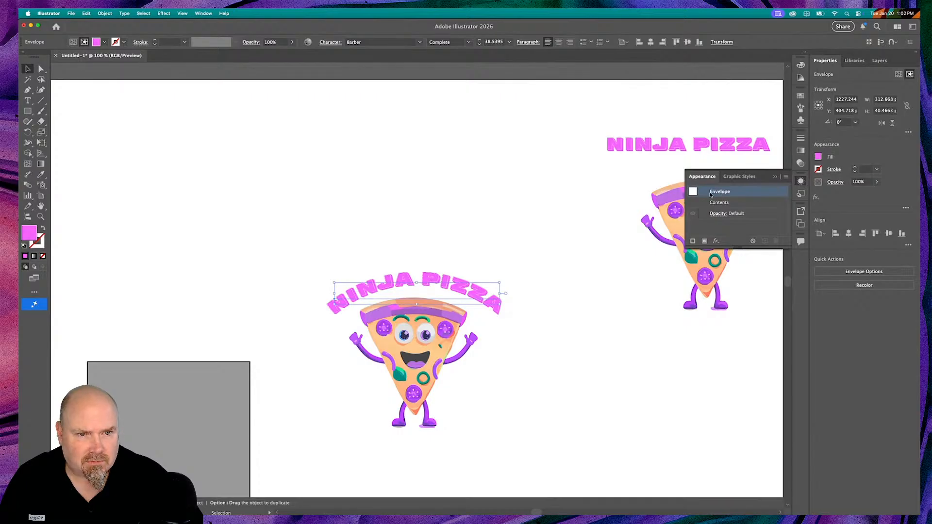
click(378, 184)
click(426, 284)
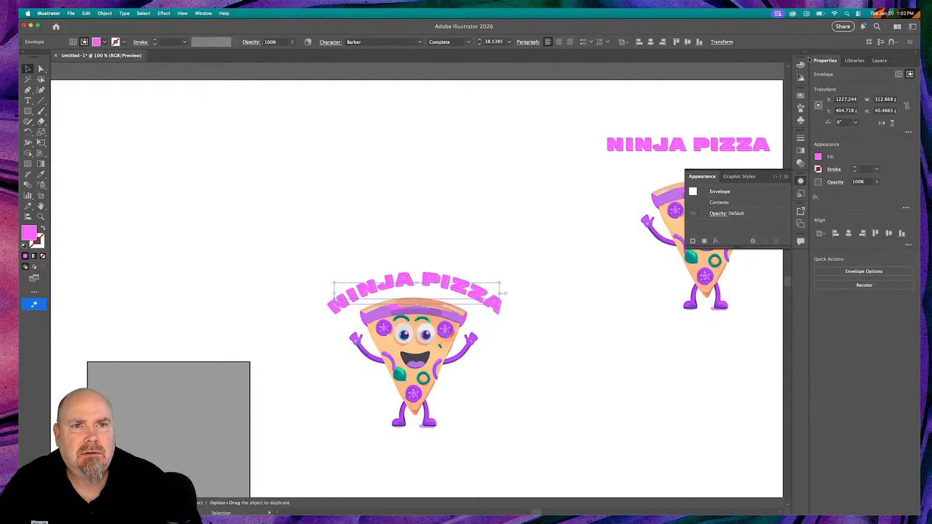
click(730, 42)
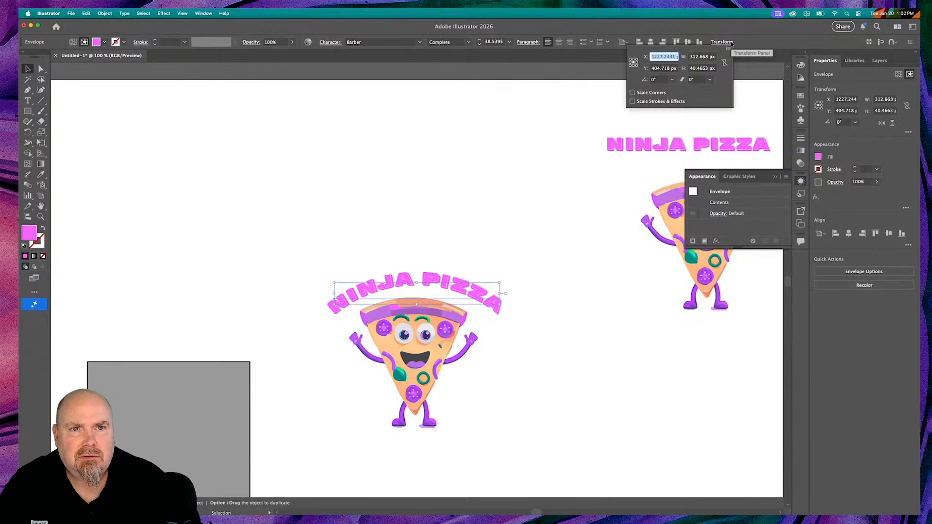
key(Escape)
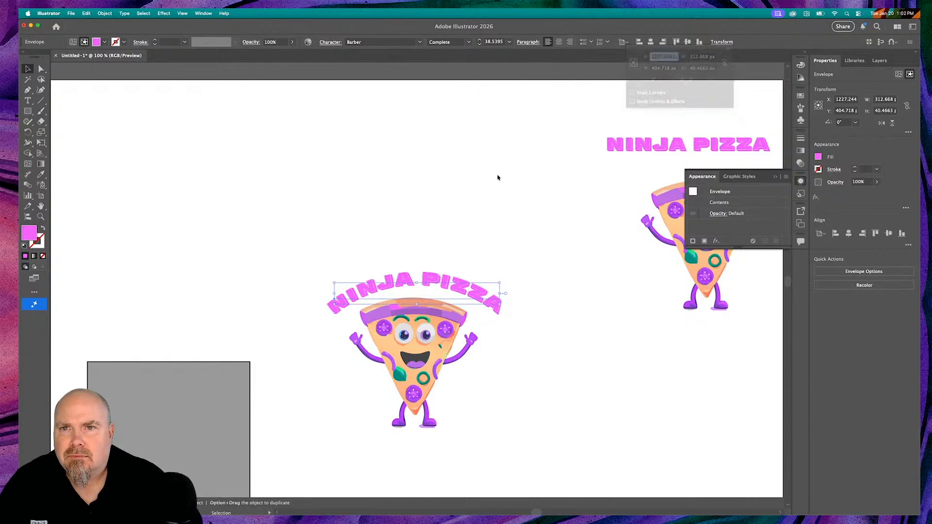
click(453, 147)
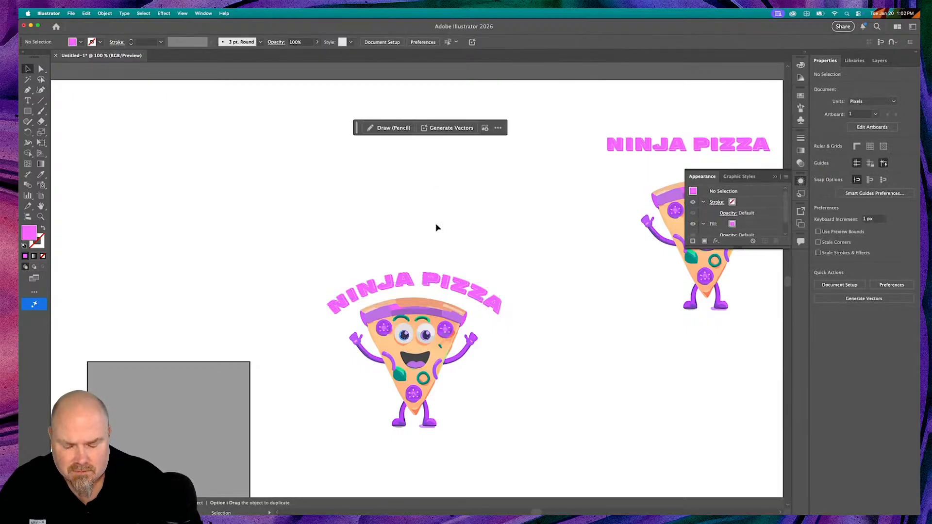
key(super+equal)
key(super+equal)
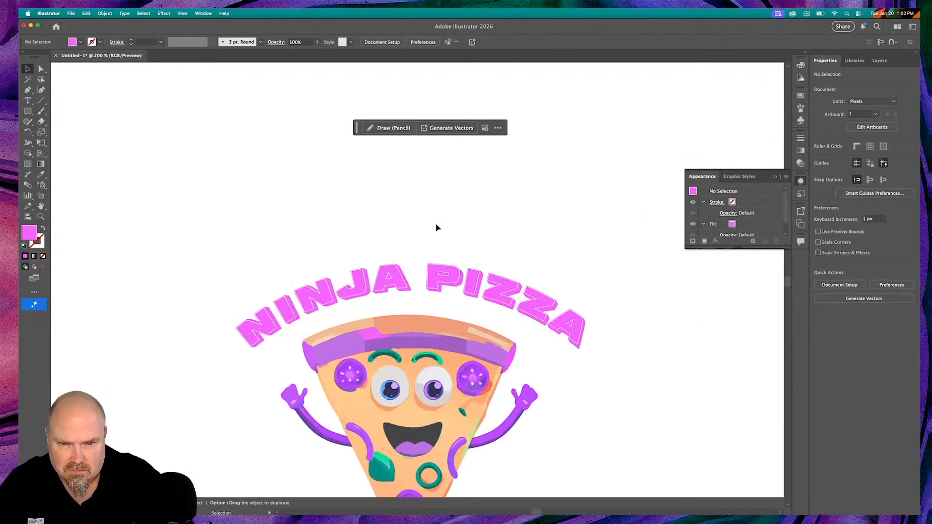
click(427, 272)
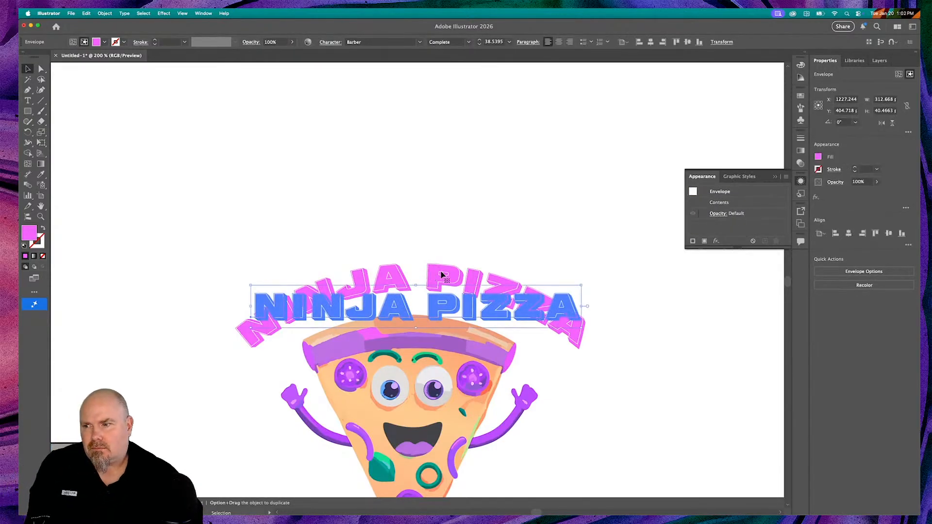
click(501, 138)
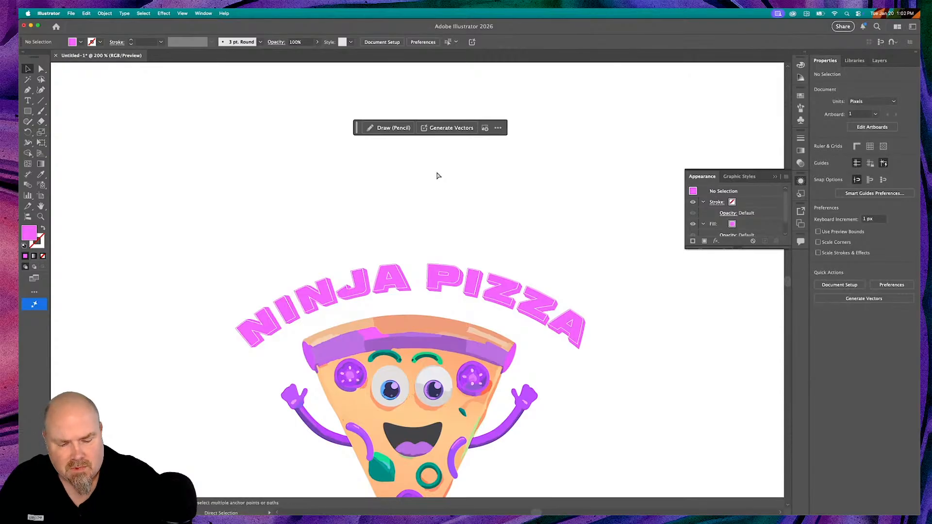
Group the arched "Ninja Pizza" text with the original pizza character beneath it.
key(super+minus)
key(super+minus)
key(super+minus)
key(super+minus)
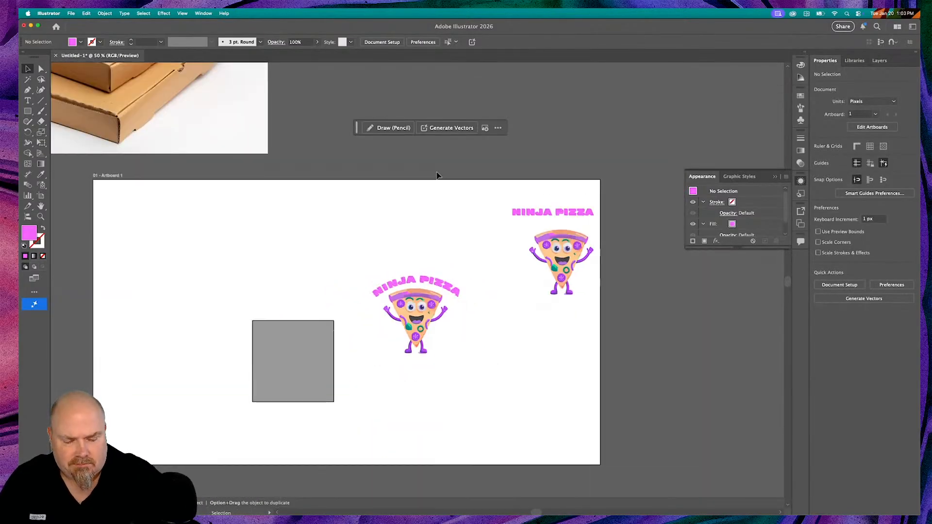
key(super+minus)
key(super+minus)
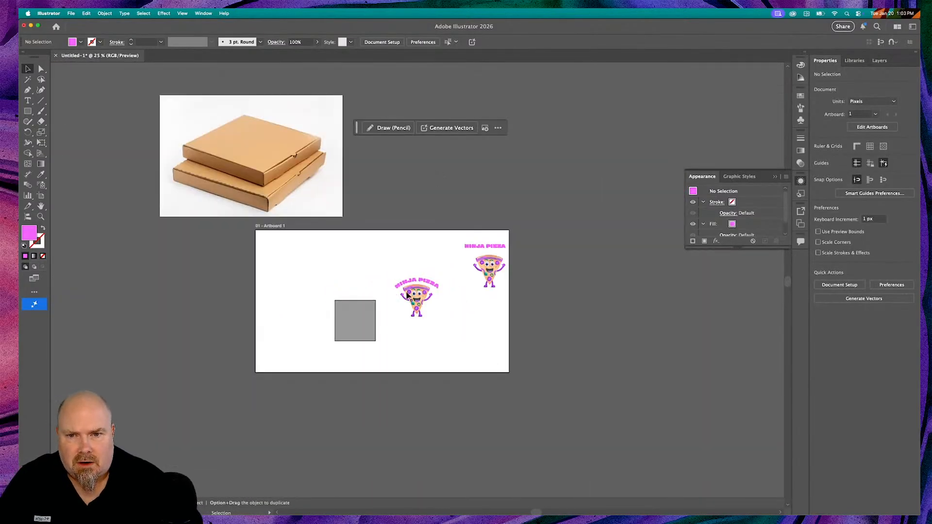
drag(385, 264, 446, 332)
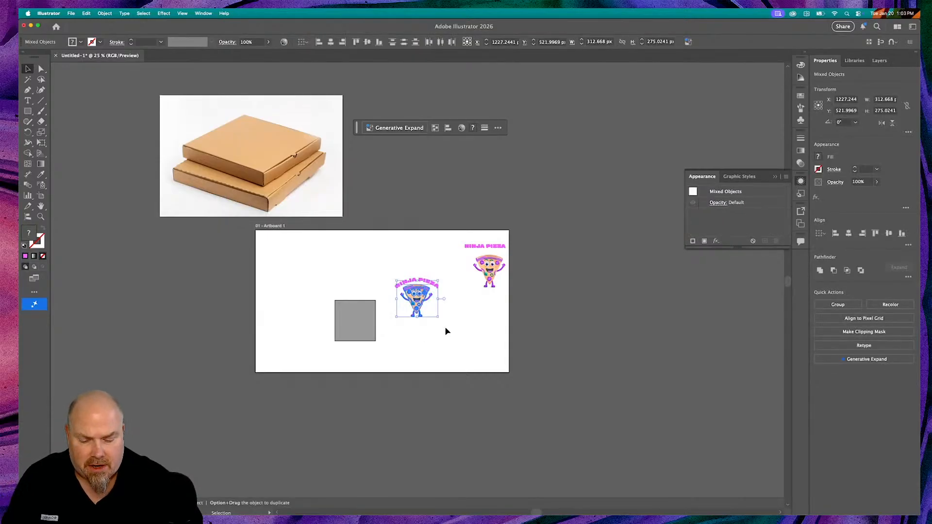
key(super+g)
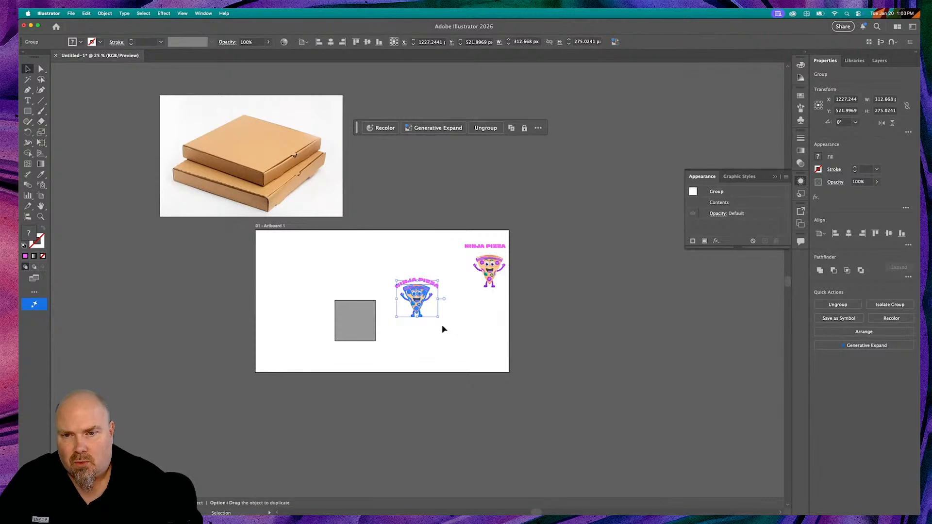
Move the grouped artwork onto the upper lid in the pizza box photo and enlarge it to about 433 by 381 px.
scroll(421, 231, up, 3)
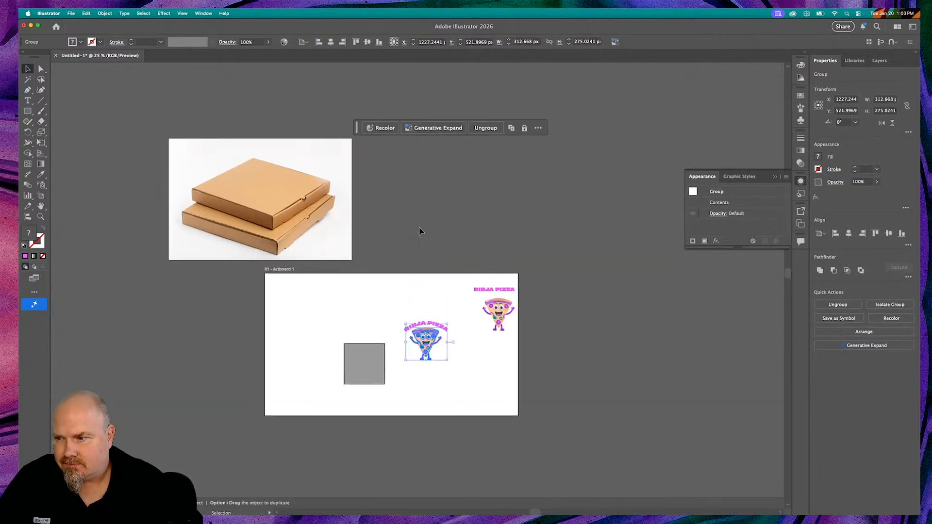
scroll(421, 232, up, 3)
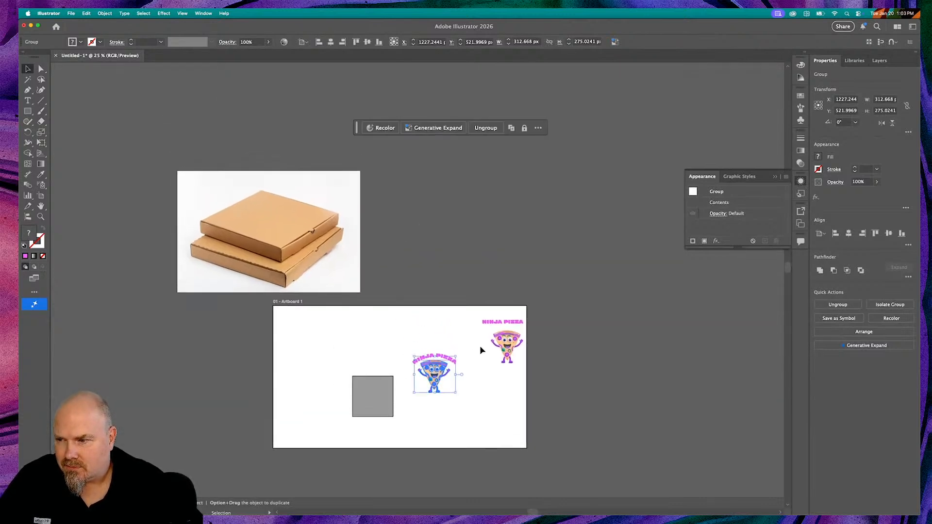
drag(428, 372, 302, 248)
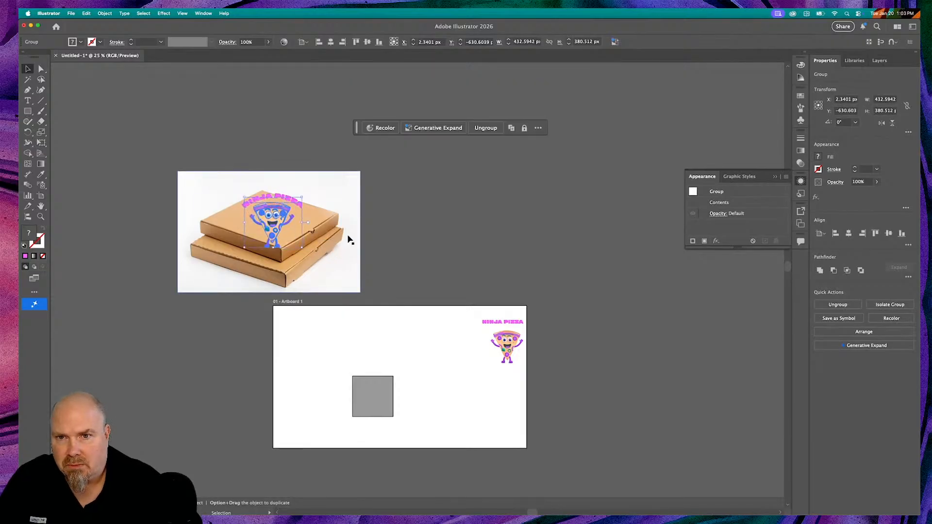
Preview the grouped artwork as a mockup on the Branding Graphics templates, keeping the previews clear of the photo.
click(105, 13)
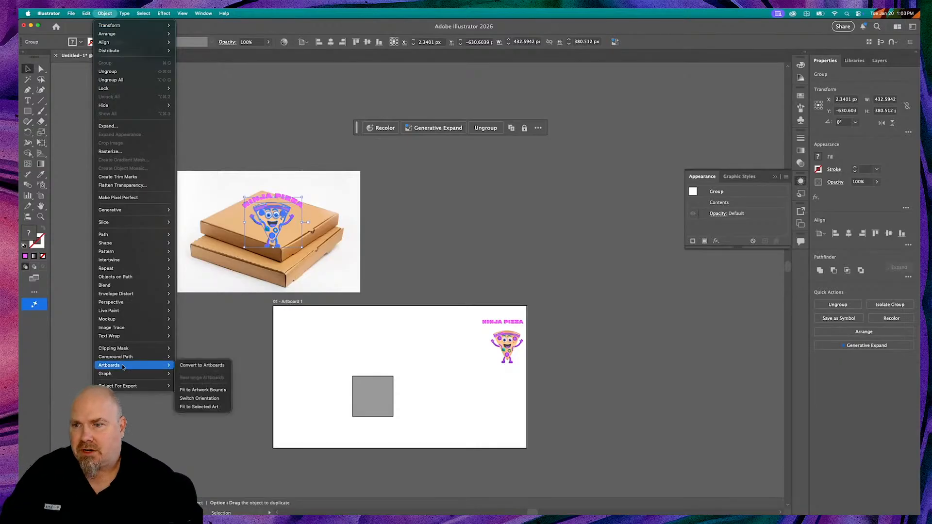
mouse_move(134, 319)
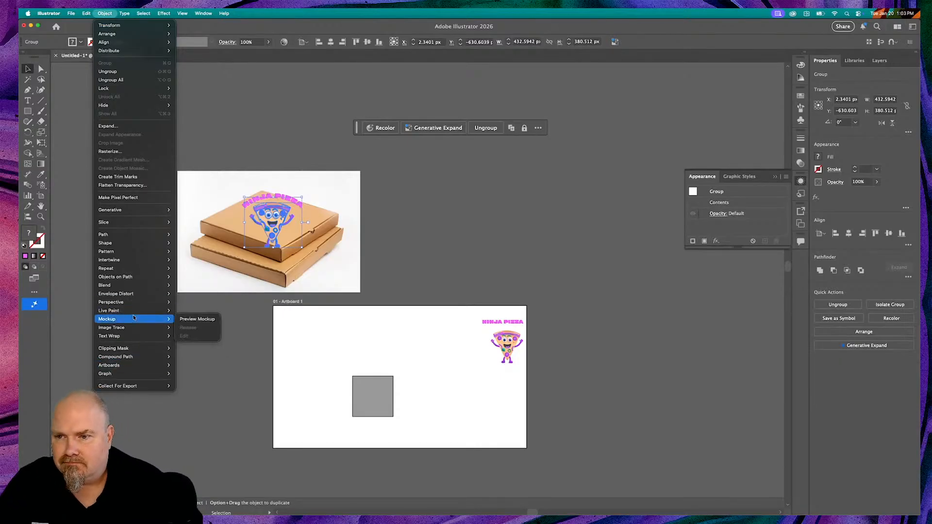
click(196, 319)
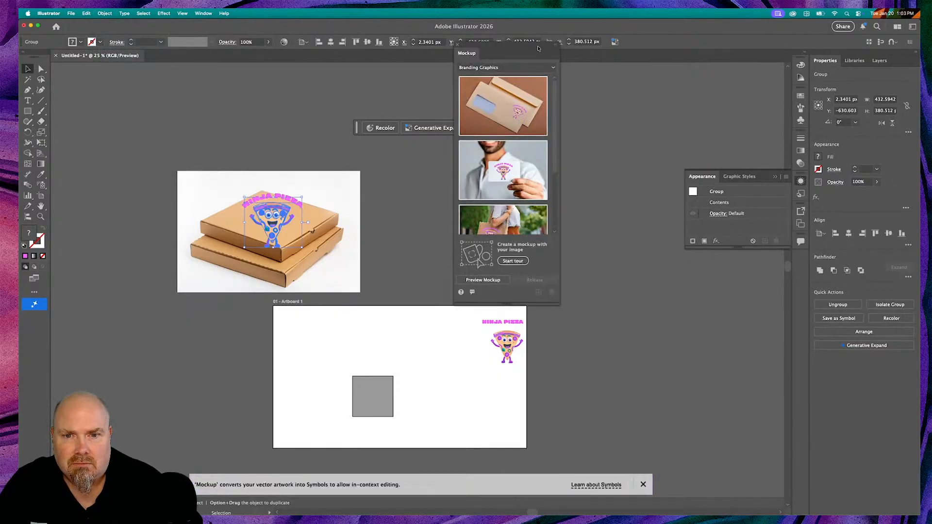
drag(538, 48, 631, 48)
click(576, 281)
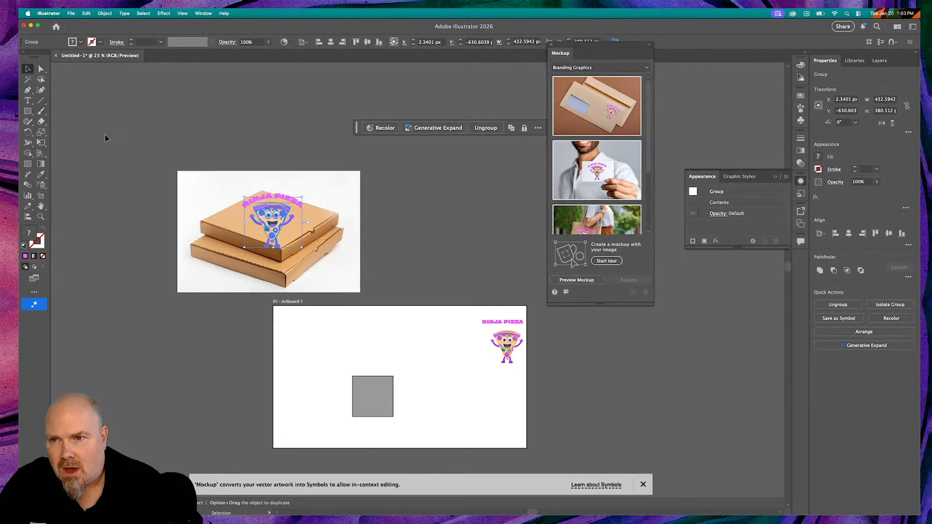
Create a mockup from the pizza box photo and the grouped artwork on top of it.
click(121, 152)
drag(158, 197, 372, 241)
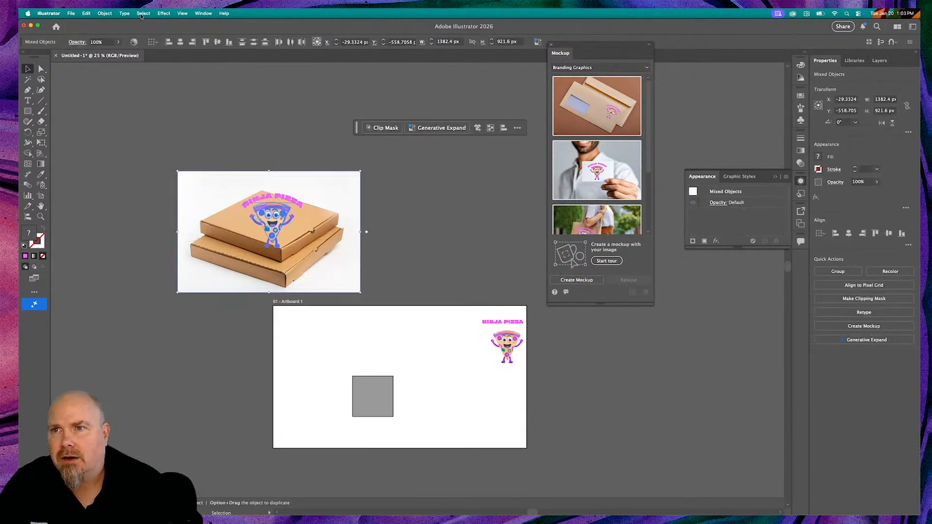
click(106, 14)
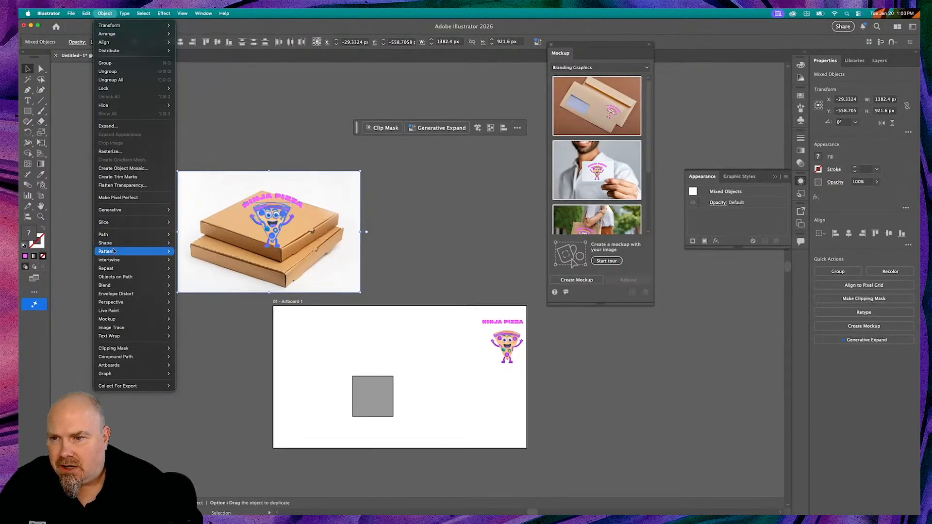
mouse_move(106, 319)
click(190, 319)
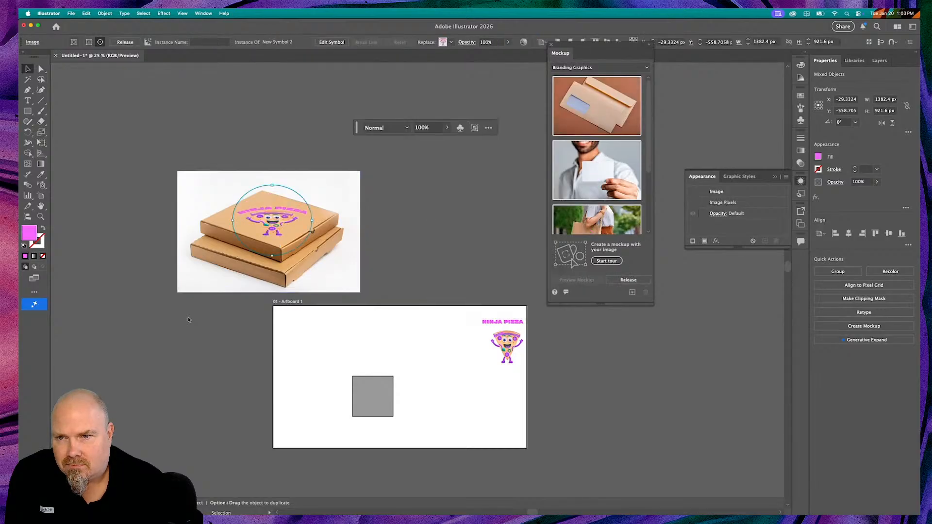
Rotate the mockup artwork counterclockwise to follow the box lid's edges and shift it slightly up the lid.
key(super+equal)
key(super+equal)
key(v)
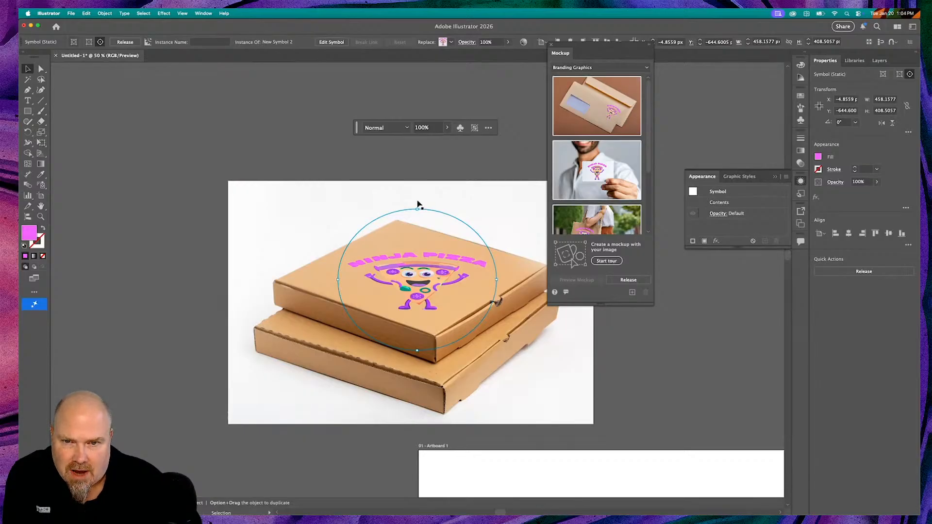
drag(417, 204, 358, 230)
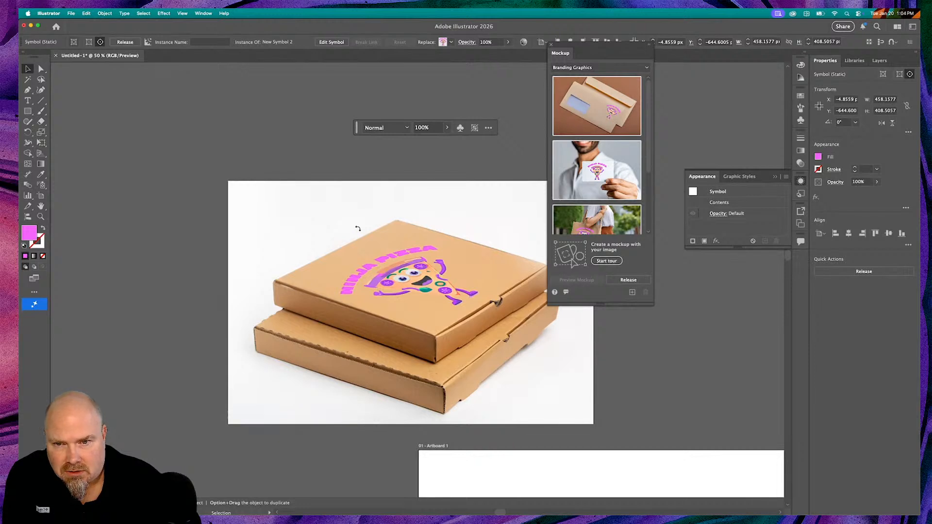
mouse_move(428, 273)
mouse_down()
mouse_move(426, 263)
mouse_move(429, 272)
mouse_up()
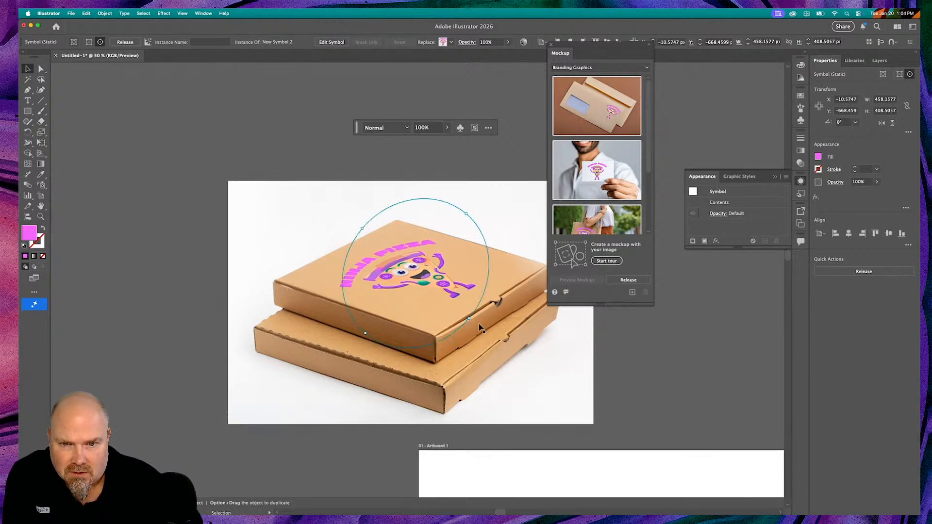
Resize the mockup artwork to about 458 by 493 px and center it on the upper lid.
drag(475, 323, 480, 316)
drag(412, 267, 407, 260)
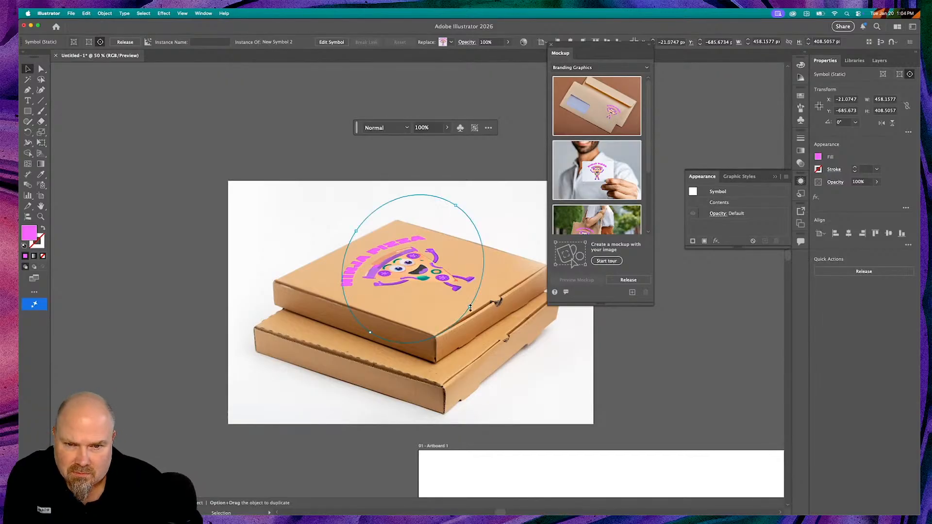
drag(471, 307, 483, 317)
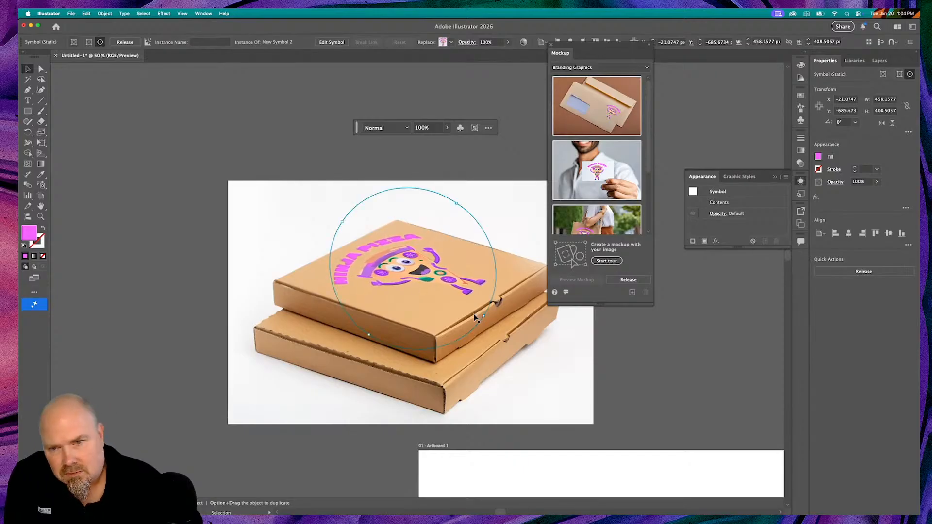
drag(405, 261, 403, 266)
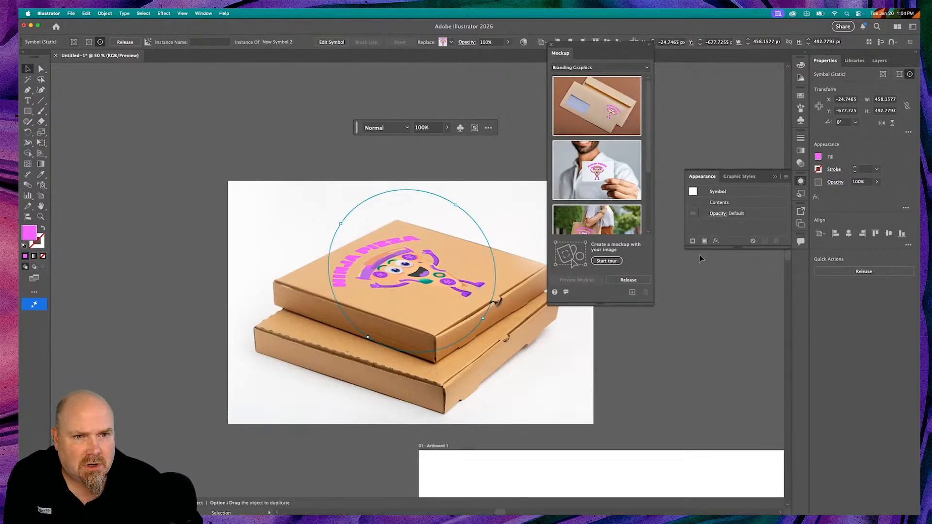
Set the mockup artwork's blend mode to Multiply, then close the Mockup panel and deselect the artwork.
click(725, 215)
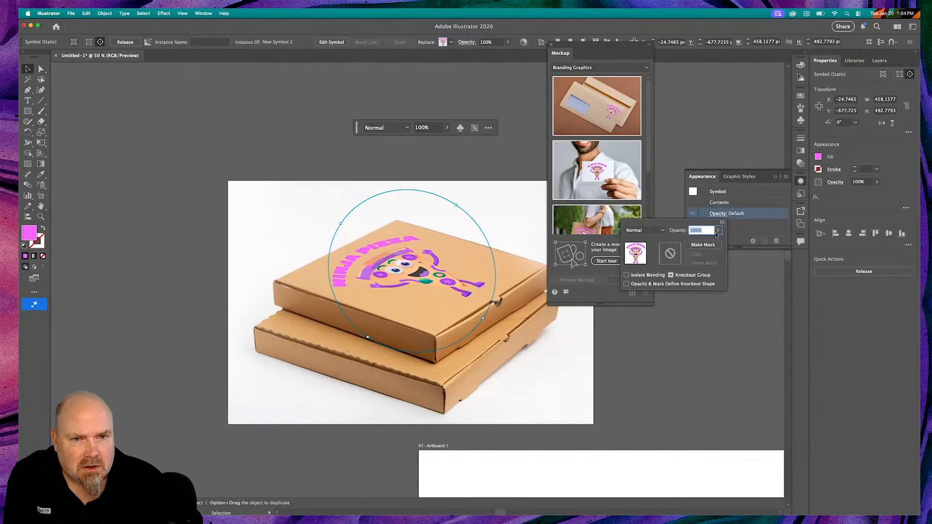
click(646, 230)
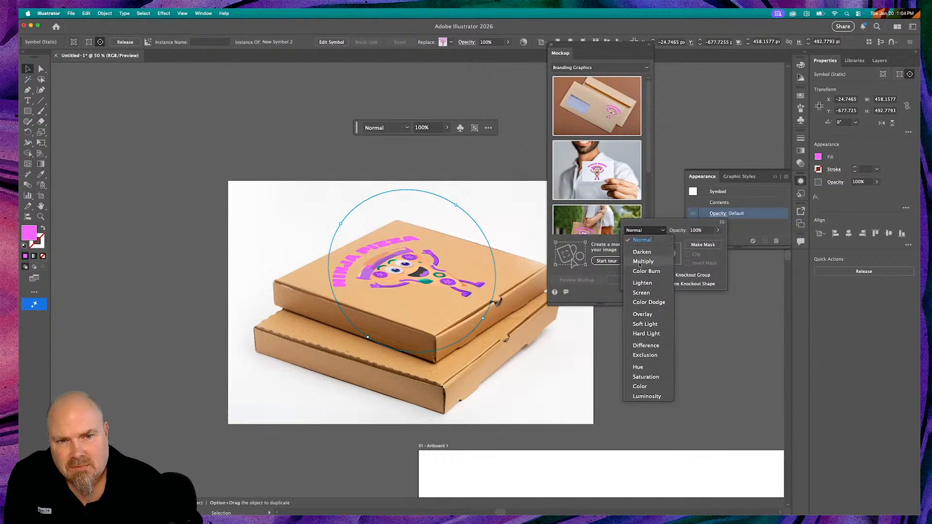
click(642, 261)
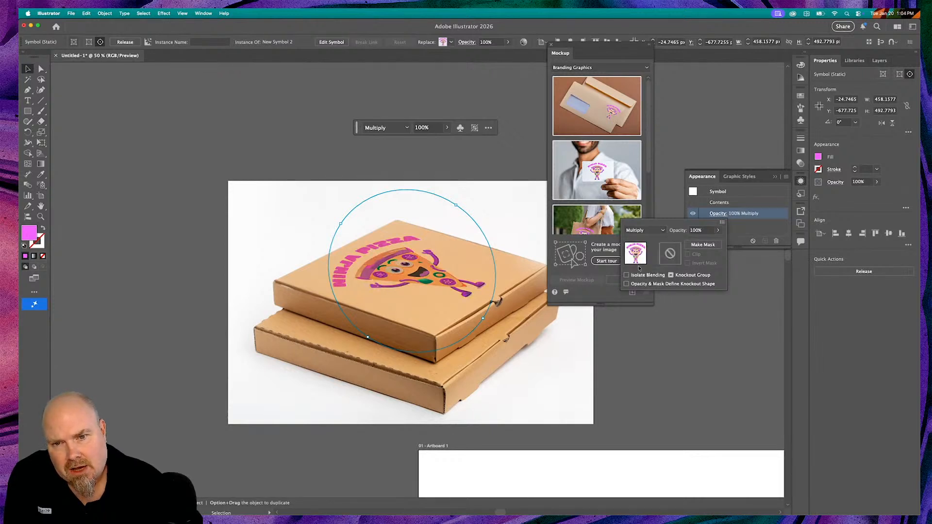
click(609, 400)
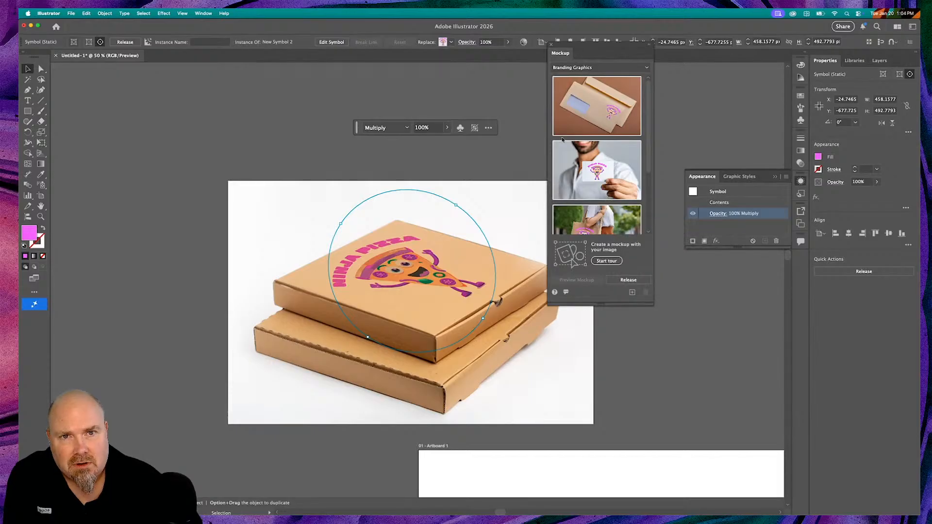
click(551, 46)
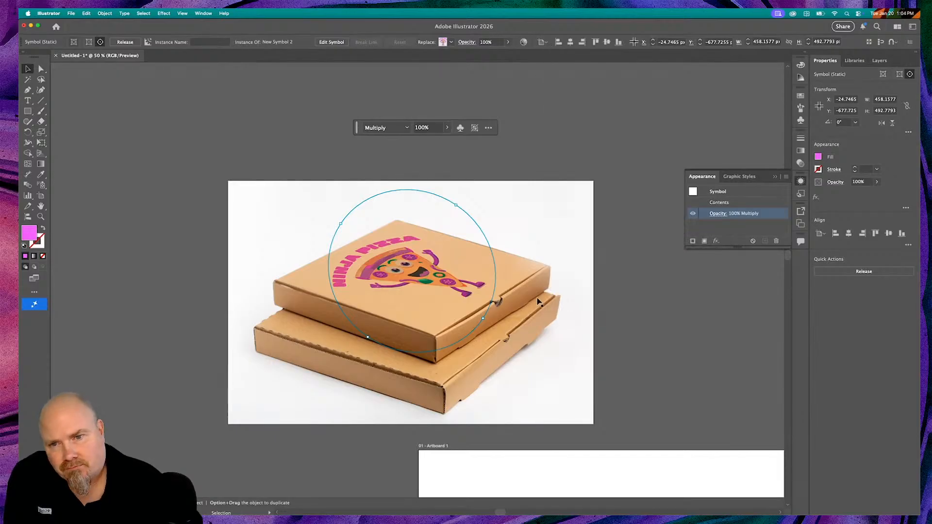
click(627, 316)
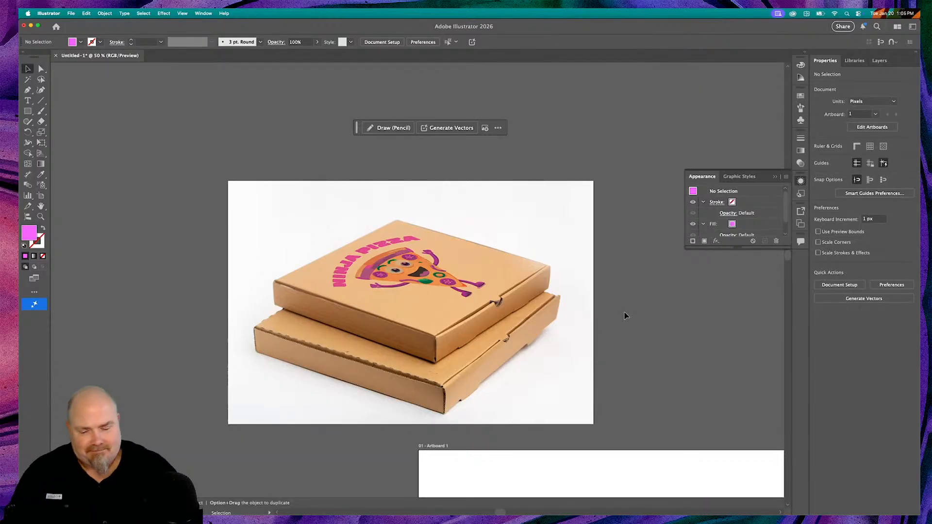
key(super+minus)
key(super+minus)
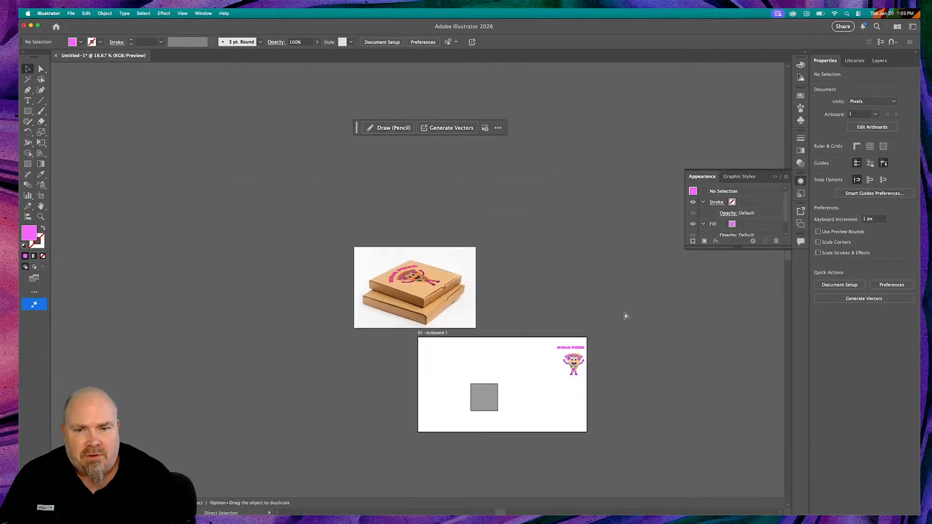
key(super+equal)
key(super+equal)
key(super+equal)
key(super+equal)
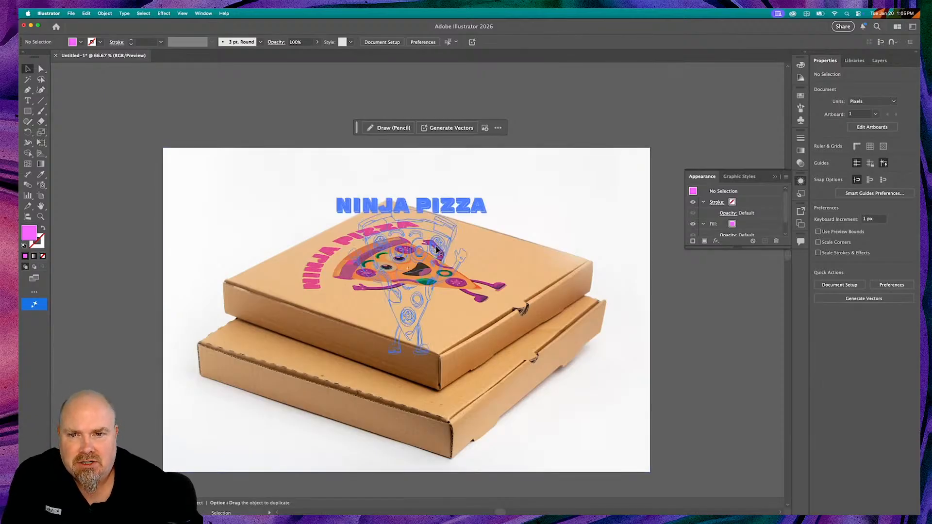
Open the pizza box mockup's artwork for editing, and enter and leave the mockup's isolation mode.
click(346, 263)
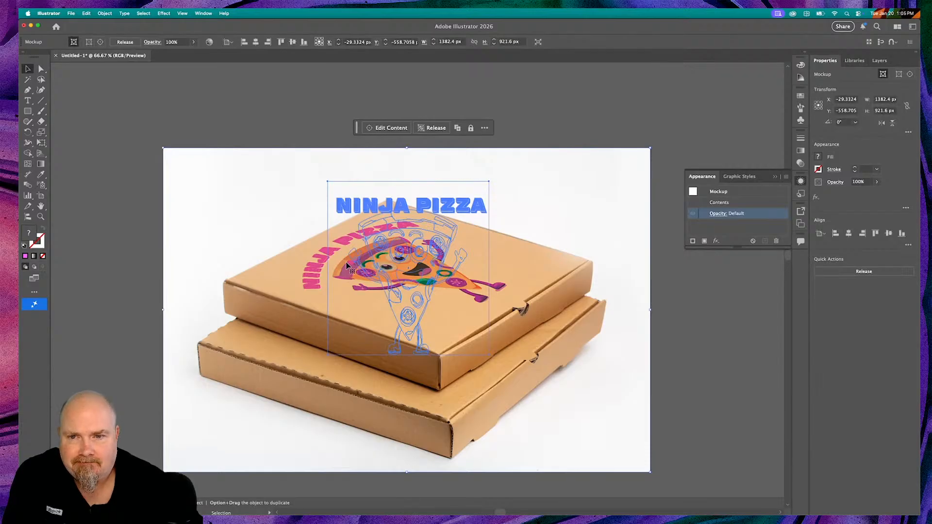
click(719, 193)
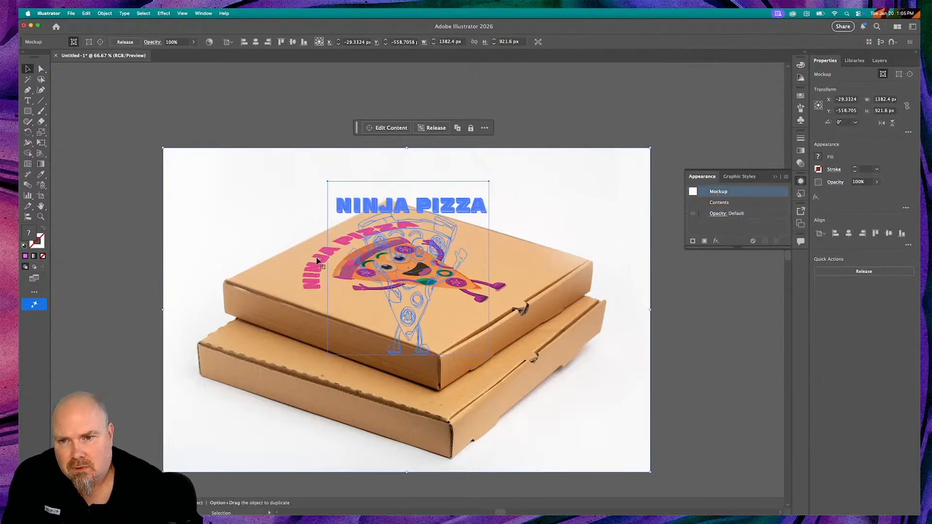
click(104, 13)
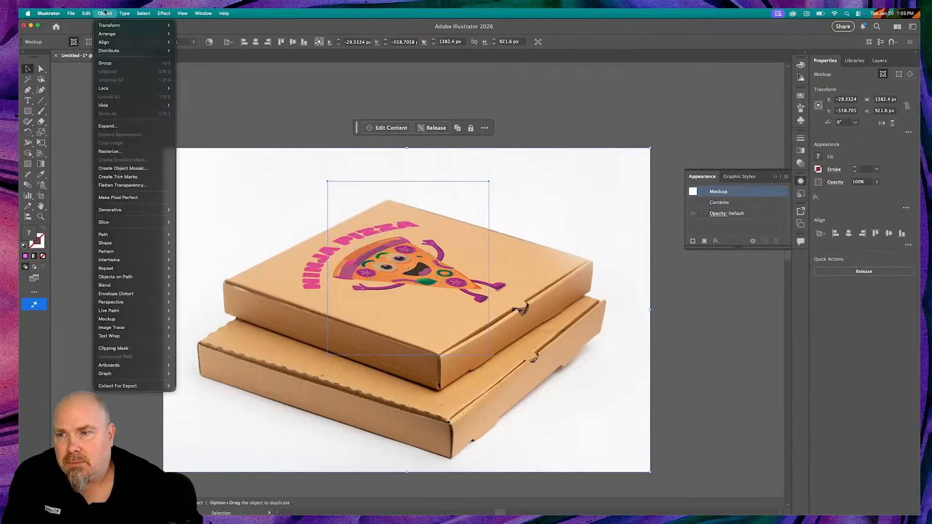
click(198, 124)
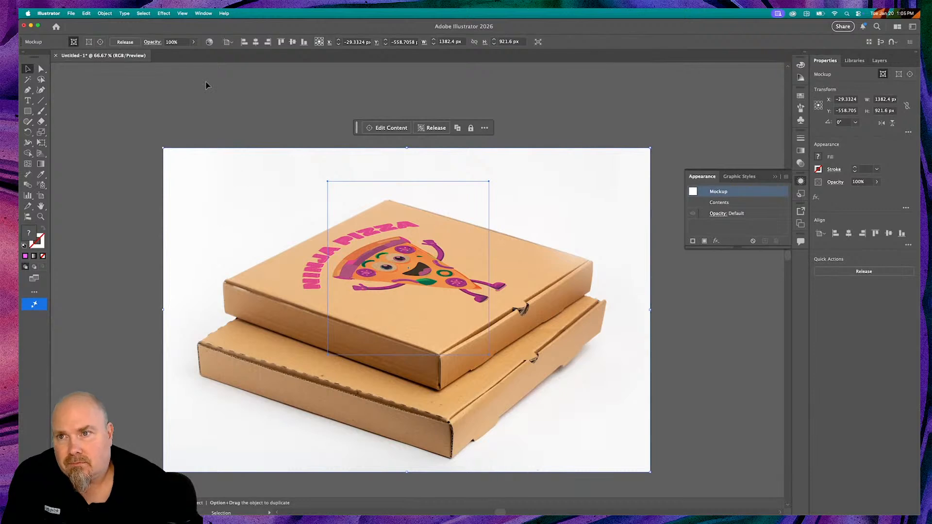
click(105, 13)
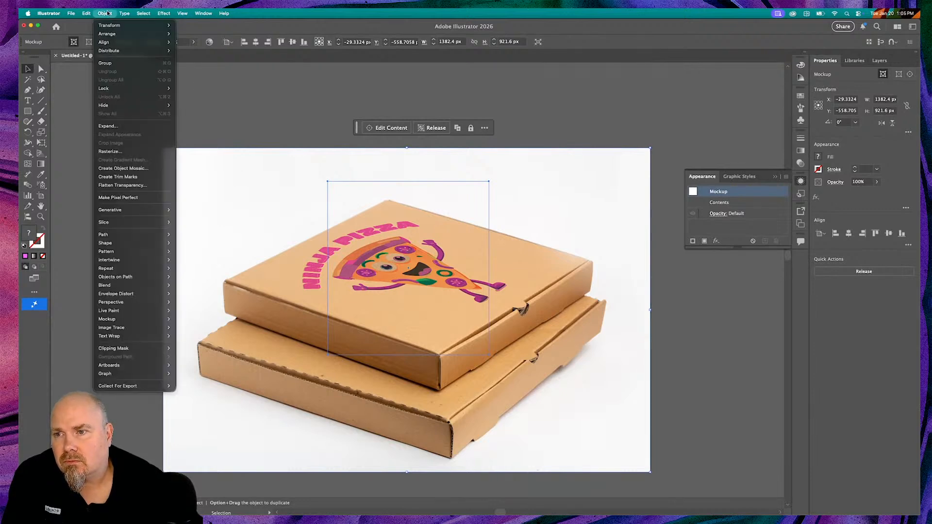
mouse_move(121, 290)
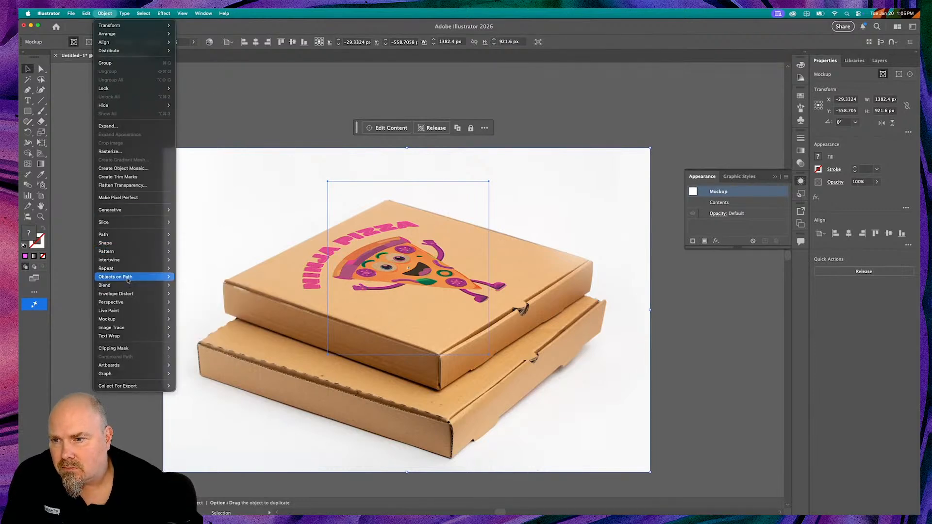
mouse_move(127, 263)
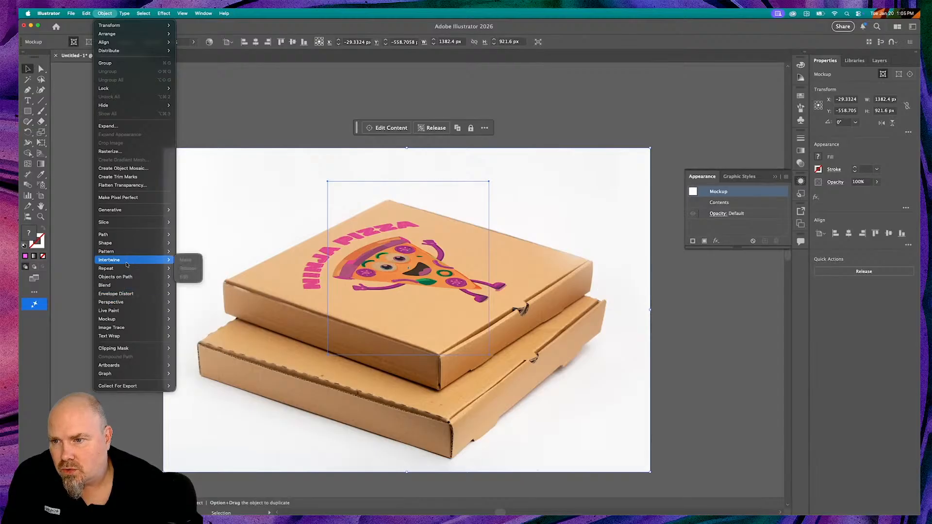
mouse_move(141, 321)
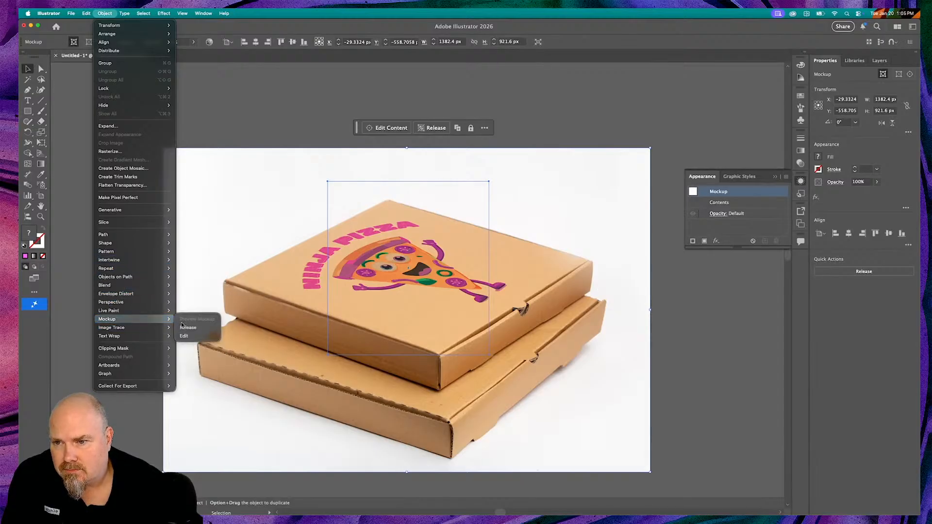
mouse_move(167, 328)
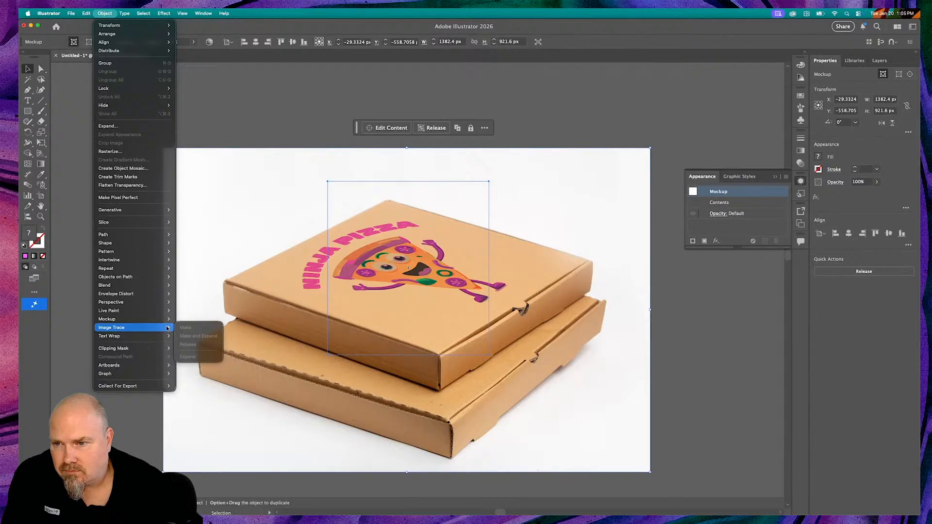
click(184, 337)
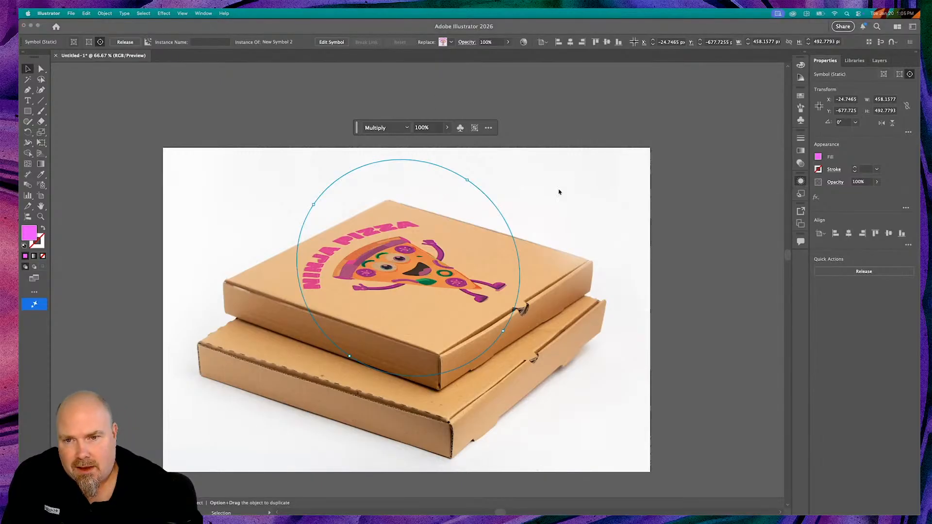
double_click(365, 285)
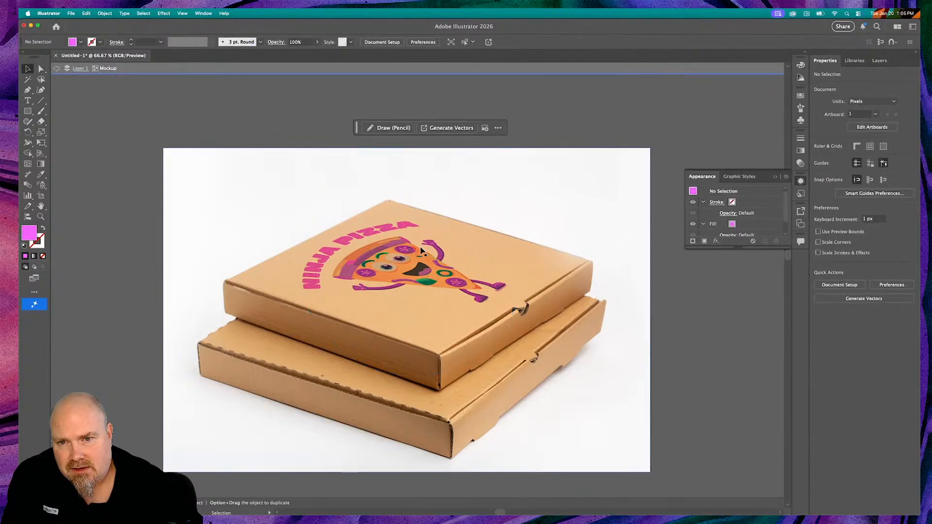
double_click(147, 100)
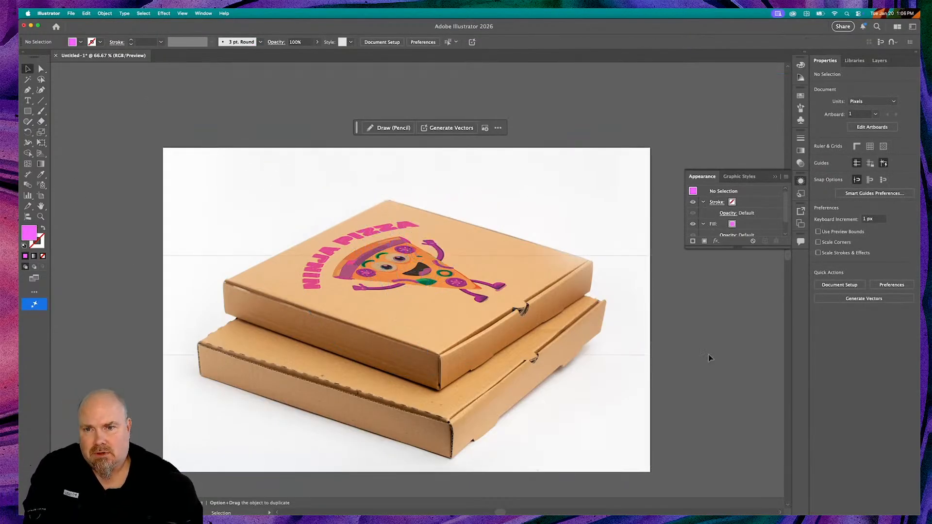
Select the whole mockup, edit its artwork to move it about 8 px right and down on the box lid, and deselect it.
key(super+a)
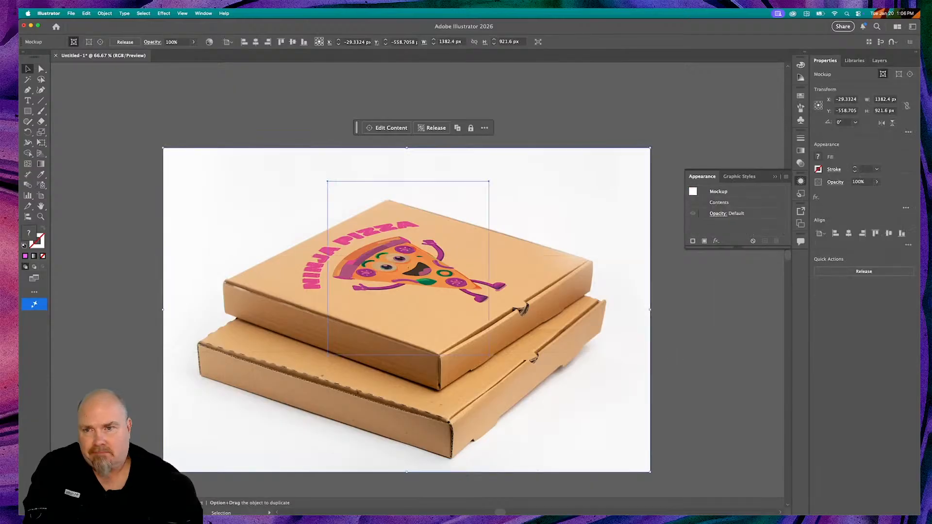
click(104, 13)
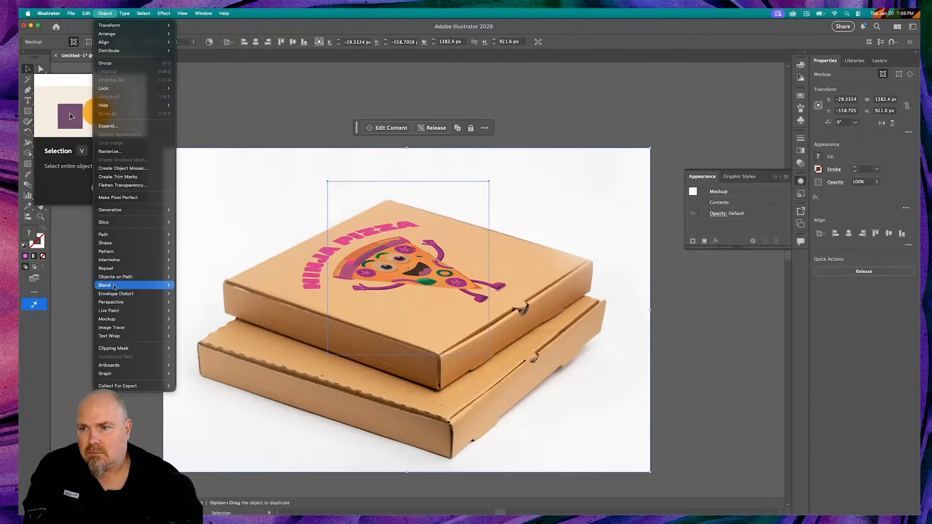
mouse_move(121, 319)
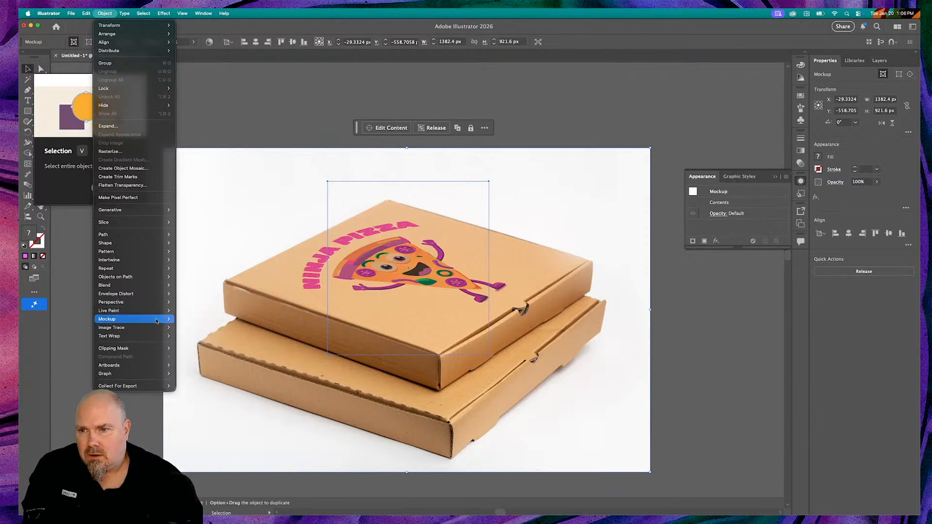
click(184, 336)
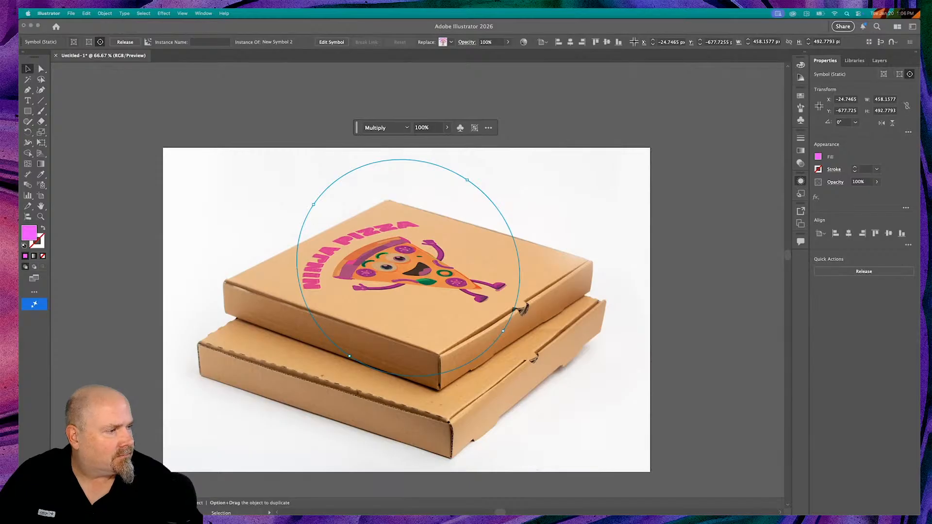
click(403, 282)
mouse_move(404, 272)
mouse_down()
mouse_move(357, 309)
mouse_move(411, 304)
mouse_move(405, 317)
mouse_move(445, 301)
mouse_move(428, 240)
mouse_move(372, 242)
mouse_move(342, 224)
mouse_move(315, 262)
mouse_move(322, 314)
mouse_move(313, 310)
mouse_move(370, 272)
mouse_move(409, 278)
mouse_up()
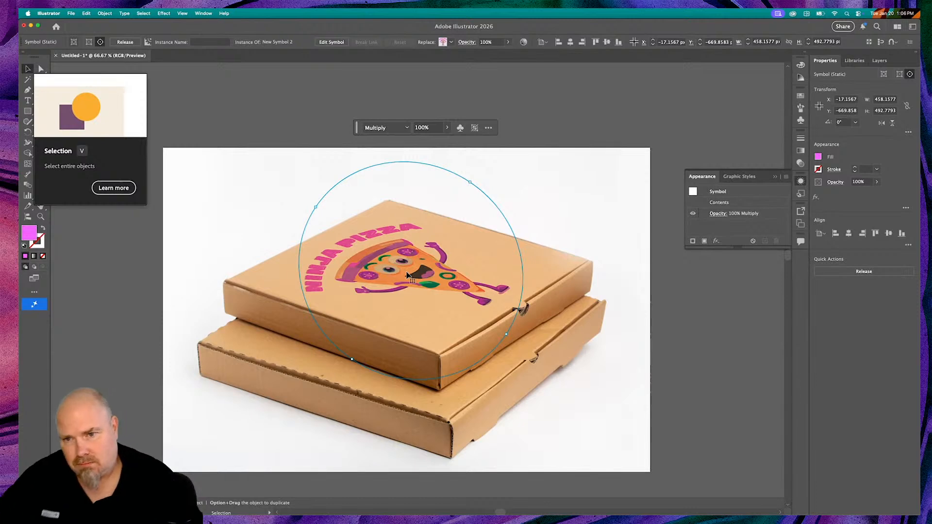
click(121, 306)
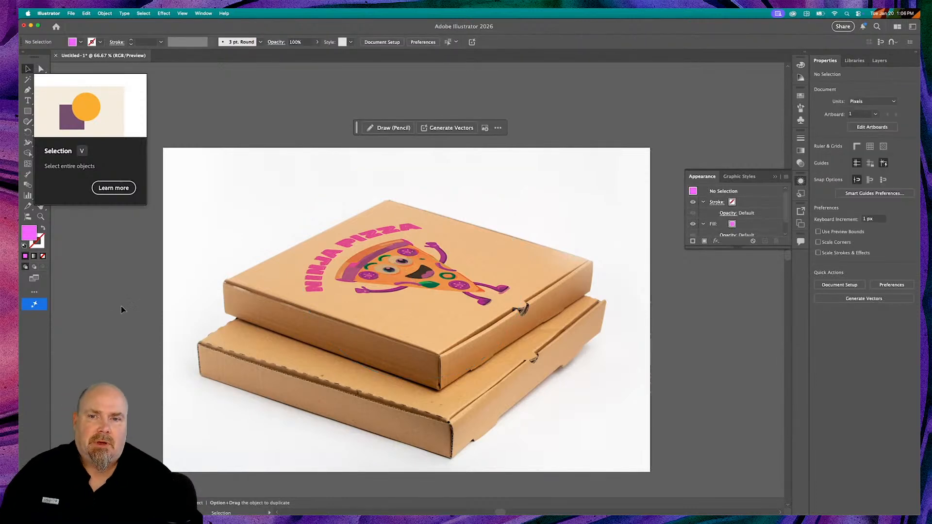
key(super+minus)
key(super+minus)
key(super+minus)
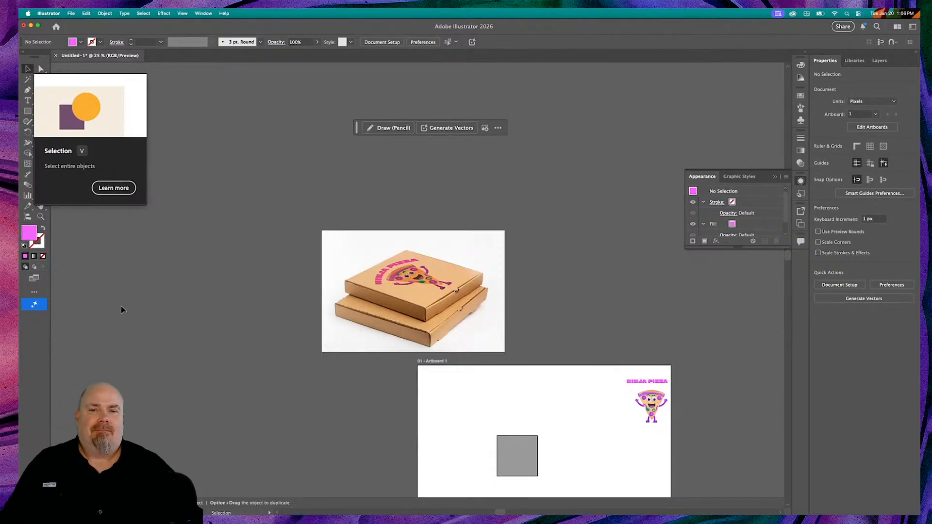
click(56, 55)
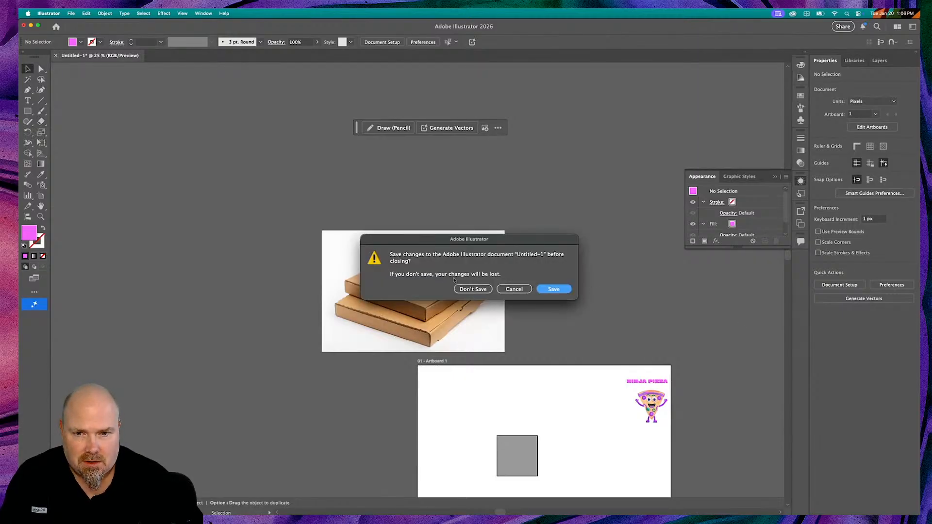
click(474, 290)
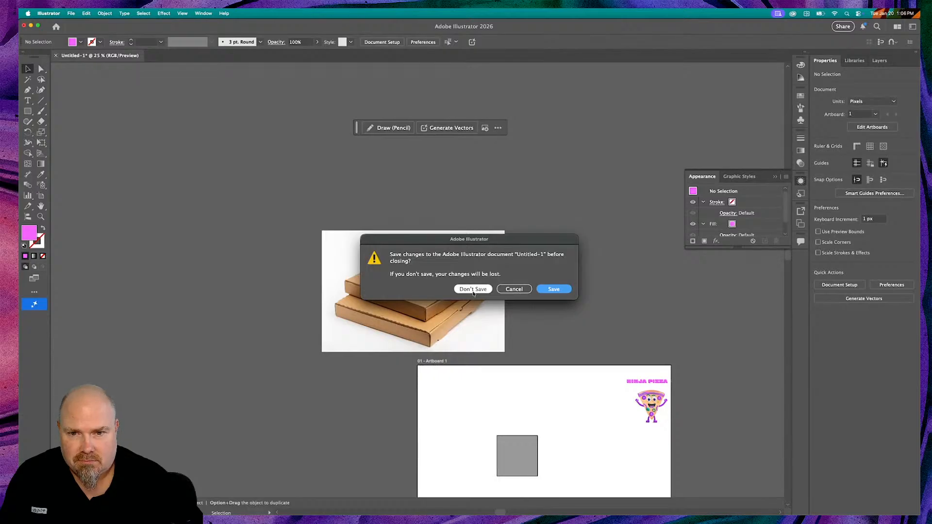
click(511, 289)
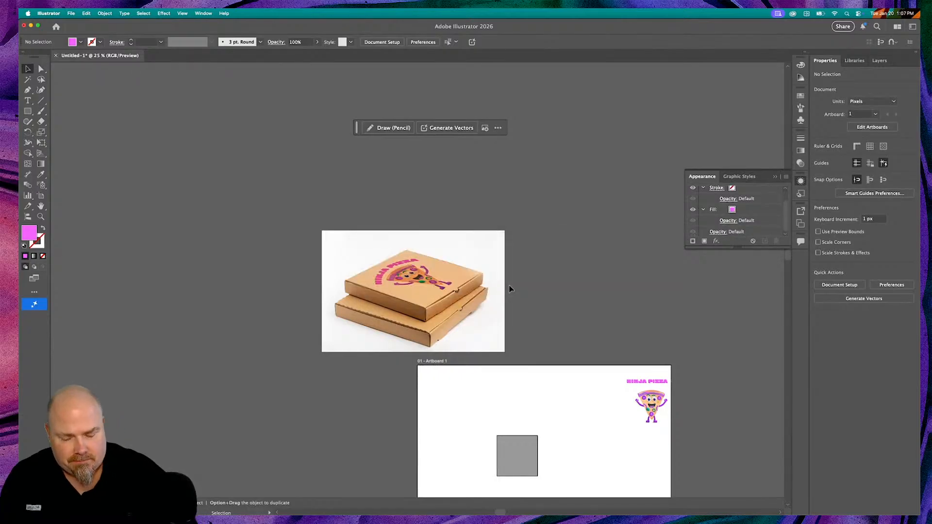
Capture a screenshot of the whole pizza box mockup photo and close the document without saving it.
key(super+equal)
key(super+equal)
key(super+equal)
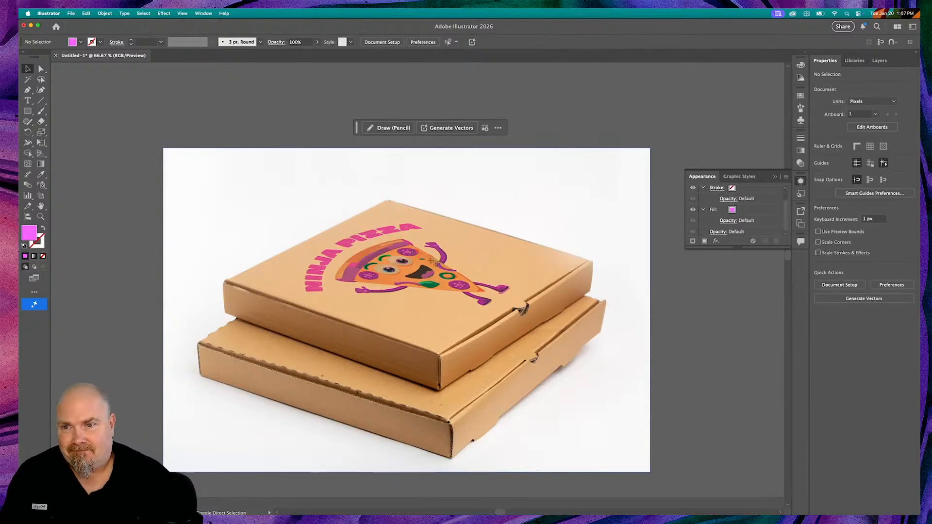
drag(165, 151, 648, 468)
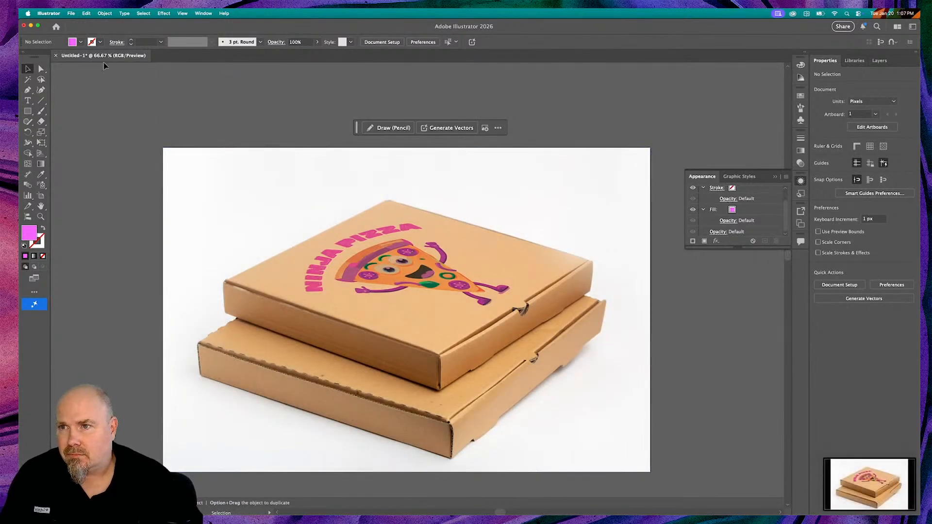
click(56, 56)
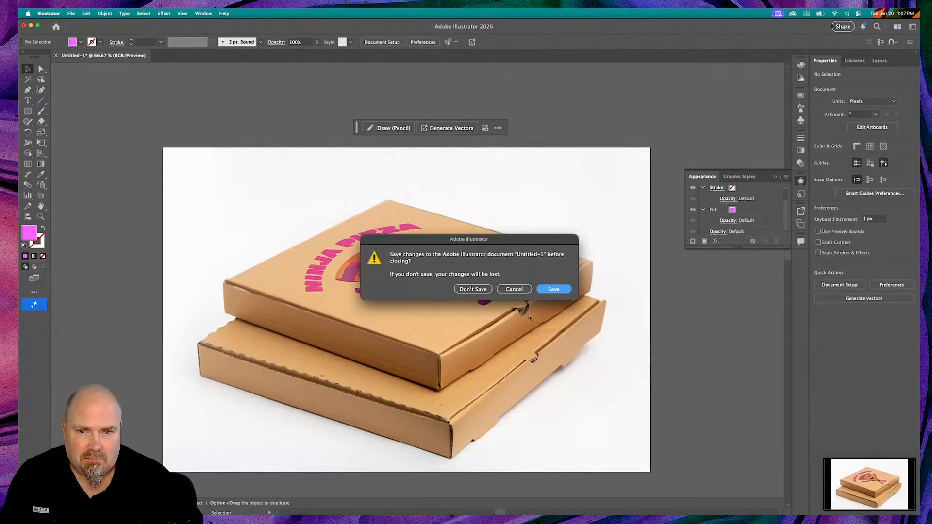
click(472, 289)
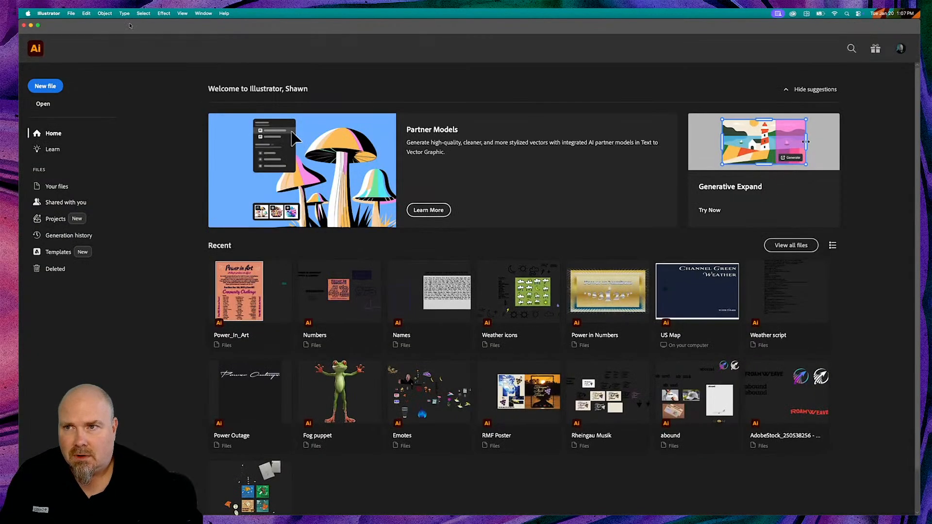
Switch to Chrome and close the Adobe Stock page with the pizza box search.
click(61, 14)
click(65, 92)
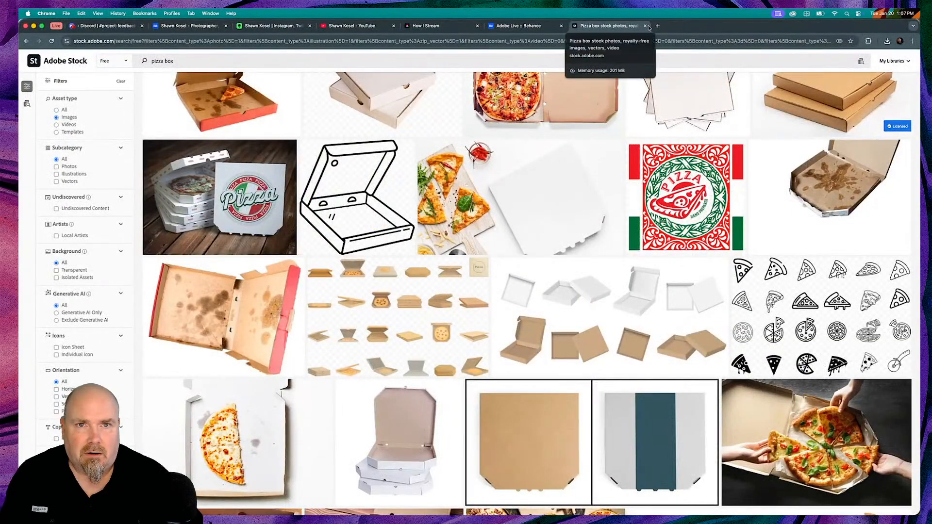
click(645, 26)
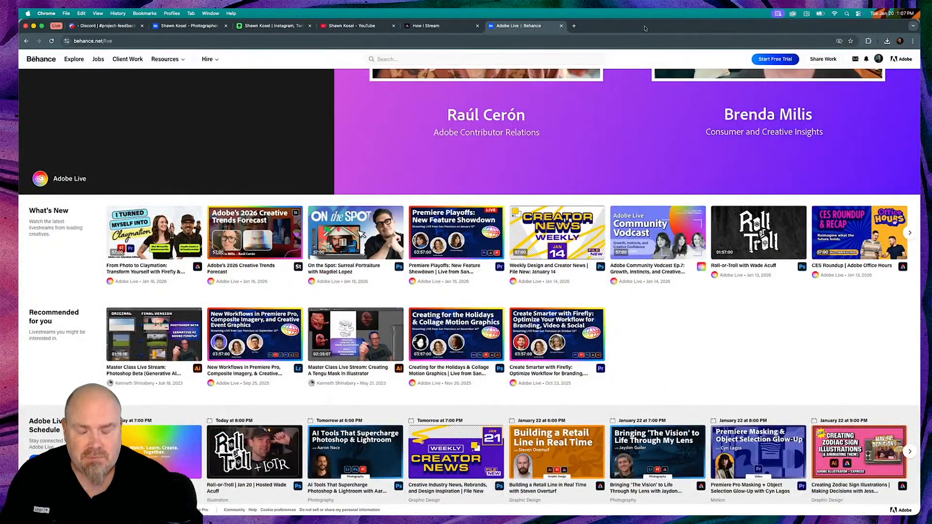
Switch from Chrome back to the Illustrator home screen.
key(super+Tab)
key(super+Tab)
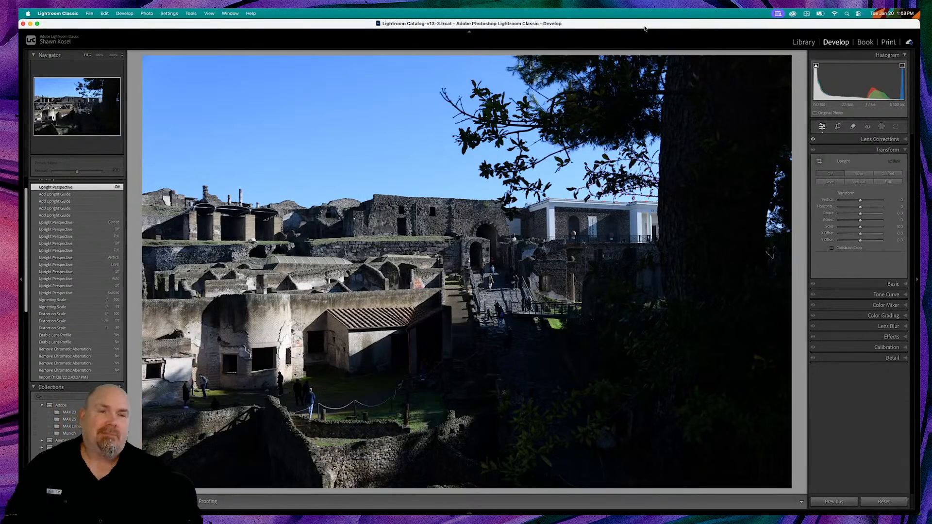
mouse_move(819, 512)
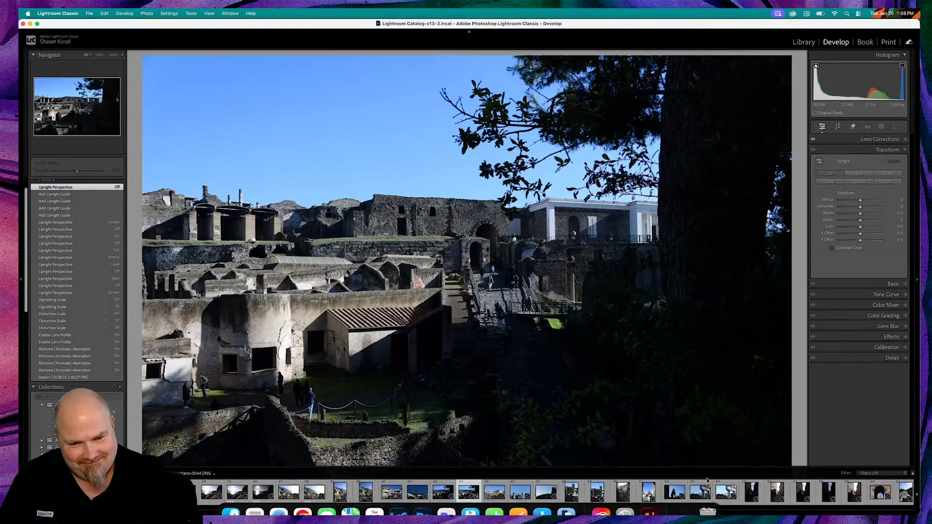
click(648, 500)
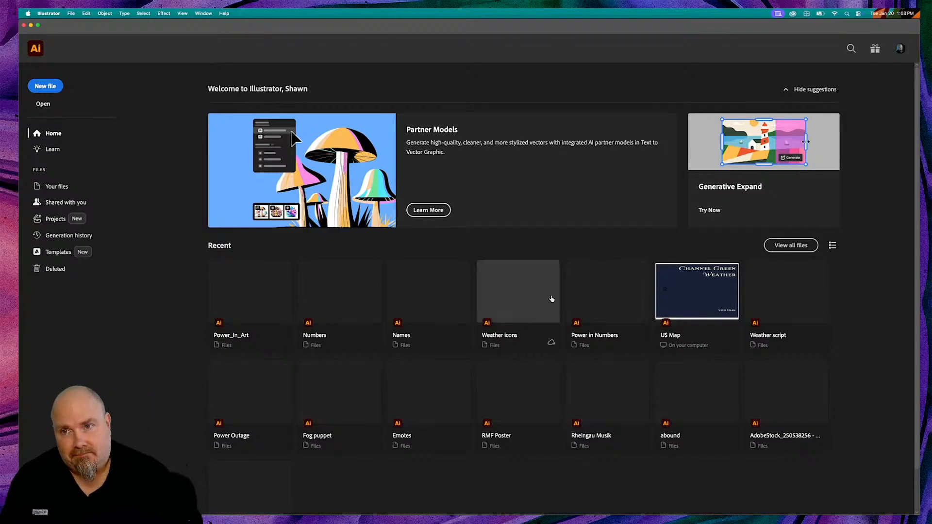
Clear the desktop by moving the Lightroom Classic window down, minimizing Chrome and Illustrator, and closing the Downloads window.
drag(284, 31, 285, 124)
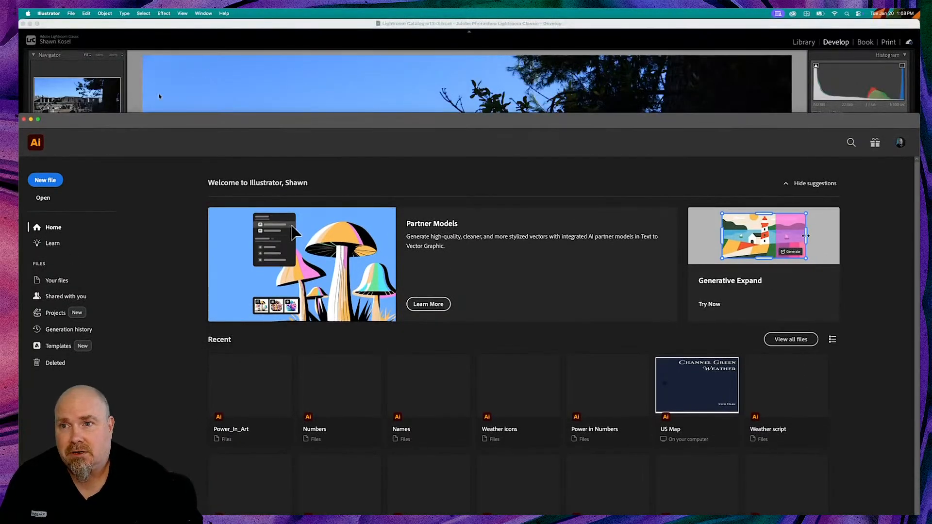
drag(236, 23, 236, 201)
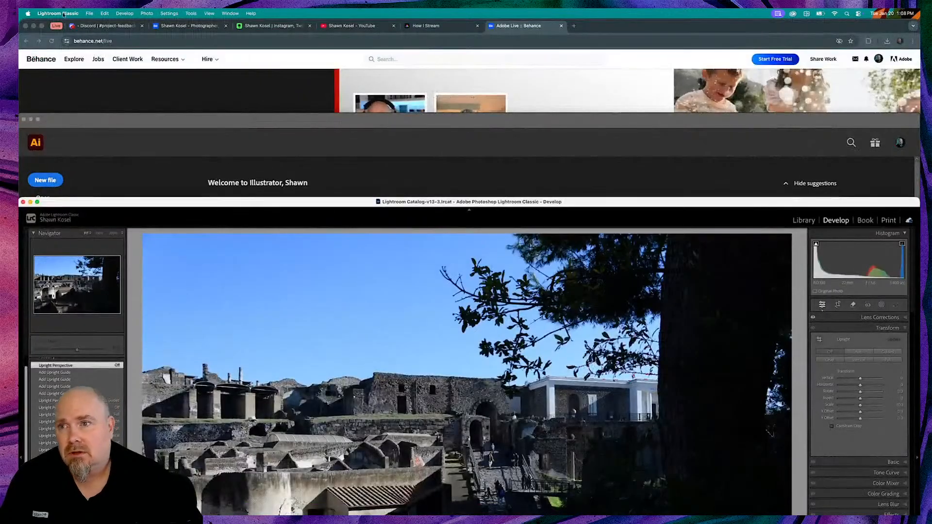
click(35, 27)
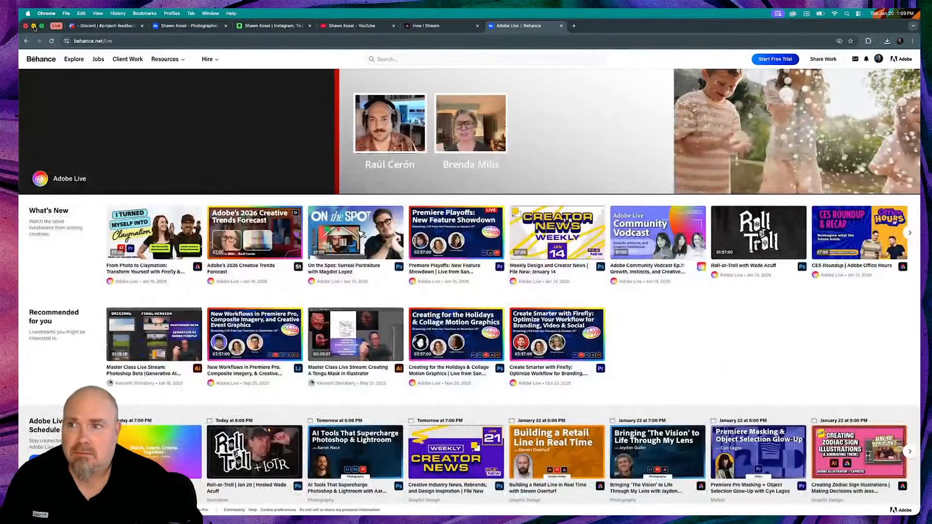
click(33, 28)
click(550, 112)
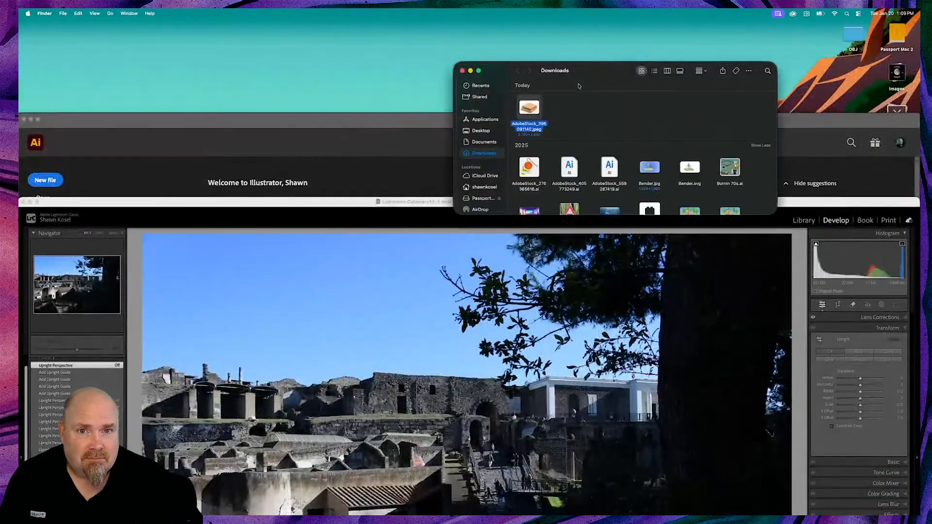
click(462, 70)
click(653, 124)
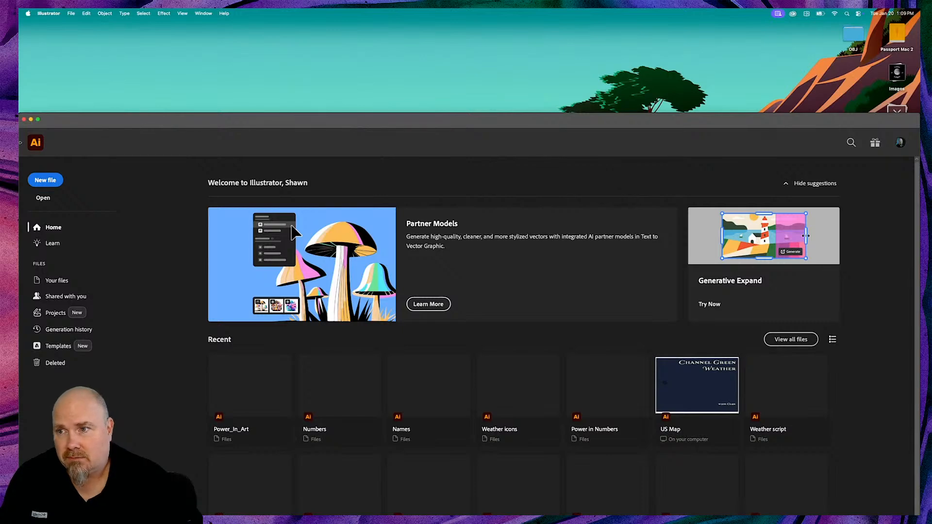
click(31, 120)
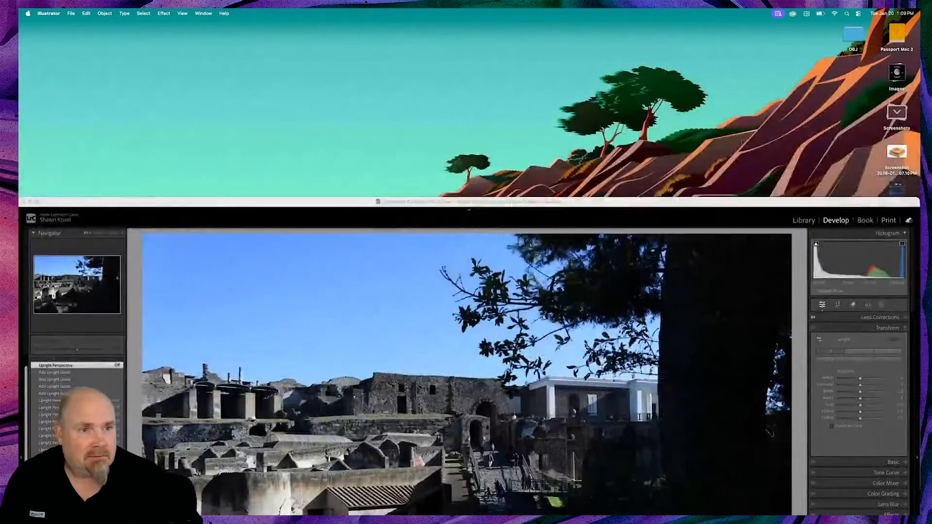
Preview the desktop screenshot of the finished pizza box mockup, and close the preview.
click(896, 154)
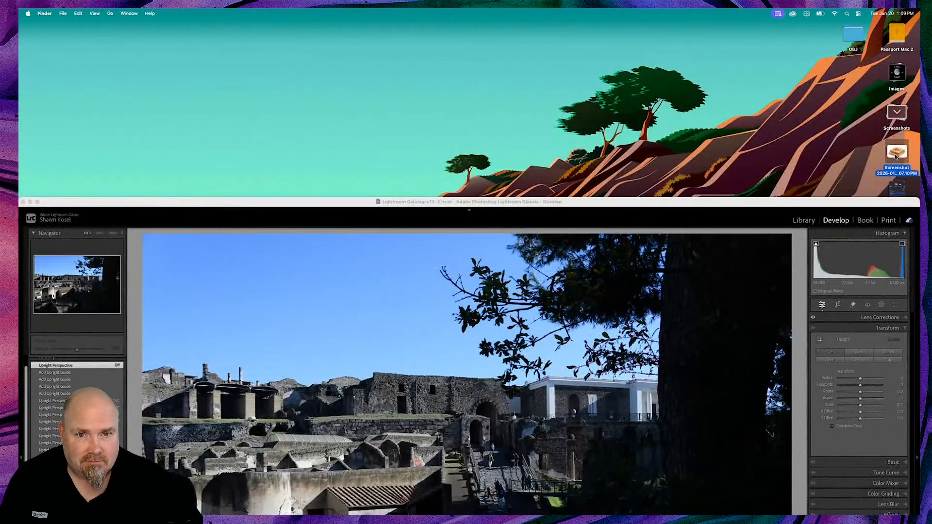
key(space)
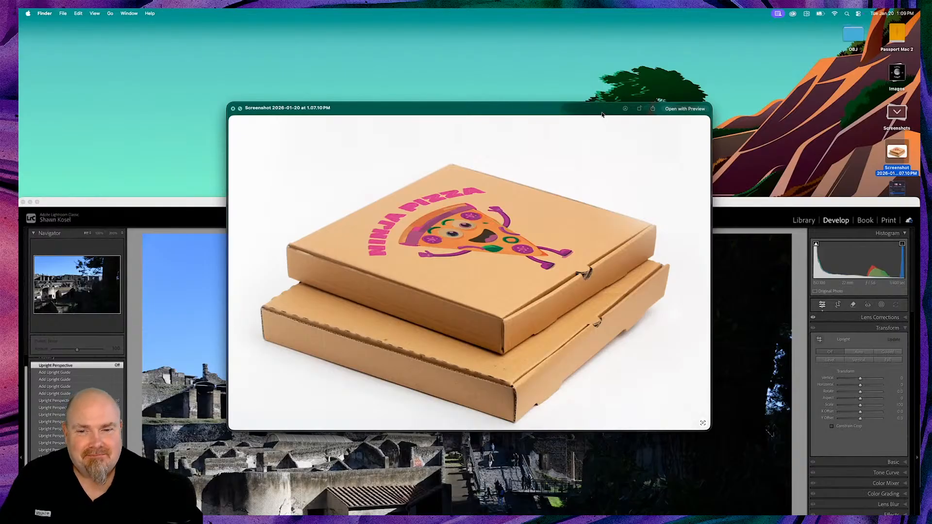
key(space)
Return the Lightroom Classic window to its place, restore the minimized Illustrator window and move it back up to fill the screen.
drag(507, 203, 511, 24)
mouse_move(471, 511)
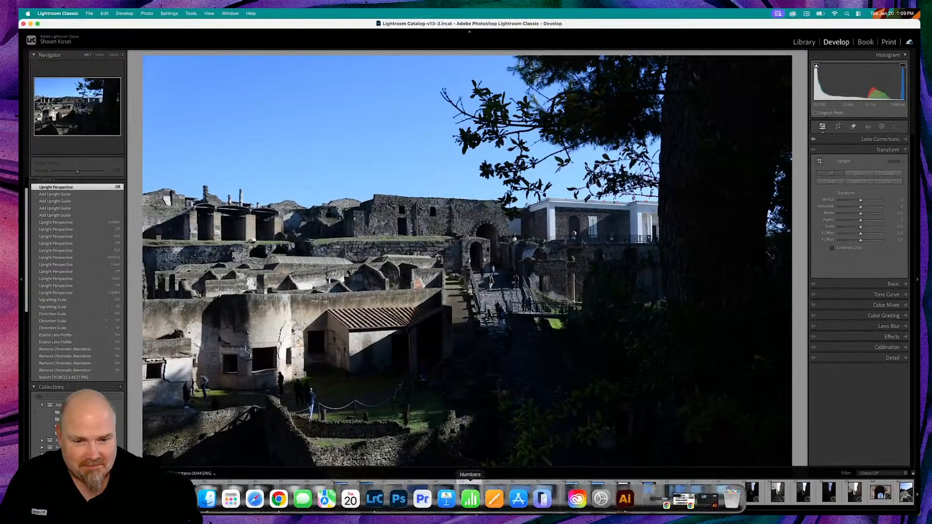
click(707, 500)
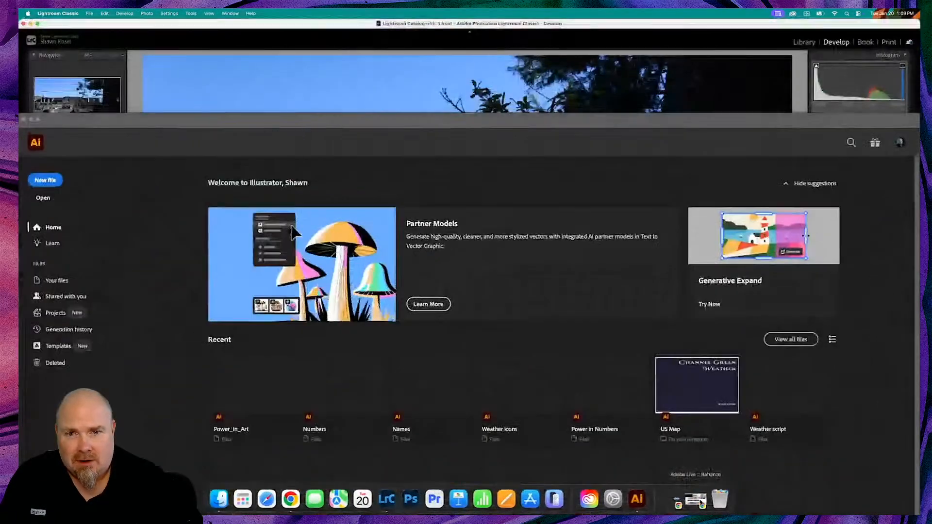
drag(387, 120, 396, 24)
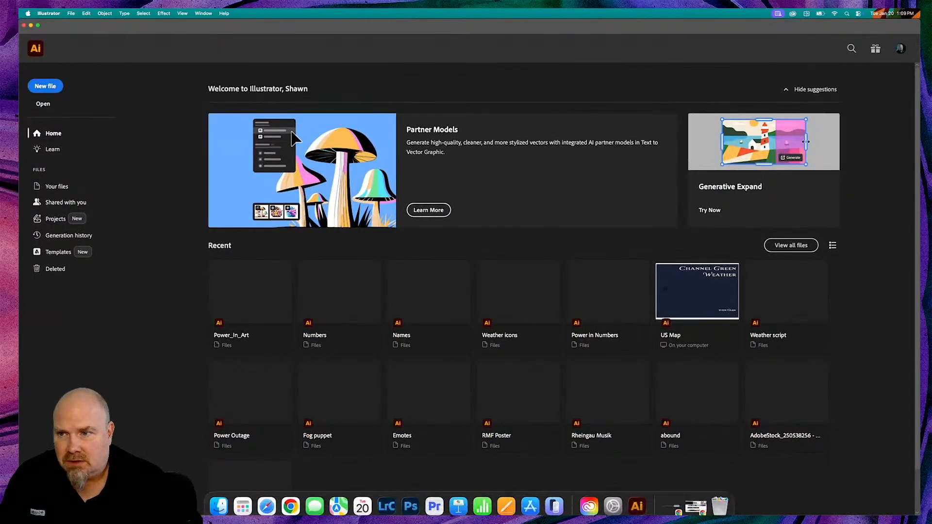
Create a 1920 x 1080 px Web document and place AdobeStock_396091140.jpeg from the Downloads folder on the artboard.
click(42, 87)
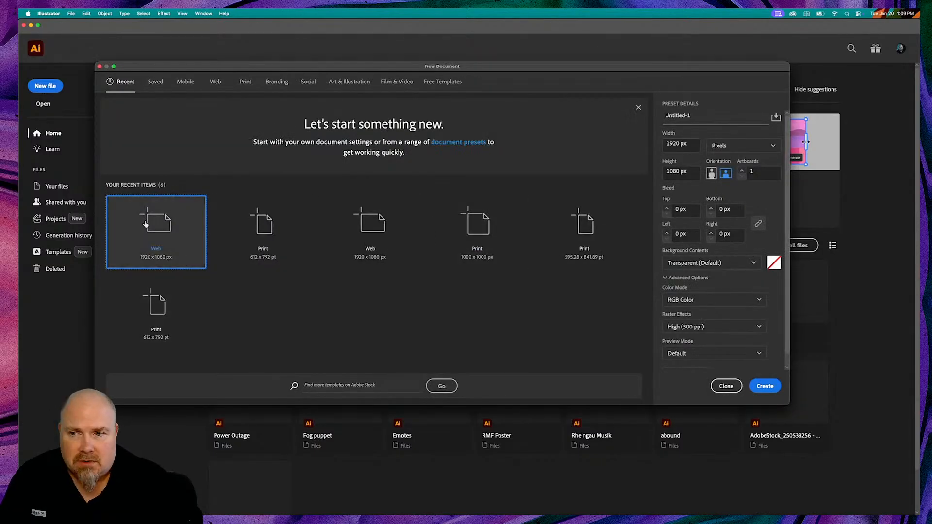
click(761, 386)
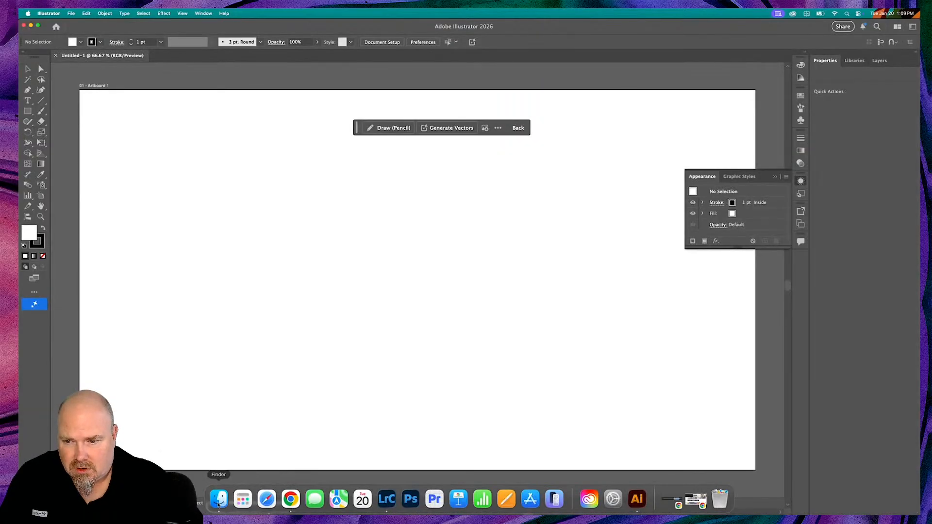
click(219, 499)
drag(530, 111, 362, 263)
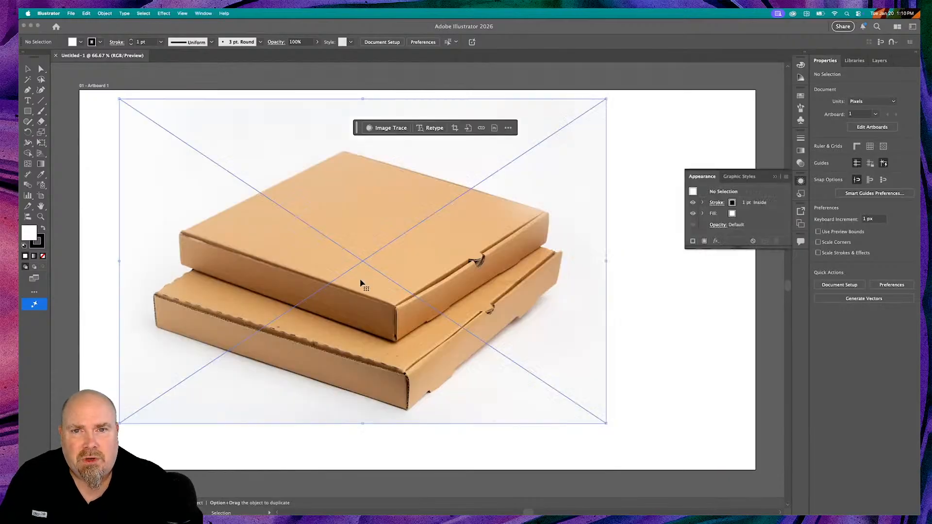
Move the pizza box photo off the artboard, above its upper-left corner, and deselect it.
scroll(542, 284, up, 1)
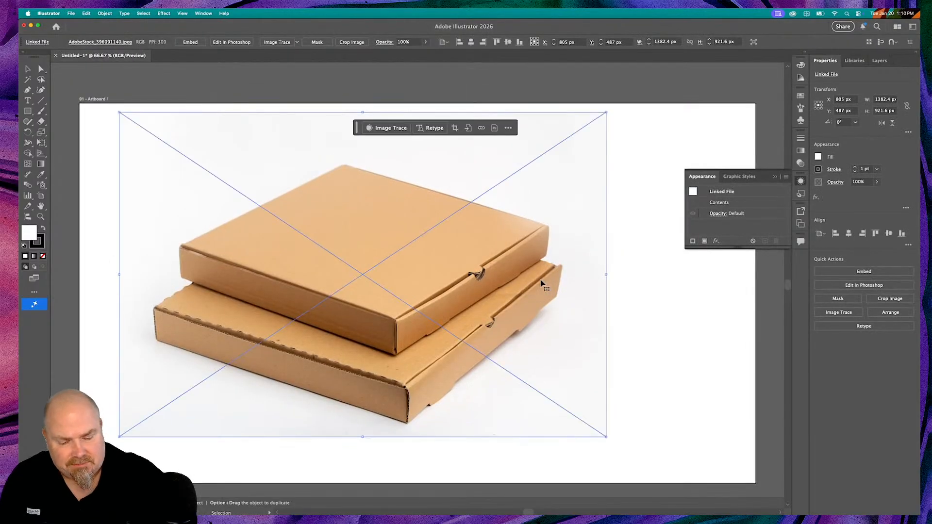
key(super+minus)
key(super+minus)
key(super+minus)
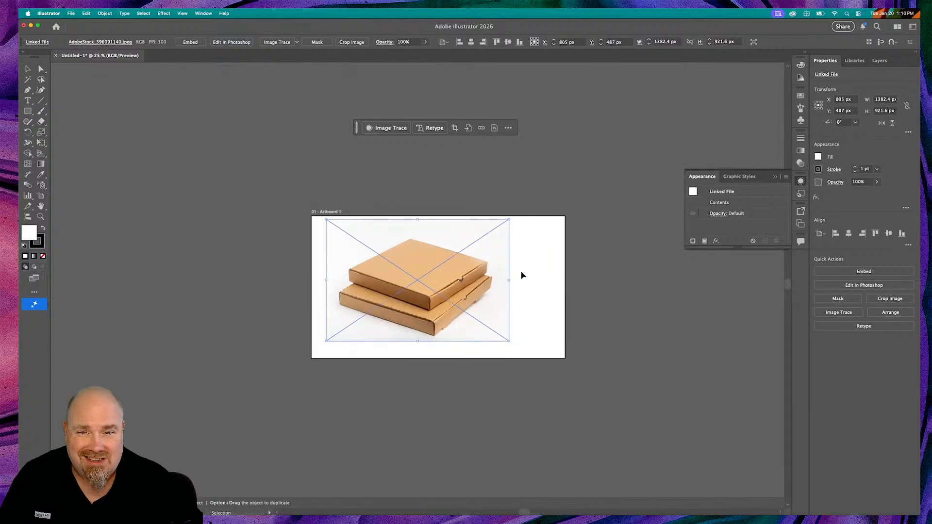
drag(460, 278, 338, 141)
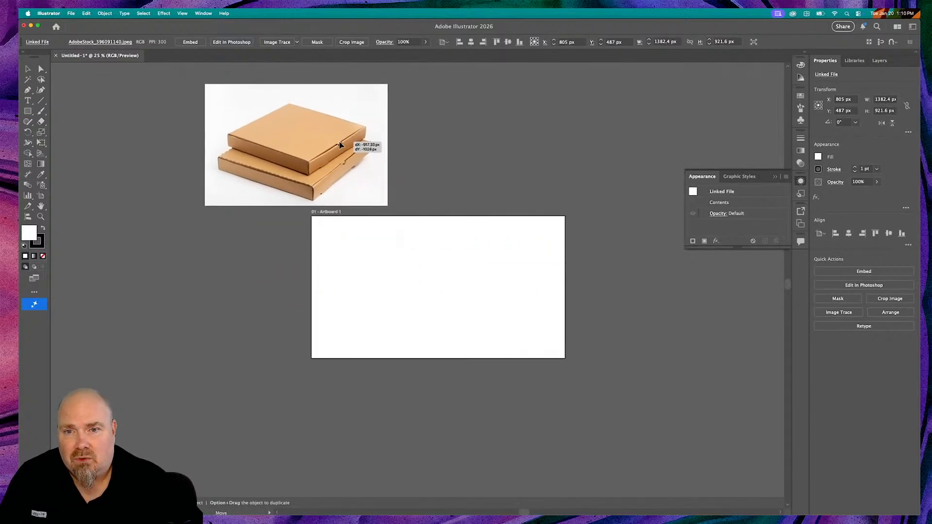
click(519, 161)
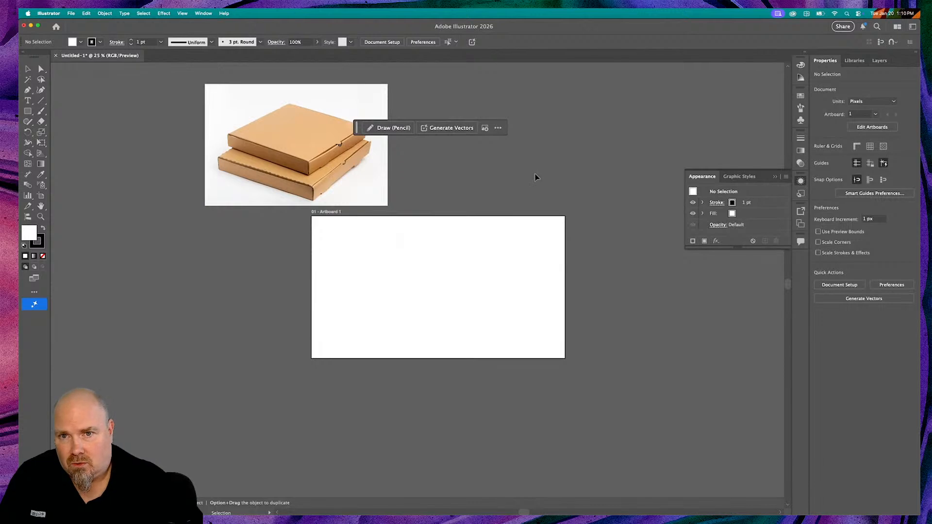
Switch to Chrome, open Adobe Stock in a new tab and search the free collection for "rubberhose".
mouse_move(386, 513)
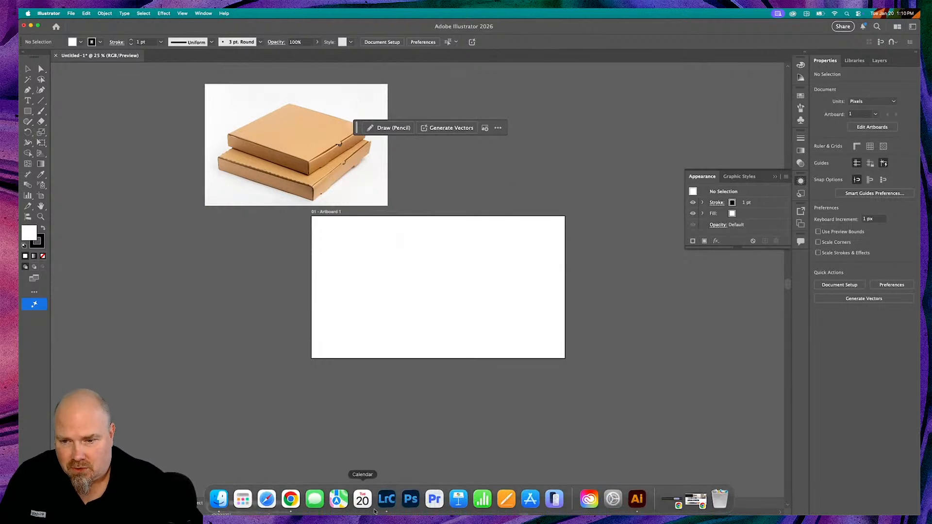
mouse_move(198, 514)
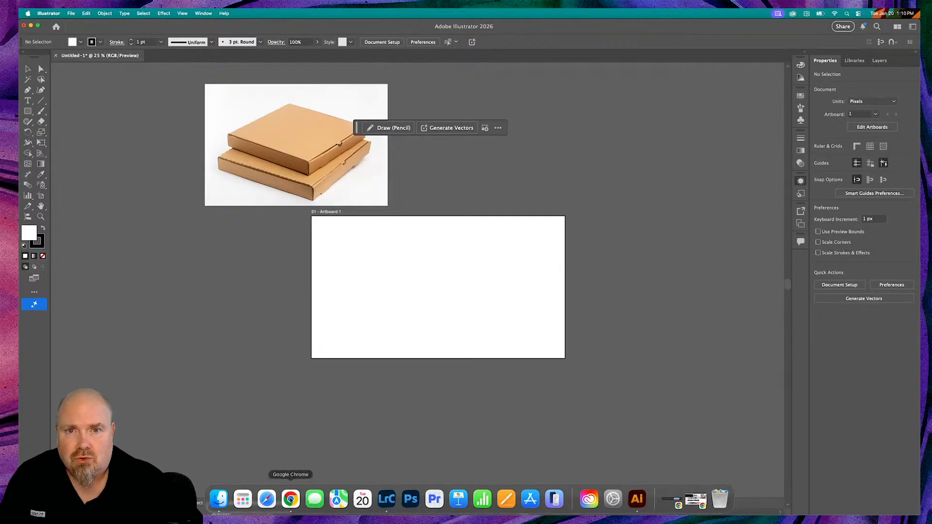
click(291, 500)
click(574, 26)
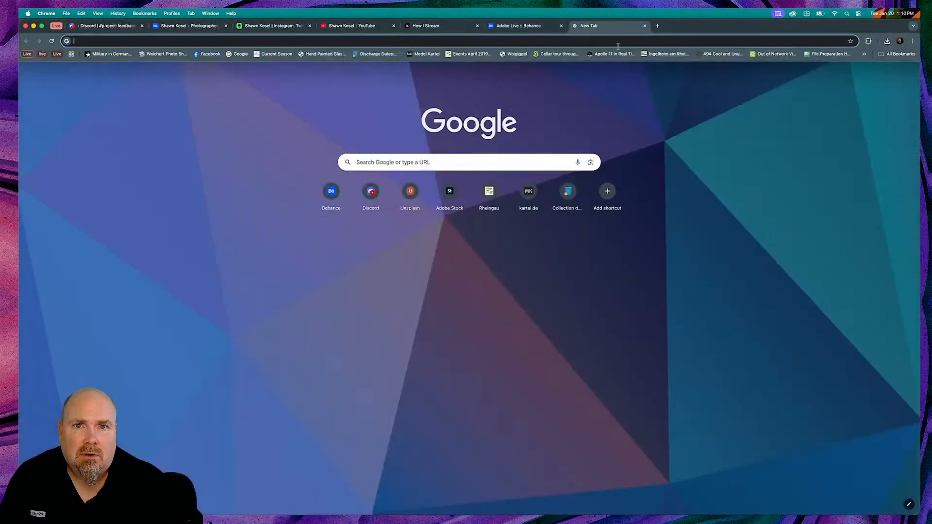
click(448, 190)
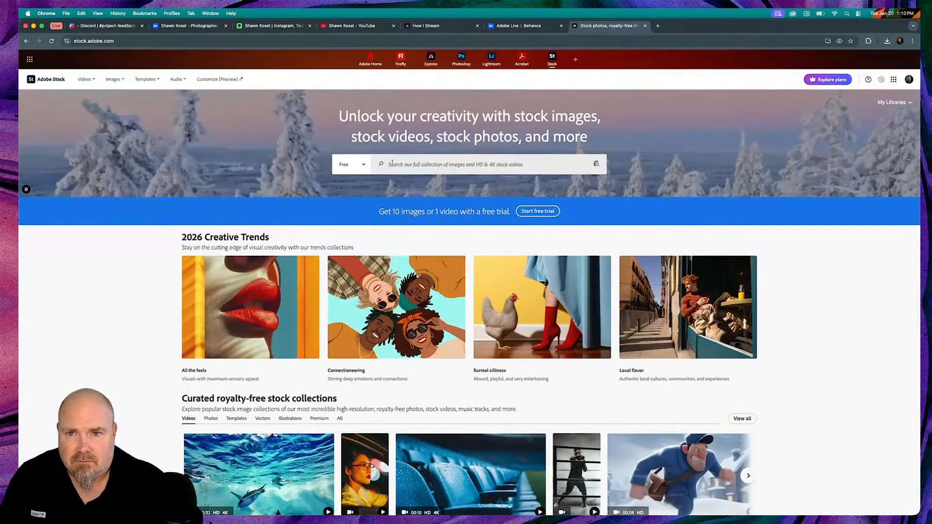
click(392, 164)
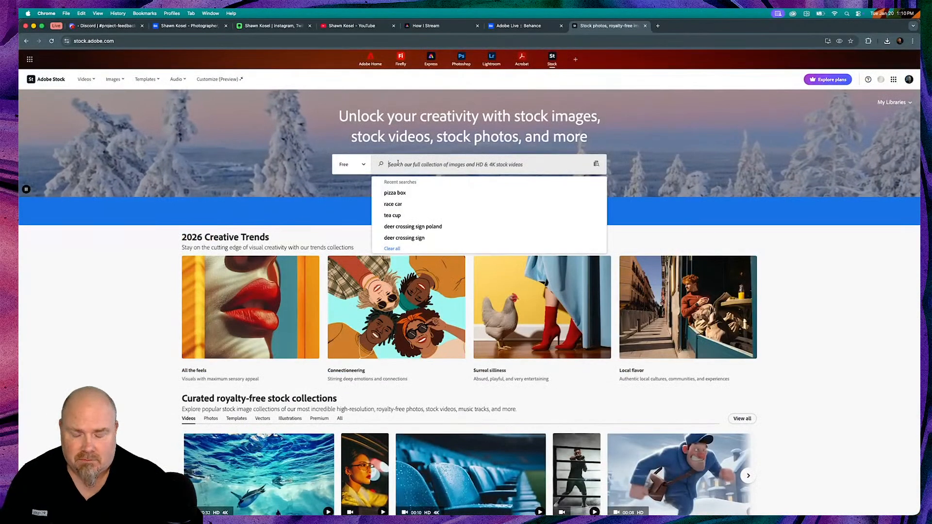
text(rubbe)
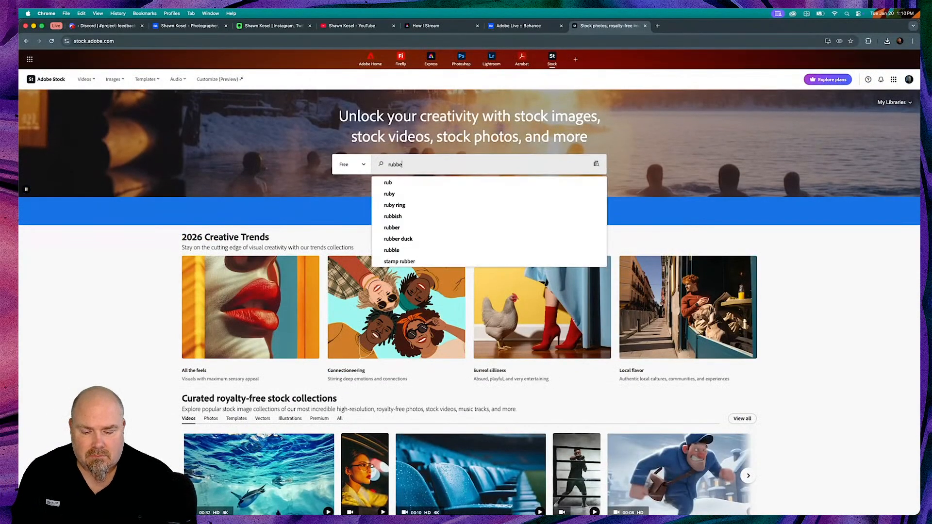
text(rhose)
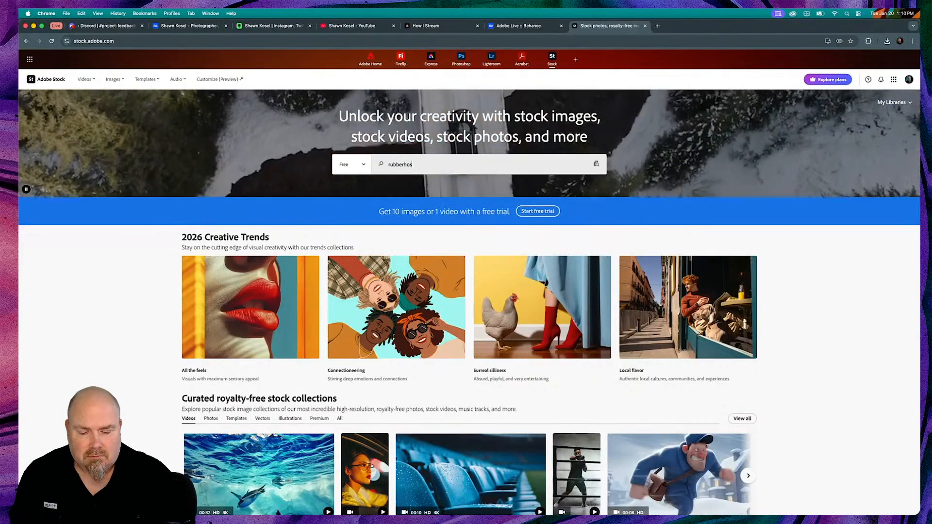
key(Return)
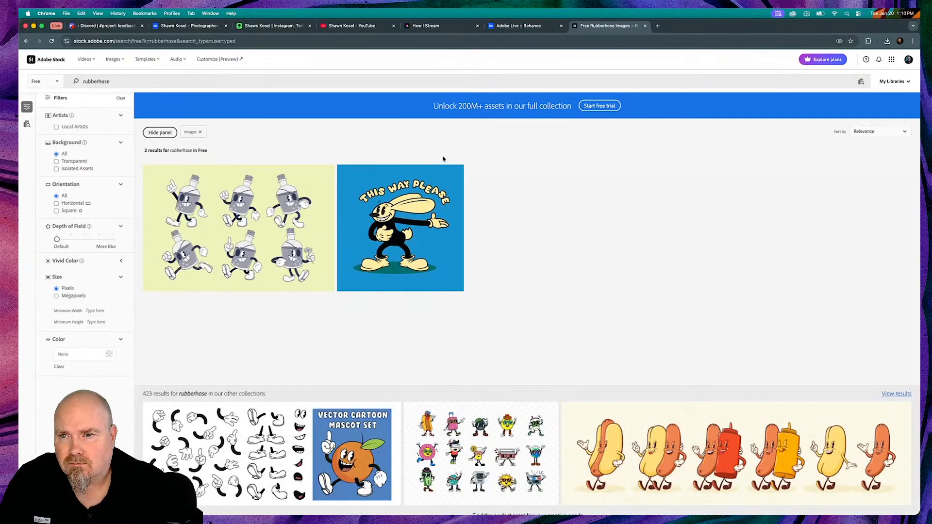
Open the vintage cartoon alcohol bottle mascot set and download it as Vector (AI/EPS/SVG).
click(247, 232)
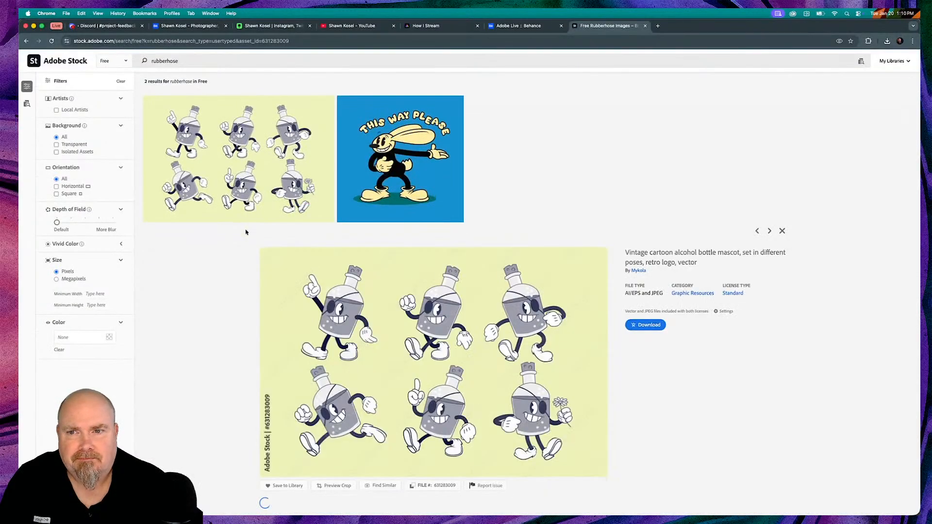
mouse_move(256, 199)
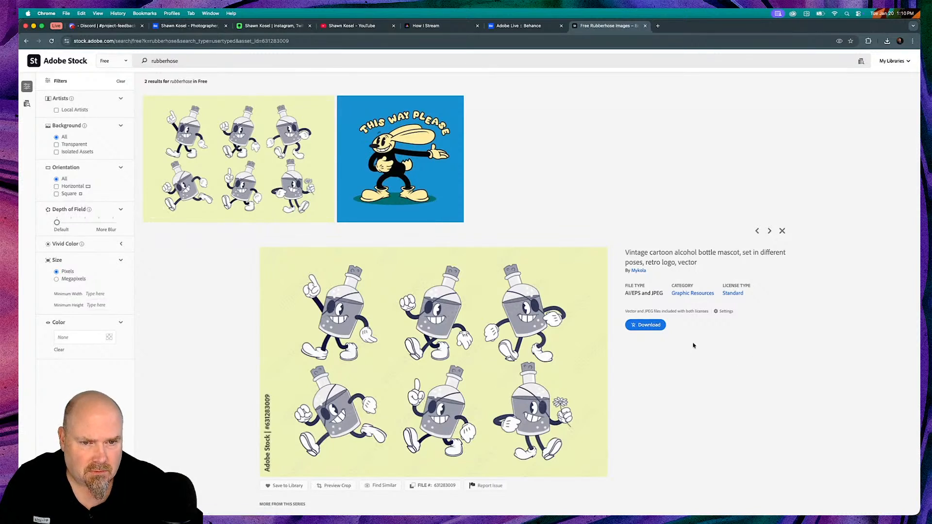
click(651, 326)
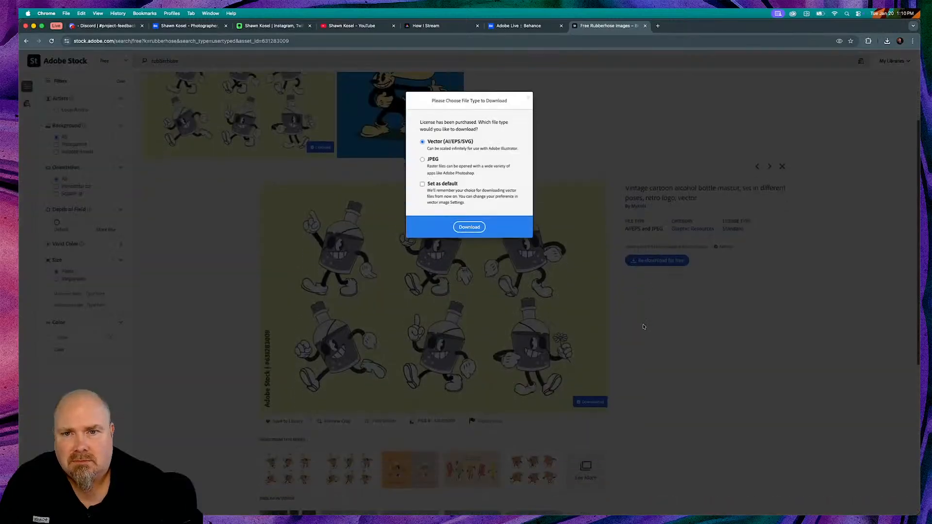
click(476, 228)
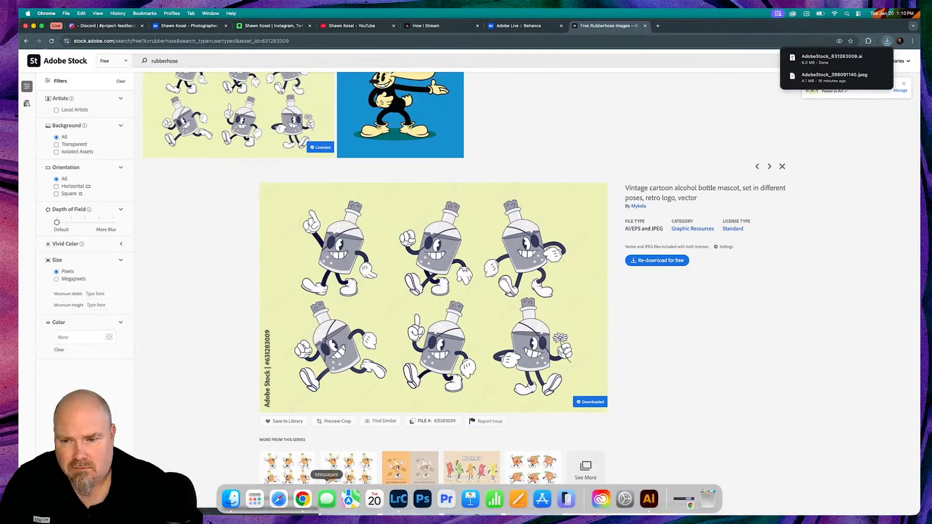
Open the downloaded AdobeStock_631283009.ai from the Downloads folder in Illustrator.
click(238, 501)
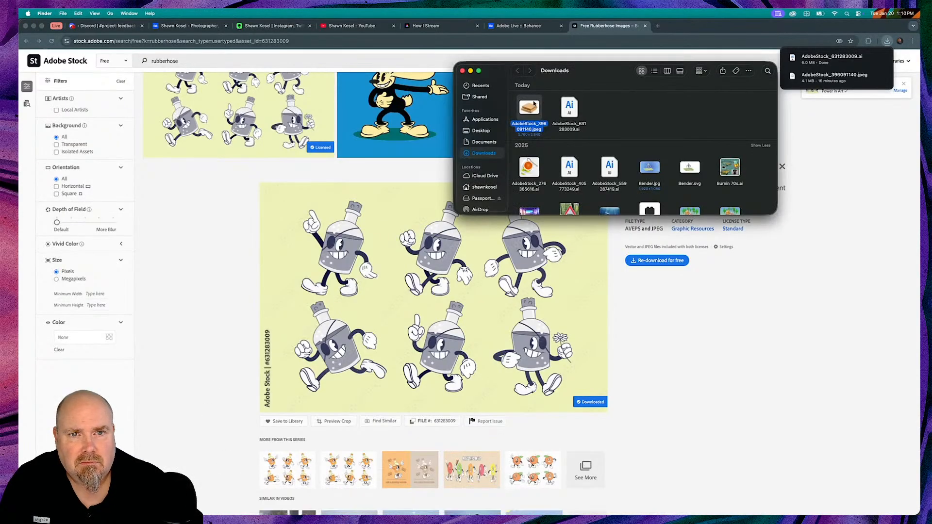
click(646, 111)
right_click(578, 111)
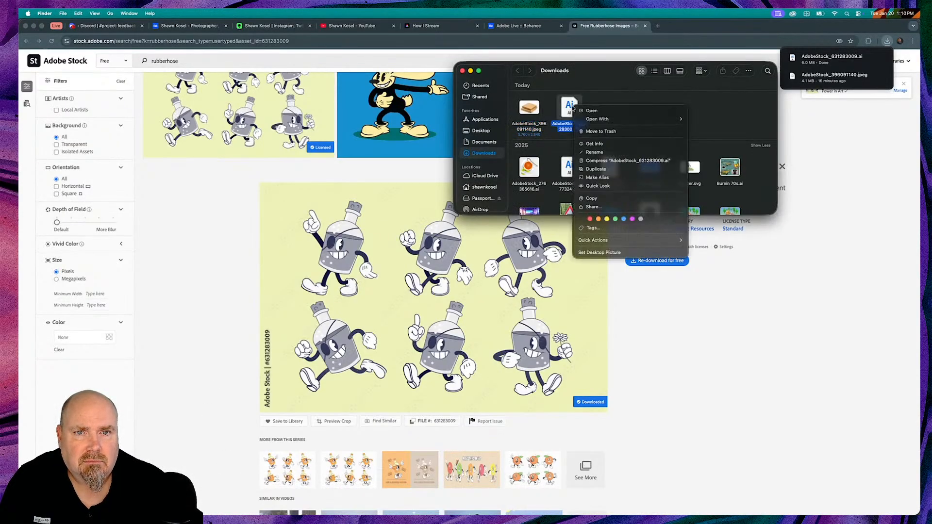
mouse_move(670, 119)
click(710, 131)
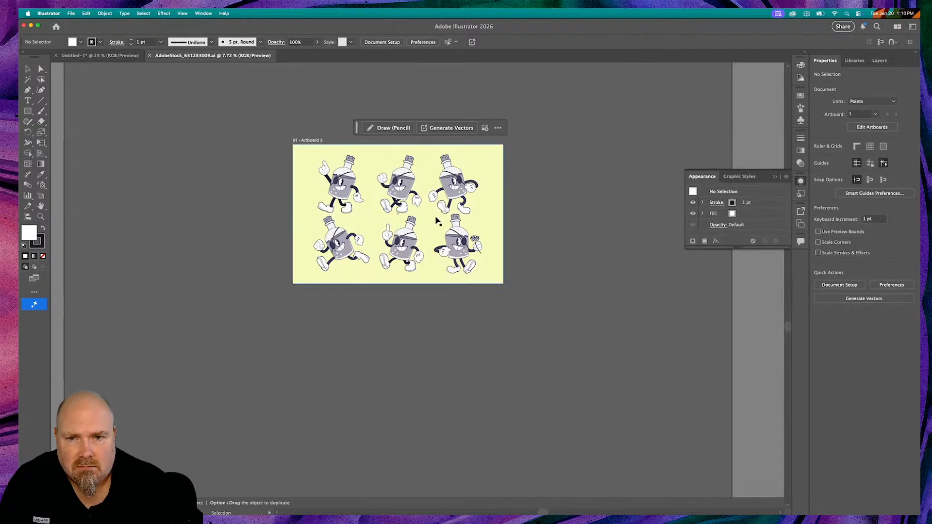
Ungroup the lower row of three bottle characters and deselect them.
click(403, 240)
click(857, 61)
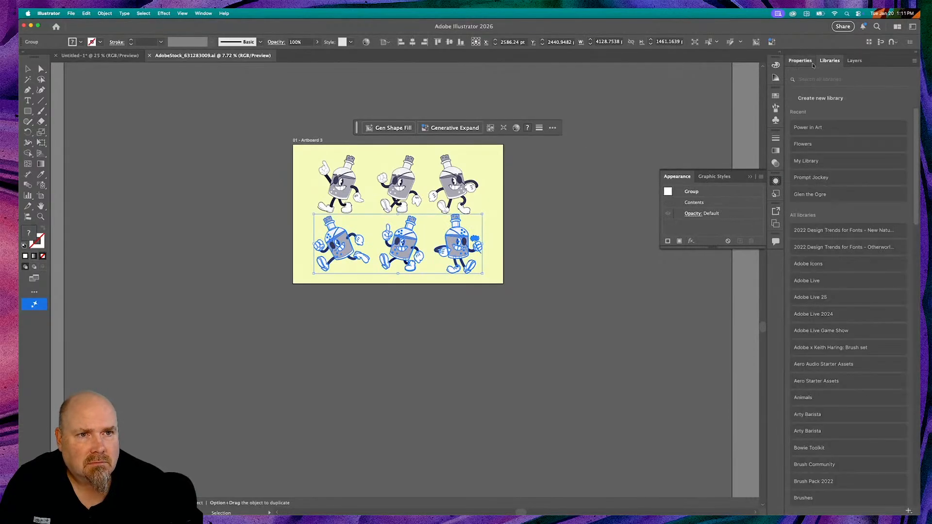
click(855, 61)
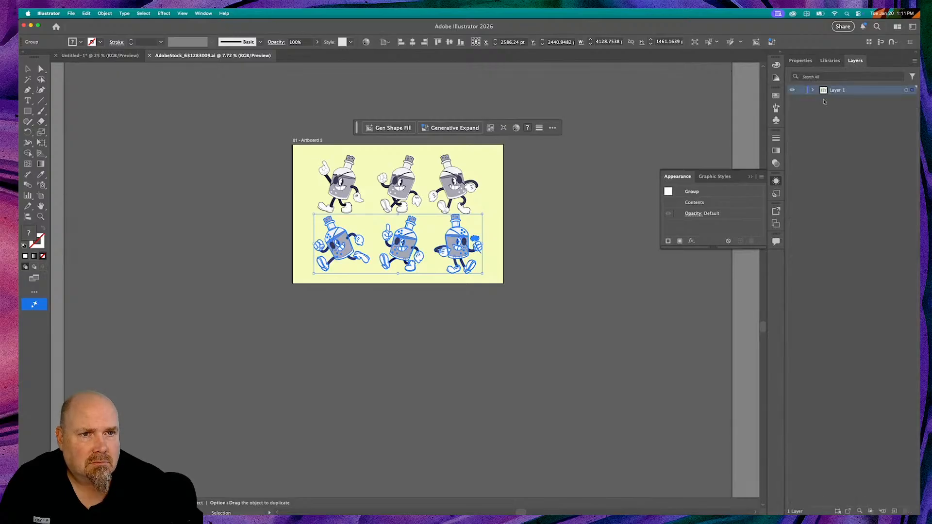
click(813, 91)
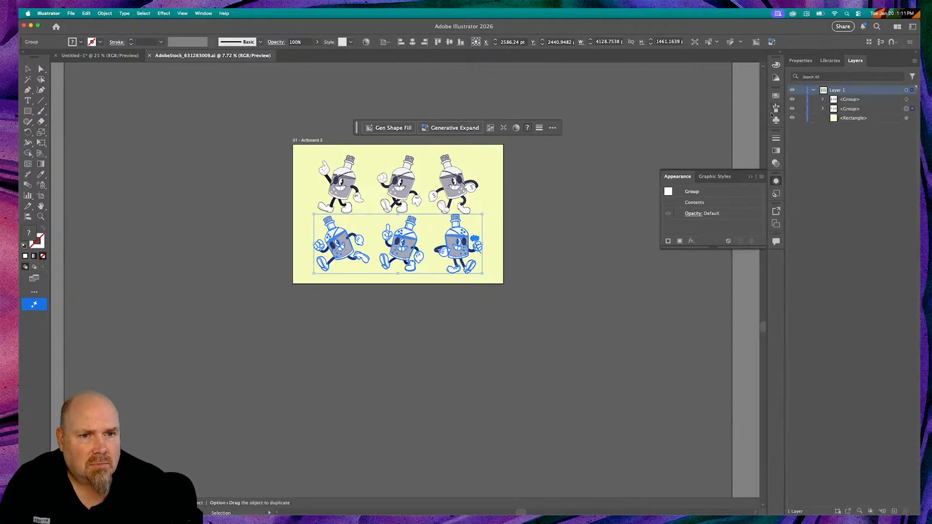
click(800, 61)
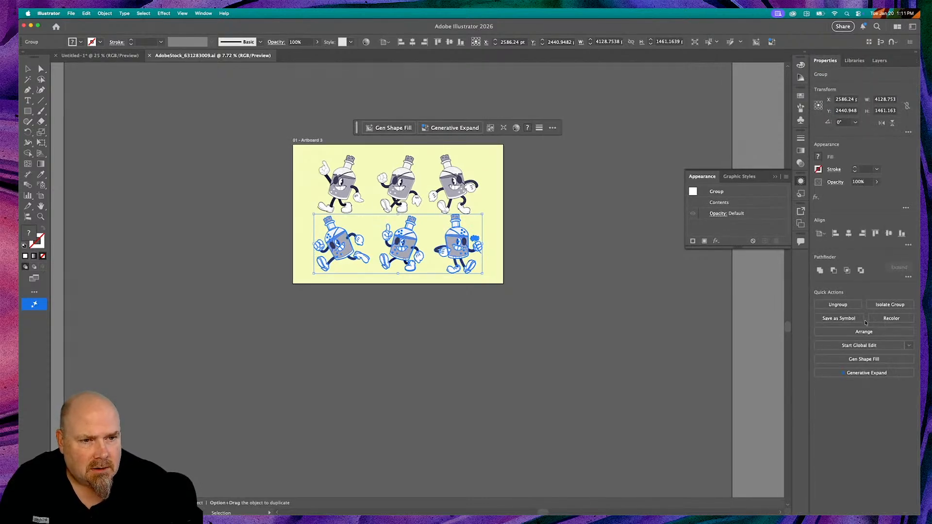
click(838, 305)
click(611, 313)
Copy the middle bottle character of the lower row and paste it into the Untitled-1 document.
key(super+equal)
key(super+equal)
key(super+equal)
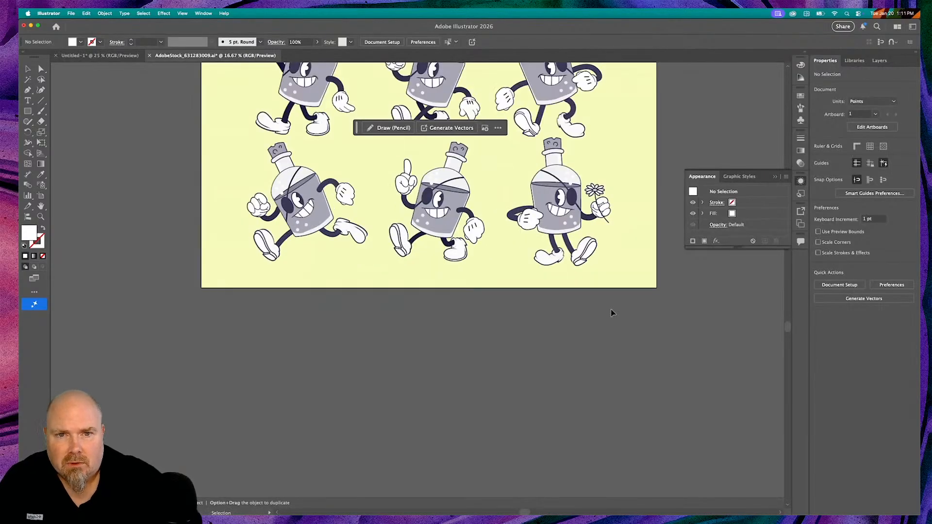
scroll(607, 313, up, 5)
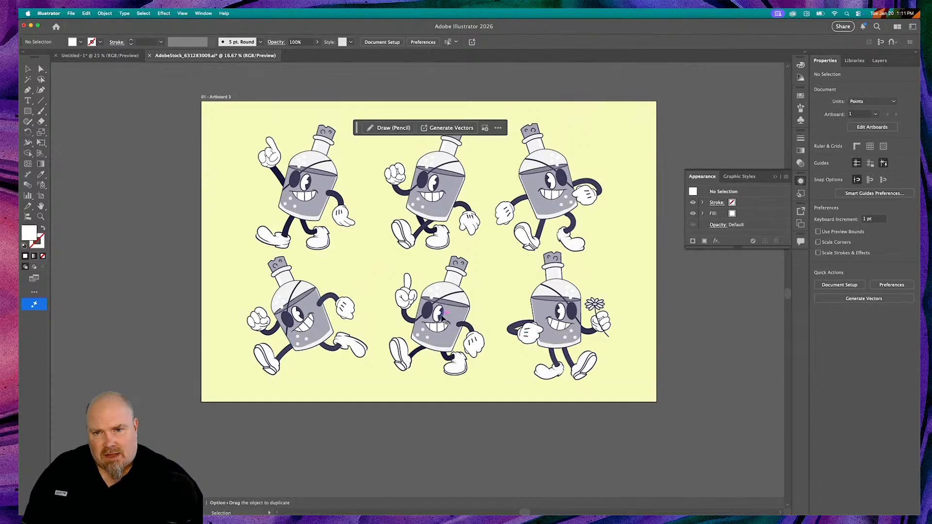
click(443, 318)
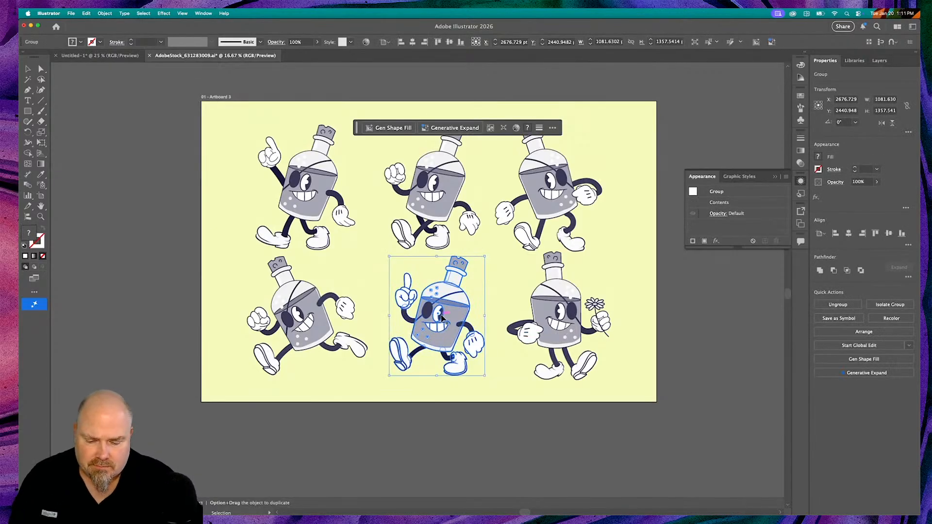
click(101, 55)
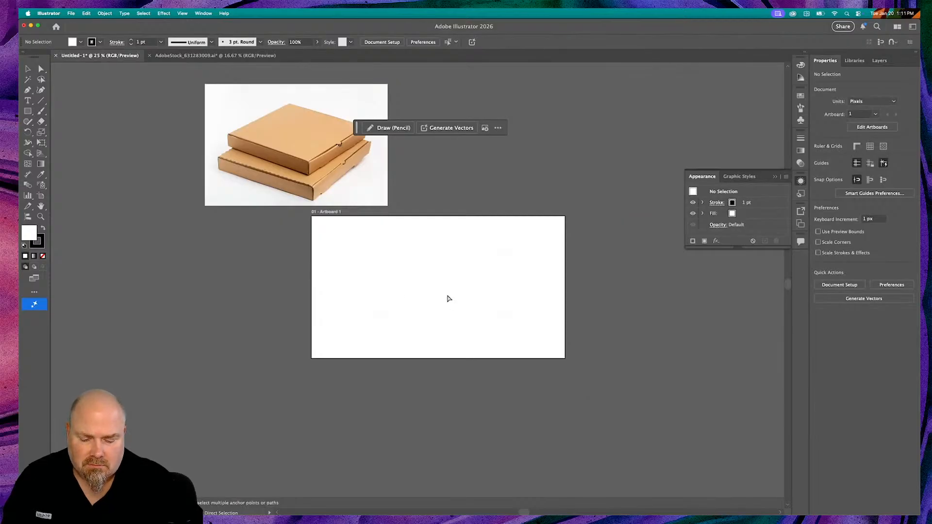
key(super+v)
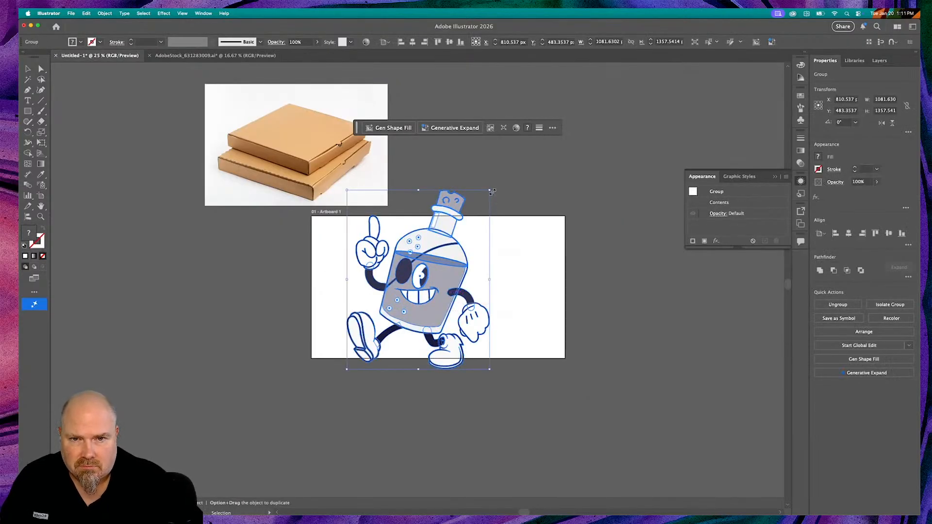
Scale the pasted character to about 680 x 854 px within the artboard and add a duplicate of about 344 x 432 px to its right.
drag(489, 191, 437, 248)
drag(408, 294, 431, 272)
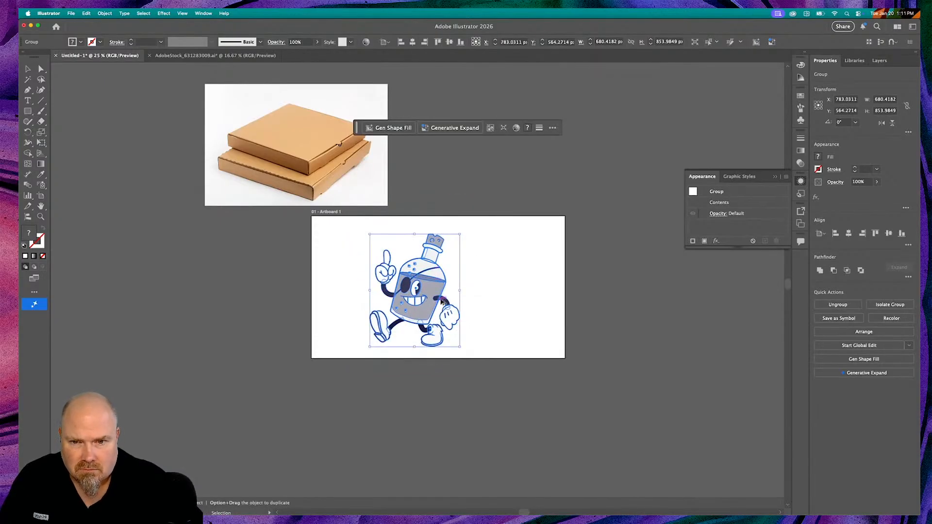
drag(434, 296, 537, 295)
drag(563, 230, 536, 268)
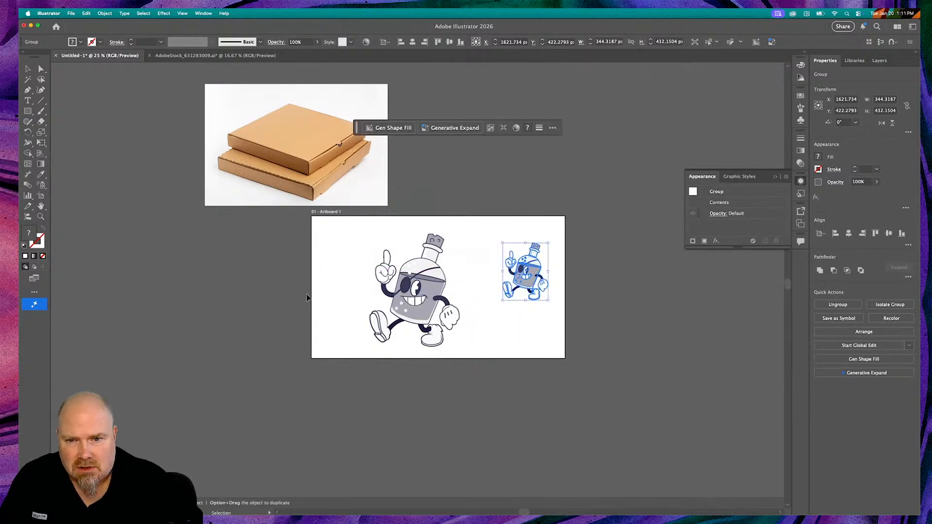
click(428, 290)
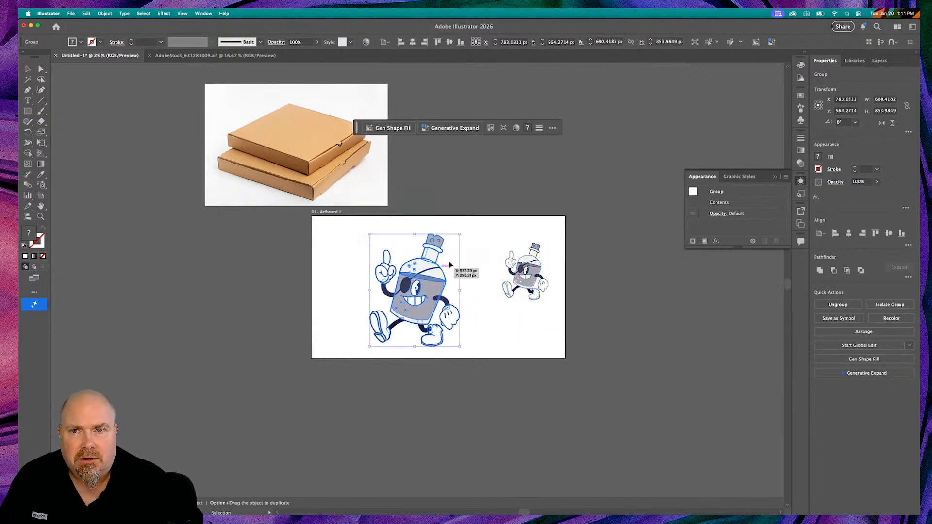
click(516, 128)
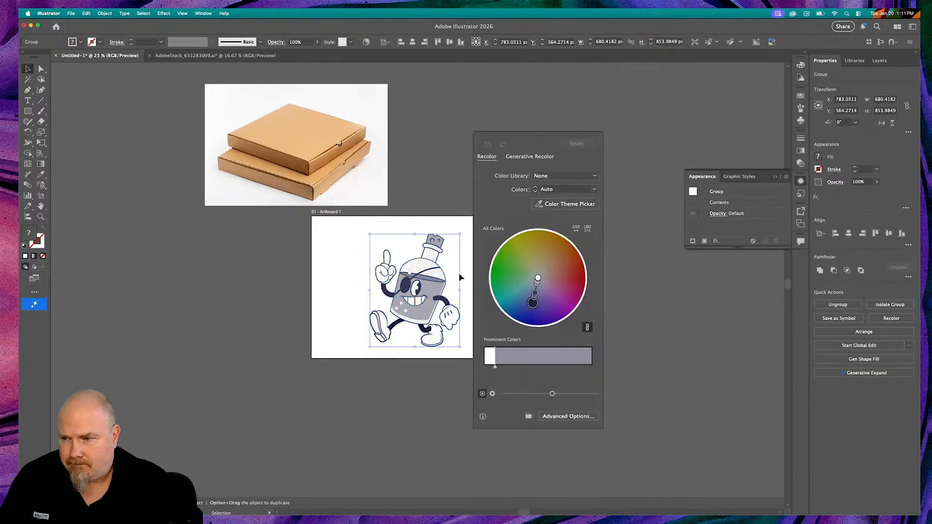
click(532, 158)
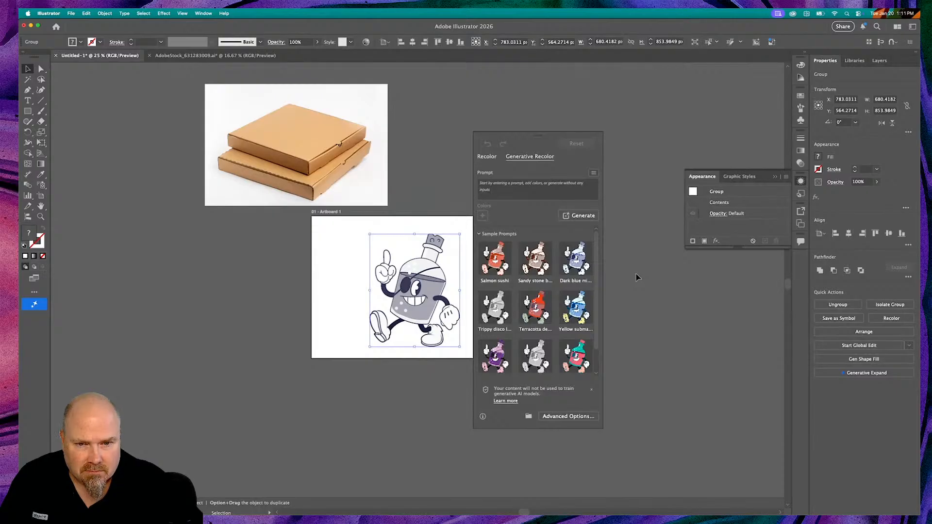
click(538, 301)
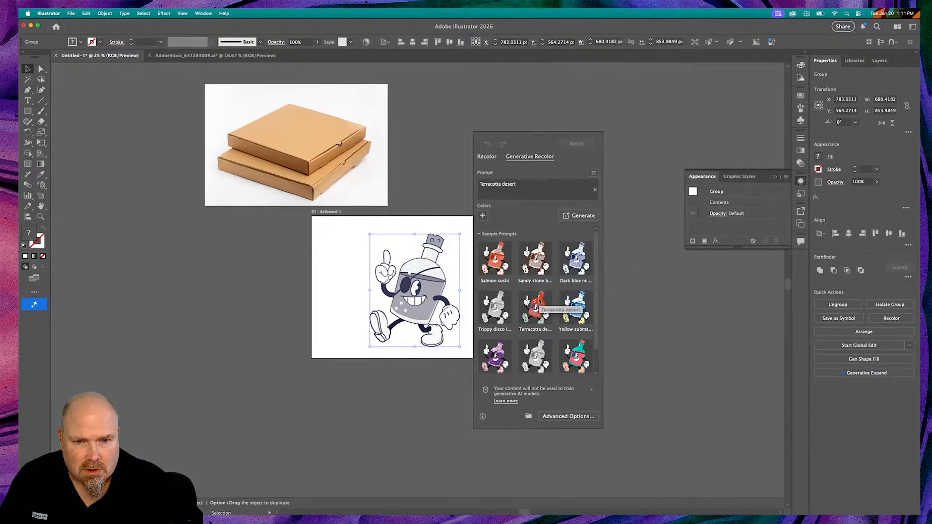
click(583, 359)
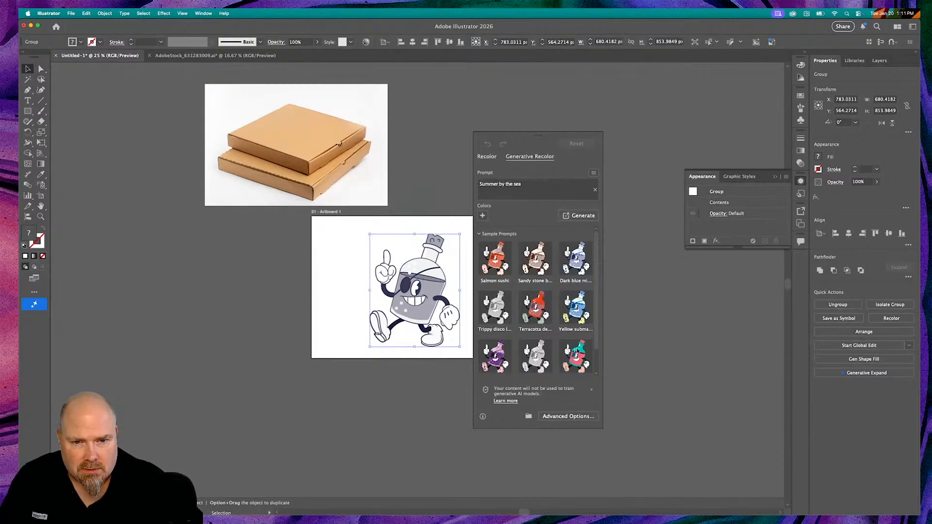
click(579, 216)
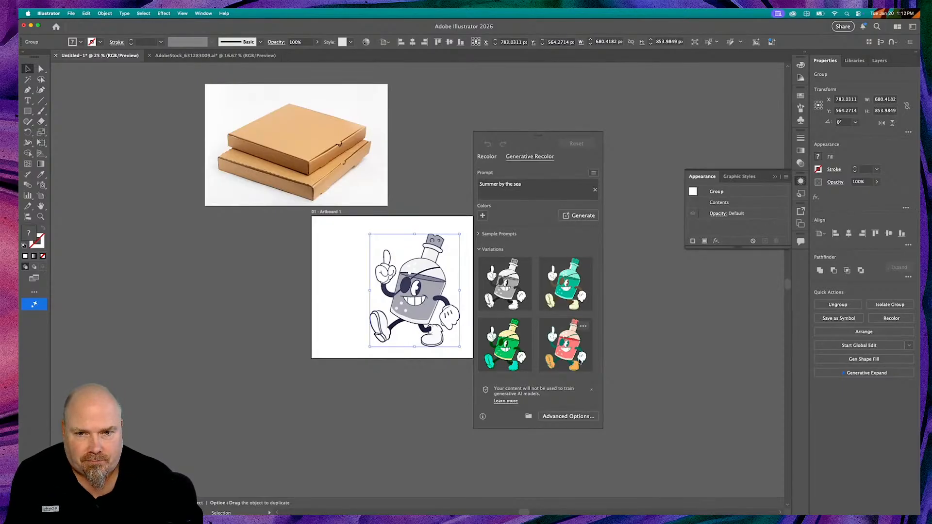
click(615, 238)
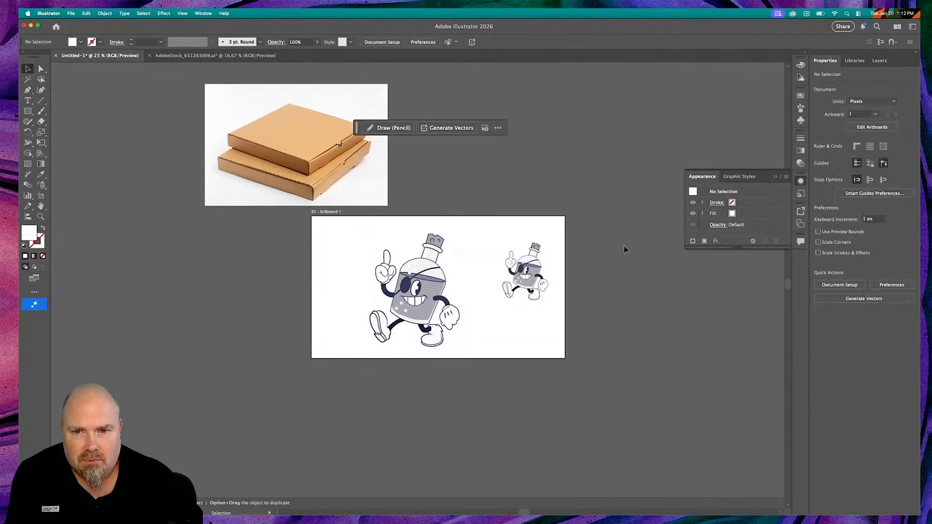
Recolor the large bottle character with Generative Recolor, using the "Summer by the sea" sample prompt and the teal variation with pale yellow shoes.
click(421, 287)
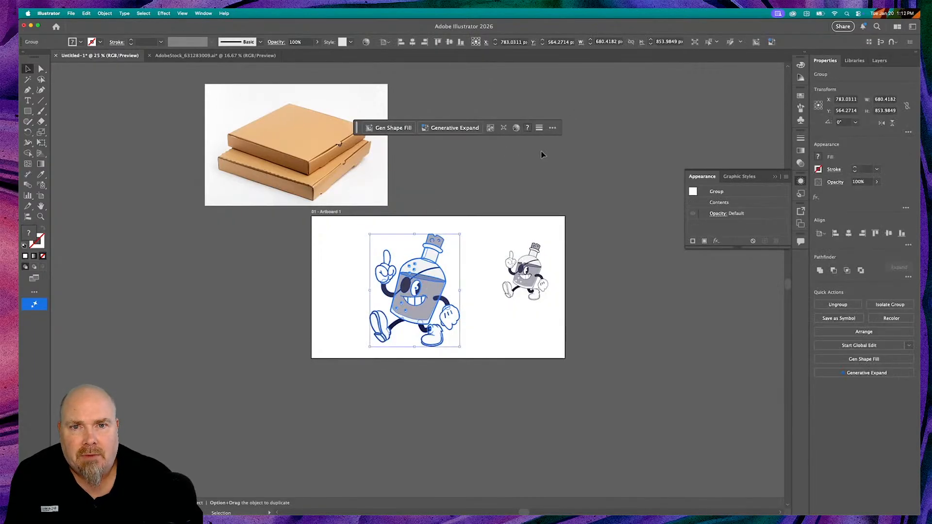
click(516, 127)
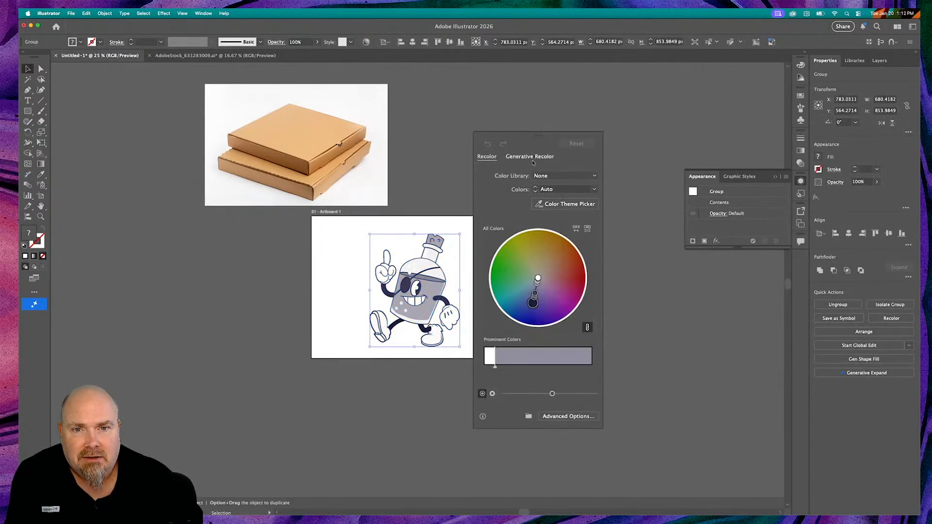
click(532, 158)
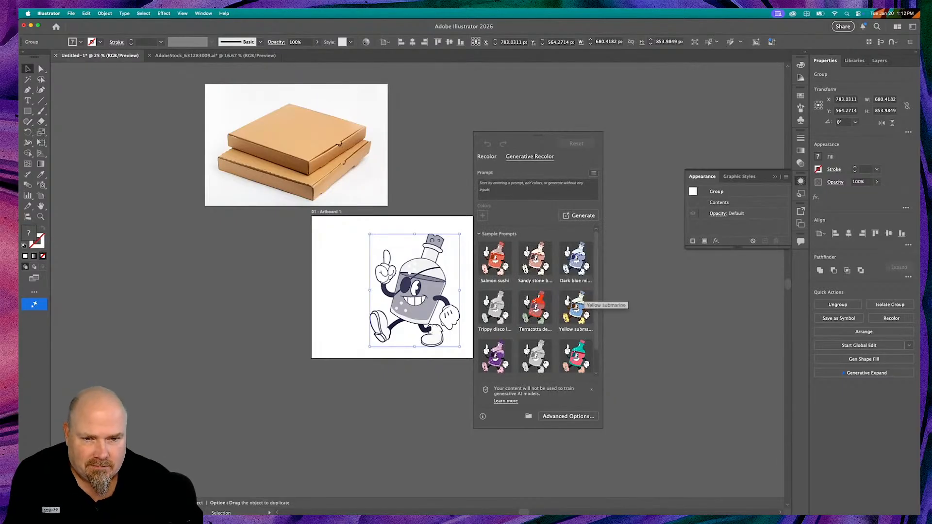
scroll(568, 297, down, 1)
click(586, 336)
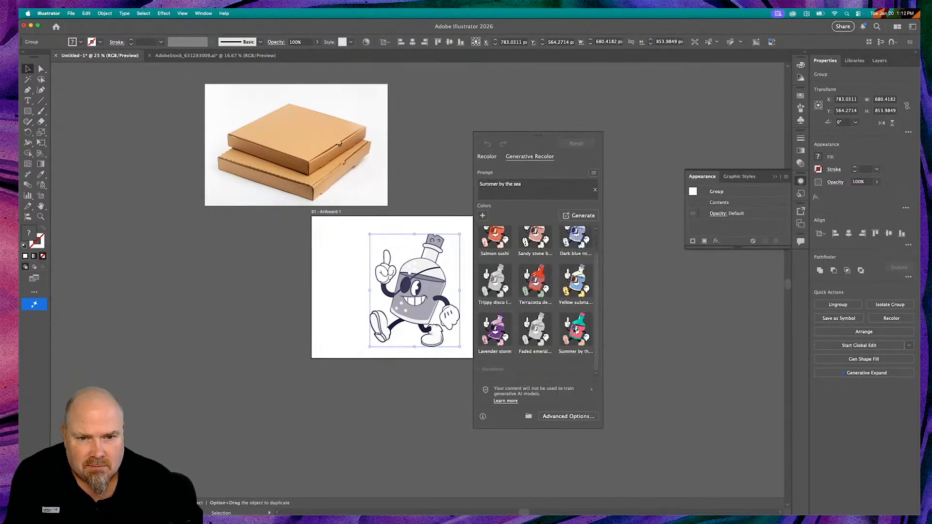
click(579, 216)
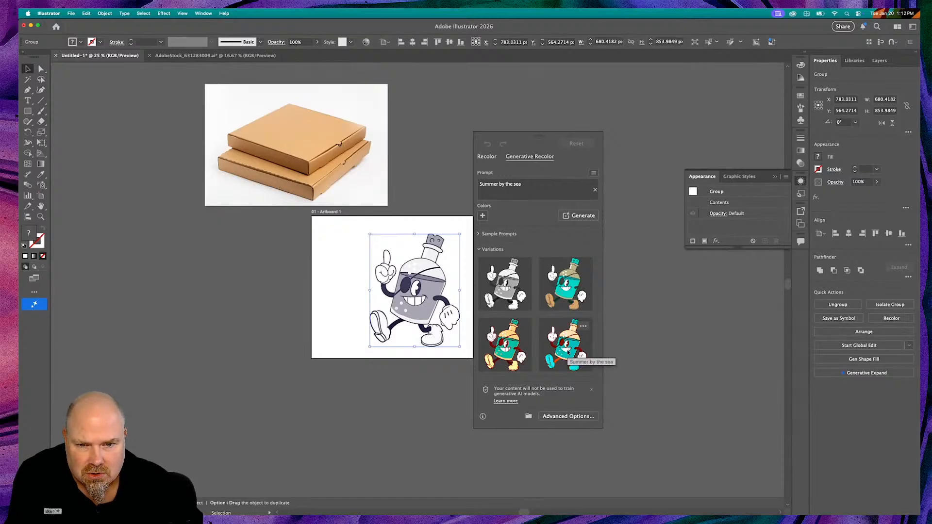
click(516, 346)
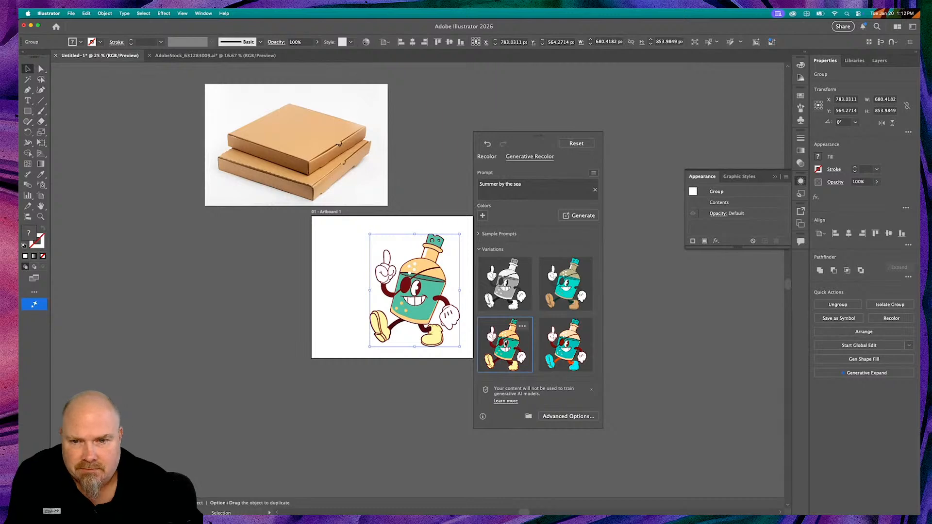
click(317, 305)
Examine the recolored bottle character up close and select it.
scroll(318, 306, left, 1)
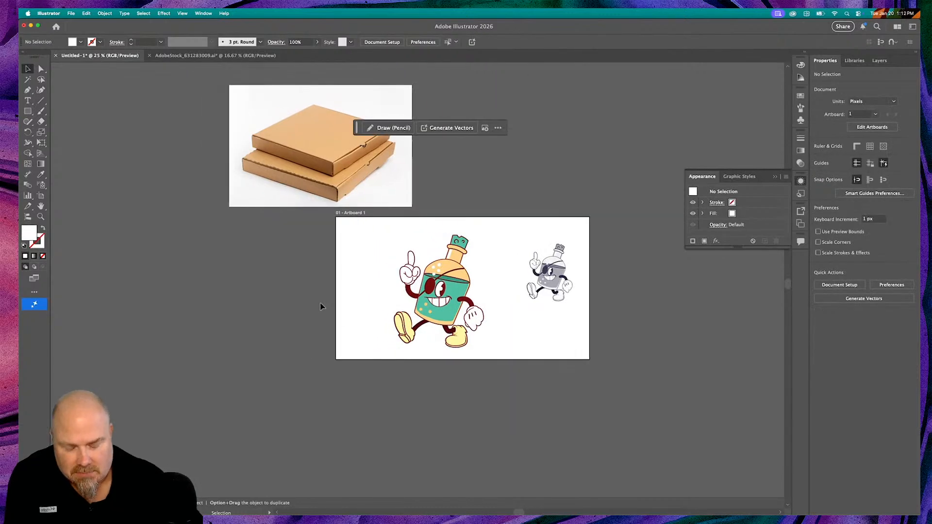
key(super+equal)
key(super+equal)
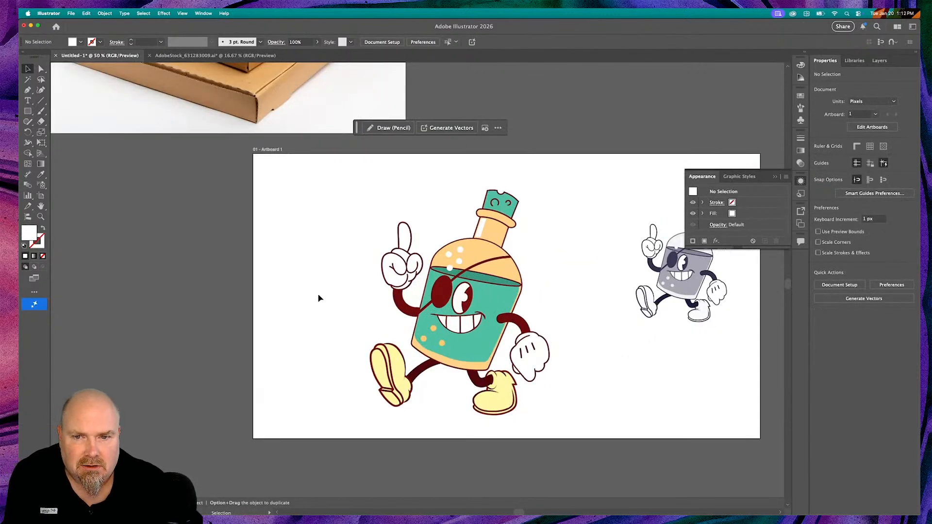
scroll(319, 298, up, 3)
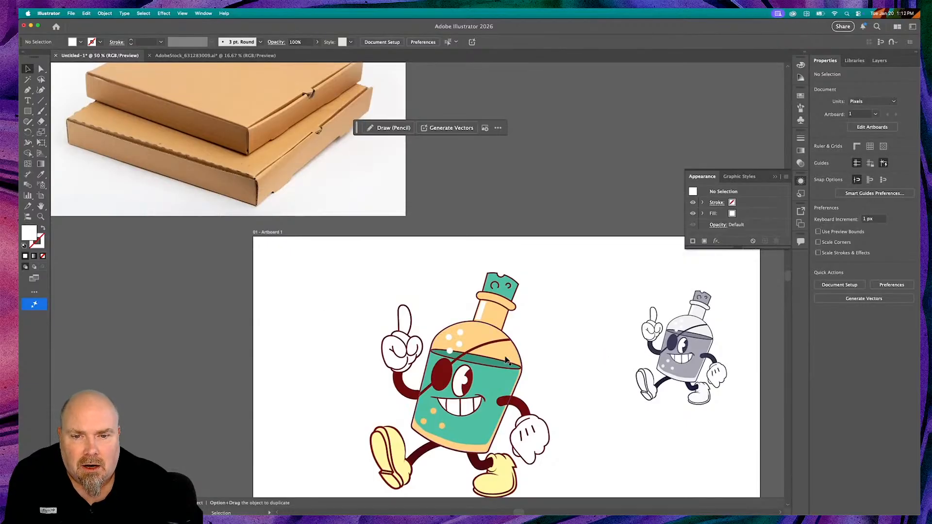
click(483, 382)
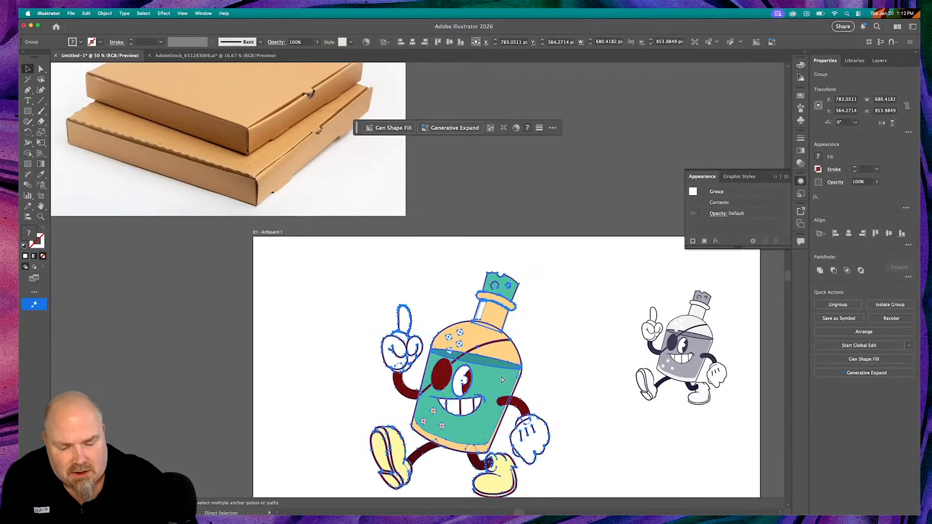
key(super+minus)
key(super+minus)
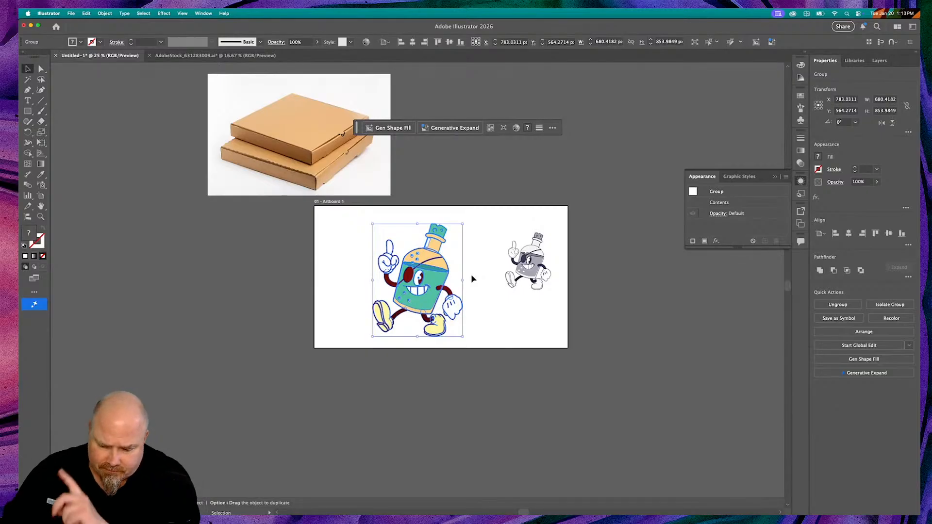
key(super+Tab)
key(super+Tab)
key(super+Tab)
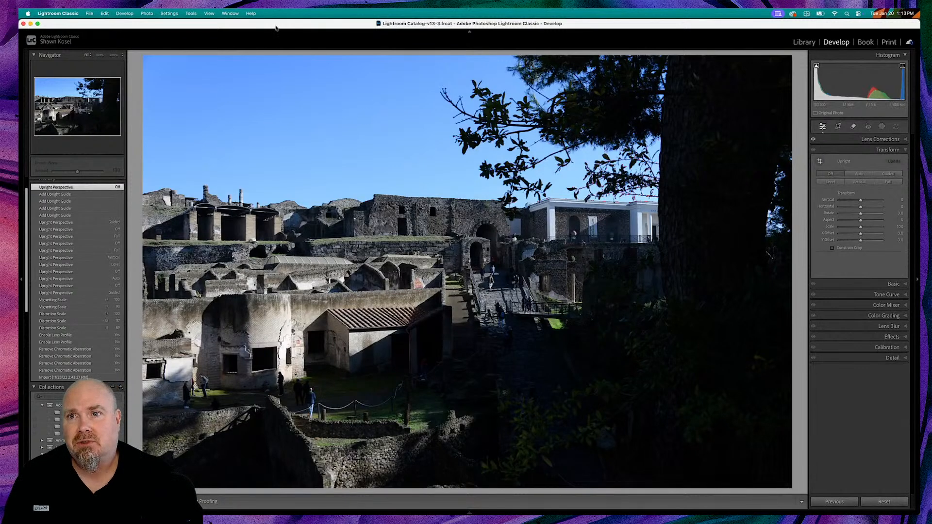
key(super+Tab)
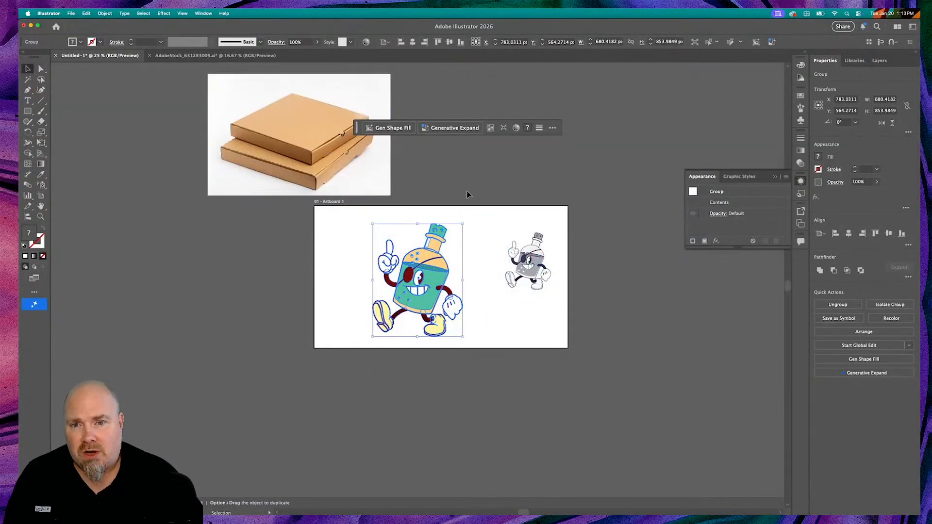
scroll(488, 169, up, 3)
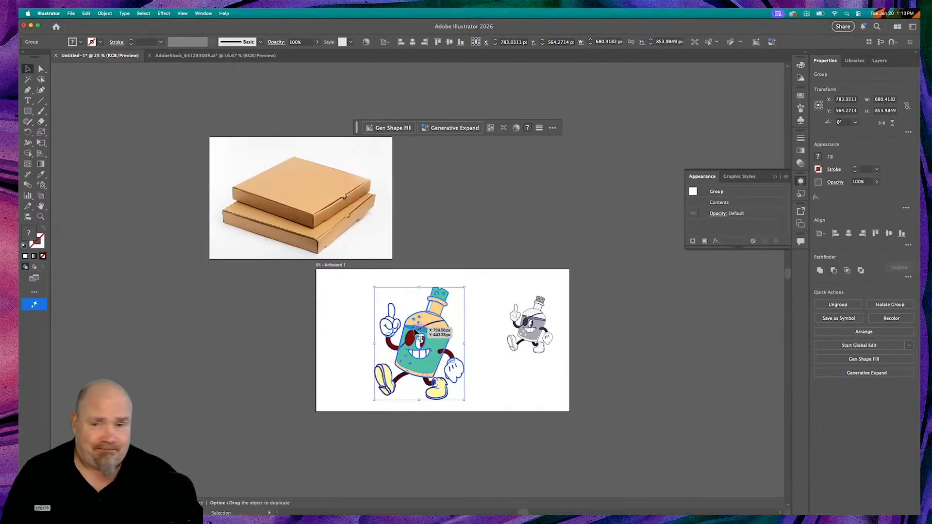
Duplicate the recolored bottle character onto the pizza box photo, scale the copy to about 378 x 475 px and place it over the lid.
drag(415, 332, 294, 192)
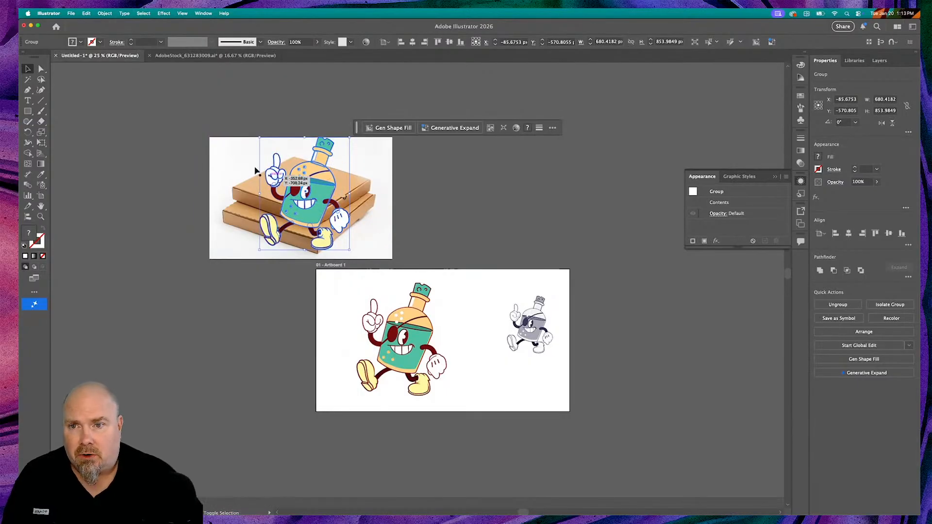
drag(260, 139, 299, 187)
drag(343, 220, 320, 185)
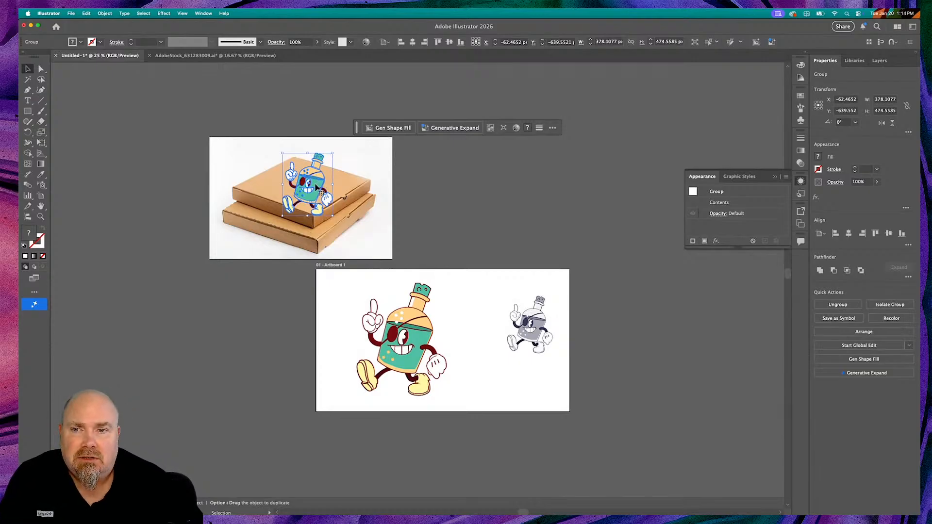
click(178, 185)
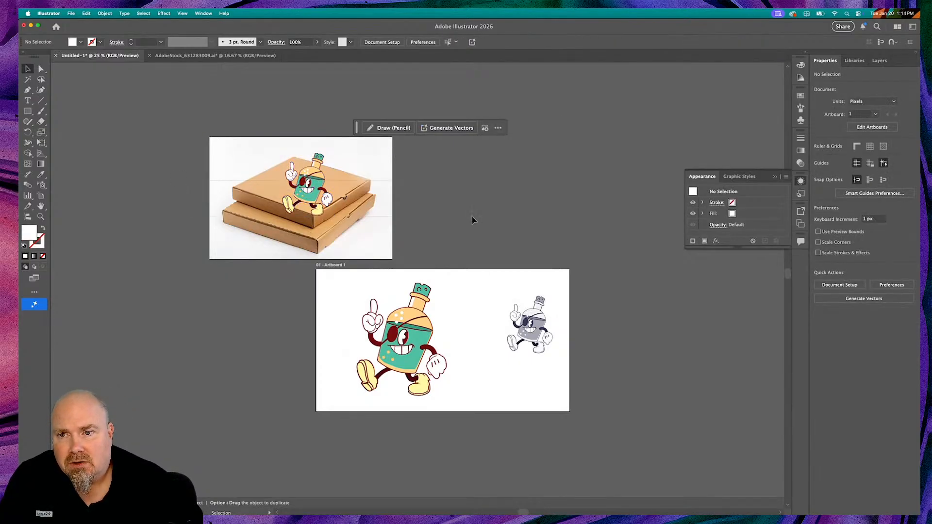
Select the small colored character together with the pizza box photo and create a mockup from them.
drag(472, 216, 469, 217)
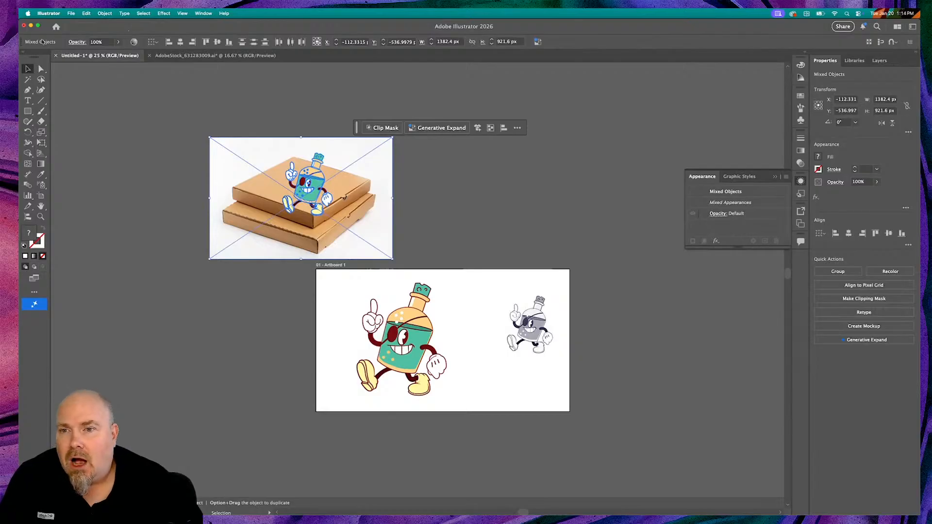
click(105, 13)
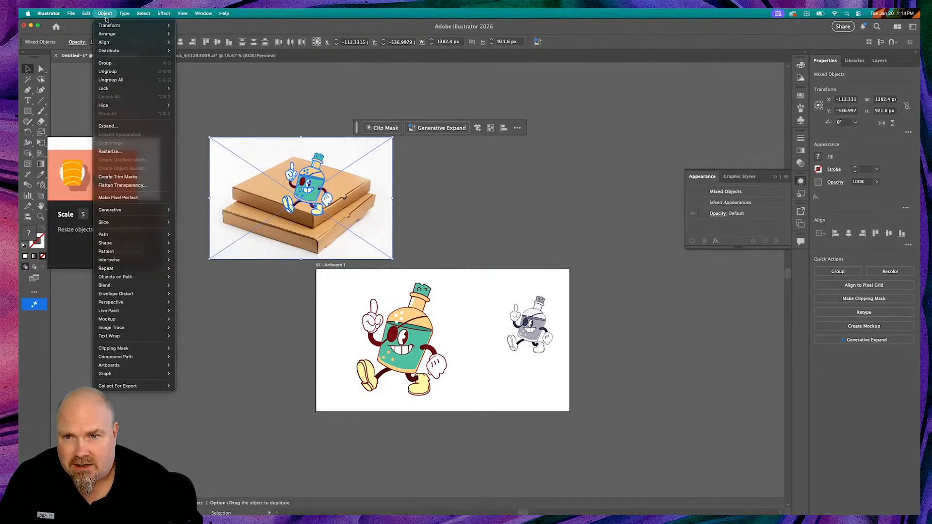
mouse_move(135, 339)
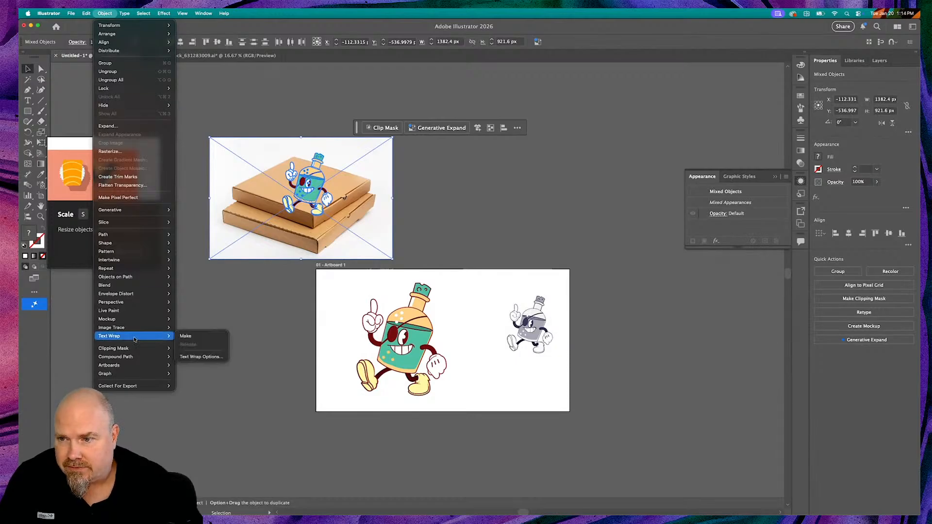
mouse_move(146, 319)
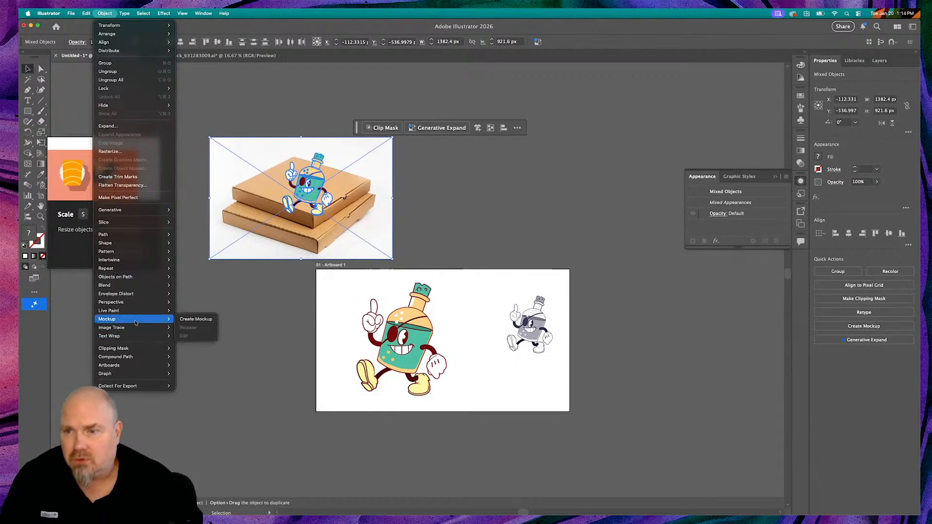
click(203, 319)
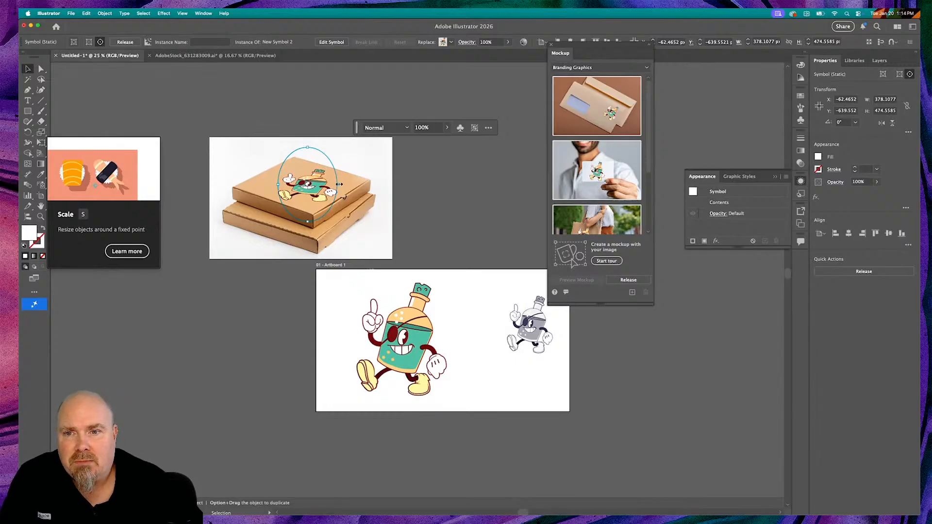
Rotate the mockup artwork sideways and position it near the middle of the upper pizza box lid.
drag(343, 184, 316, 188)
key(super+equal)
key(super+equal)
key(super+equal)
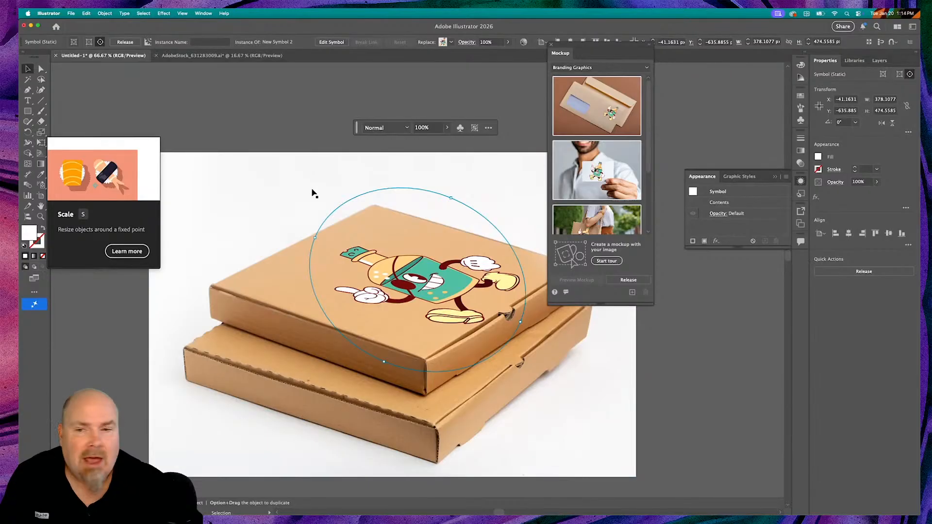
drag(446, 286, 422, 284)
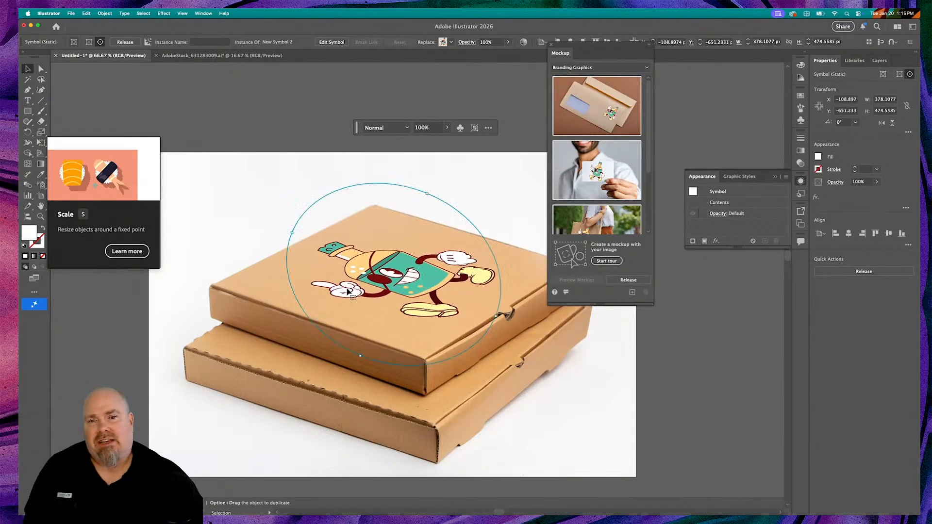
click(269, 214)
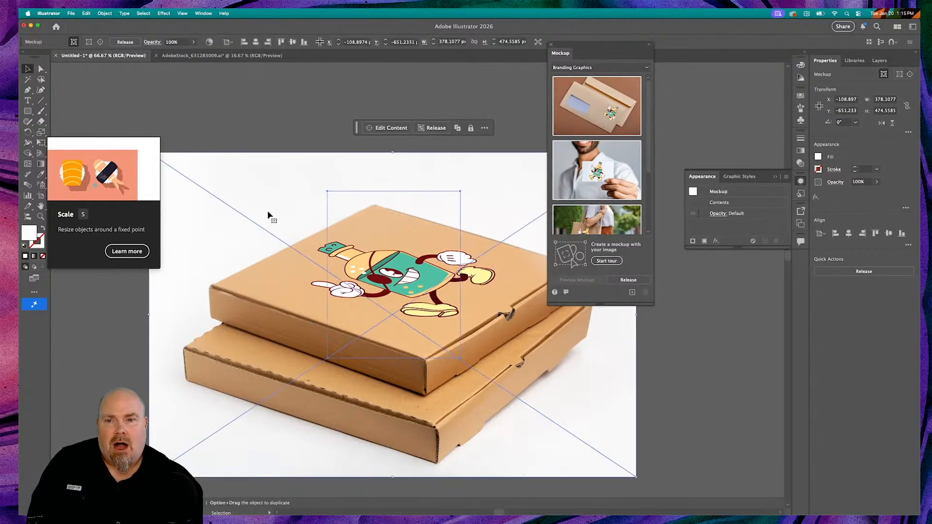
click(292, 126)
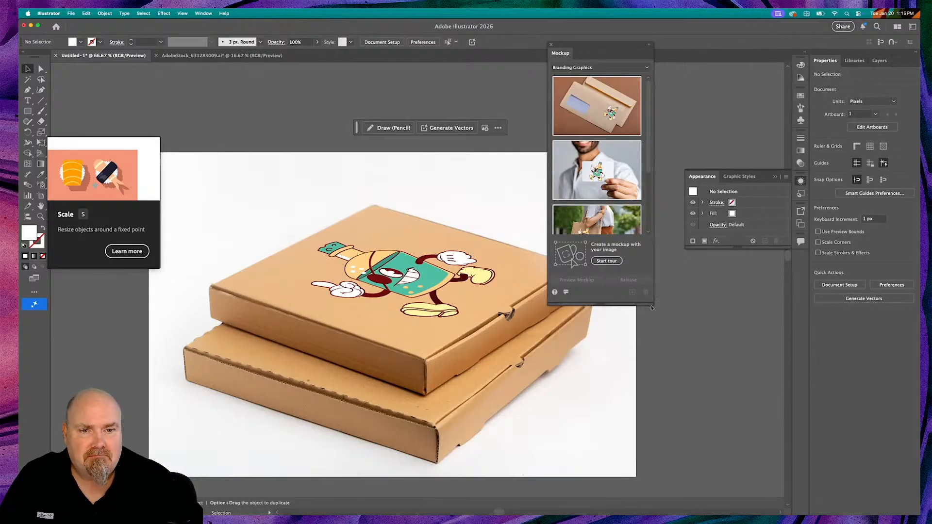
Enlarge the mockup template list and examine the character previews on the Branding Graphics and Apparel templates.
drag(653, 305, 670, 422)
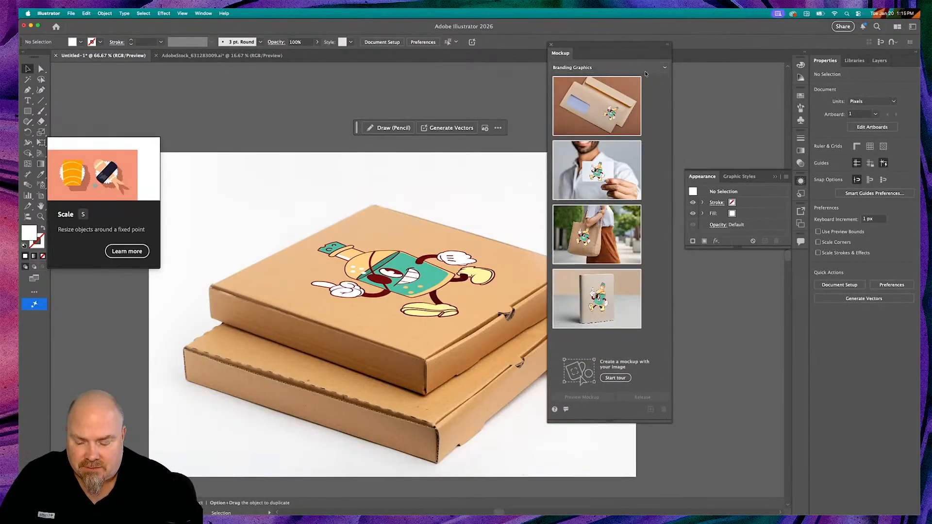
mouse_move(605, 117)
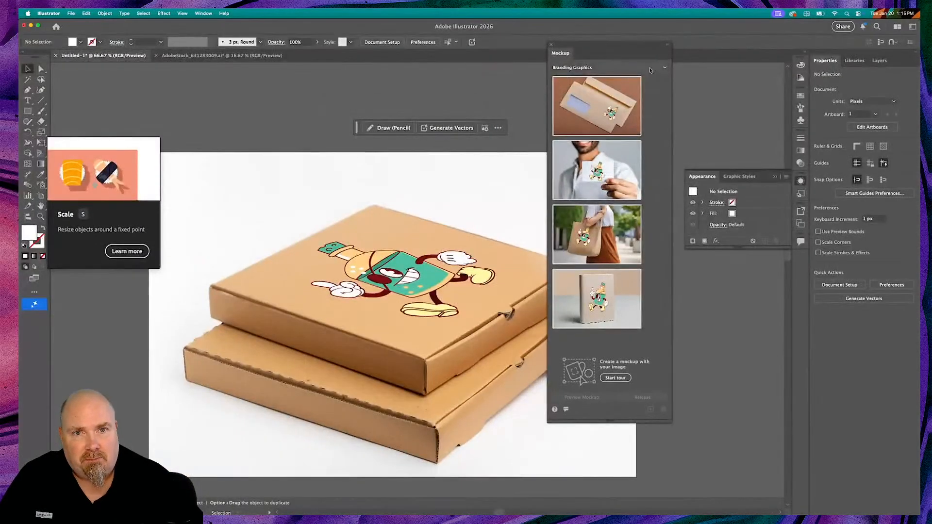
click(665, 68)
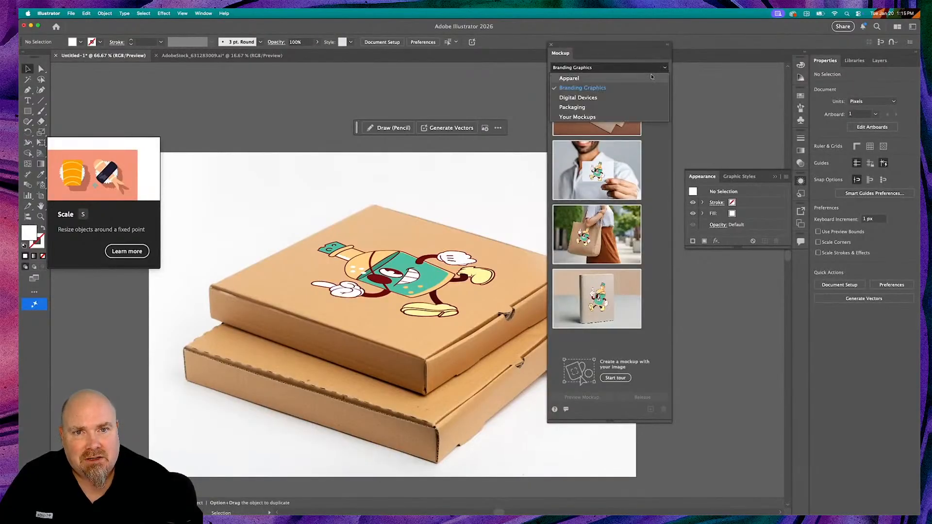
click(653, 79)
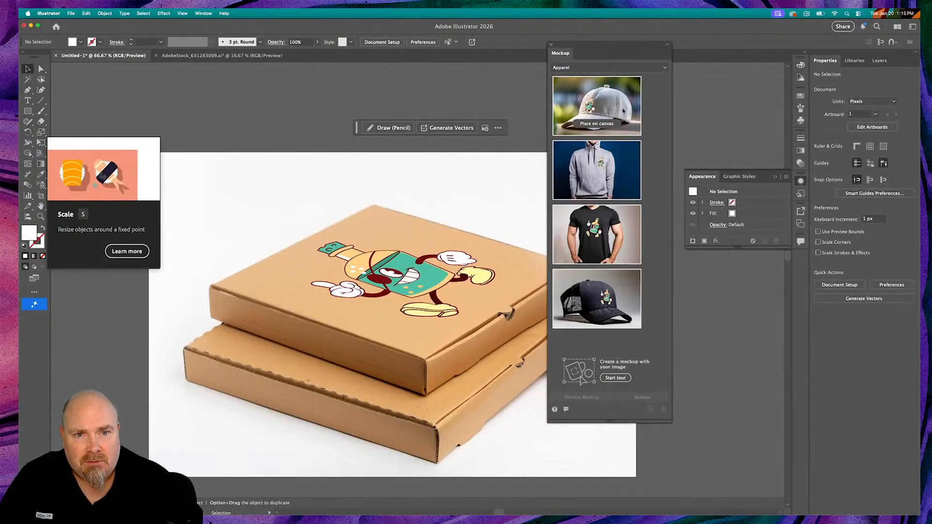
click(596, 123)
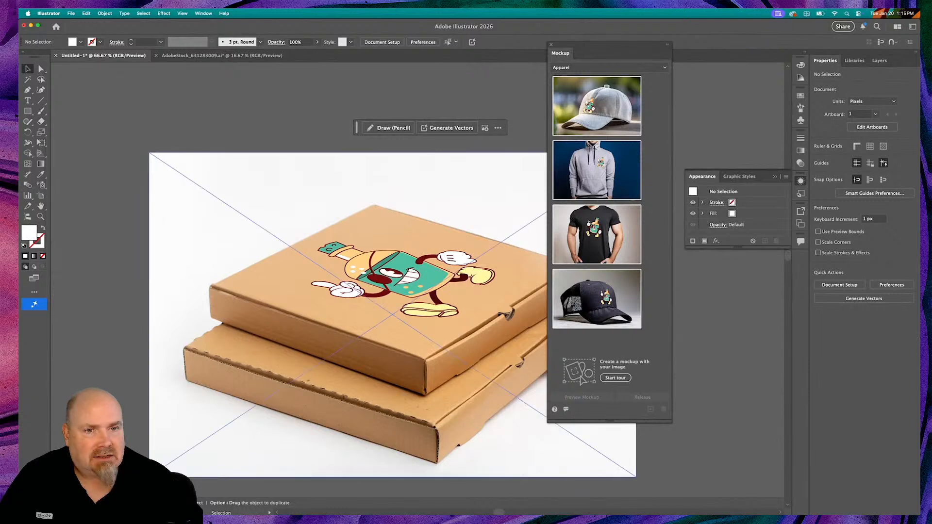
key(super+Tab)
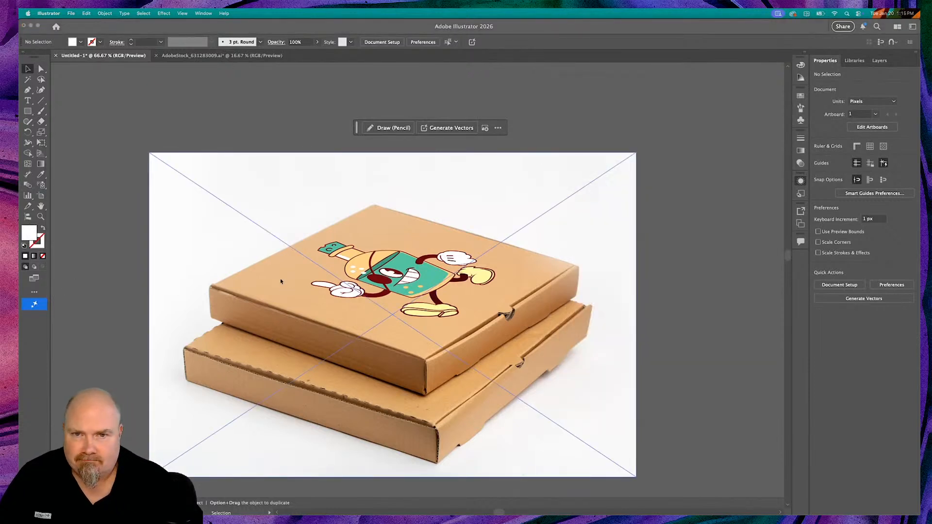
key(super+Tab)
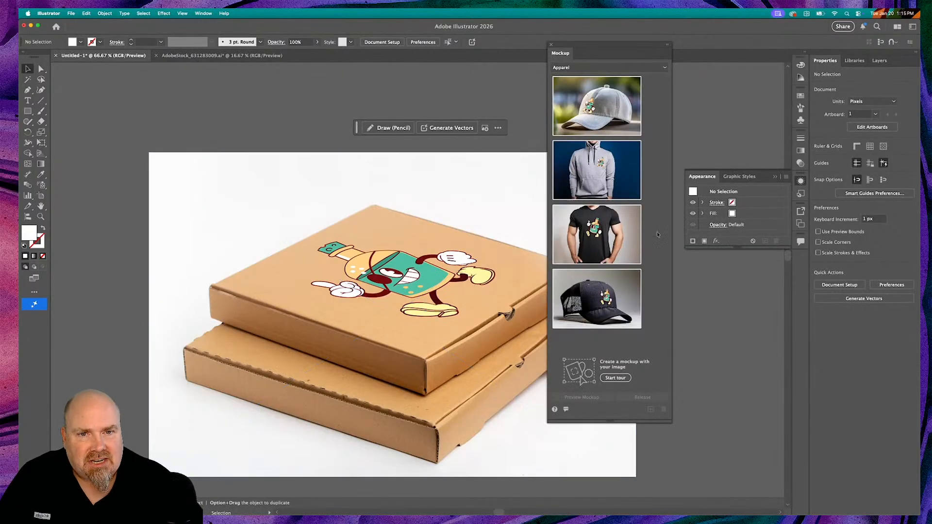
mouse_move(628, 232)
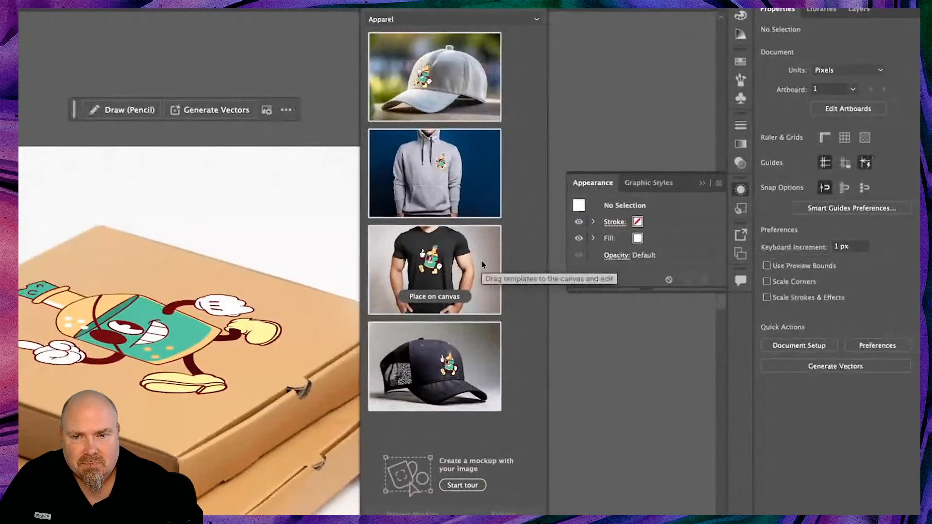
mouse_move(462, 344)
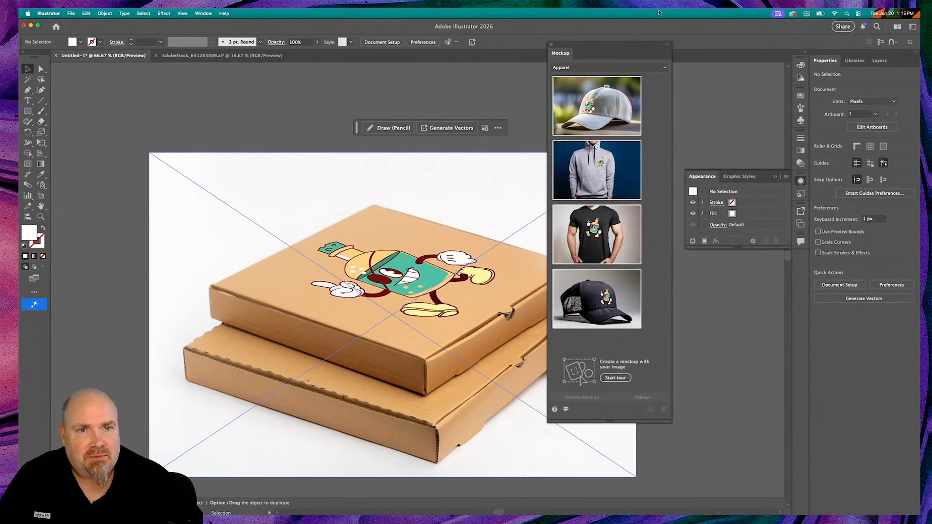
Examine the character previews on the Digital Devices and Packaging mockup templates.
click(662, 67)
click(598, 99)
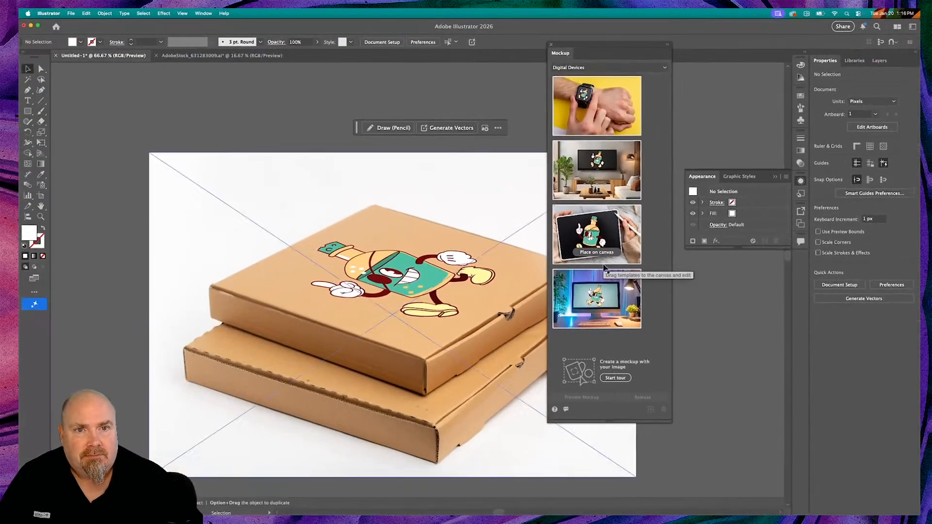
click(610, 67)
click(614, 107)
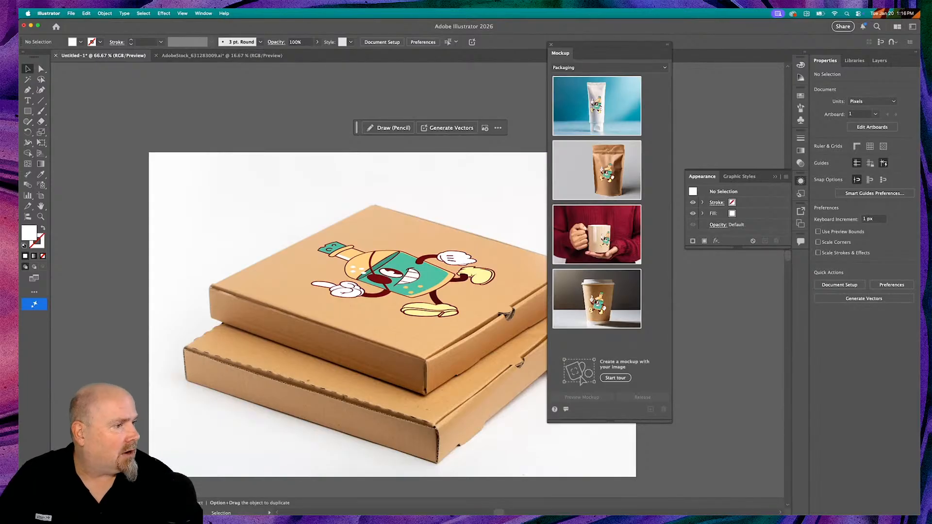
key(super+Tab)
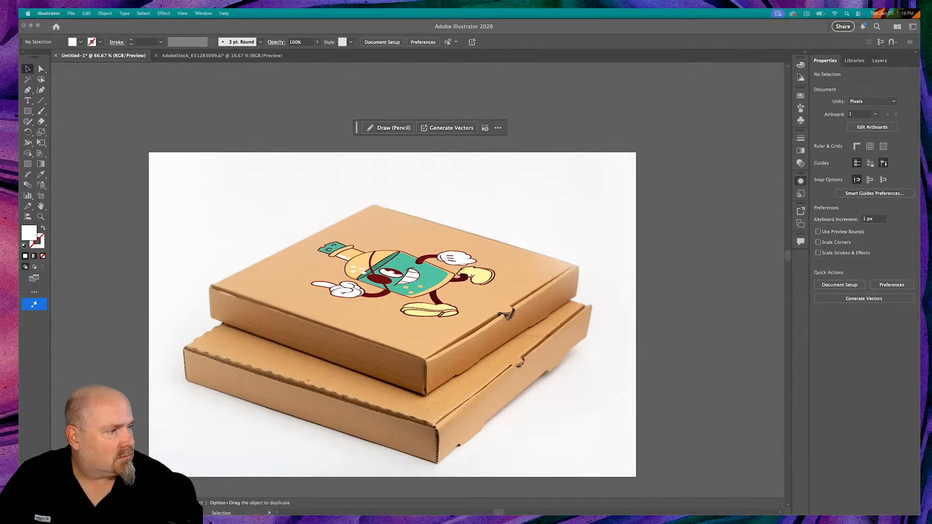
scroll(595, 295, down, 2)
click(594, 295)
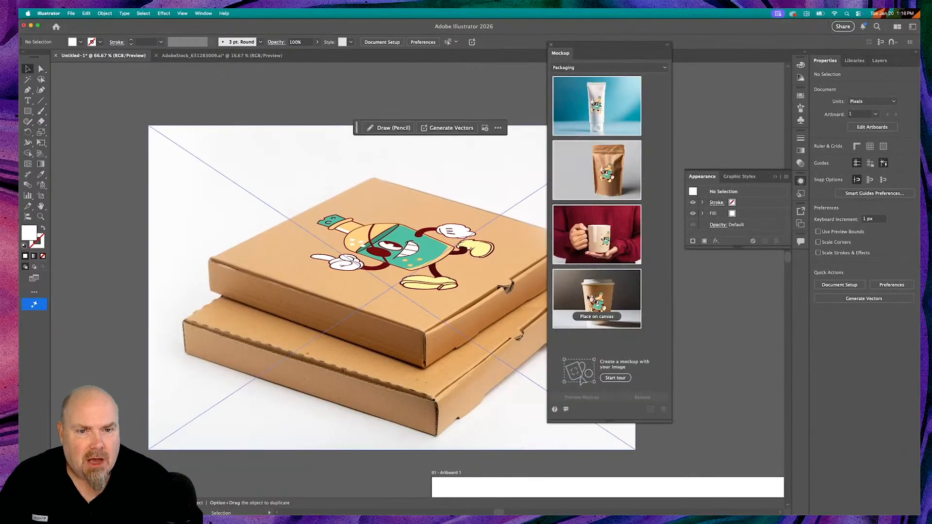
Check the Your Mockups category, then look through the Apparel and Digital Devices templates again.
click(623, 67)
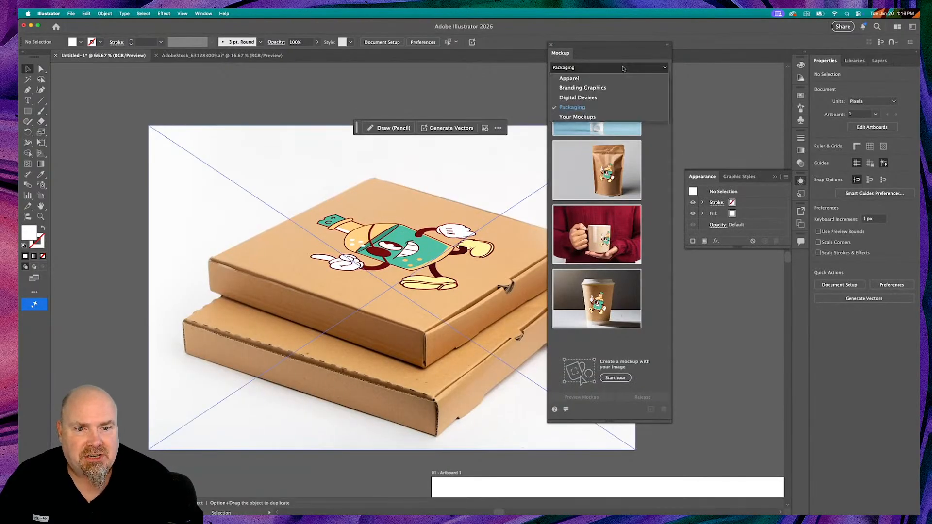
click(588, 117)
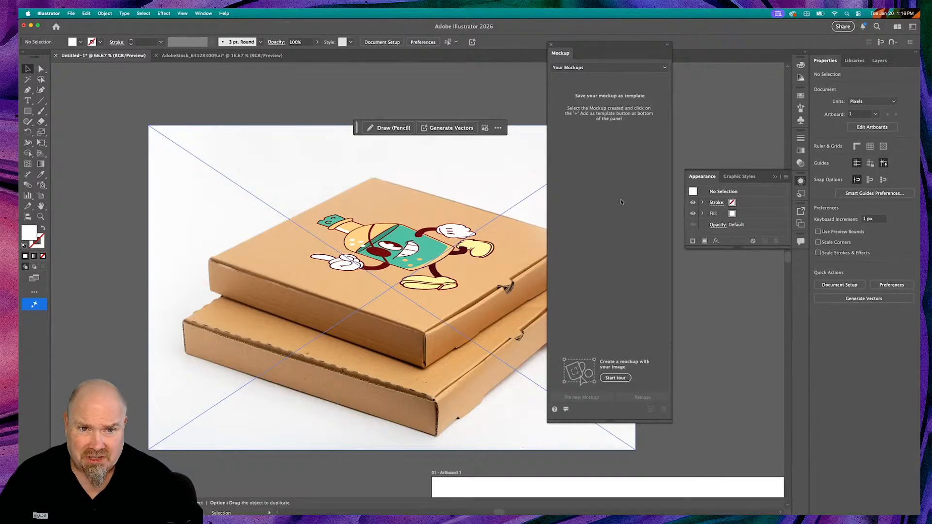
scroll(421, 227, right, 2)
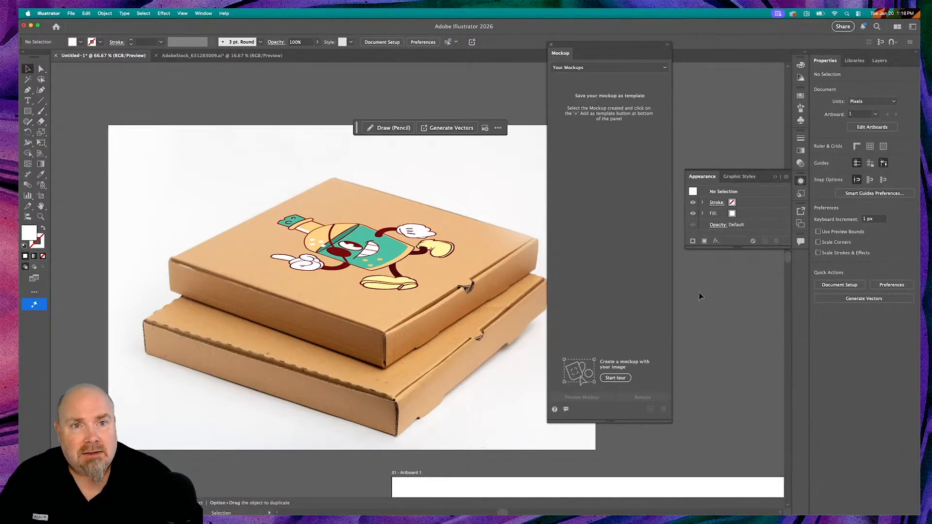
click(648, 71)
click(616, 77)
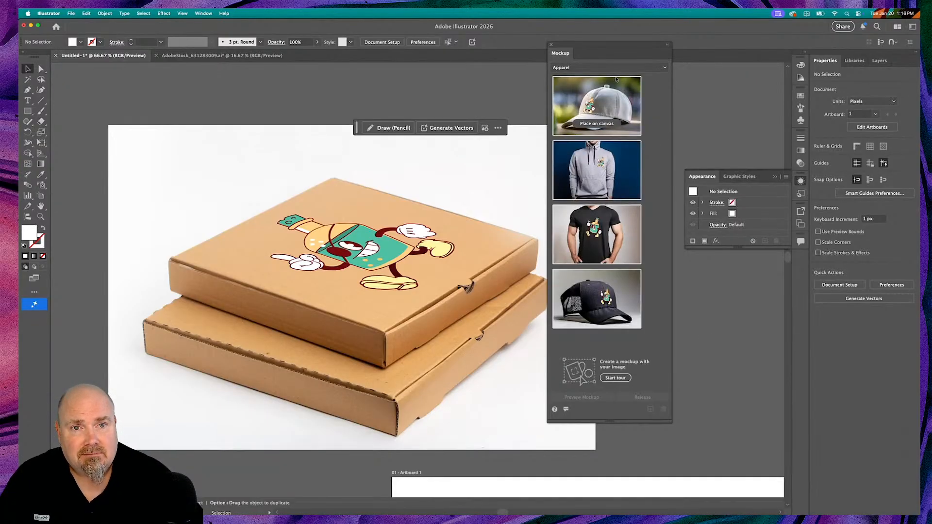
click(619, 68)
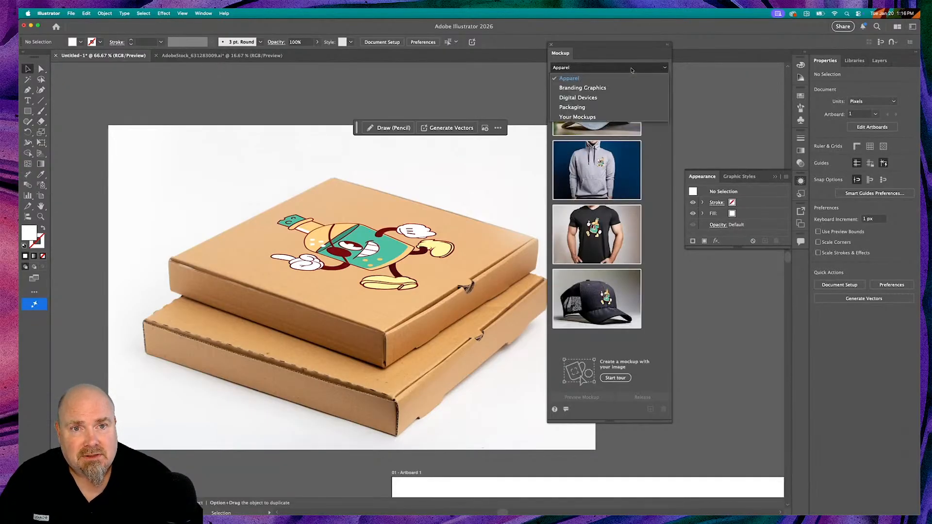
click(623, 97)
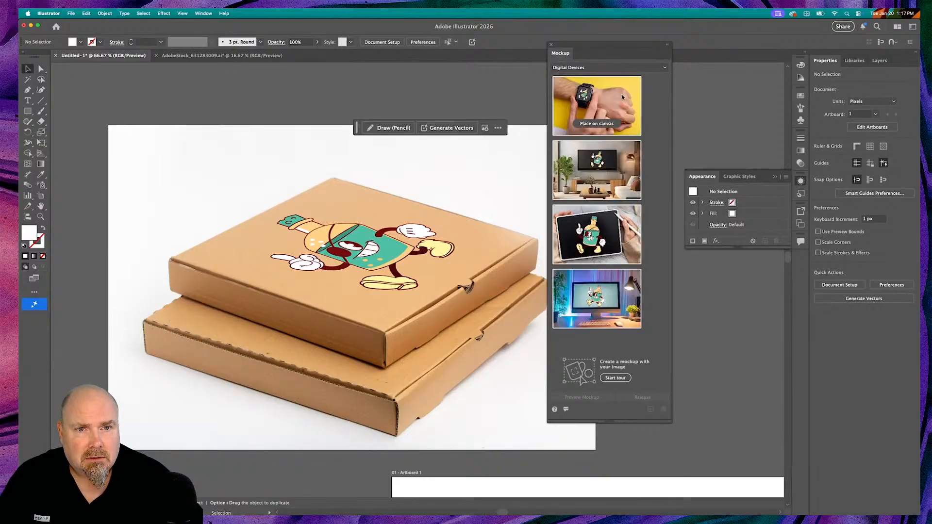
Place the dark mesh-back cap mockup from the Apparel templates on the canvas.
click(626, 69)
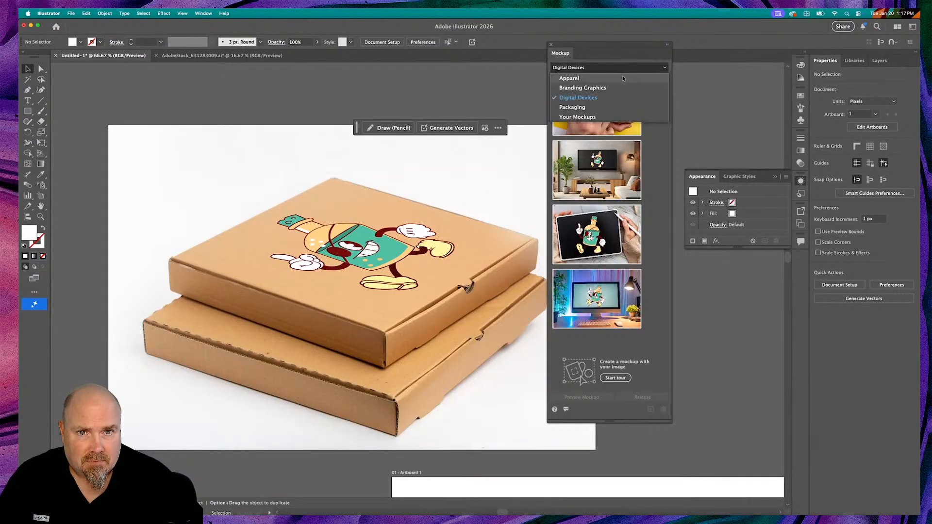
click(623, 79)
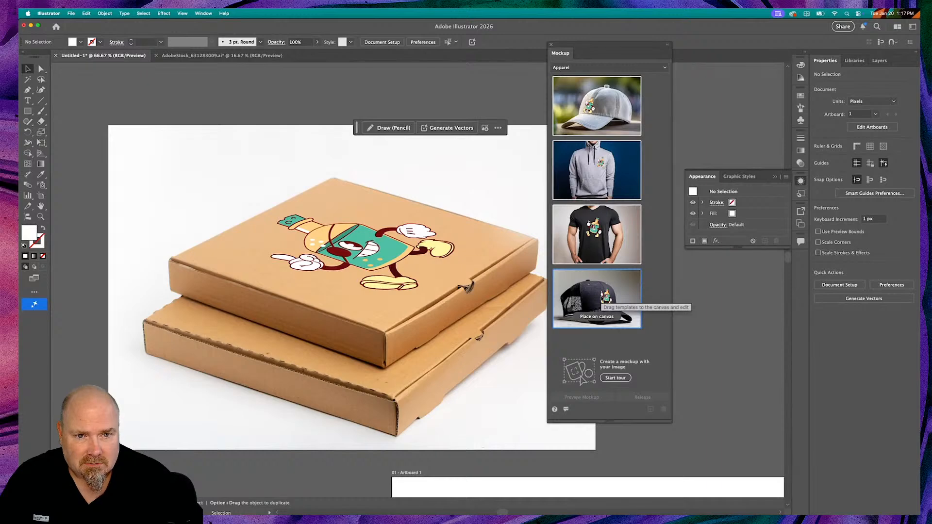
click(585, 316)
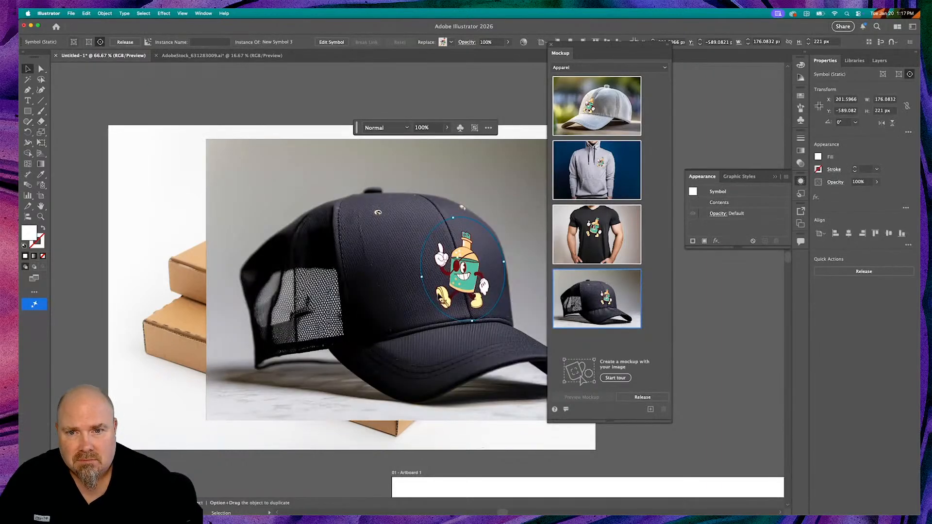
scroll(440, 297, right, 4)
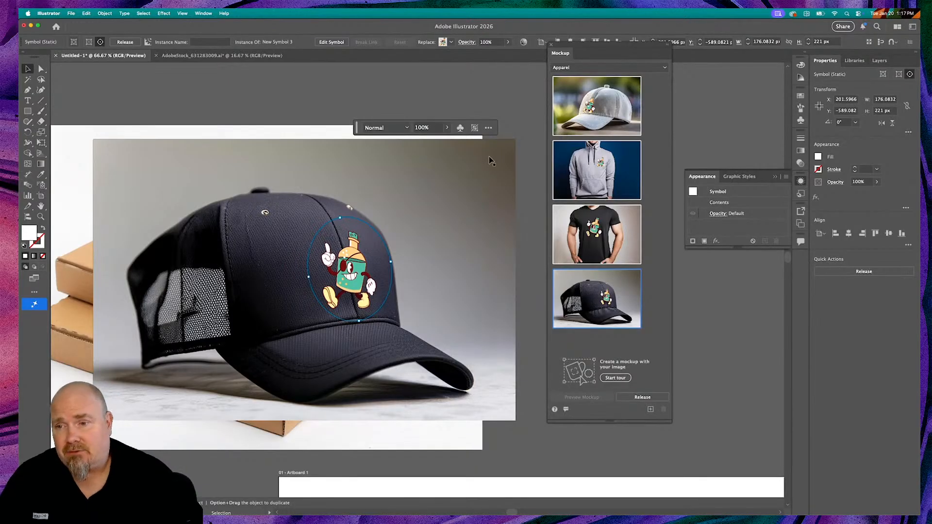
Close the mockup list, then try the Multiply and Darken blending modes on the cap's character and return it to Normal.
click(552, 46)
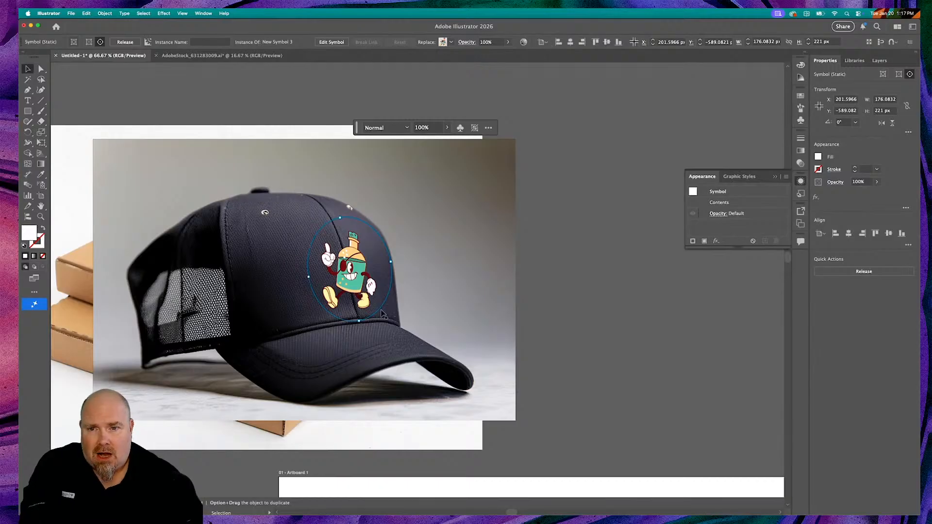
click(718, 214)
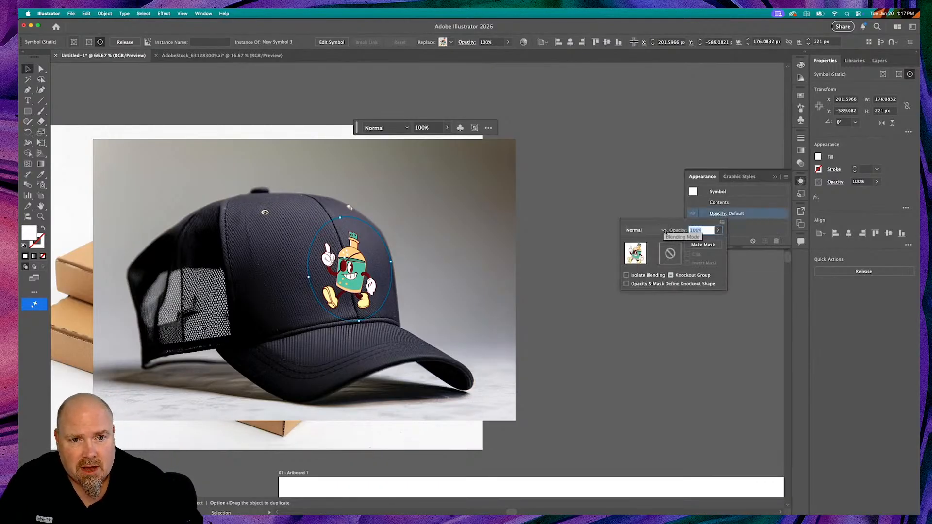
click(663, 231)
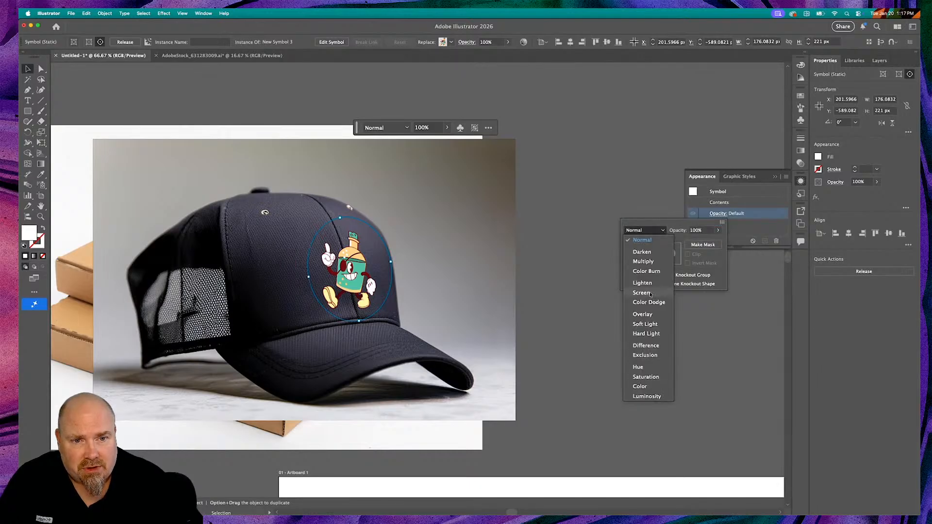
click(643, 262)
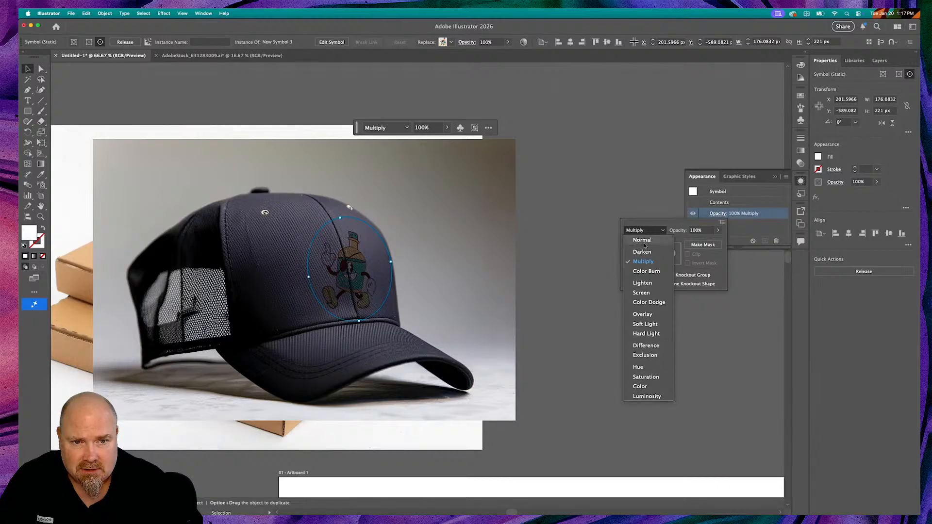
click(642, 252)
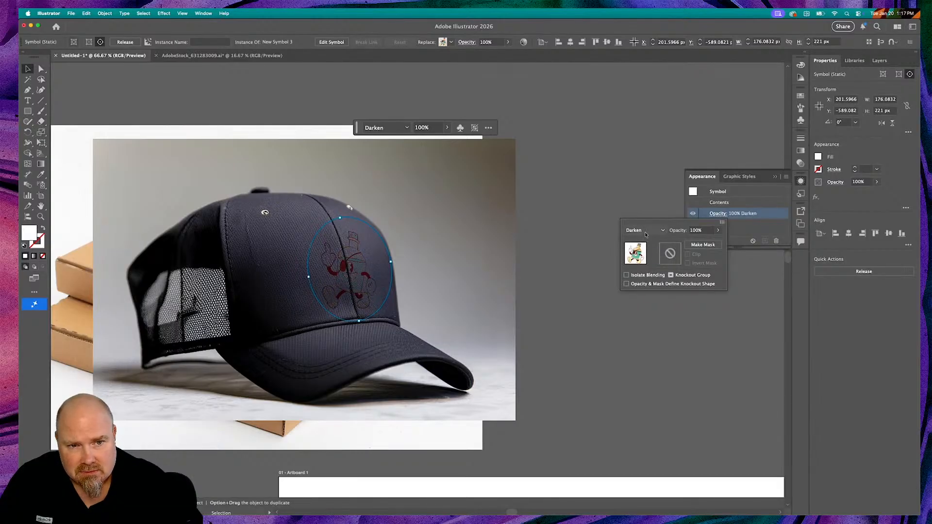
click(646, 231)
click(643, 240)
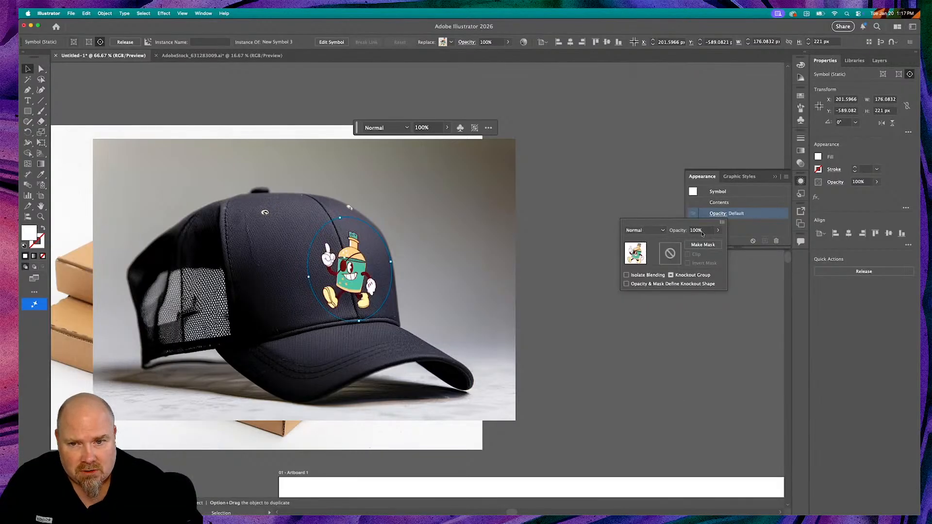
Reduce the opacity of the character artwork on the cap to 66%.
click(718, 230)
mouse_move(716, 241)
mouse_down()
mouse_move(692, 242)
mouse_move(706, 244)
mouse_up()
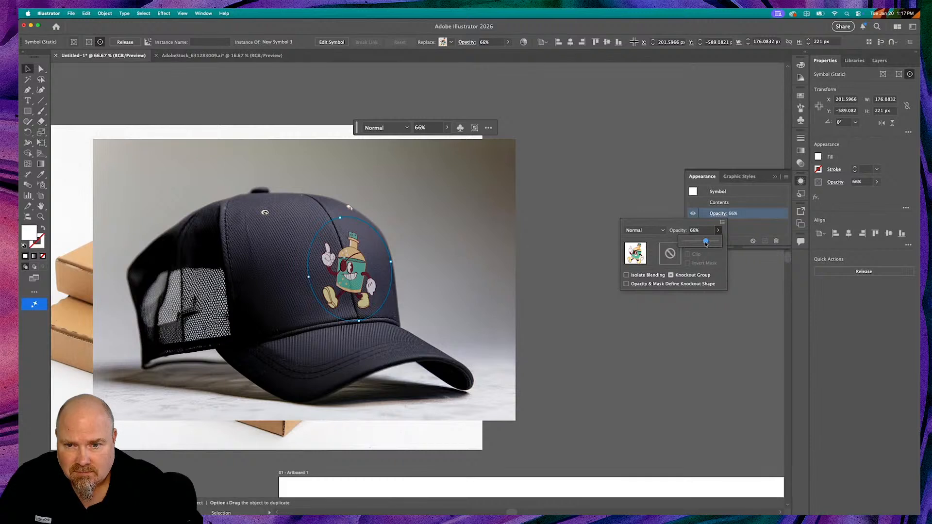
click(642, 366)
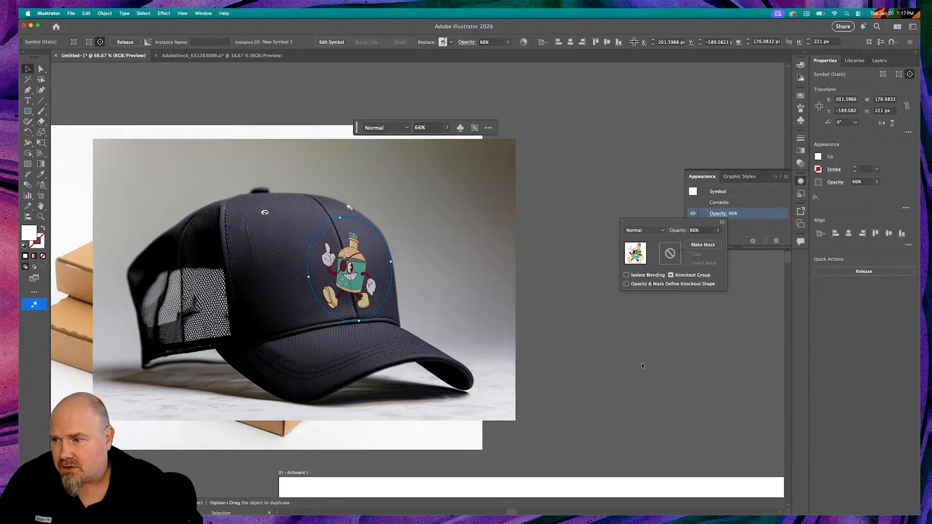
click(720, 214)
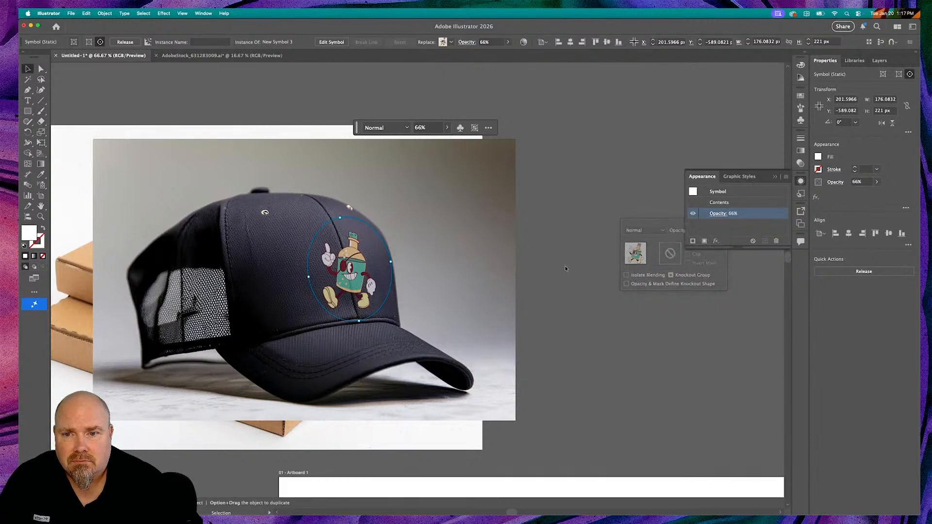
Move the cap mockup into the empty canvas area beside the pizza box mockup and deselect it.
drag(497, 272, 773, 304)
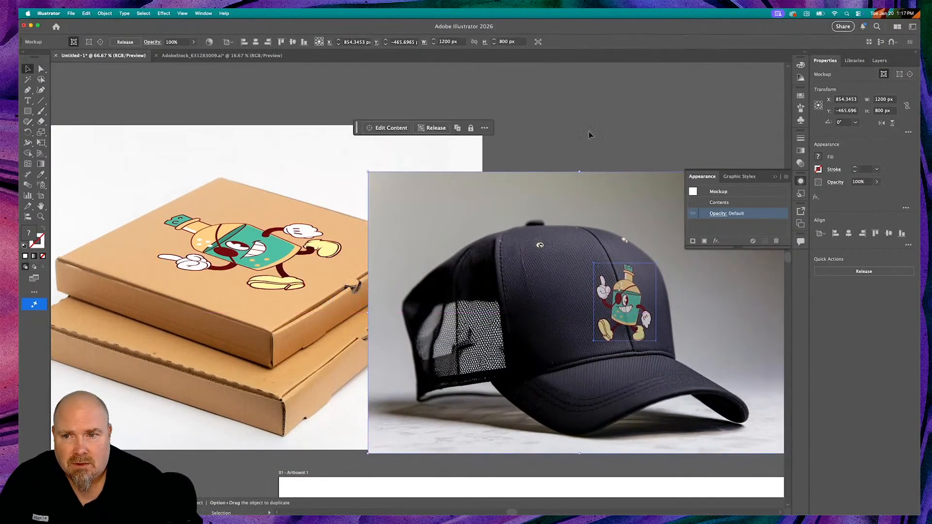
scroll(587, 112, right, 3)
key(super+equal)
key(super+equal)
key(super+minus)
key(super+minus)
key(super+minus)
key(super+minus)
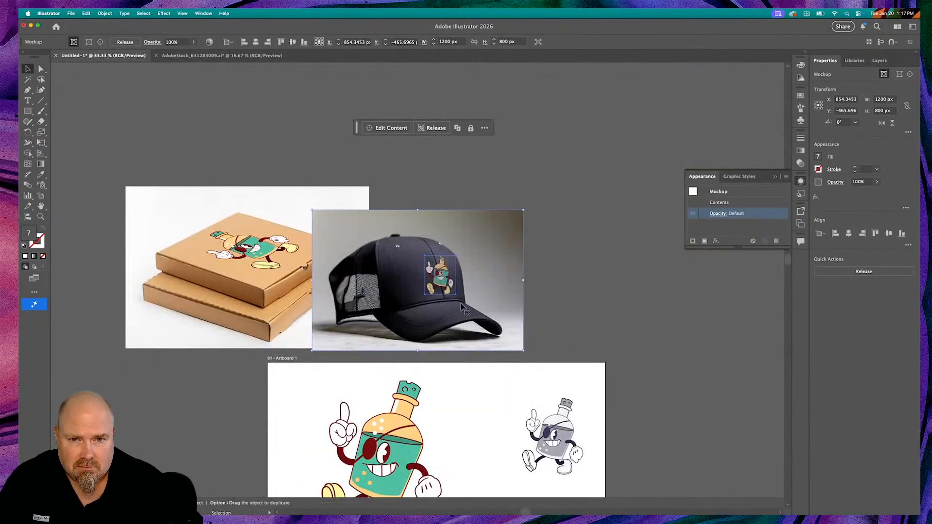
mouse_move(491, 285)
mouse_down()
mouse_move(600, 212)
mouse_move(594, 239)
mouse_up()
click(636, 322)
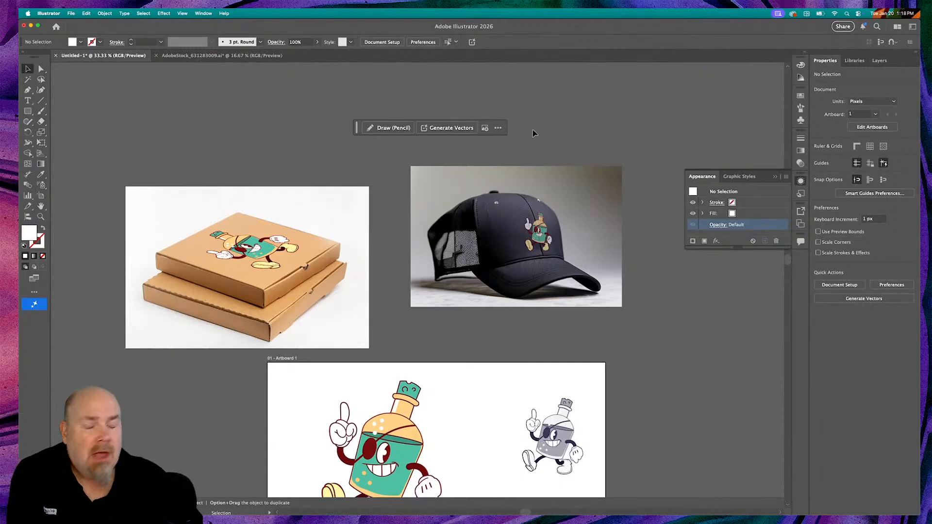
Bring both mockups and the source artwork into view and capture a screenshot of the cap mockup.
scroll(163, 129, down, 2)
scroll(162, 129, left, 2)
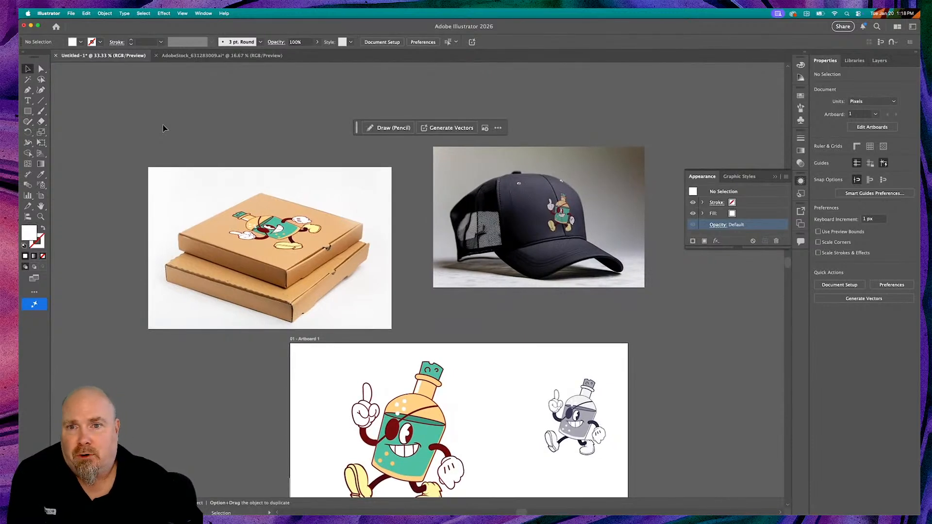
scroll(163, 127, down, 4)
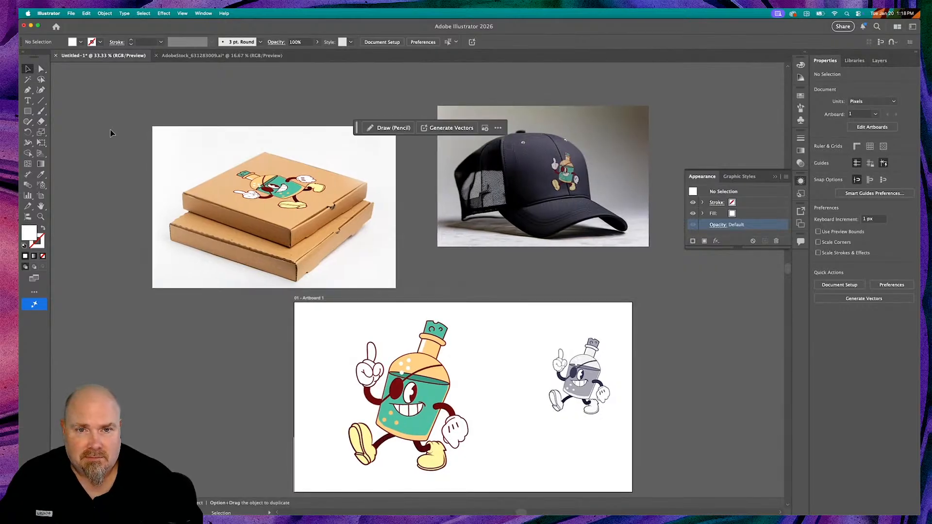
scroll(111, 131, right, 3)
scroll(111, 131, up, 1)
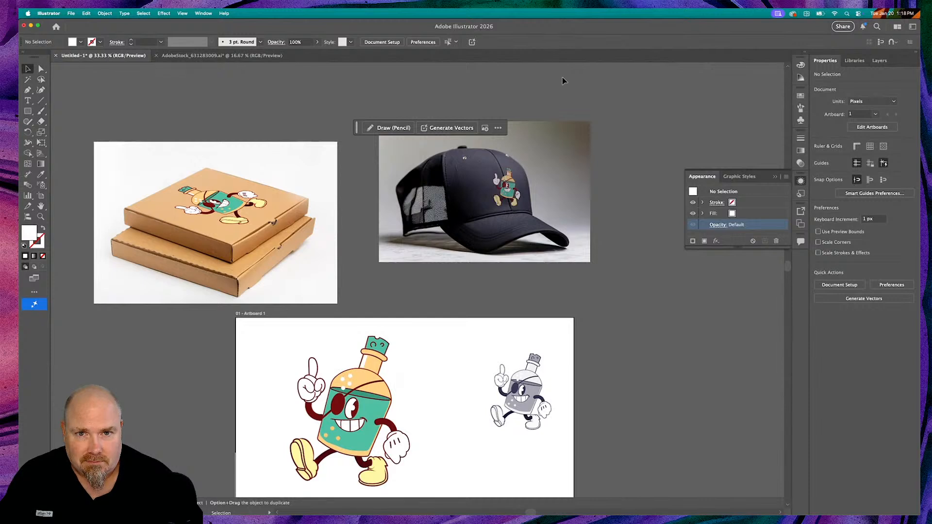
scroll(562, 86, up, 1)
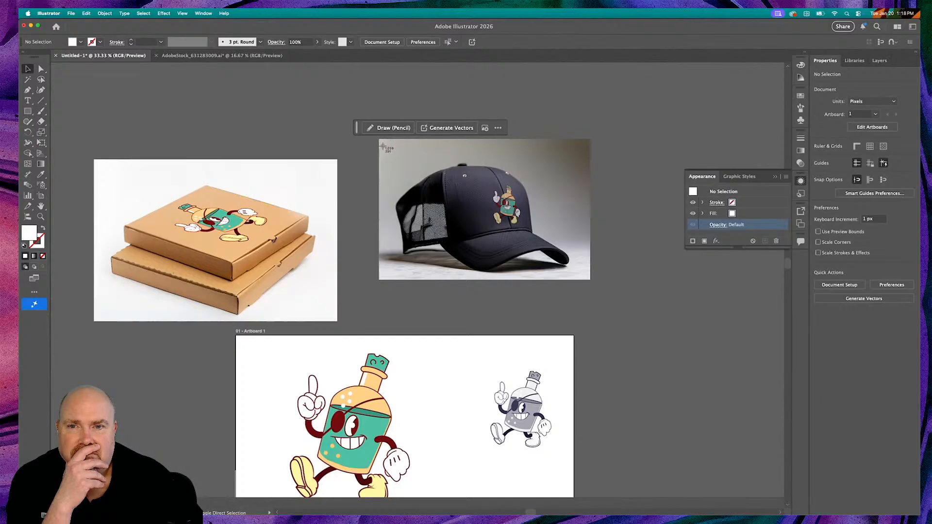
drag(384, 142, 579, 279)
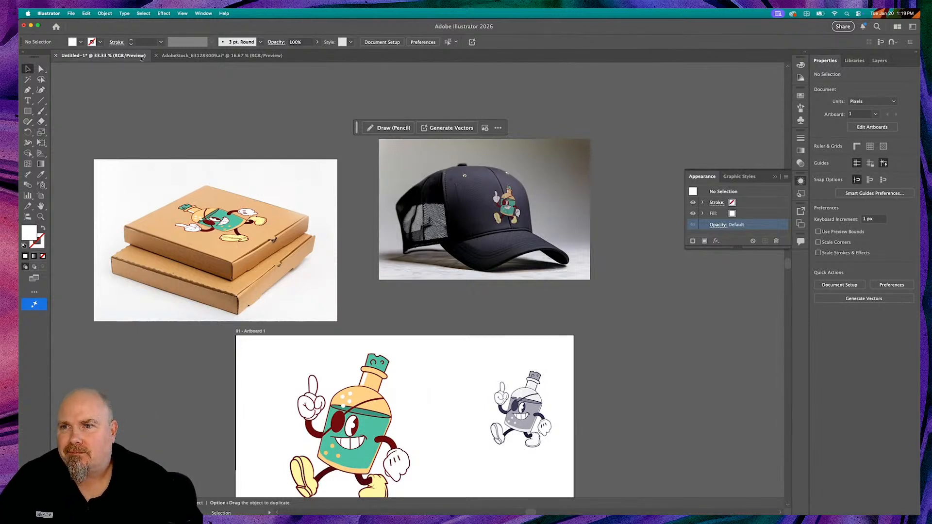
Close AdobeStock_631283009.ai and Untitled-1 without saving, and switch to Lightroom Classic.
click(156, 57)
click(156, 55)
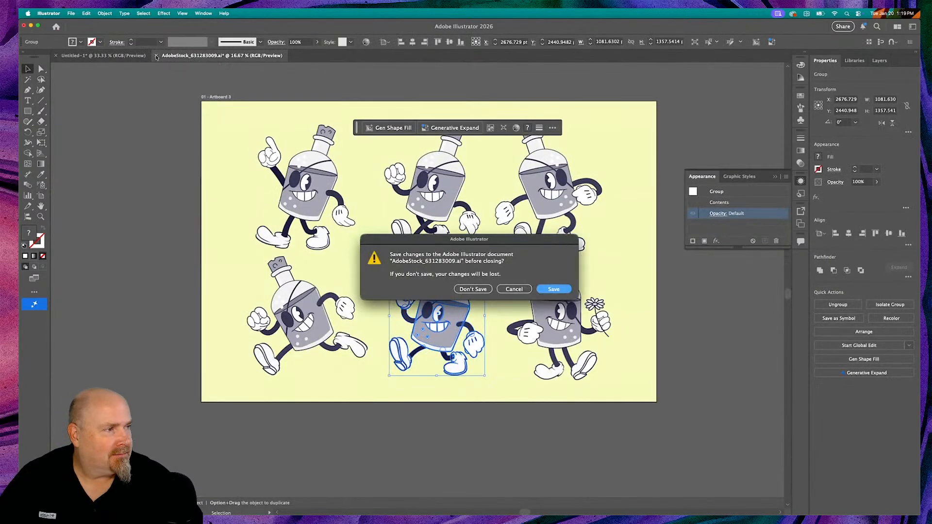
click(478, 290)
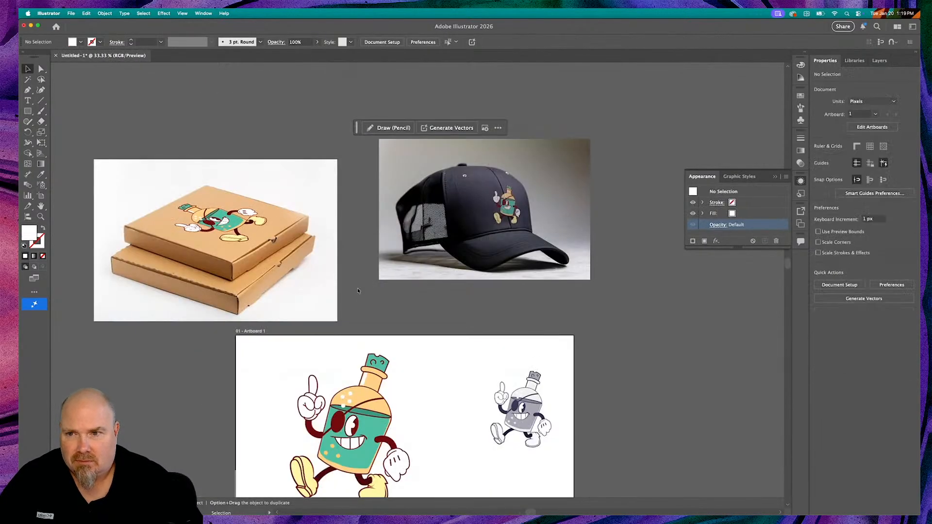
click(56, 56)
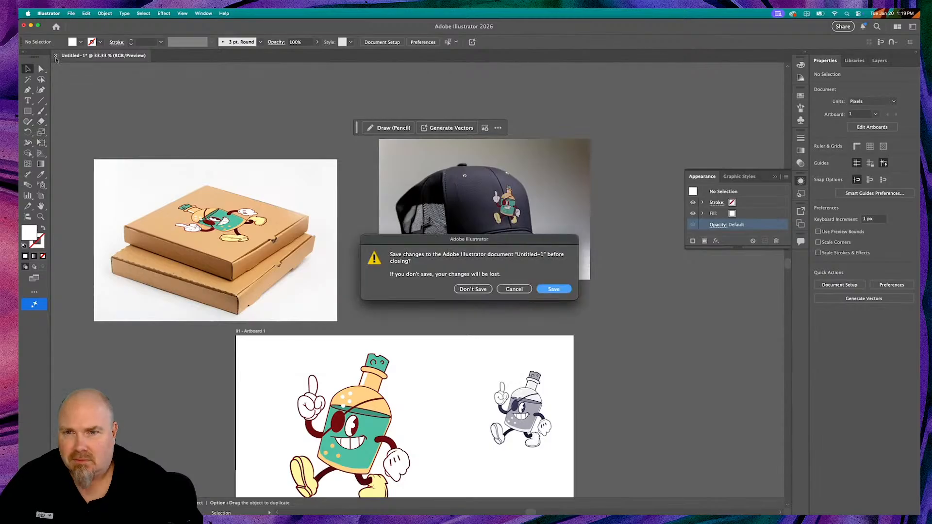
click(471, 289)
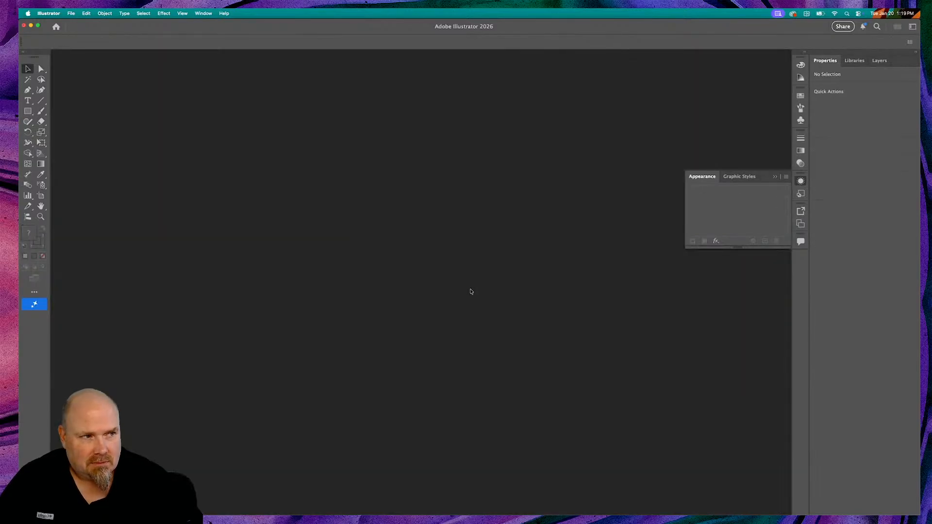
click(52, 13)
click(73, 92)
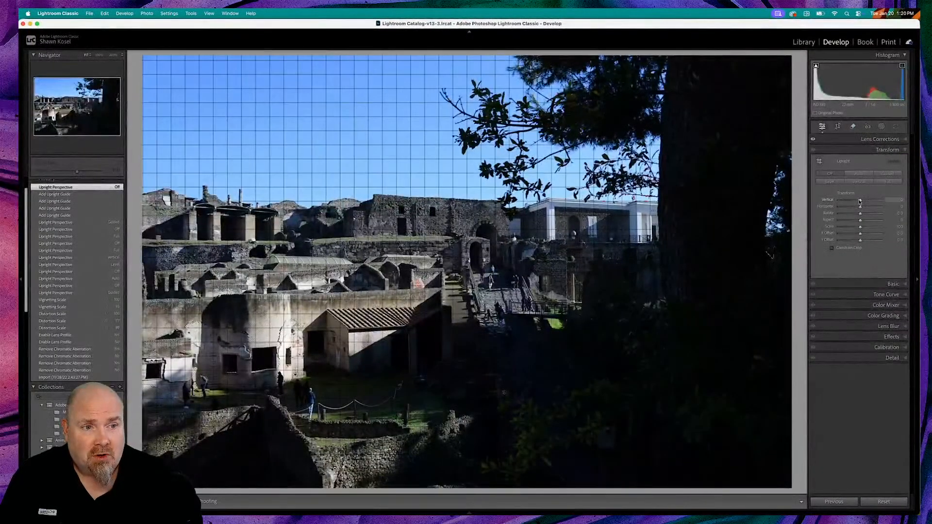
Try the Vertical and Horizontal perspective adjustments on the ruins photo and reset the transform values.
mouse_move(859, 200)
mouse_down()
mouse_move(851, 201)
mouse_move(869, 202)
mouse_move(845, 201)
mouse_up()
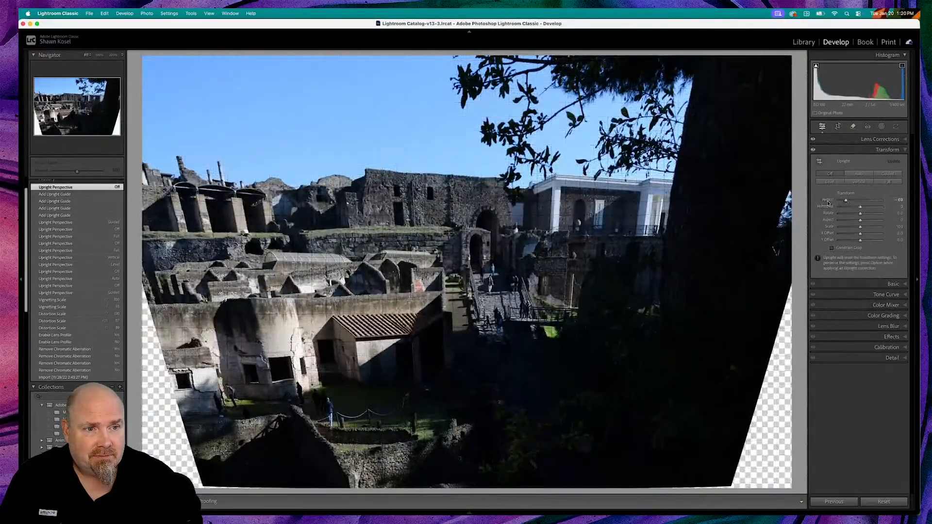
double_click(828, 200)
mouse_move(863, 210)
mouse_down()
mouse_move(874, 208)
mouse_move(844, 209)
mouse_move(877, 214)
mouse_up()
double_click(843, 208)
double_click(826, 215)
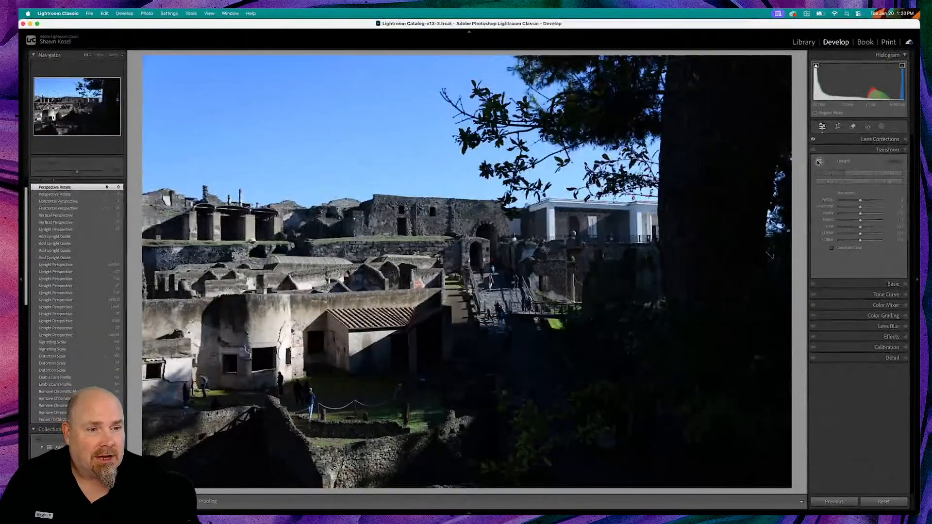
Open the Basic adjustments, try the automatic settings on the ruins photo, and reset its edits.
click(892, 284)
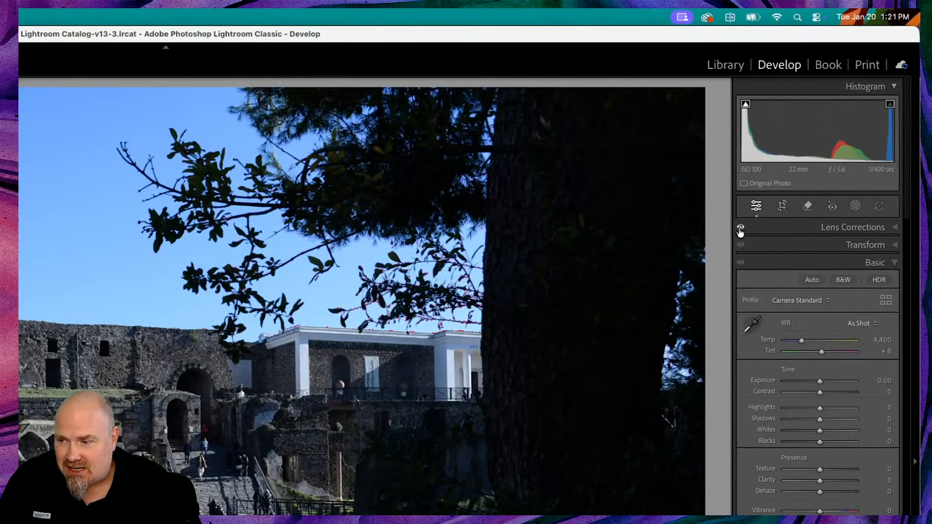
click(741, 227)
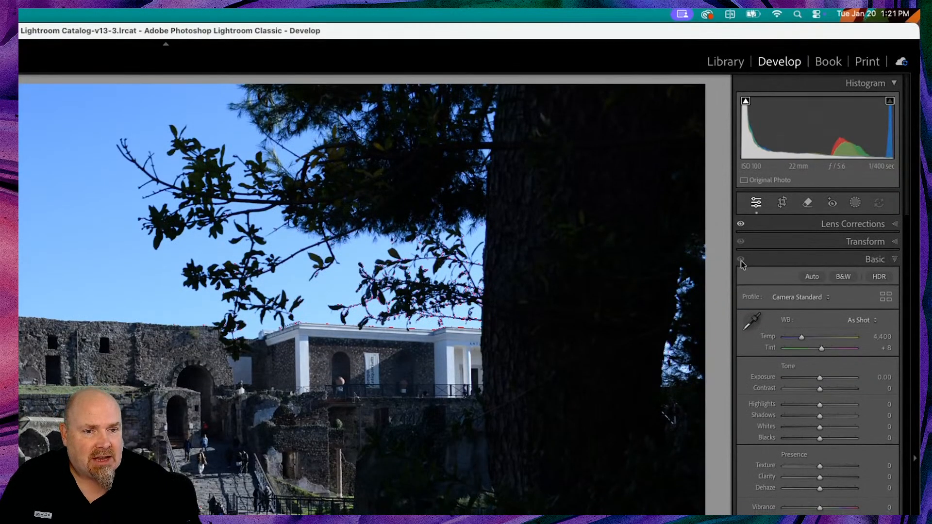
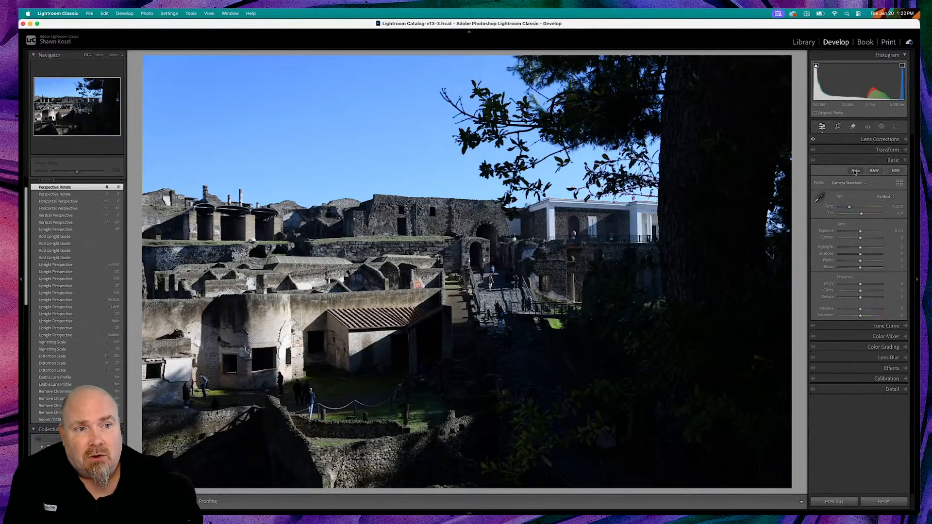
click(856, 171)
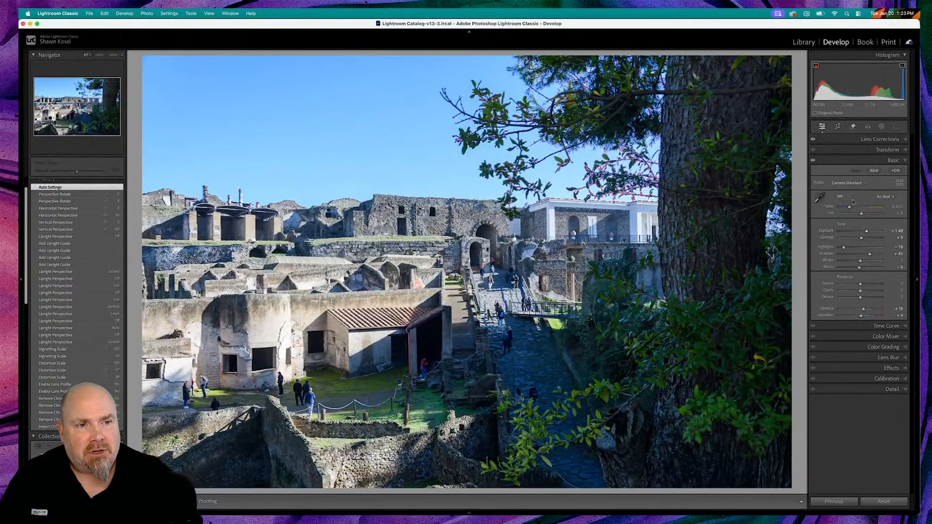
click(883, 501)
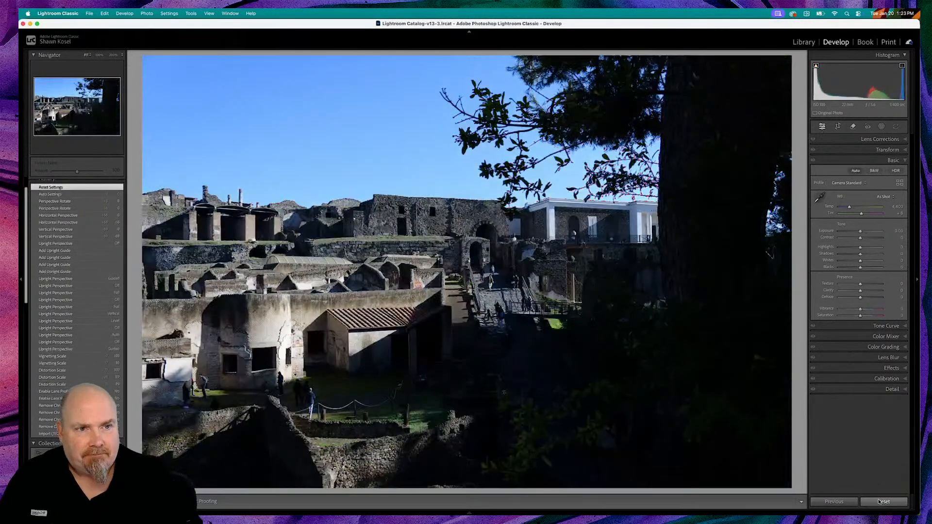
Check the Lens Corrections profile settings, try converting the photo to black and white, and reset its edits.
click(869, 140)
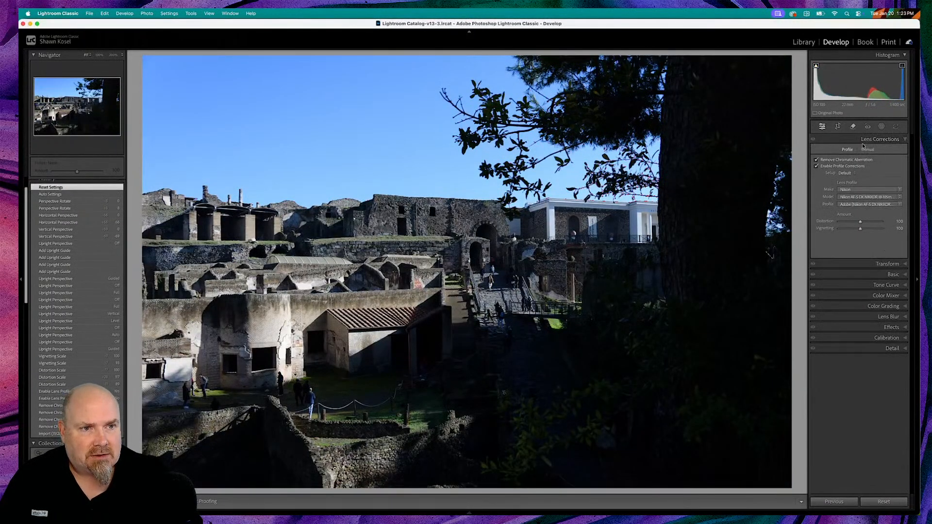
click(865, 140)
click(890, 160)
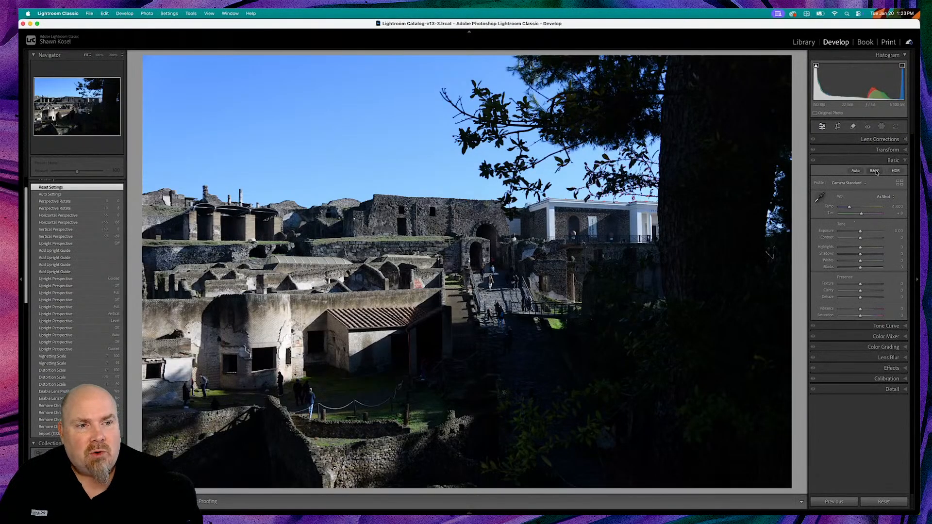
click(876, 172)
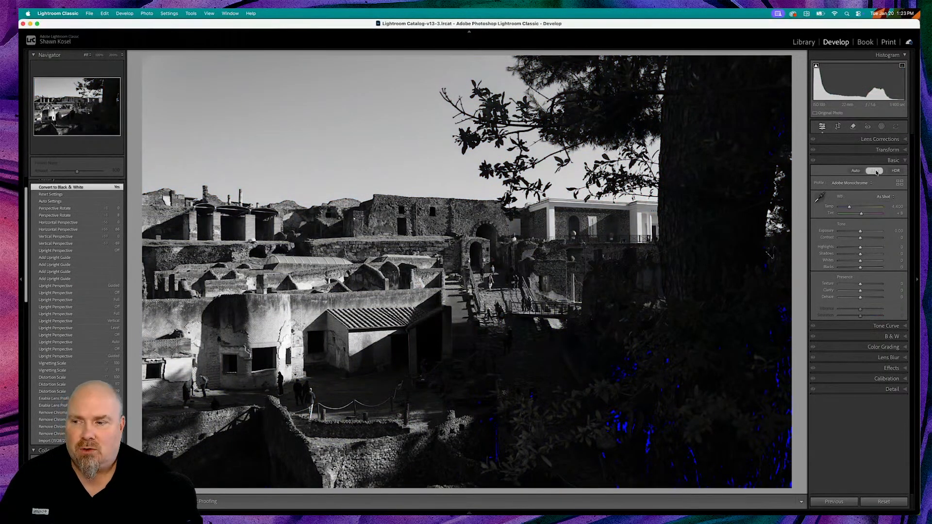
click(884, 502)
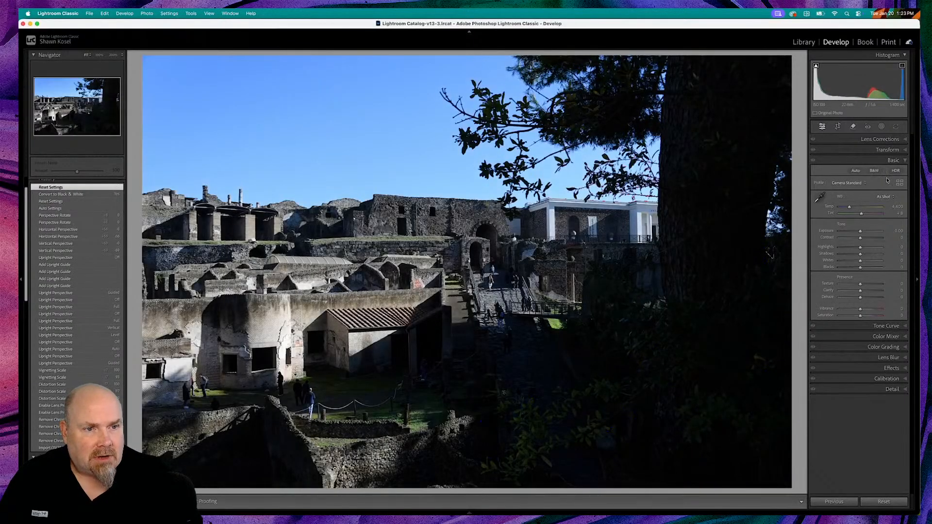
Apply the Adaptive Color profile to the ruins photo.
click(866, 184)
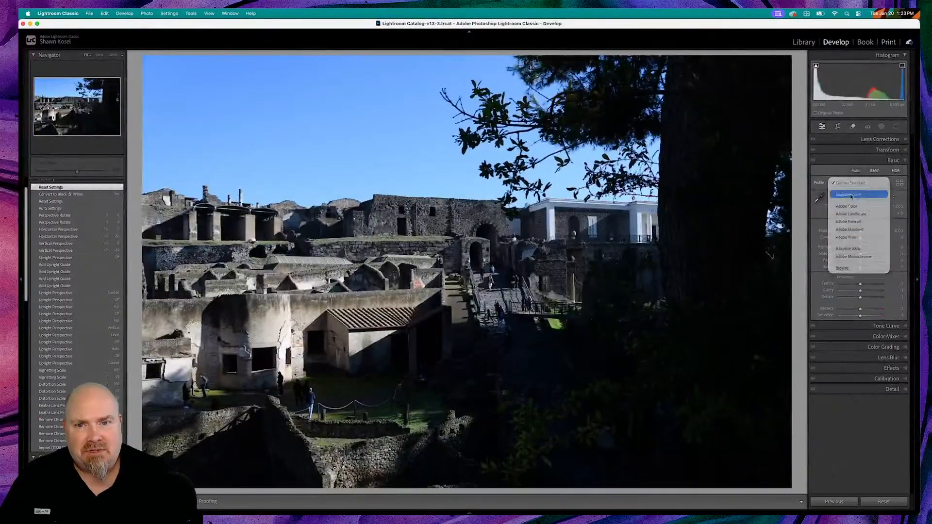
click(851, 195)
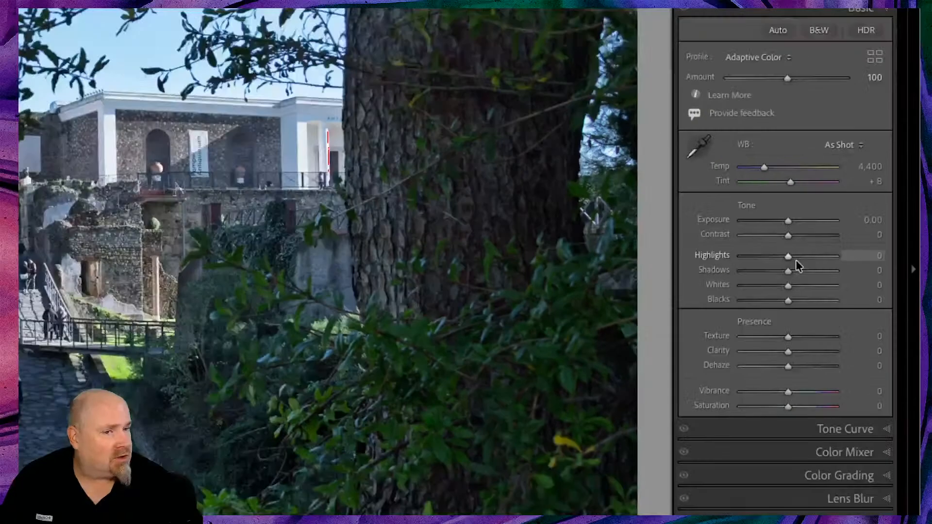
key(super+comma)
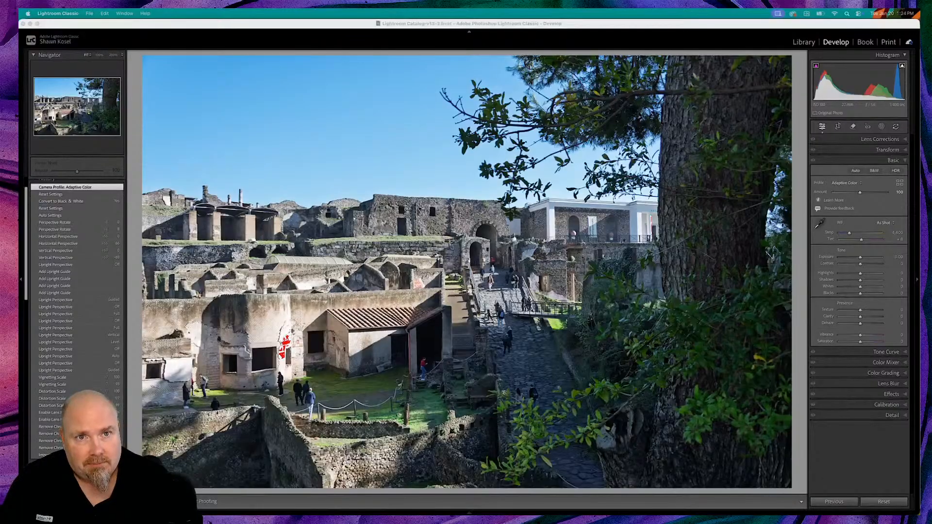
click(634, 27)
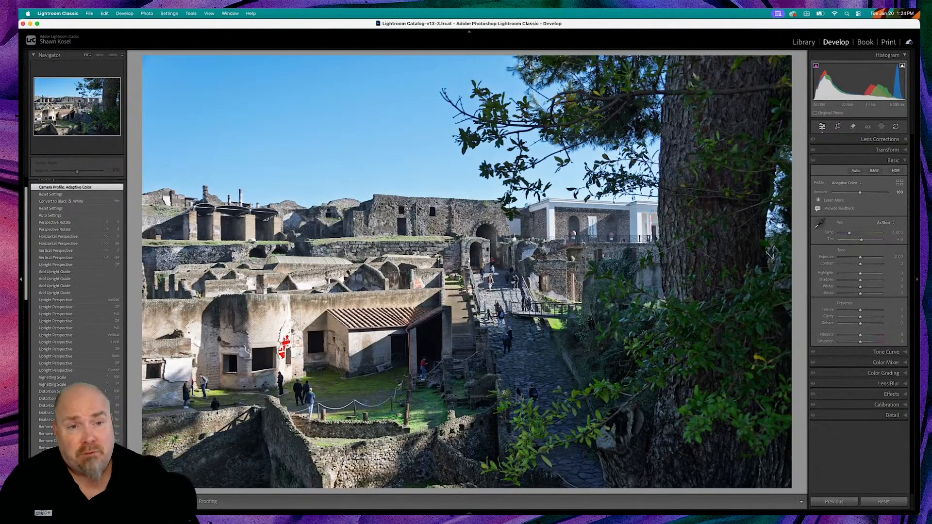
key(super+comma)
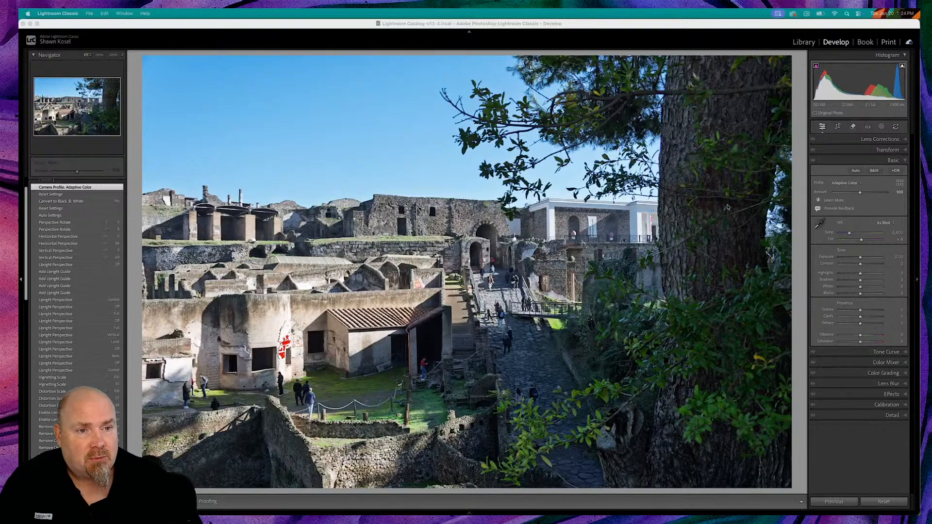
Try a lower Adaptive Color amount and restore it to 100, and compare the Adobe Landscape, Adobe Portrait and Adobe Standard profiles on the photo.
mouse_move(859, 194)
mouse_down()
mouse_move(876, 195)
mouse_move(849, 192)
mouse_move(882, 193)
mouse_move(844, 195)
mouse_move(878, 194)
mouse_move(847, 195)
mouse_move(856, 193)
mouse_up()
double_click(858, 193)
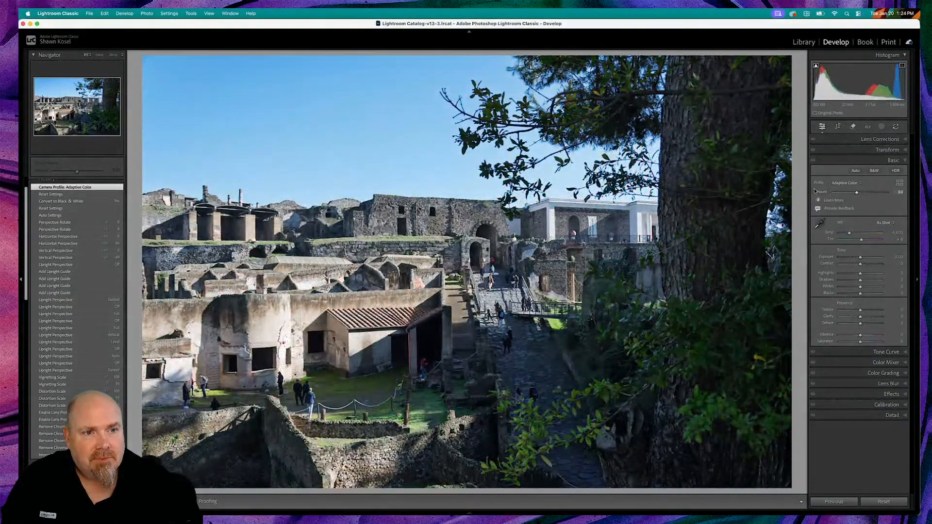
click(857, 184)
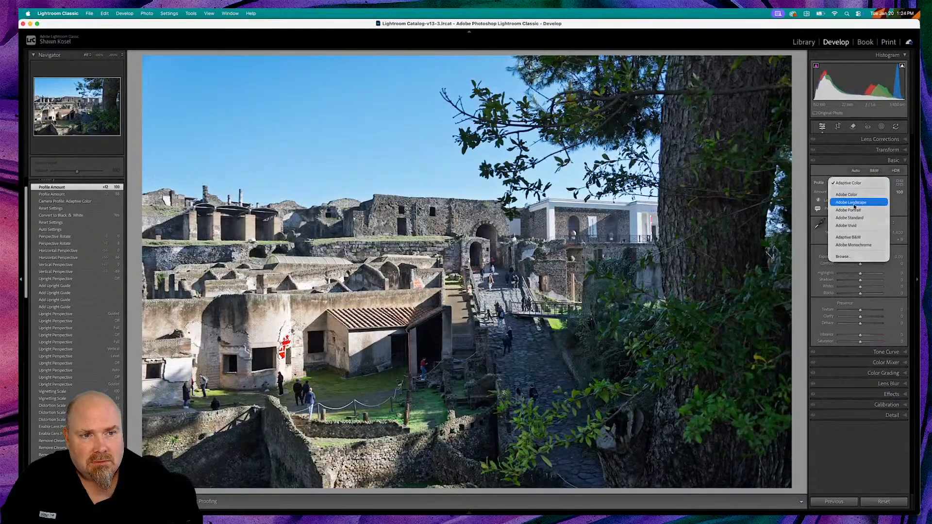
click(855, 203)
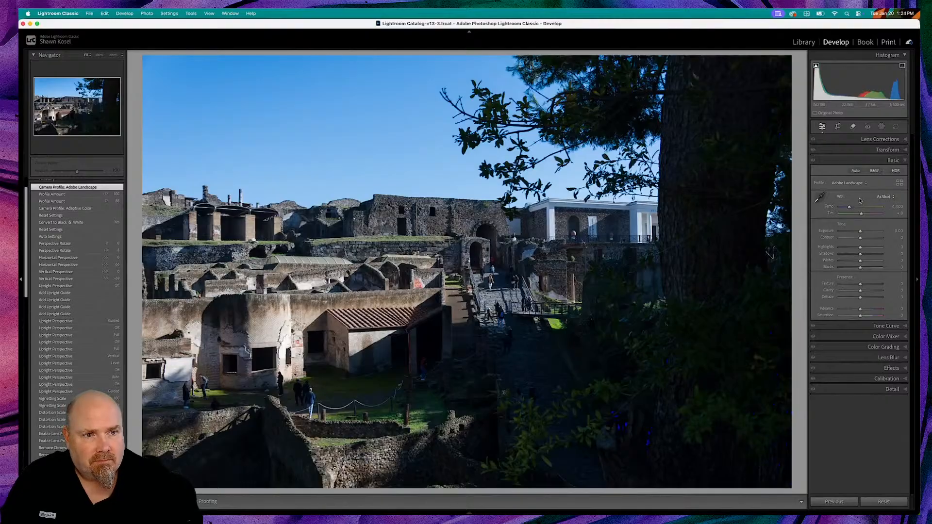
click(859, 186)
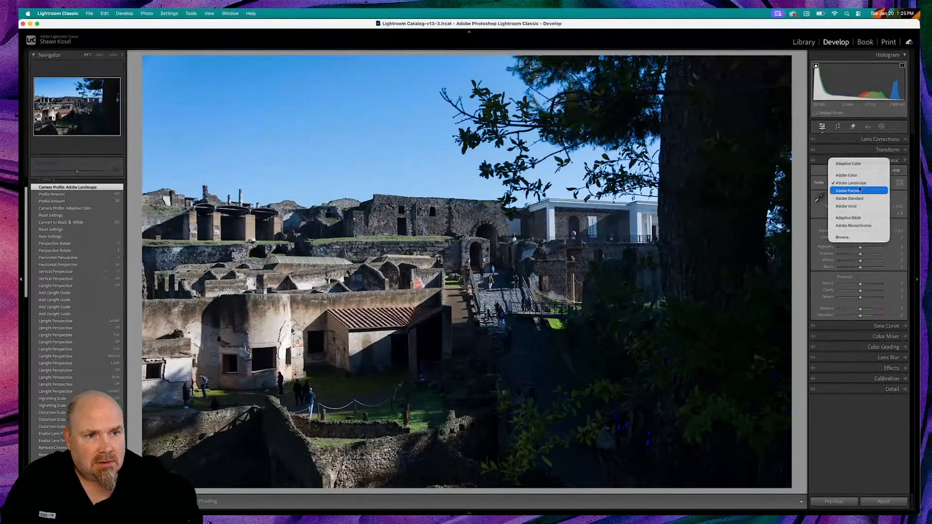
click(859, 193)
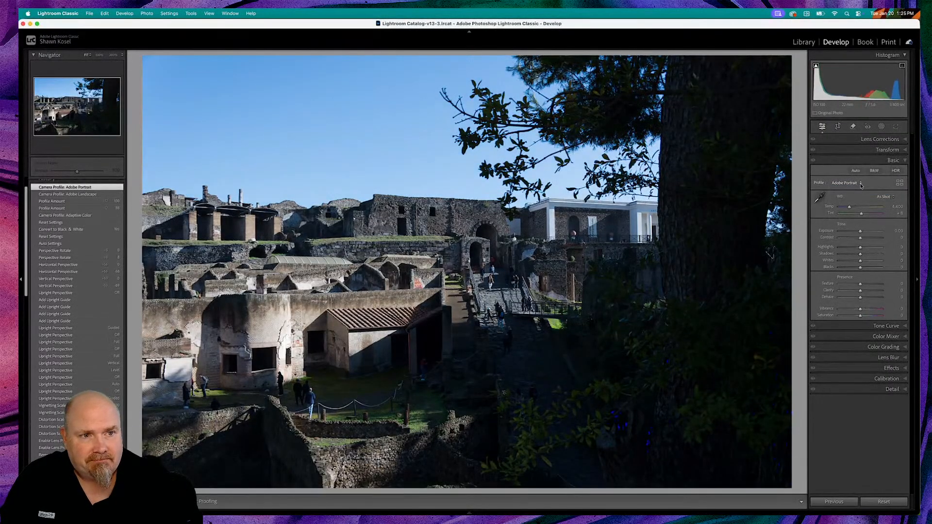
click(861, 186)
click(860, 194)
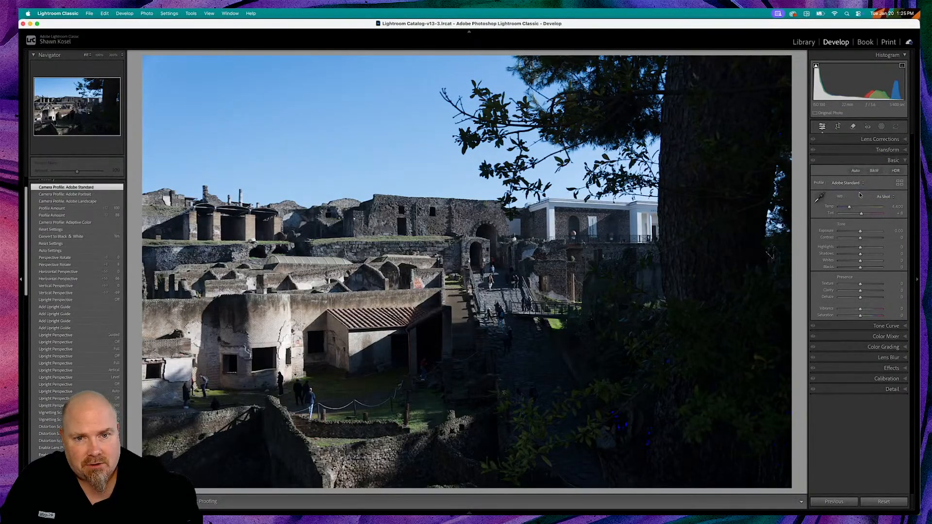
Try the Adaptive B&W profile with a higher amount and the Adobe Monochrome profile, and reset the photo's edits.
click(859, 187)
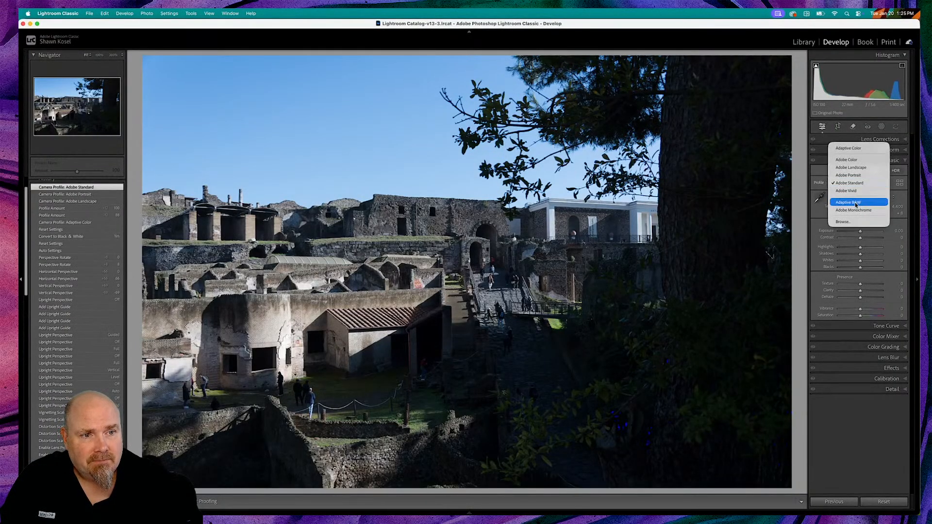
click(856, 204)
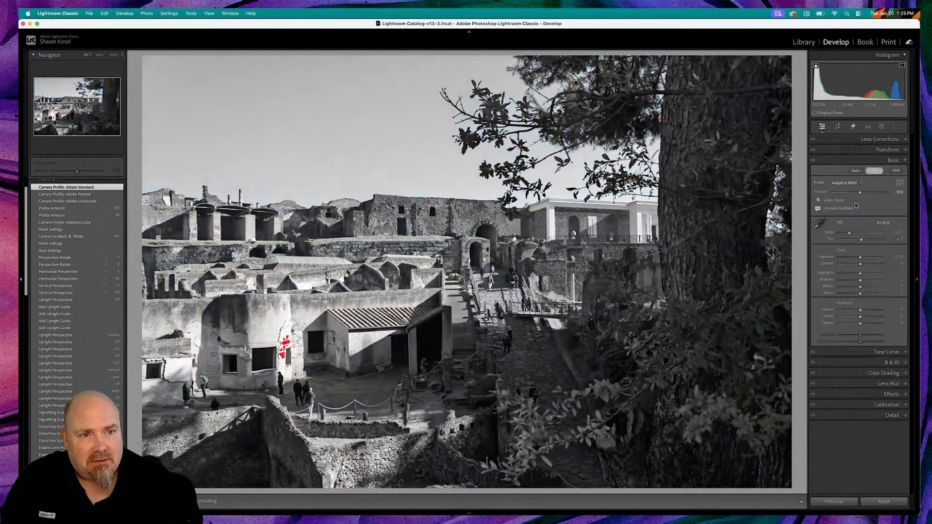
mouse_move(862, 194)
mouse_down()
mouse_move(850, 195)
mouse_move(877, 194)
mouse_move(854, 195)
mouse_move(867, 195)
mouse_up()
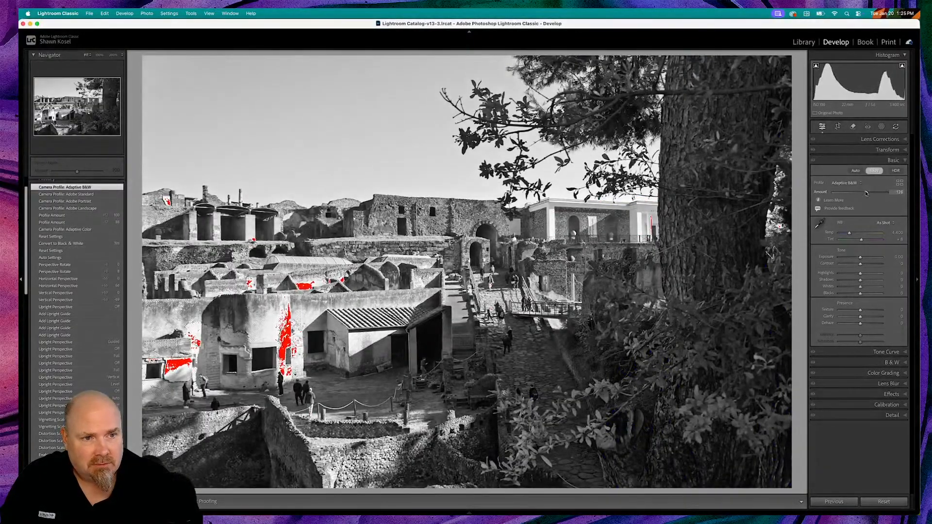
double_click(821, 192)
click(856, 183)
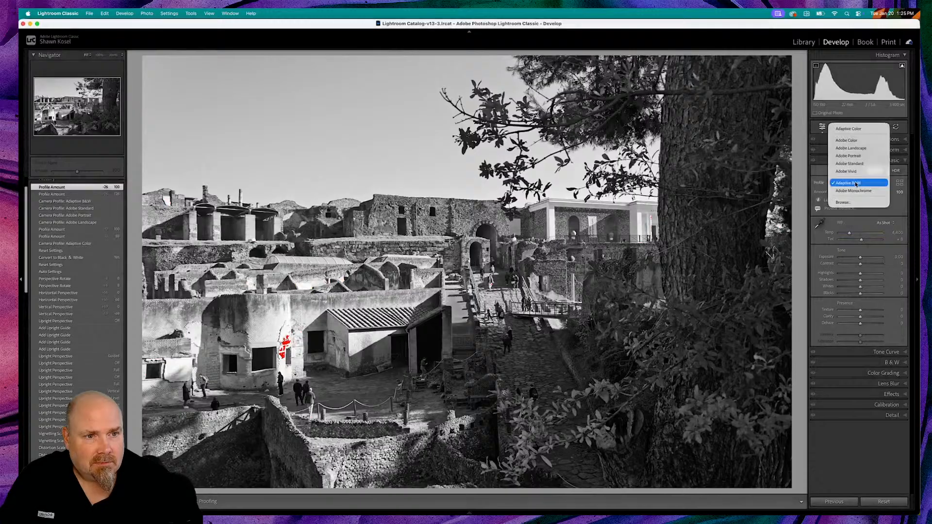
click(856, 192)
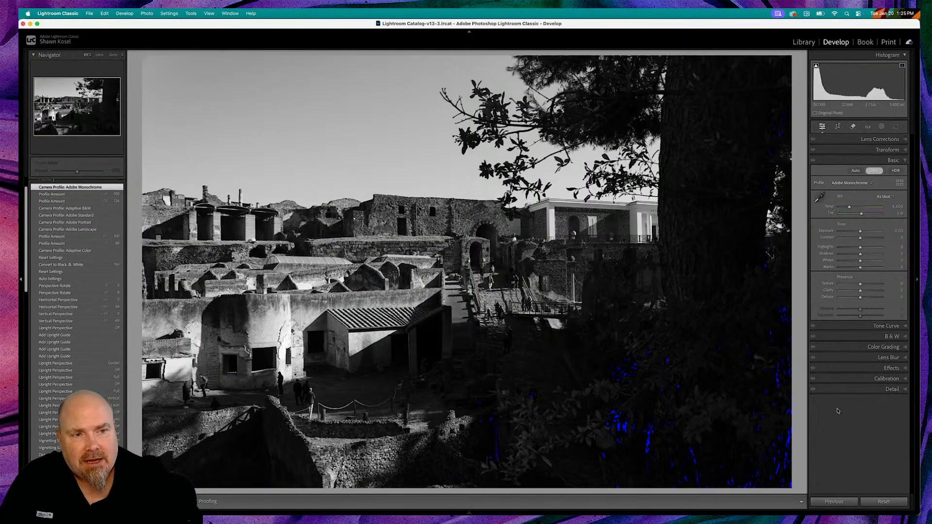
click(884, 501)
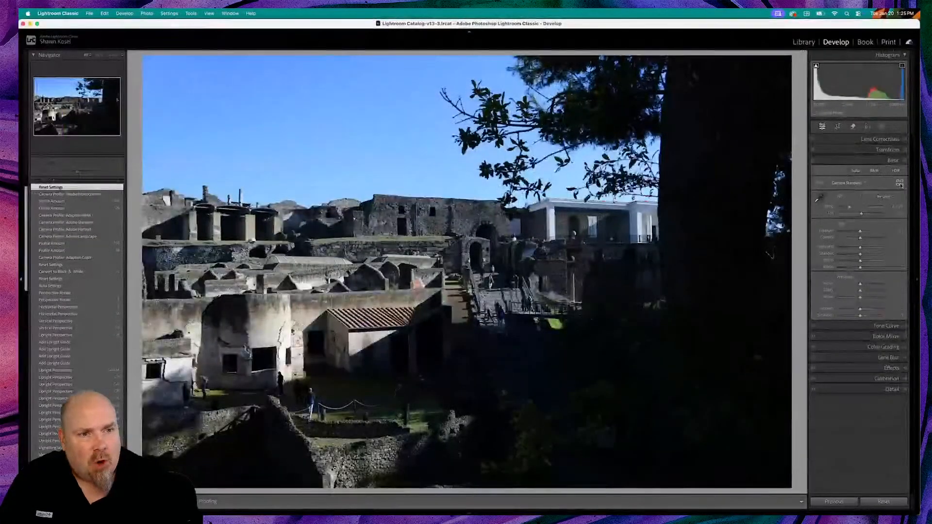
Open the Profile Browser and preview the Adobe Raw profiles on the ruins photo.
click(870, 262)
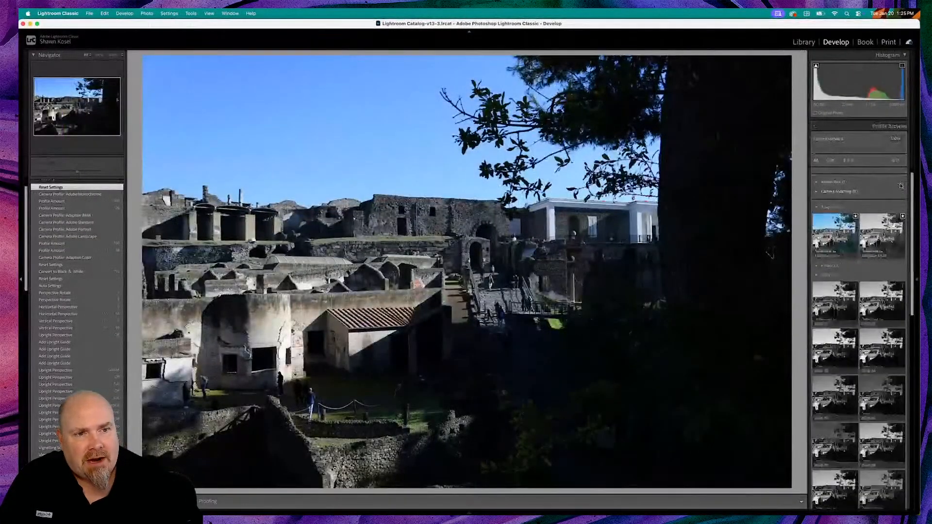
click(825, 182)
click(833, 207)
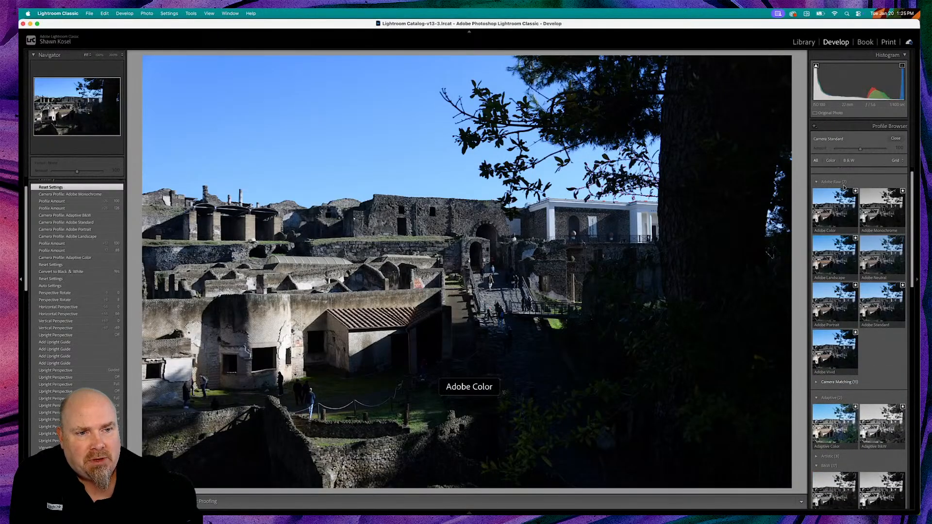
click(867, 319)
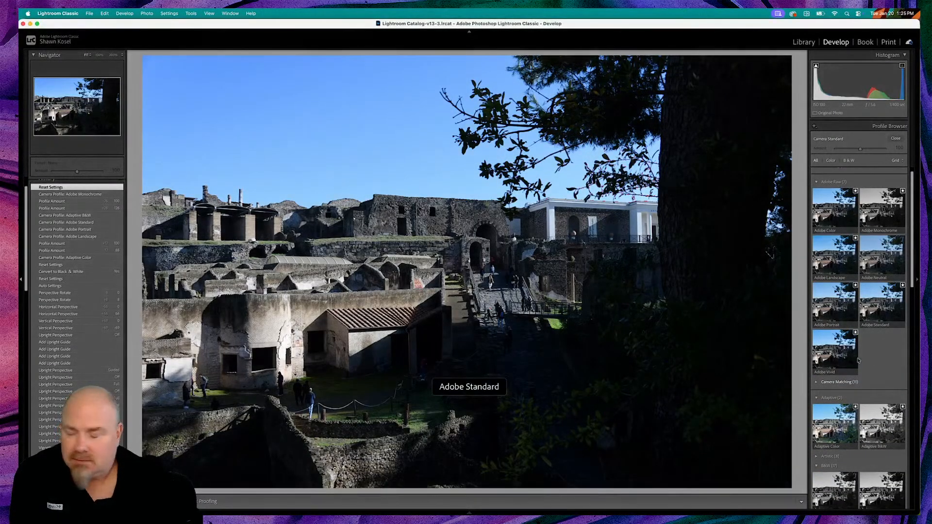
click(834, 212)
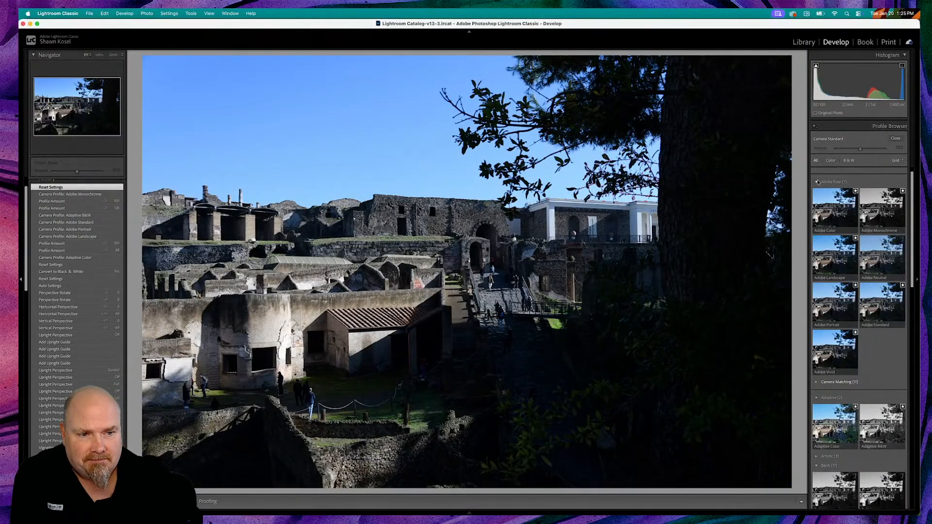
click(818, 182)
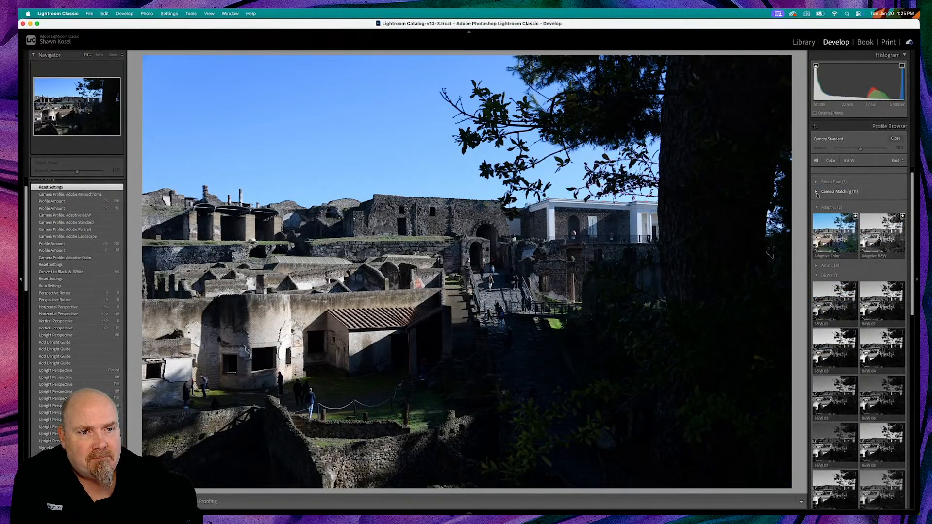
Look through the Camera Matching and Artistic profile groups in the Profile Browser.
click(817, 192)
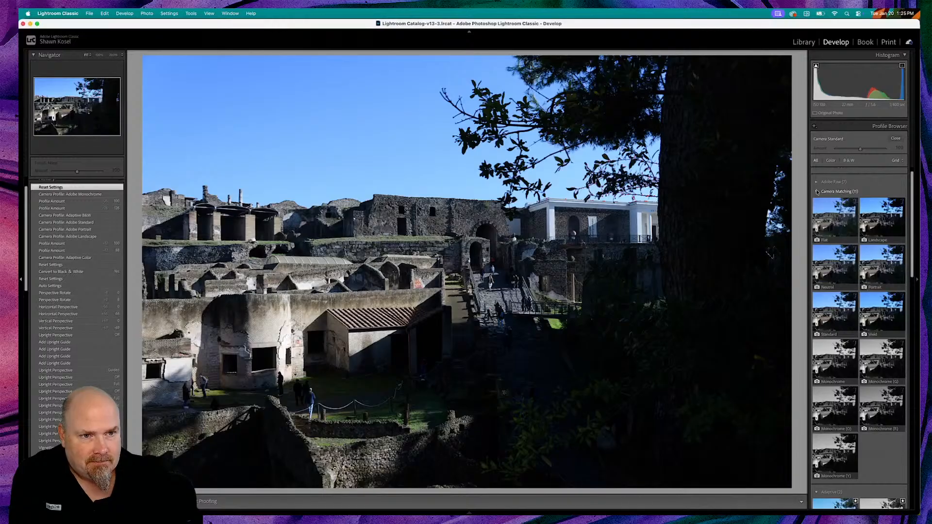
click(816, 192)
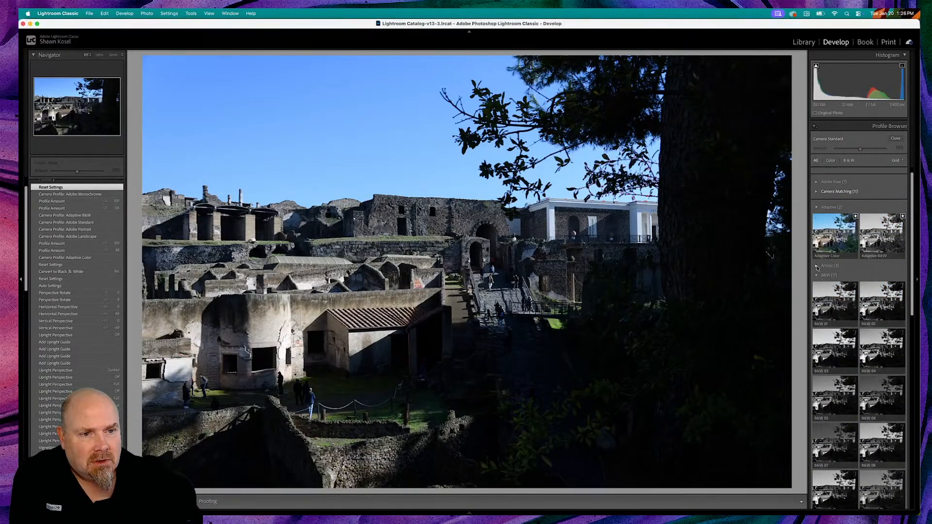
click(817, 266)
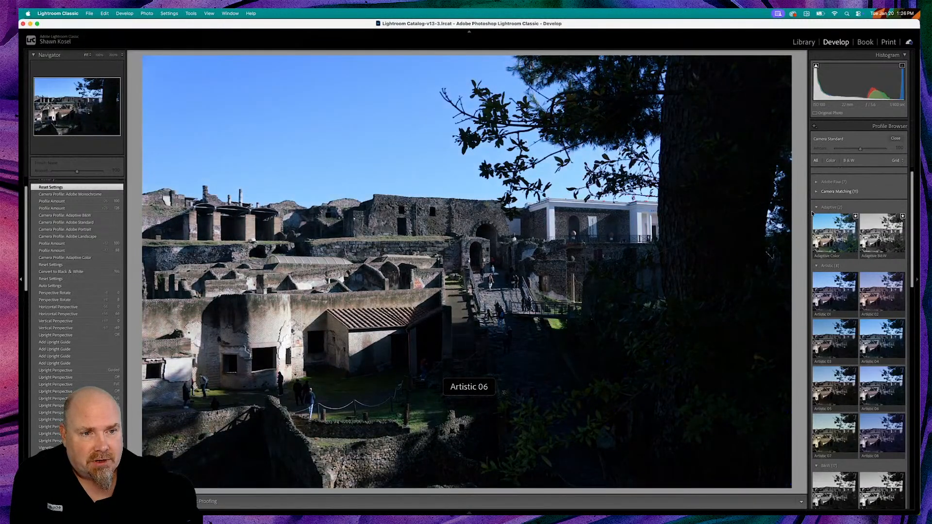
click(817, 266)
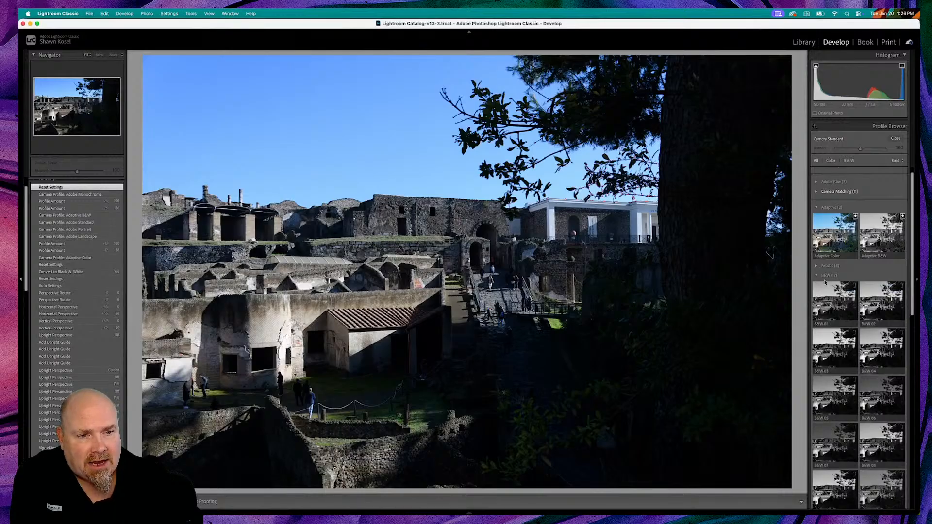
Examine the B&W, Modern and Vintage creative profiles by previewing them on the ruins photo.
scroll(828, 292, down, 5)
scroll(831, 299, down, 6)
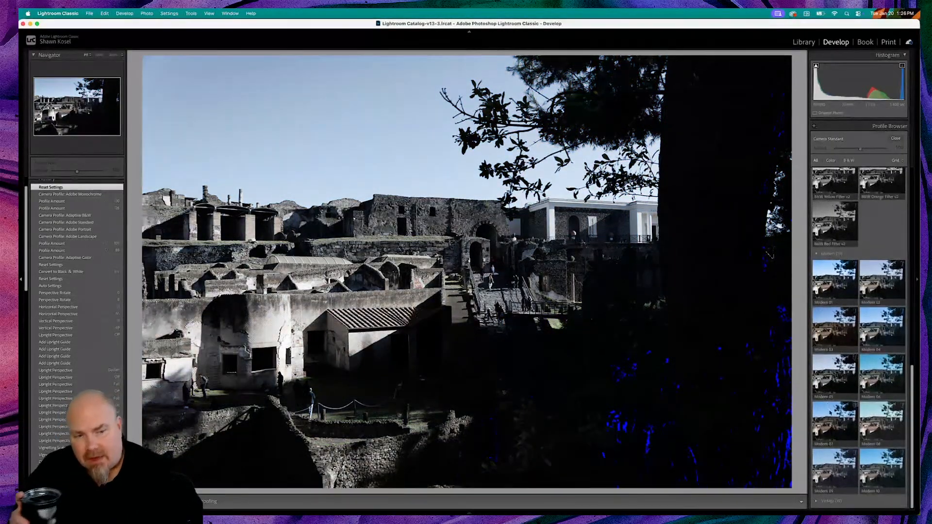
click(816, 500)
scroll(844, 422, down, 5)
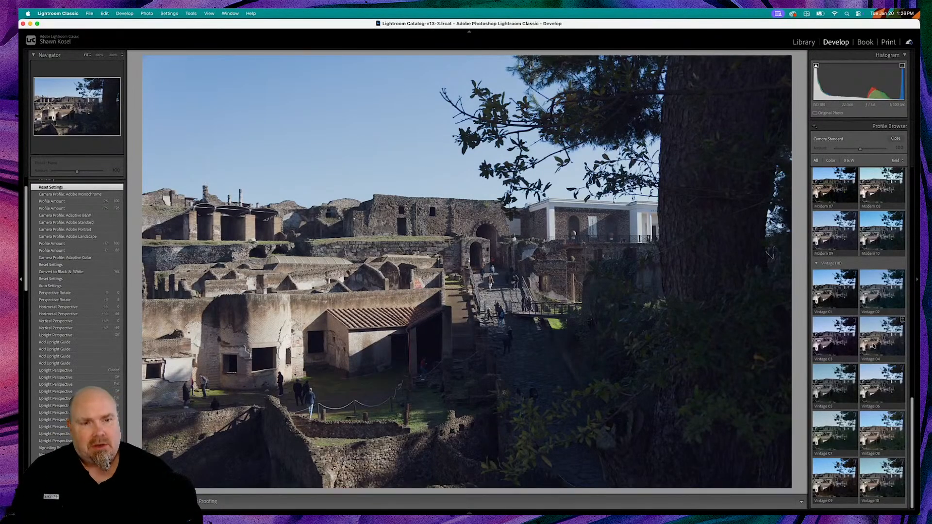
scroll(844, 330, up, 3)
scroll(844, 330, up, 5)
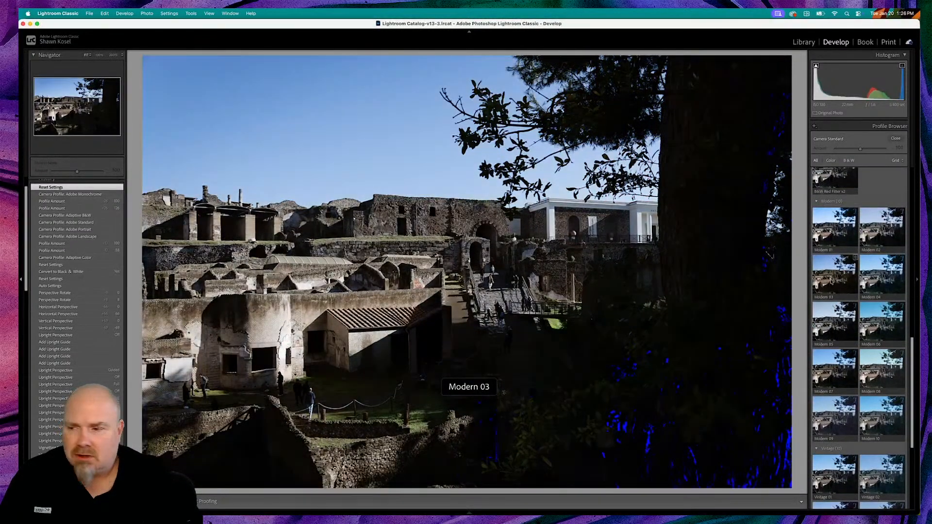
scroll(833, 281, up, 7)
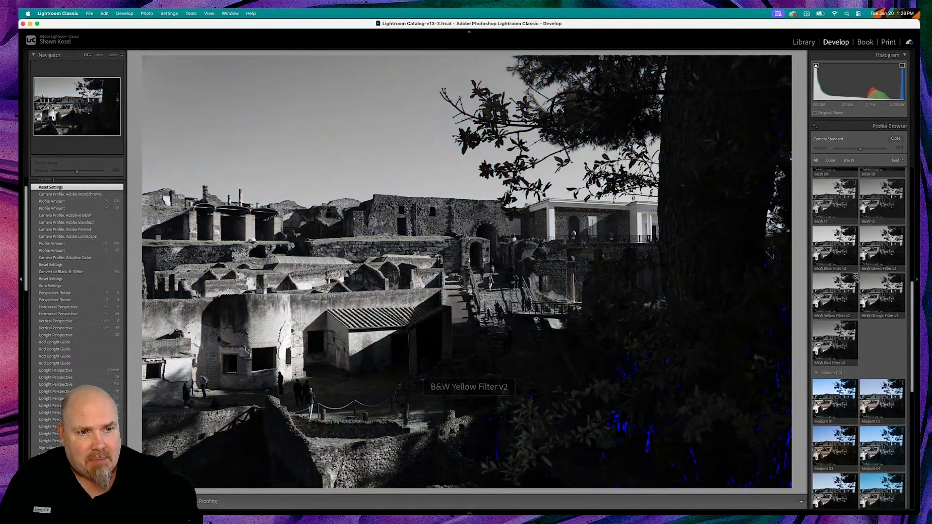
scroll(859, 283, up, 8)
scroll(849, 252, up, 6)
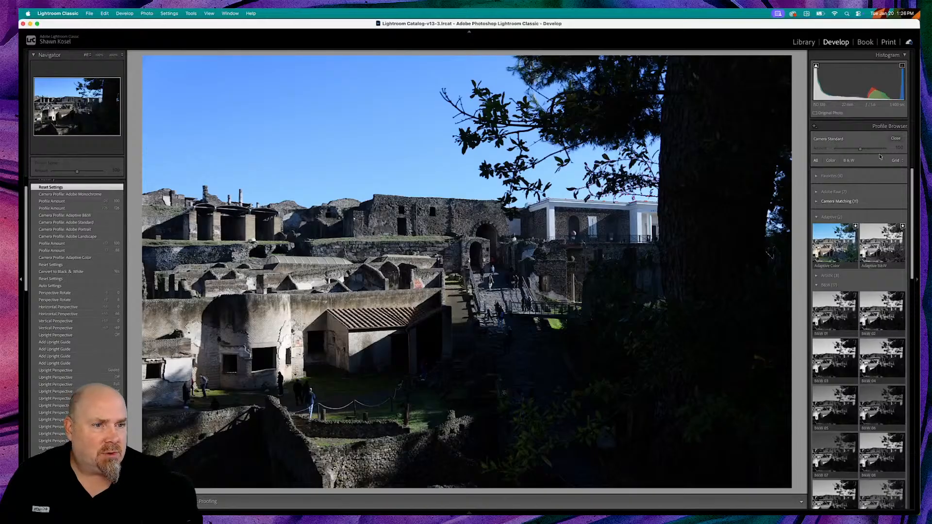
Try the Large and List views of the profiles, switch back to Grid, and close the Profile Browser.
click(902, 163)
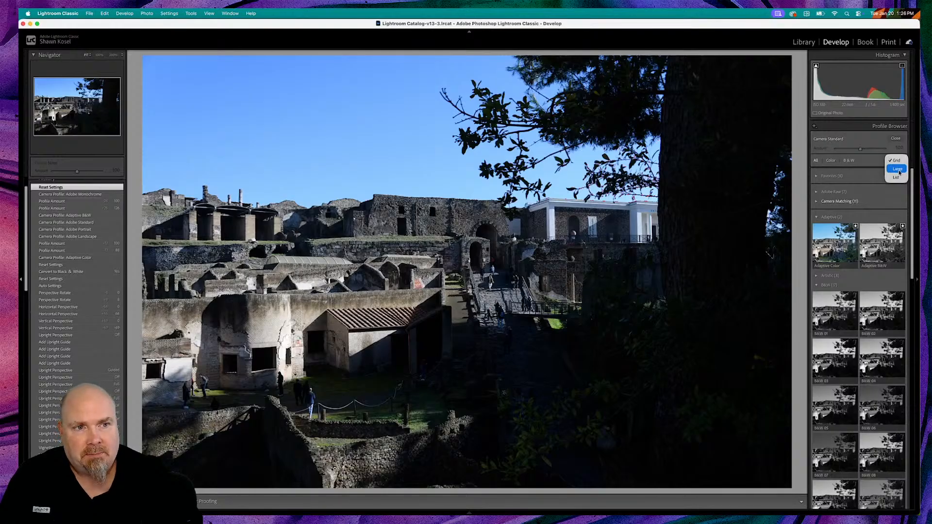
click(898, 170)
click(903, 162)
click(898, 169)
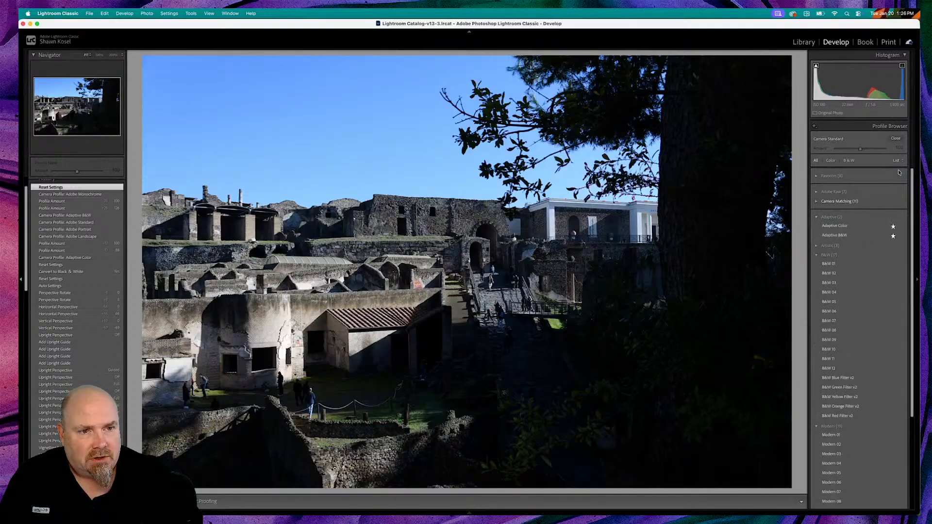
click(899, 162)
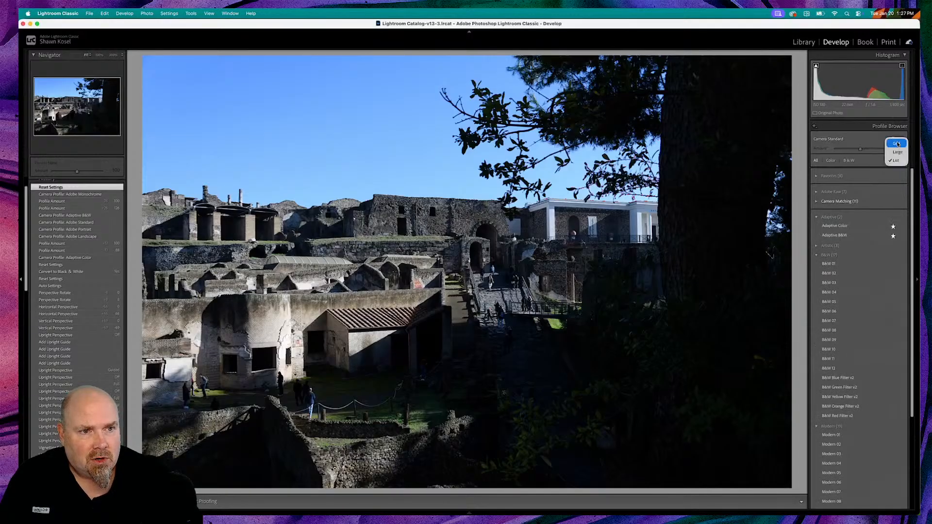
click(898, 144)
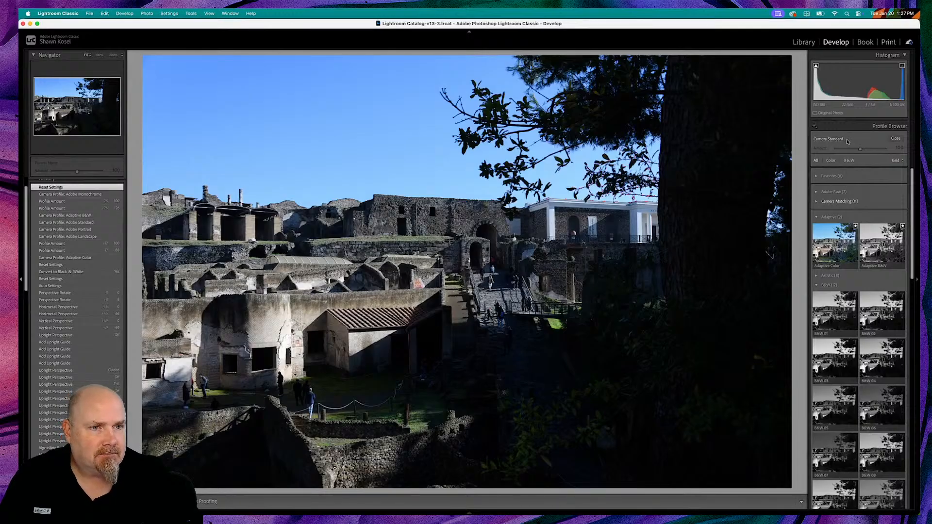
click(896, 138)
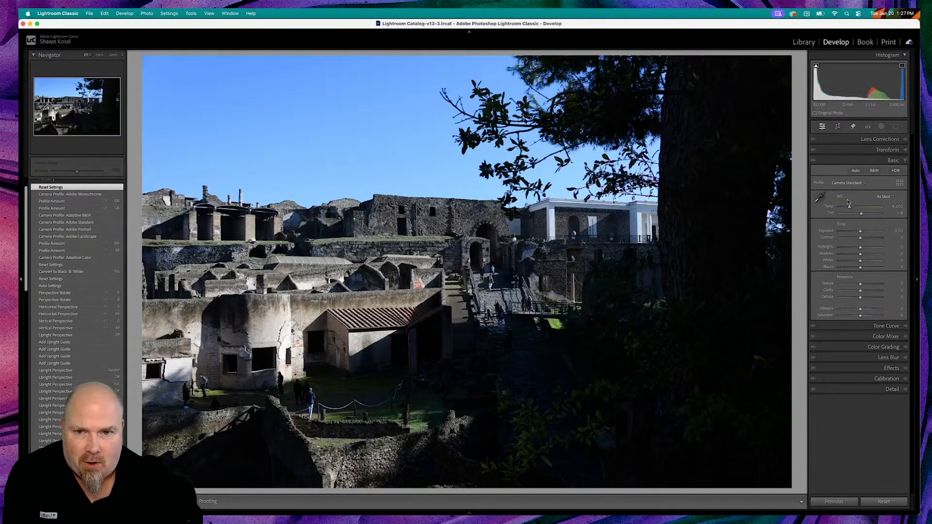
Try setting the white balance by sampling the blue sky with the White Balance Selector, undo it, and leave the selector.
click(820, 197)
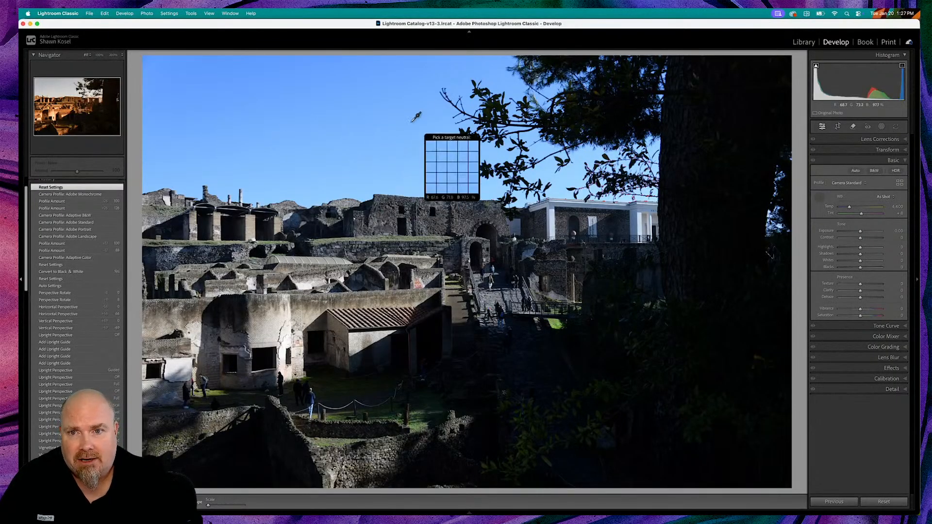
click(345, 118)
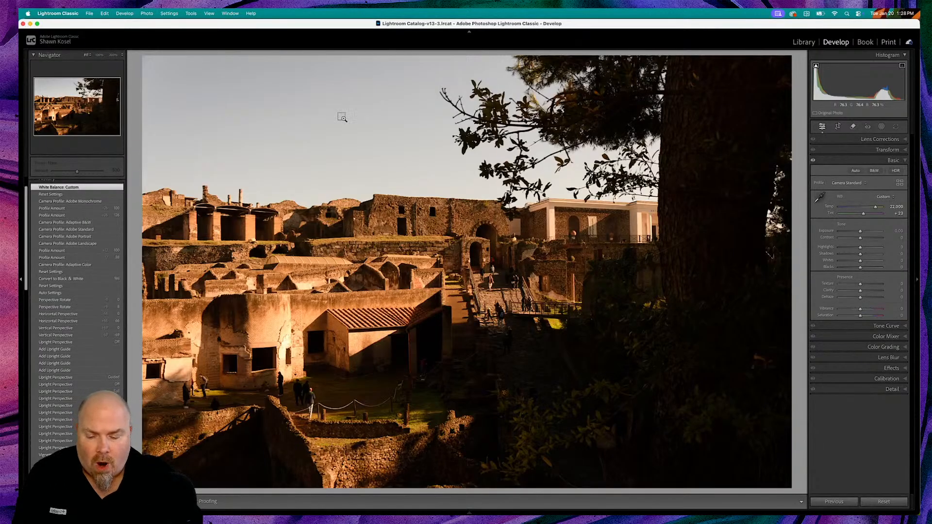
key(super+z)
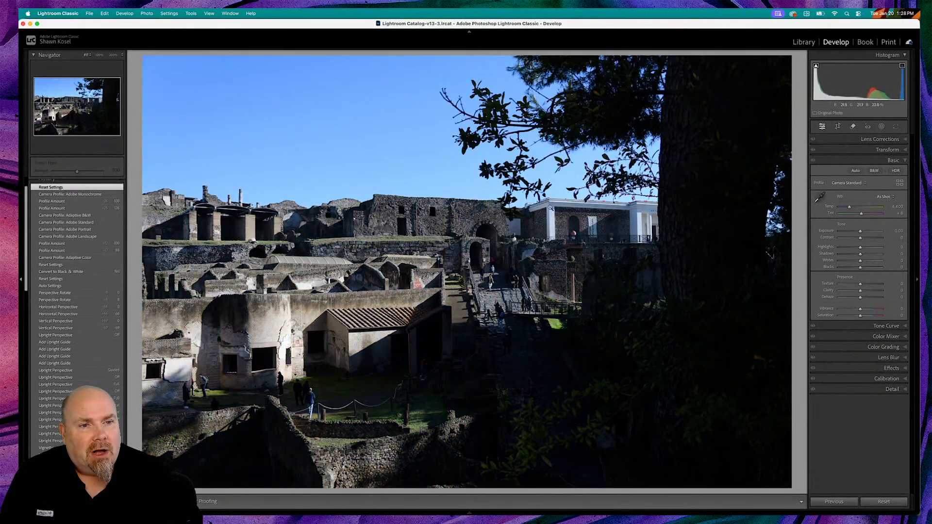
click(820, 197)
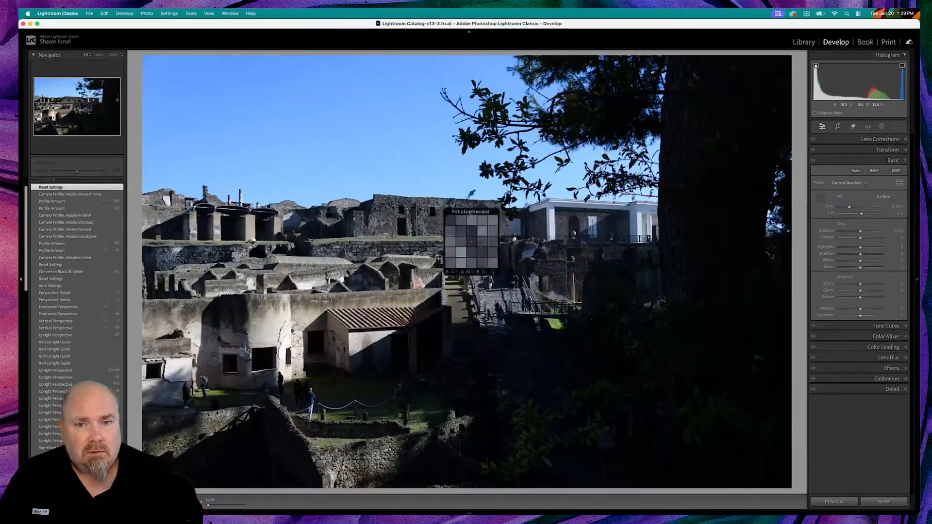
click(894, 214)
Browse the Positano collection for a dark night photo and open the stone stairway shot in Develop.
key(g)
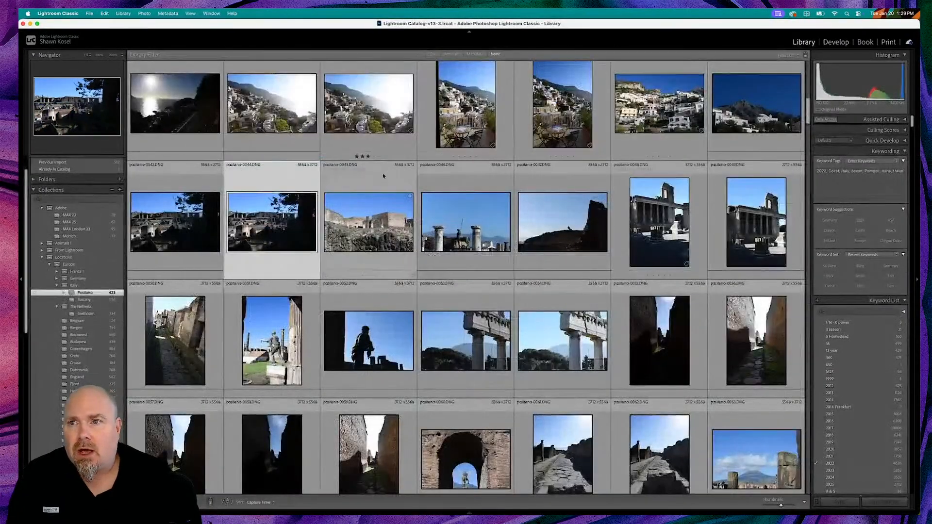
scroll(369, 219, down, 5)
scroll(368, 218, down, 10)
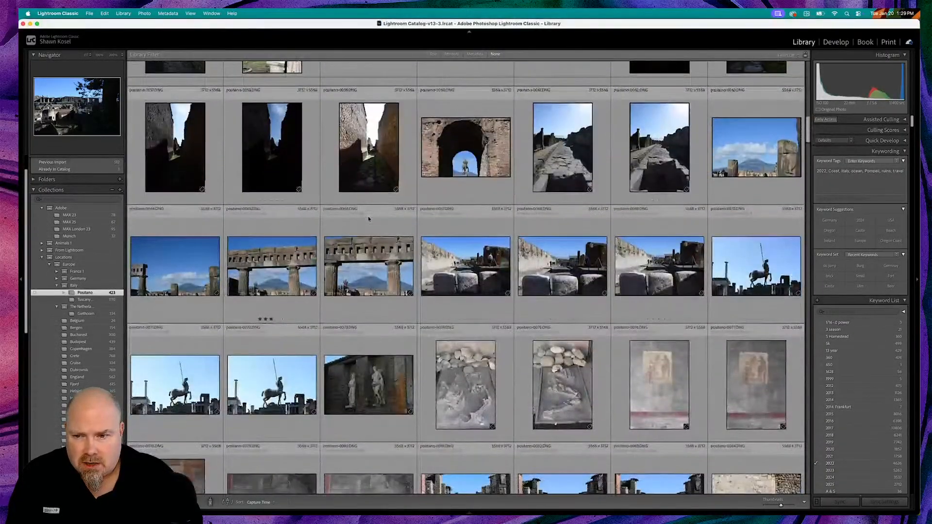
scroll(369, 218, down, 7)
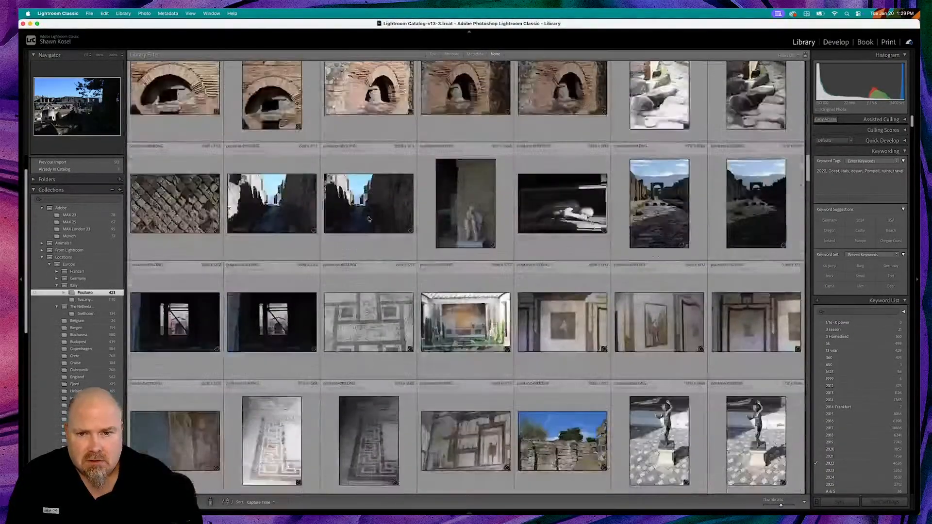
scroll(457, 217, down, 6)
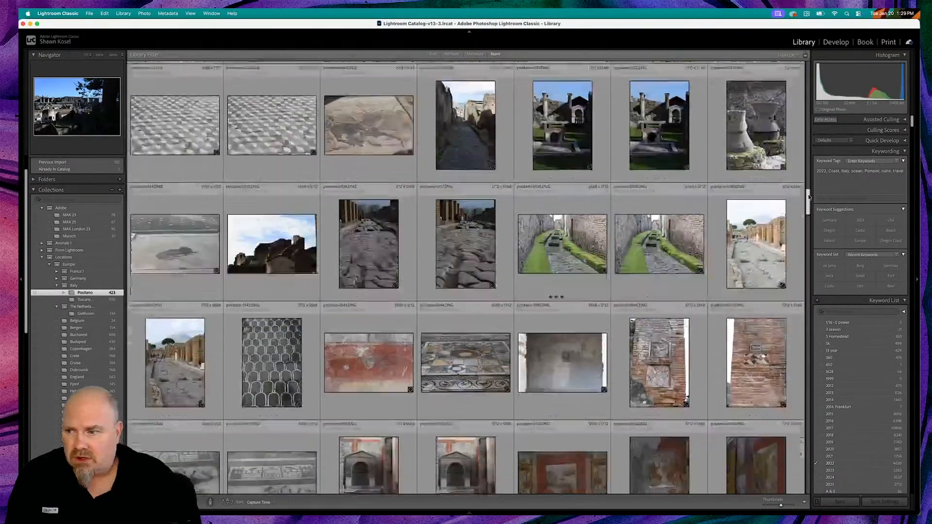
scroll(809, 201, down, 2)
drag(809, 201, 809, 254)
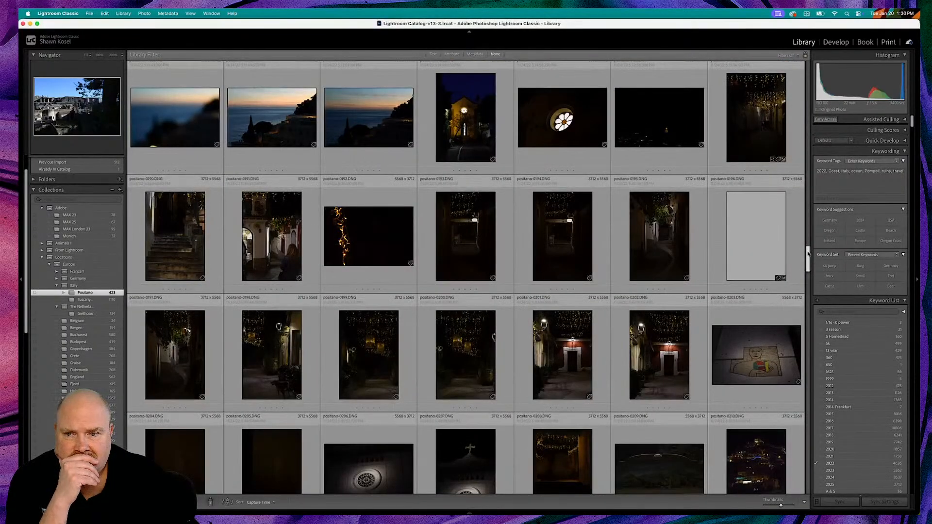
double_click(186, 251)
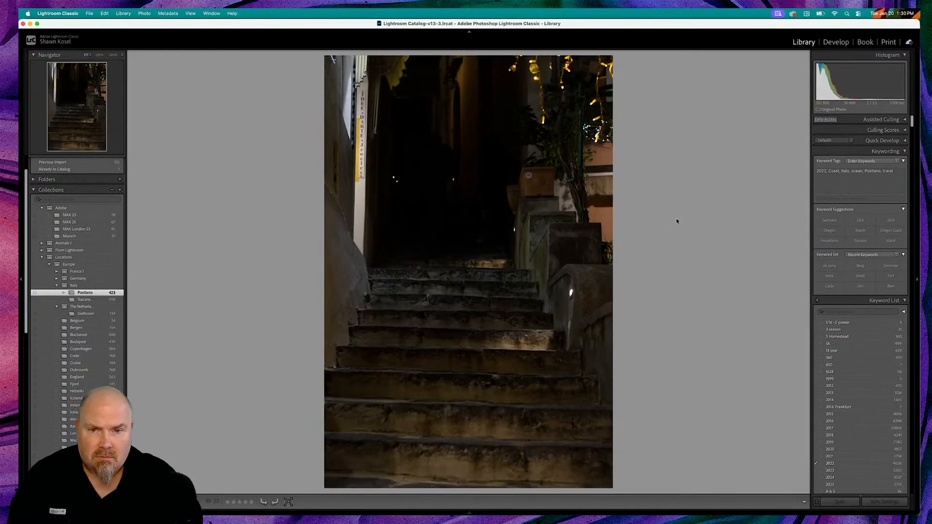
key(d)
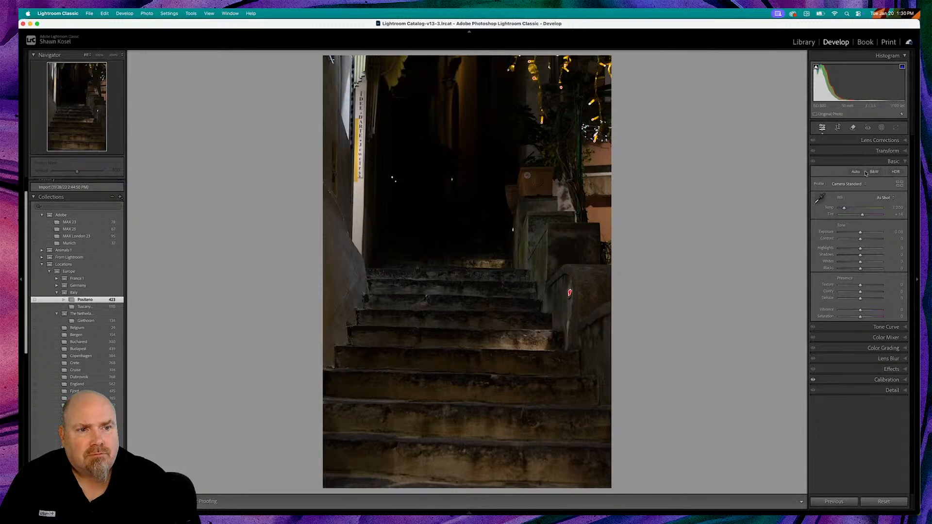
Apply Auto settings to the night stairway photo and inspect the dark passage at close zoom.
click(856, 172)
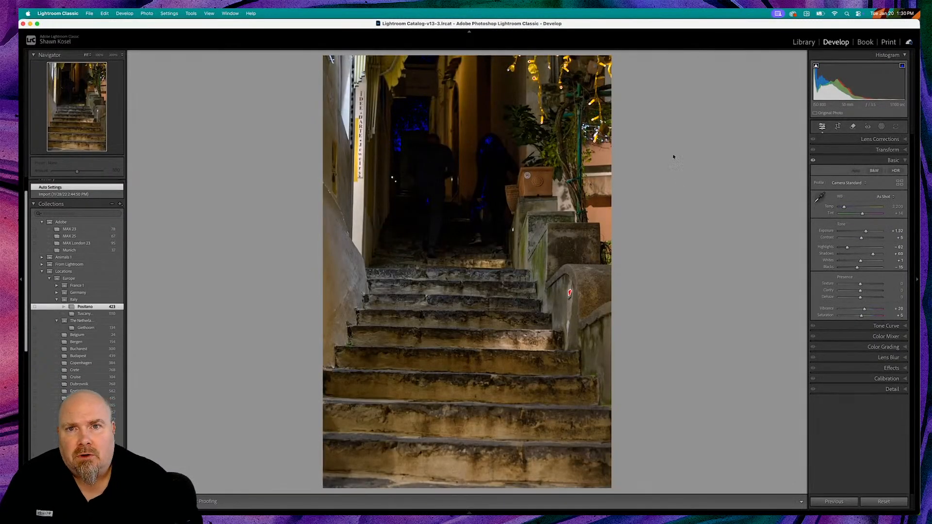
click(478, 79)
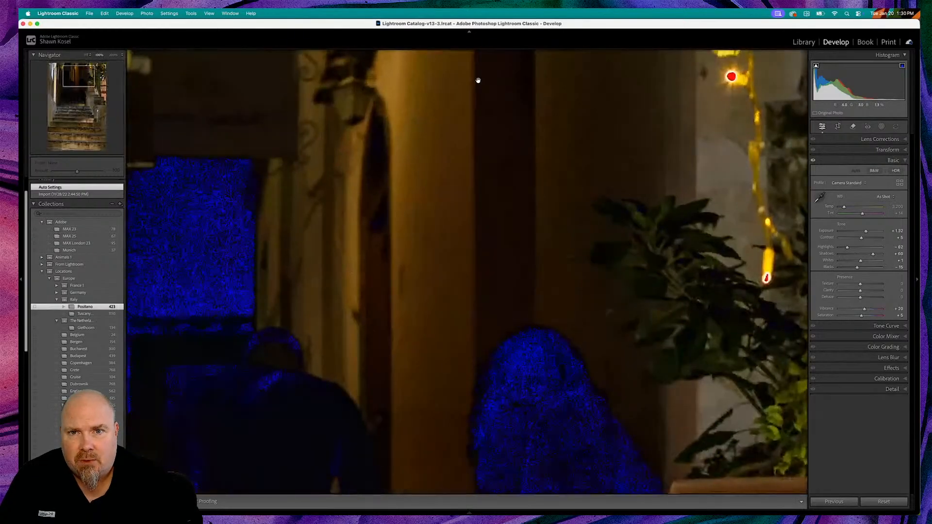
click(455, 137)
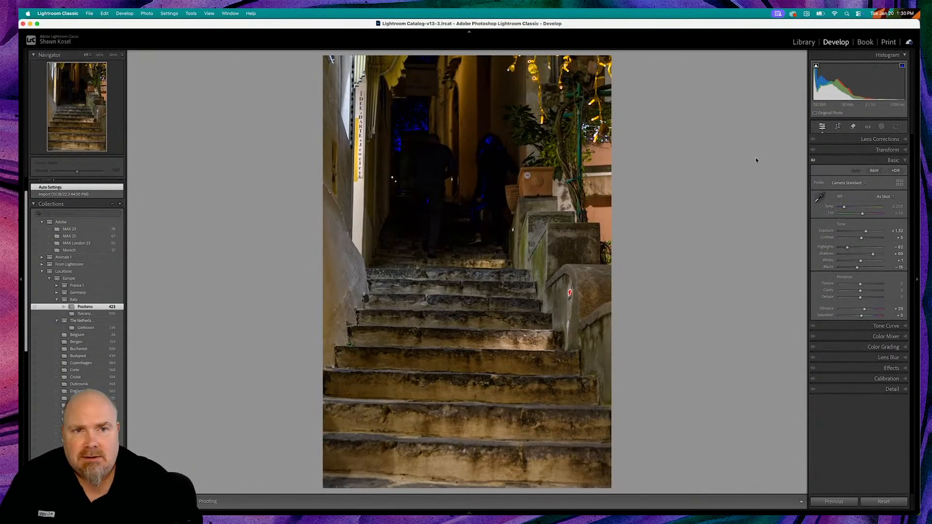
Set the white balance by sampling the upper stone steps as the neutral target, and check the passage up close.
click(820, 196)
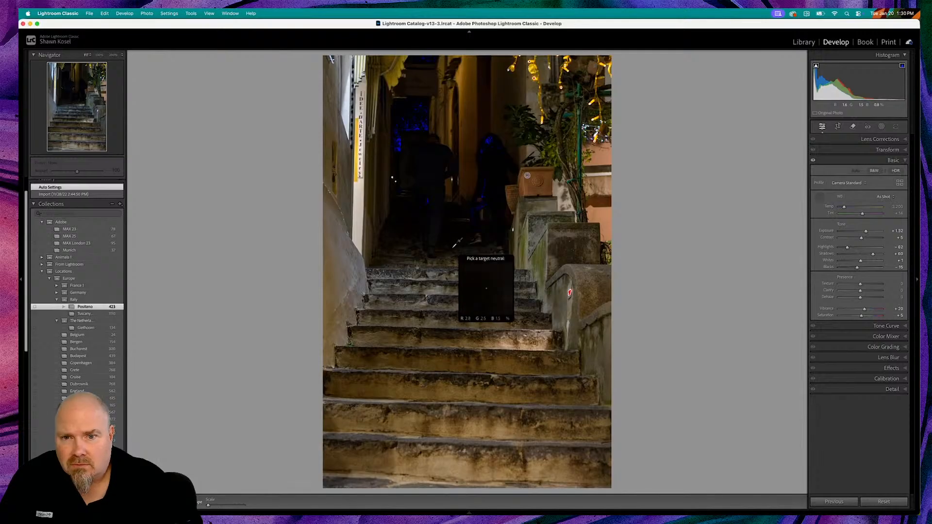
click(407, 270)
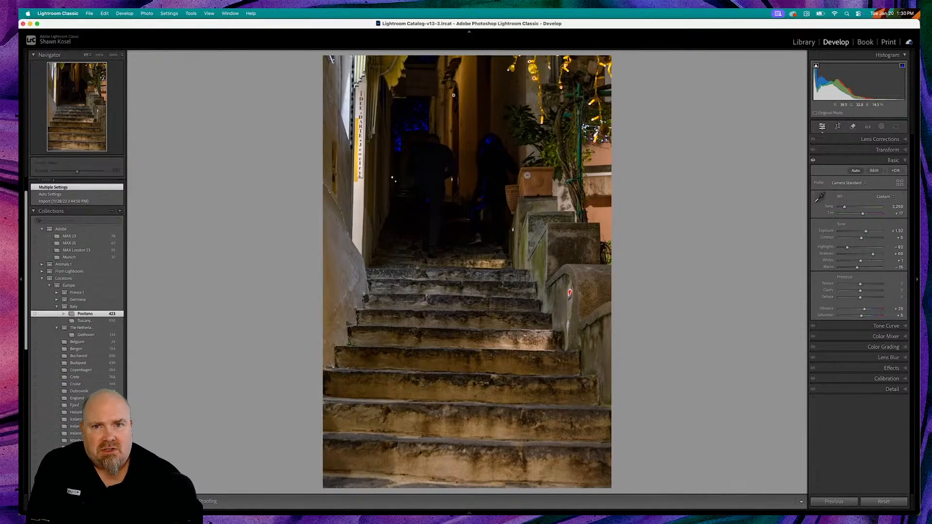
click(431, 98)
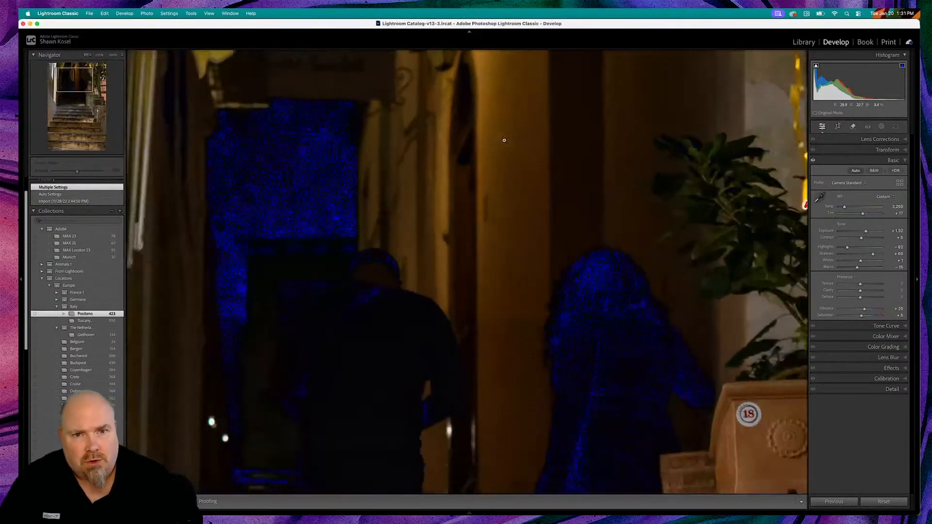
click(504, 140)
Try sampling the warm-lit passage wall above the stairs as the white balance neutral, undo it, and put the selector away.
click(818, 197)
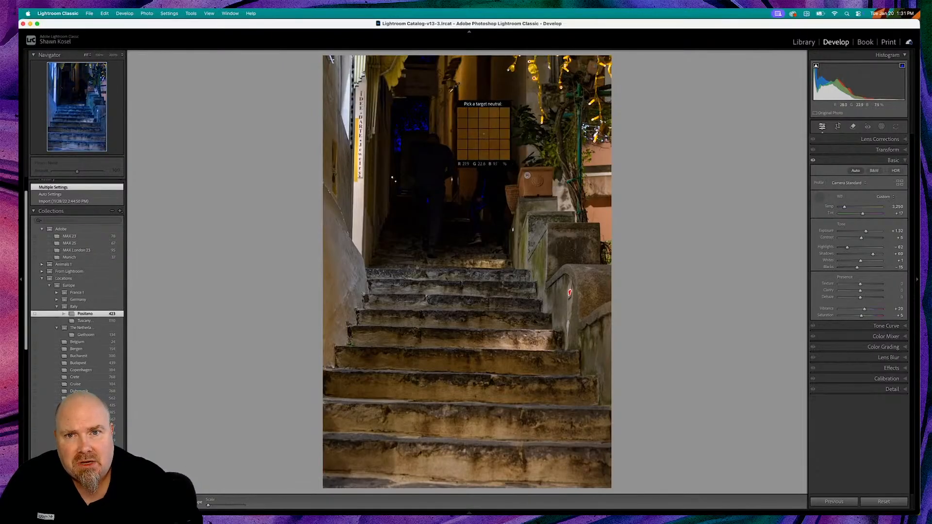
click(447, 87)
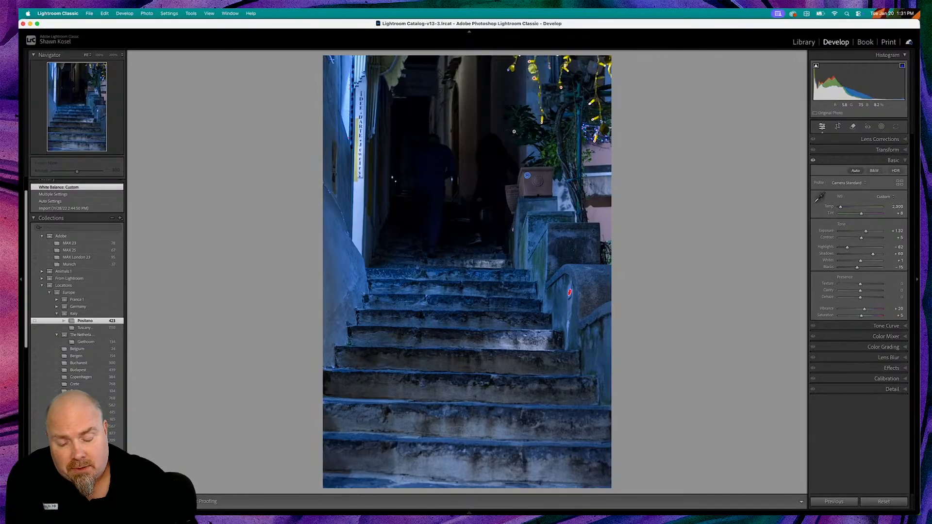
key(super+z)
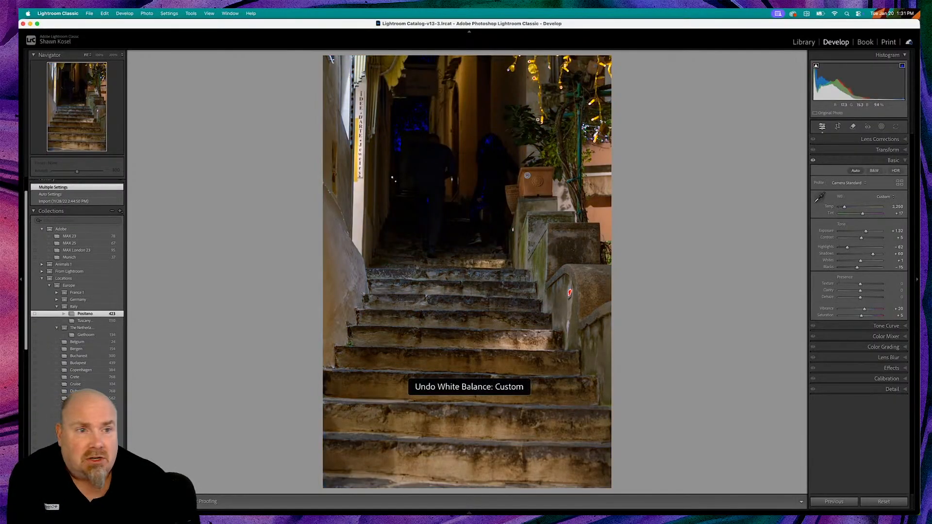
click(820, 197)
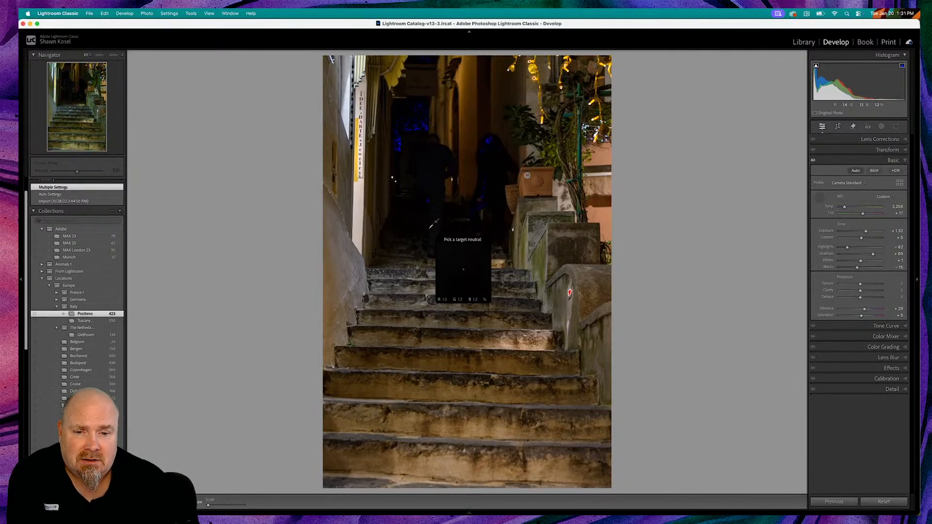
click(821, 197)
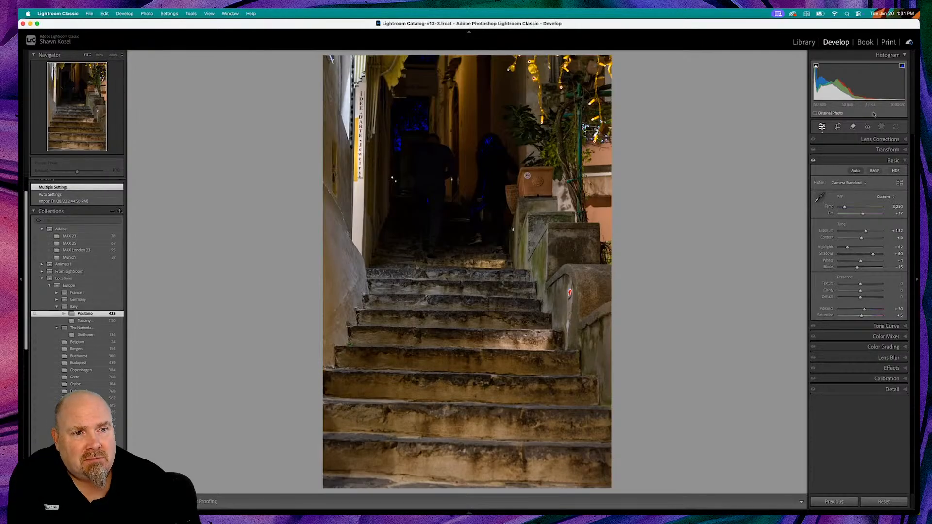
Create a new brush mask and paint it over the dark passage at the head of the stairs.
click(854, 127)
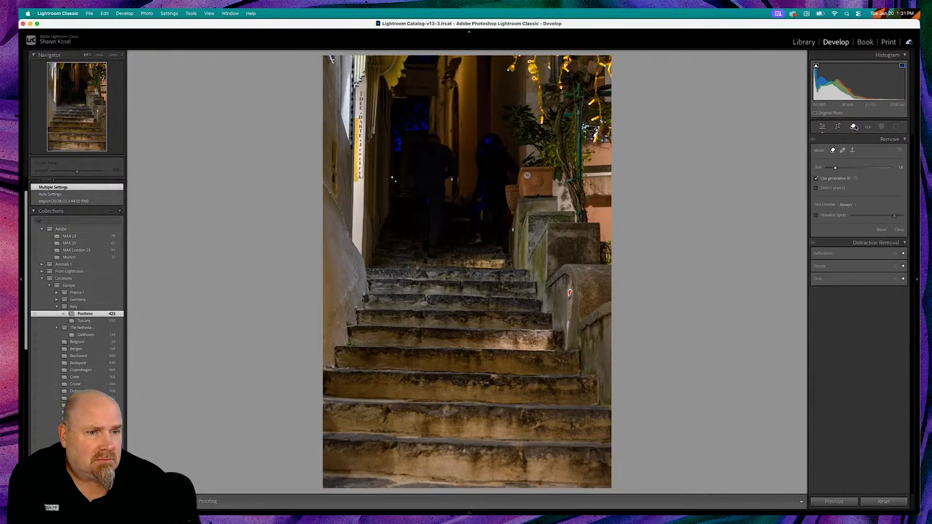
click(882, 127)
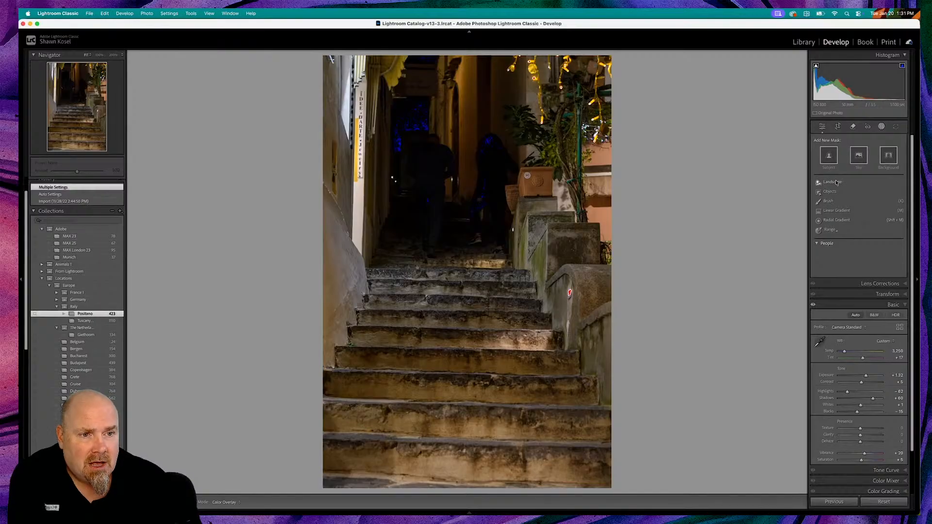
click(829, 201)
scroll(456, 149, up, 6)
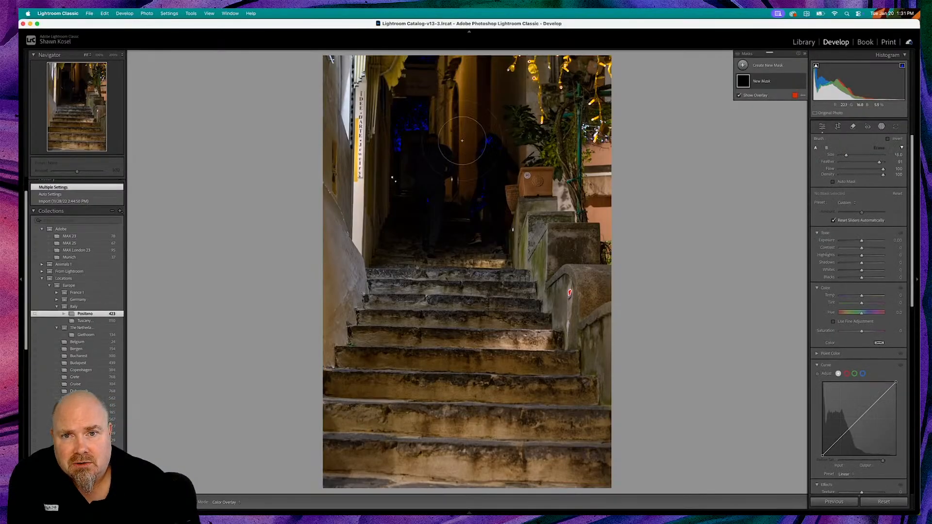
mouse_move(432, 70)
mouse_down()
mouse_move(415, 89)
mouse_move(415, 76)
mouse_move(411, 105)
mouse_move(412, 217)
mouse_move(480, 193)
mouse_move(519, 137)
mouse_move(516, 67)
mouse_move(463, 92)
mouse_move(456, 171)
mouse_move(462, 62)
mouse_move(470, 122)
mouse_move(454, 178)
mouse_move(483, 64)
mouse_move(469, 146)
mouse_up()
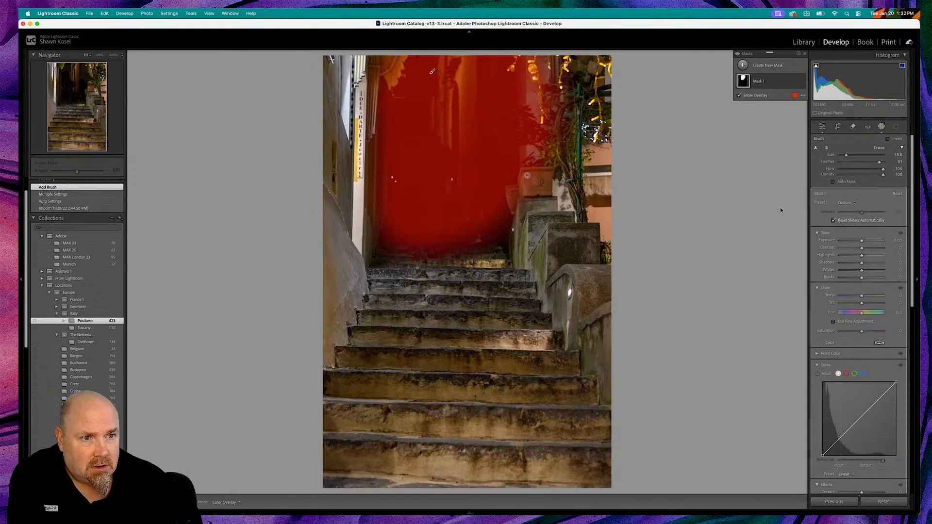
Cool the masked passage with negative Temp and Tint adjustments, and reset all edits on the photo.
scroll(846, 205, down, 2)
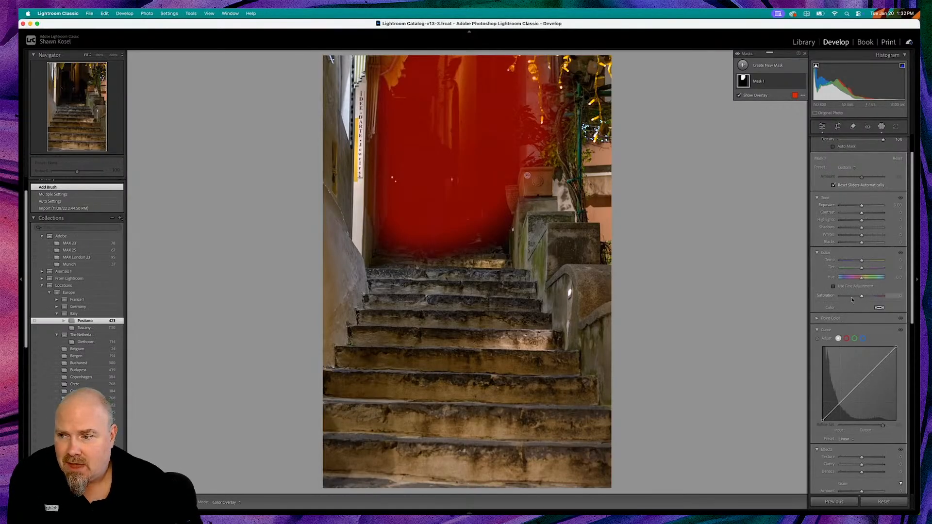
mouse_move(862, 261)
mouse_down()
mouse_move(847, 261)
mouse_move(861, 269)
mouse_up()
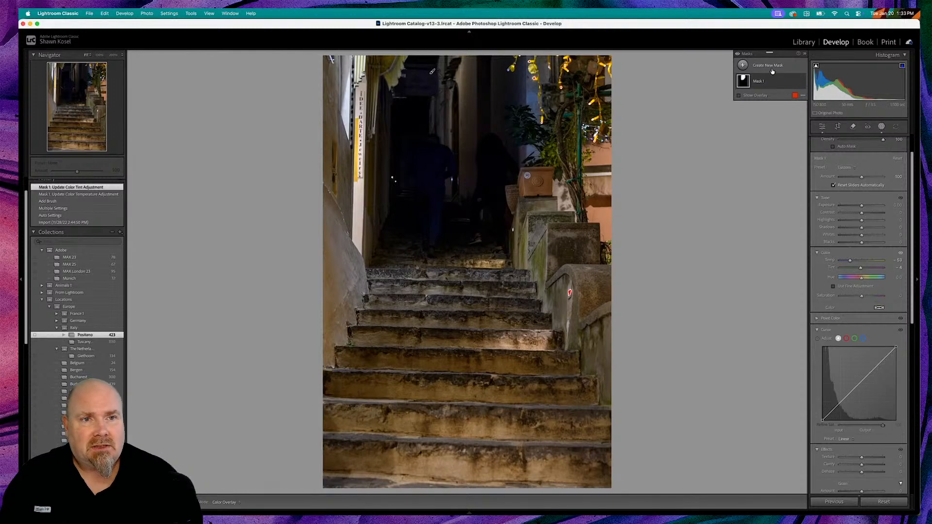
click(898, 506)
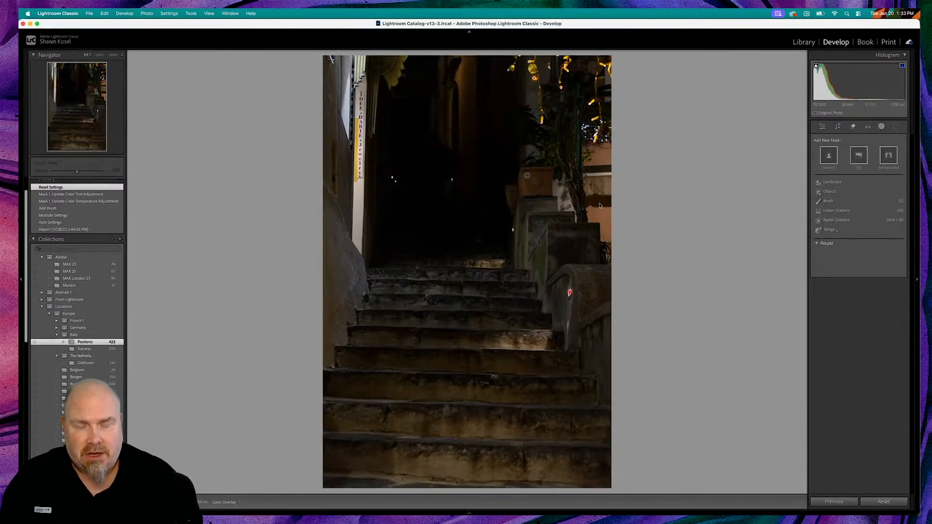
Return to the photo grid, view the blurred sunset sea photo at full size, and go back to the grid.
key(g)
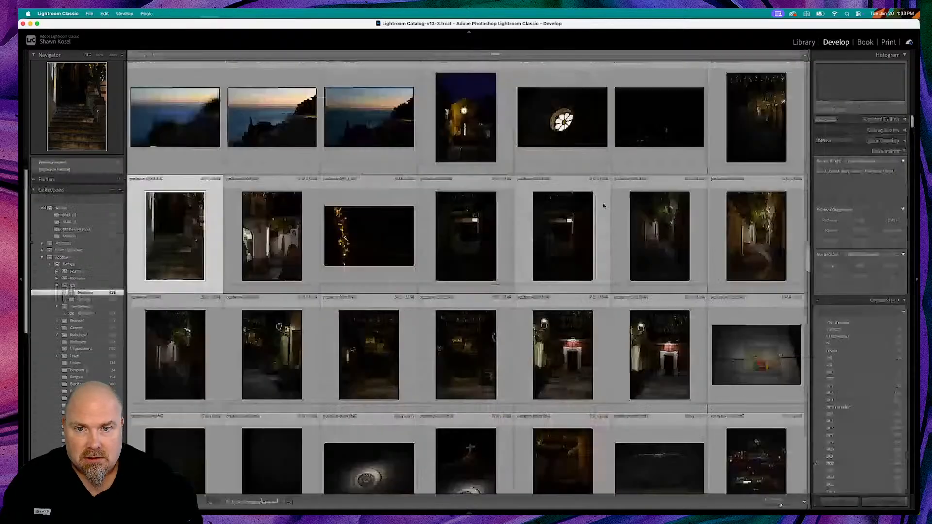
scroll(416, 173, up, 3)
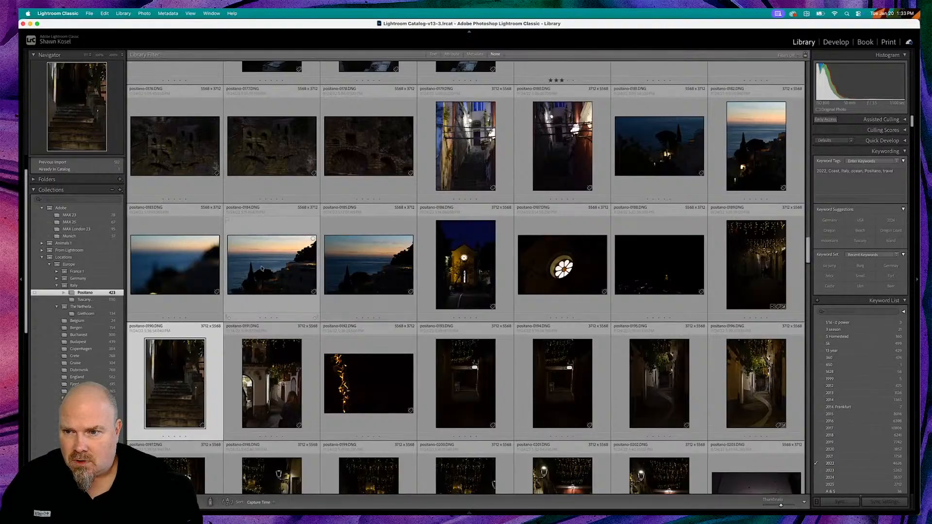
double_click(175, 267)
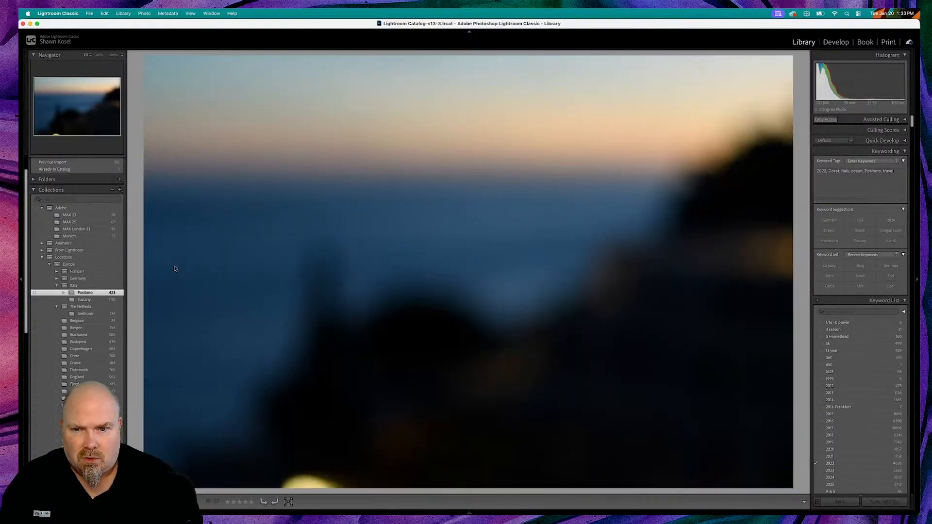
click(471, 255)
click(472, 256)
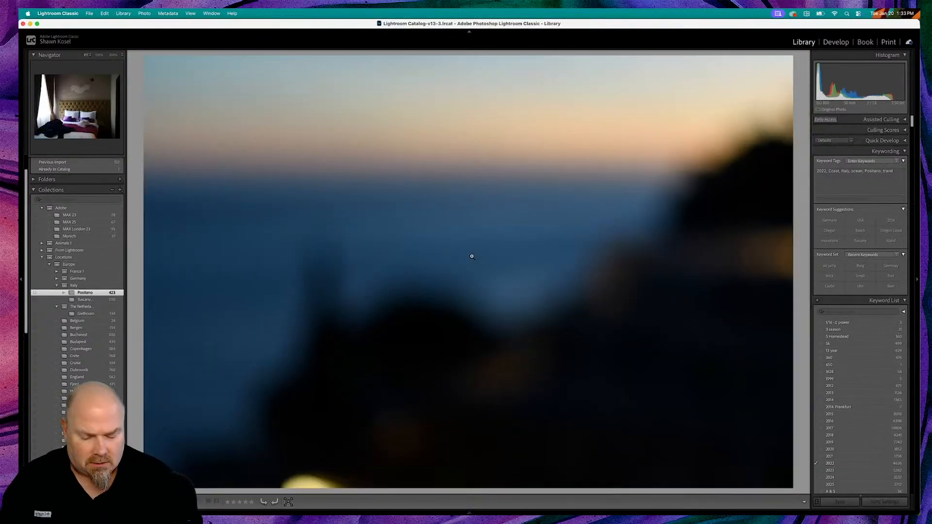
key(g)
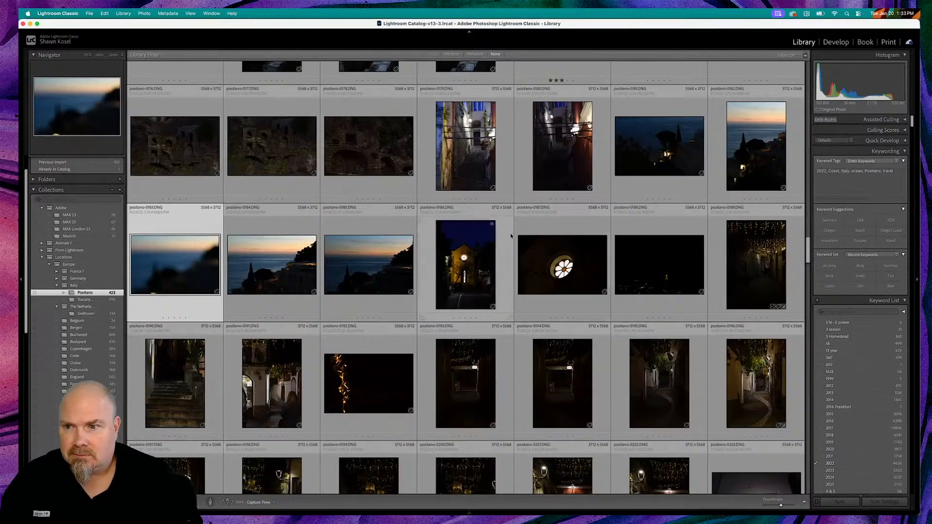
Find the gray plaster body cast photo in the Positano collection and open it in Develop.
scroll(524, 228, up, 3)
scroll(523, 228, up, 6)
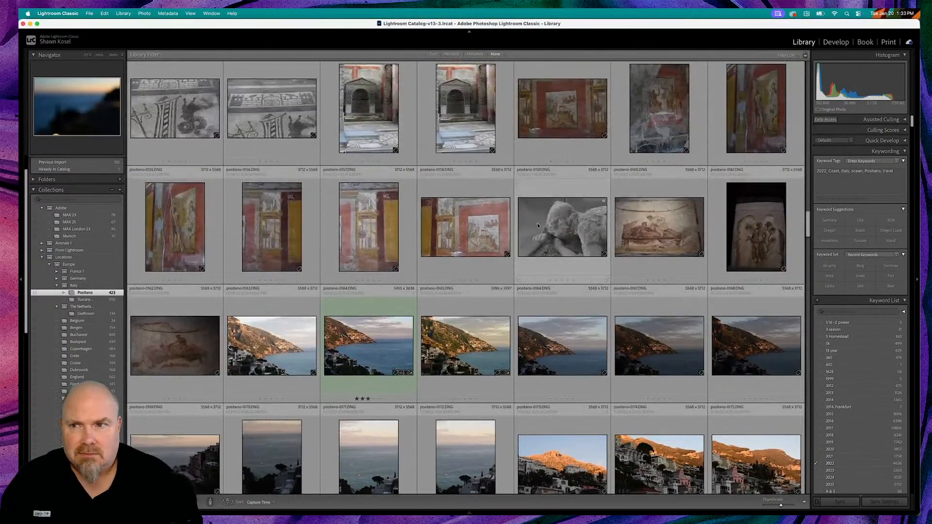
click(537, 226)
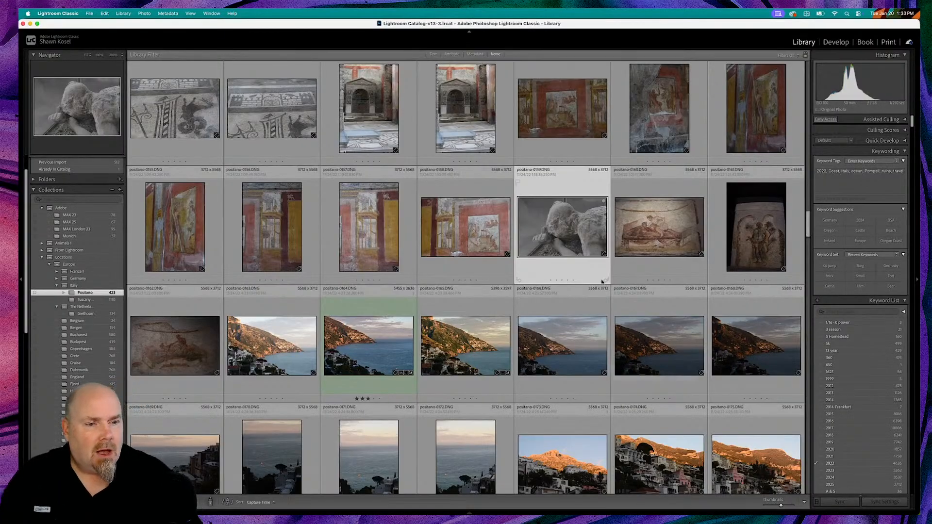
key(e)
key(d)
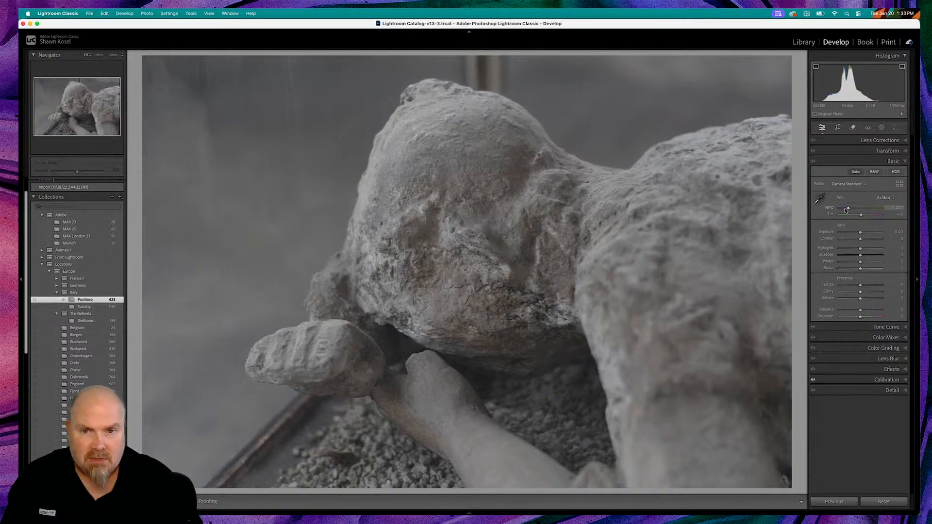
Browse the earlier ruins photos and open the brighter stone-paved street photo with the arch in Develop.
key(g)
scroll(551, 155, up, 6)
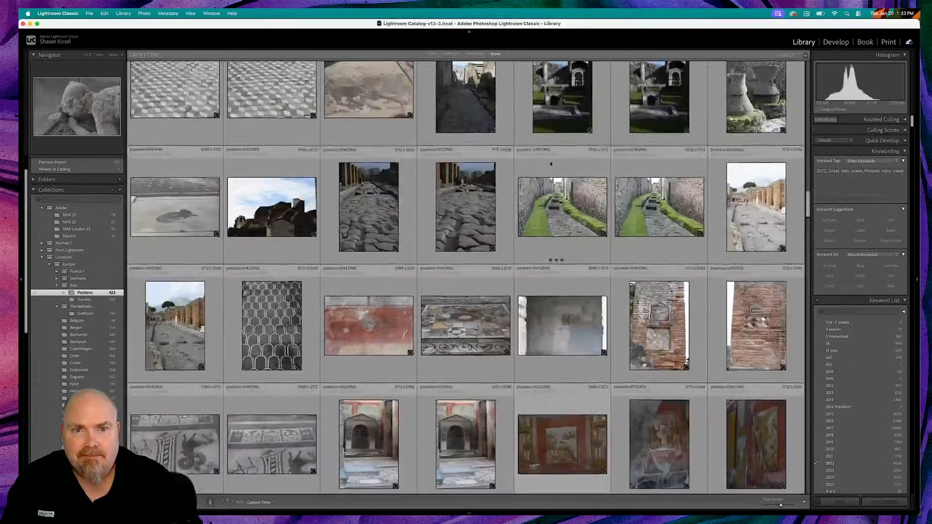
scroll(551, 164, up, 3)
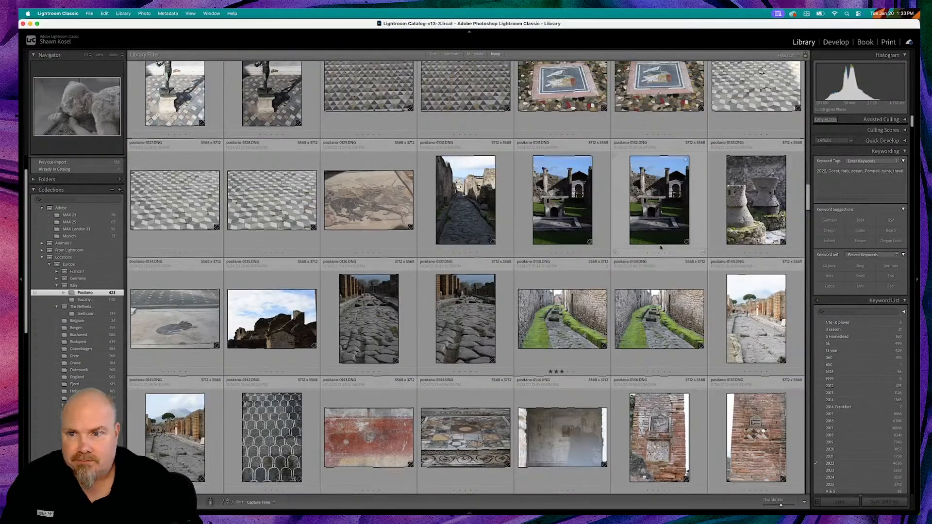
scroll(660, 248, up, 9)
scroll(660, 248, up, 3)
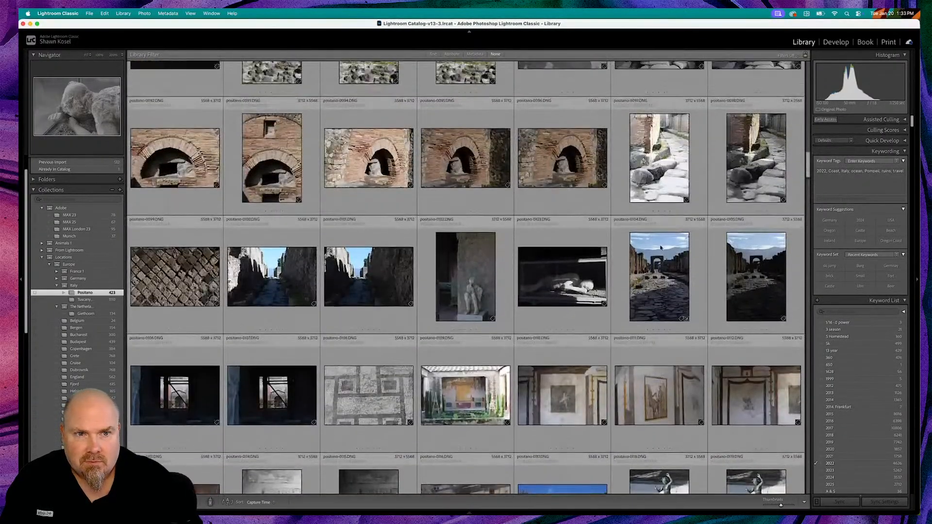
double_click(663, 263)
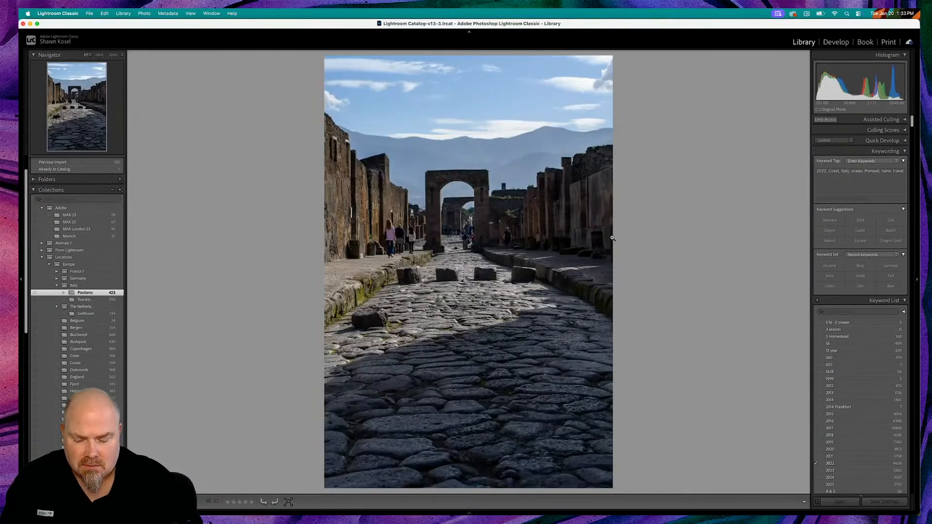
key(d)
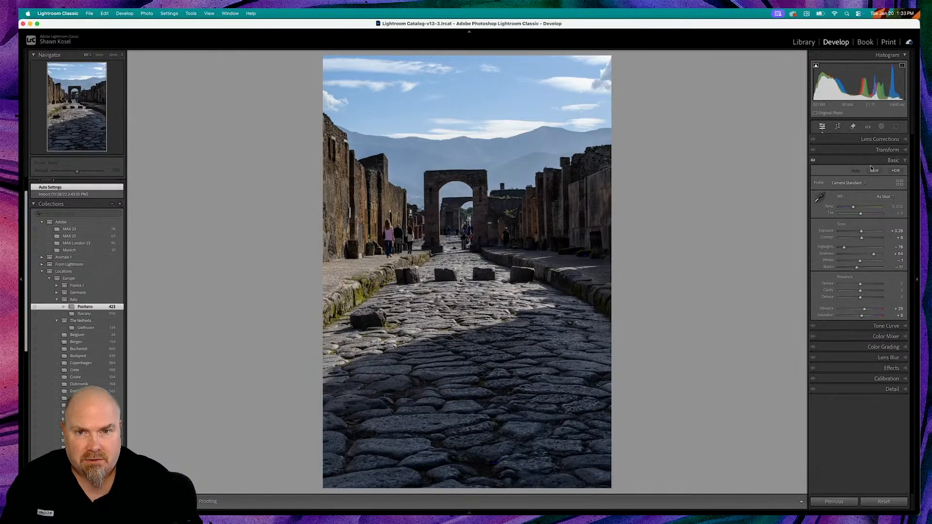
Switch to the darker, unedited version of the arch street photo and open it in Develop.
key(g)
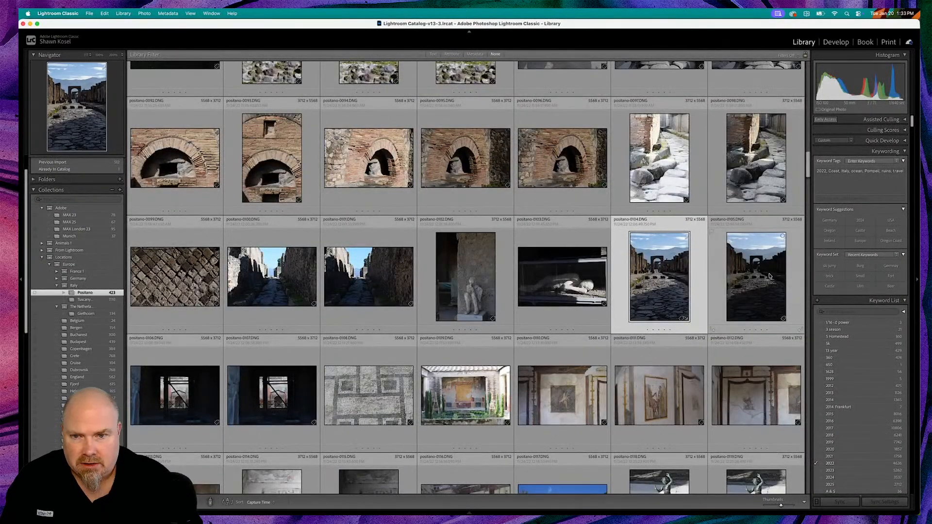
double_click(769, 276)
key(d)
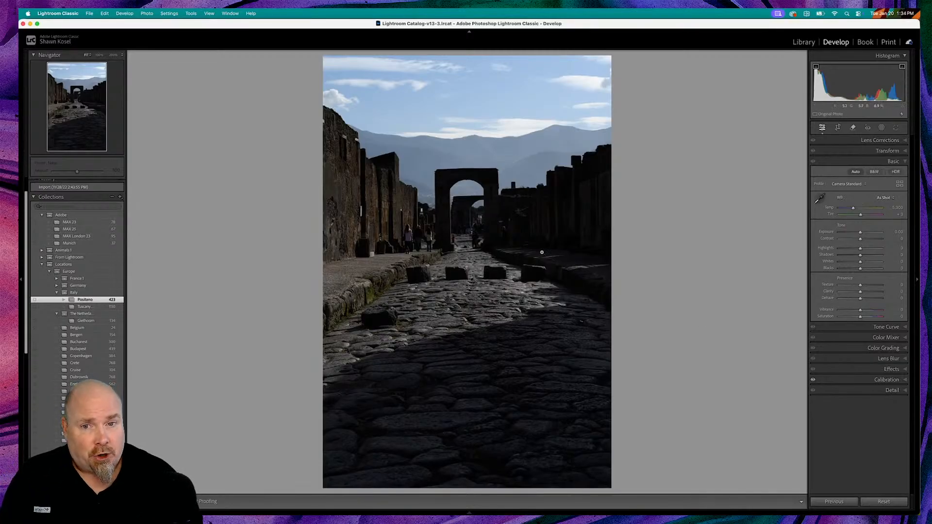
Examine the clouds and mountain ridge above the arch at 100%, and return to the full photo.
click(482, 116)
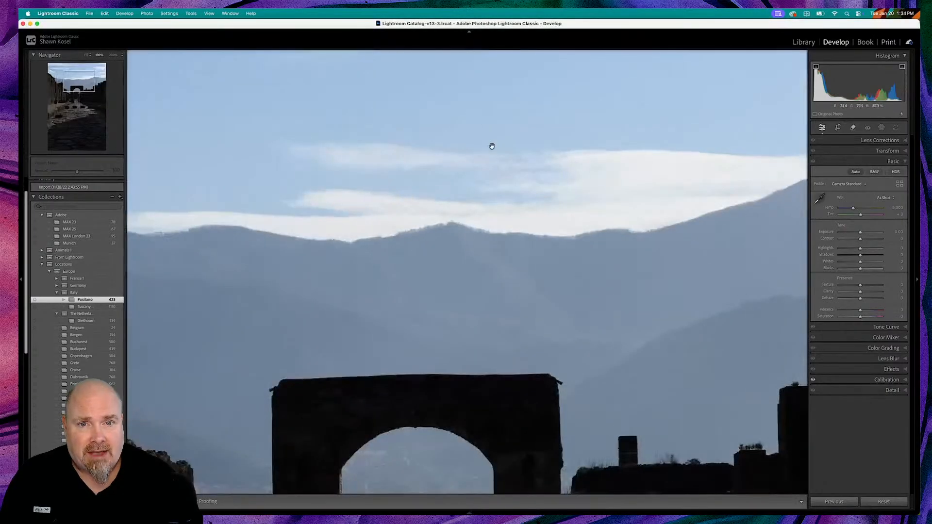
scroll(484, 139, up, 5)
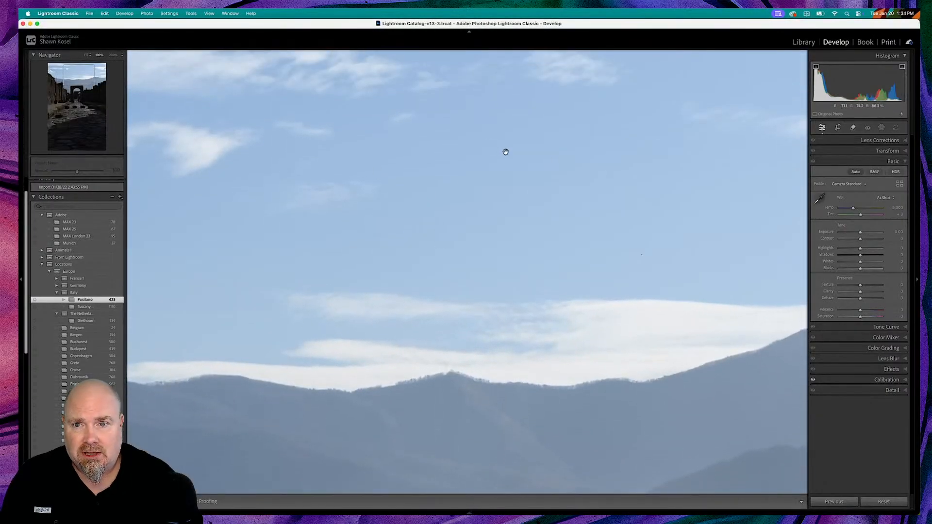
click(505, 152)
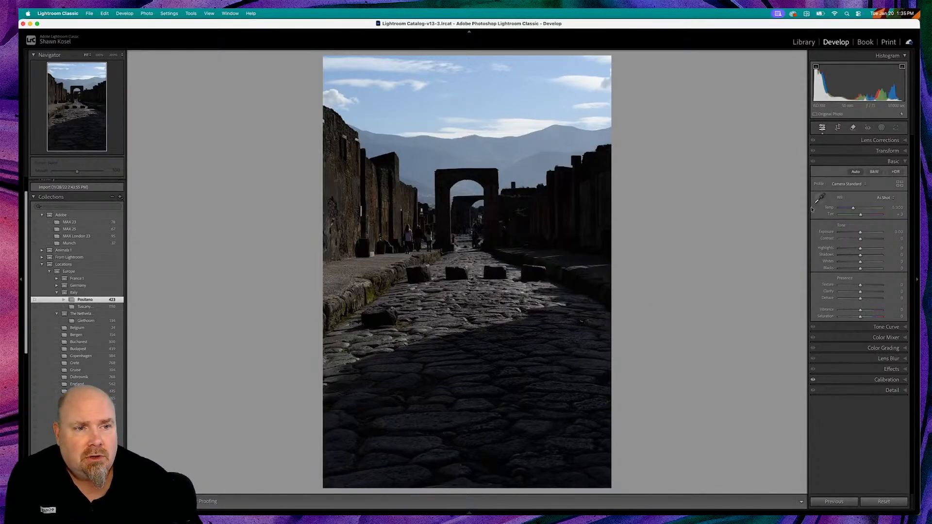
Apply Auto settings to the dark street photo and inspect the people around the arch up close.
click(856, 172)
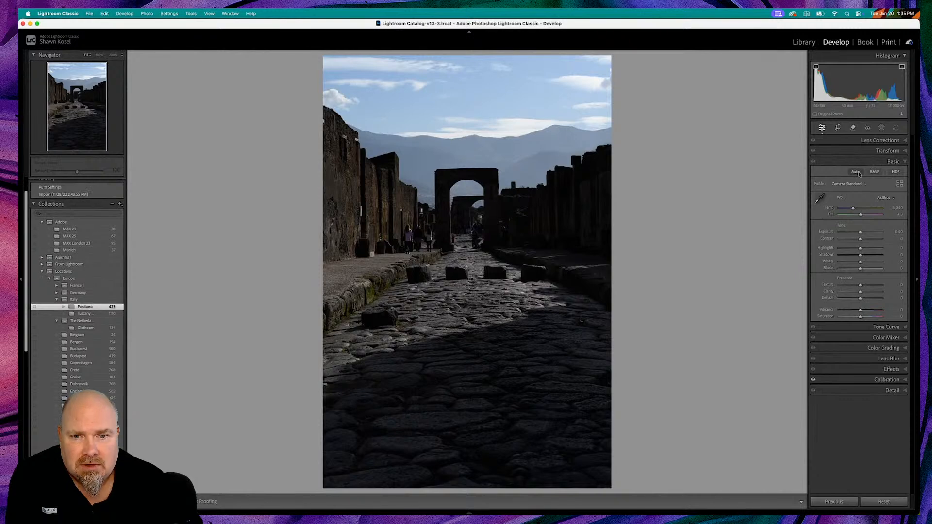
click(479, 228)
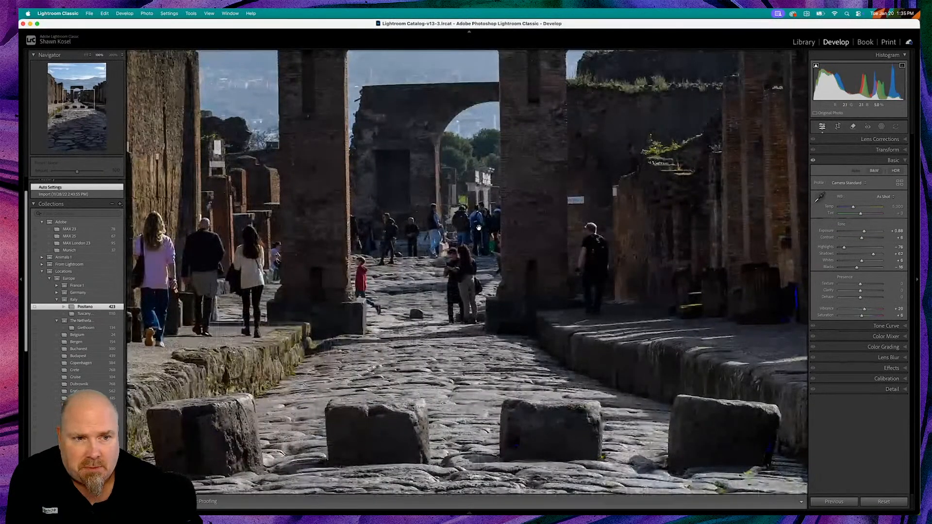
click(478, 228)
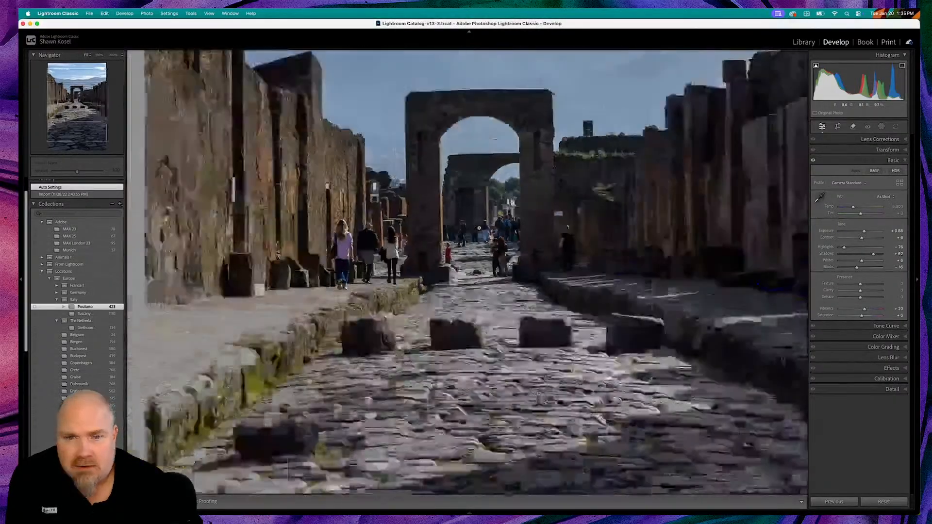
scroll(478, 227, left, 4)
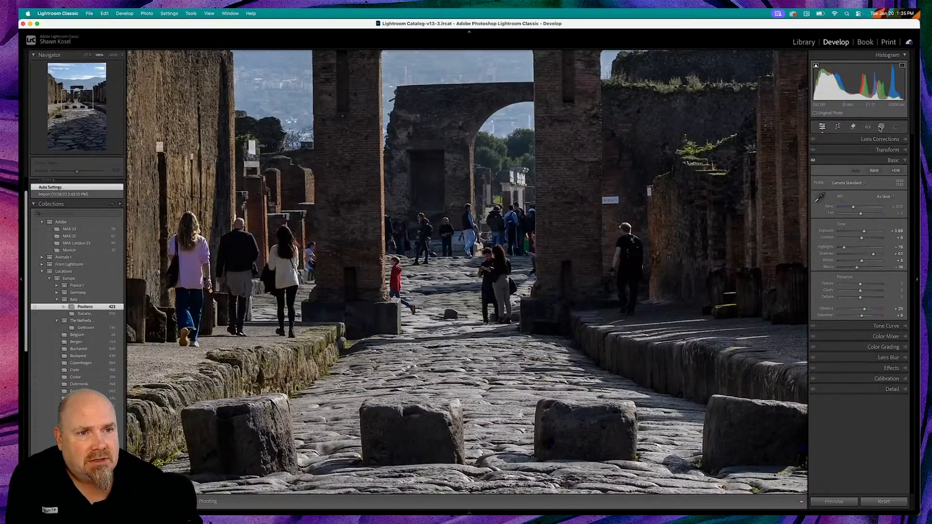
Run people detection from the Remove tool's Distraction Removal on the street photo.
click(881, 127)
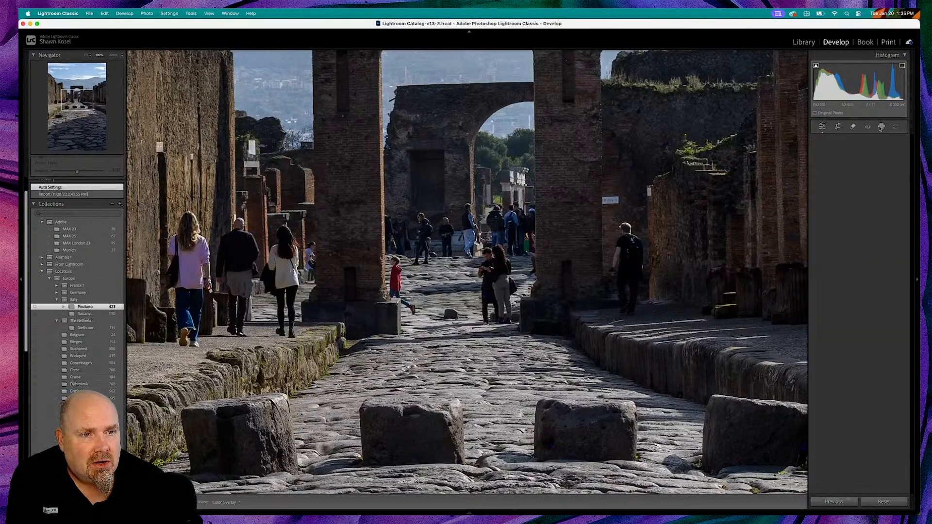
click(854, 127)
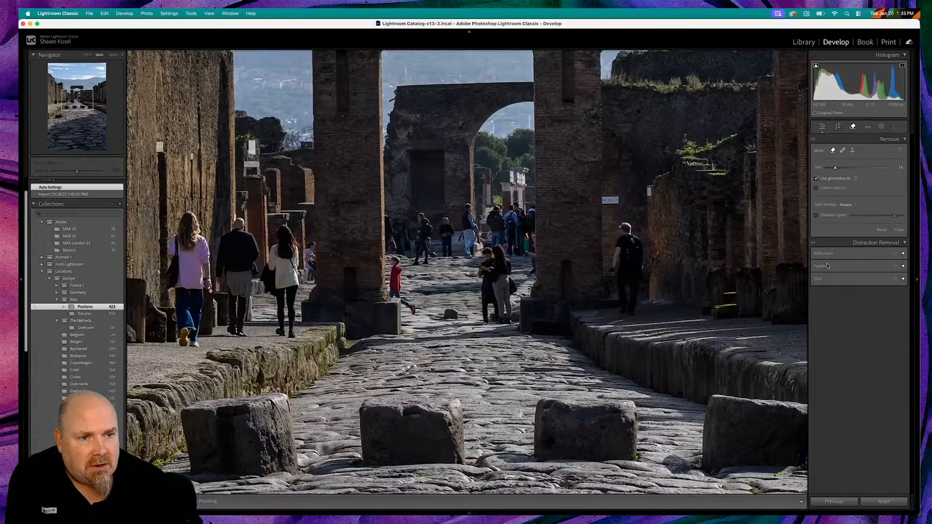
click(903, 267)
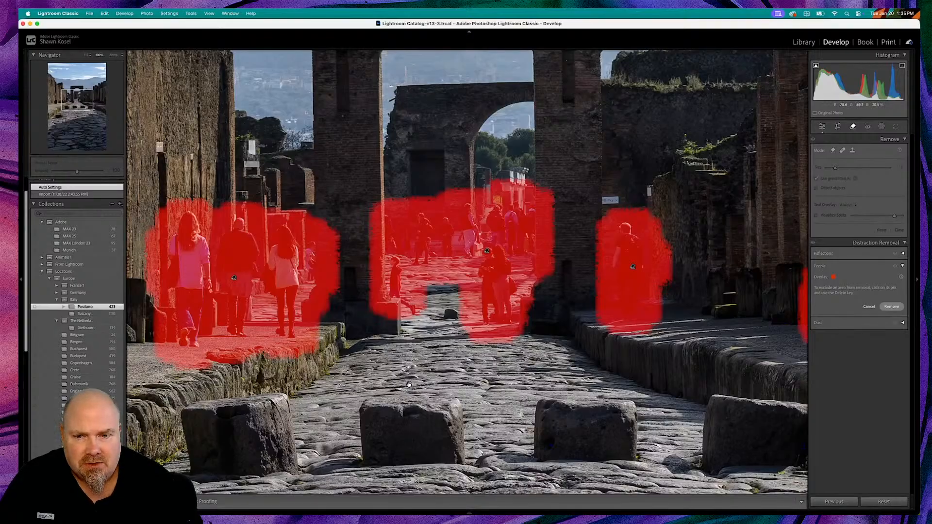
Exclude the wrongly detected area on the shaded sidewalk beside the stone blocks from the people removal.
key(z)
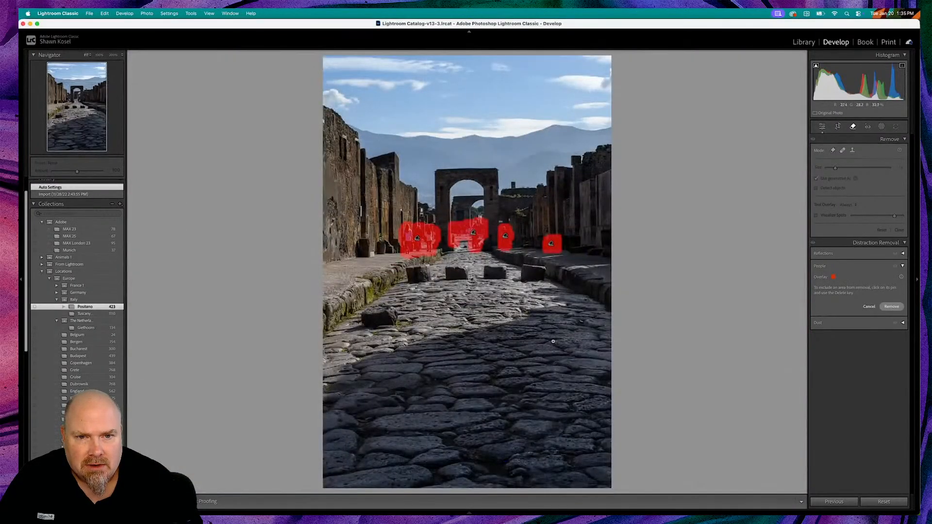
key(z)
drag(556, 160, 556, 383)
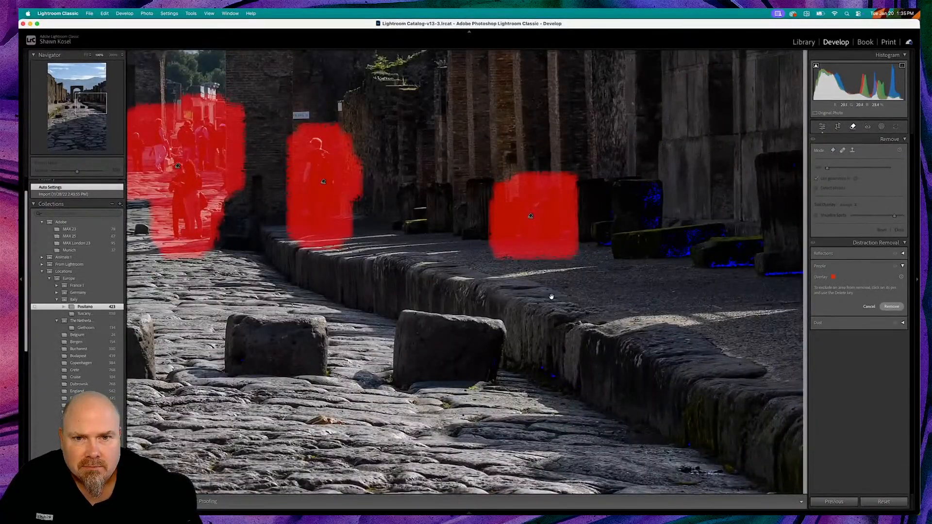
click(531, 218)
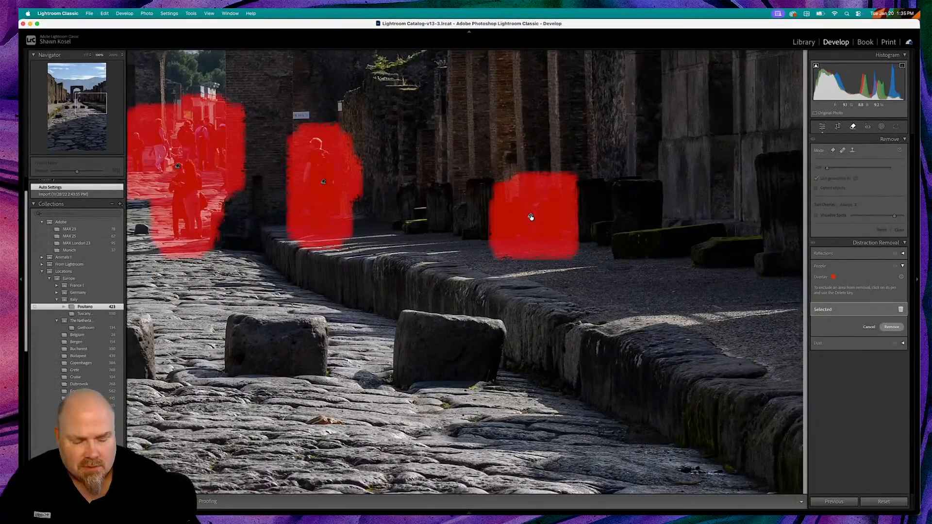
key(Delete)
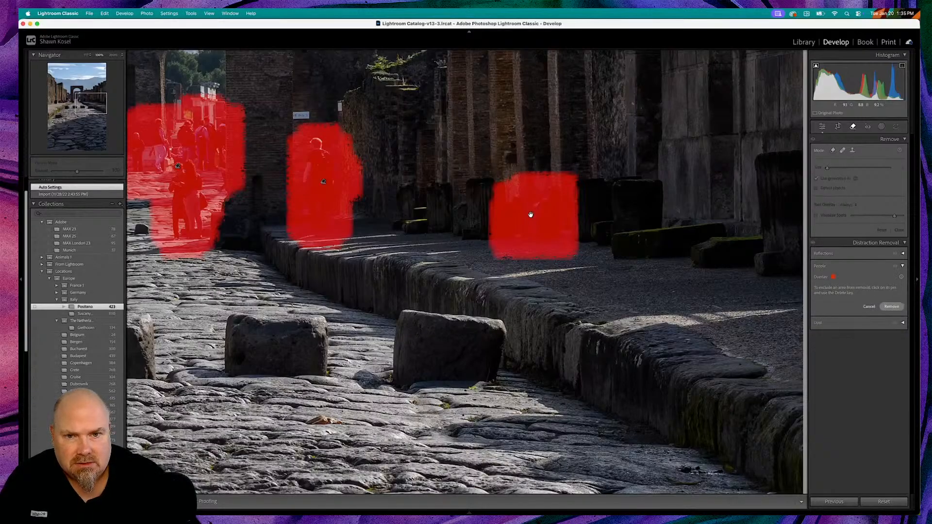
Remove the detected people around the arch and check the result on the whole photo.
drag(319, 277, 643, 281)
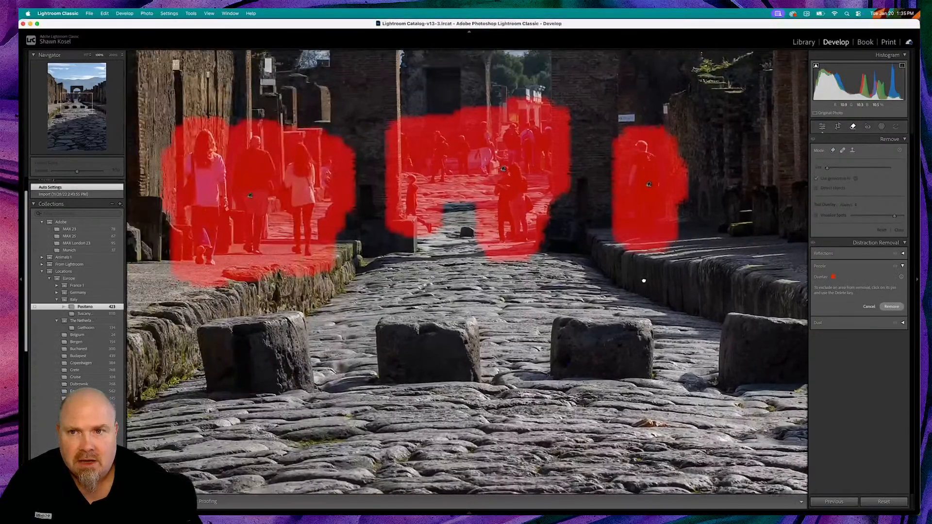
click(893, 307)
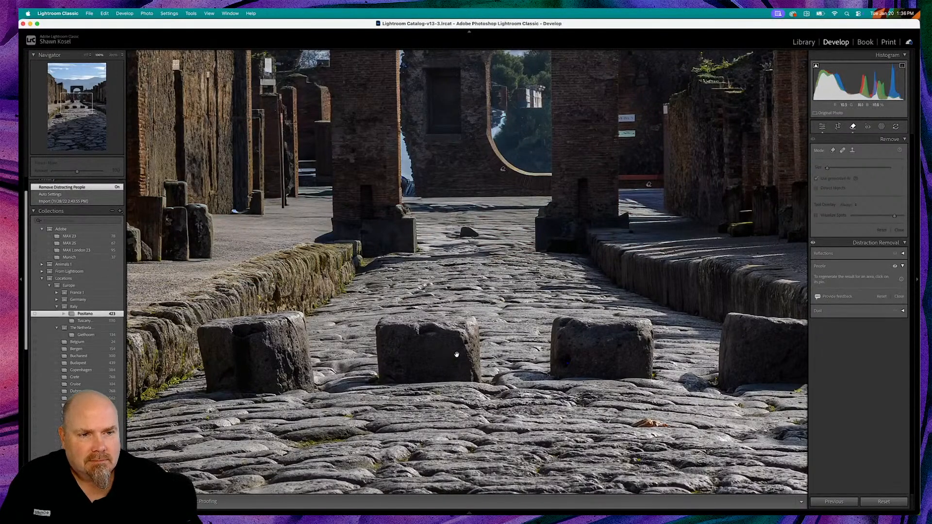
key(z)
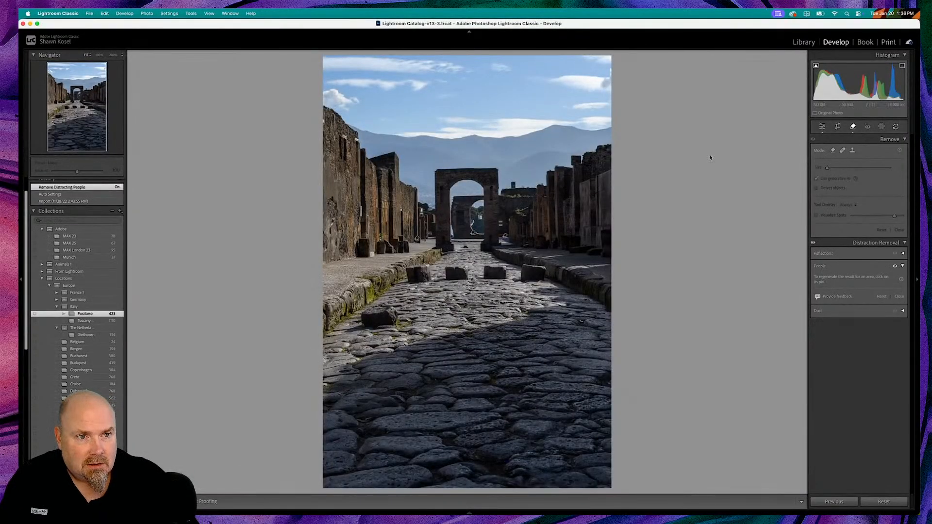
Go back to the basic edit settings and compare the street photo before and after editing.
click(822, 127)
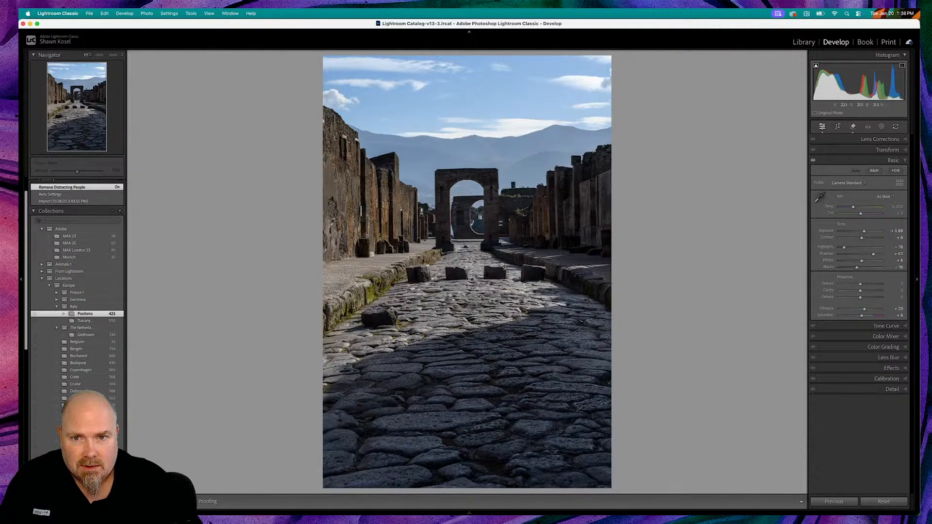
key(backslash)
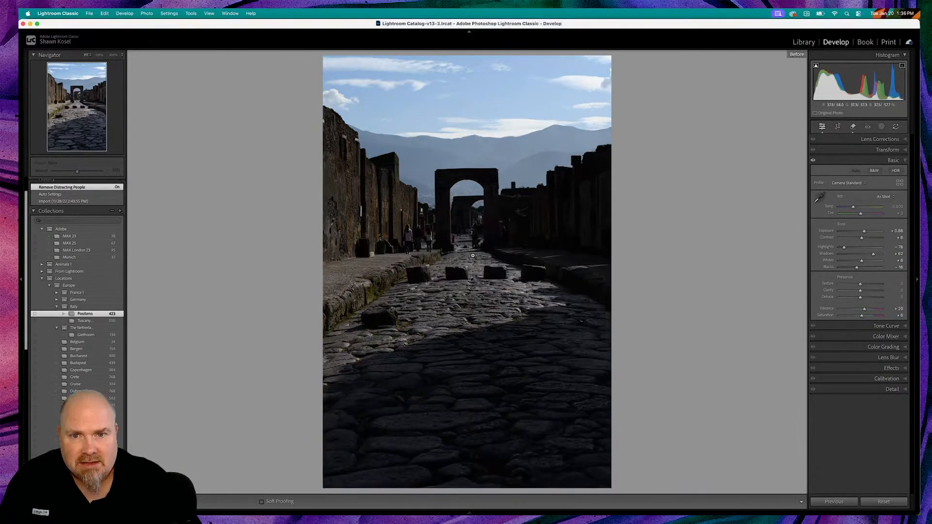
key(backslash)
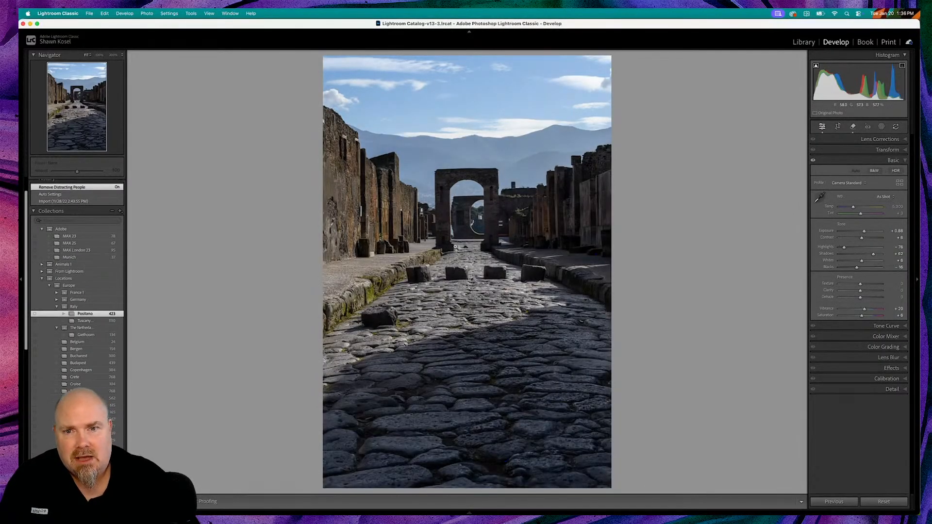
Inspect the removed people around the arch up close, comparing the street photo before and after editing.
click(452, 210)
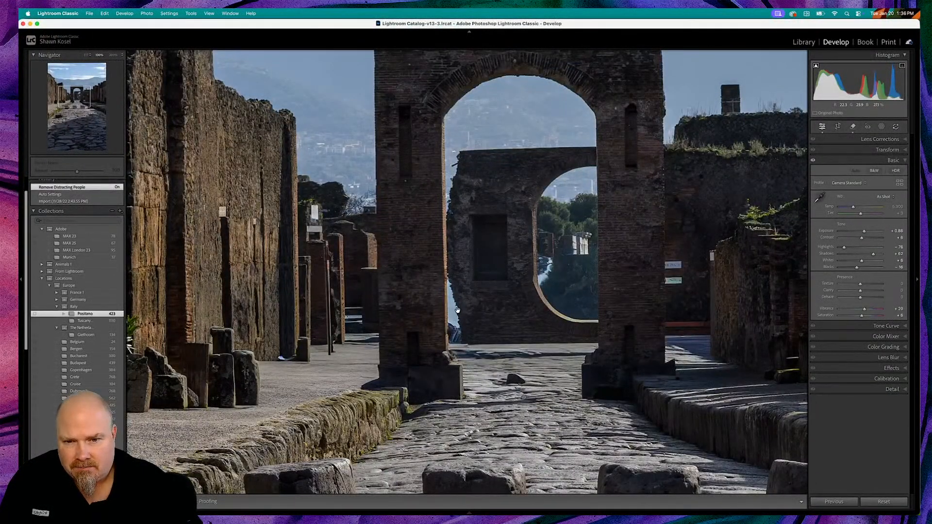
click(458, 310)
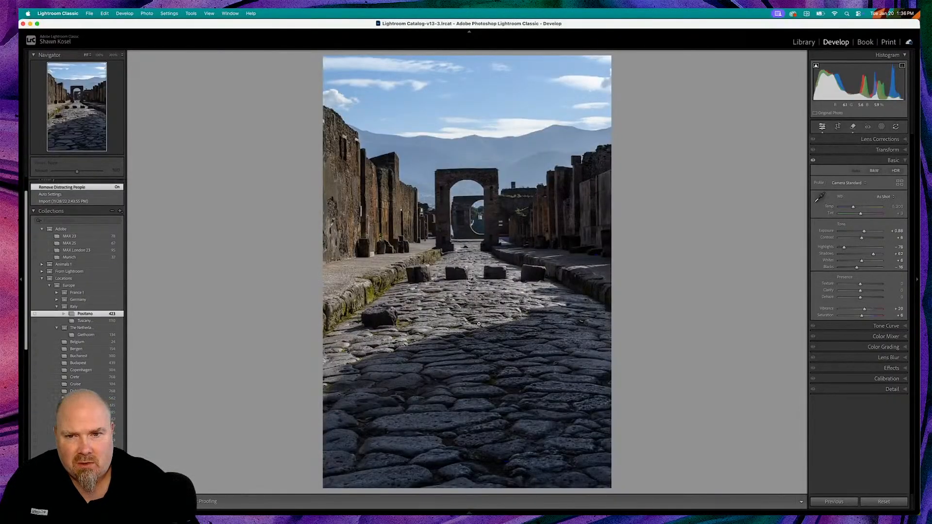
click(448, 229)
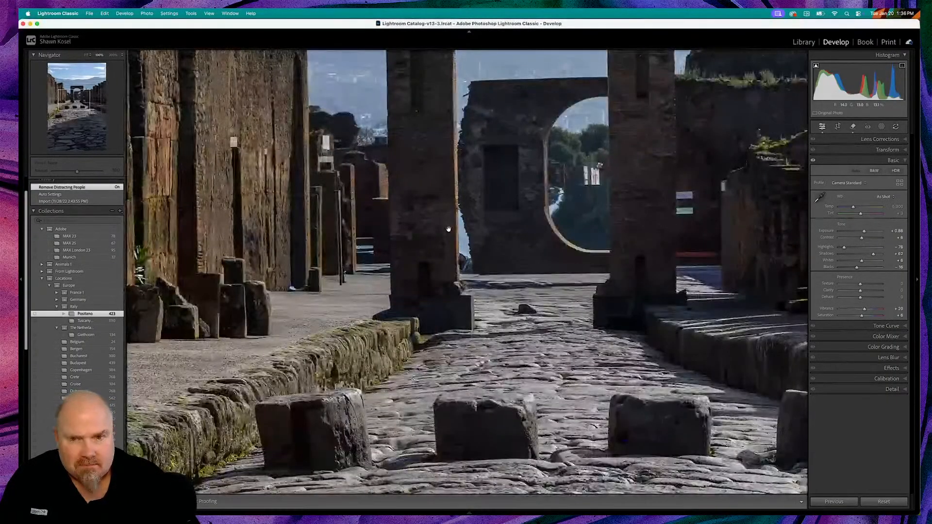
key(backslash)
key(backslash)
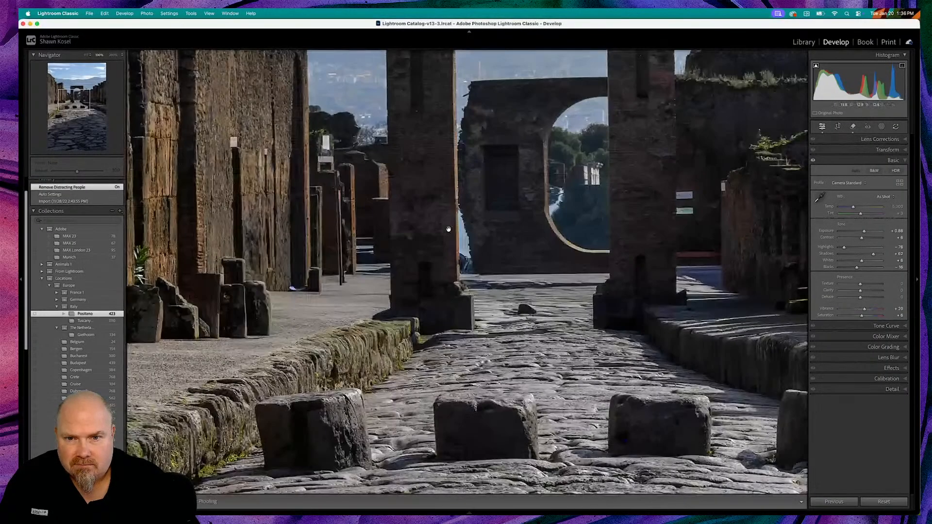
key(backslash)
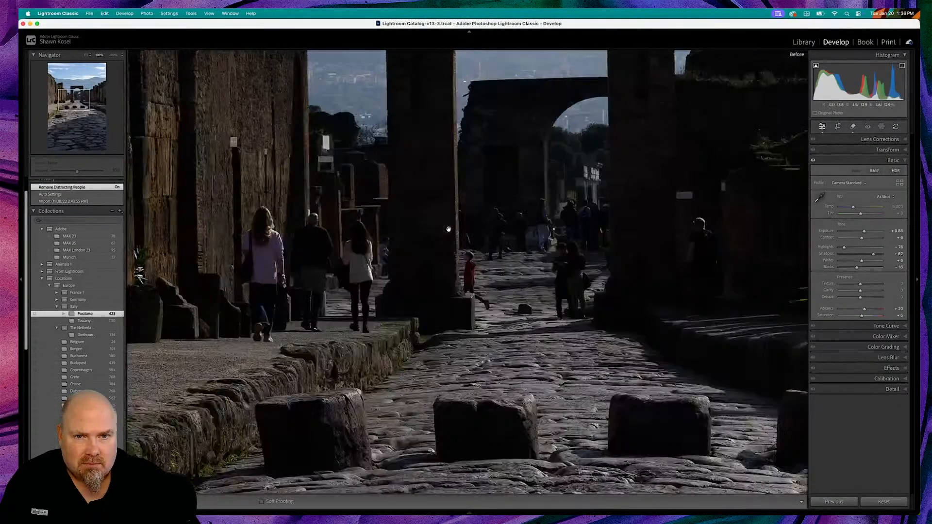
key(backslash)
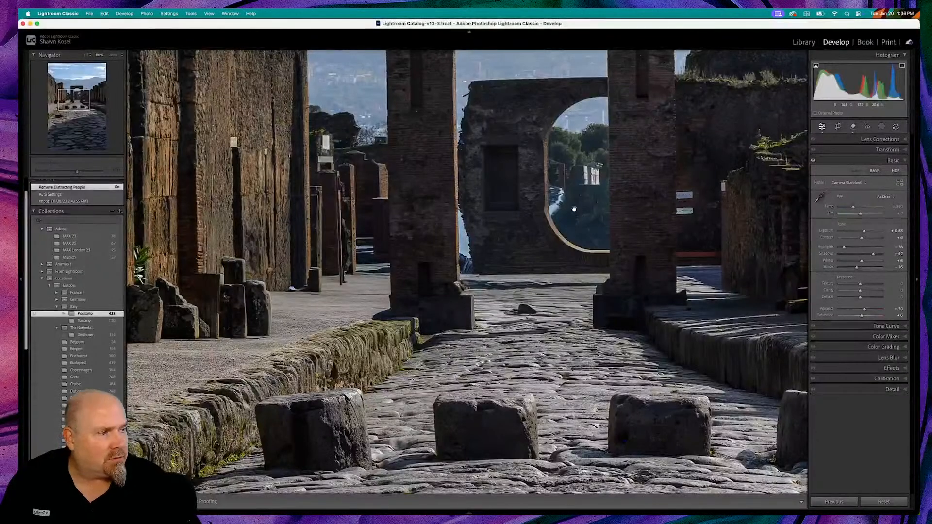
click(530, 256)
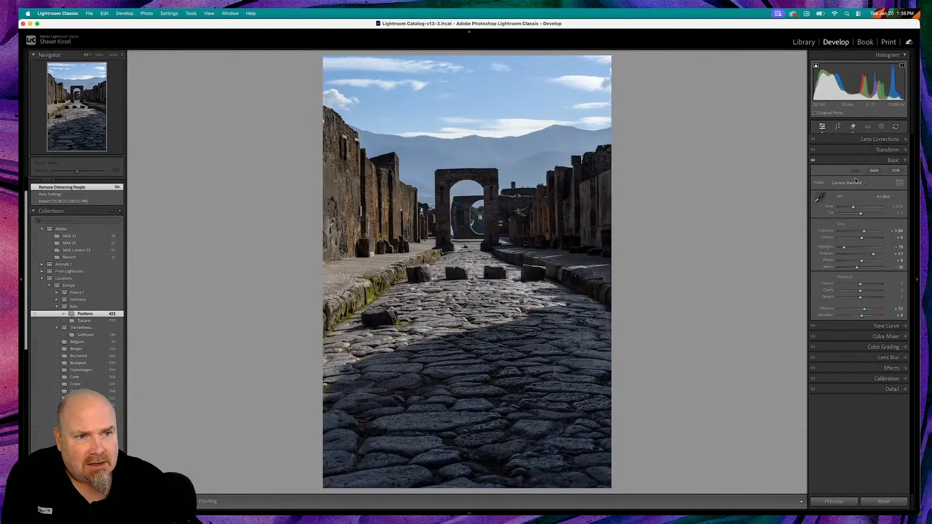
Reset all edits on the street photo, try Auto settings, and reset the photo again.
click(886, 500)
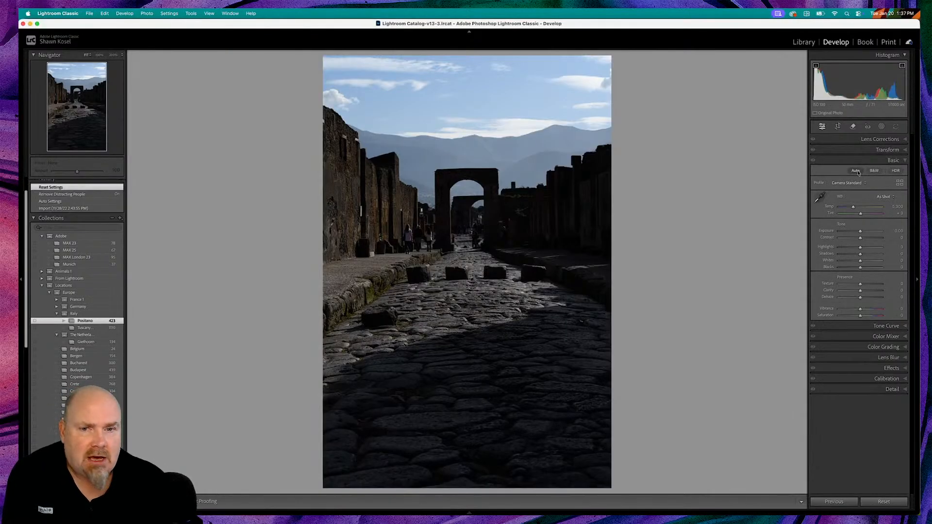
click(858, 171)
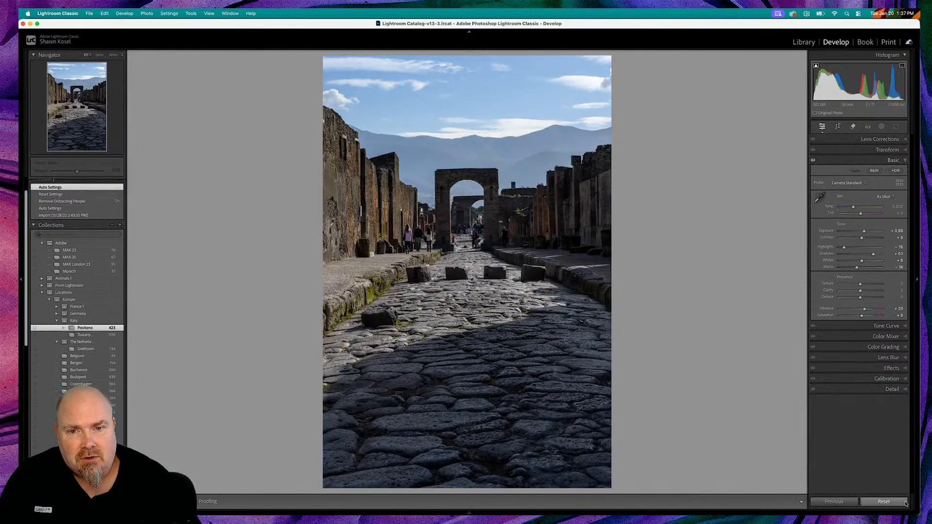
click(888, 503)
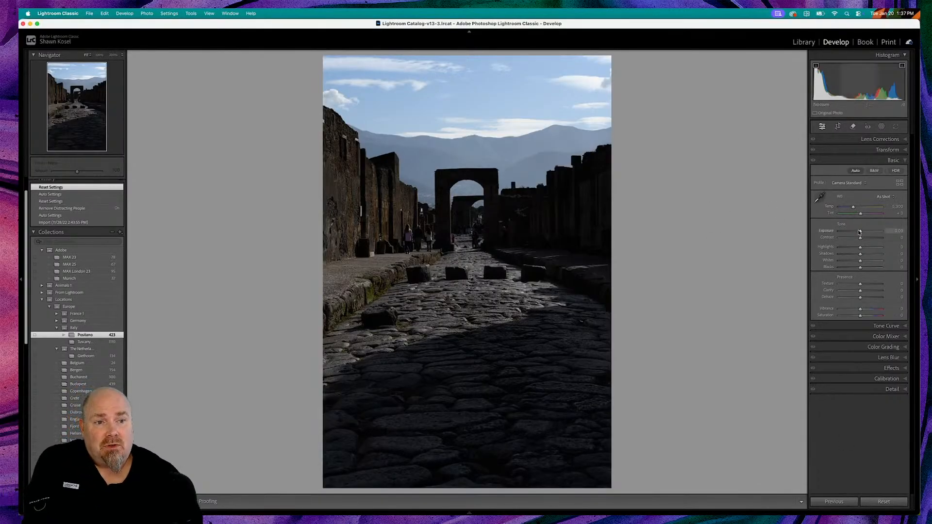
Try the street photo's exposure at +2.25 and +1.00 and a changed contrast, restoring both to 0.
mouse_move(862, 233)
mouse_down()
mouse_move(869, 233)
mouse_move(859, 235)
mouse_up()
drag(855, 232, 872, 234)
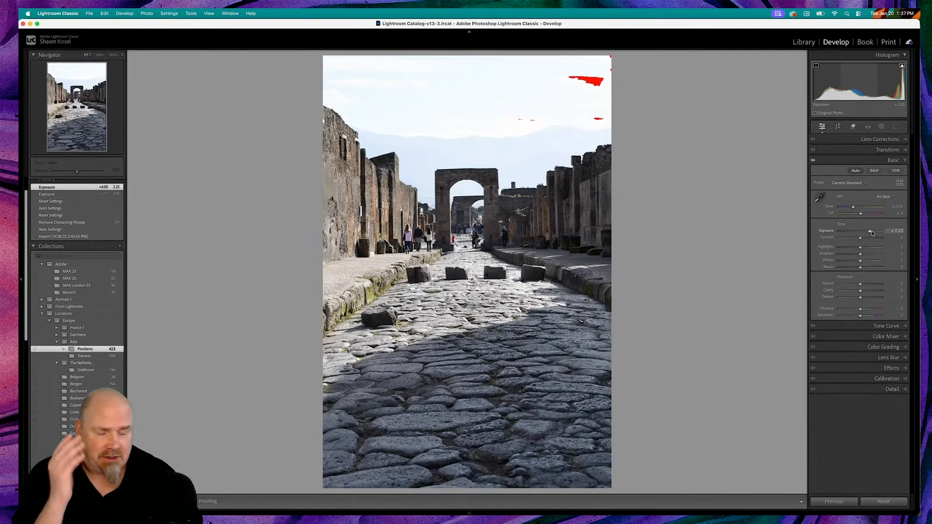
double_click(834, 232)
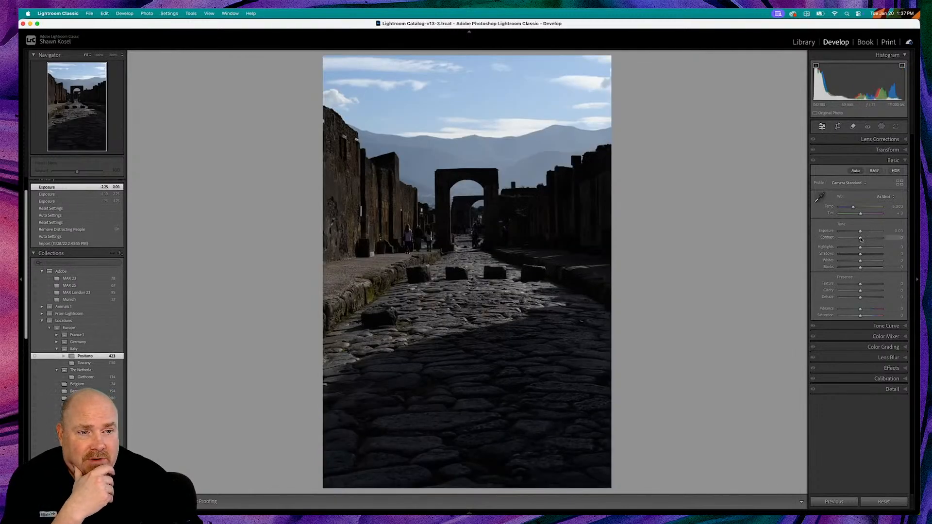
drag(860, 233, 865, 233)
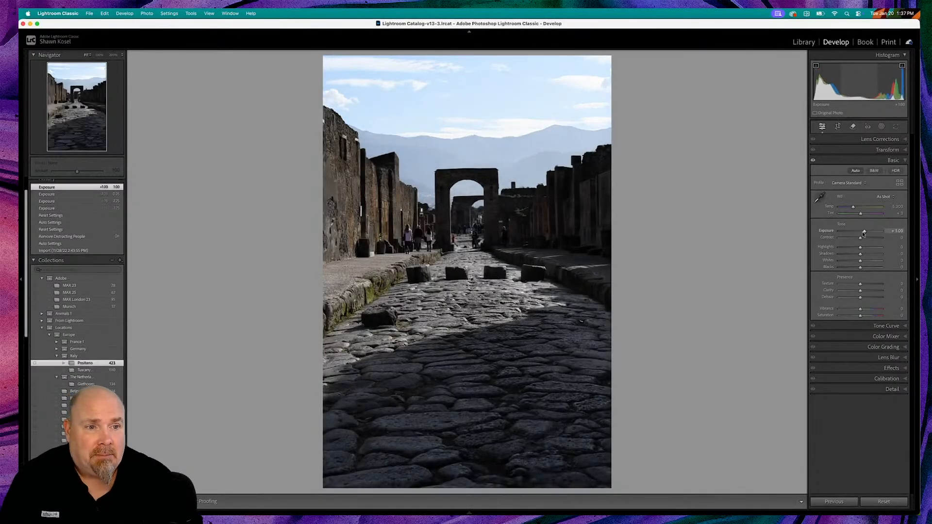
double_click(829, 232)
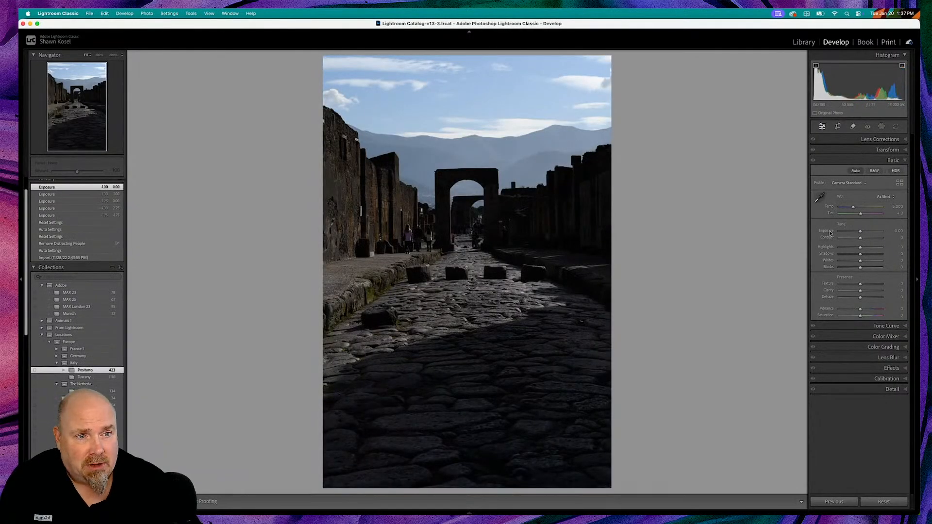
drag(860, 238, 834, 241)
double_click(833, 240)
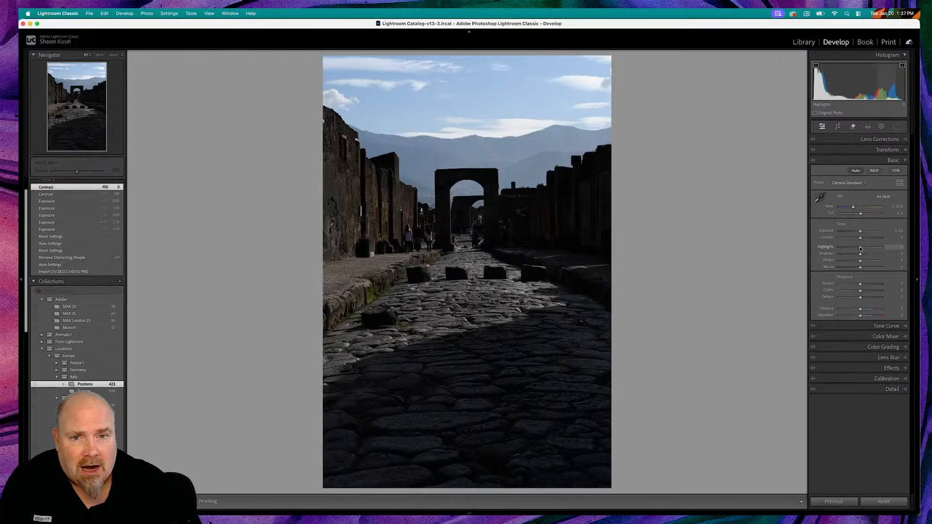
Try Highlights at -100 and Shadows at -40 on the street photo, restoring both to 0.
drag(861, 248, 831, 248)
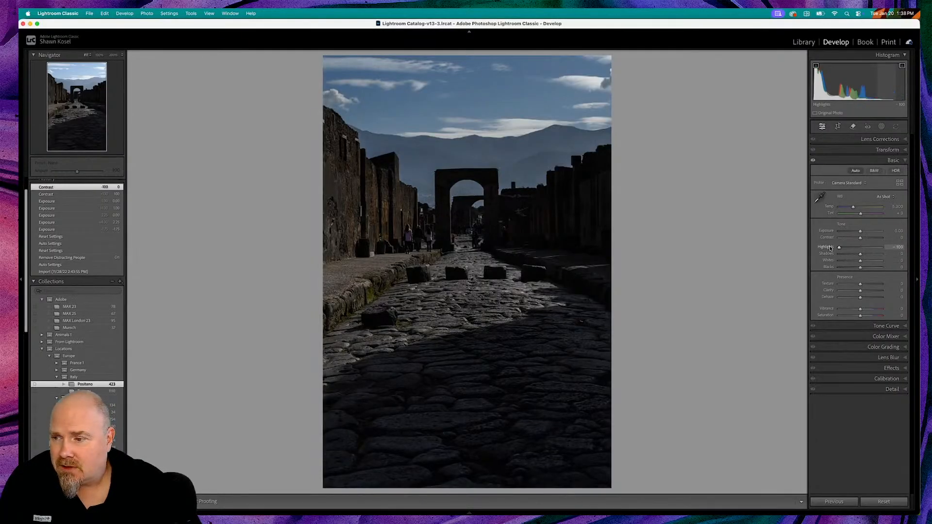
drag(830, 248, 810, 257)
double_click(854, 249)
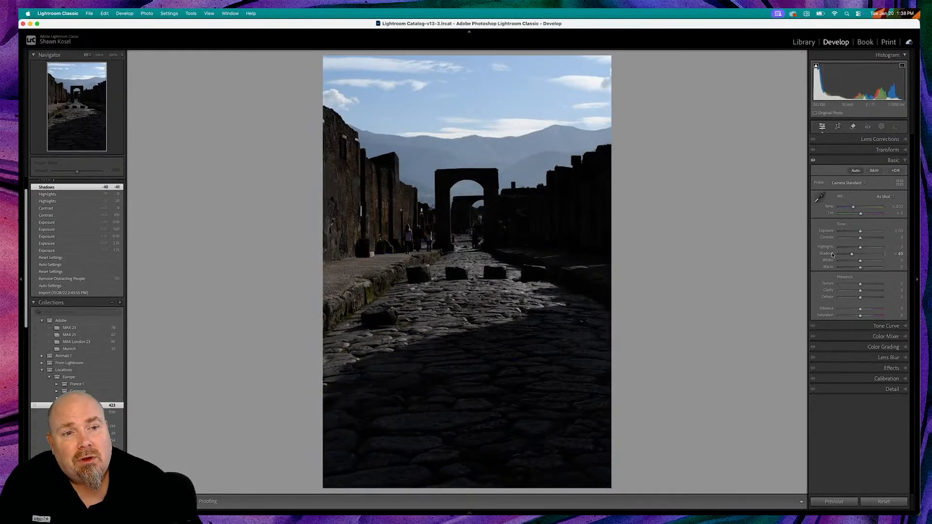
double_click(832, 255)
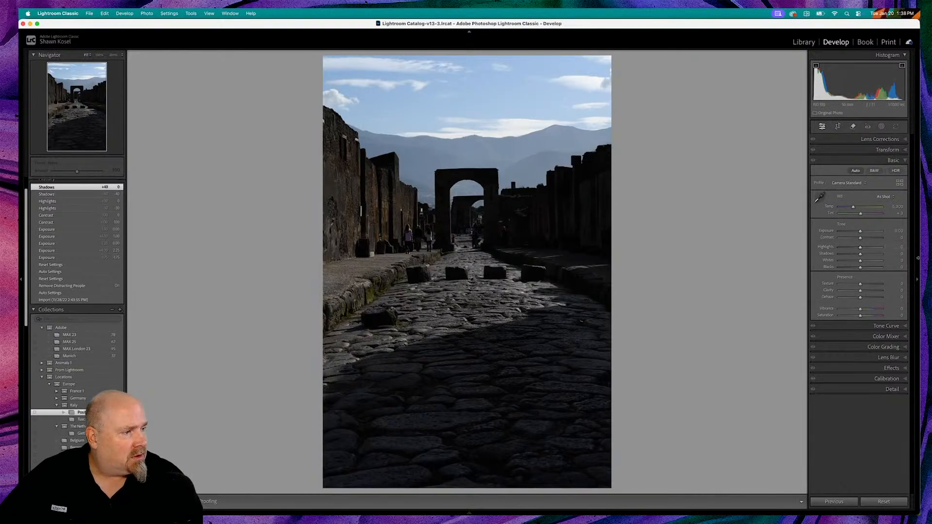
key(super+comma)
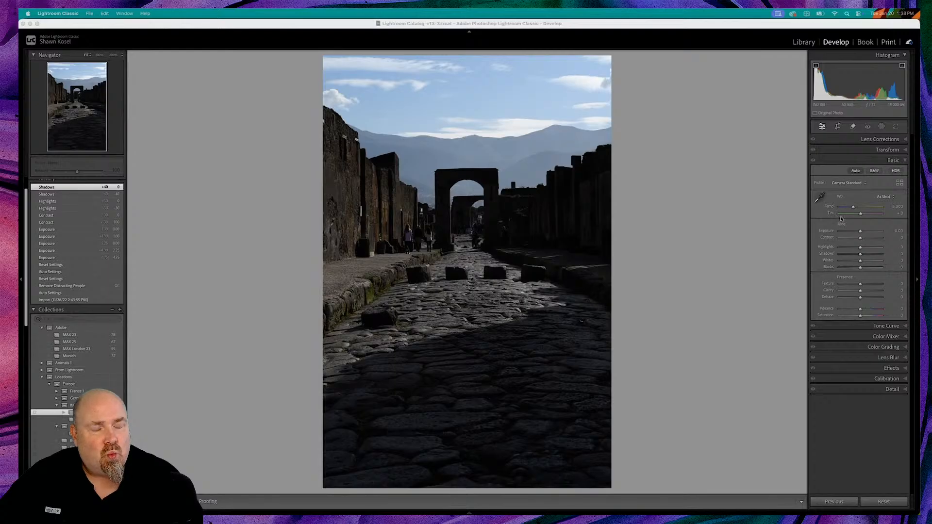
click(837, 82)
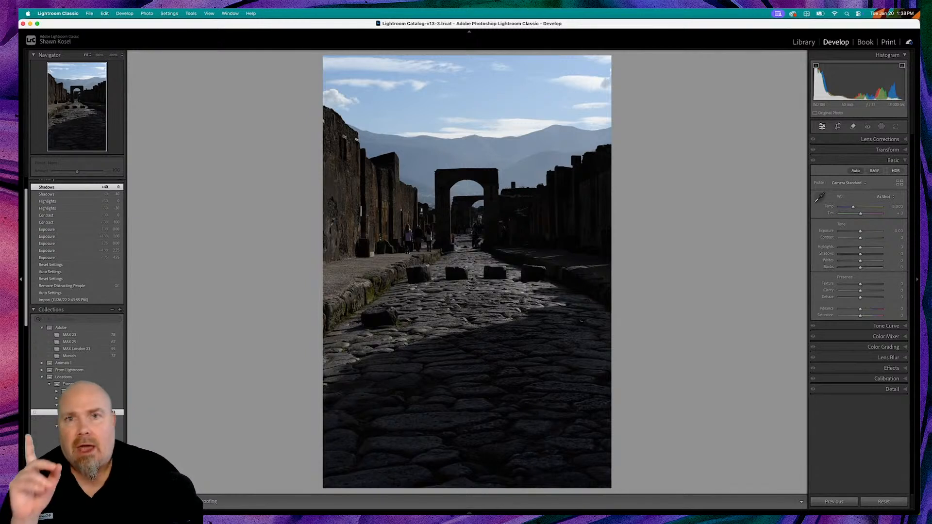
key(super+comma)
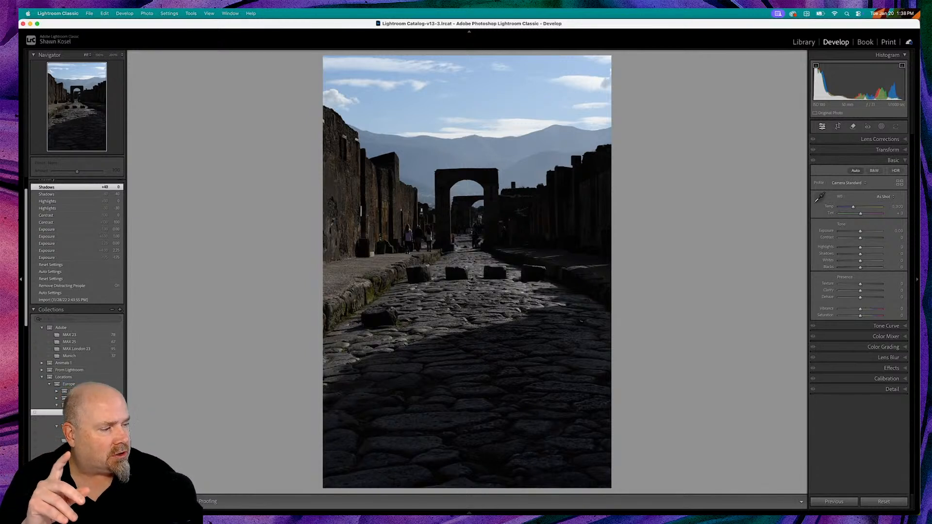
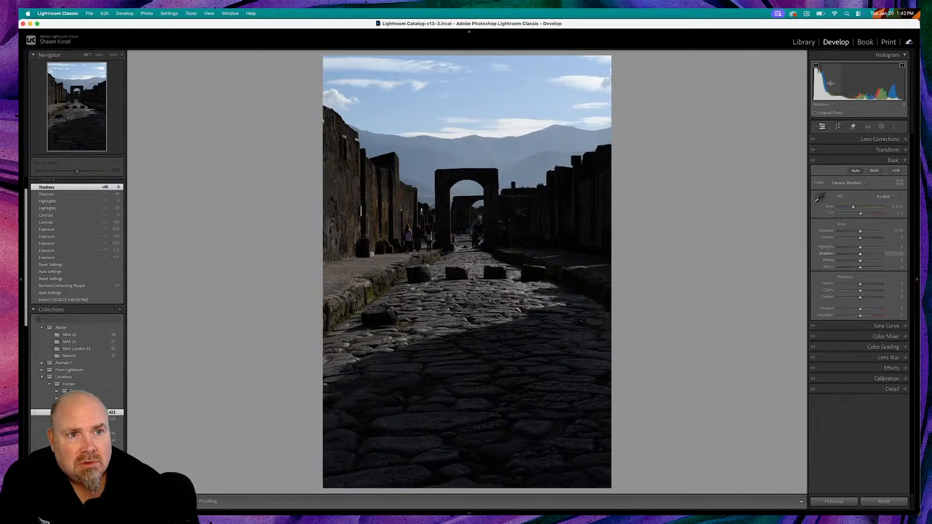
Raise the street photo's shadows to about +74 and whites to about +35, and lower the blacks to about -4.
mouse_move(824, 82)
mouse_down()
mouse_move(839, 82)
mouse_move(831, 84)
mouse_up()
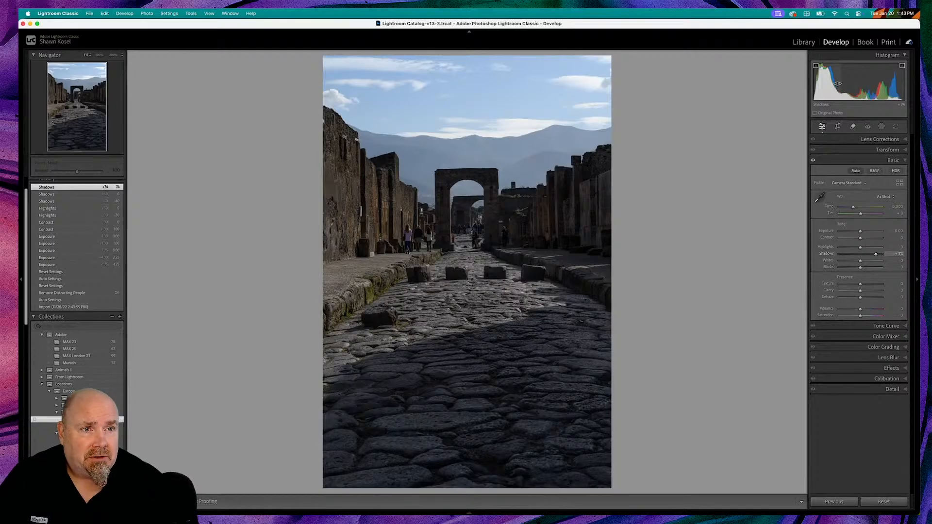
click(828, 254)
mouse_move(861, 261)
mouse_down()
mouse_move(870, 263)
mouse_move(860, 268)
mouse_up()
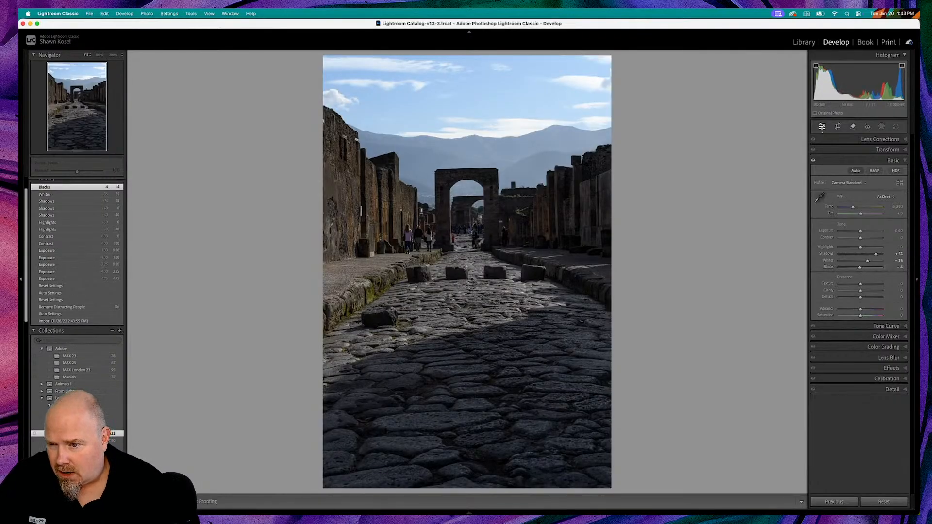
Try Texture at +87 on the street photo, check the arch area up close, and restore Texture to 0.
scroll(63, 291, down, 5)
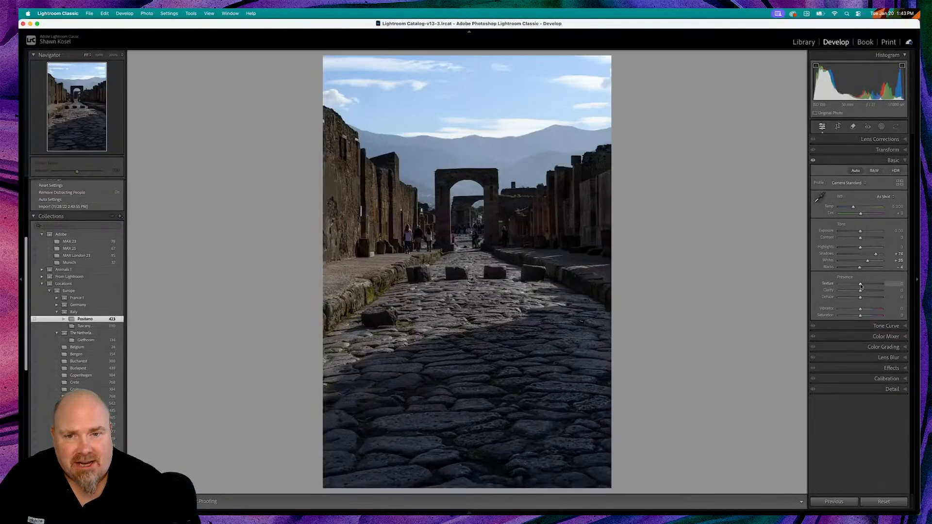
drag(860, 285, 879, 286)
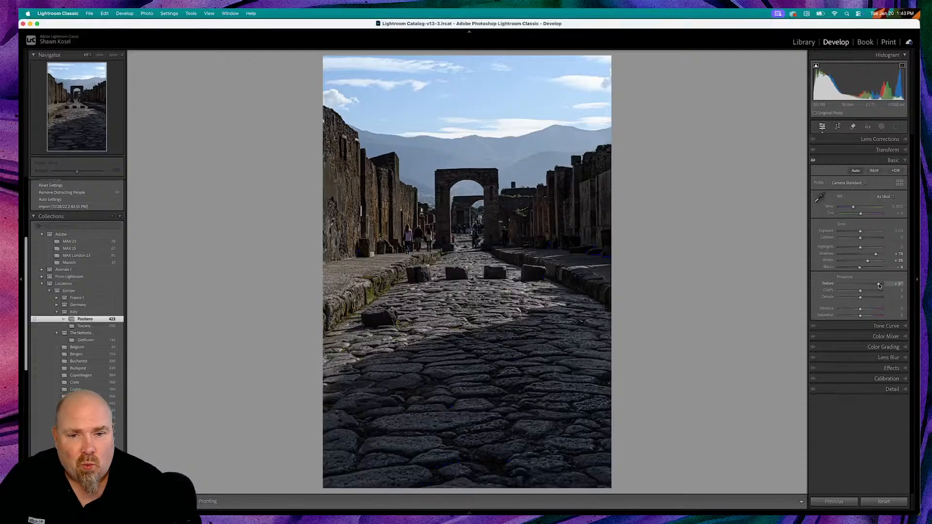
click(439, 209)
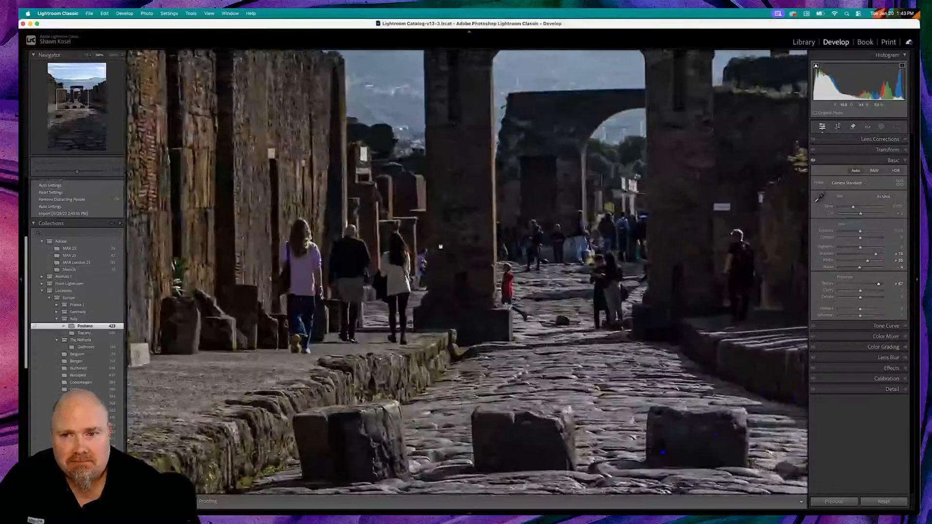
double_click(824, 284)
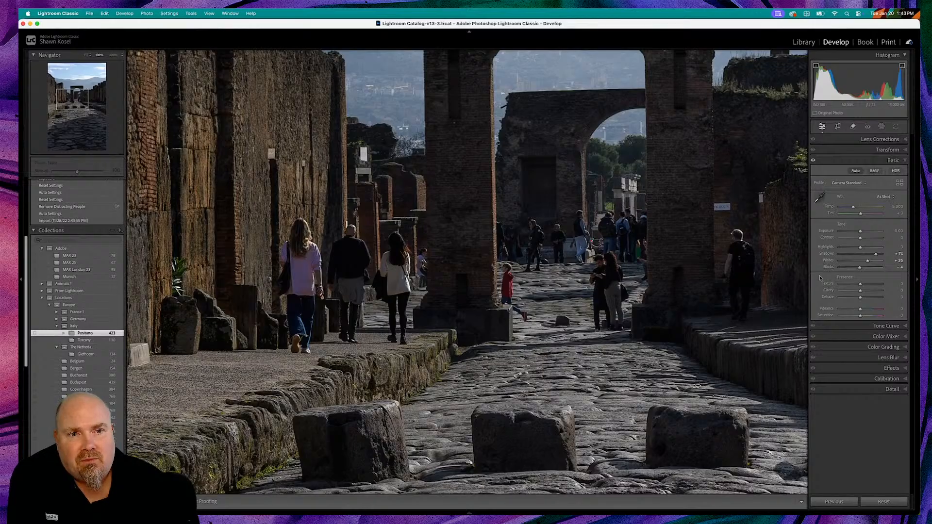
Compare Texture at -100 and +100 on the brick arch and walls, and restore it to its default.
scroll(688, 278, up, 5)
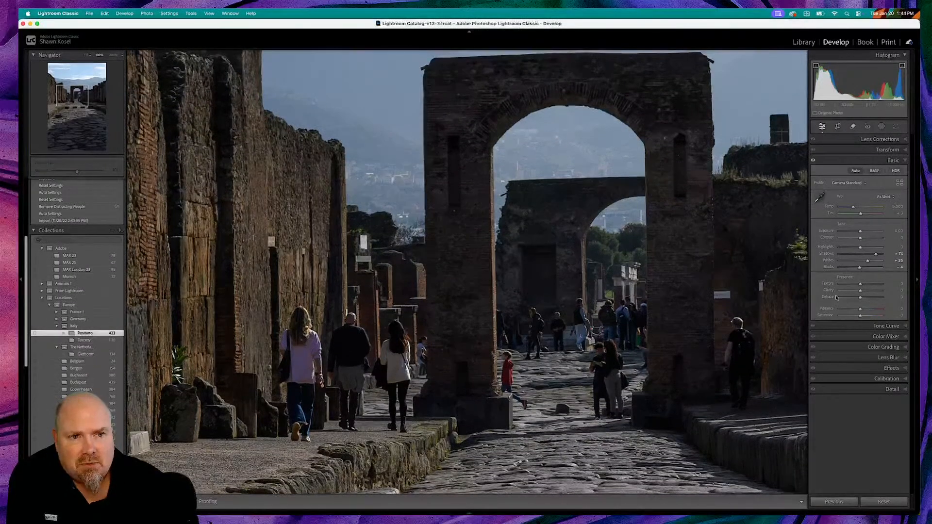
drag(861, 285, 839, 284)
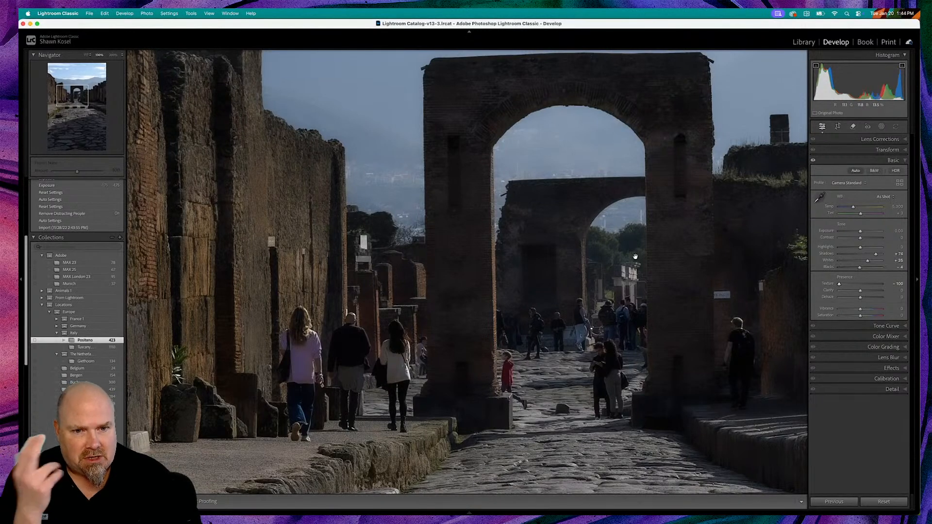
drag(839, 285, 883, 284)
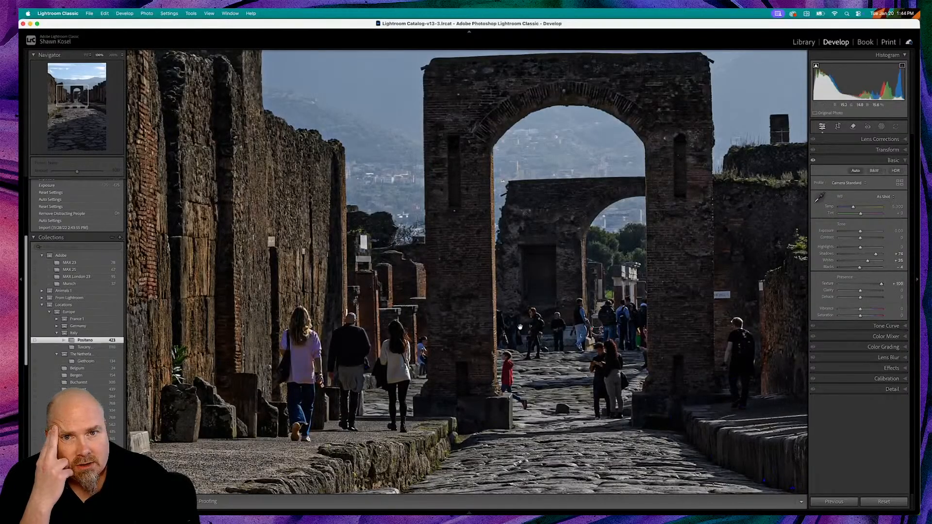
scroll(523, 327, up, 3)
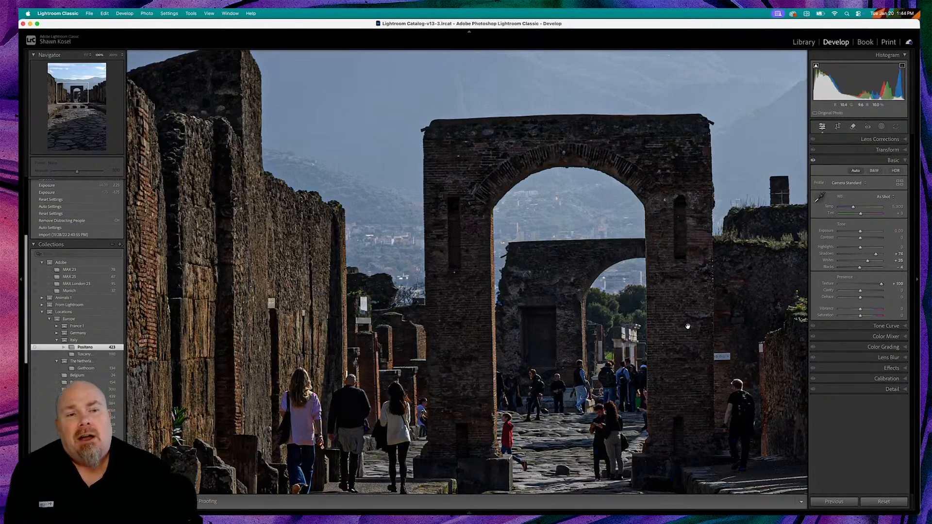
scroll(611, 230, up, 3)
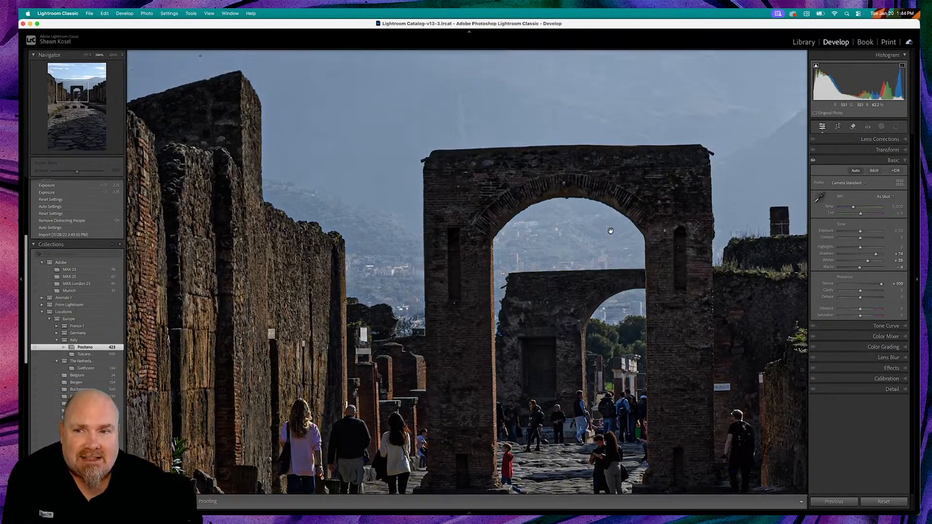
scroll(611, 231, up, 3)
scroll(610, 231, down, 5)
drag(881, 287, 827, 288)
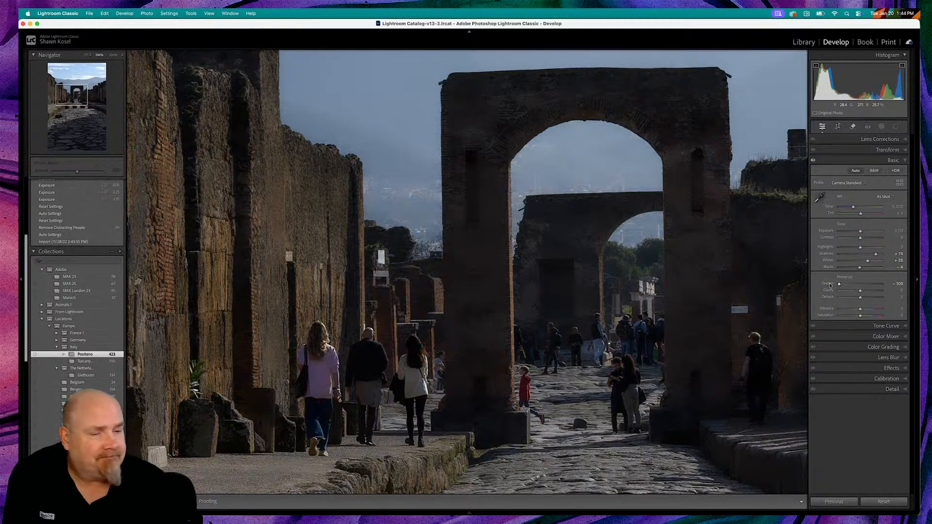
double_click(828, 283)
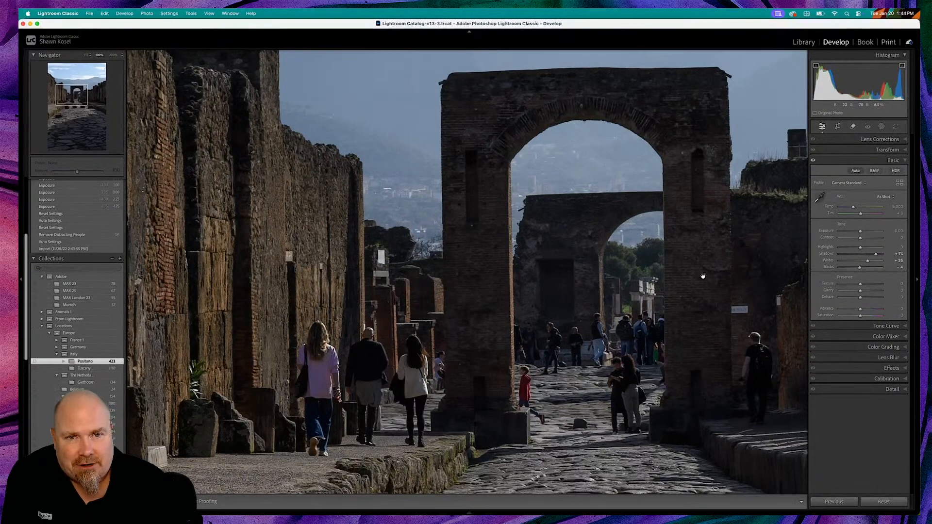
Try Clarity at +100 on the street photo, inspect the paving stones up close, and restore Clarity to 0.
click(648, 263)
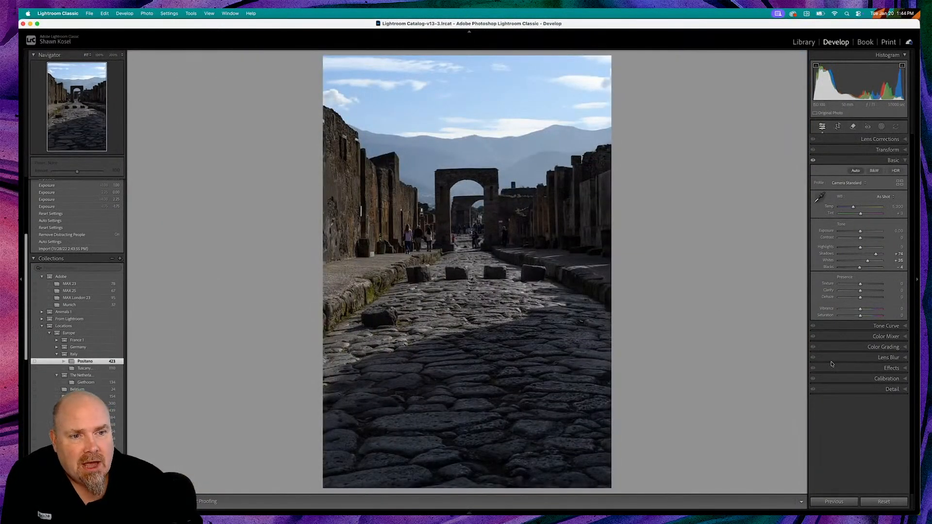
drag(860, 291, 881, 291)
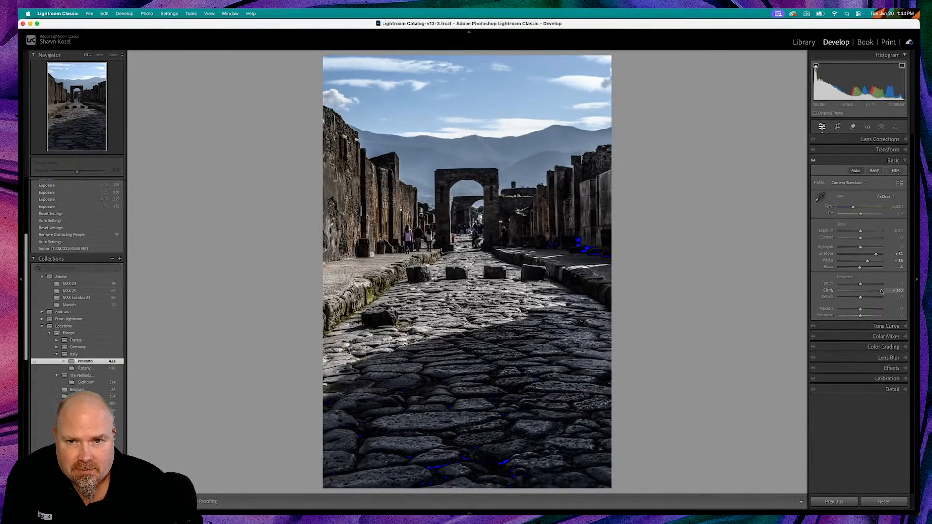
click(523, 372)
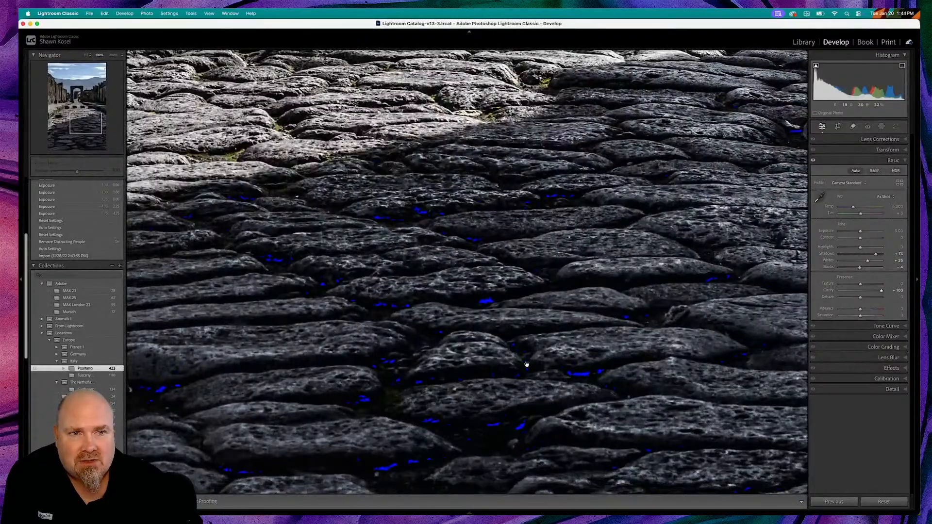
scroll(622, 365, up, 3)
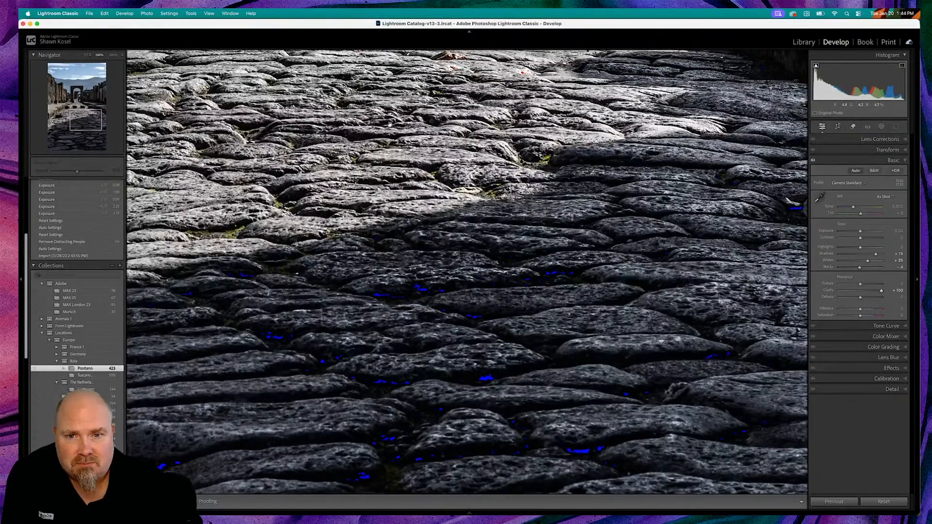
click(452, 233)
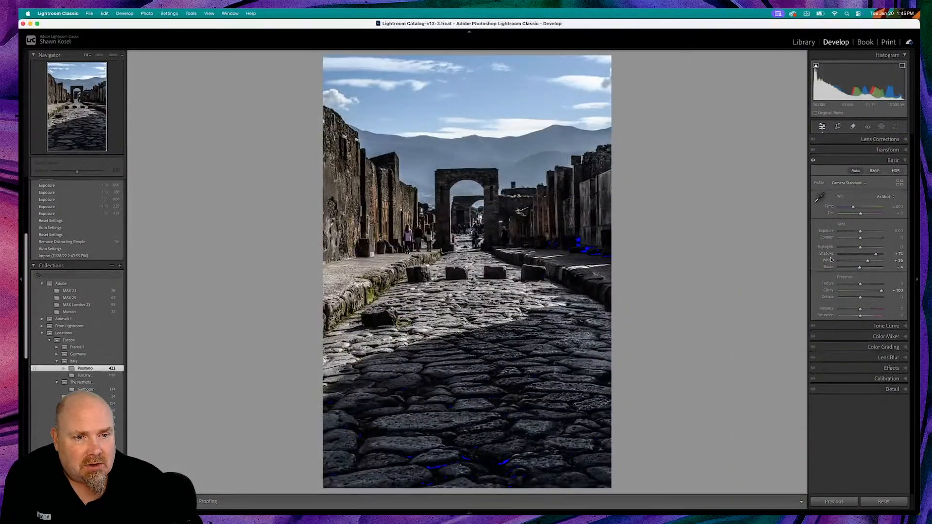
double_click(829, 290)
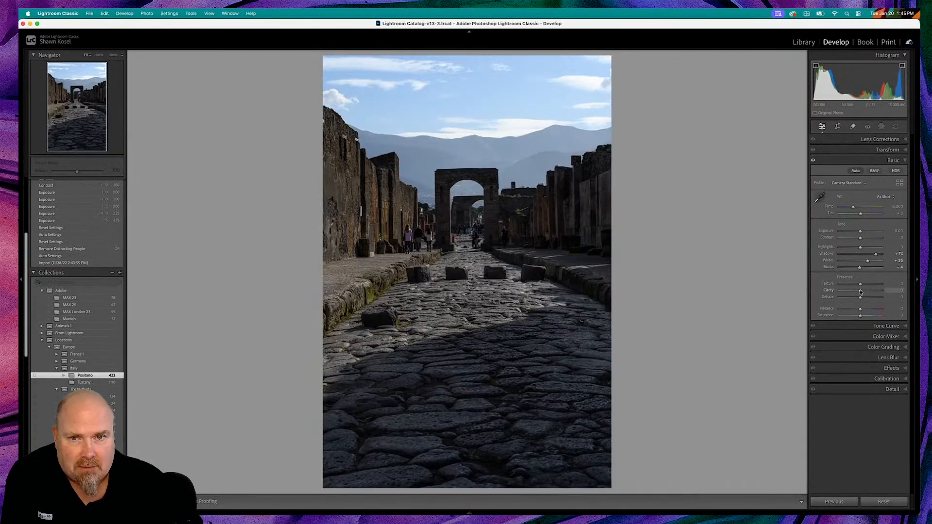
Compare Clarity at -100, +100 and about -43 on the paving stones, and restore it to 0.
drag(860, 290, 822, 293)
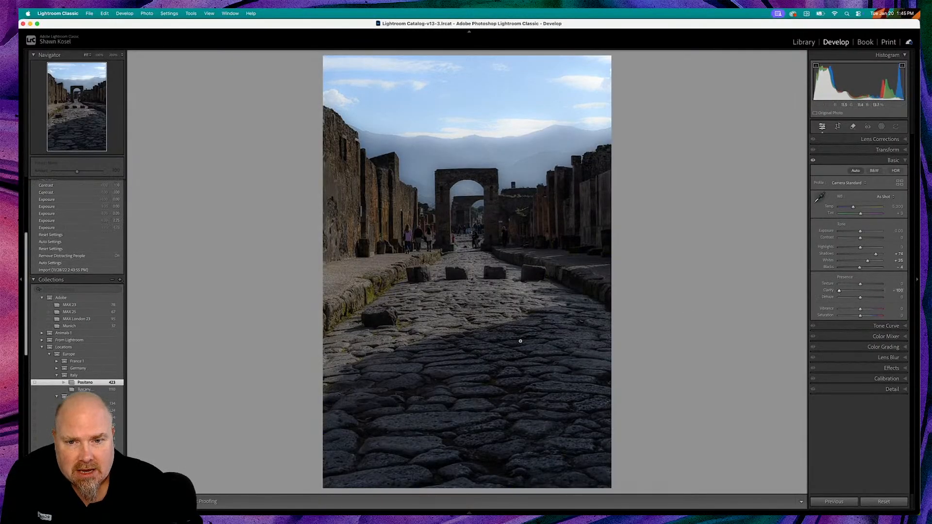
click(487, 341)
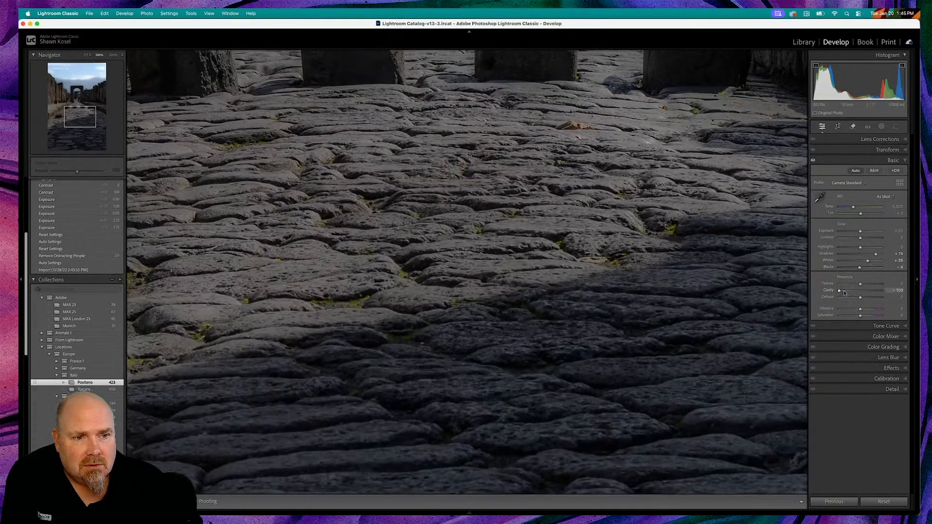
drag(841, 291, 903, 290)
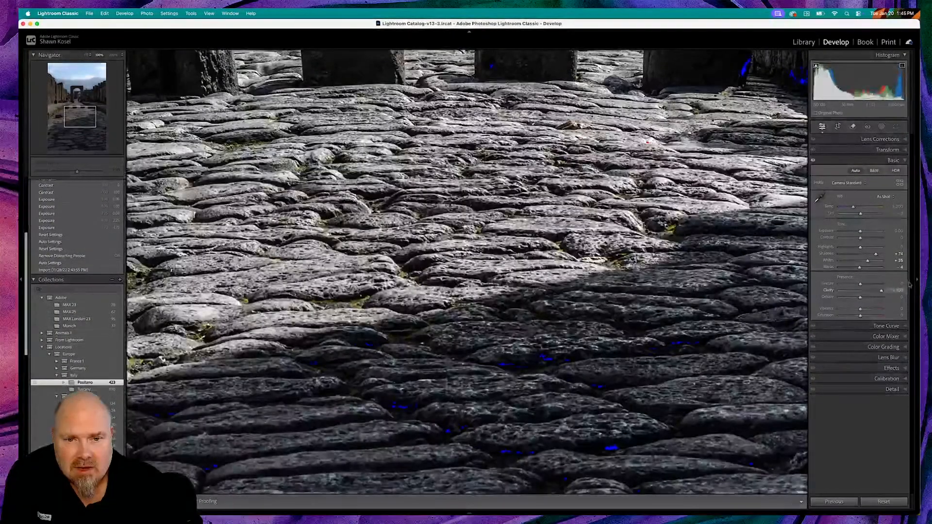
drag(902, 288, 851, 290)
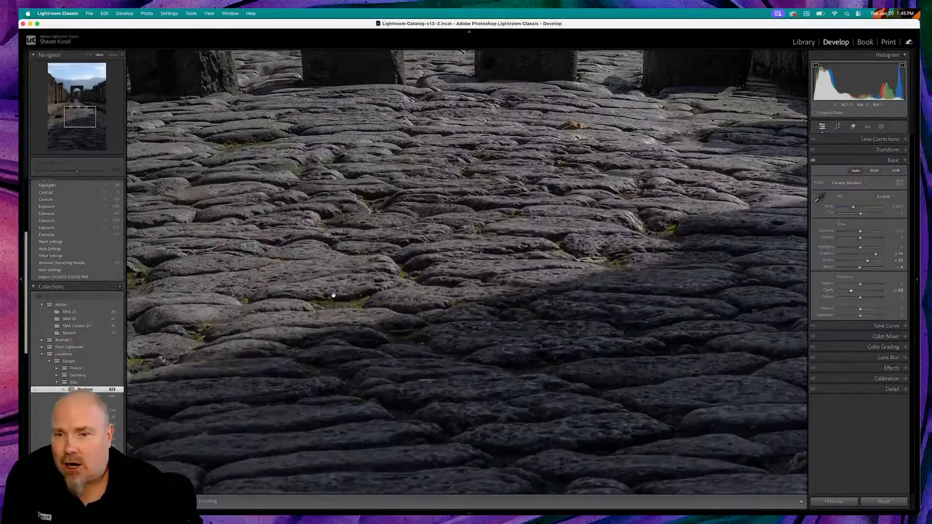
click(320, 290)
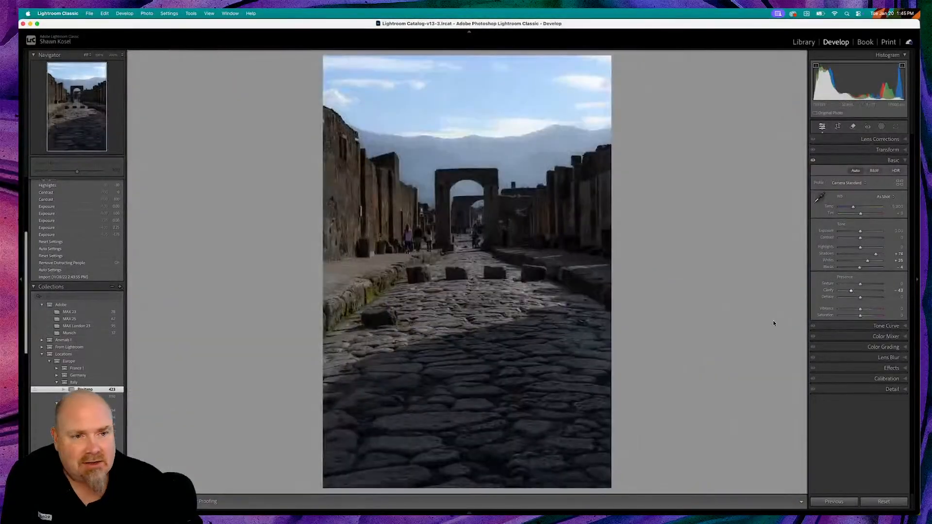
double_click(828, 290)
Try Dehaze at +100 with the highlight and shadow clipping overlays turned off, and restore Dehaze to 0.
drag(860, 298, 894, 298)
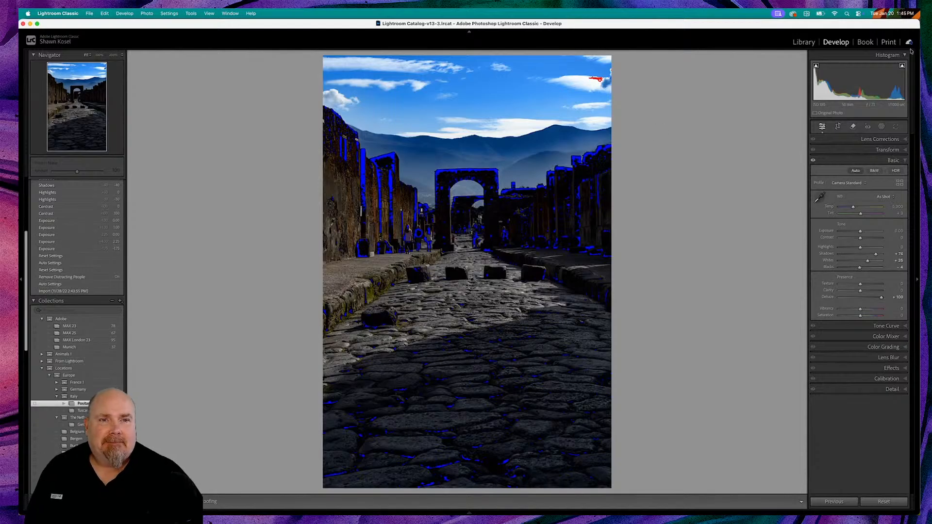
click(901, 66)
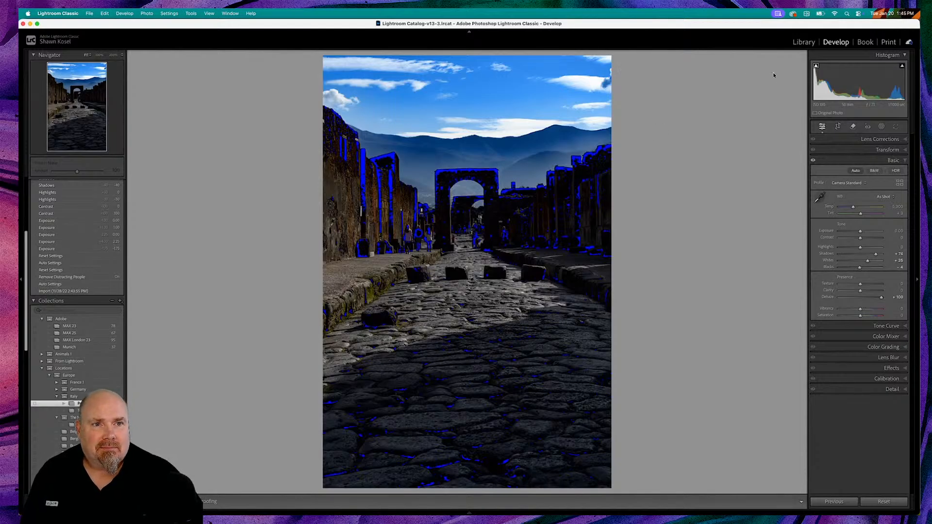
click(817, 66)
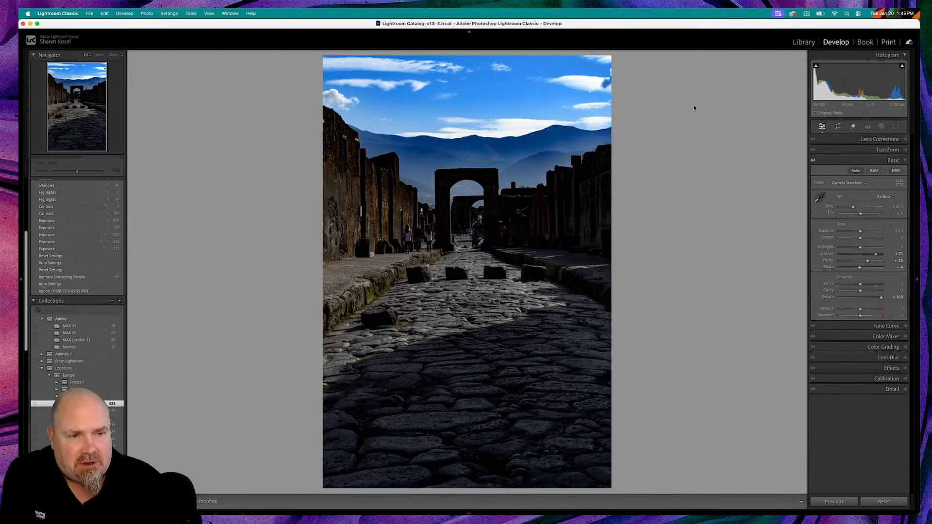
click(828, 298)
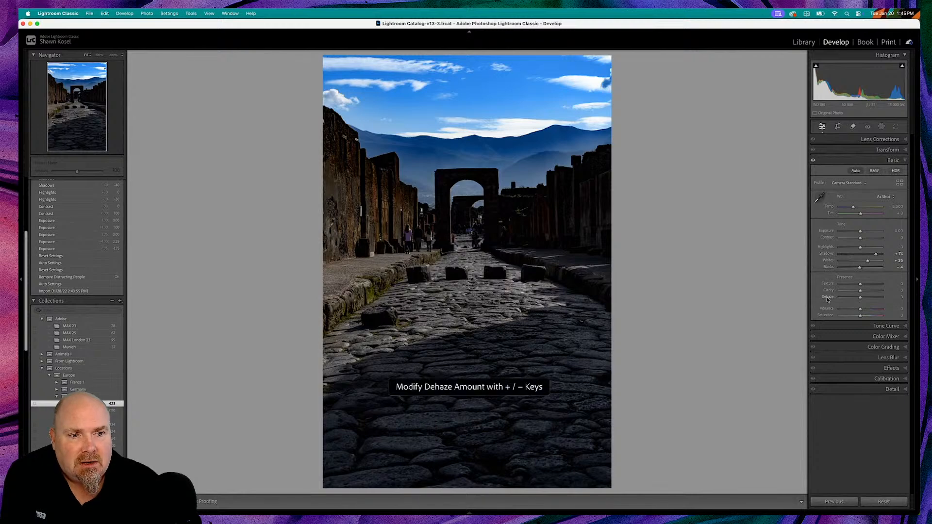
double_click(828, 298)
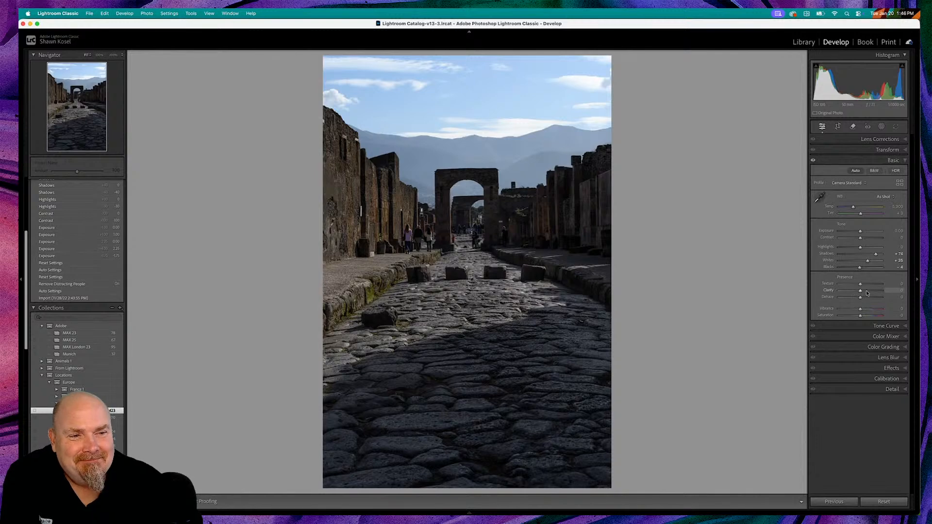
Try Dehaze at about +42 and about +97 while viewing the hazy mountains behind the arch, and restore it to 0.
drag(861, 300, 869, 299)
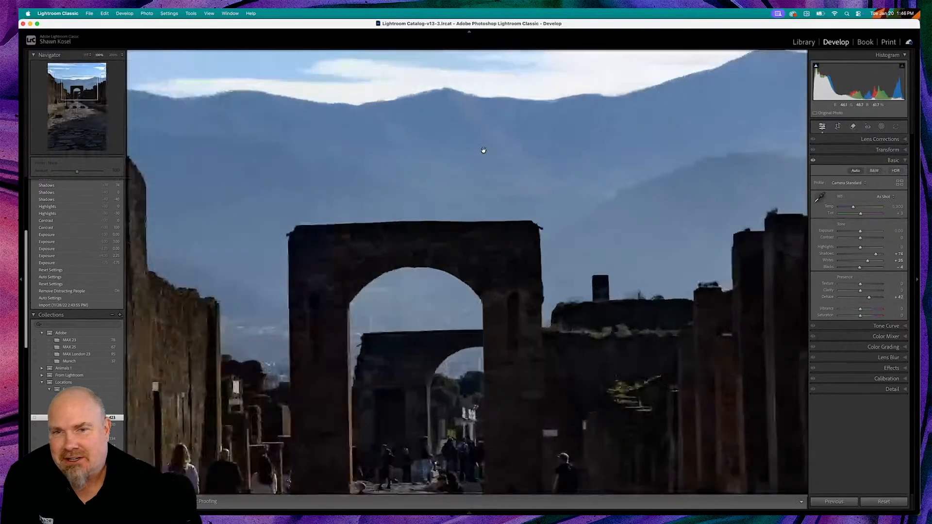
click(484, 151)
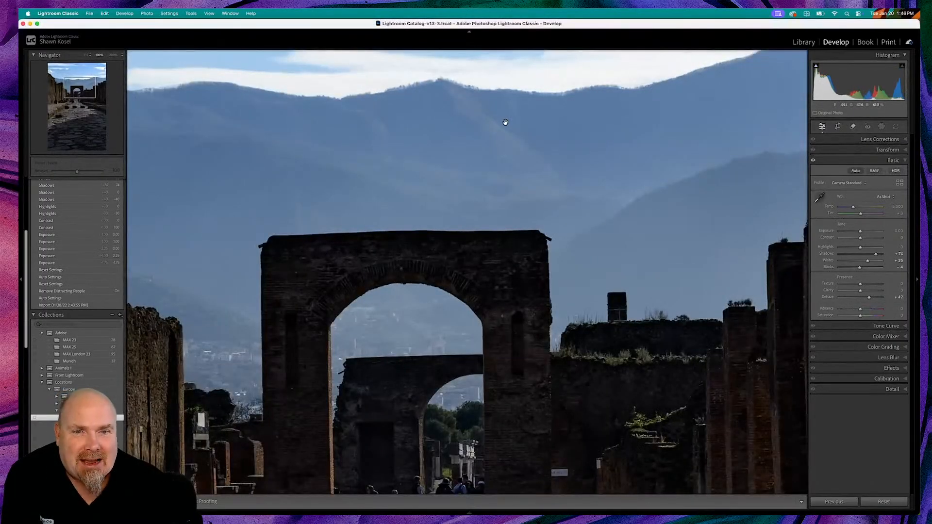
drag(870, 299, 880, 300)
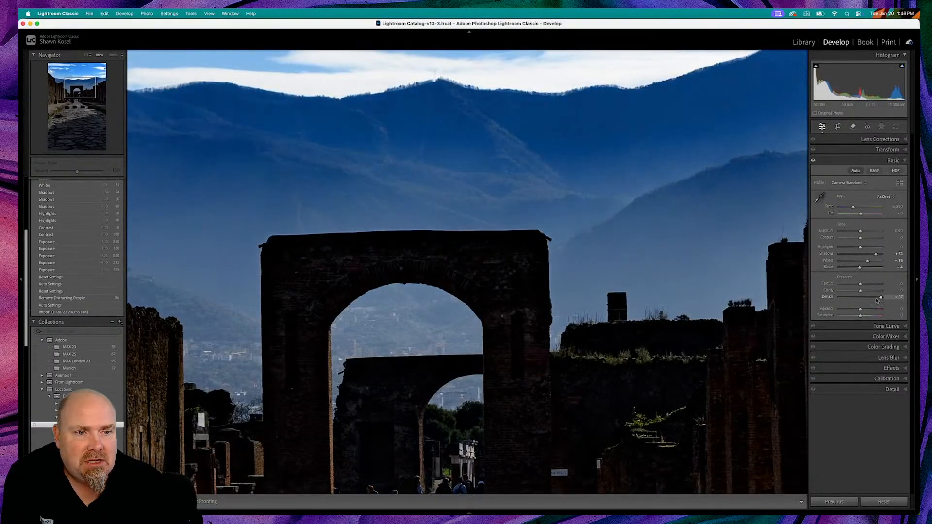
double_click(818, 299)
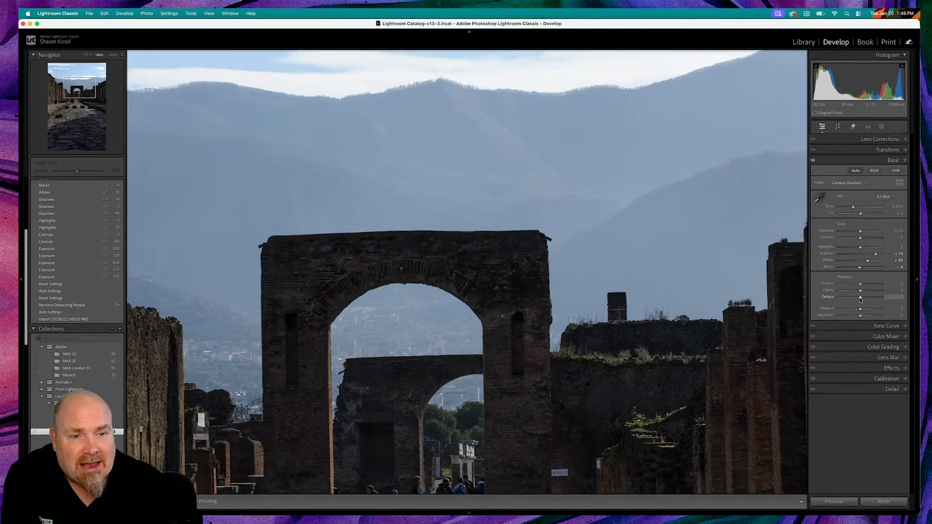
Compare Dehaze at about +84 and -100 on the street photo, and restore it to 0.
drag(861, 299, 877, 303)
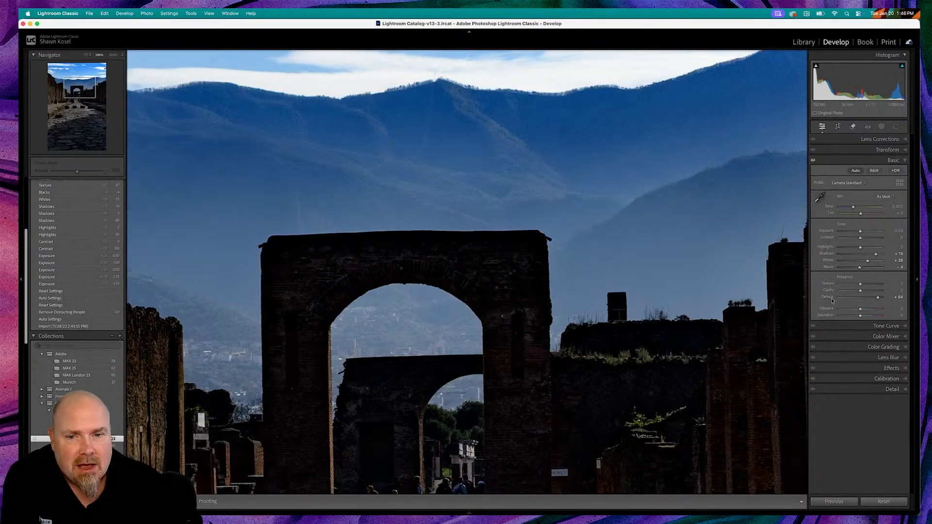
click(539, 297)
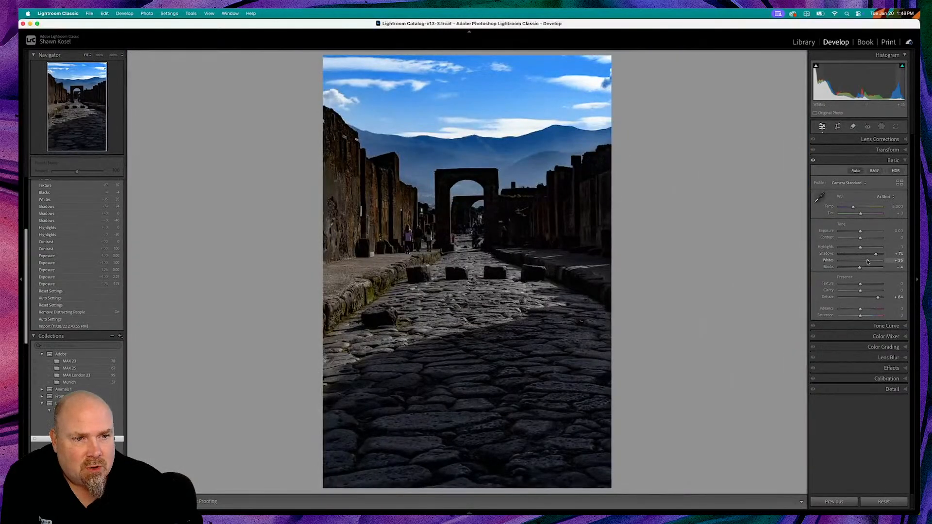
drag(878, 297, 840, 300)
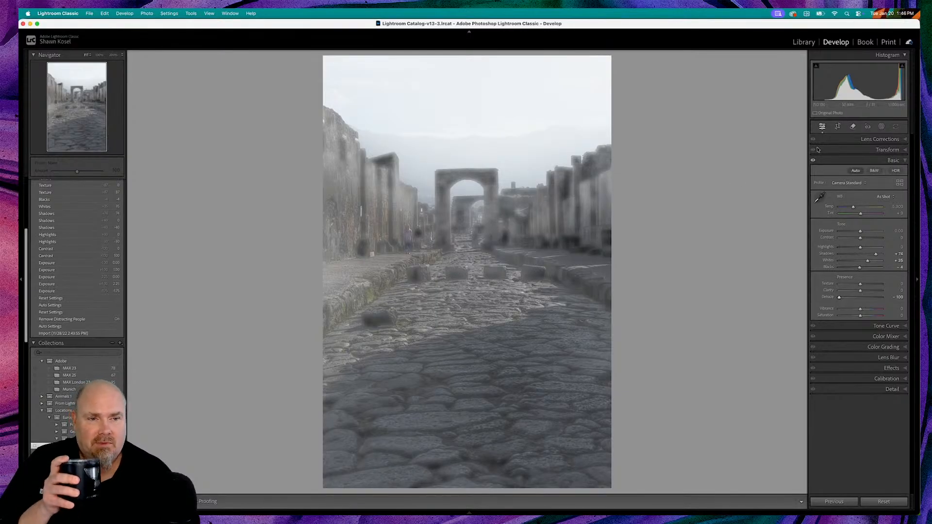
double_click(827, 298)
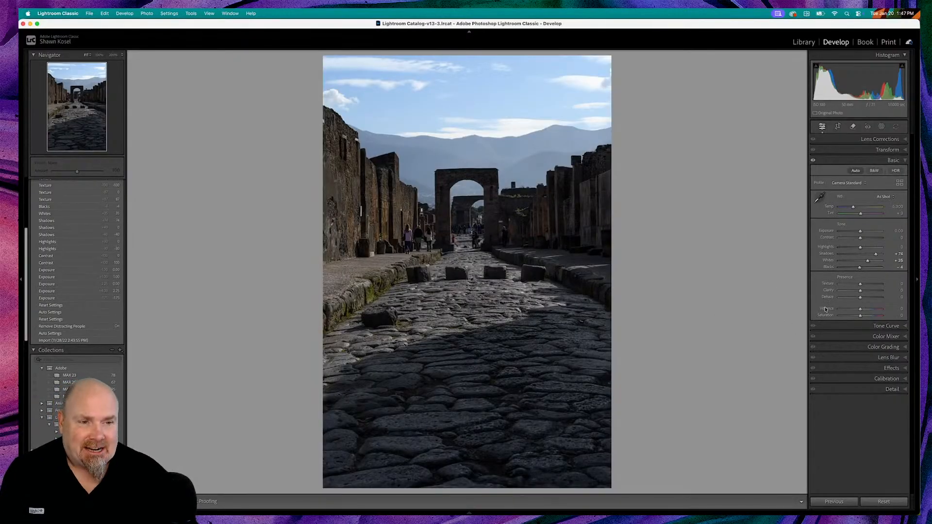
Compare Saturation at +100 and -100, checking the people and walls up close, and restore it to 0.
drag(860, 317, 895, 316)
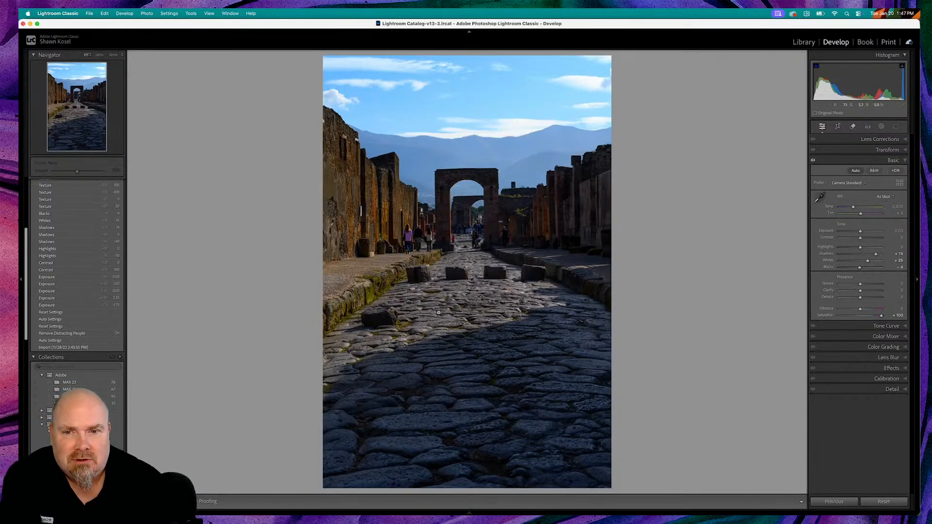
click(422, 234)
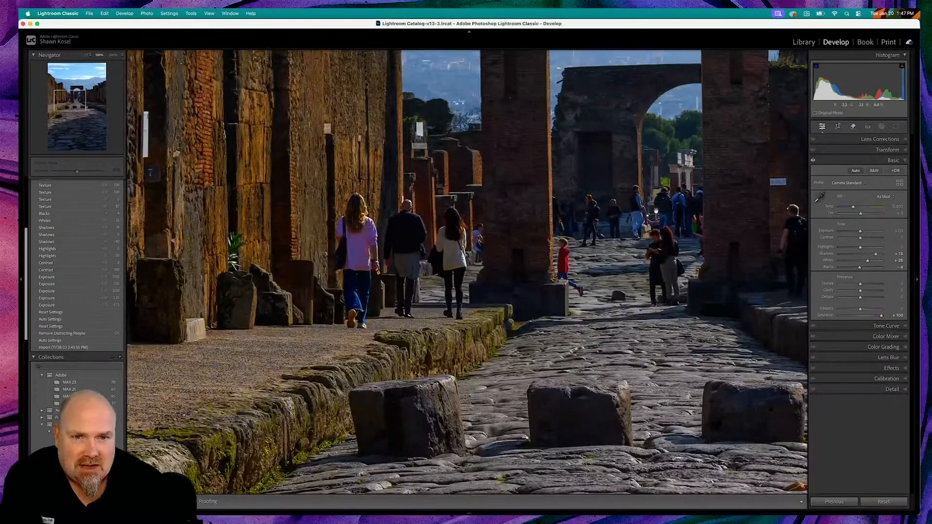
click(560, 247)
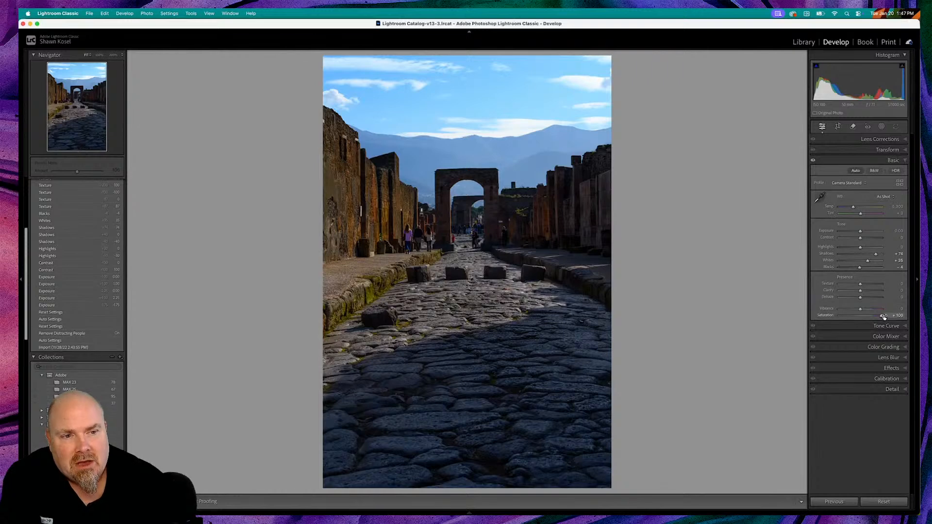
drag(881, 317, 839, 316)
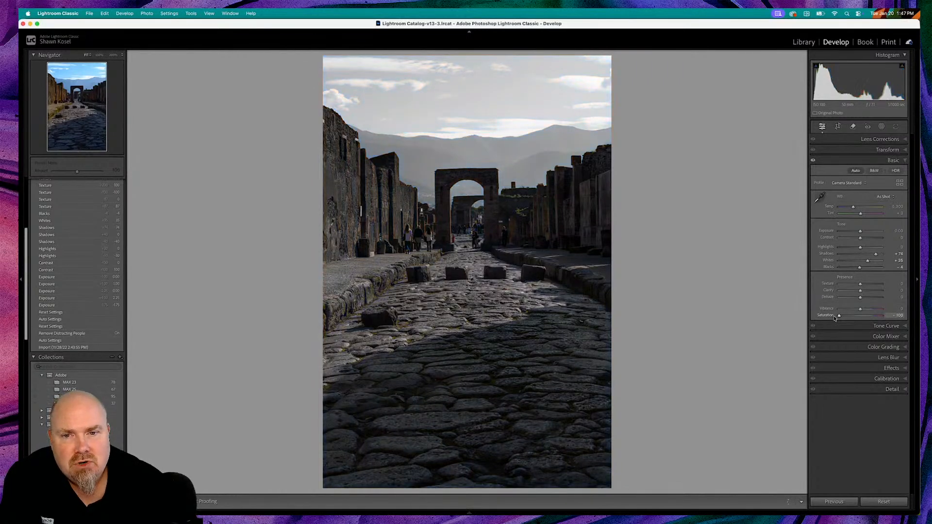
click(400, 254)
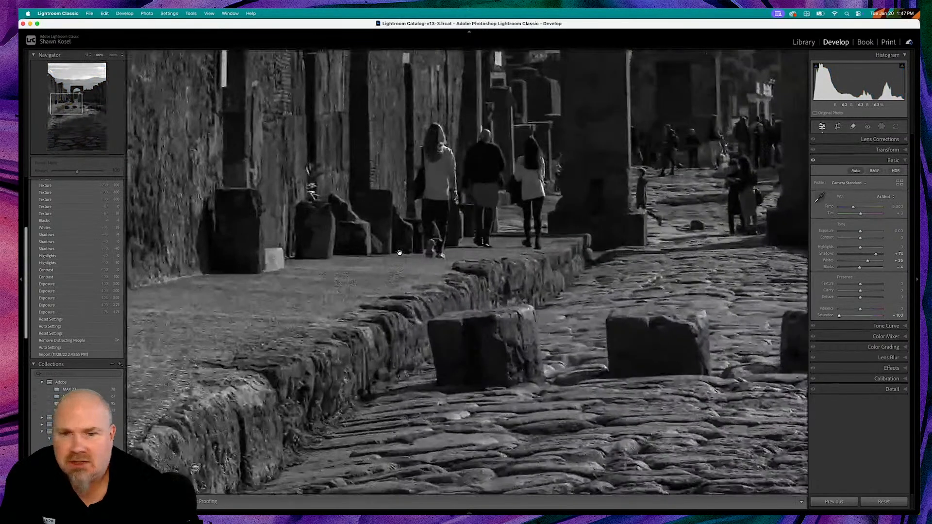
click(607, 243)
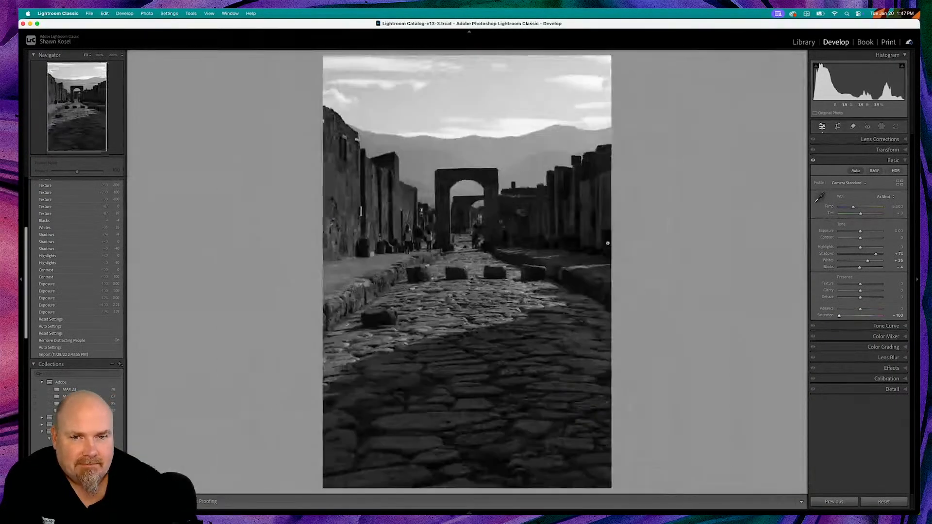
double_click(826, 315)
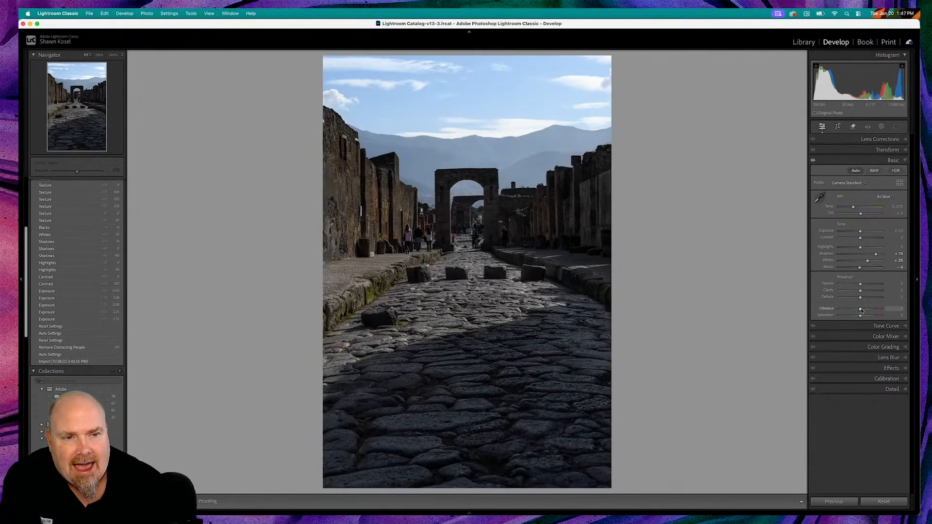
Try Vibrance at +100, inspect the mountains behind the arch up close, and restore it to 0.
drag(862, 310, 920, 309)
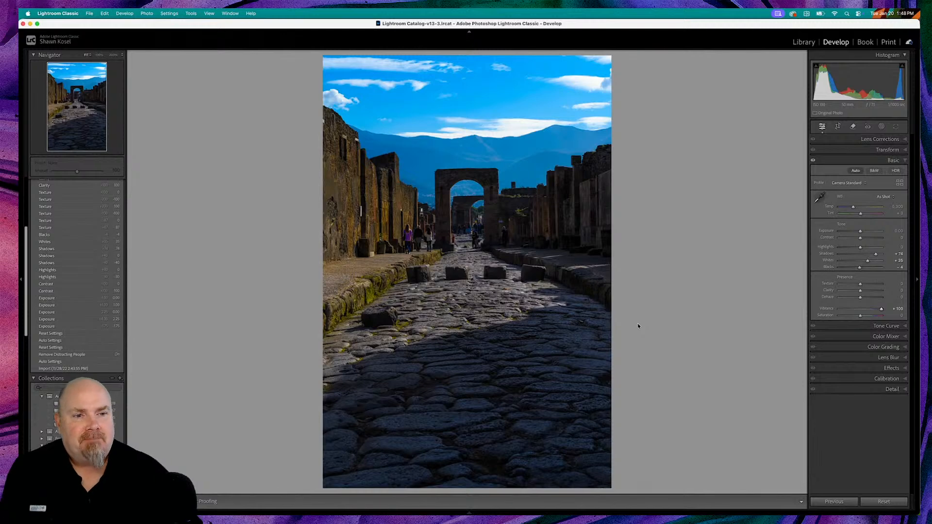
click(484, 151)
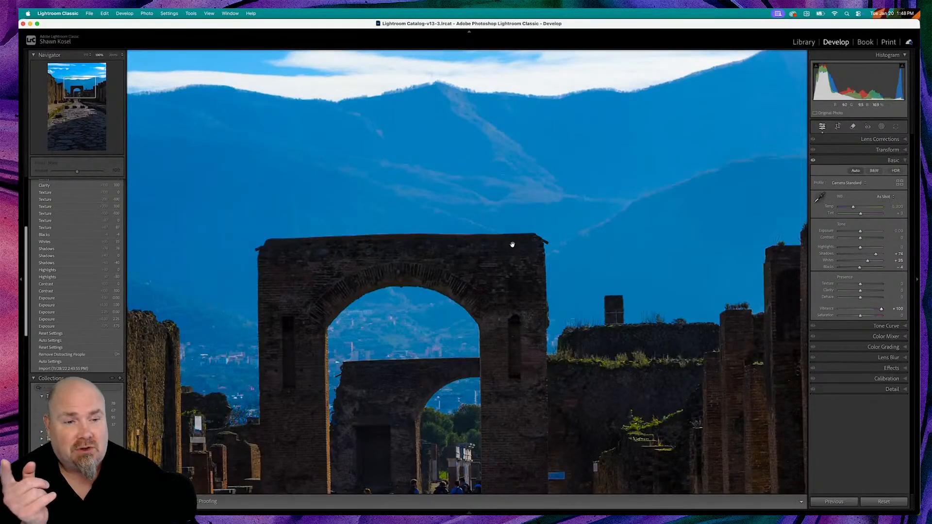
click(553, 275)
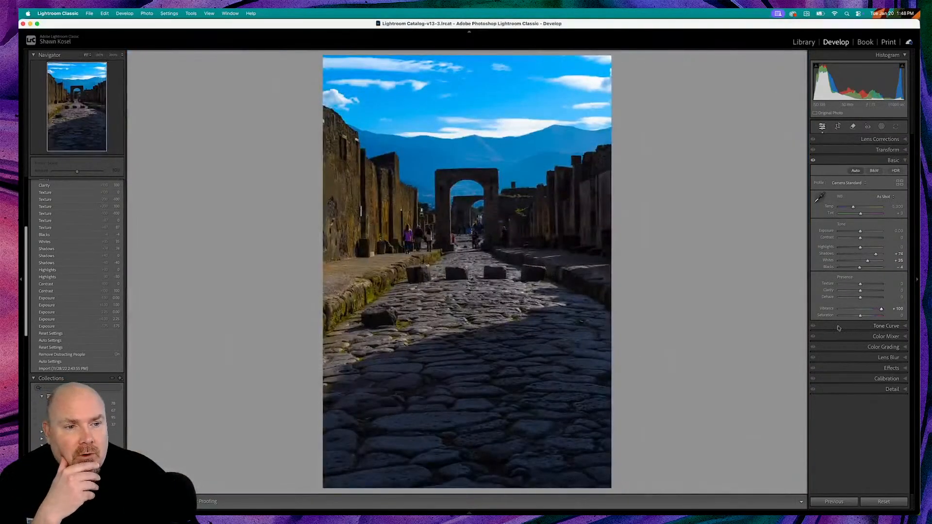
double_click(825, 310)
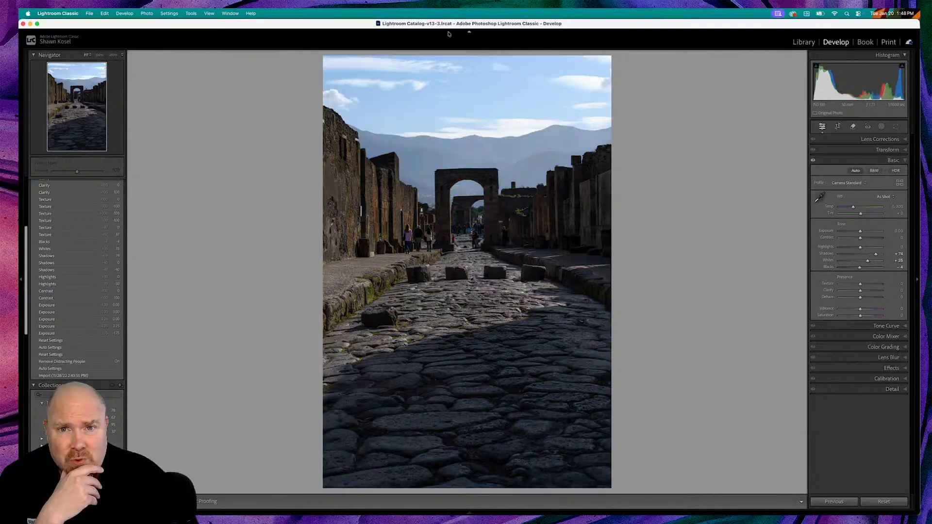
Raise Vibrance to +100 while viewing the sky and mountains up close, and return to the full photo.
click(485, 110)
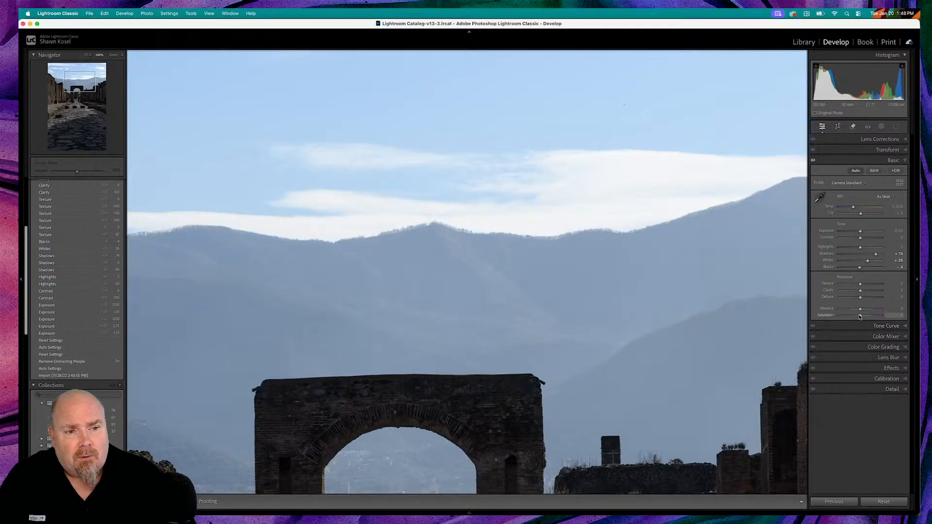
drag(861, 309, 890, 311)
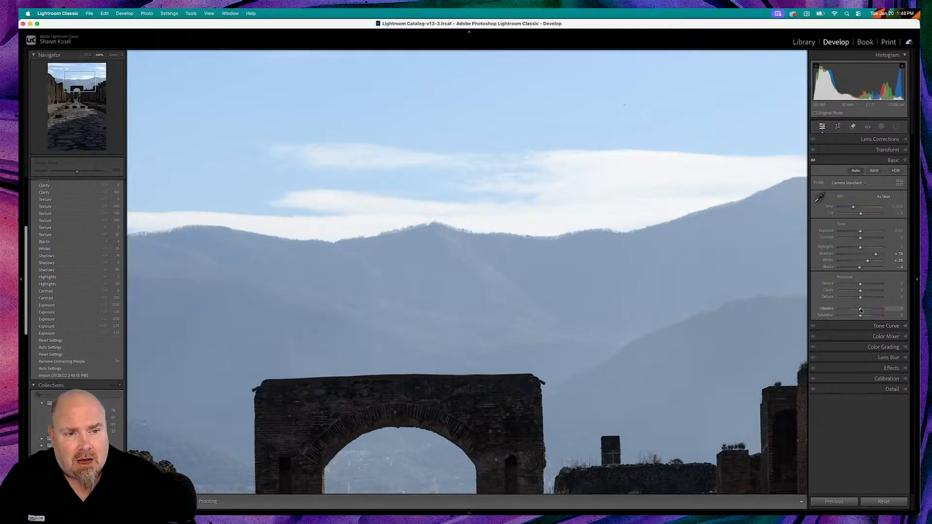
click(402, 272)
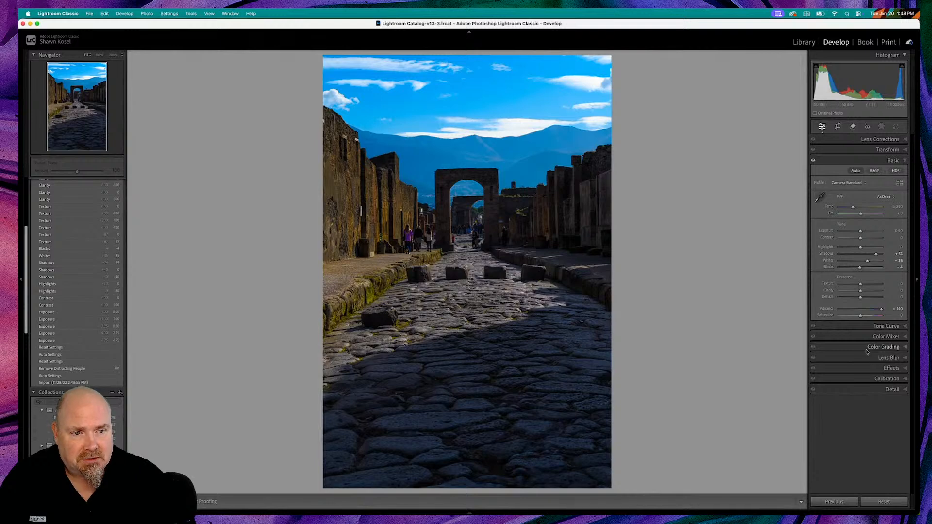
Try Saturation at +72 and Vibrance at -100 on the Pompeii street photo, resetting each slider to its default.
mouse_move(860, 317)
mouse_down()
mouse_move(901, 316)
mouse_move(875, 317)
mouse_up()
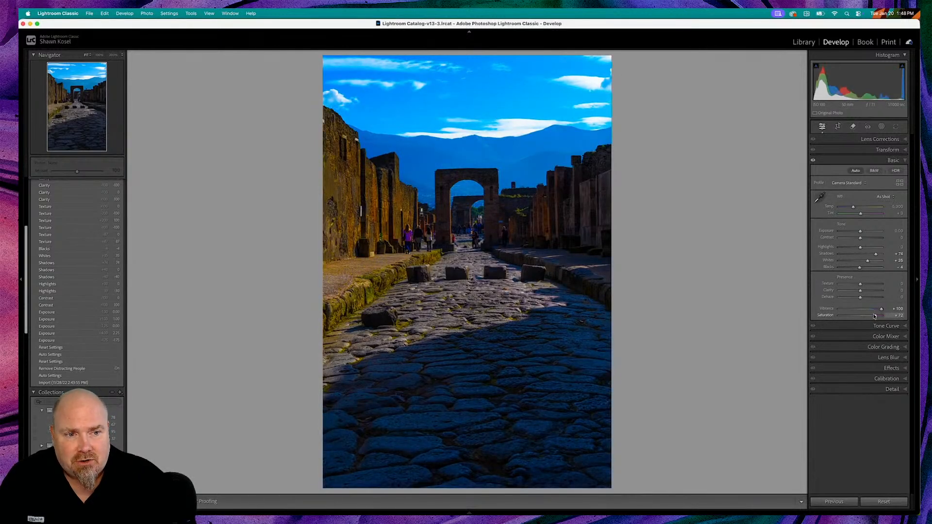
double_click(824, 316)
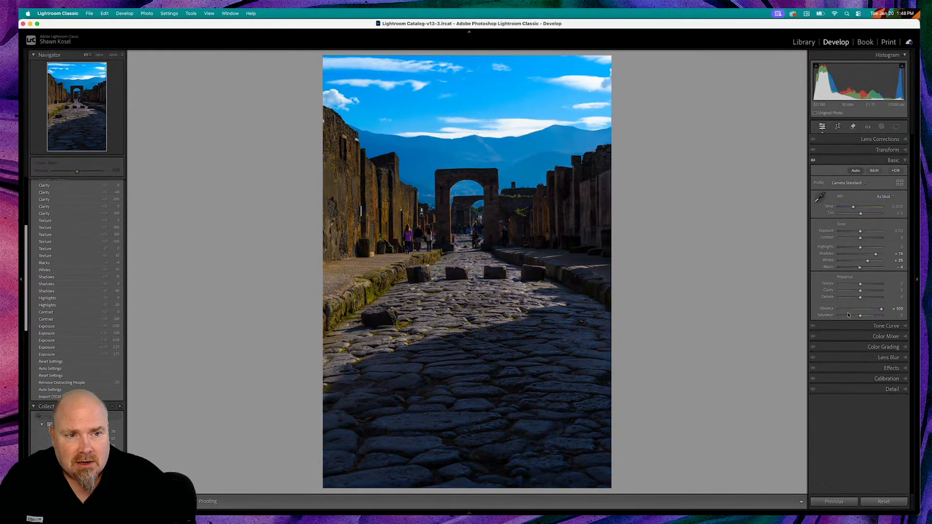
drag(884, 310, 816, 313)
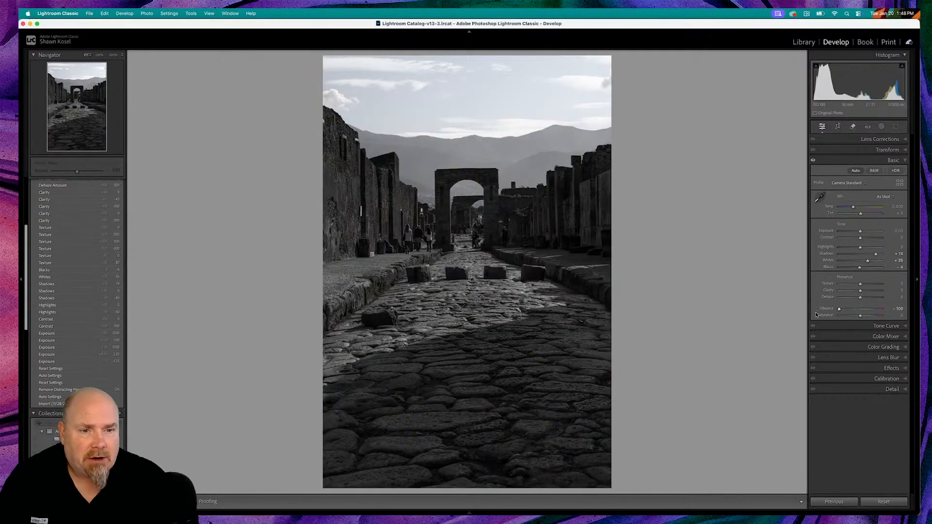
double_click(825, 309)
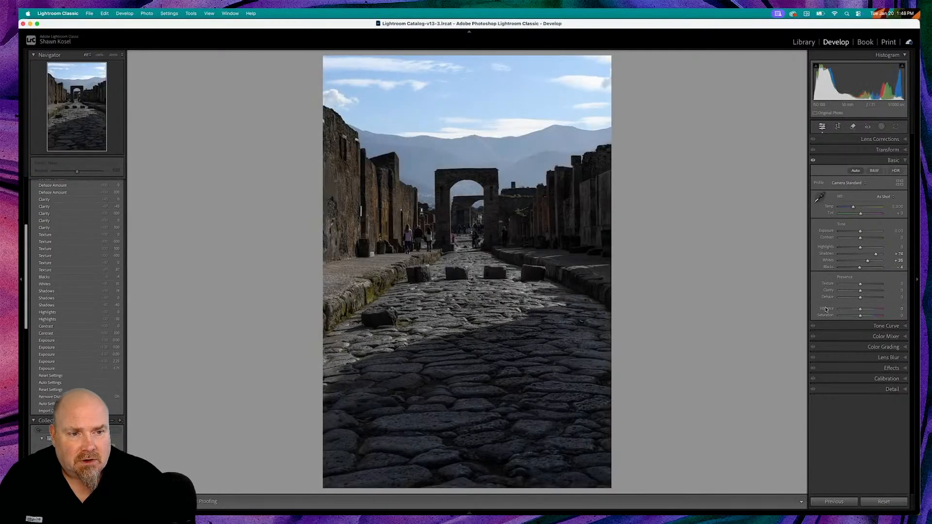
click(905, 162)
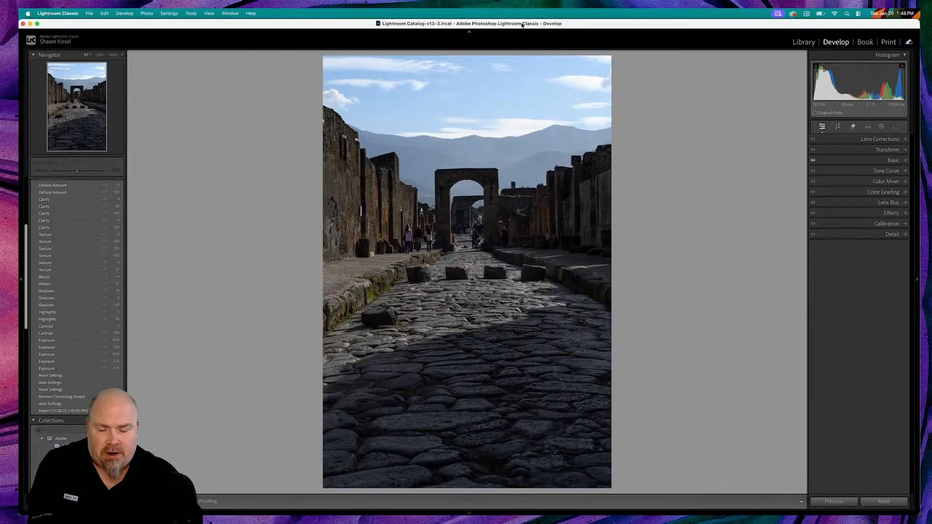
Find the photo of white hillside houses under a blue sky in the grid and open it in Develop with the Tone Curve expanded.
key(g)
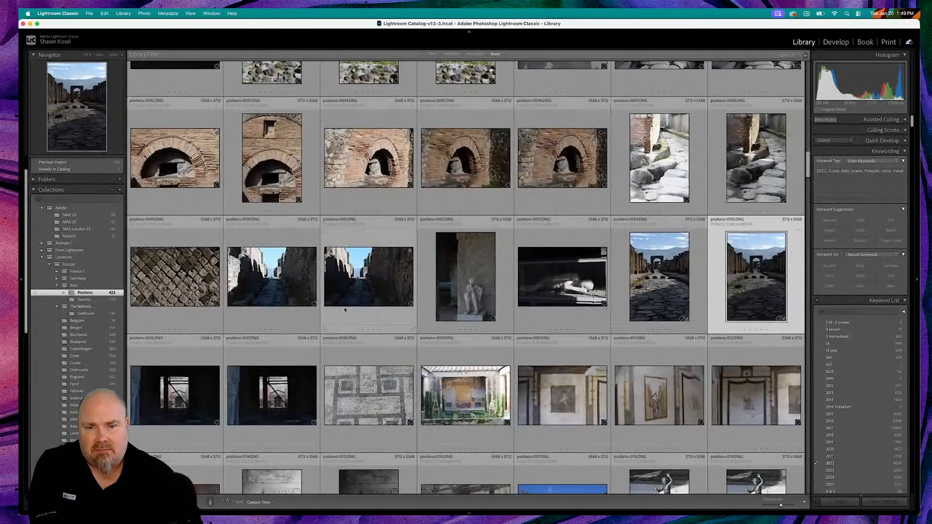
scroll(345, 309, down, 3)
scroll(437, 298, up, 2)
scroll(440, 295, up, 5)
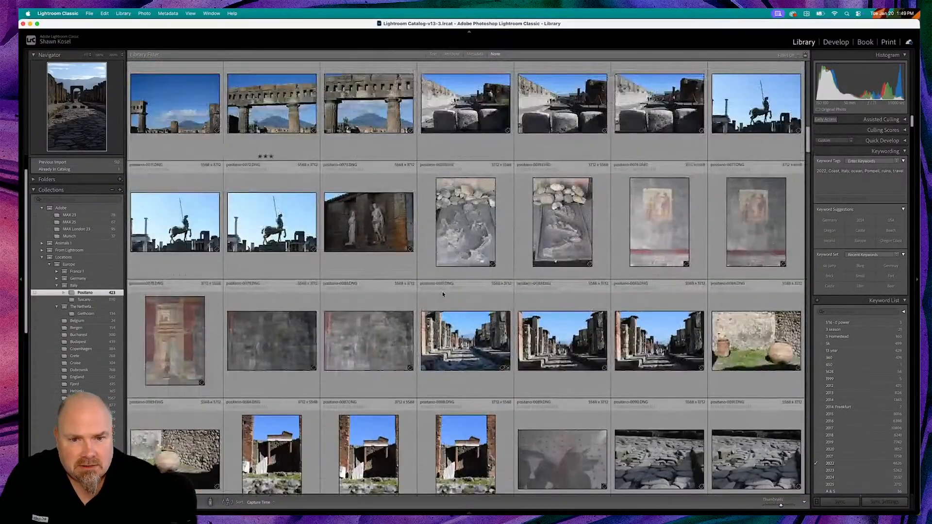
scroll(614, 344, up, 3)
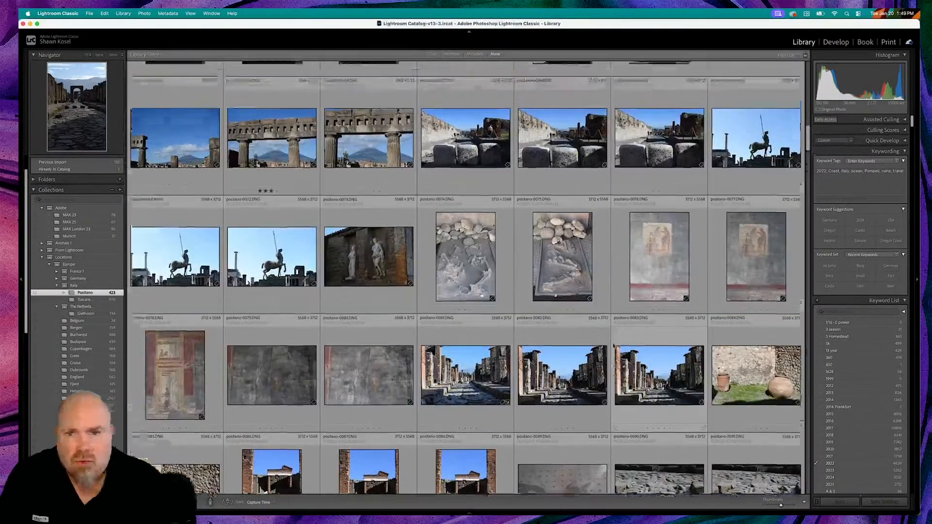
scroll(614, 342, up, 5)
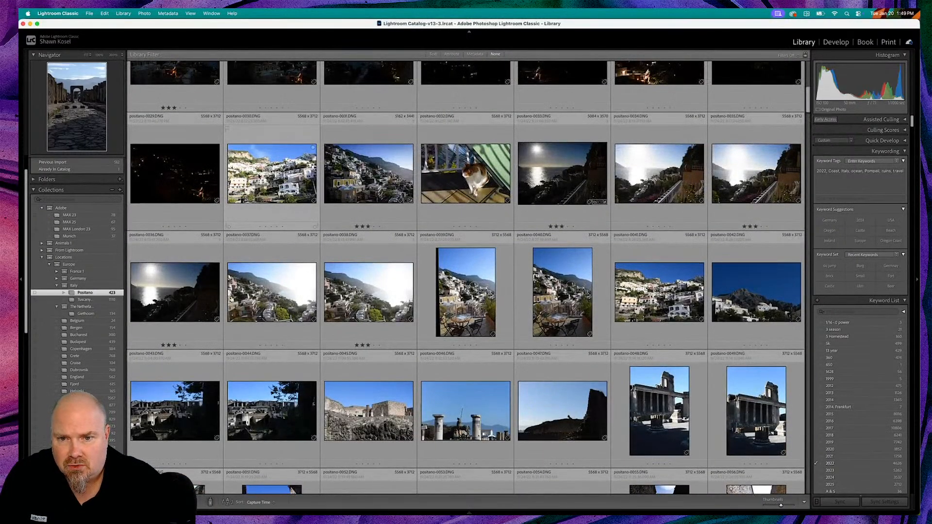
double_click(268, 197)
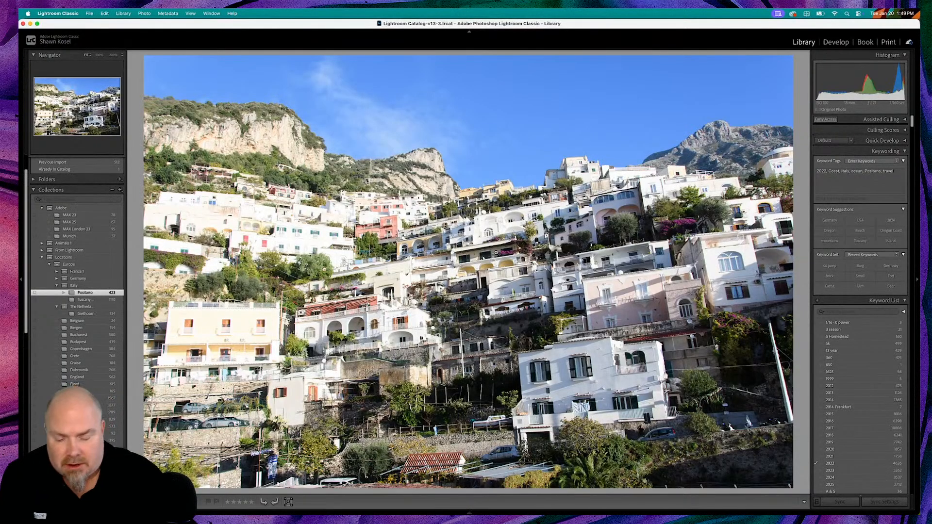
key(d)
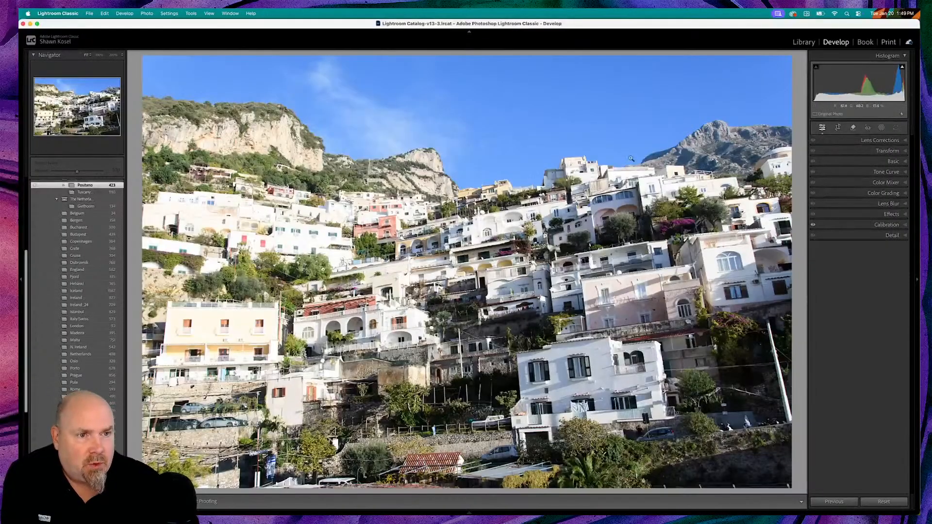
click(885, 172)
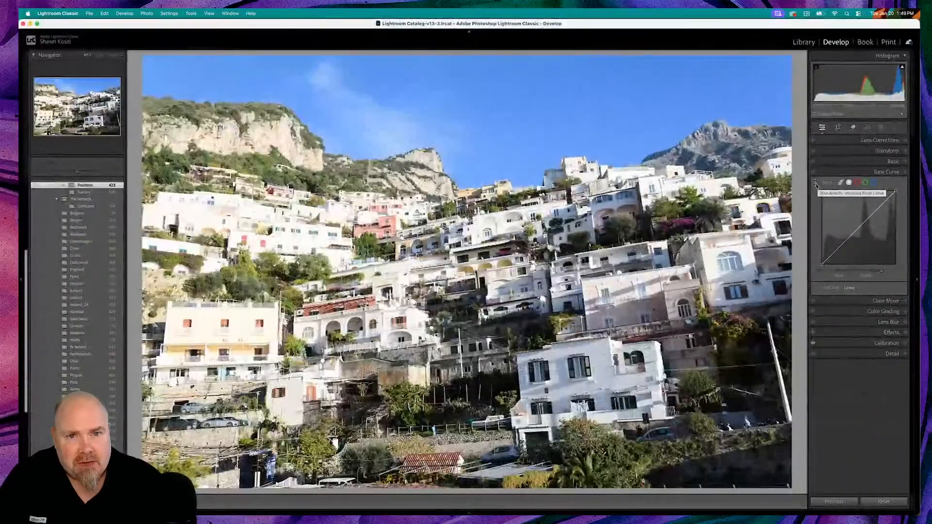
Try darkening the sky with the Tone Curve's targeted adjustment tool, and undo the change.
drag(584, 155, 592, 138)
key(Escape)
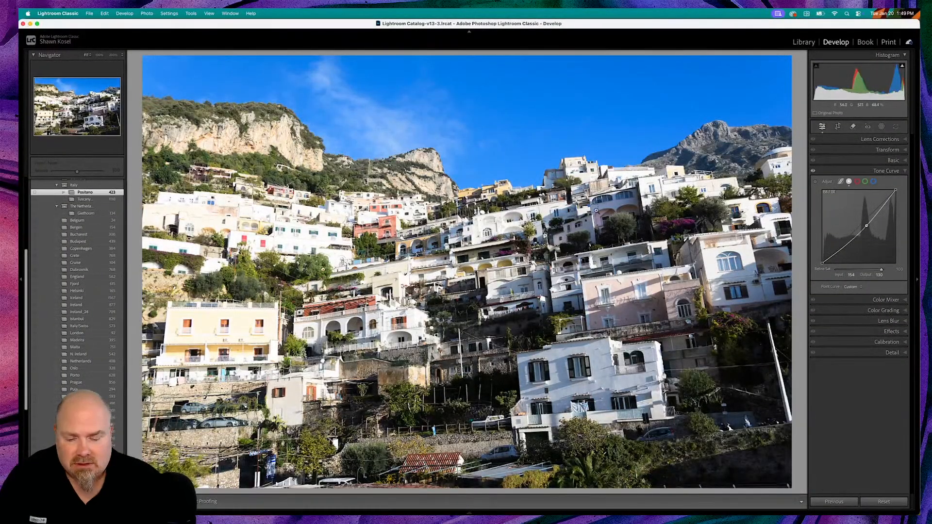
key(super+z)
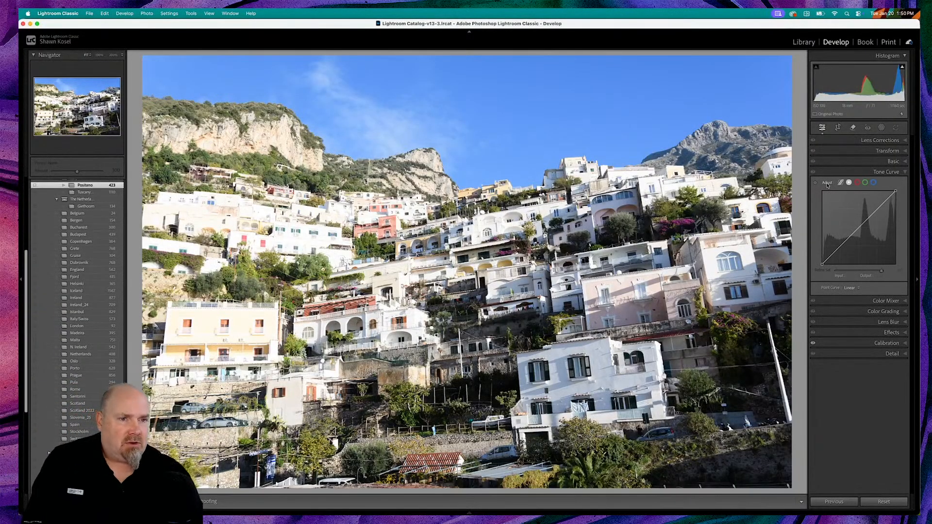
View the Tone Curve's parametric curve and its green and red channel curves.
click(841, 183)
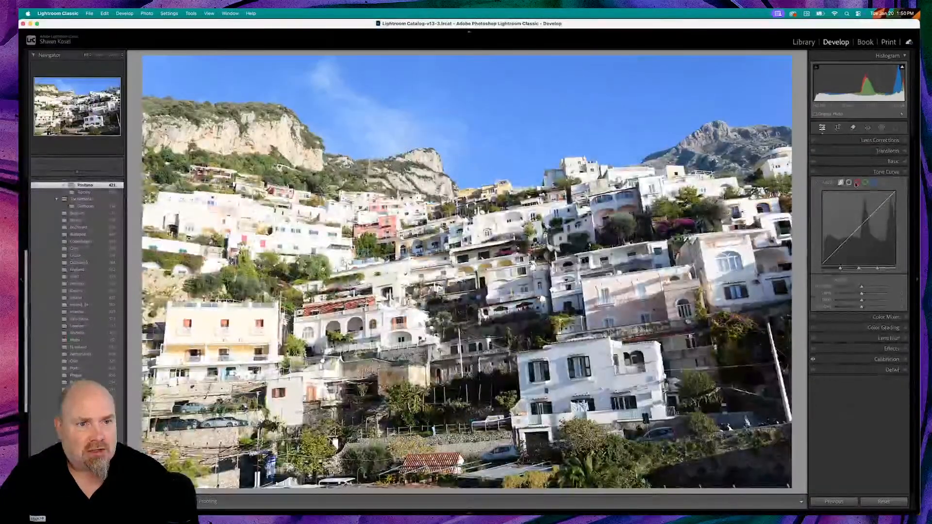
click(866, 182)
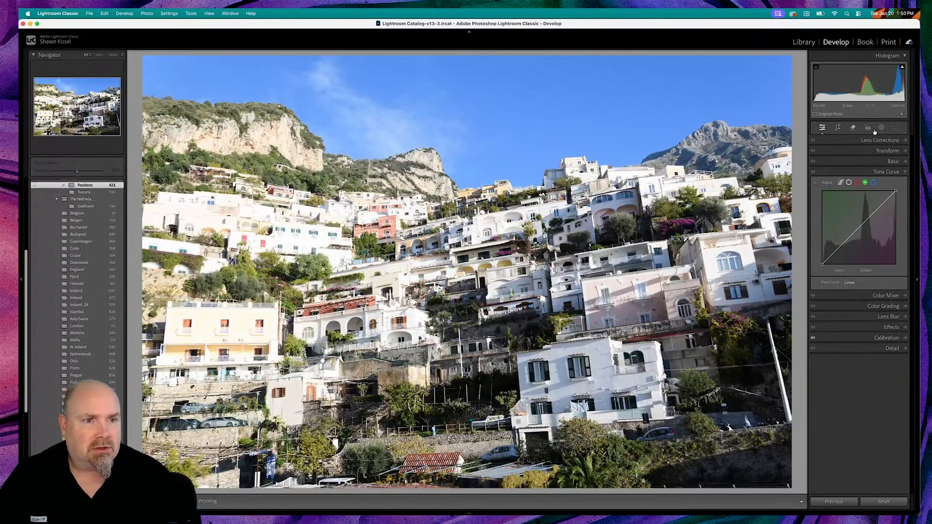
click(858, 183)
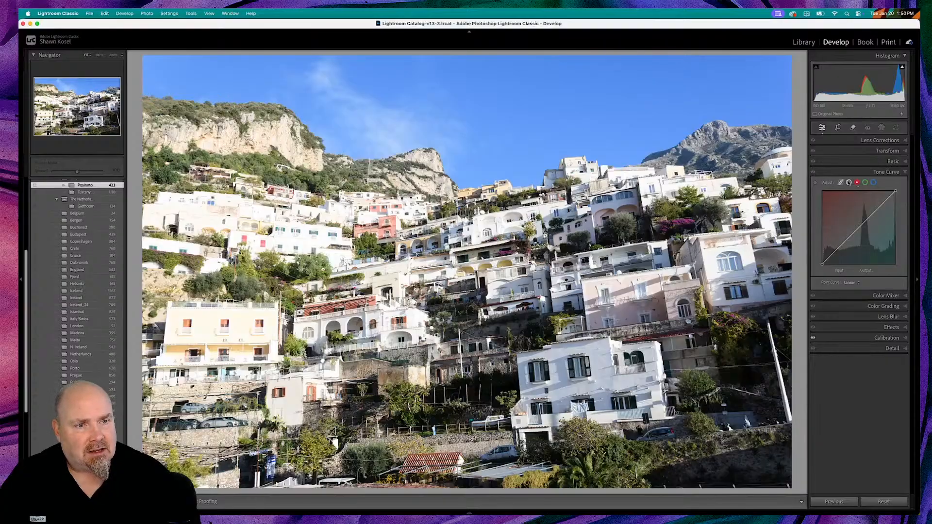
Try bending the blue channel curve far down for yellow and far up for blue, and reset the curve.
click(873, 183)
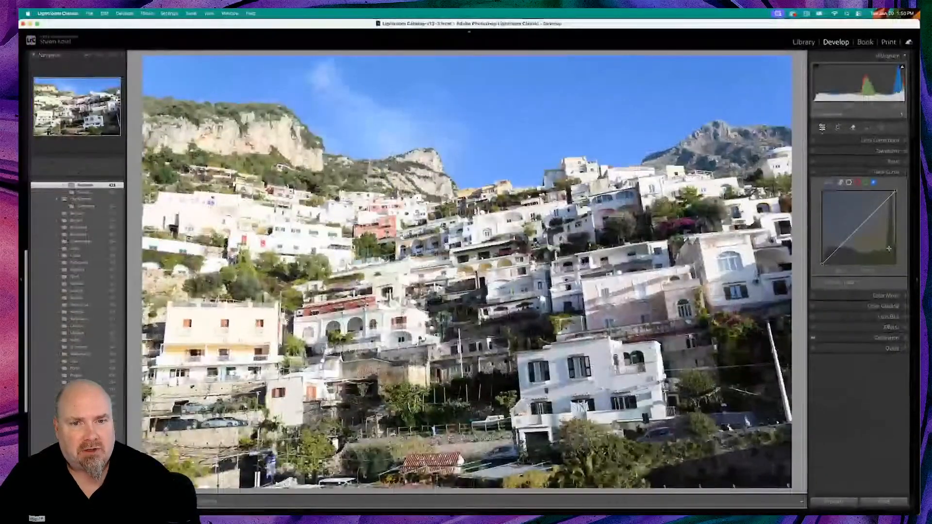
drag(860, 229, 889, 262)
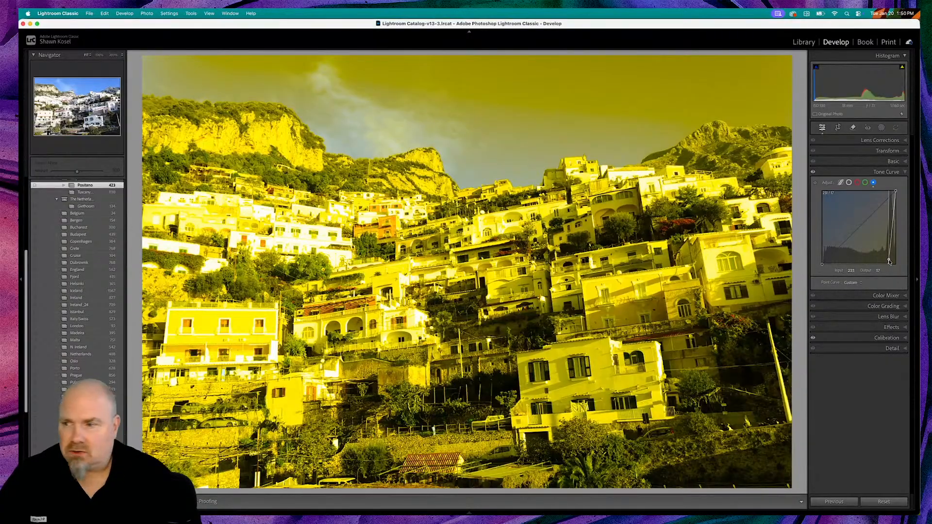
drag(889, 262, 831, 205)
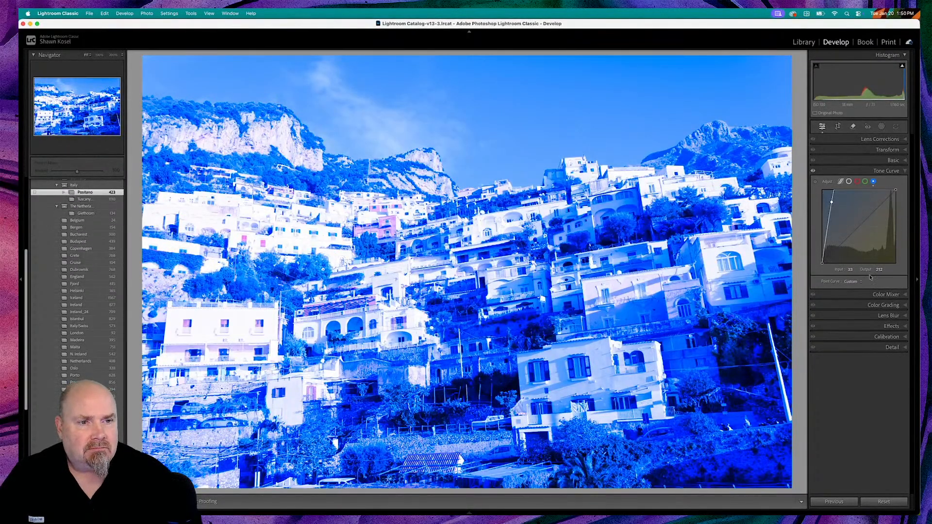
double_click(827, 183)
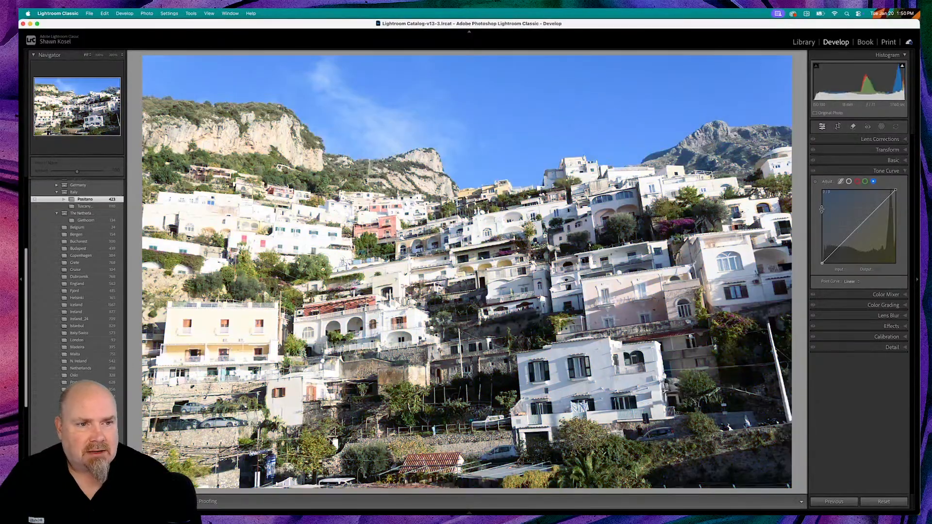
Try the Strong Contrast preset on the point curve, and reset the photo's settings.
click(849, 182)
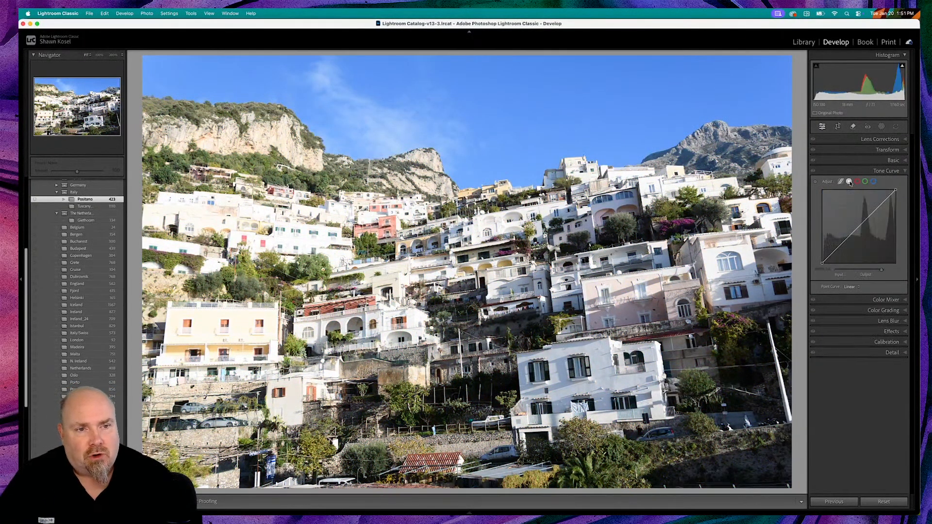
click(858, 288)
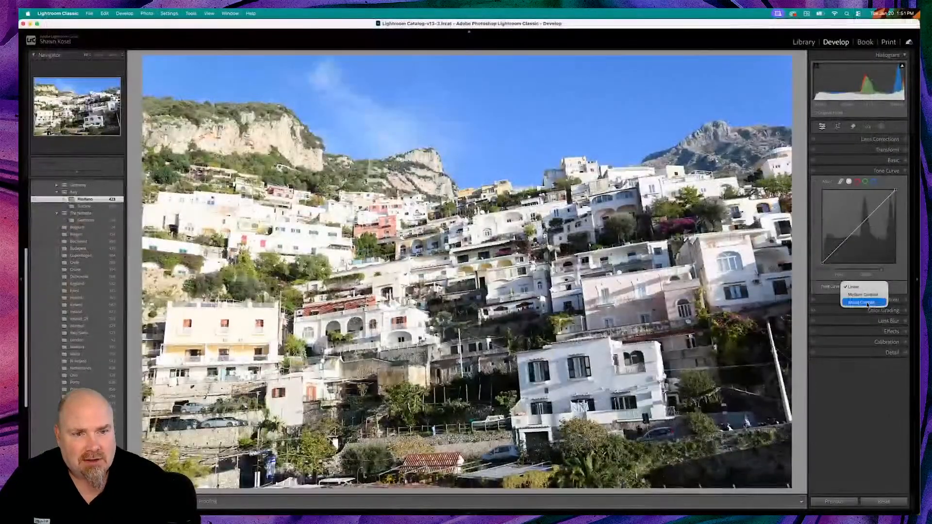
click(809, 254)
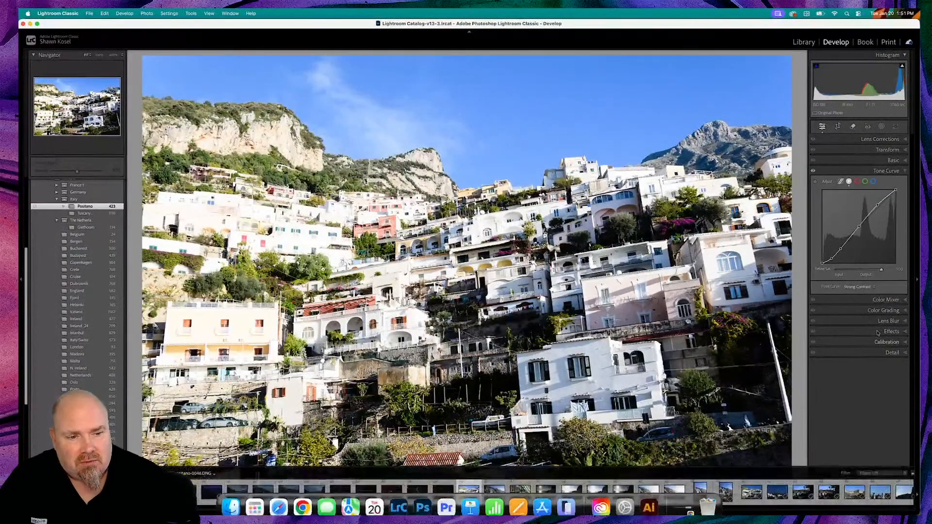
click(884, 501)
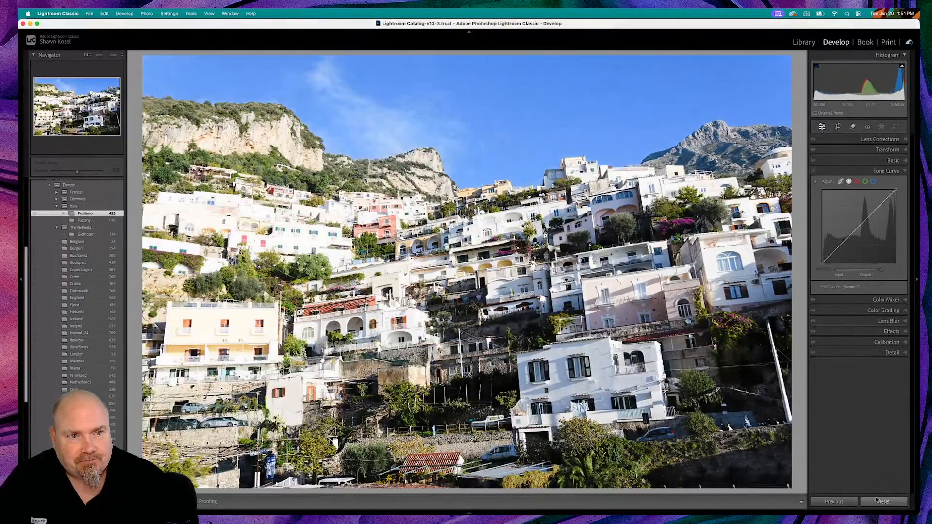
Try an S-shaped point curve with points at input 73, output 54 and input 180, output 209, and reset it.
click(860, 225)
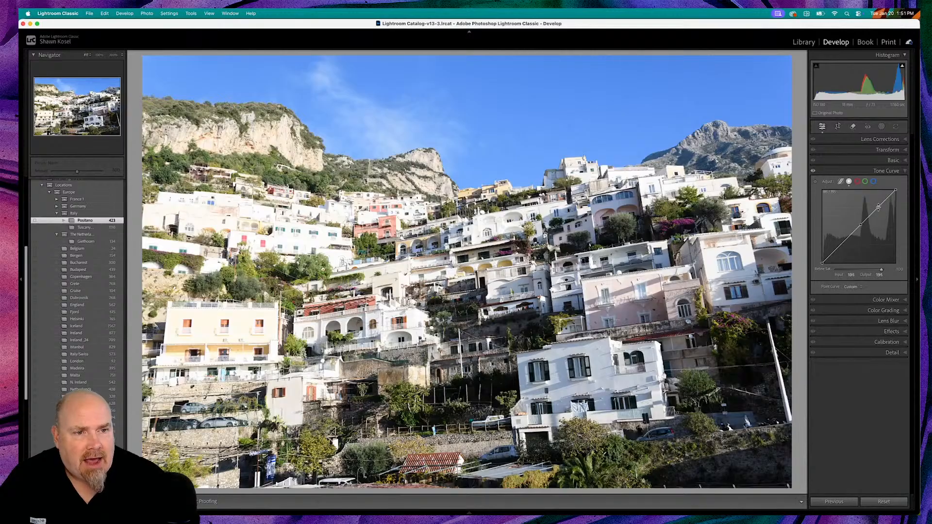
drag(840, 245, 844, 248)
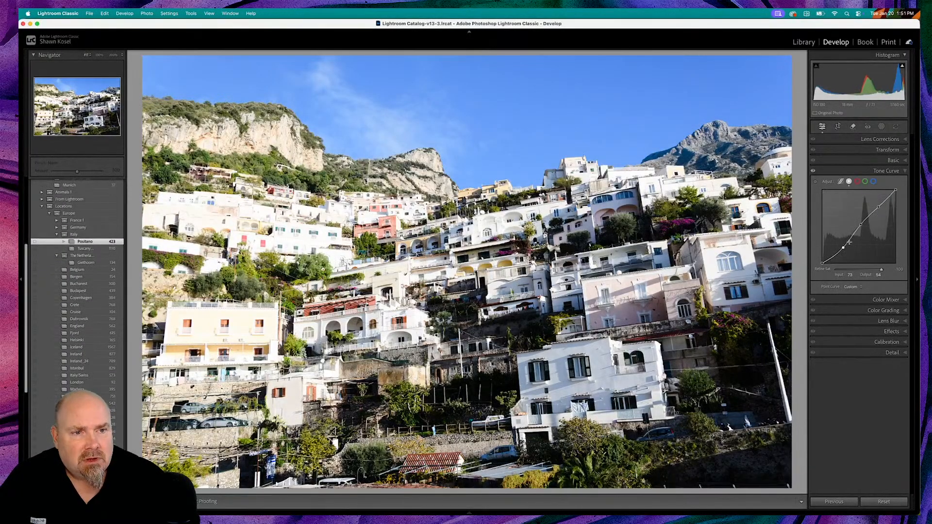
drag(877, 207, 877, 205)
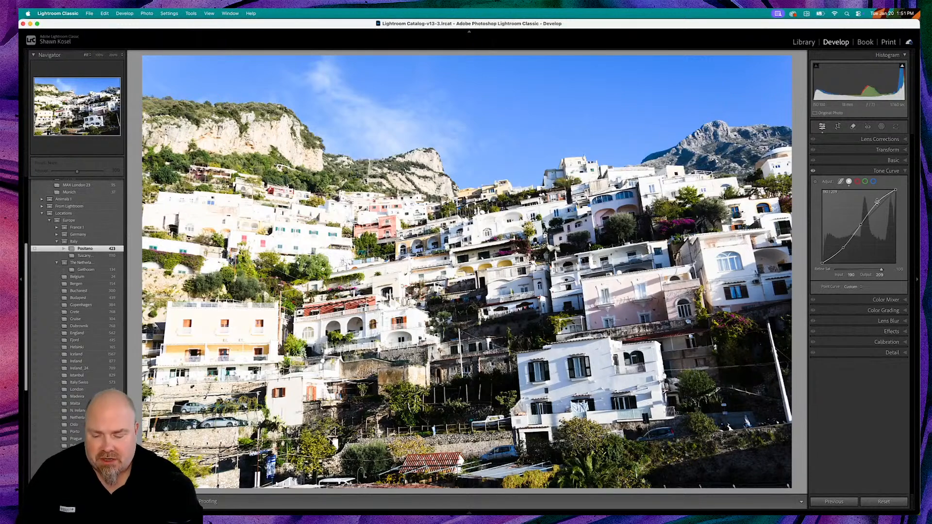
double_click(831, 181)
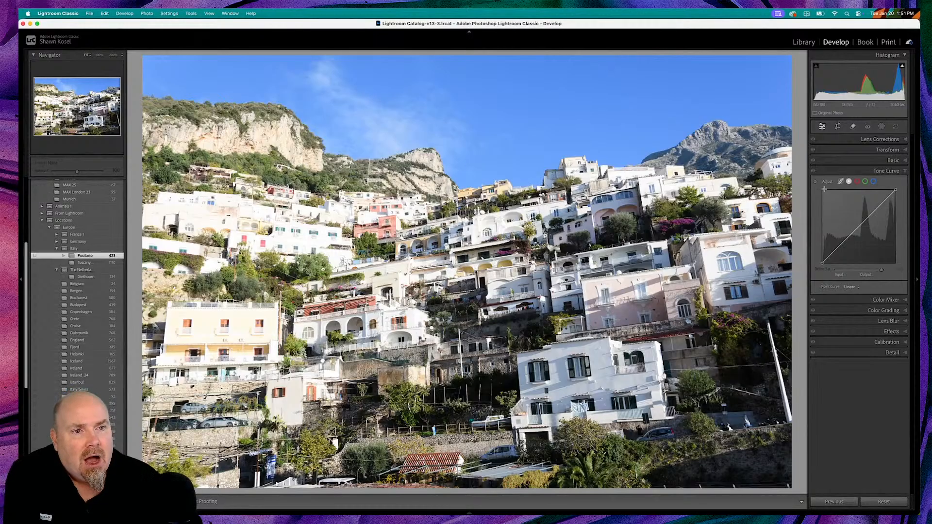
Try the parametric curve's Highlights at -58, and reset that slider.
click(841, 181)
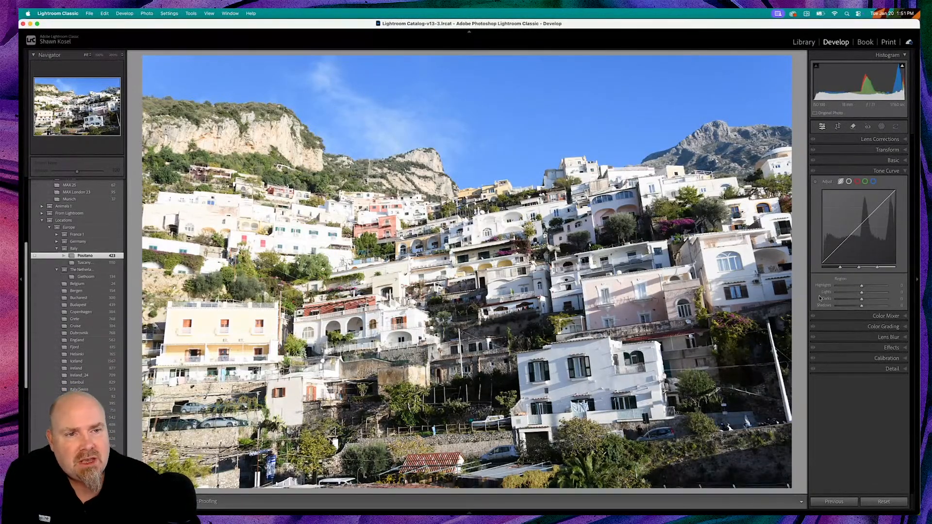
mouse_move(862, 287)
mouse_down()
mouse_move(845, 285)
mouse_move(875, 284)
mouse_move(848, 284)
mouse_up()
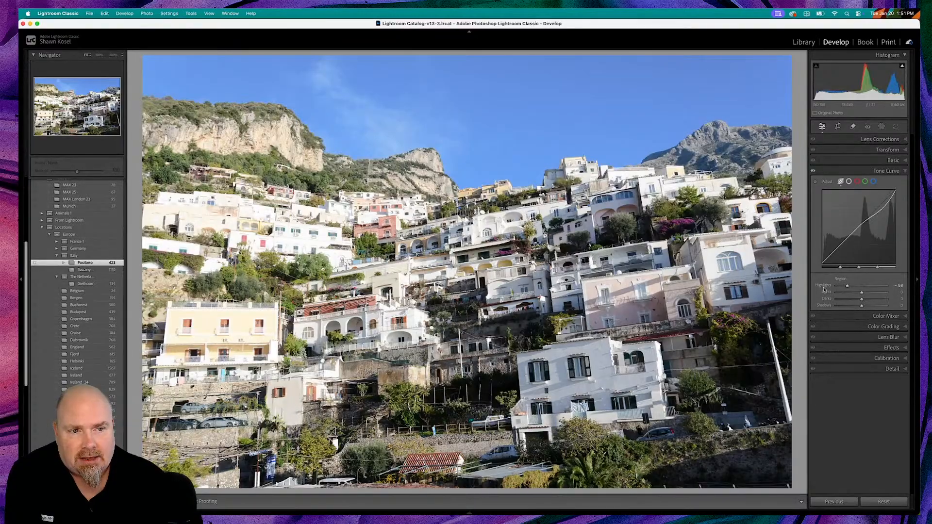
double_click(823, 287)
Try the parametric curve with Lights at -77, Darks at -30 and Shadows at +100, and reset these adjustments.
drag(861, 293, 841, 296)
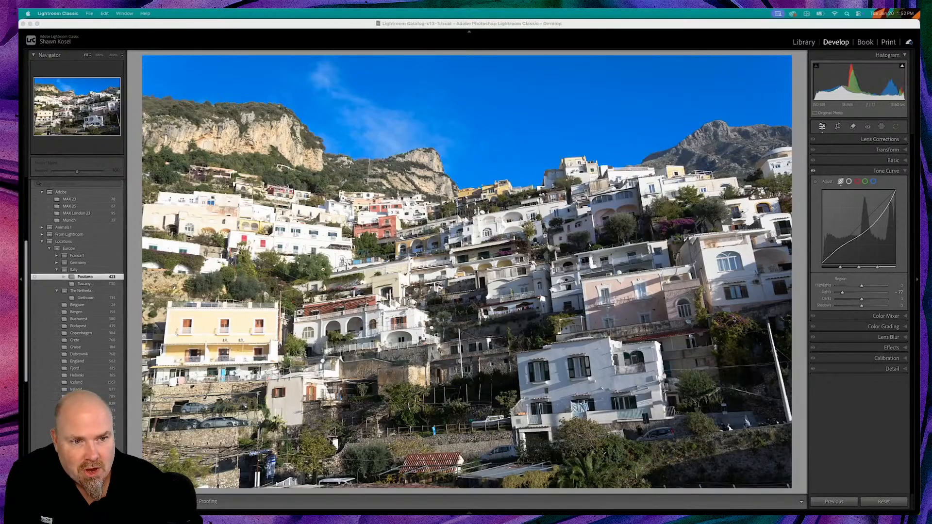
click(854, 313)
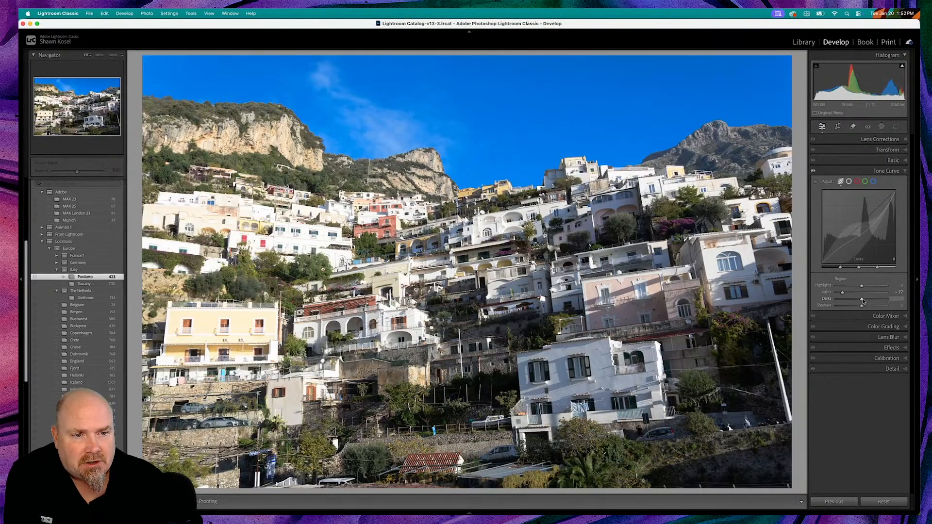
drag(860, 300, 898, 305)
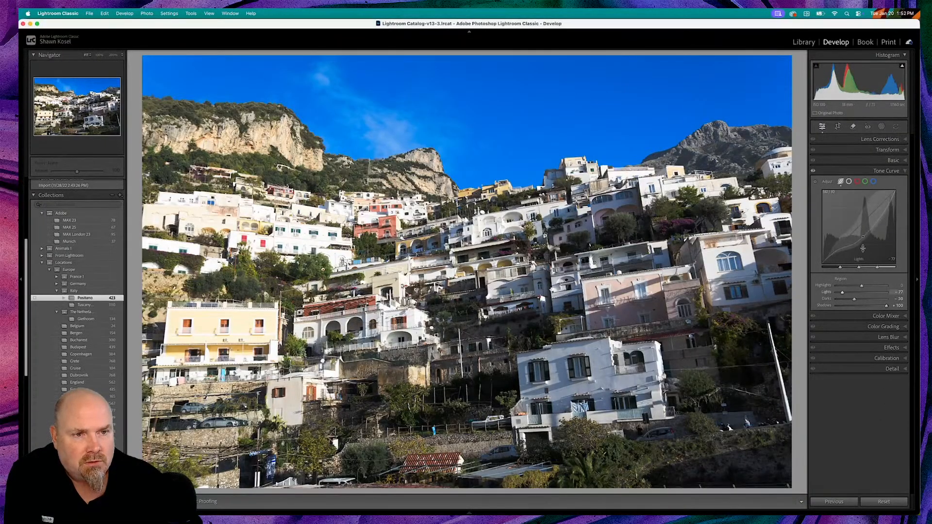
click(873, 182)
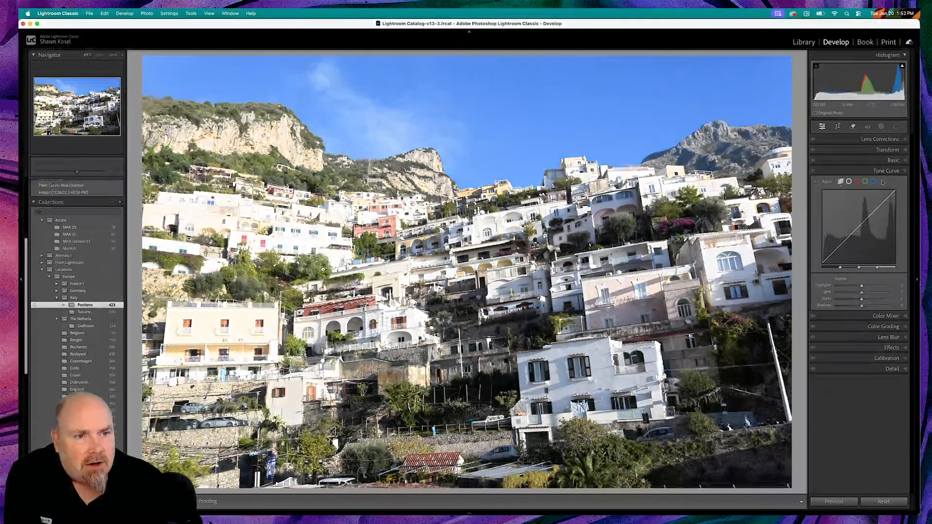
Try lowering the green channel curve's white point to about half output, then its black point raised to output 48, restoring each.
click(866, 181)
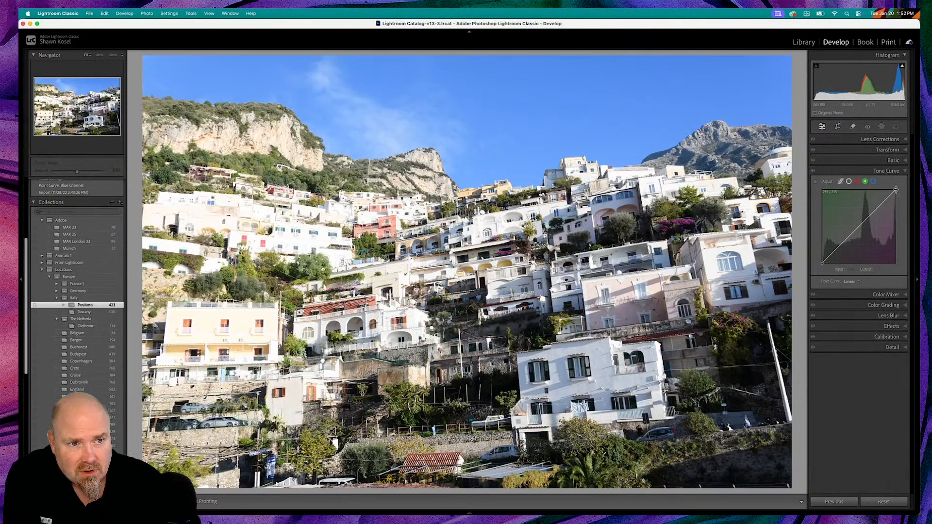
drag(897, 192, 899, 231)
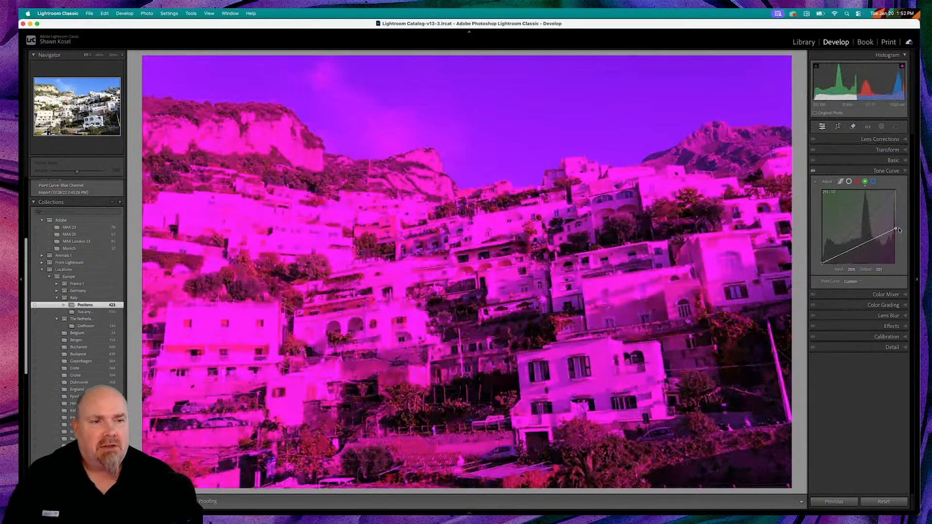
drag(899, 231, 895, 192)
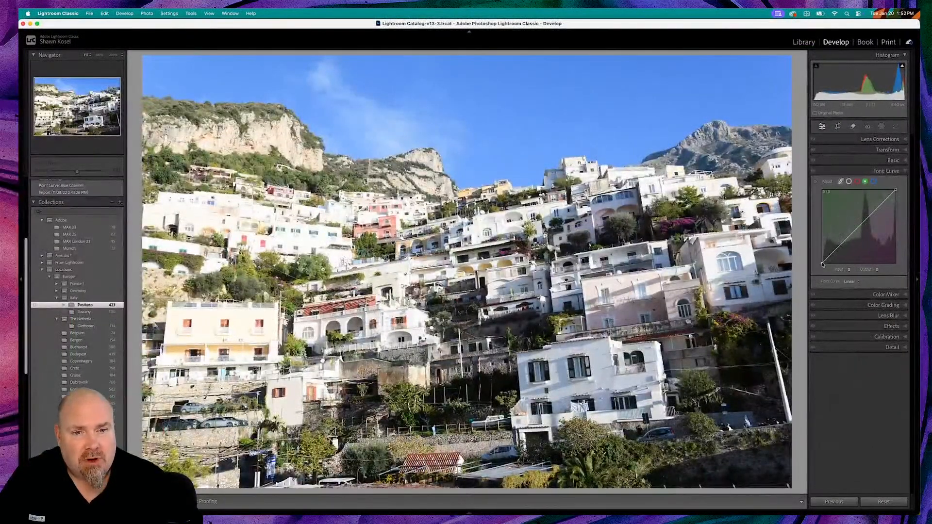
drag(822, 264, 820, 254)
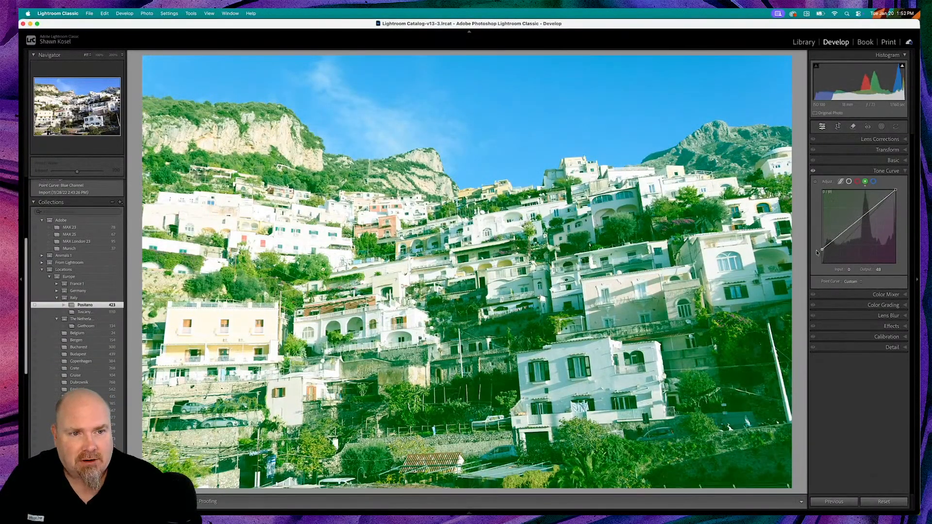
drag(820, 254, 816, 272)
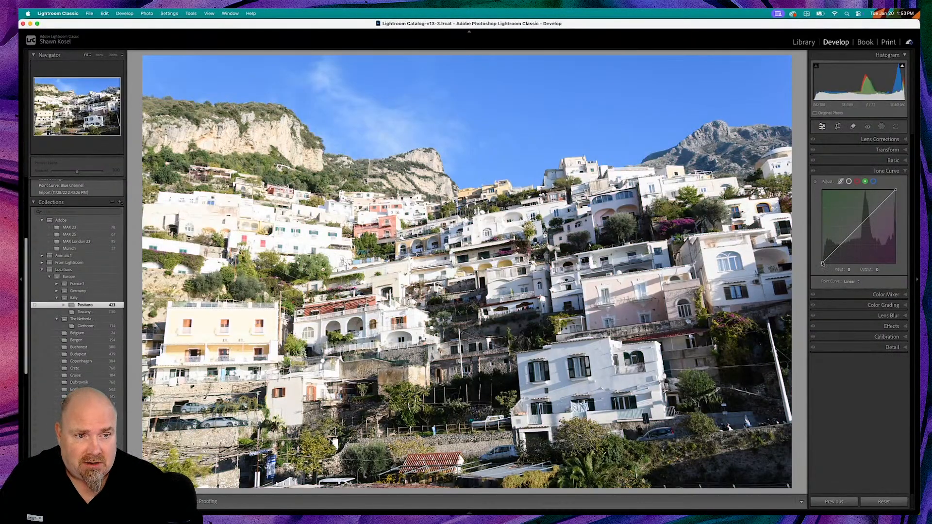
Try inverting the green channel curve with its black point at output 255 and white point at output 0, and reset it.
drag(822, 262, 823, 190)
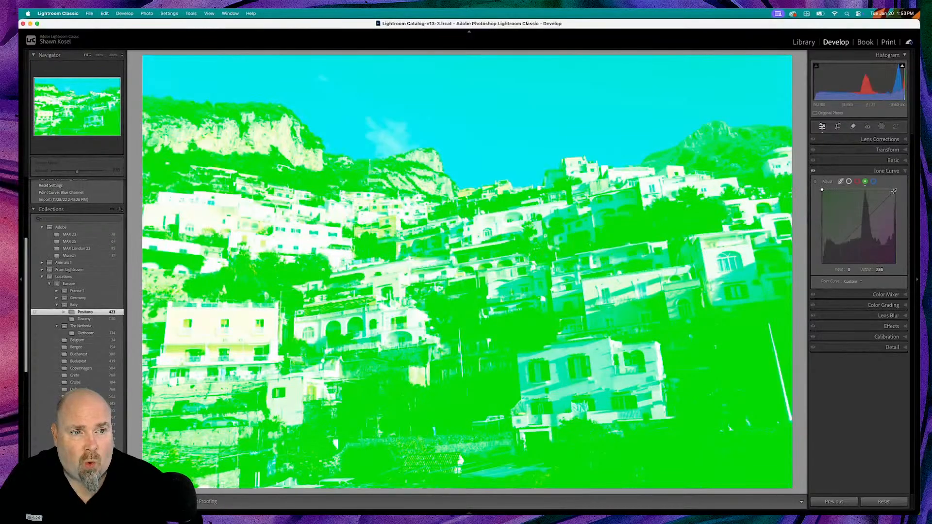
drag(895, 190, 896, 263)
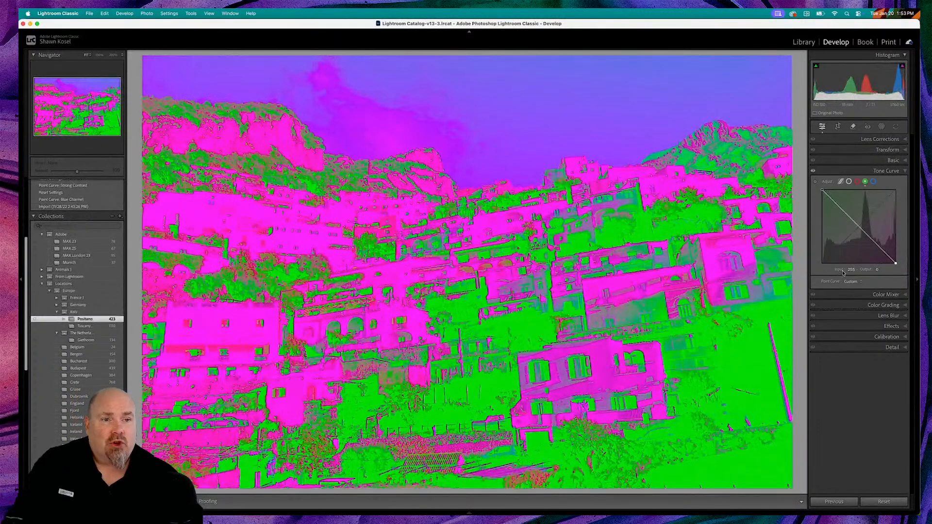
double_click(828, 184)
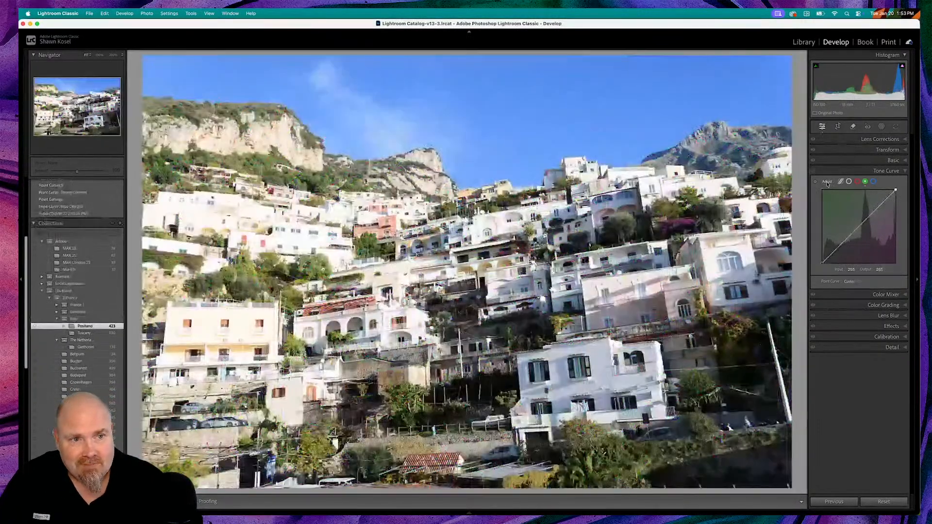
Try inverting the RGB point curve with its black point at output 255 and white point at output 0, and reset it.
click(848, 181)
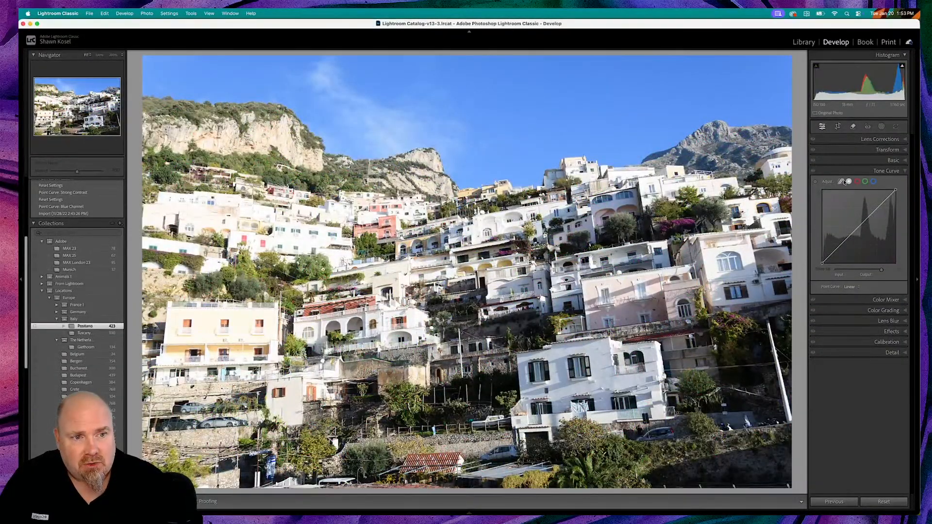
drag(824, 263, 822, 190)
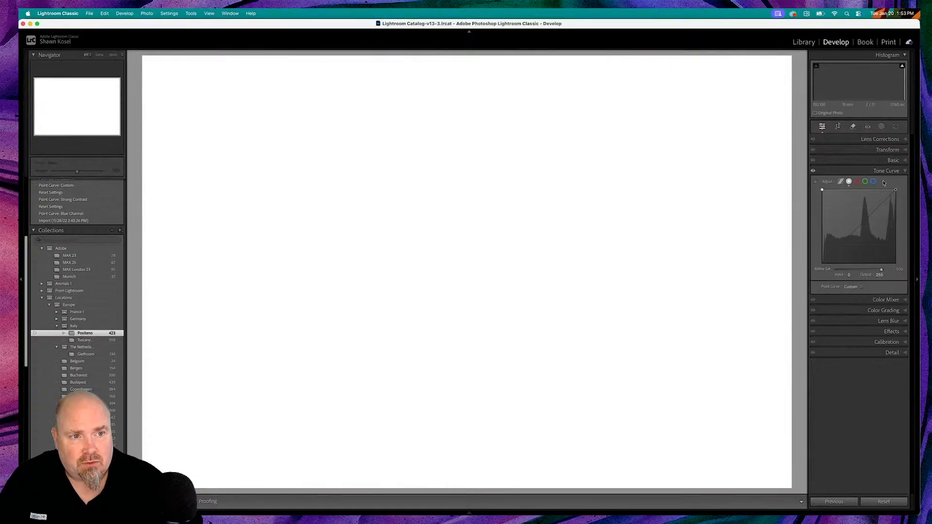
drag(896, 189, 896, 262)
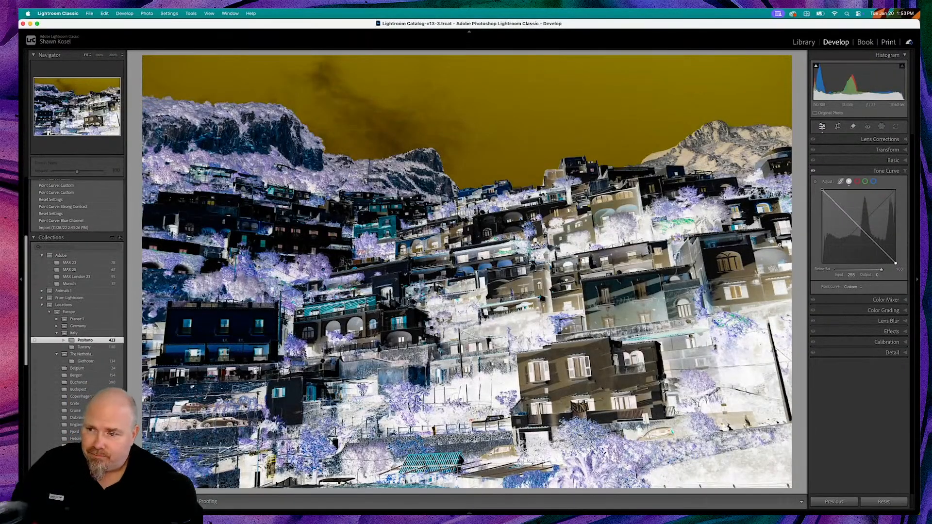
double_click(825, 181)
Try a zigzag RGB point curve with repeated peaks and dips, including a peak at input 87, output 247, and reset it.
drag(840, 245, 882, 265)
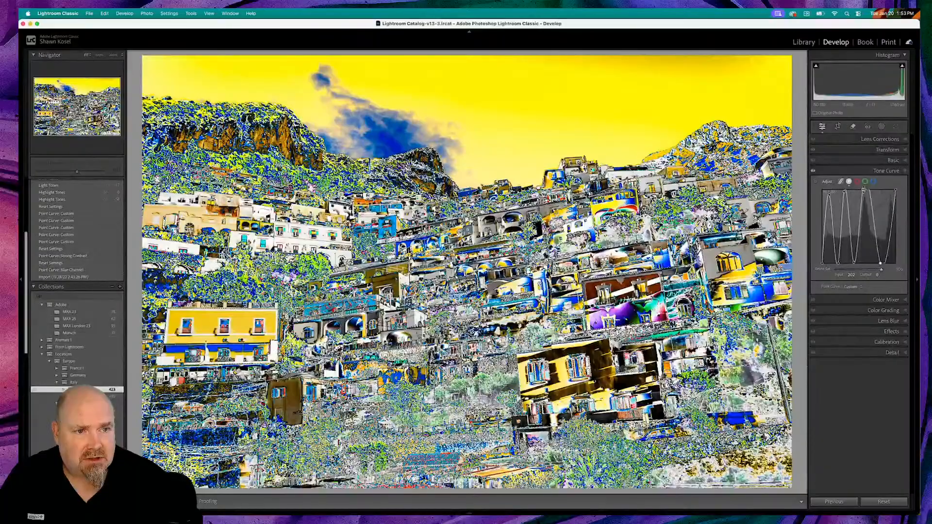
drag(863, 191, 847, 193)
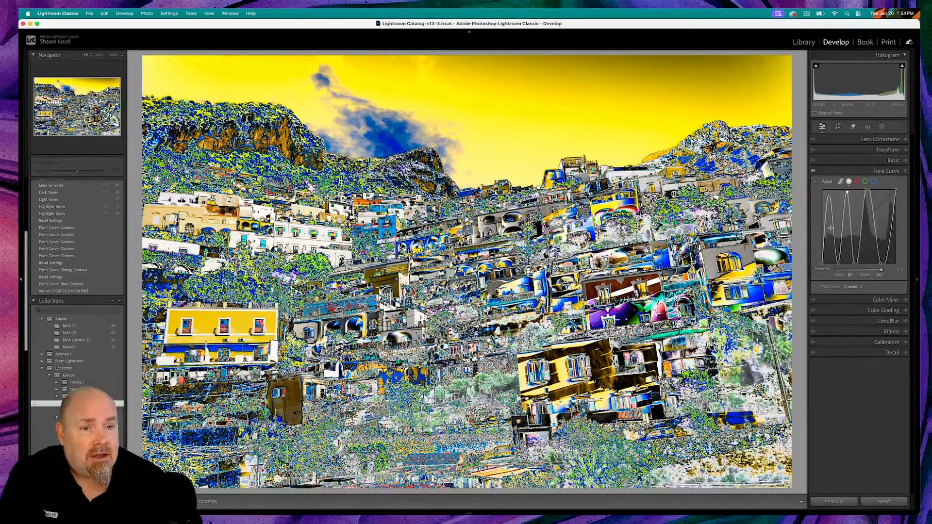
double_click(829, 182)
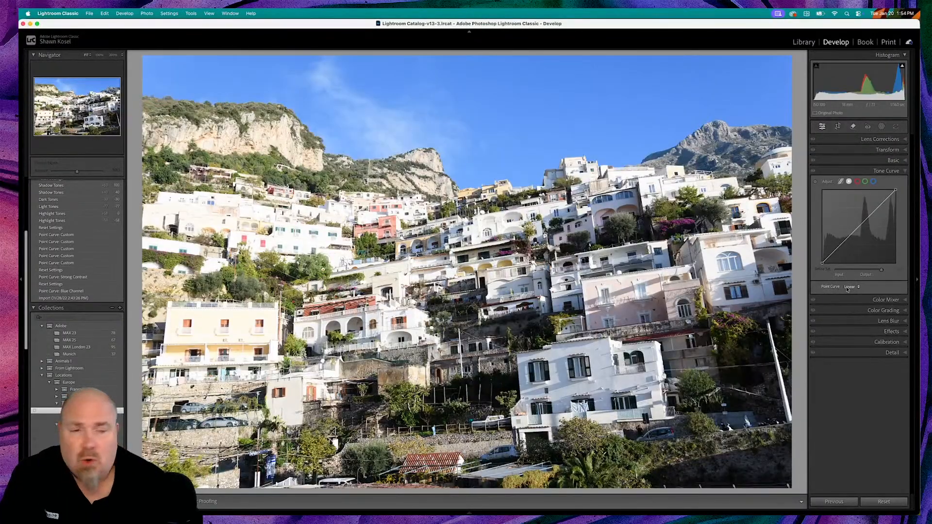
Open the Color Mixer's Point Color controls and try out the colour sampler over the photo without taking a sample.
click(883, 300)
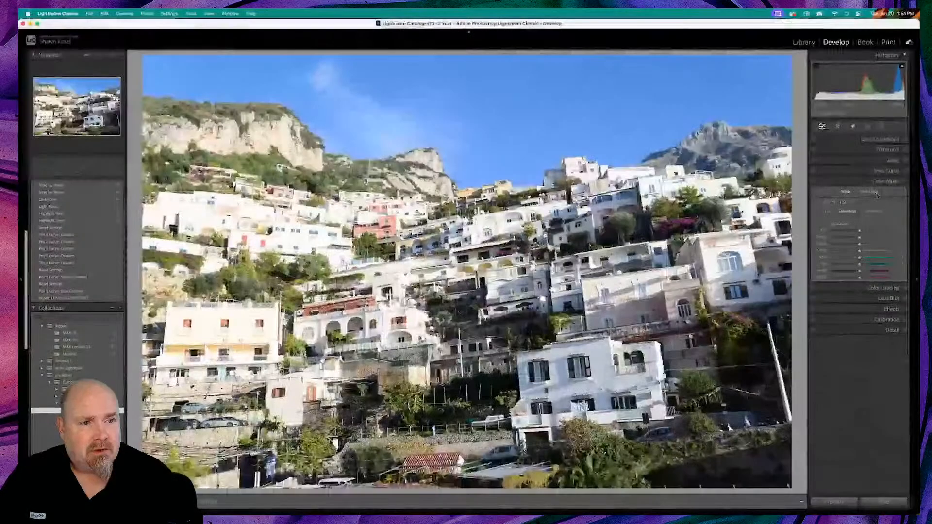
click(823, 261)
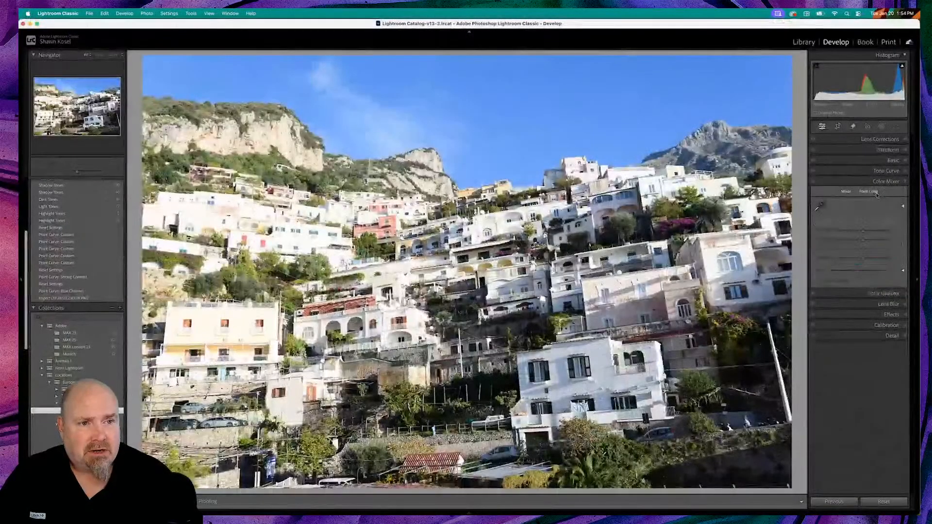
click(819, 207)
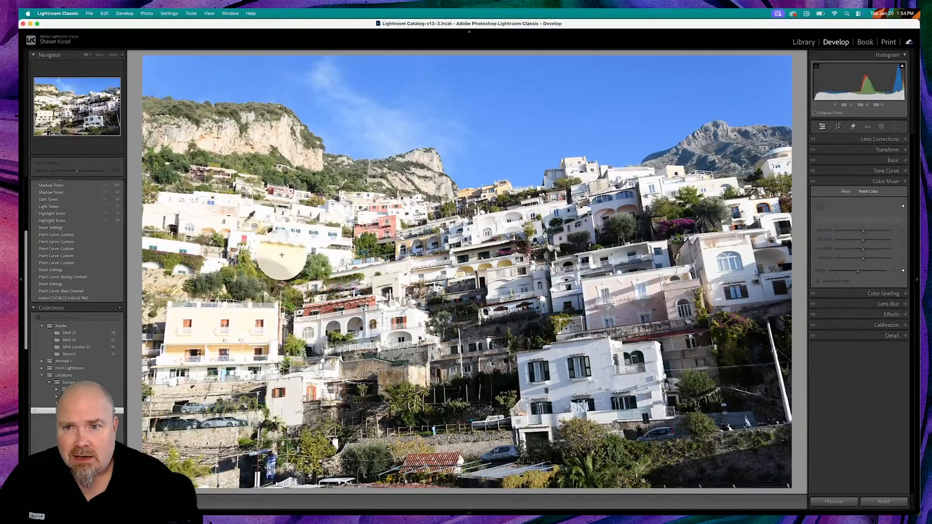
click(820, 207)
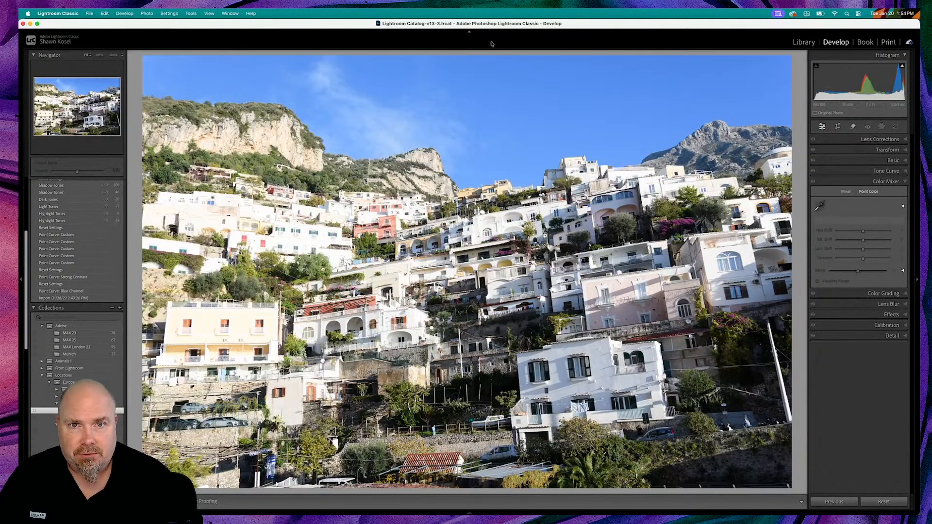
Look through the Positano collection's thumbnails for another photo suited to the Point Color demonstration.
key(g)
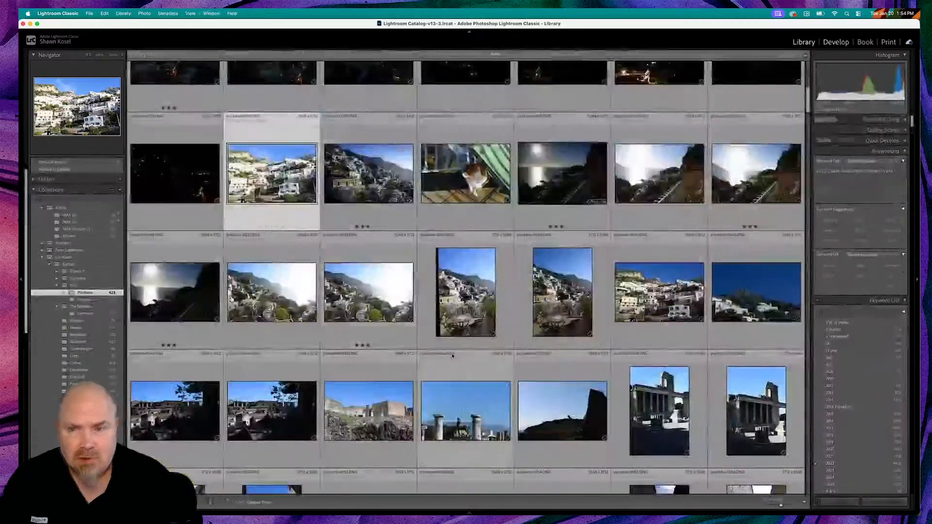
scroll(457, 354, down, 10)
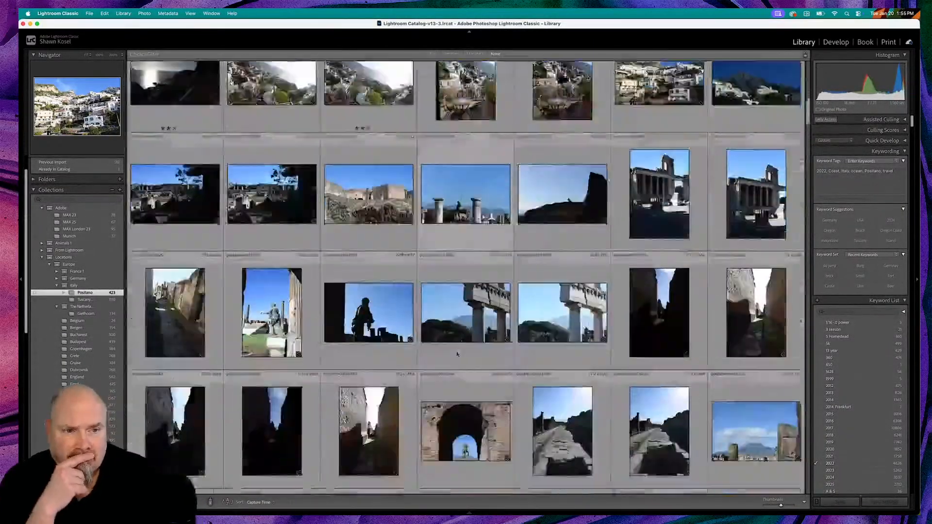
scroll(456, 354, down, 10)
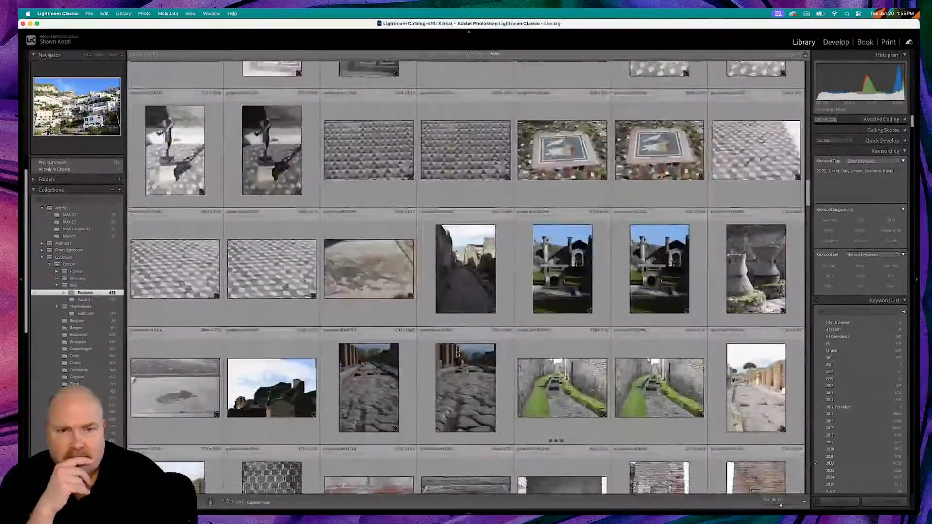
scroll(456, 355, down, 10)
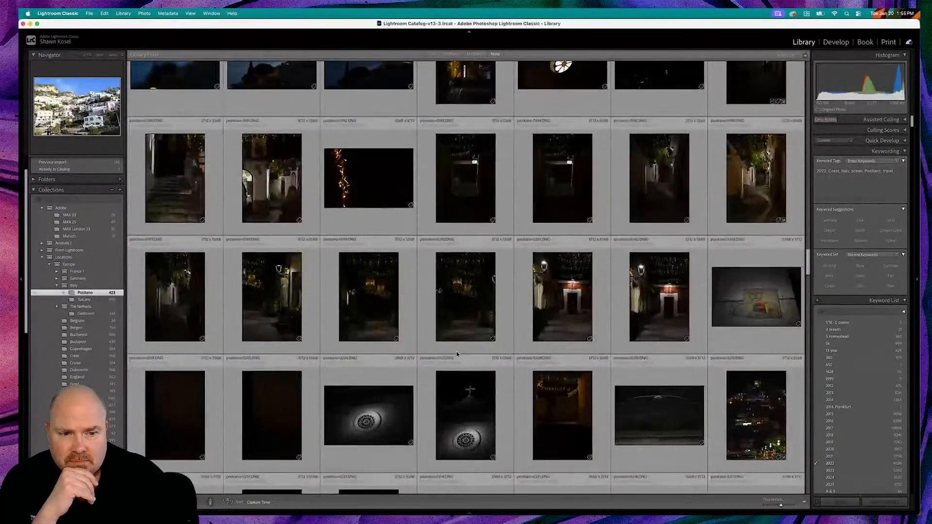
scroll(456, 354, down, 8)
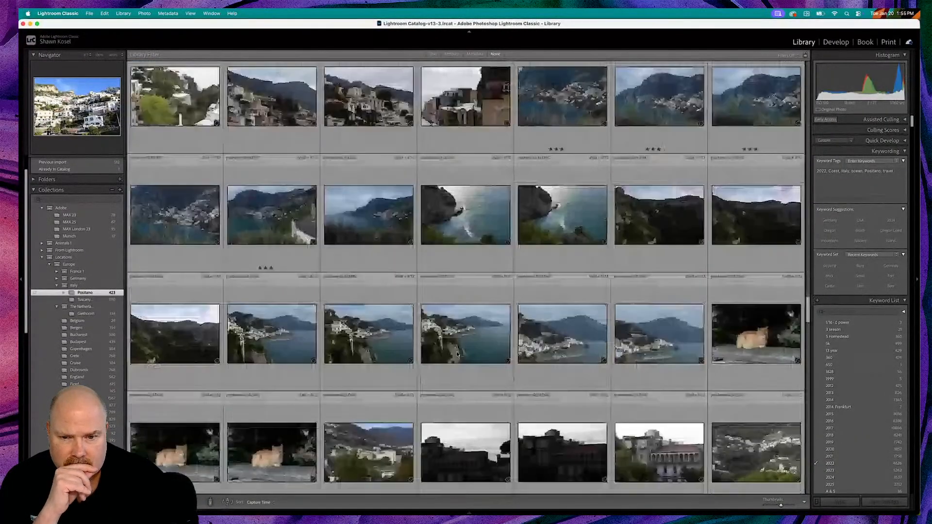
scroll(456, 354, down, 3)
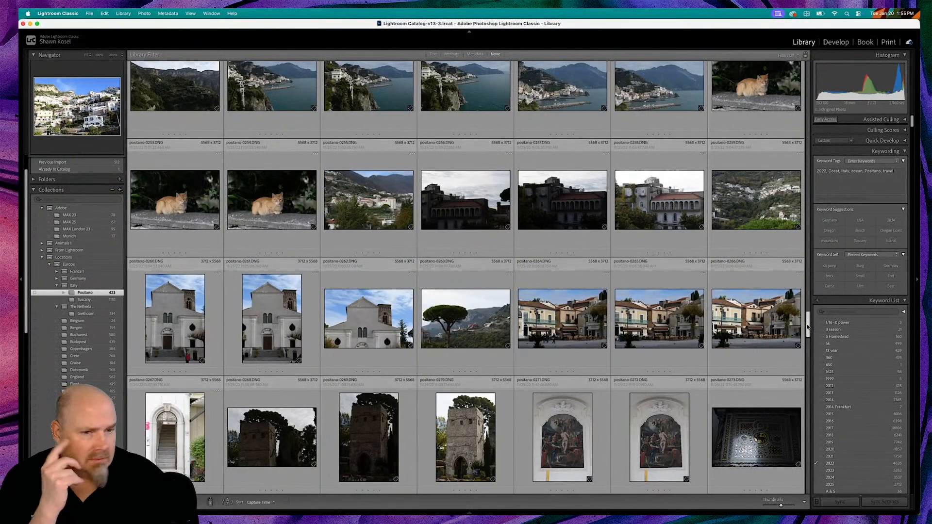
drag(808, 341, 811, 372)
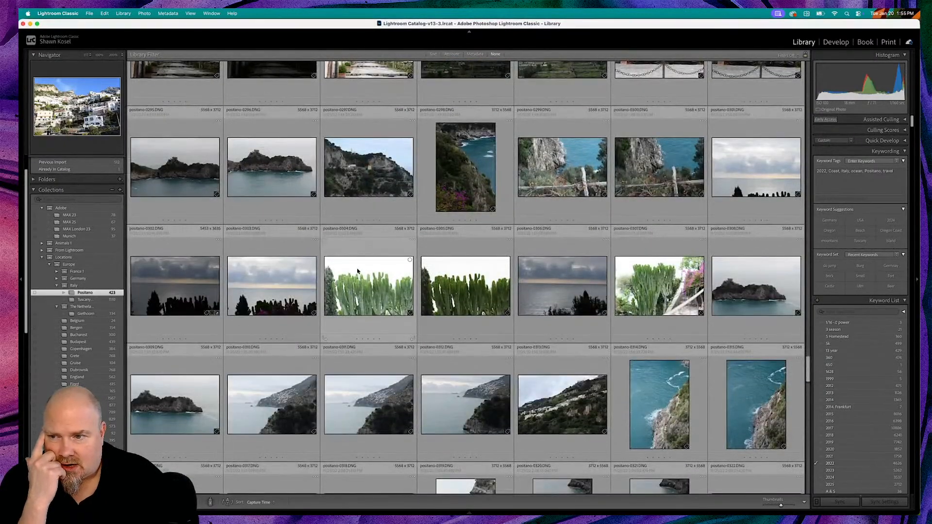
Find the Tuscany collection's photo of yellow walls and laundry on balconies, and open it in Develop.
click(101, 300)
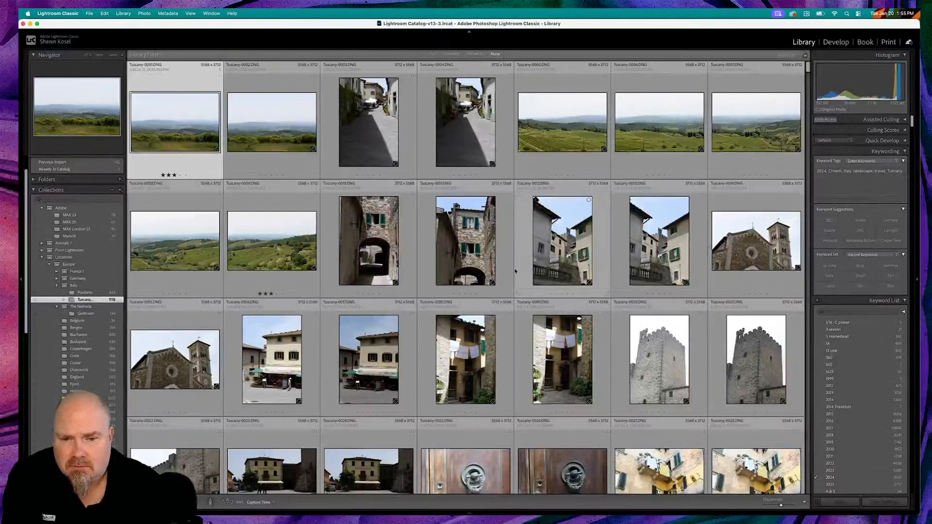
scroll(520, 267, down, 5)
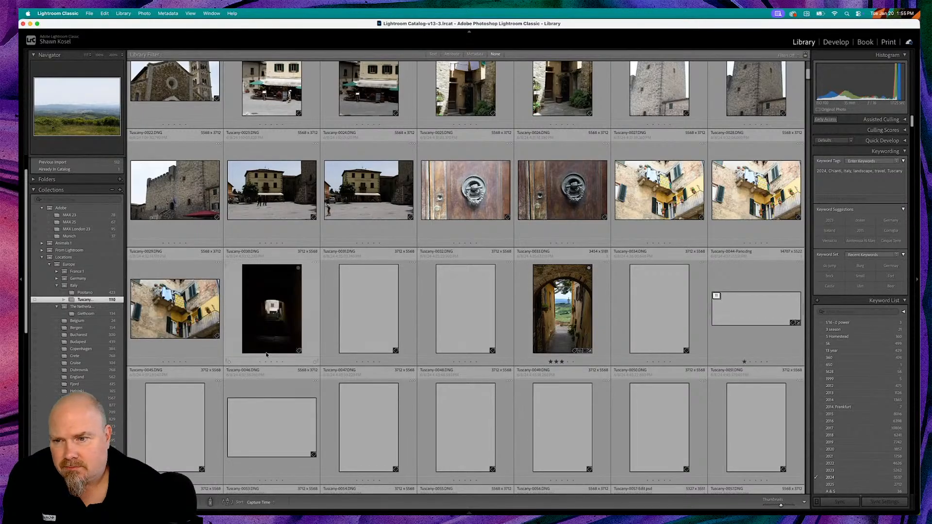
click(169, 313)
double_click(169, 313)
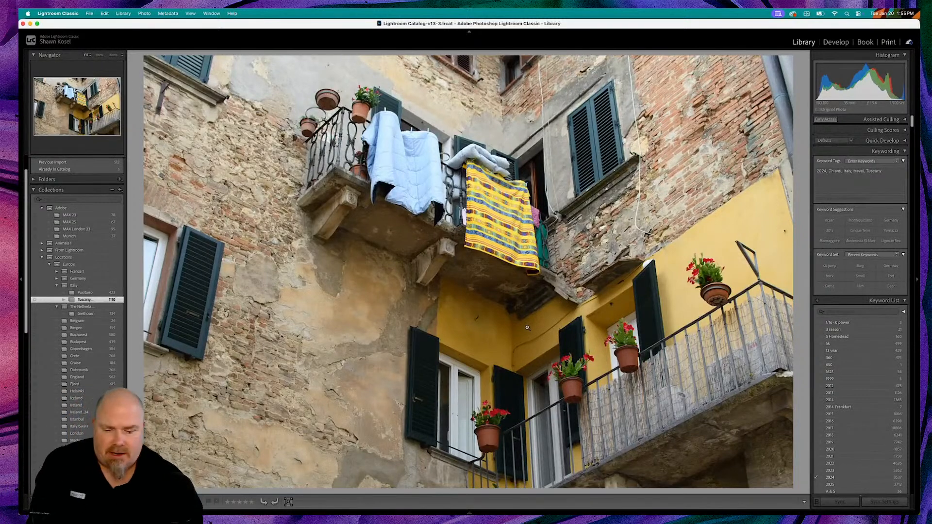
key(d)
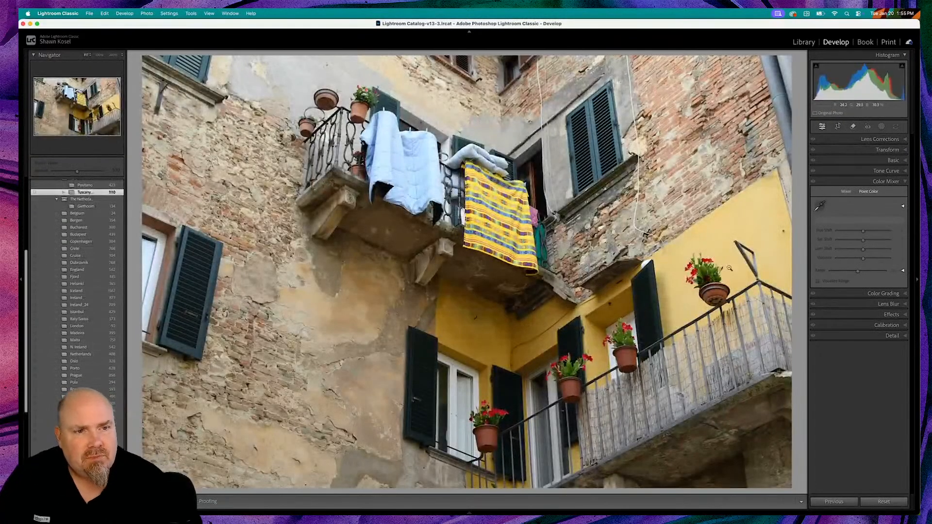
Sample the yellow wall above the right balcony with Point Color and expand the sample's hue and luminance fields.
click(820, 206)
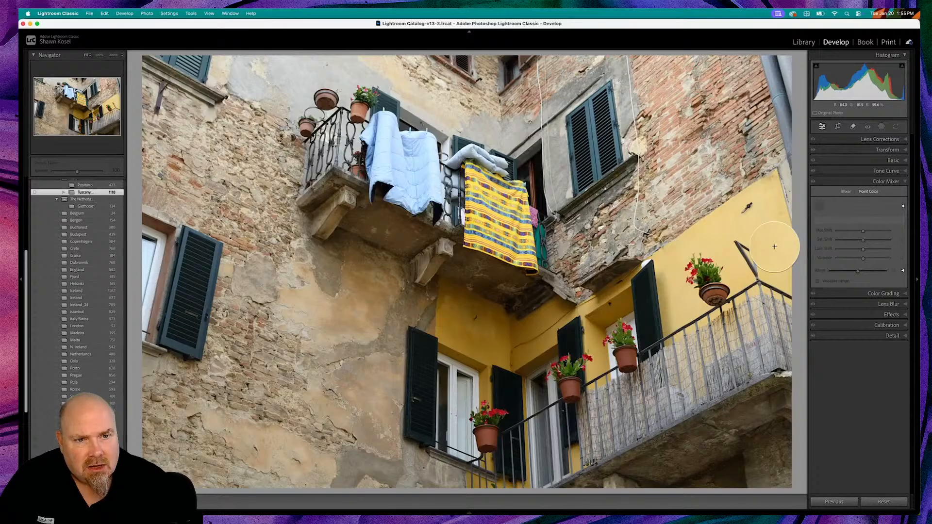
click(744, 212)
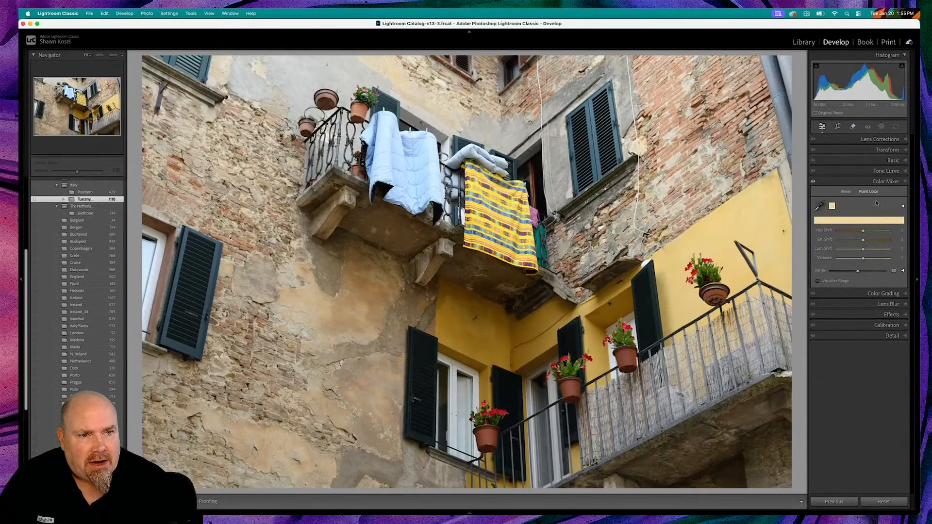
click(903, 206)
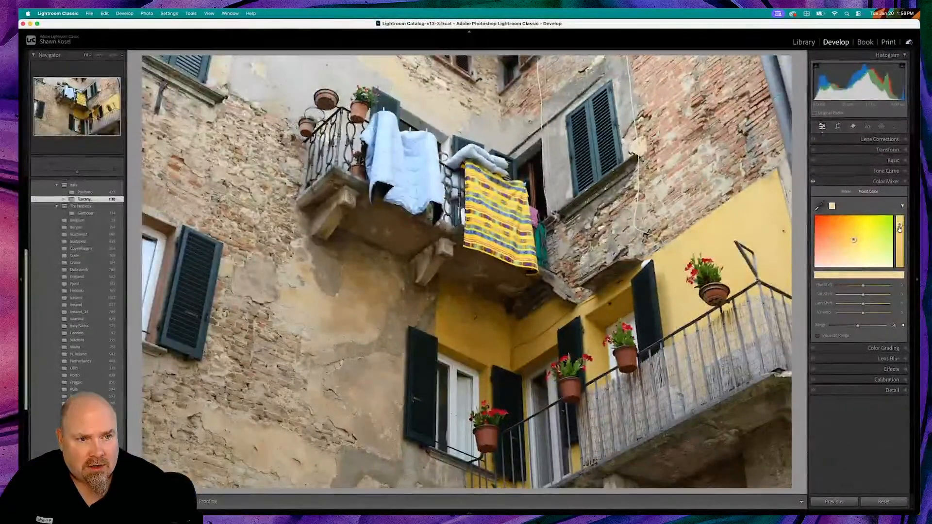
Try shifting the sampled yellow's luminance, and its hue and saturation toward a strong orange-red.
drag(882, 237, 882, 288)
mouse_move(900, 253)
mouse_down()
mouse_move(899, 267)
mouse_move(900, 222)
mouse_move(899, 254)
mouse_up()
drag(899, 262, 822, 228)
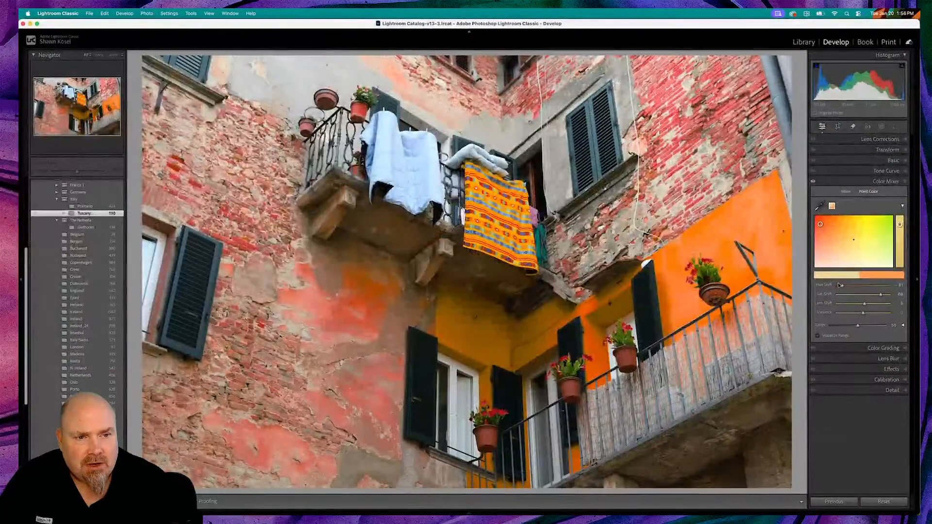
Set the sampled yellow's Hue Shift to +22, Lum Shift to +76 and Range to 13, and turn on Visualize Range.
drag(843, 288, 836, 329)
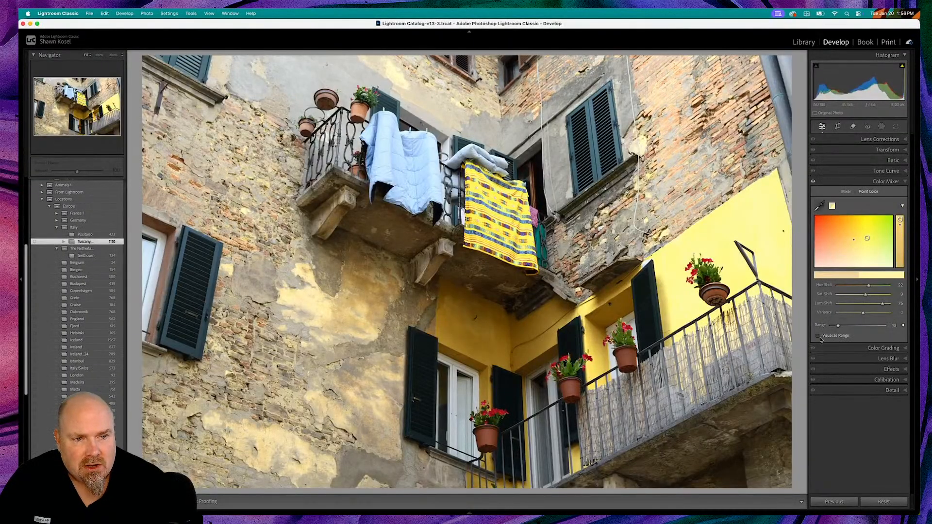
click(818, 335)
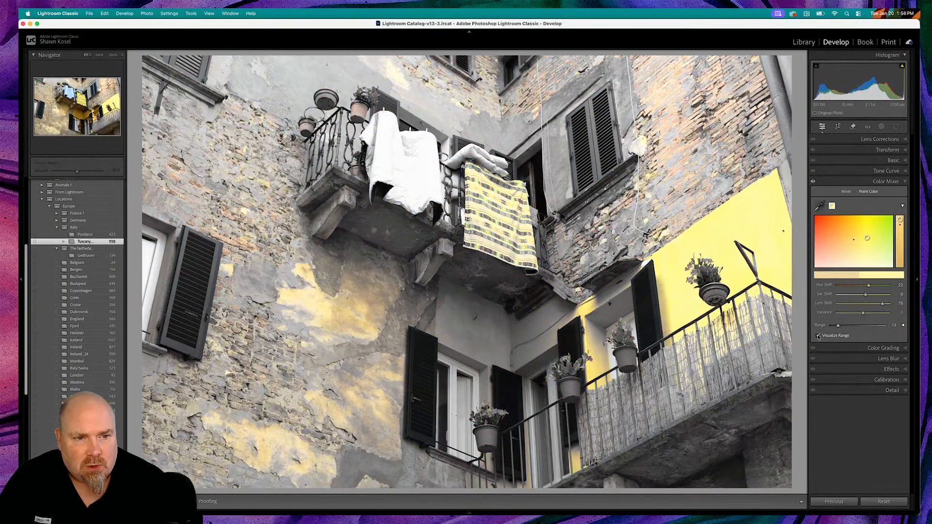
Turn off Visualize Range, clear the Point Color sample and its adjustments, and switch the Color Mixer to Mixer mode.
click(818, 335)
double_click(863, 192)
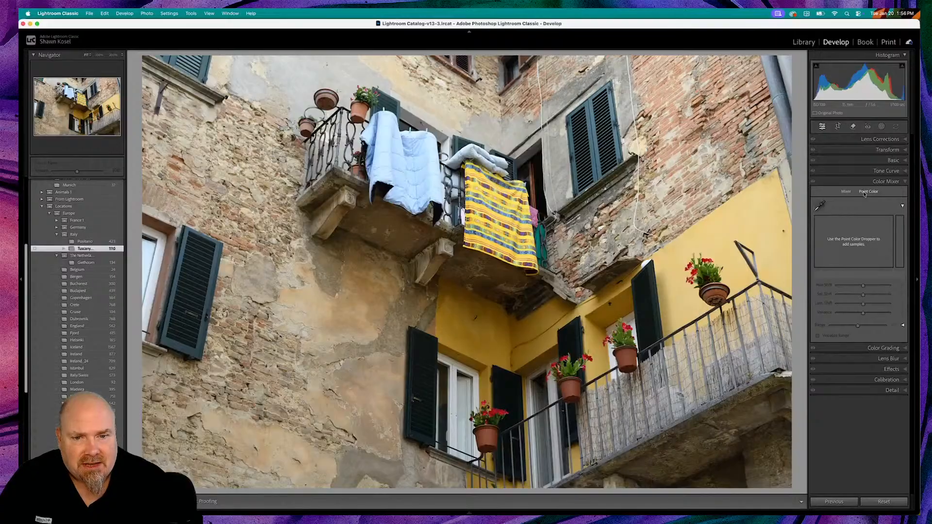
click(843, 192)
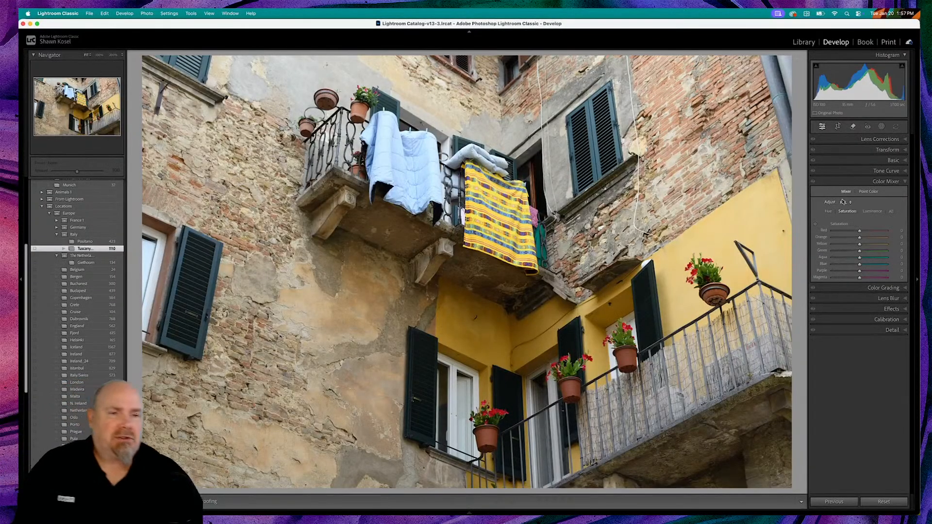
View the Mixer with its adjustment mode set to Color, and return it to HSL.
click(850, 203)
click(848, 210)
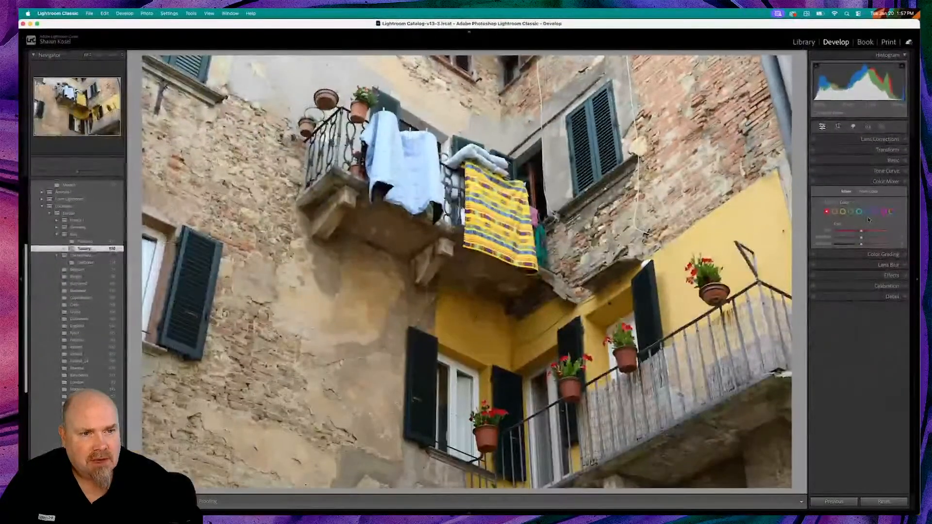
click(762, 229)
click(848, 196)
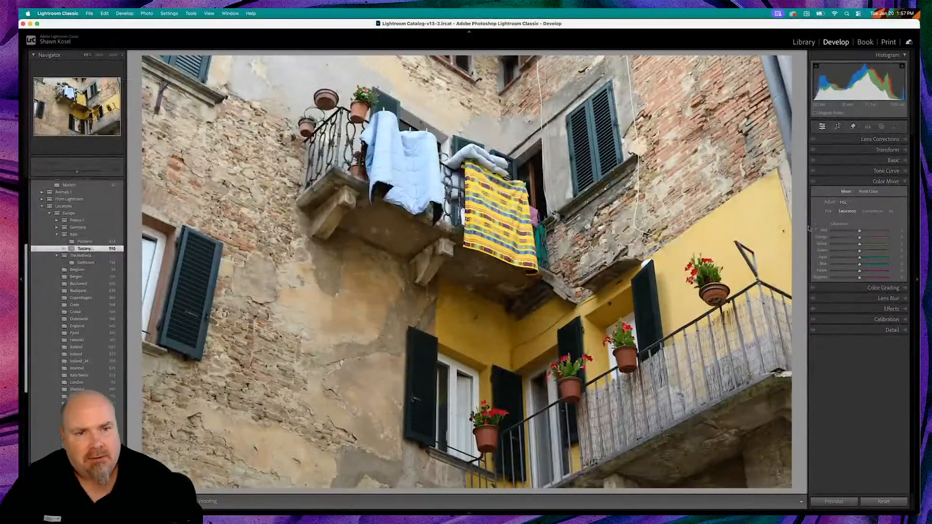
Lower the yellow wall's Saturation with the targeted adjustment tool, bringing yellow to about -18.
click(817, 226)
drag(646, 265, 674, 253)
drag(709, 214, 709, 240)
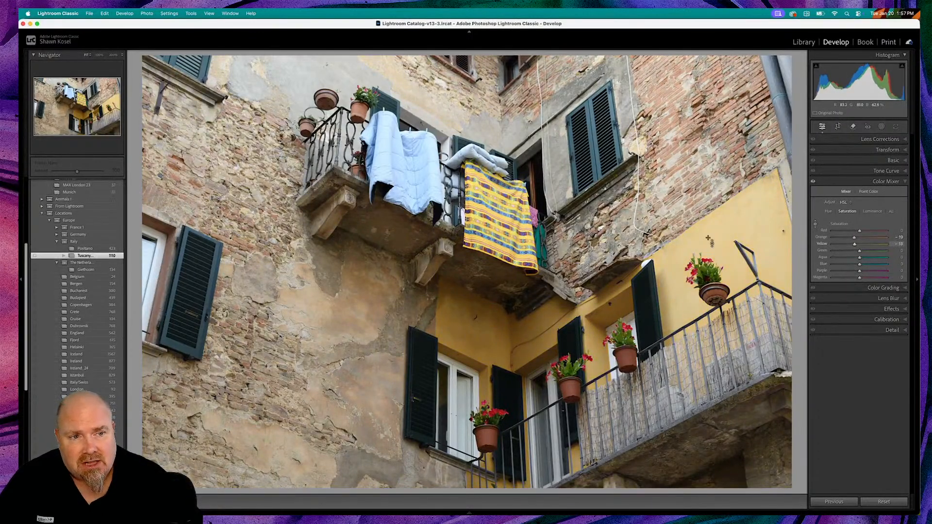
Shift the yellow wall's Hue toward orange with yellow at about -91, and darken its yellow Luminance to -100.
click(828, 212)
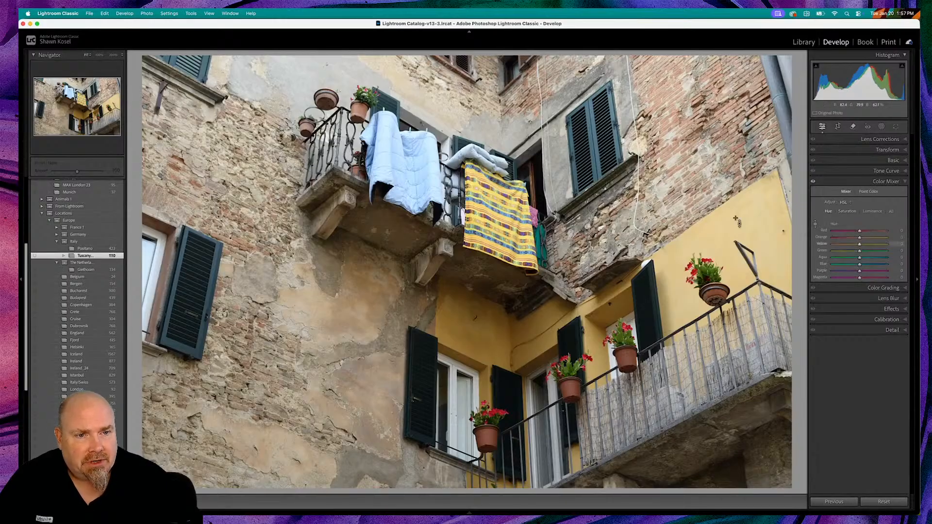
drag(718, 223, 719, 272)
mouse_move(736, 219)
mouse_down()
mouse_move(736, 171)
mouse_move(736, 216)
mouse_move(742, 174)
mouse_move(749, 227)
mouse_up()
click(872, 212)
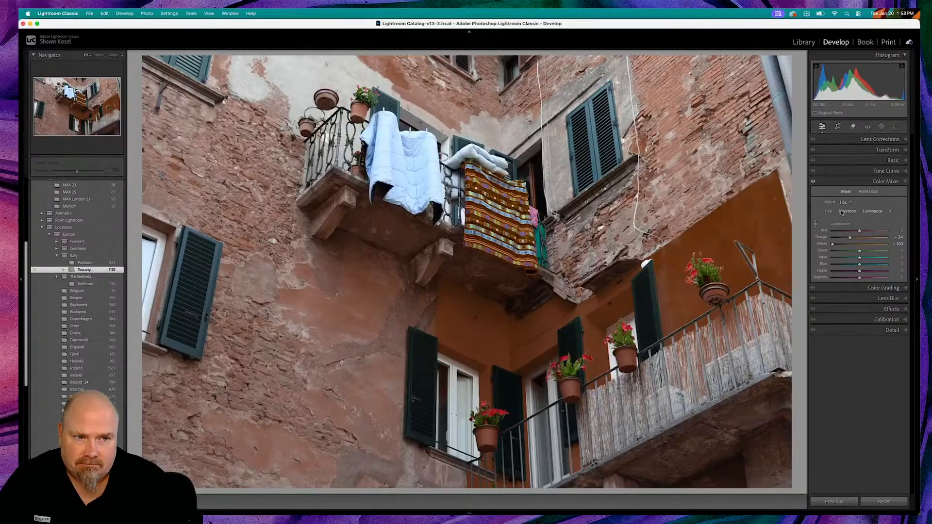
Show the Hue, Saturation and Luminance sliders together and reset all Mixer adjustments.
click(867, 213)
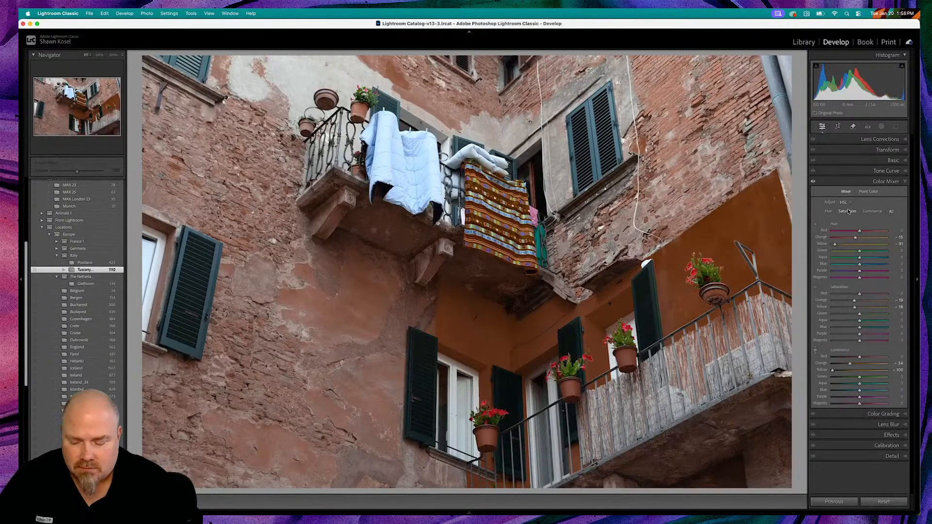
alt+click(840, 192)
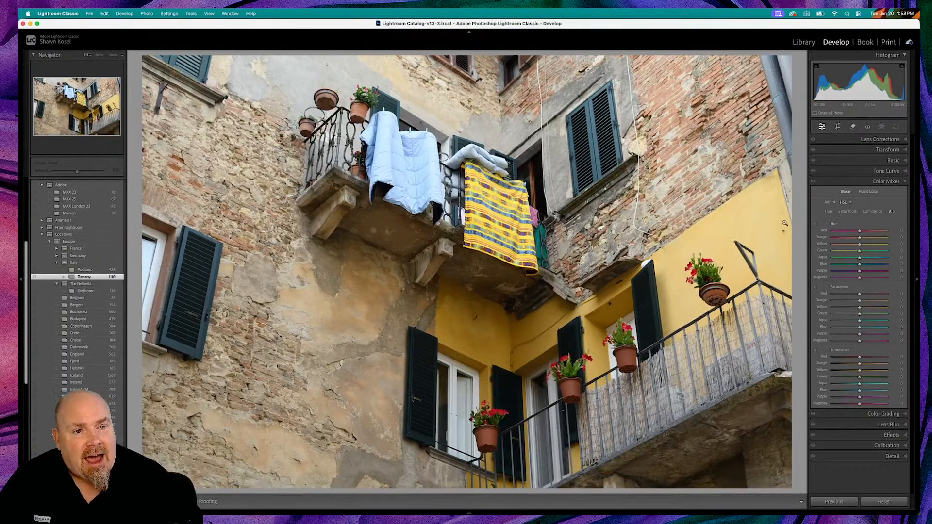
Try brightening the red flowers with the red Luminance at about +43, checking them close up, and reset the photo's edits.
click(828, 212)
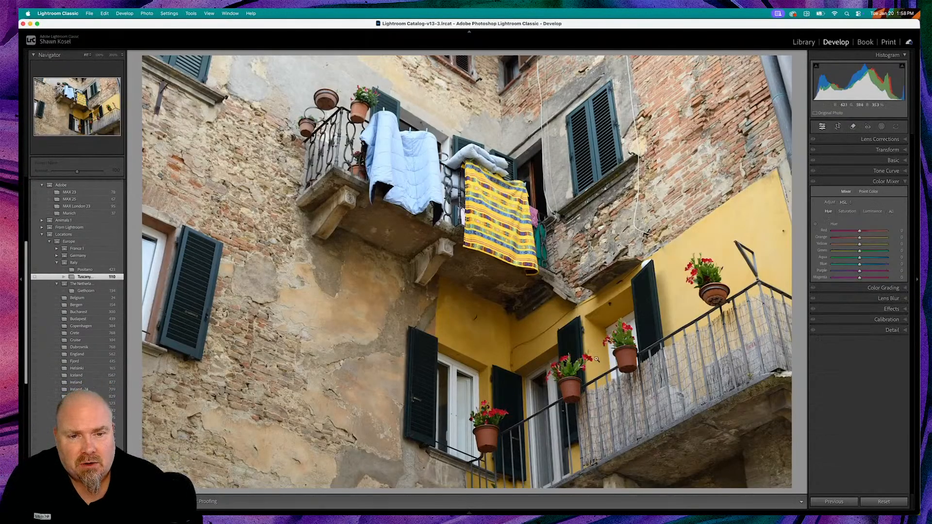
click(877, 213)
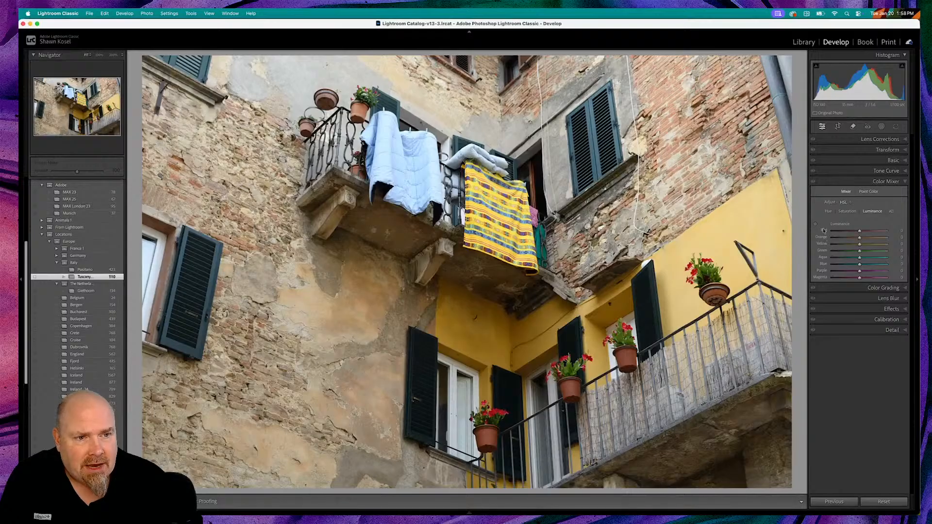
mouse_move(860, 231)
mouse_down()
mouse_move(876, 232)
mouse_move(869, 232)
mouse_up()
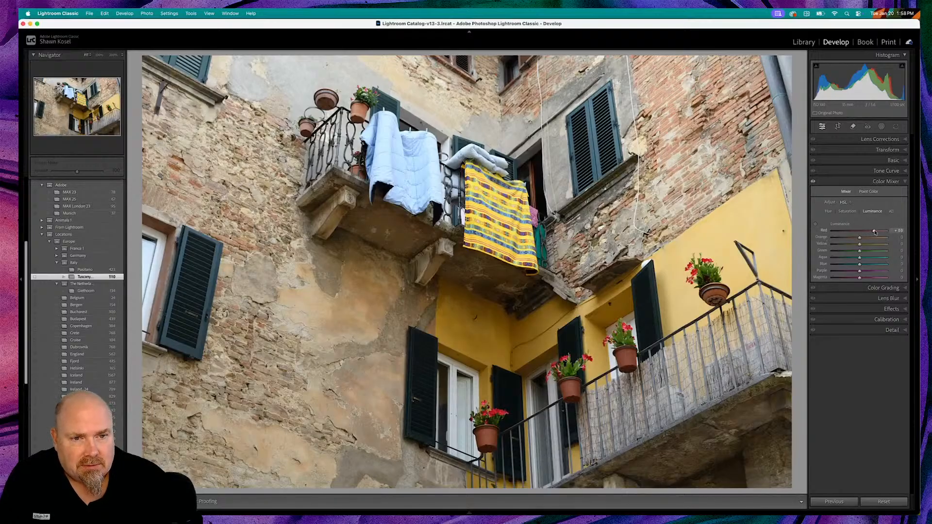
click(694, 271)
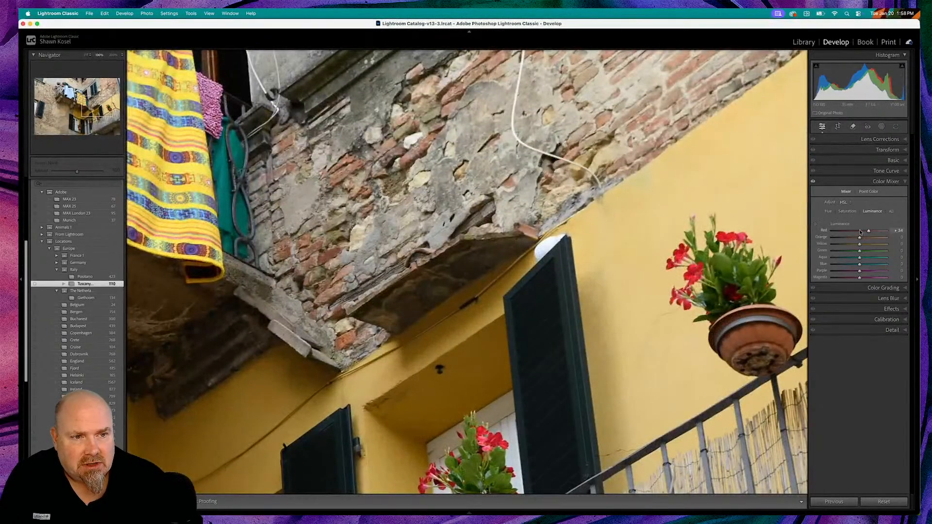
mouse_move(869, 231)
mouse_down()
mouse_move(841, 231)
mouse_move(881, 237)
mouse_move(872, 237)
mouse_up()
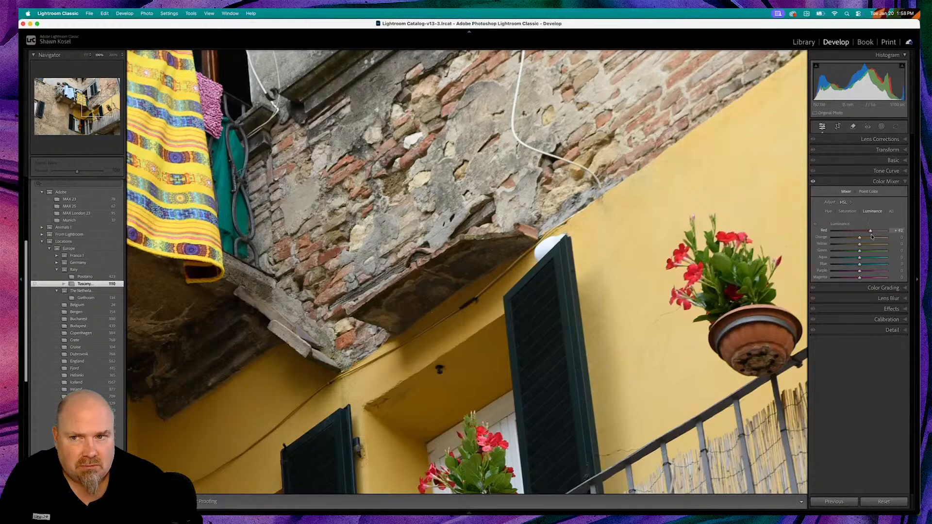
click(483, 257)
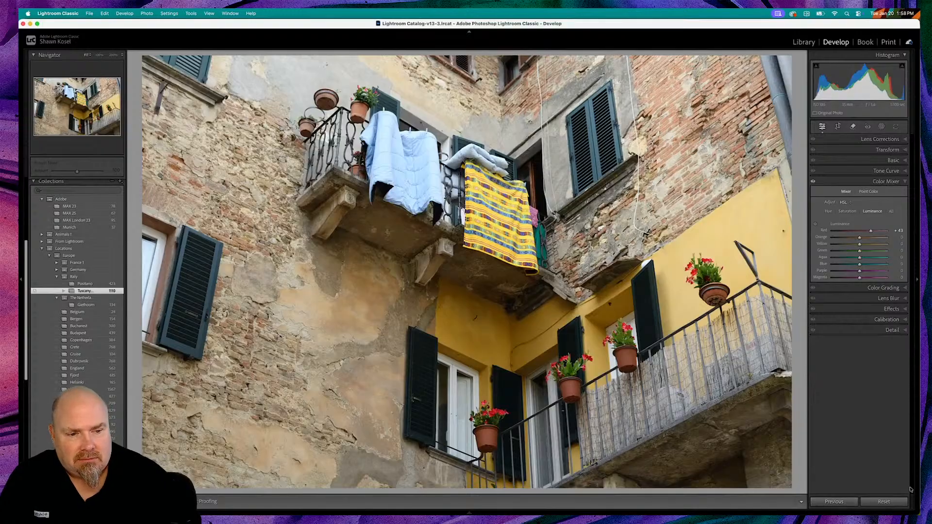
click(884, 502)
Find the Tuscany collection's valley landscape with the stone farmhouse, and open it in Develop.
key(g)
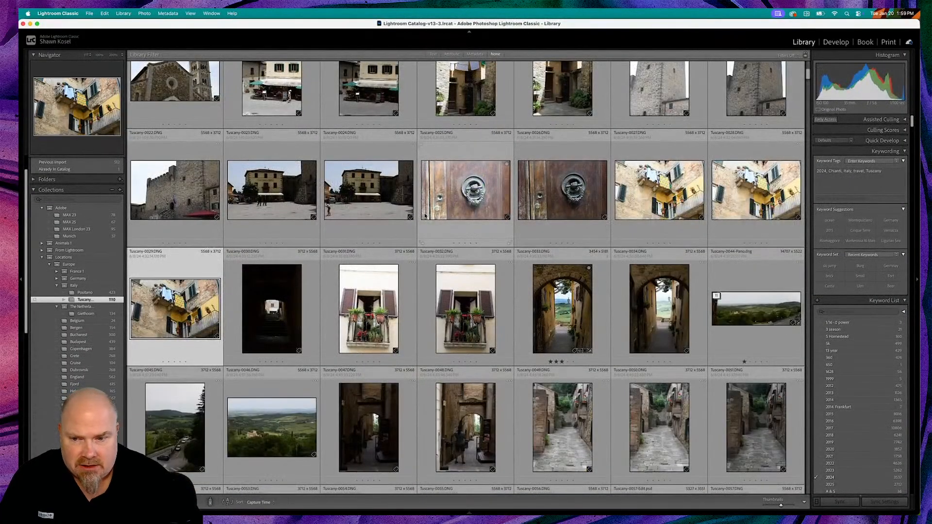
scroll(333, 259, down, 3)
scroll(333, 259, down, 1)
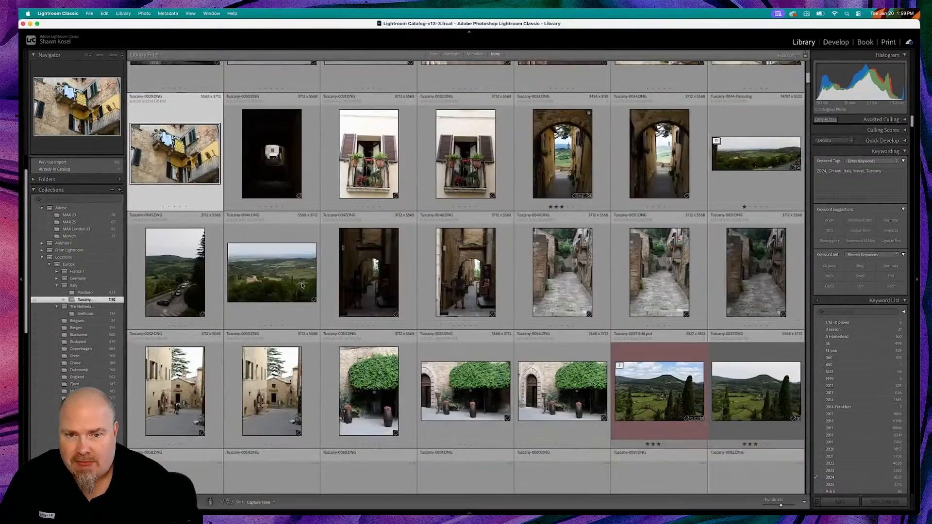
click(291, 277)
double_click(292, 277)
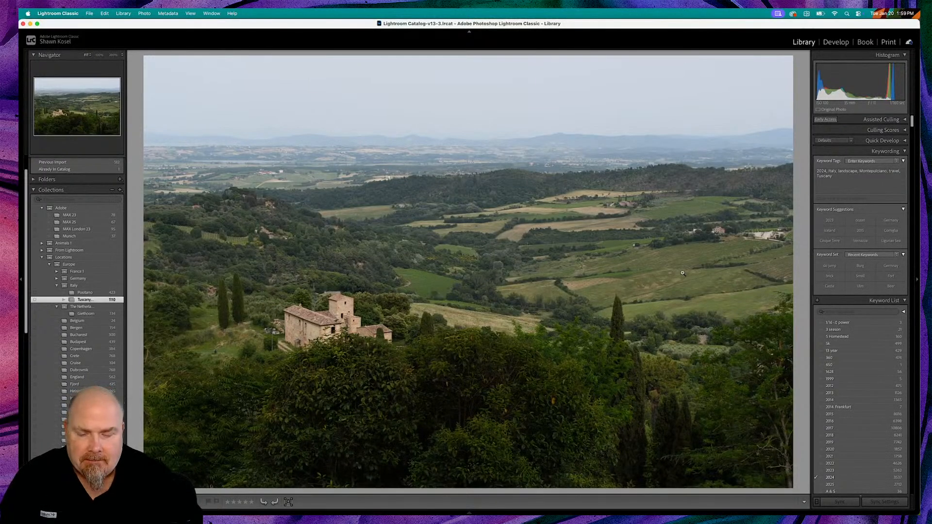
key(d)
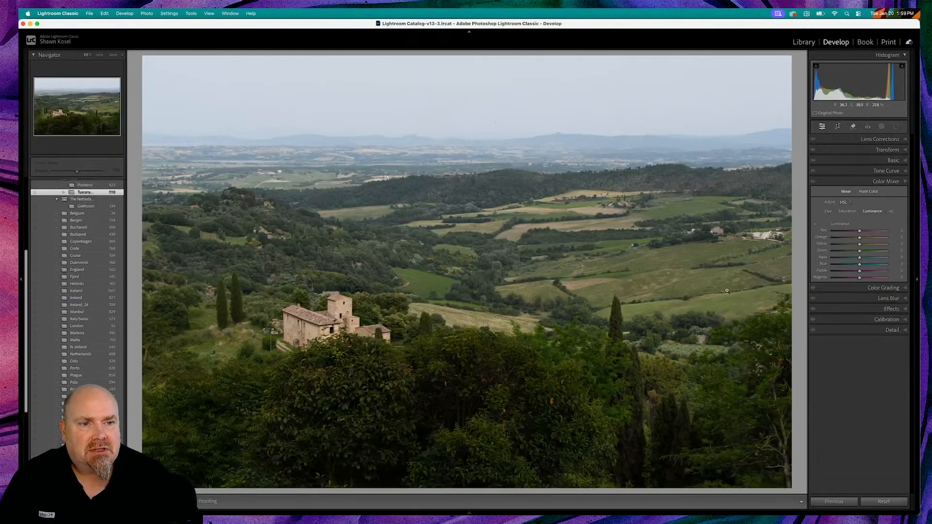
Shift the Hue of the foreground trees with the targeted adjustment tool, trying stronger greens before bringing yellow and green to -100.
click(848, 203)
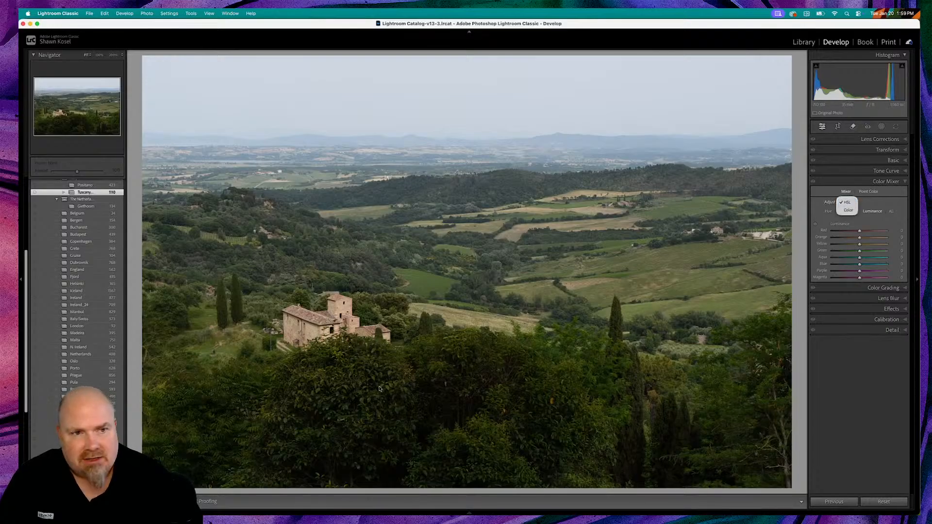
click(868, 207)
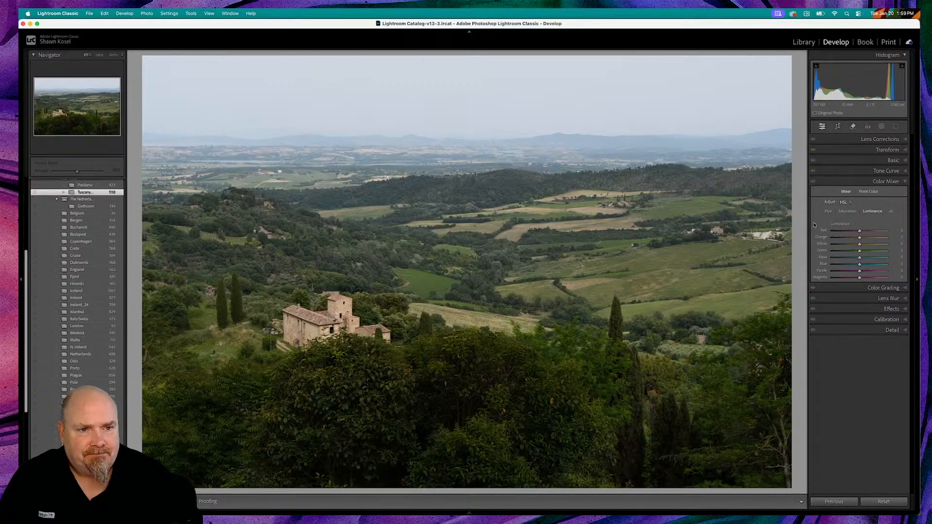
click(829, 211)
click(816, 224)
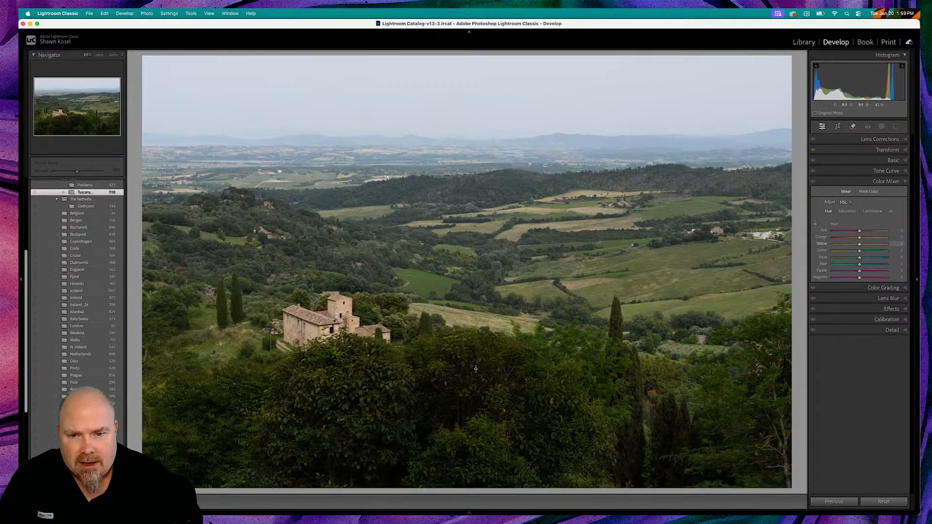
drag(460, 353, 460, 359)
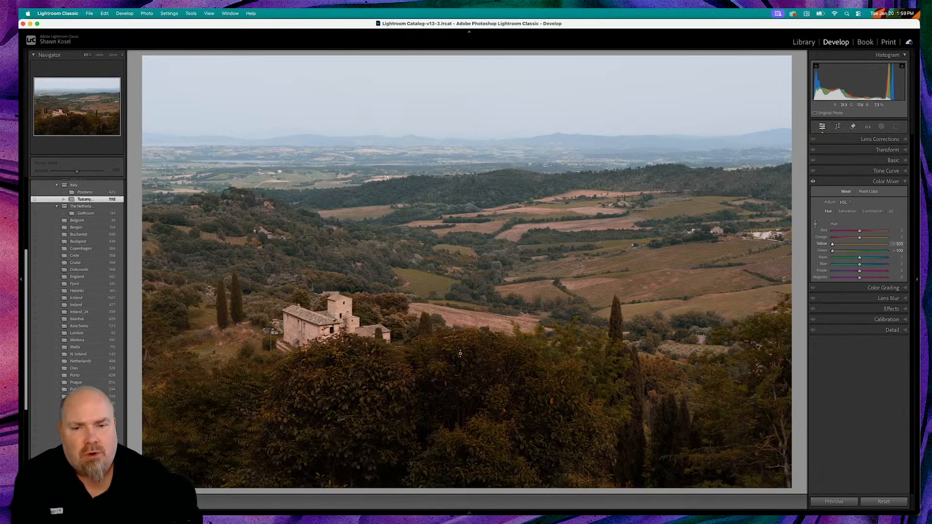
drag(461, 354, 460, 296)
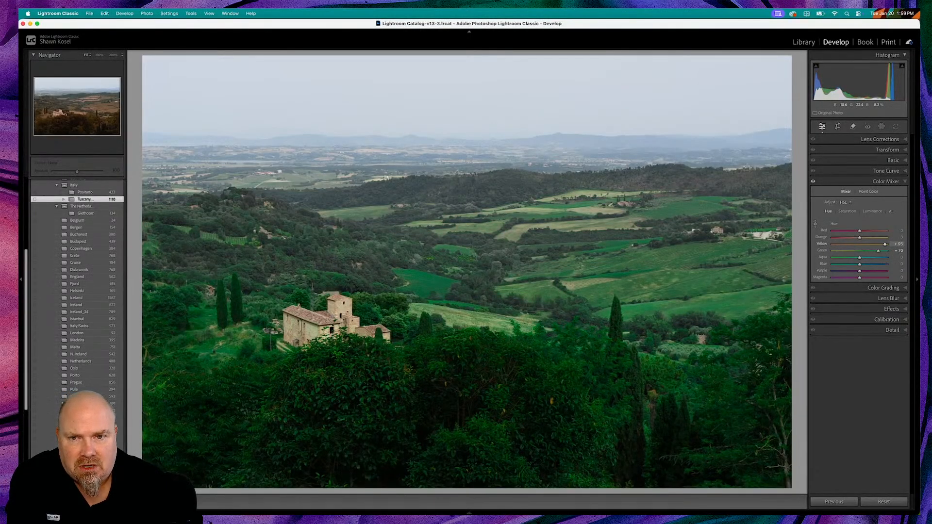
drag(460, 292, 460, 359)
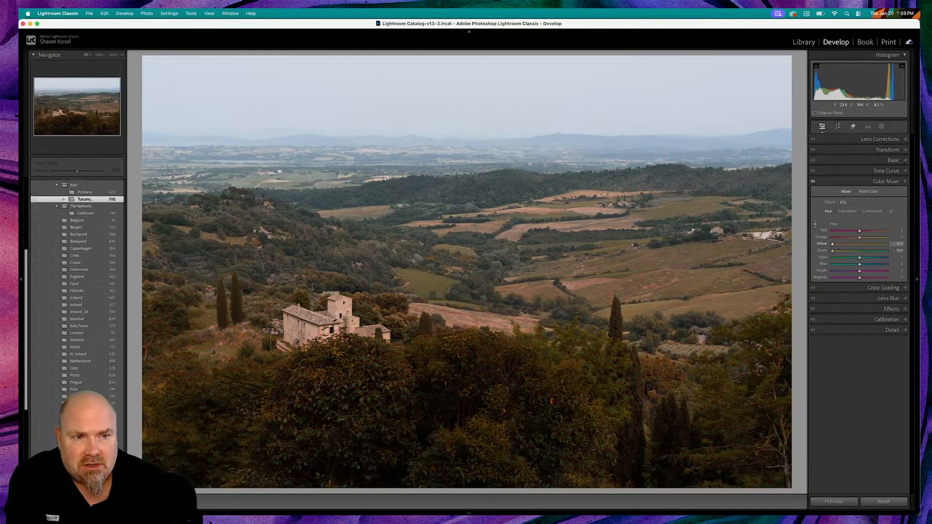
Raise the foreground trees' Saturation to about +50 yellow and +70 green, and their Luminance to +42 yellow and +60 green.
click(847, 212)
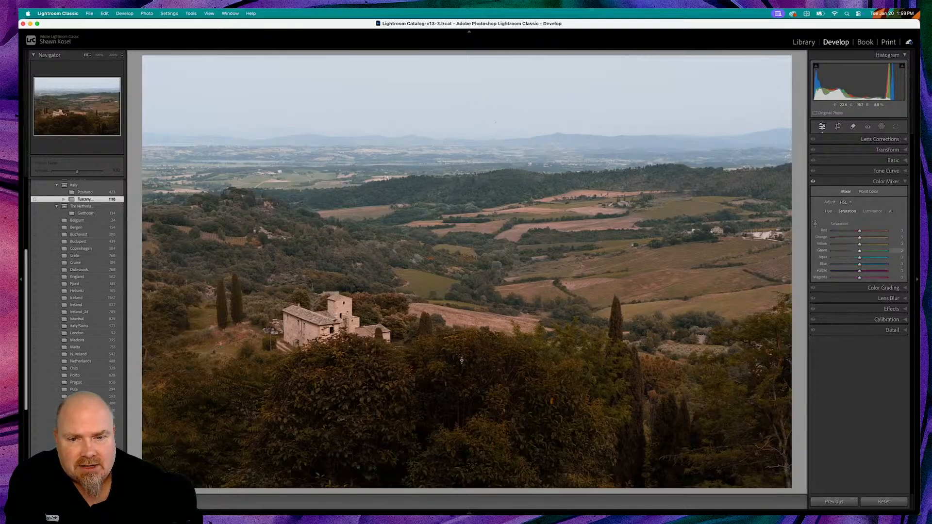
drag(461, 291, 460, 274)
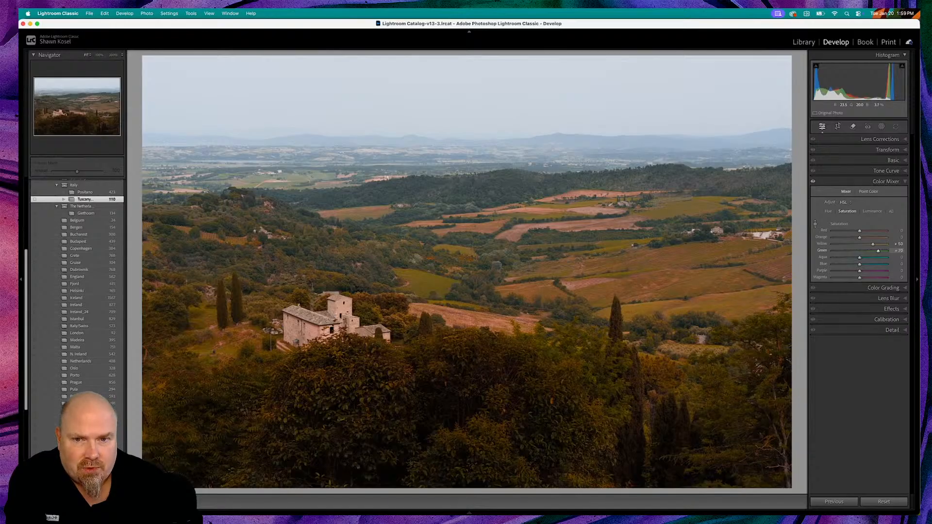
click(867, 212)
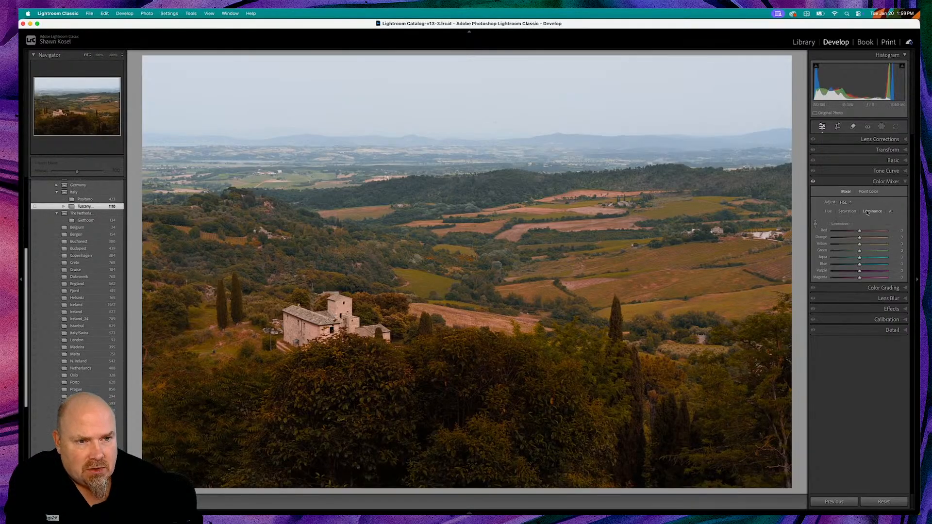
click(815, 224)
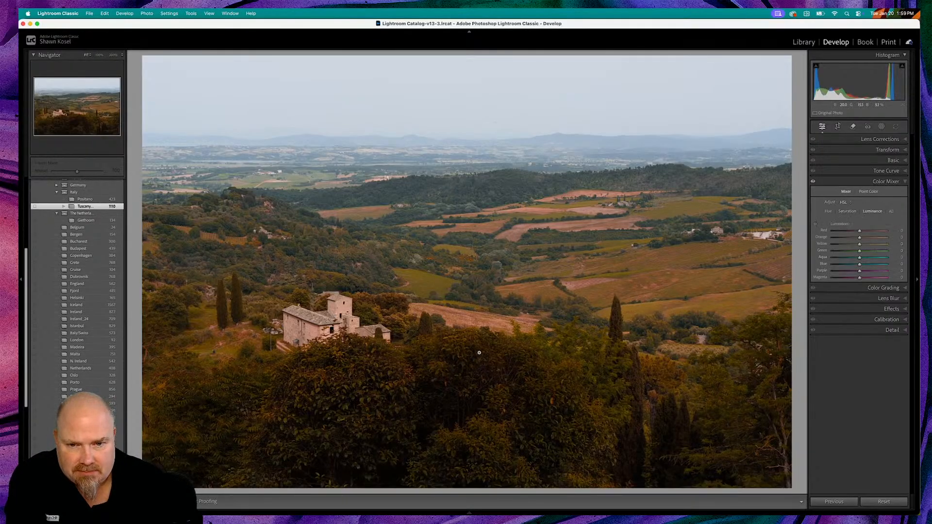
click(816, 225)
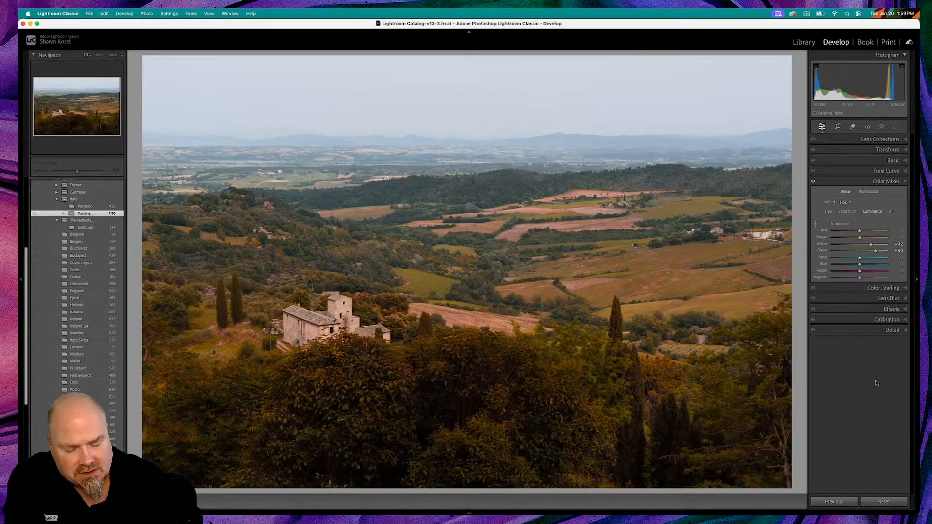
Compare the autumn-coloured landscape with its Before view, and reset all of its edits.
key(backslash)
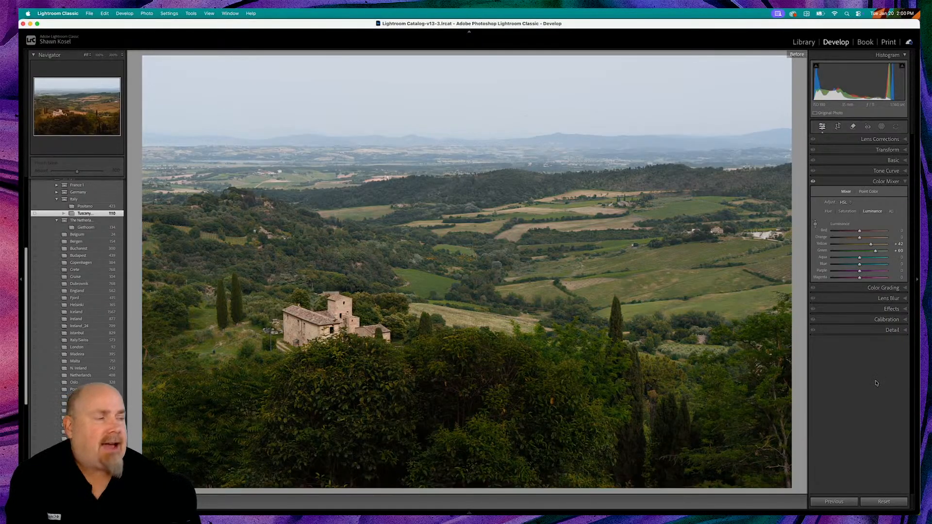
key(backslash)
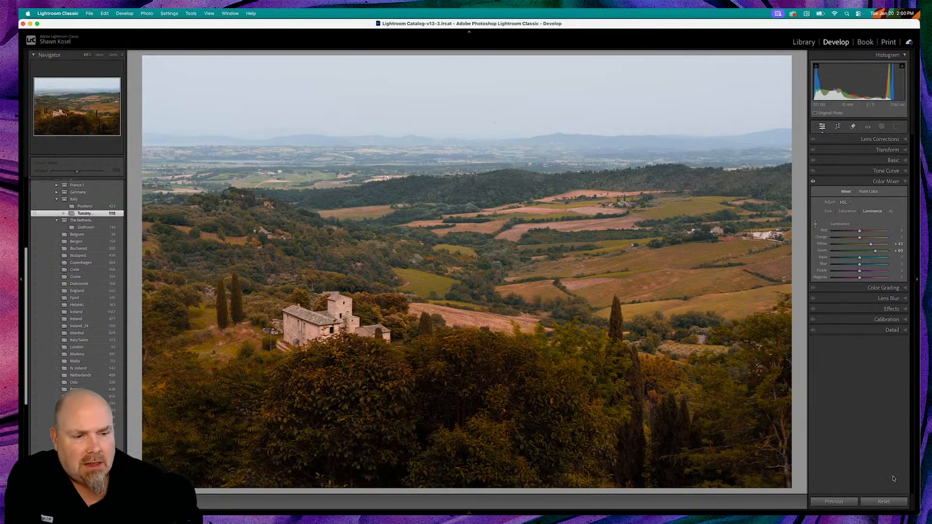
click(884, 502)
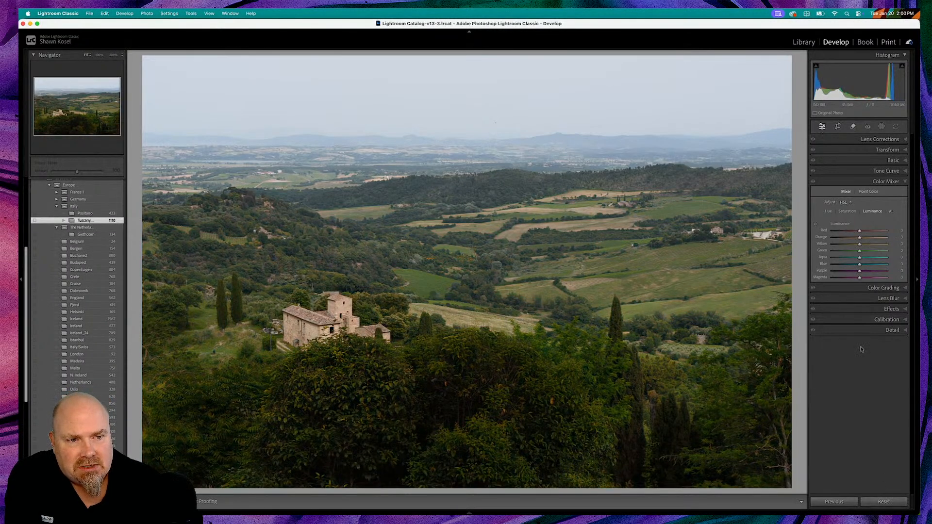
key(backslash)
Find the Tuscany collection's landscape photo of the hillside town with tiled rooftops, and open it in Develop.
key(g)
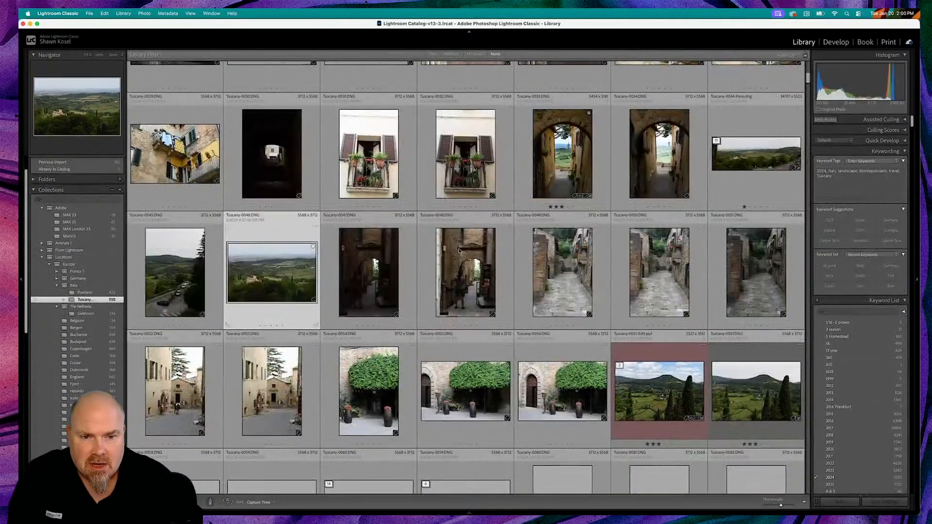
scroll(459, 251, down, 2)
scroll(460, 251, down, 3)
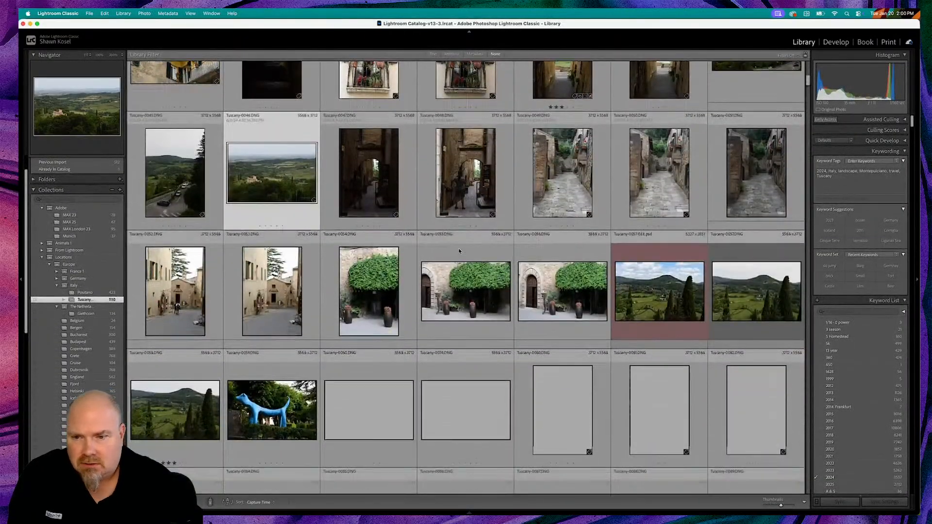
scroll(460, 251, down, 5)
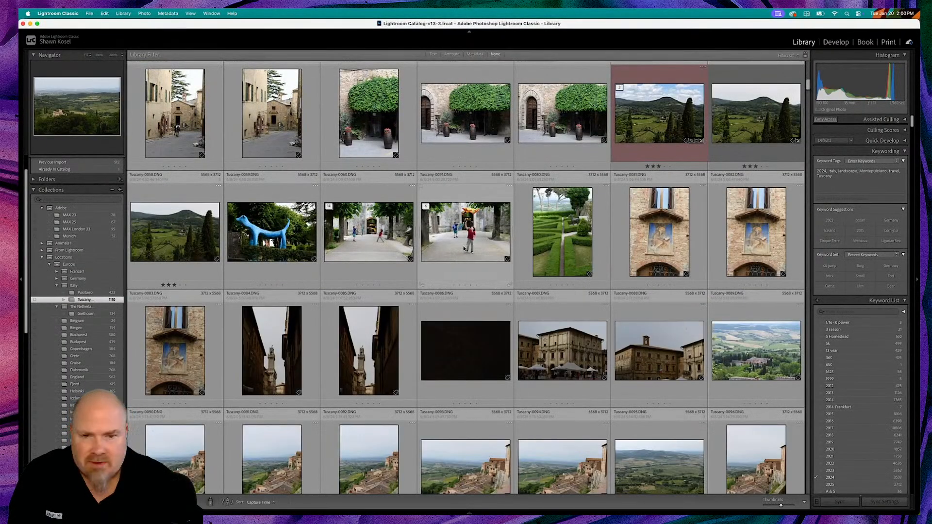
scroll(464, 249, down, 2)
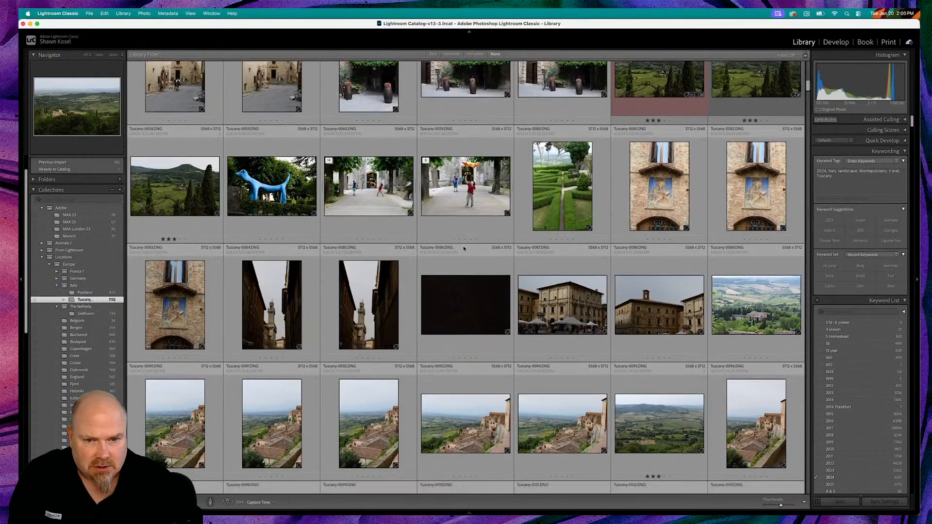
scroll(446, 280, down, 2)
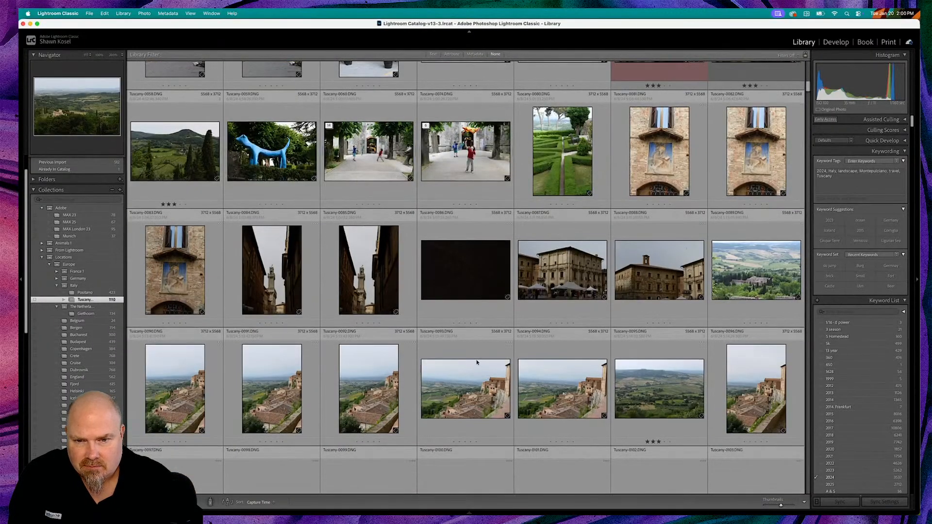
double_click(486, 398)
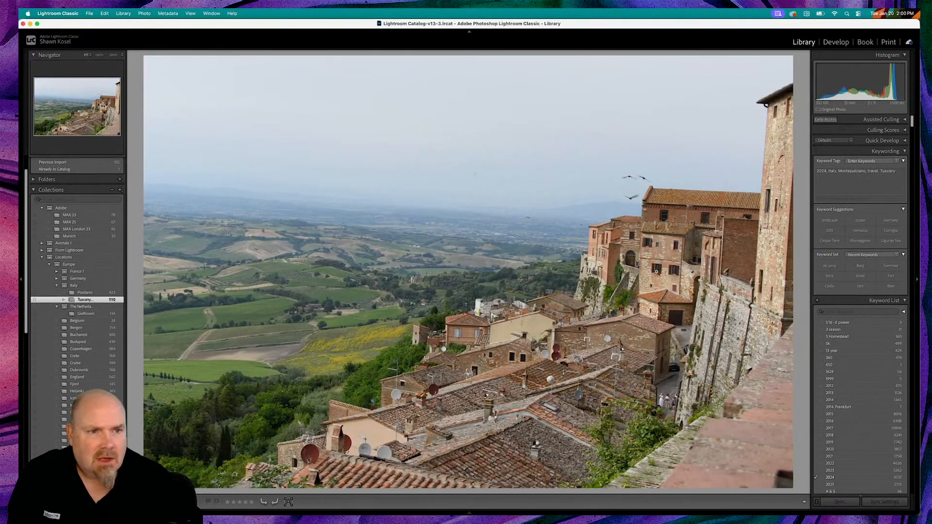
key(d)
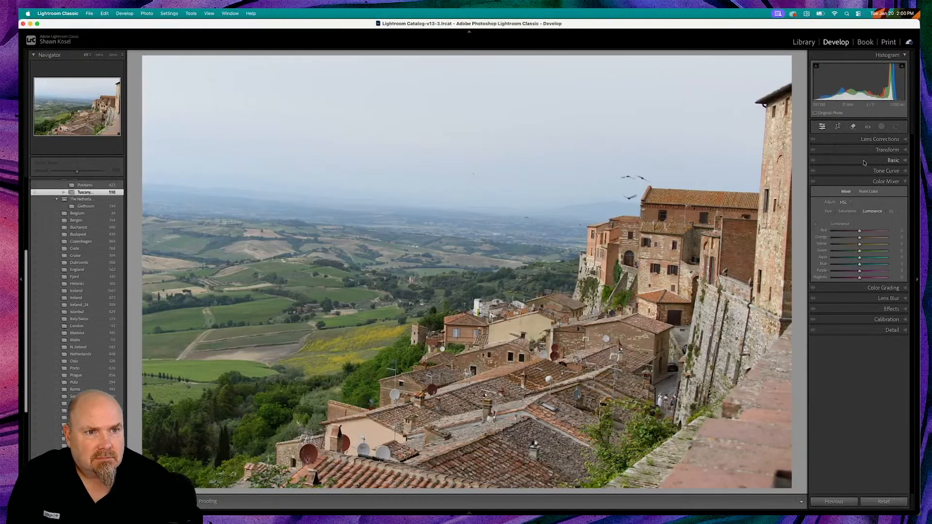
Apply the Auto adjustments in Basic to the hillside town photo, and open Color Grading.
click(869, 160)
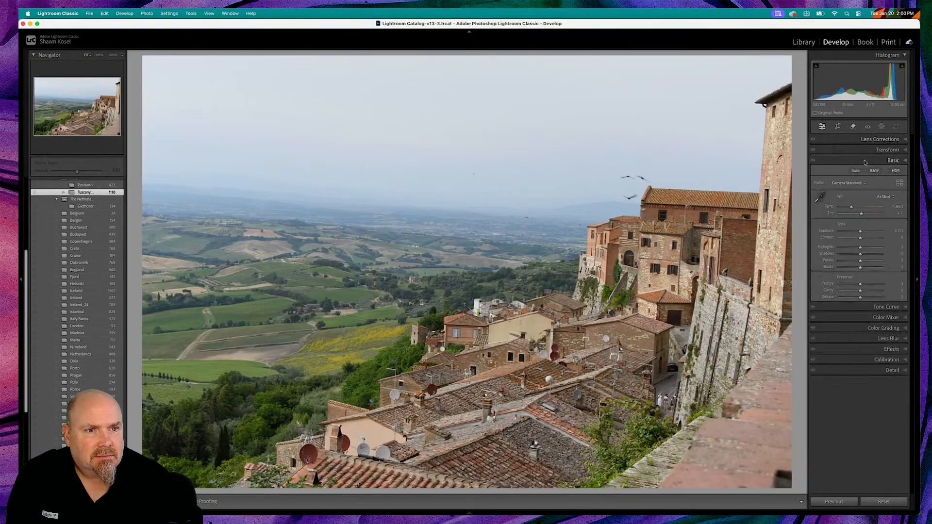
click(856, 170)
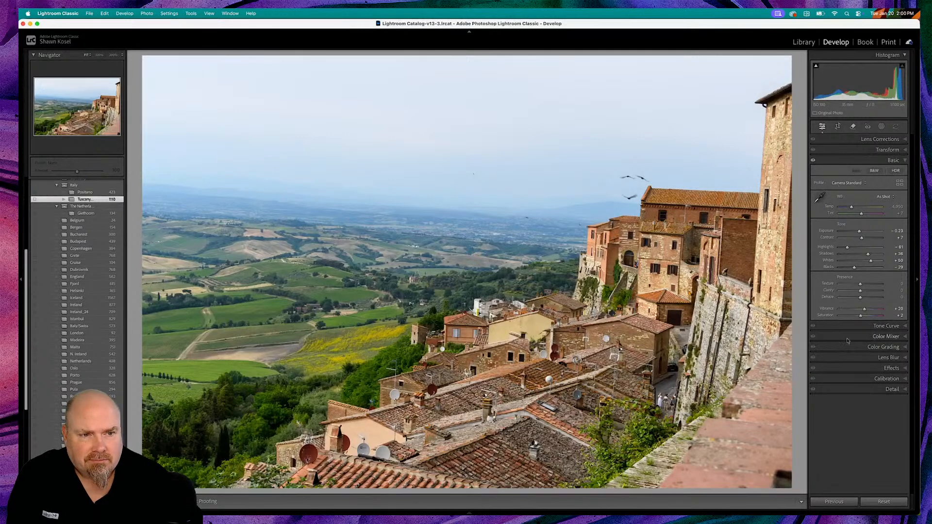
click(876, 347)
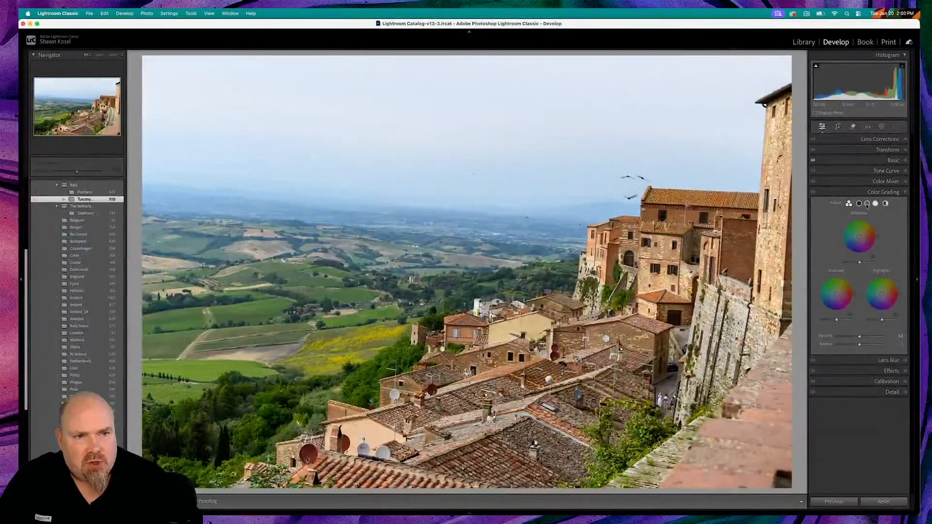
Look through Color Grading's Global and Shadows color wheels.
click(814, 258)
click(886, 204)
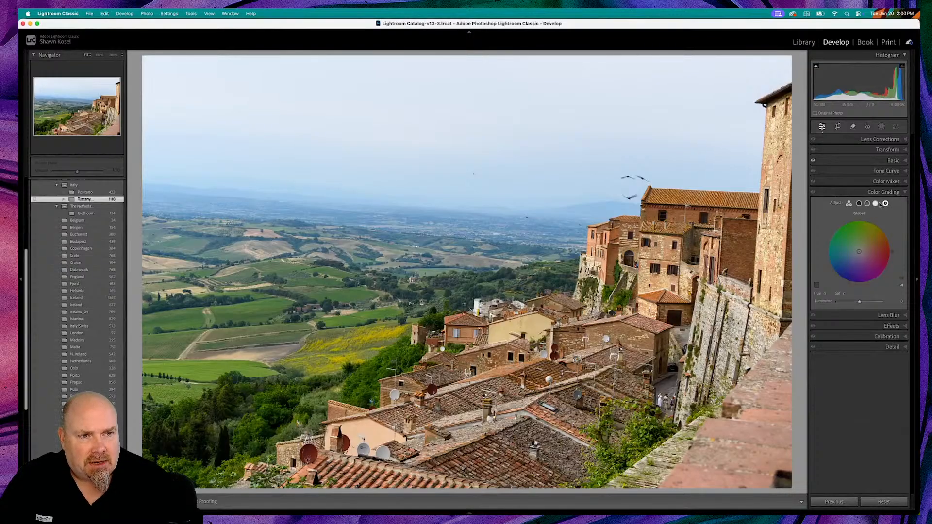
click(860, 204)
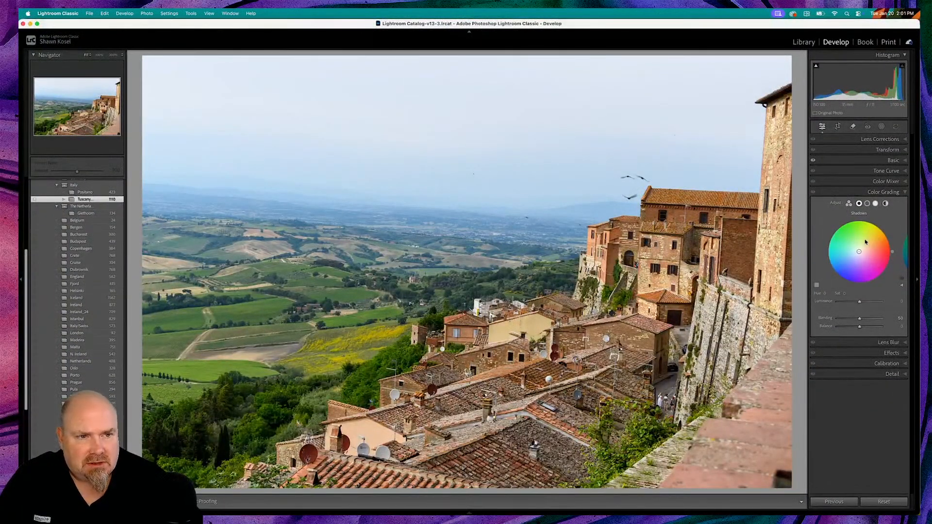
Tint the Highlights blue in Color Grading, at about Hue 217 and Saturation 34.
click(876, 204)
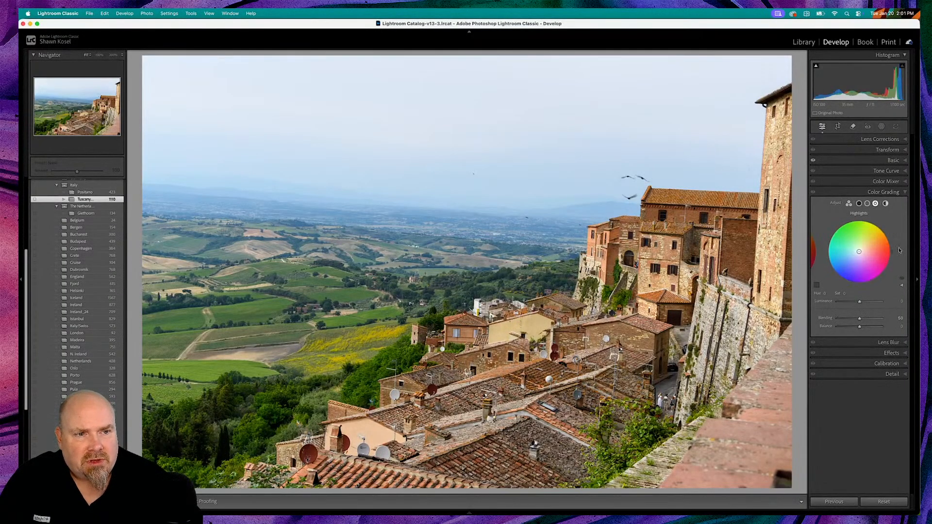
mouse_move(859, 251)
mouse_down()
mouse_move(866, 238)
mouse_move(832, 238)
mouse_move(855, 229)
mouse_move(856, 262)
mouse_move(843, 273)
mouse_move(869, 247)
mouse_move(843, 266)
mouse_move(850, 258)
mouse_up()
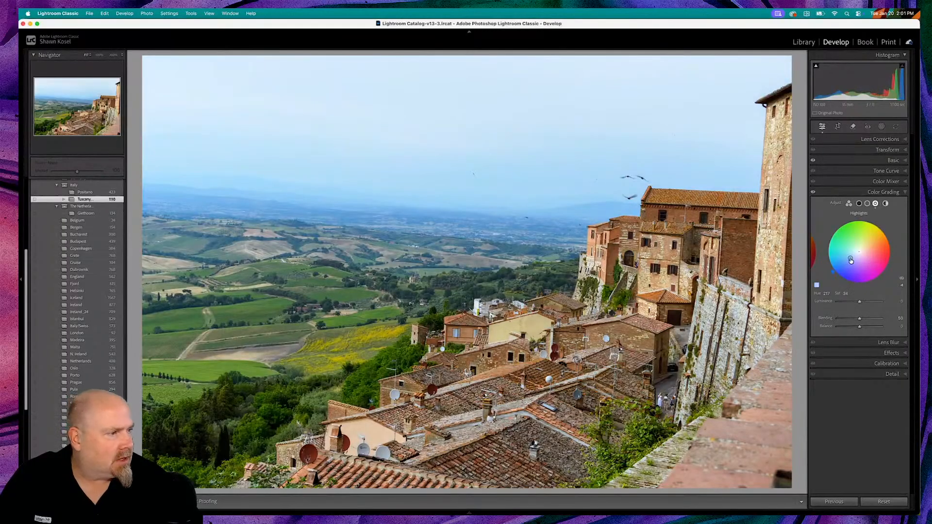
scroll(77, 267, up, 1)
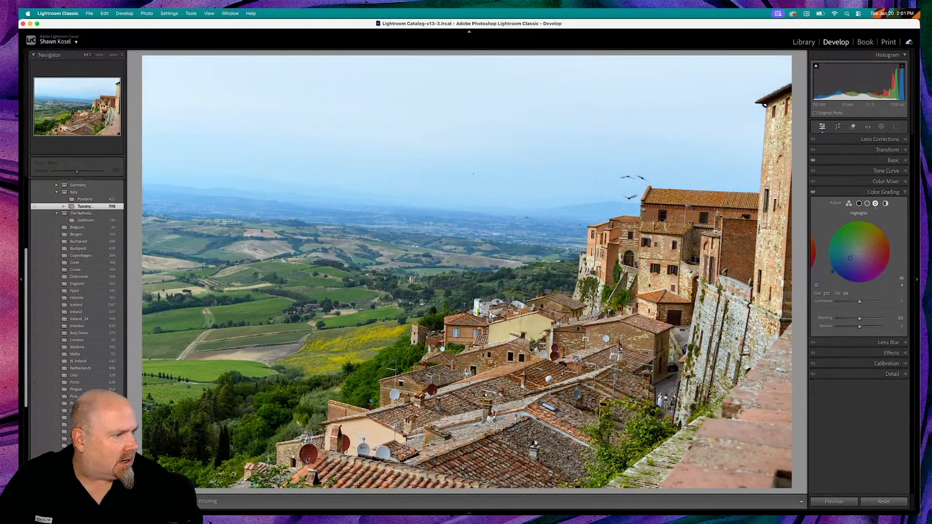
key(super+shift+e)
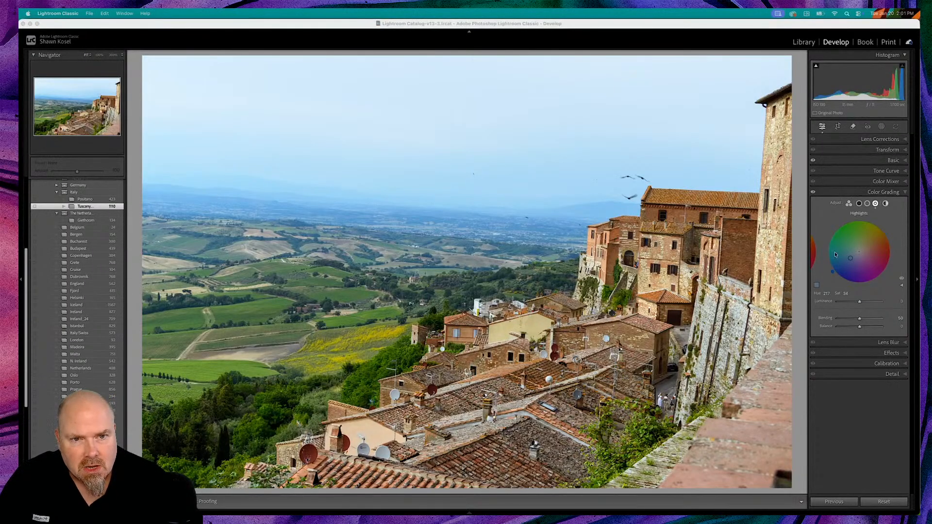
Shift the Highlights tint toward cyan, to about Hue 193 and Saturation 49.
mouse_move(850, 260)
mouse_down()
mouse_move(870, 245)
mouse_move(843, 257)
mouse_up()
key(alt)
mouse_move(843, 257)
mouse_down()
mouse_move(860, 237)
mouse_move(873, 256)
mouse_move(865, 265)
mouse_move(848, 260)
mouse_move(862, 266)
mouse_move(874, 249)
mouse_move(845, 255)
mouse_up()
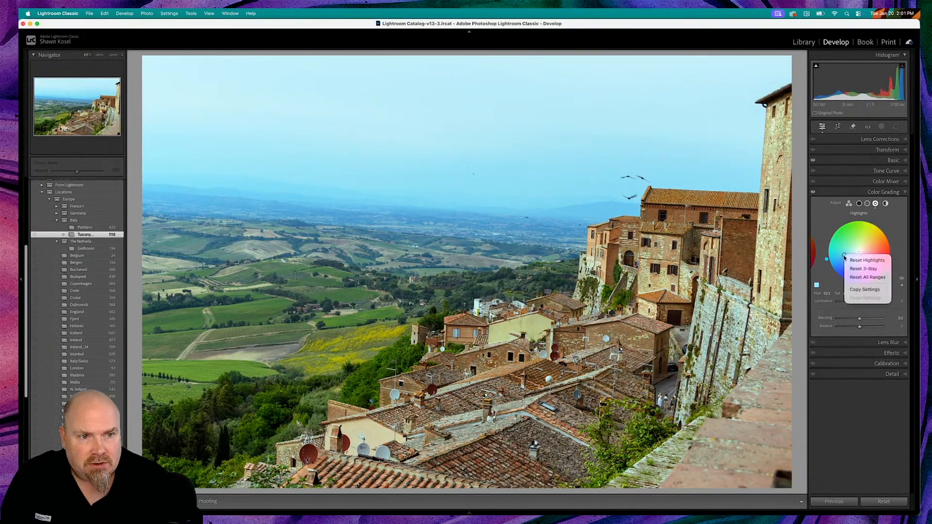
key(alt)
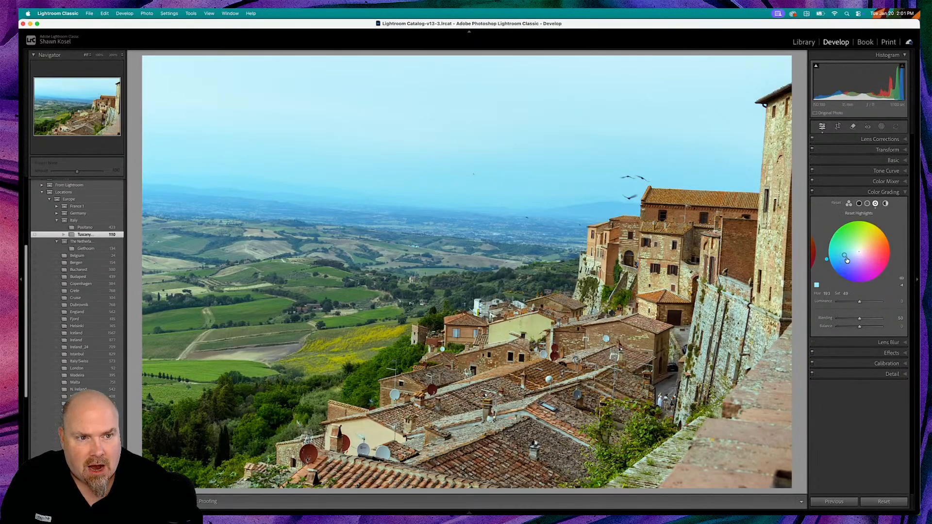
Refine the Highlights tint with fine adjustments, ending on a sky blue at about Hue 205 and Saturation 53.
drag(842, 256, 846, 258)
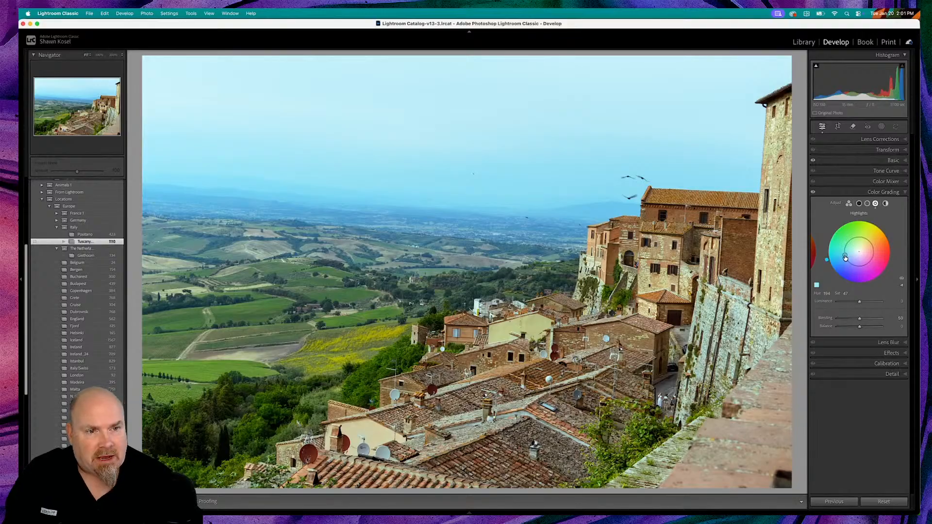
drag(845, 258, 846, 260)
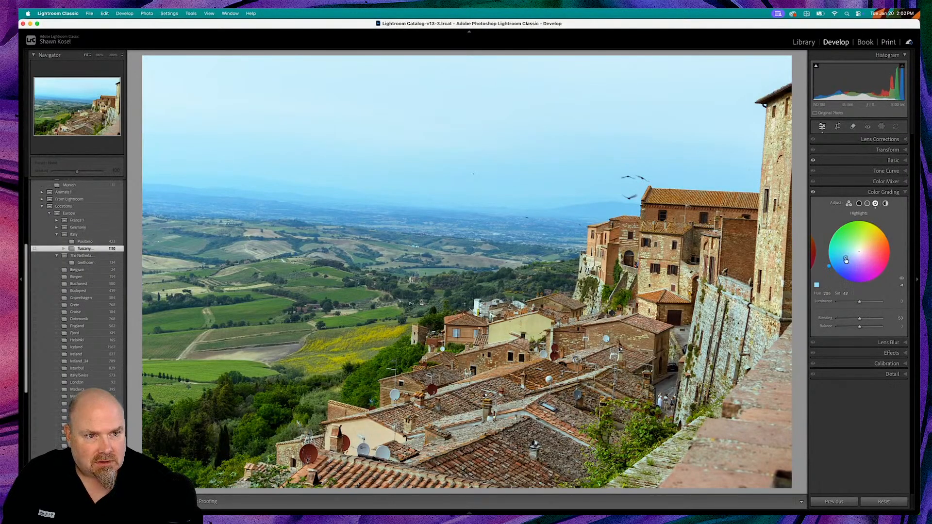
drag(847, 260, 848, 262)
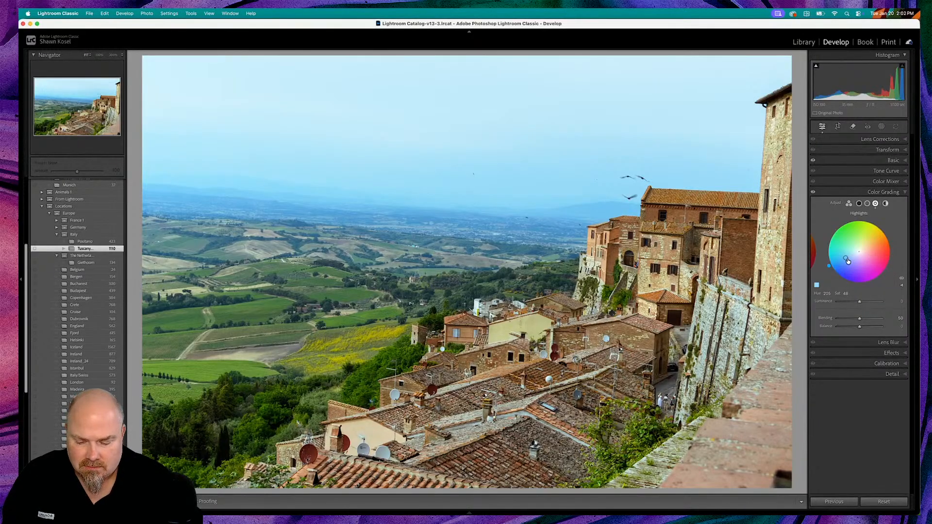
mouse_move(846, 258)
mouse_down()
mouse_move(834, 263)
mouse_move(856, 253)
mouse_move(844, 258)
mouse_up()
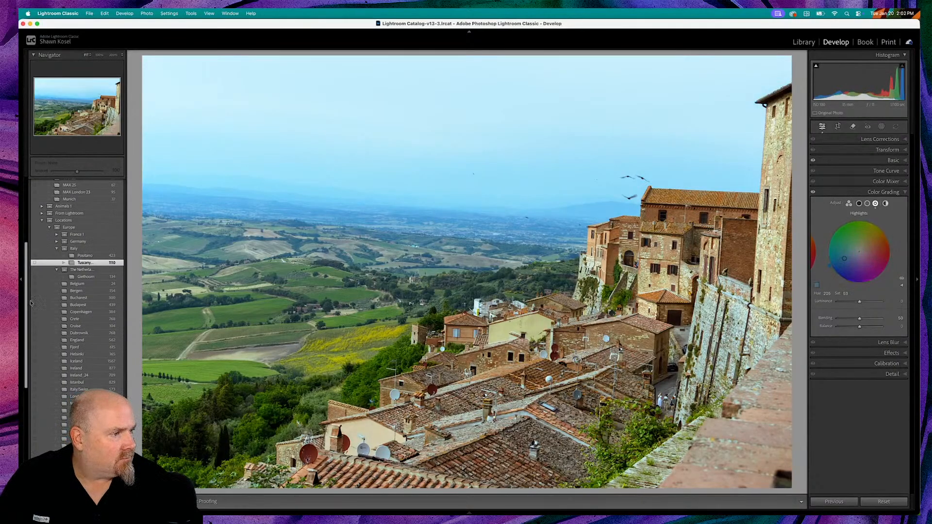
key(super+Tab)
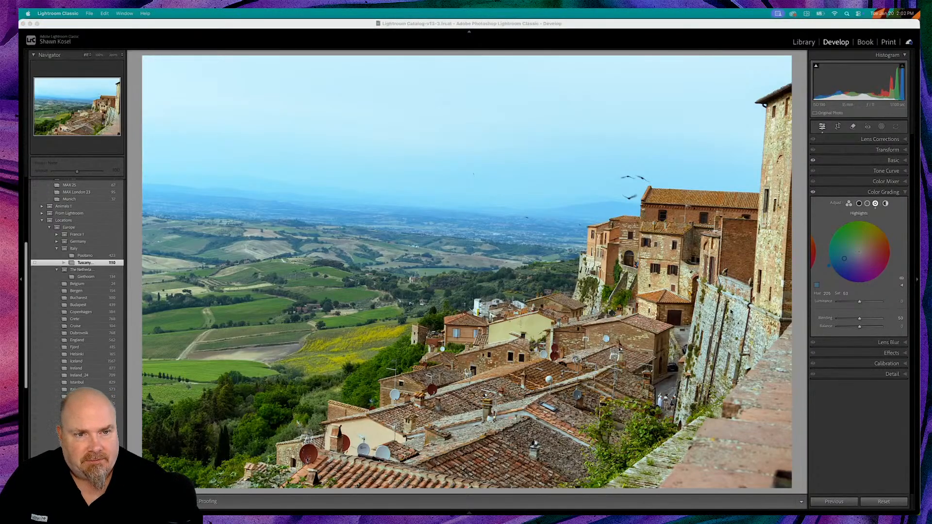
Tint the Shadows blue at about Hue 205, Saturation 65, and the Midtones at about Hue 200, Saturation 29.
click(860, 204)
drag(858, 252, 841, 259)
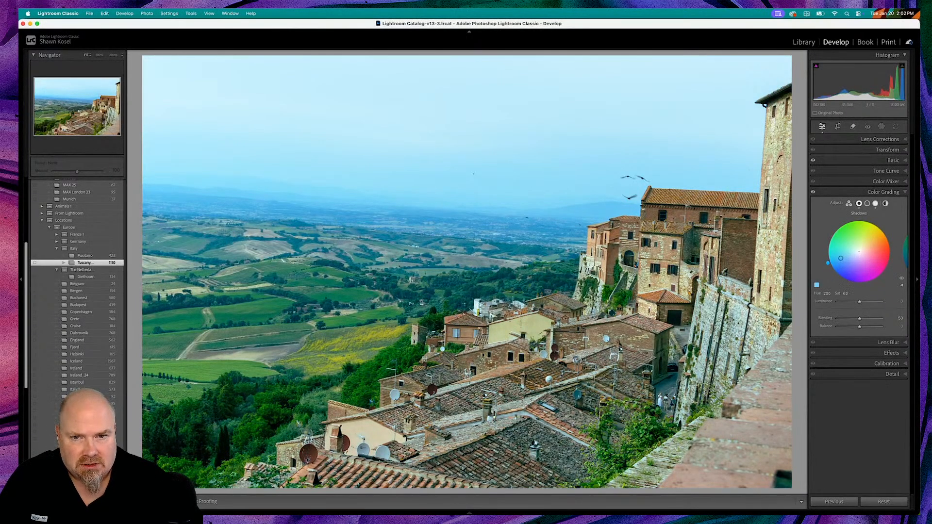
click(867, 204)
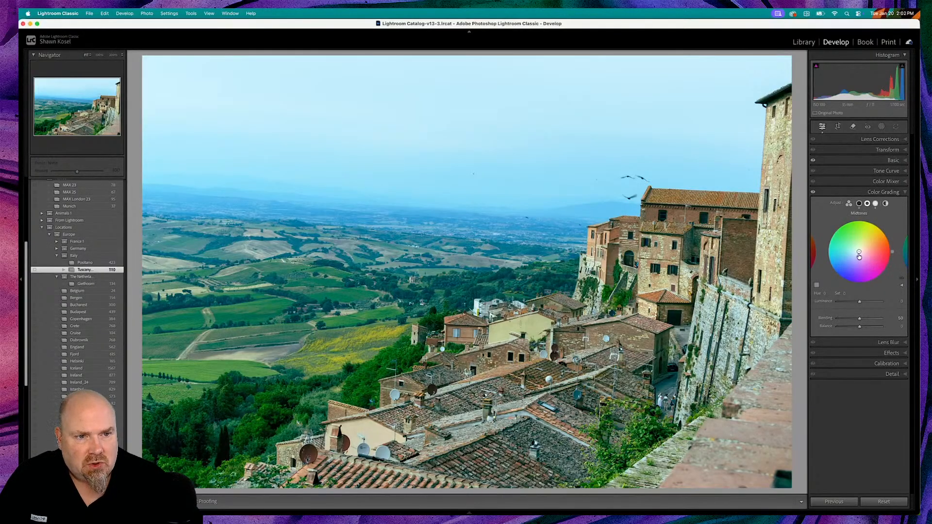
drag(858, 251, 851, 257)
Change the Highlights tint to a strong orange at about Hue 22.
click(876, 204)
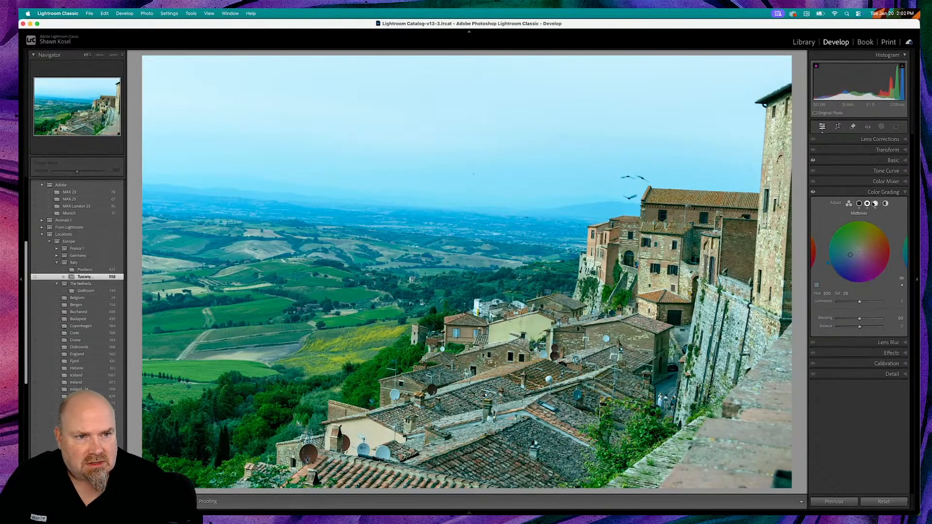
click(889, 241)
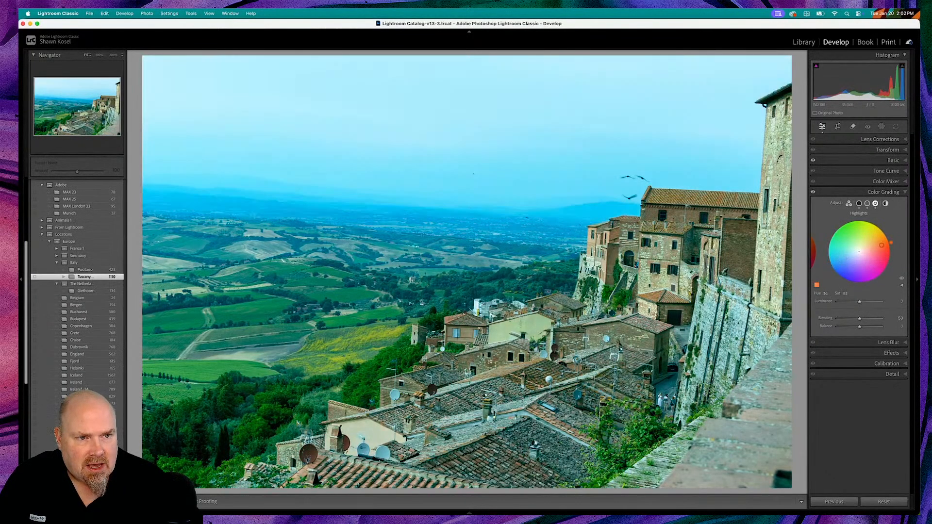
drag(889, 238, 890, 239)
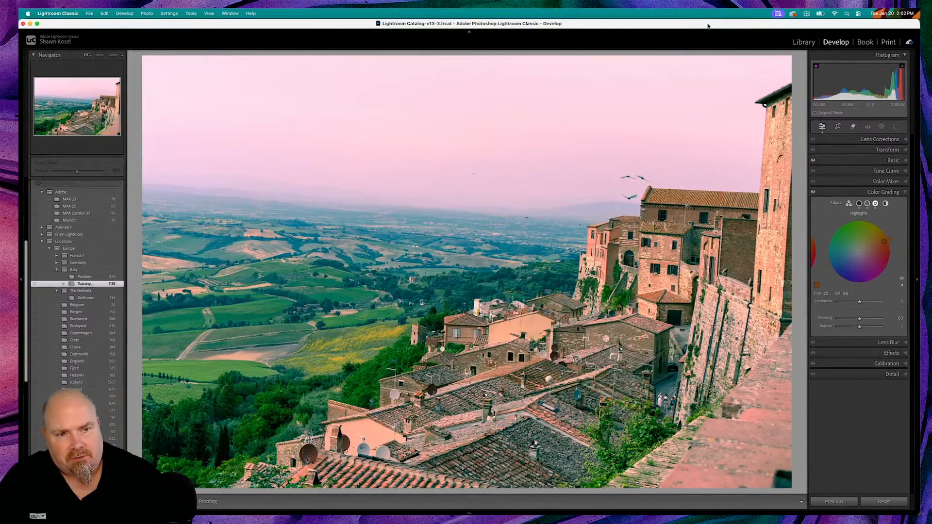
Compare the color-graded town photo with its Before view, and reset all of its edits.
key(backslash)
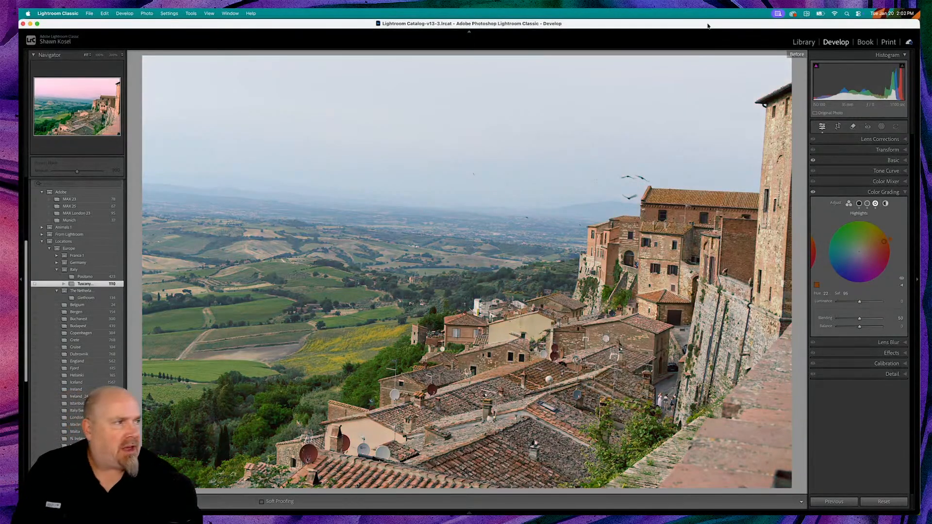
key(backslash)
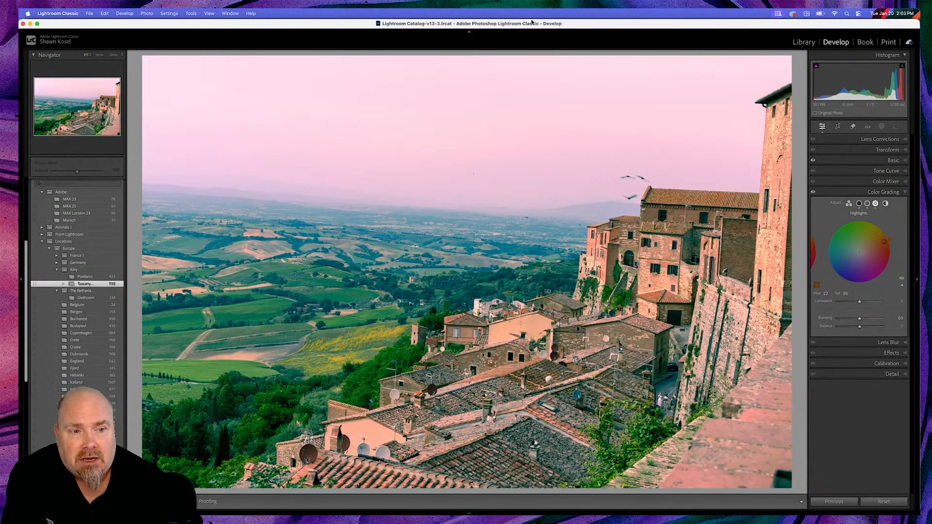
mouse_move(882, 511)
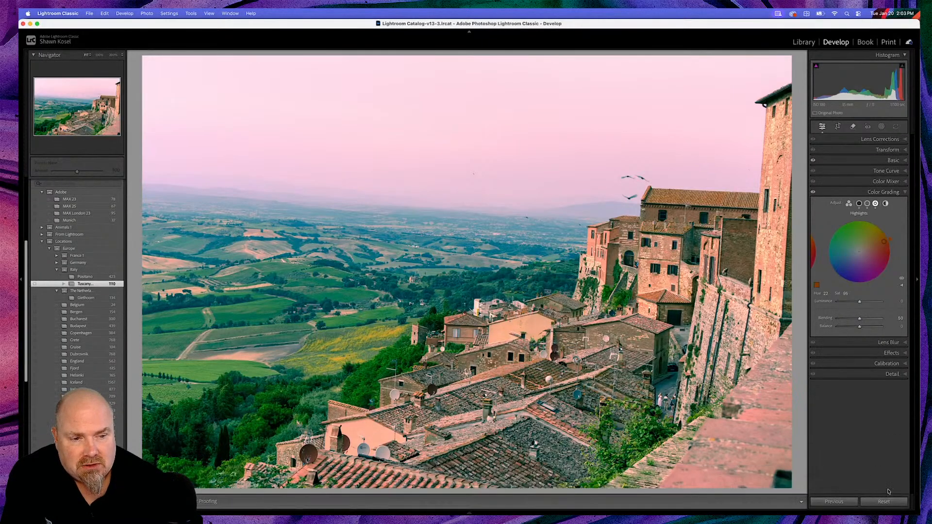
click(887, 502)
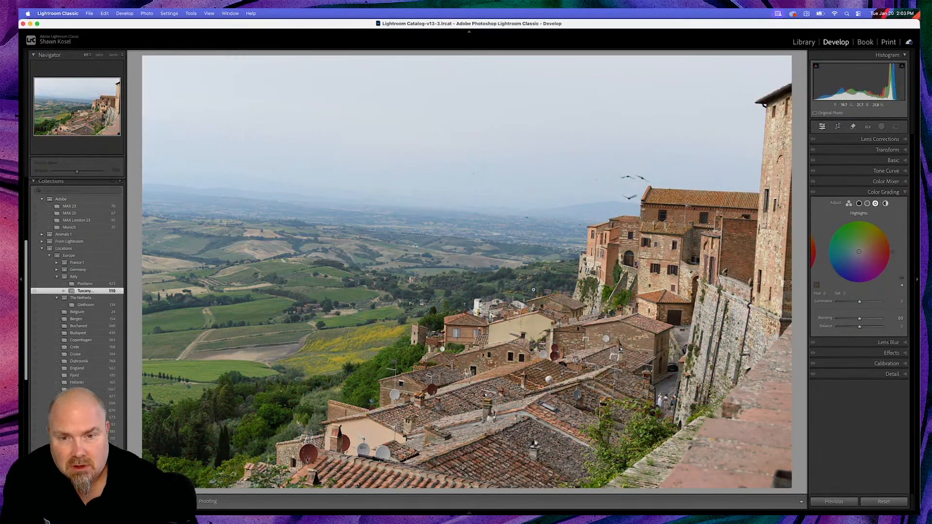
Find the blue dog sculpture photo in the Tuscany collection and open it for editing in Develop.
key(g)
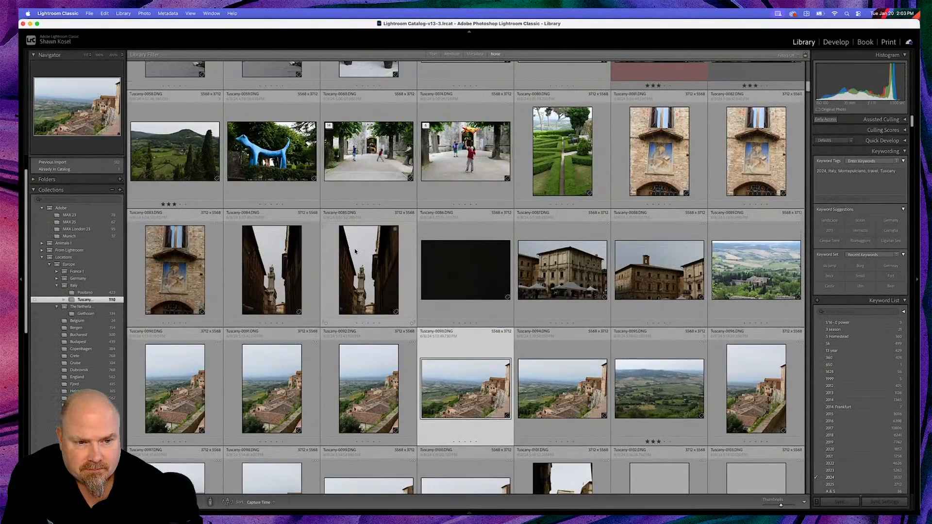
scroll(353, 249, down, 5)
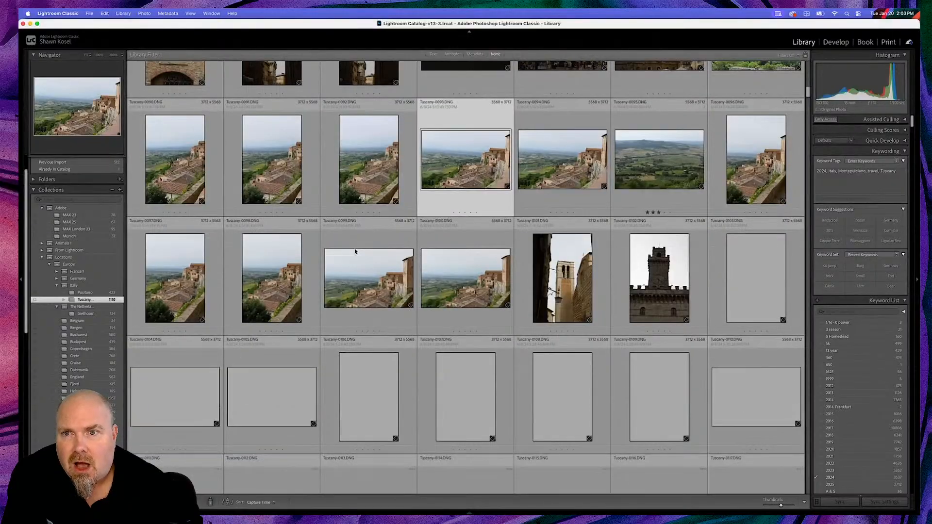
scroll(355, 251, up, 10)
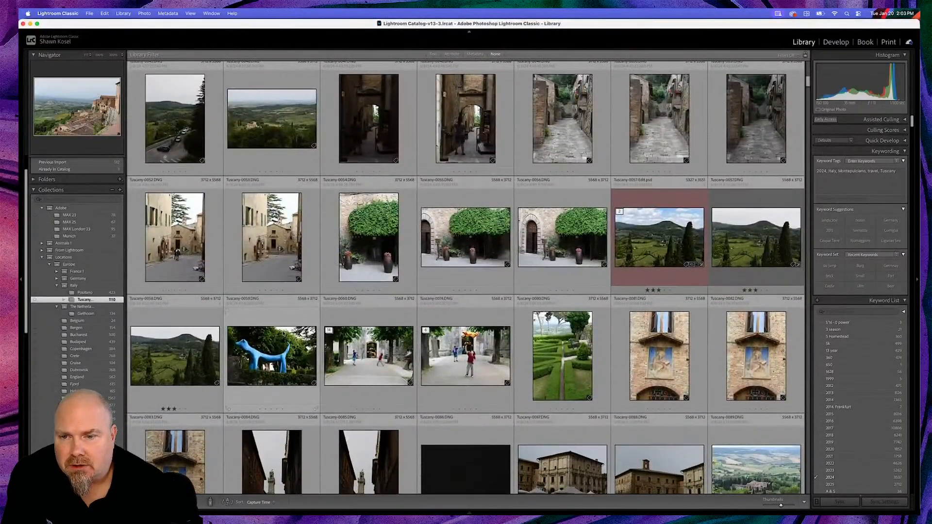
double_click(279, 351)
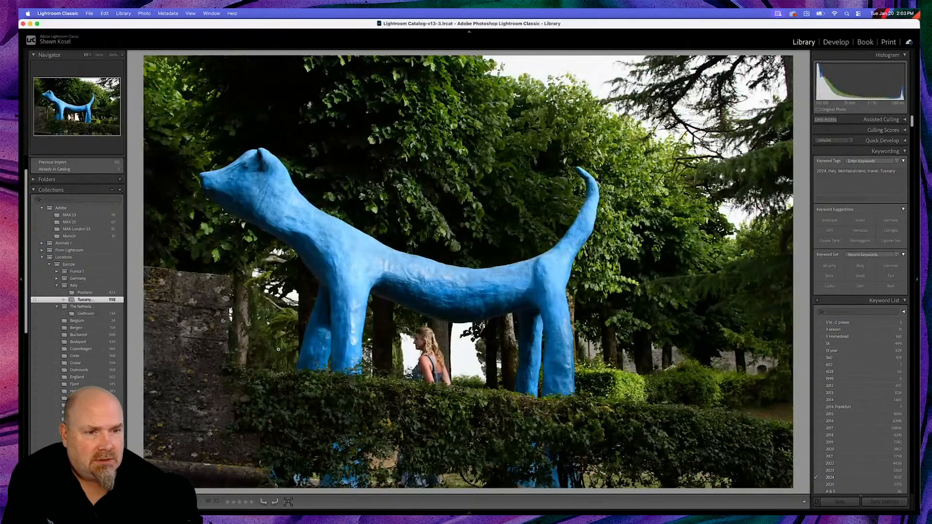
key(d)
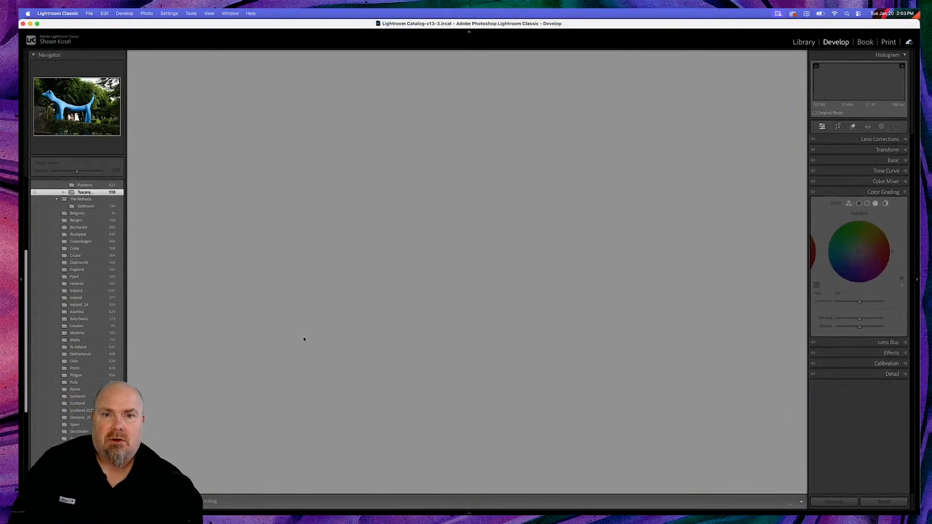
Apply Lens Blur to the blue dog photo with a Blur Amount of 53.
click(896, 342)
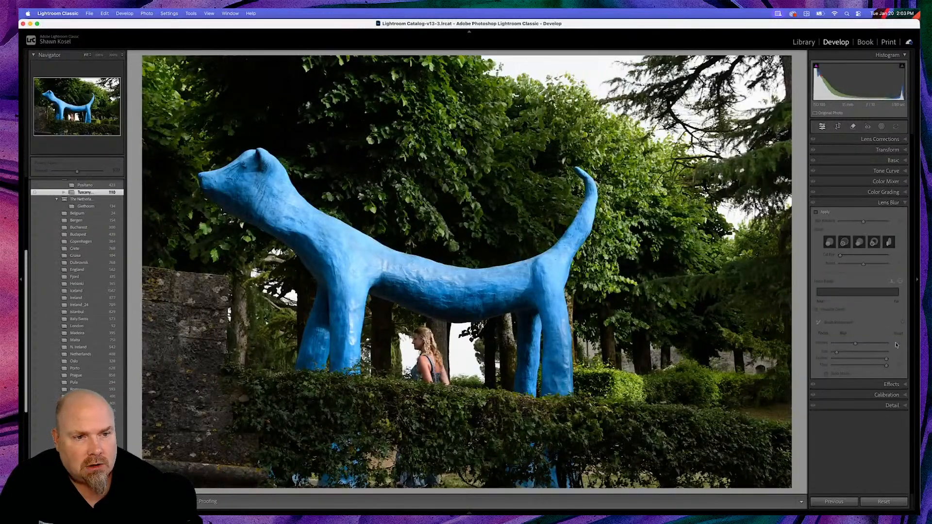
click(817, 212)
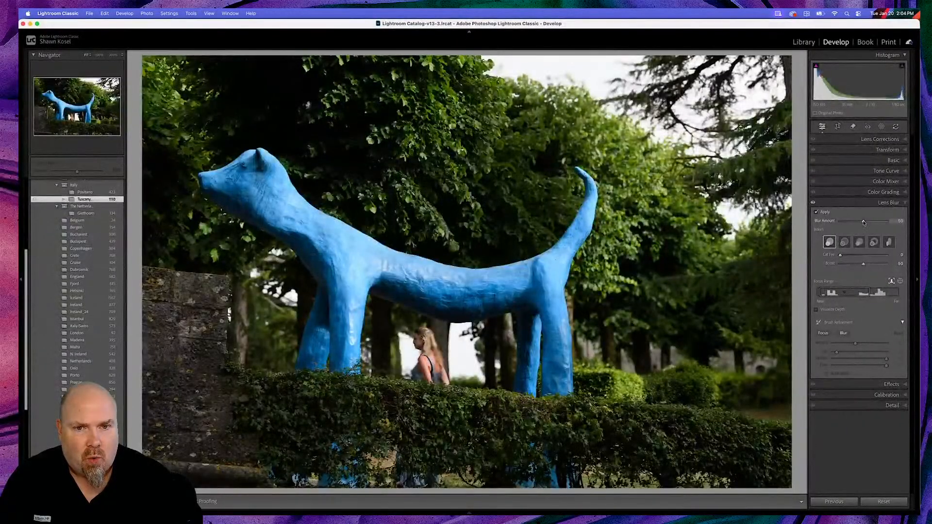
mouse_move(863, 222)
mouse_down()
mouse_move(886, 222)
mouse_move(866, 224)
mouse_up()
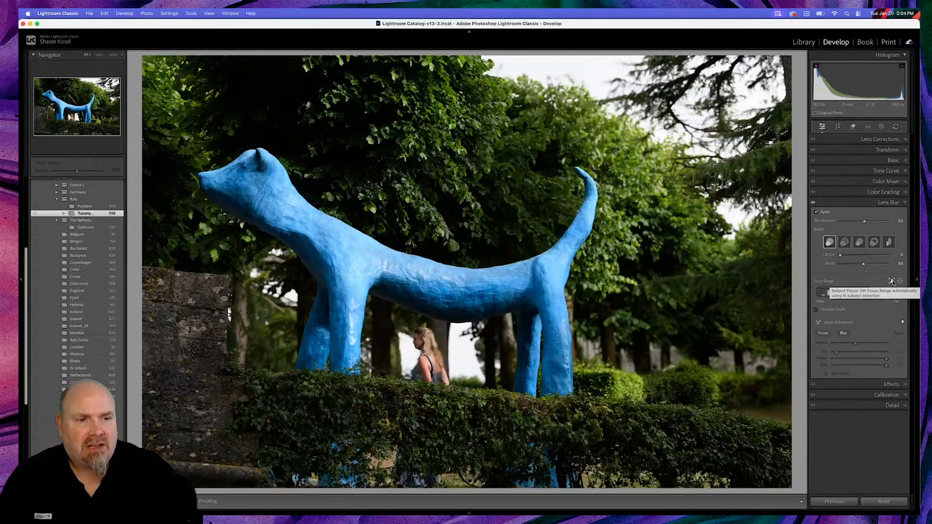
Focus the Lens Blur on the dog, try the far focus range, then restore near focus and check it with Visualize Depth.
click(900, 282)
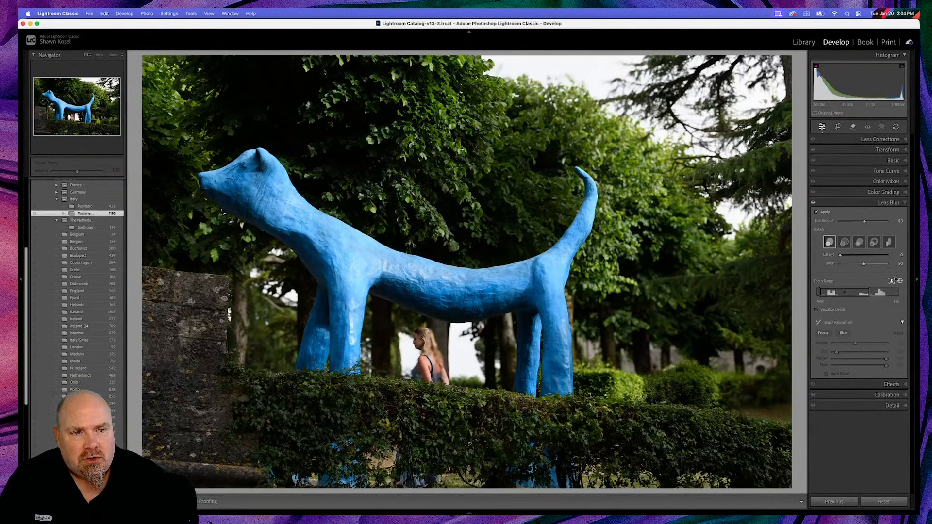
click(390, 265)
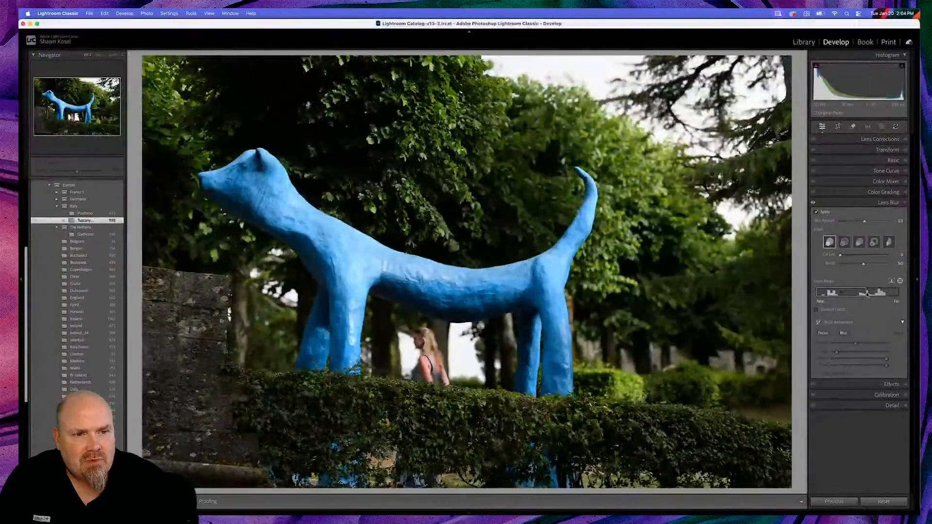
drag(869, 293, 883, 294)
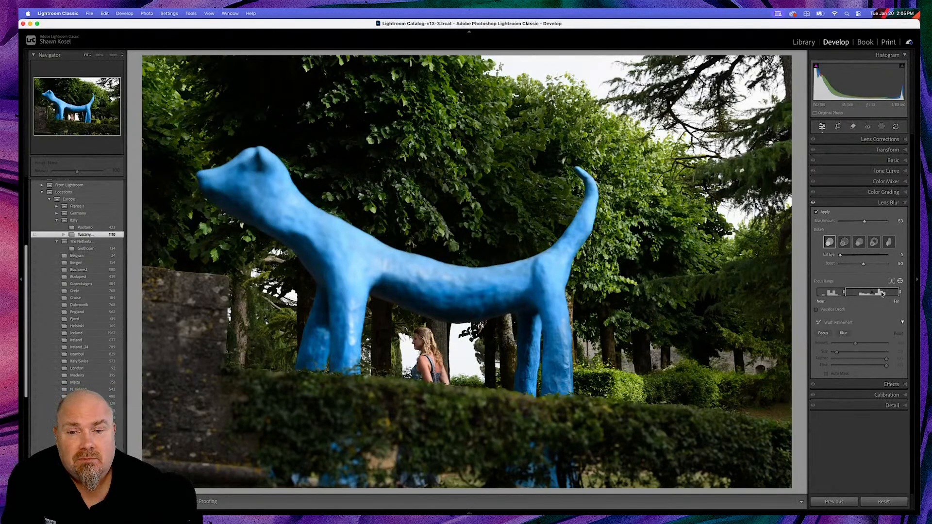
drag(846, 293, 891, 295)
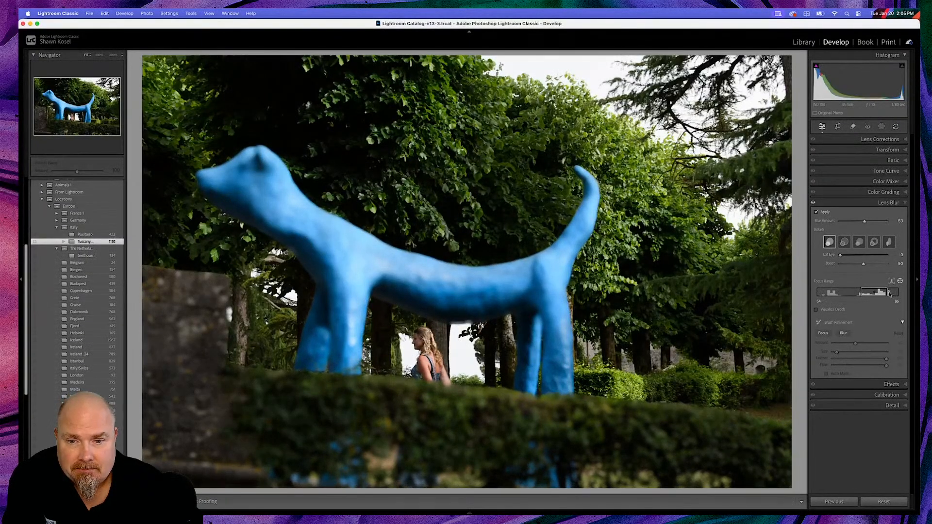
drag(877, 294, 833, 296)
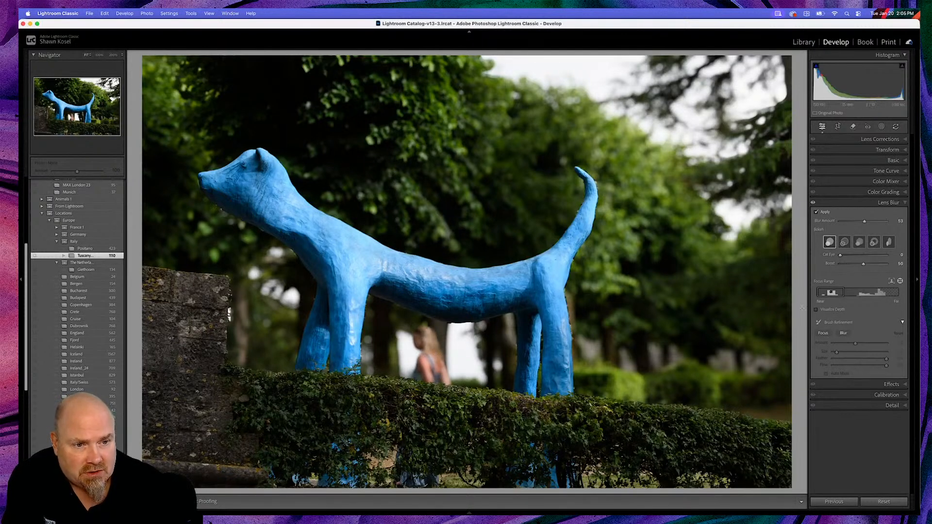
click(833, 310)
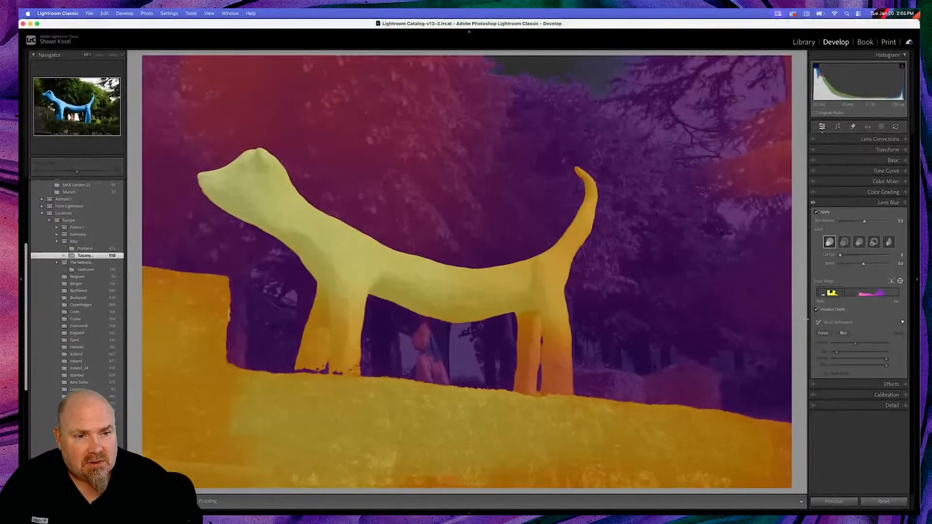
click(817, 310)
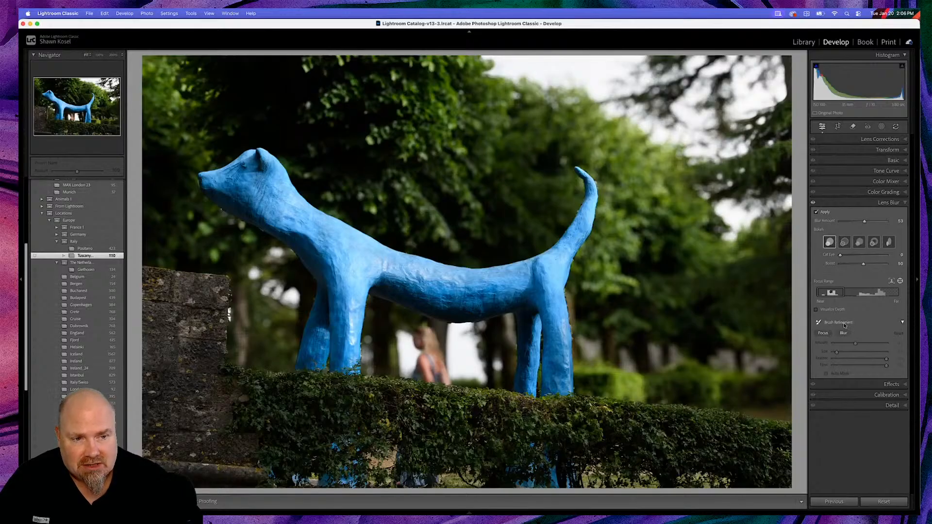
Paint extra blur over the foreground hedge and stone wall with the Blur refinement brush at Size 14.
click(844, 334)
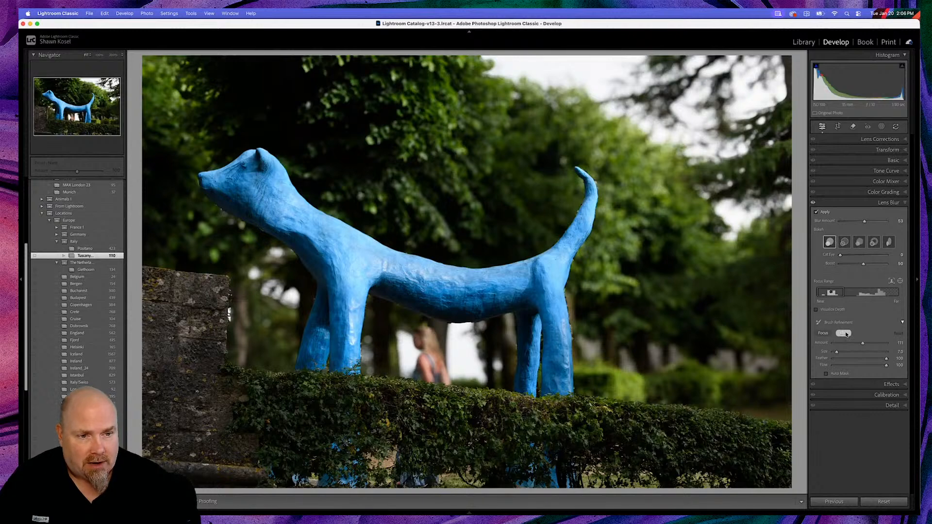
scroll(460, 448, up, 5)
mouse_move(413, 474)
mouse_down()
mouse_move(375, 475)
mouse_move(725, 476)
mouse_up()
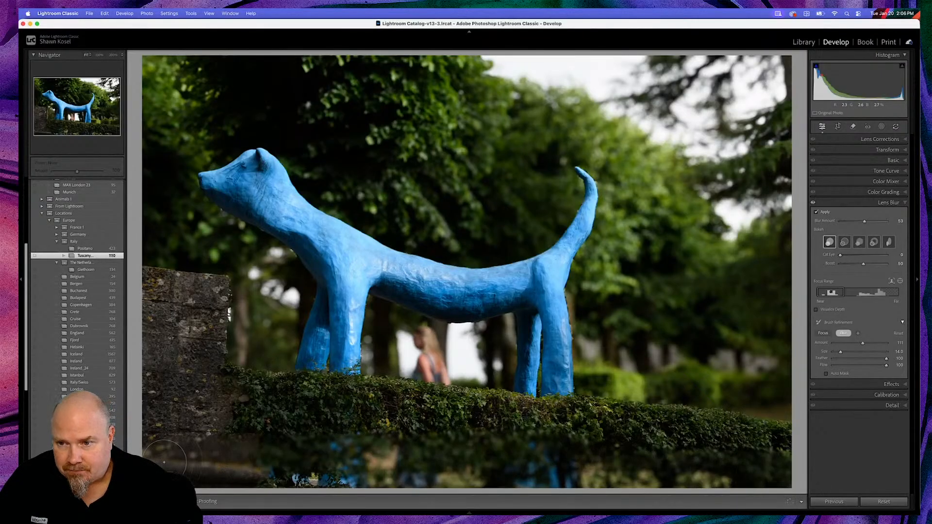
drag(158, 412, 626, 438)
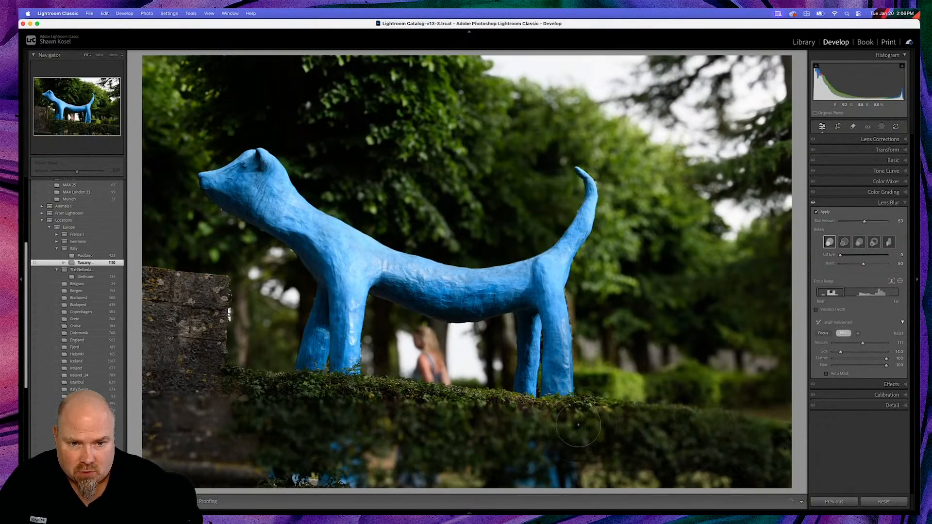
mouse_move(234, 395)
mouse_down()
mouse_move(194, 403)
mouse_move(189, 348)
mouse_move(203, 301)
mouse_move(138, 282)
mouse_move(227, 295)
mouse_move(156, 336)
mouse_move(141, 373)
mouse_move(146, 308)
mouse_up()
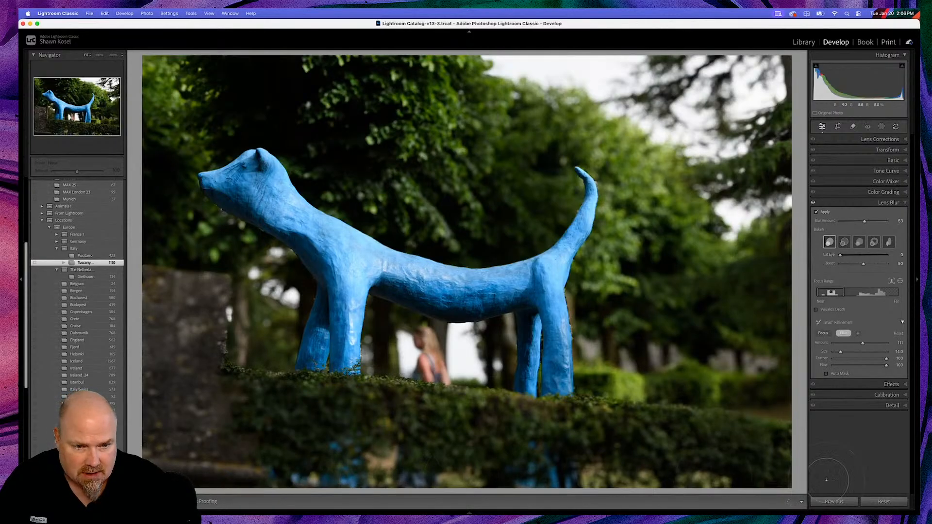
Paint the dog's lower leg and the woman back into focus with the Focus refinement brush at Size 4 and Amount 100.
click(823, 333)
key(bracketleft)
key(bracketleft)
key(bracketleft)
key(bracketleft)
key(bracketleft)
mouse_move(320, 368)
mouse_down()
mouse_move(305, 357)
mouse_move(329, 361)
mouse_up()
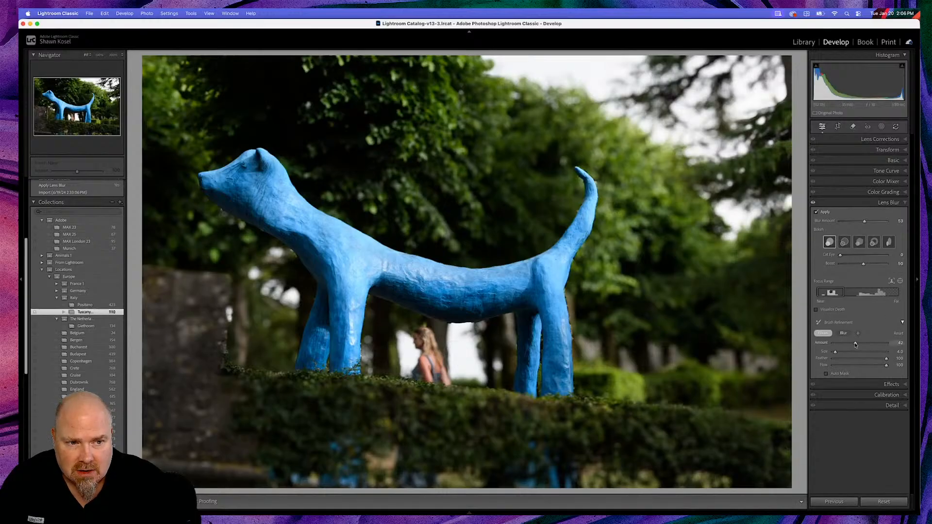
drag(856, 345, 907, 346)
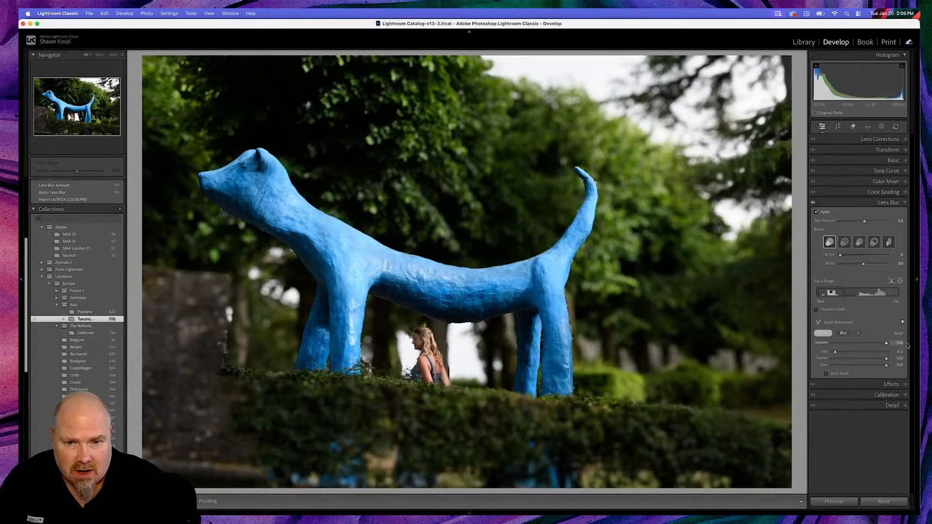
click(420, 336)
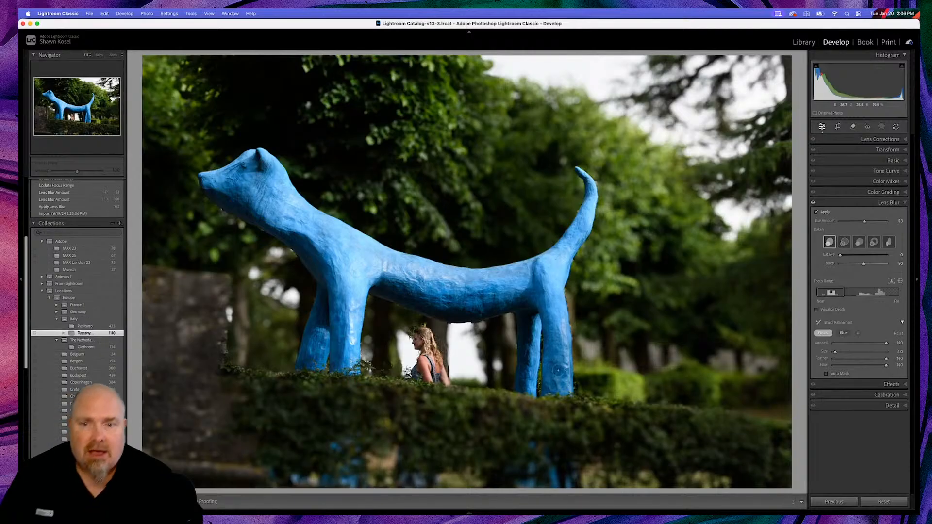
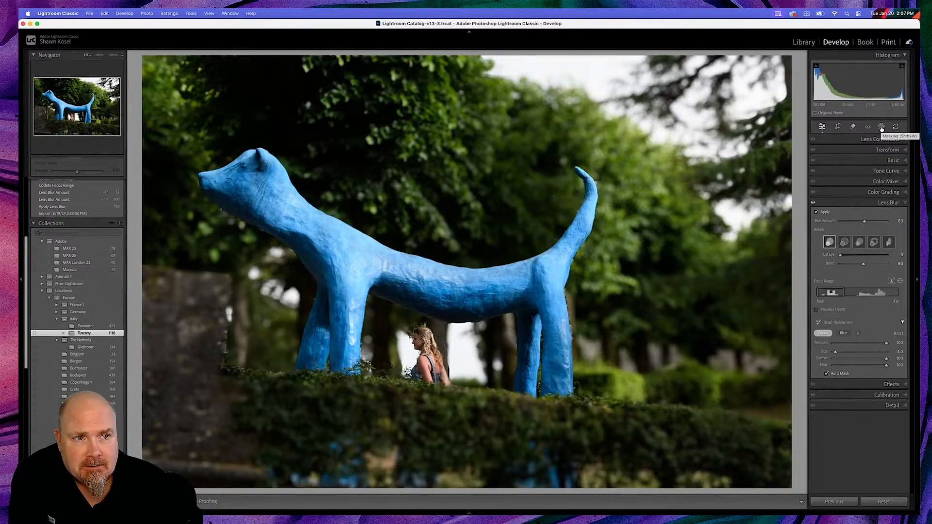
Look briefly at the masking options, then turn off Lens Blur and reset all edits on the dog photo.
click(882, 127)
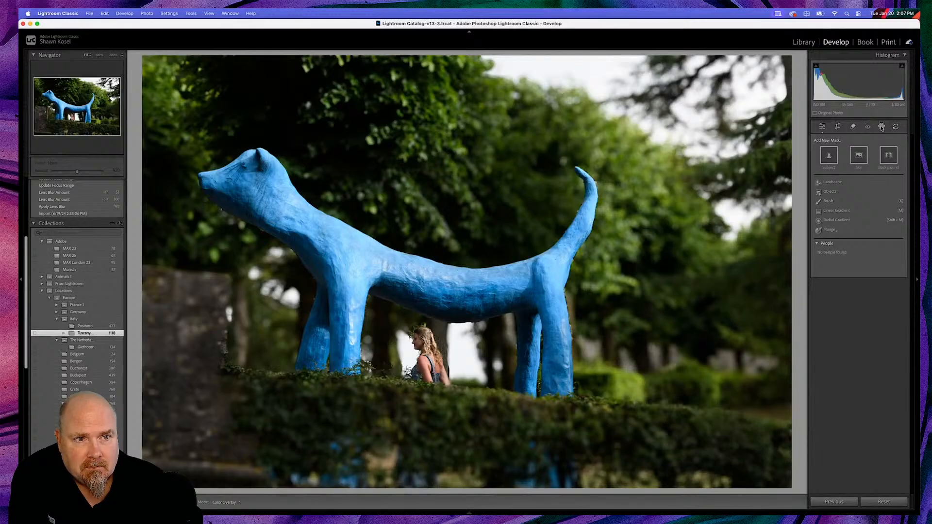
click(822, 127)
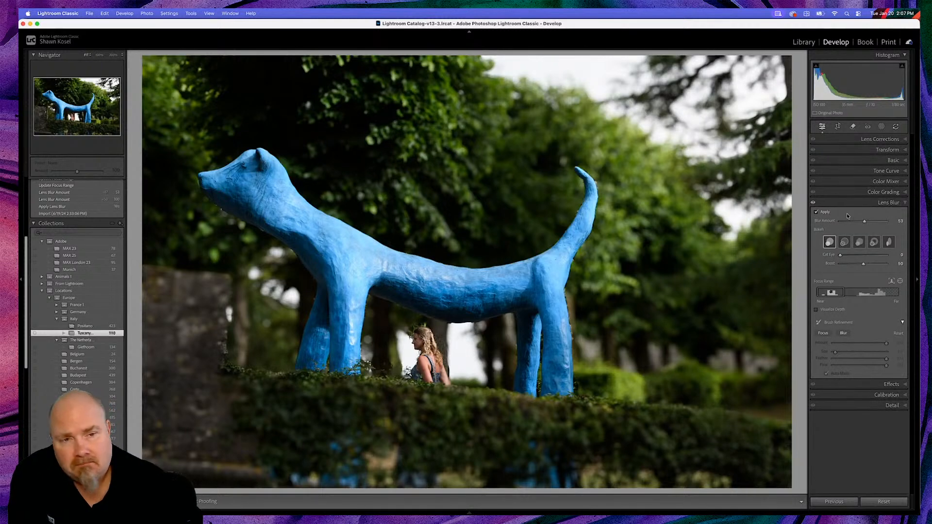
click(818, 212)
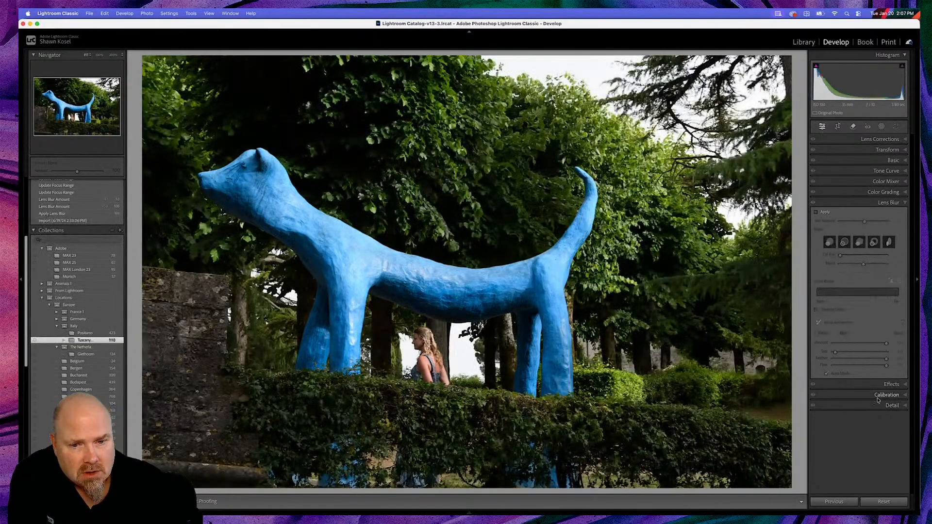
click(879, 505)
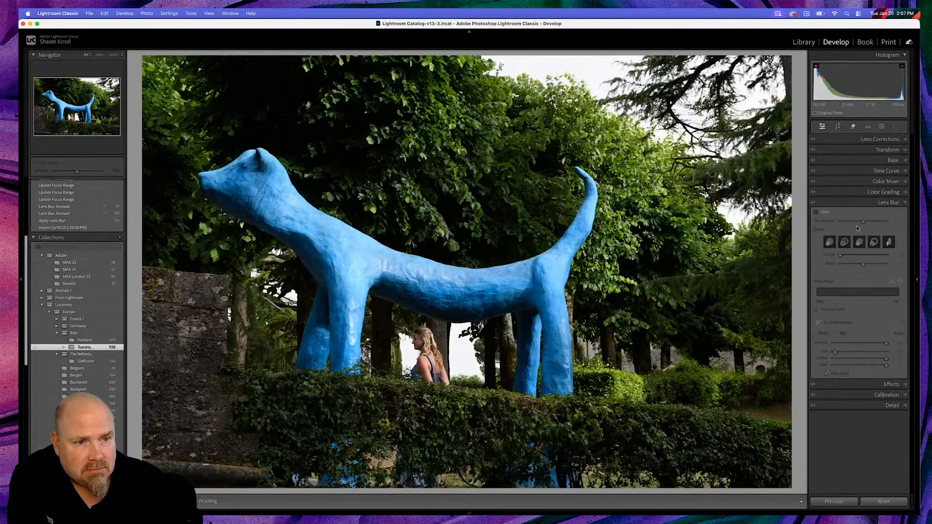
Expand the Effects settings and open the portrait photo of the street with the stone chapel in Develop.
click(886, 385)
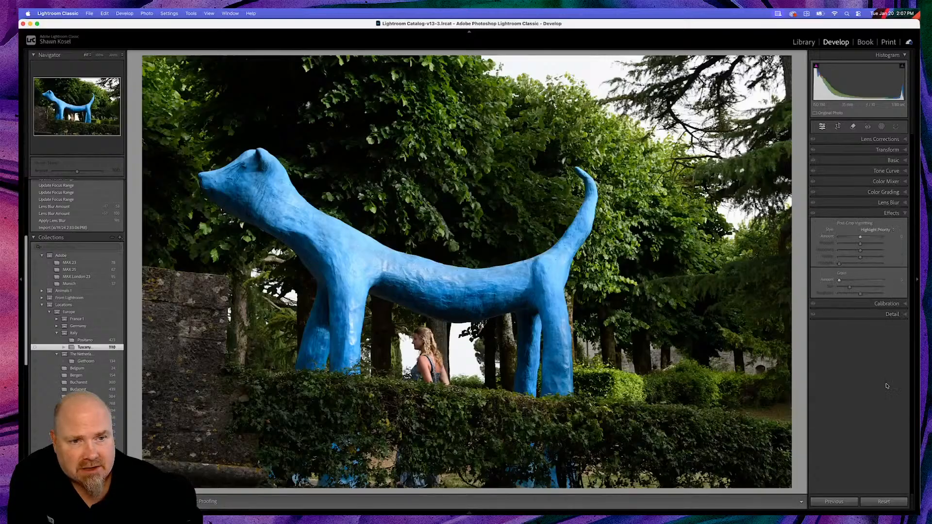
key(g)
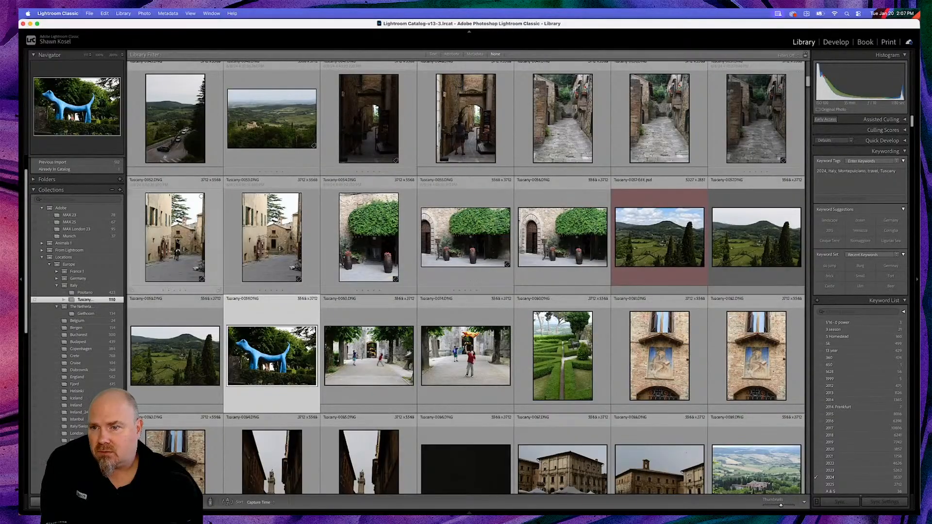
double_click(173, 240)
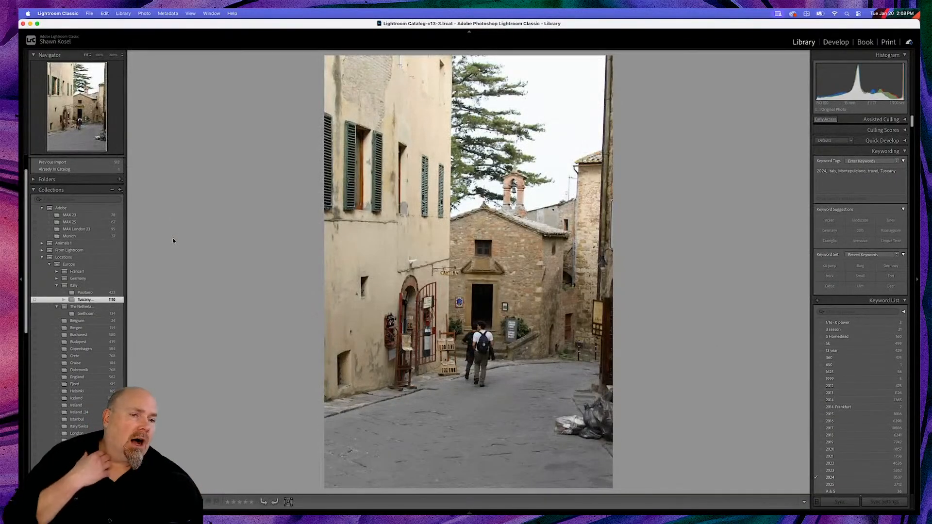
key(d)
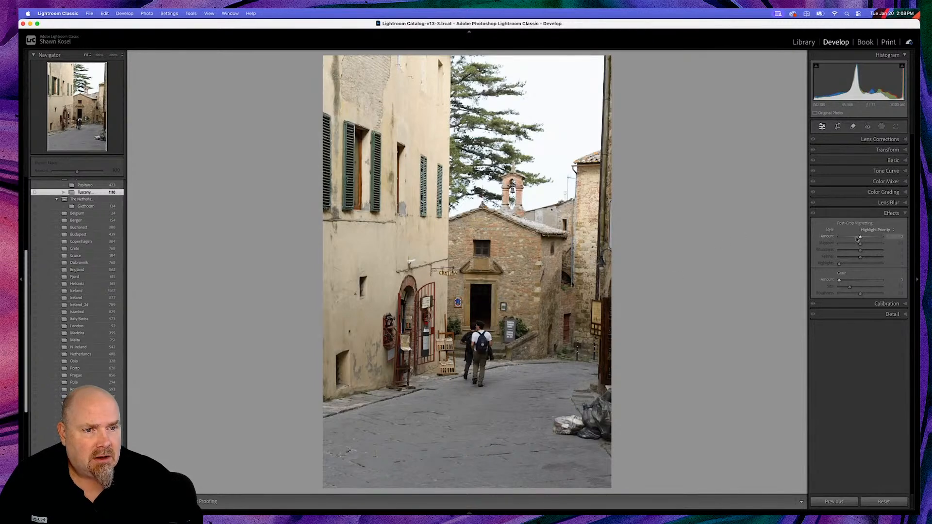
Try a white vignette at +100, then make it a dark frame with Amount -100, Midpoint 4, Roundness -100 and Feather 0.
drag(861, 238, 883, 238)
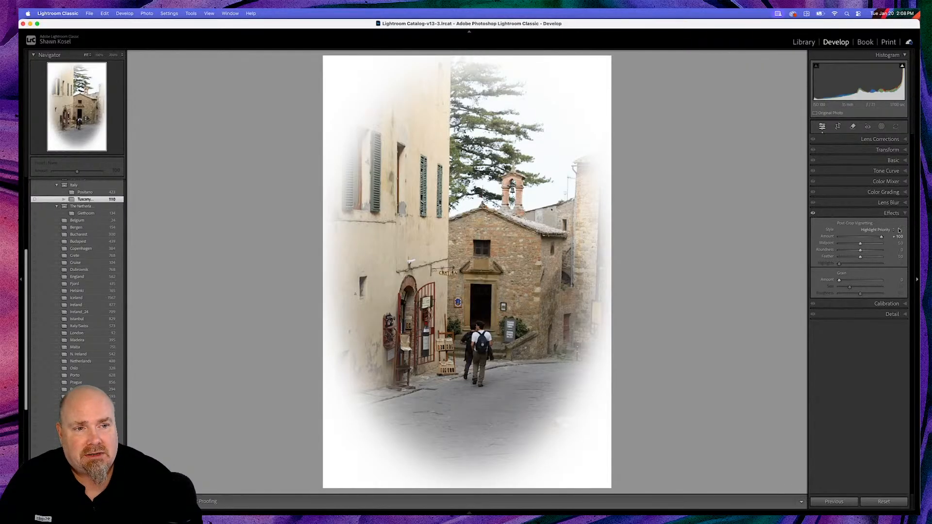
drag(882, 238, 761, 245)
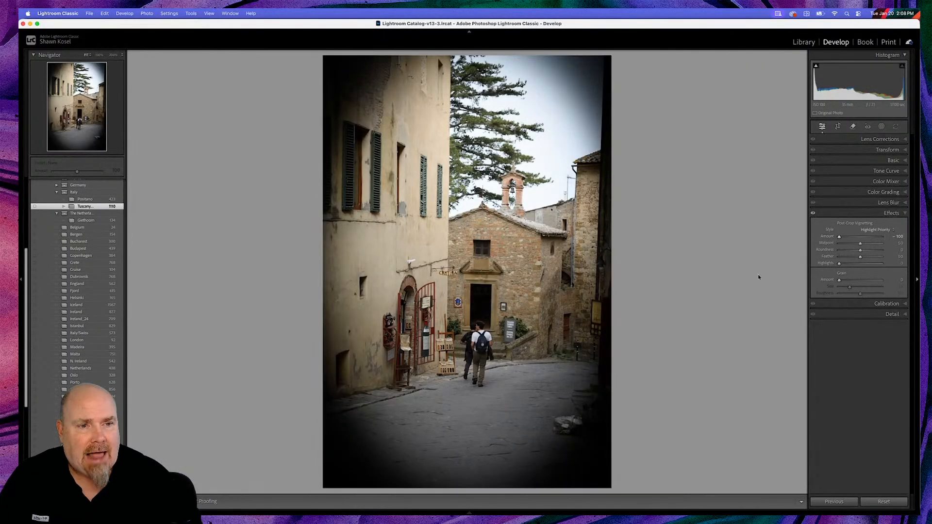
drag(861, 244, 839, 252)
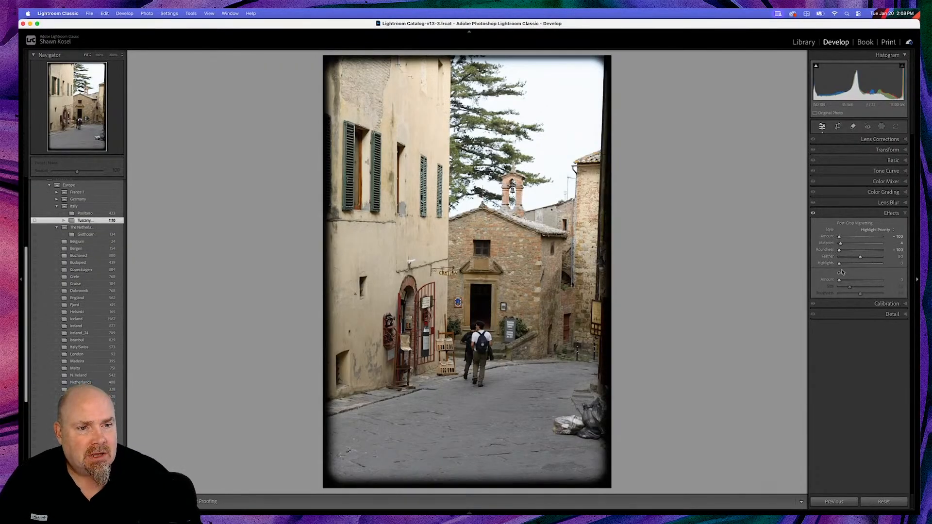
drag(862, 258, 837, 259)
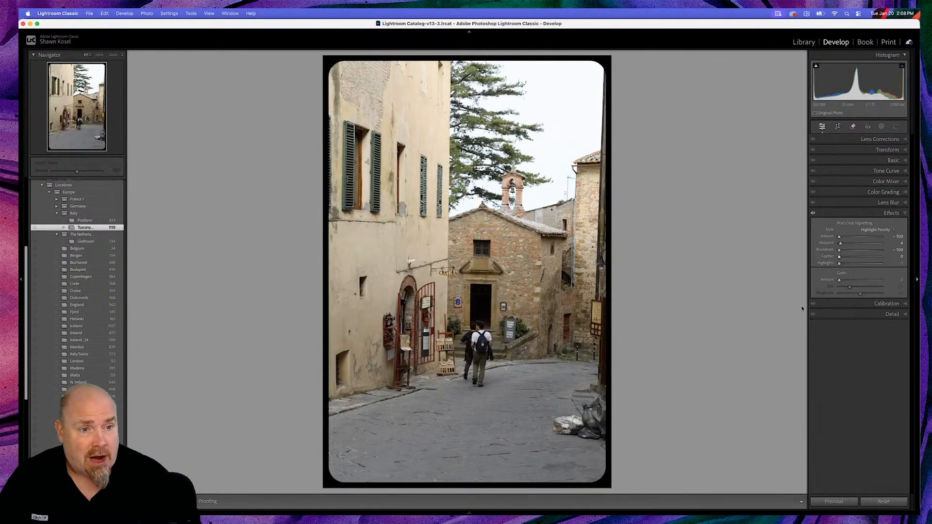
Try the post-crop vignette's Highlights at 100 and inspect the frame edge, then return Highlights to 0 and set Midpoint to 0.
drag(838, 263, 885, 264)
click(477, 57)
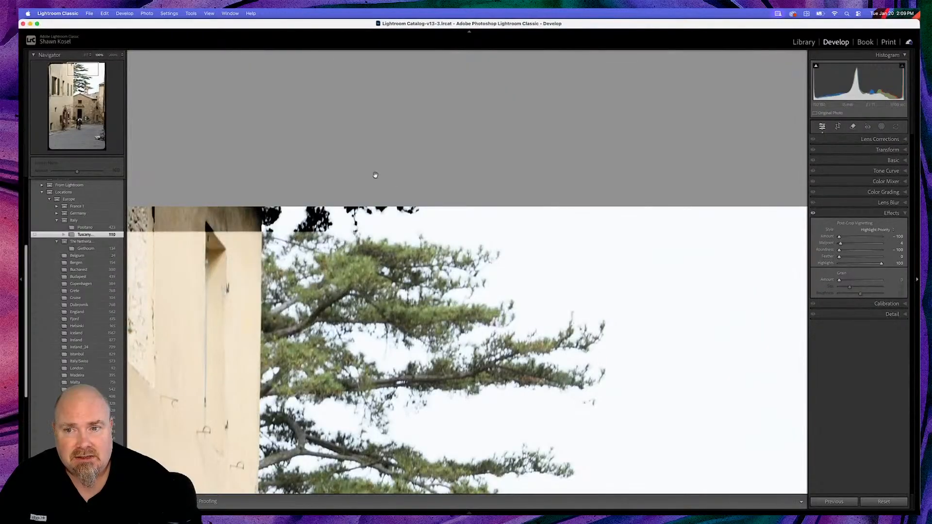
click(391, 225)
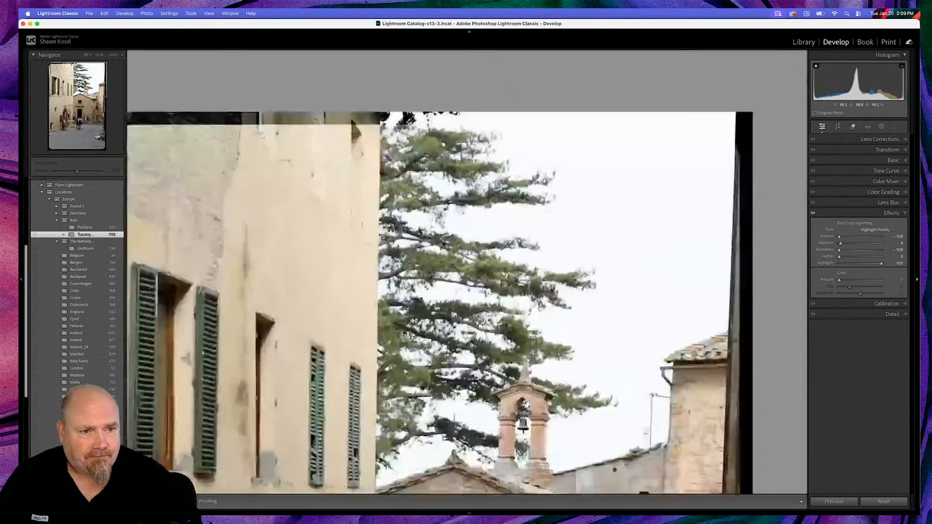
drag(881, 263, 814, 266)
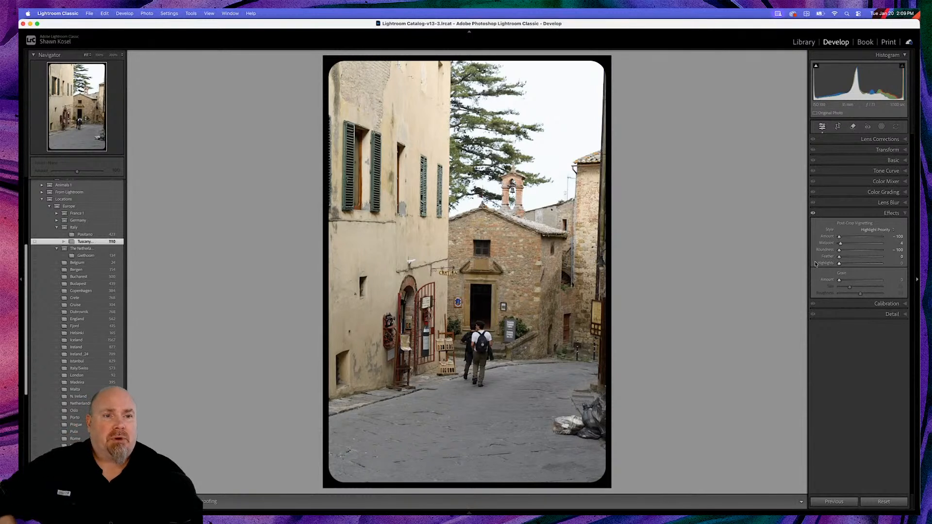
drag(842, 245, 763, 253)
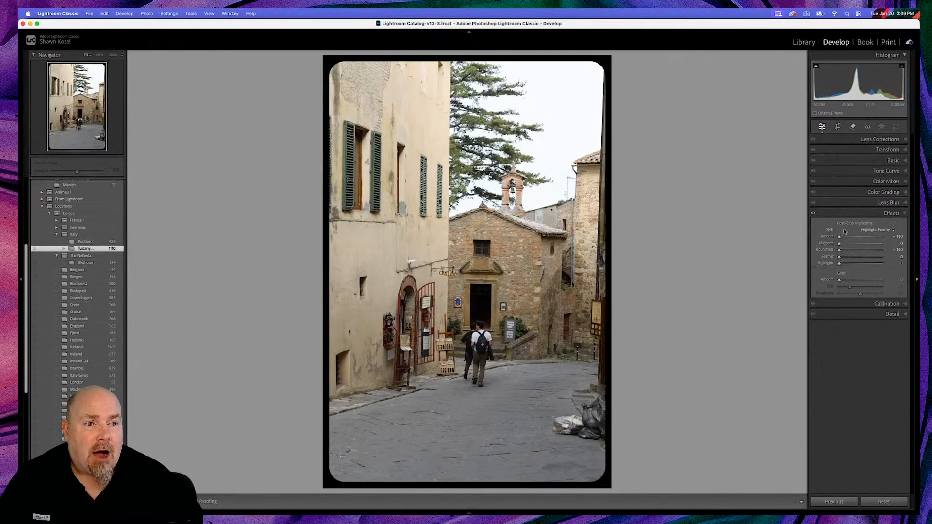
Reset all Post-Crop Vignetting settings, then try a subtle dark vignette at Amount -23 and reset the Amount.
key(alt)
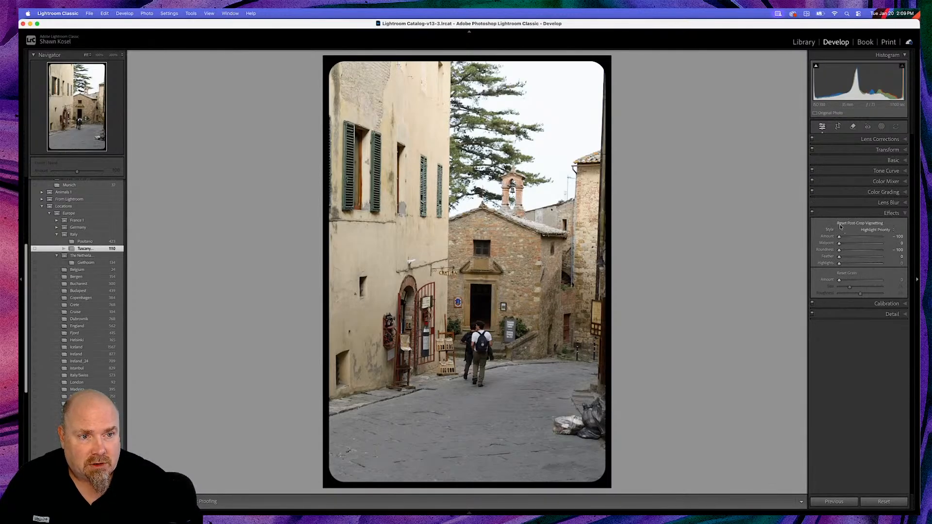
alt+click(841, 225)
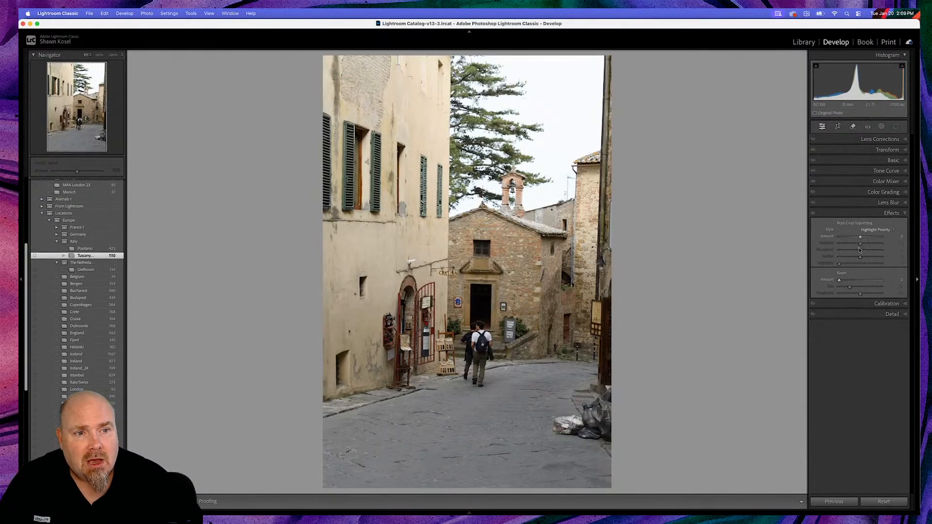
drag(861, 238, 856, 239)
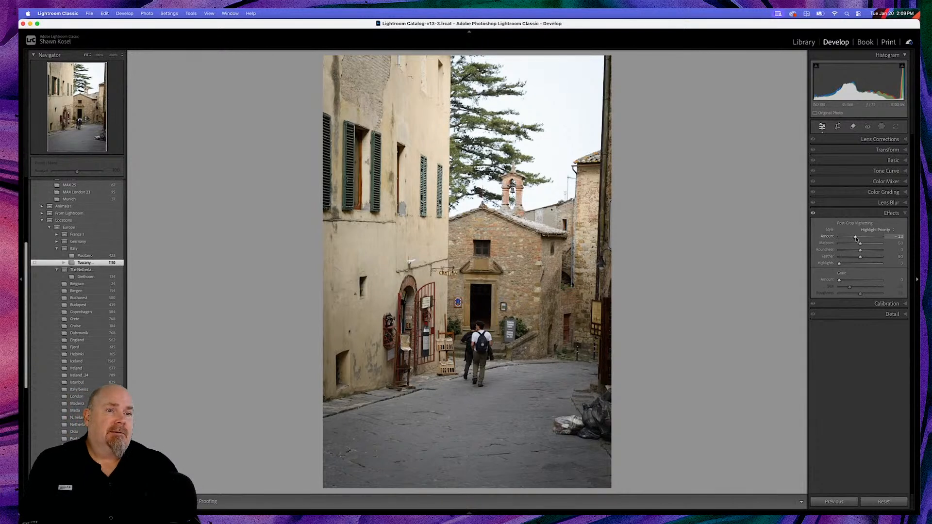
double_click(831, 239)
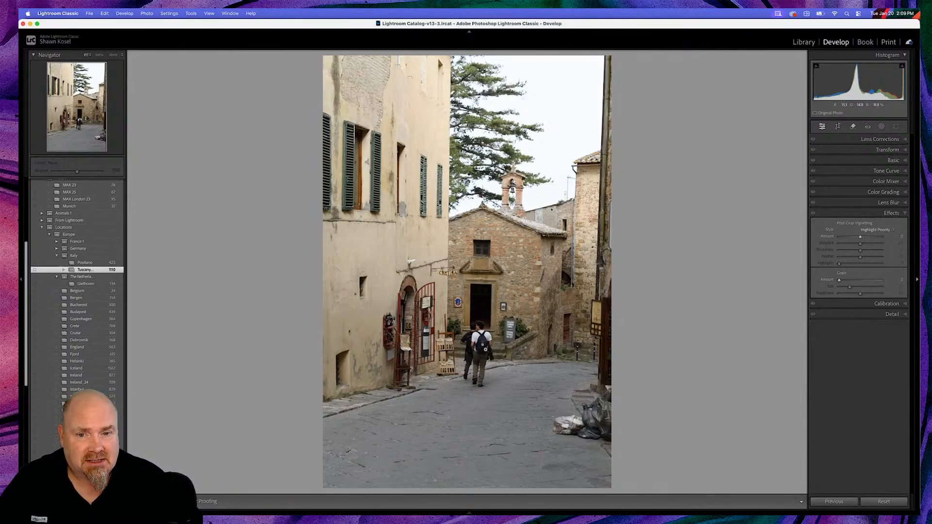
Add a radial gradient mask around the two people walking and brighten it with Exposure 0.63.
click(882, 126)
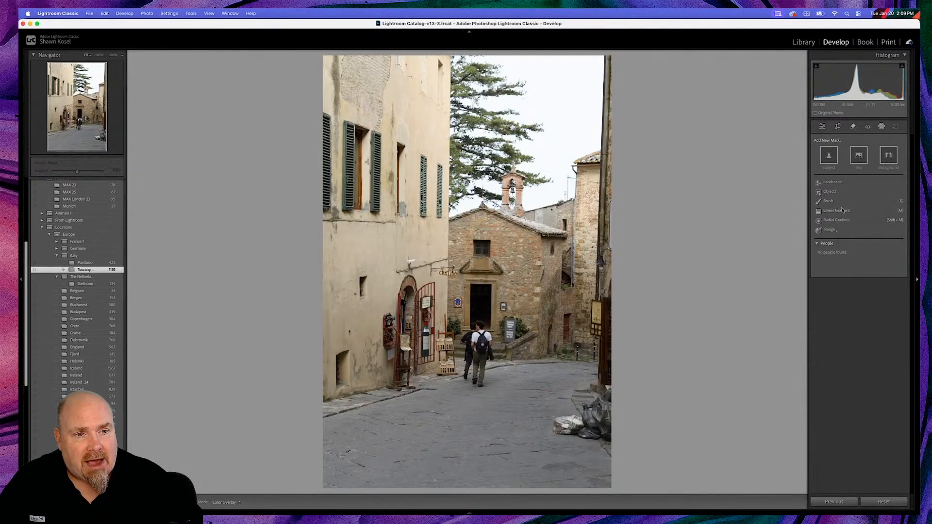
click(837, 220)
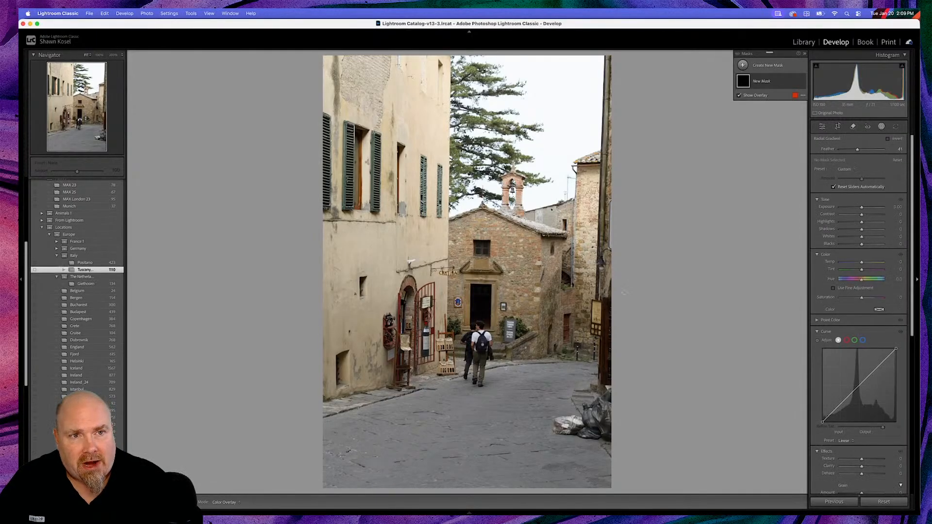
drag(482, 345, 531, 425)
drag(483, 345, 476, 350)
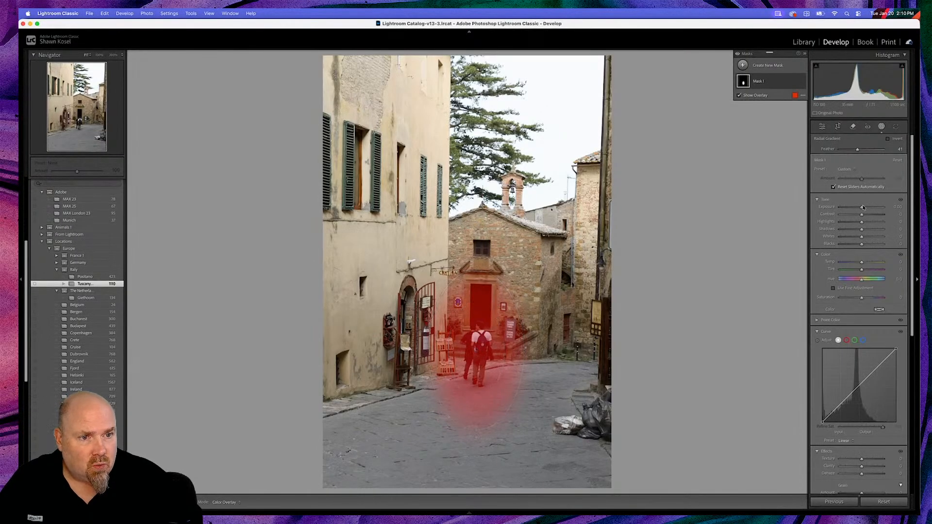
drag(862, 208, 864, 208)
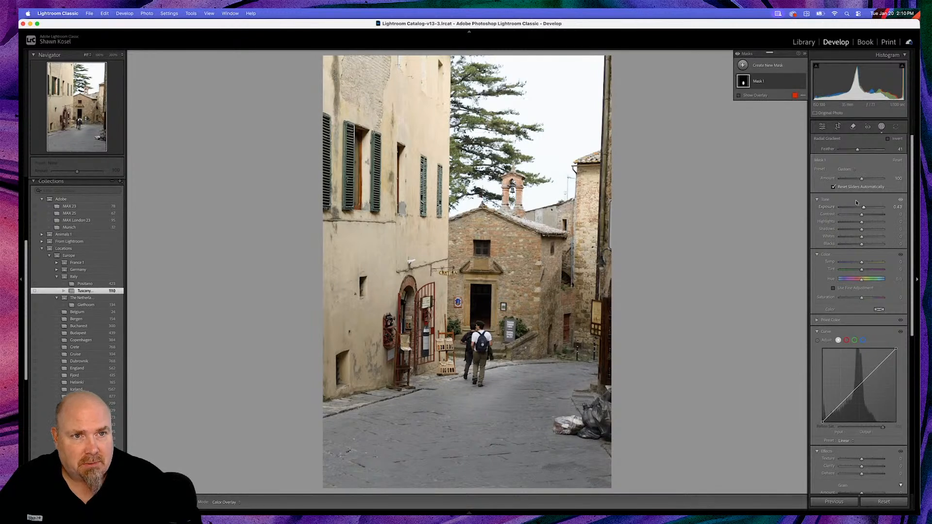
Duplicate and invert the radial mask, then darken the surroundings with Exposure -0.58.
click(795, 81)
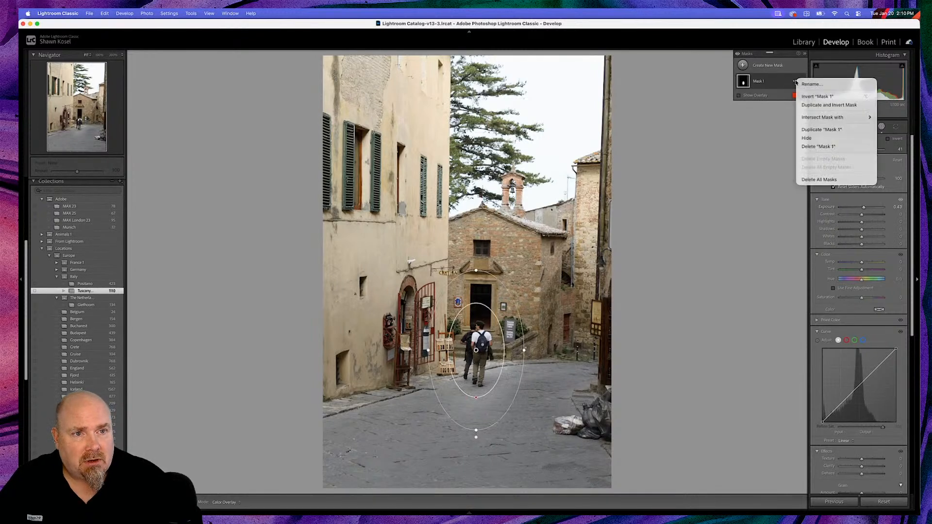
click(808, 105)
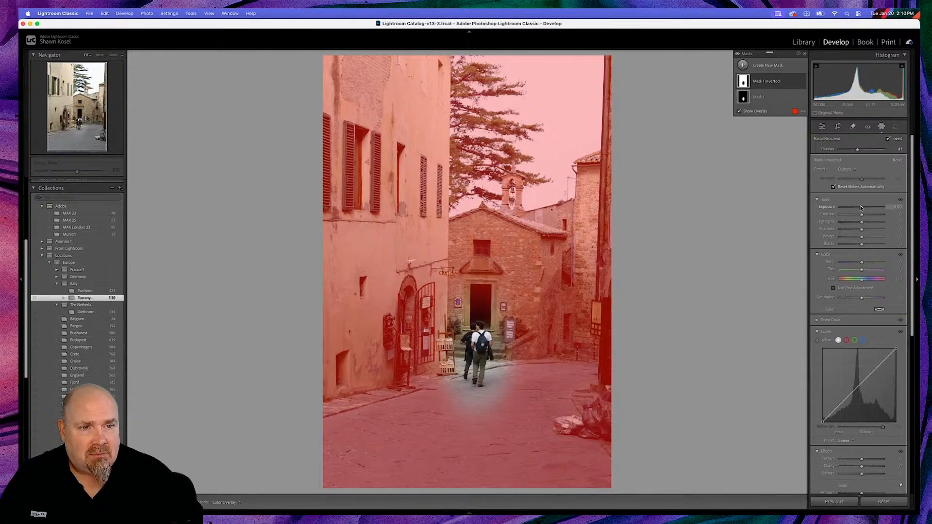
drag(862, 209, 858, 209)
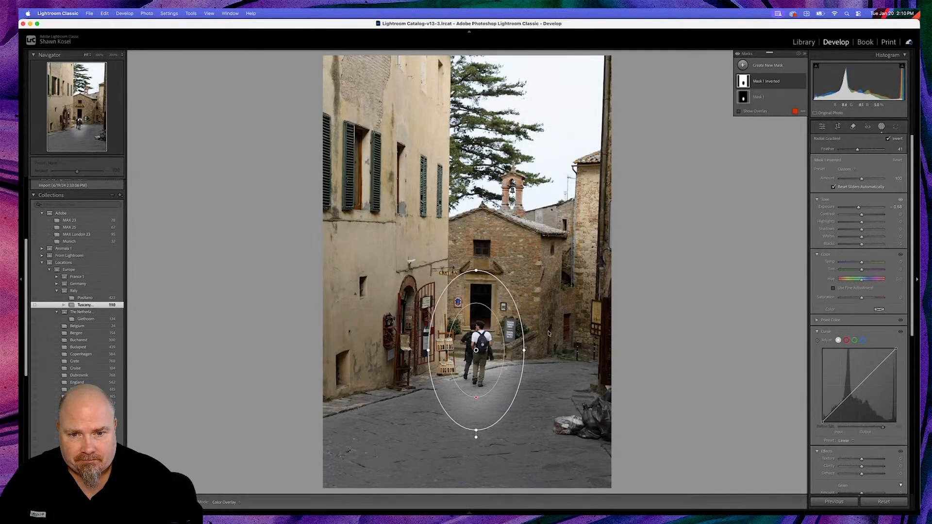
Enlarge the inverted mask's ellipse around the people and chapel, and set its Exposure to about -2.3 and Contrast to 42.
drag(524, 349, 539, 349)
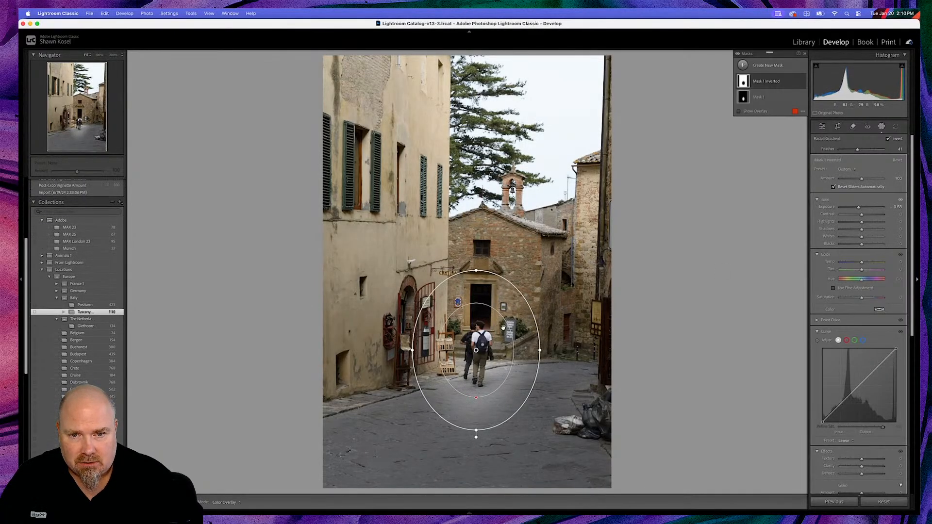
drag(476, 437, 476, 510)
drag(541, 350, 566, 350)
mouse_move(858, 207)
mouse_down()
mouse_move(870, 215)
mouse_move(850, 208)
mouse_up()
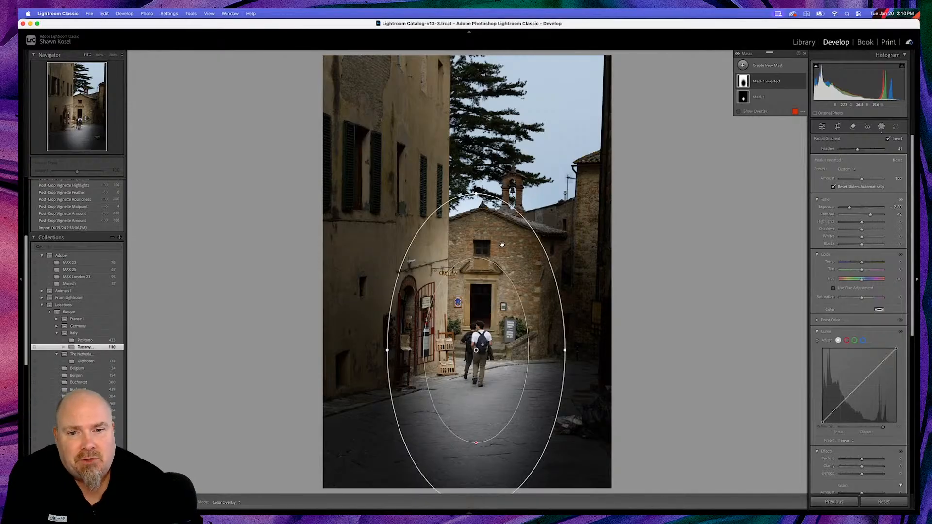
mouse_move(476, 349)
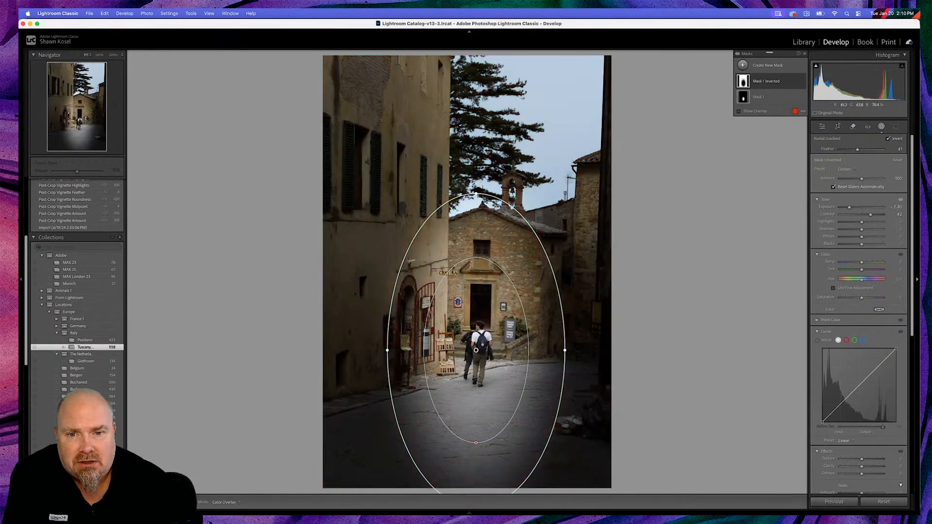
Tilt and stretch the original radial mask diagonally from the pavement toward the building right of the chapel.
click(759, 97)
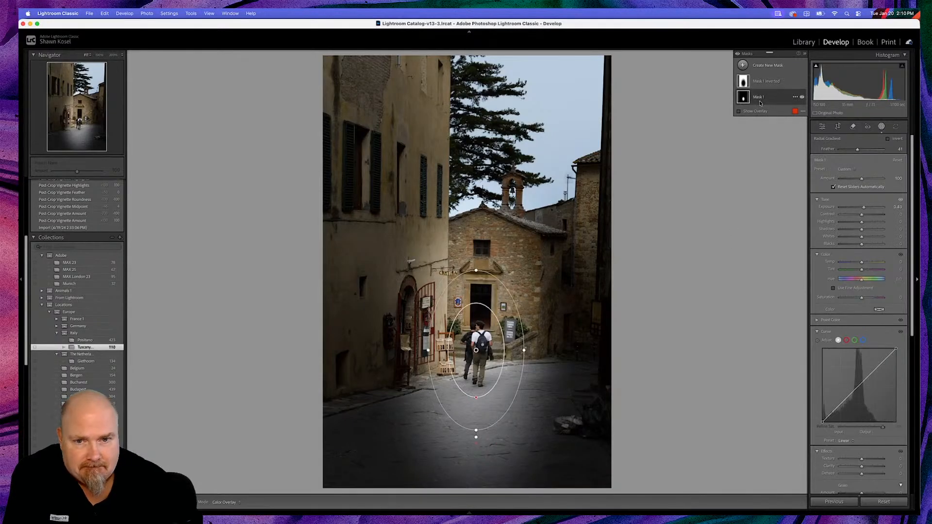
drag(476, 270, 628, 177)
click(477, 349)
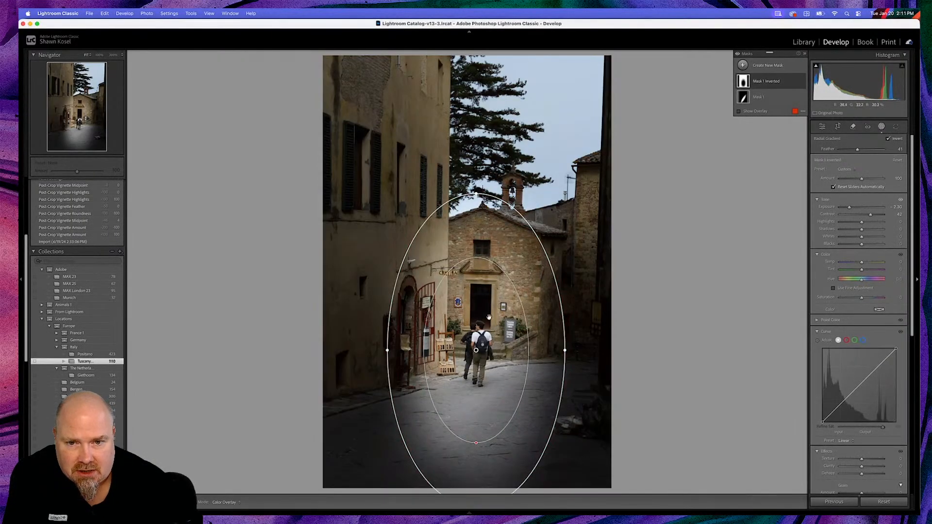
click(777, 95)
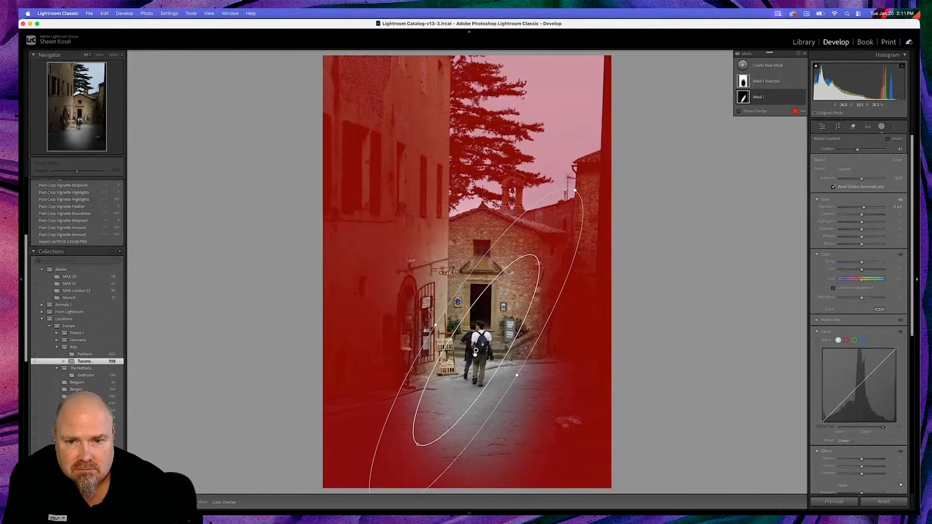
click(476, 351)
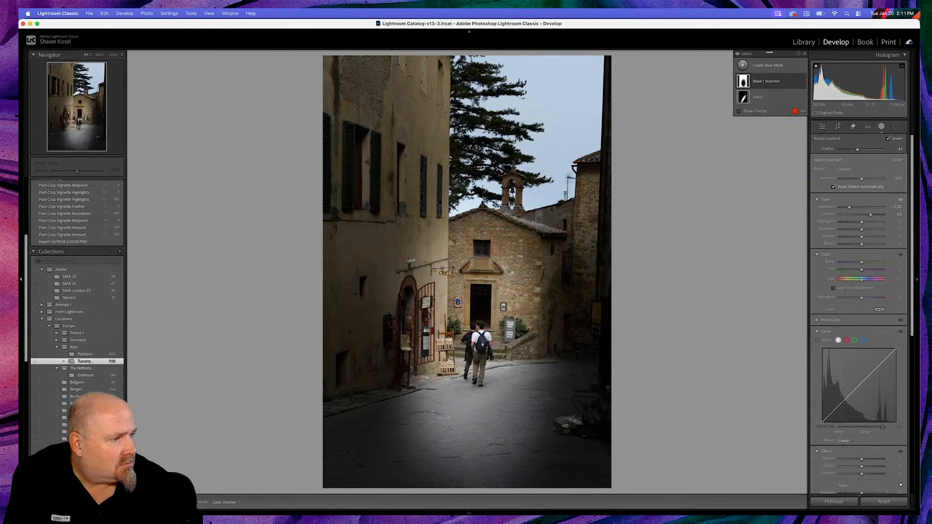
Reselect the original radial mask, lengthen it diagonally past the photo's edge and shift it up over the chapel front.
key(super+Tab)
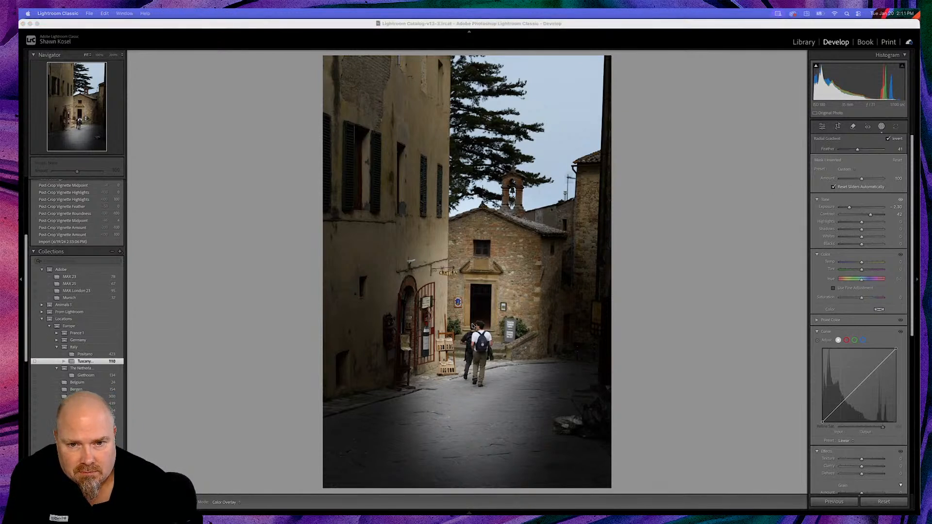
click(761, 95)
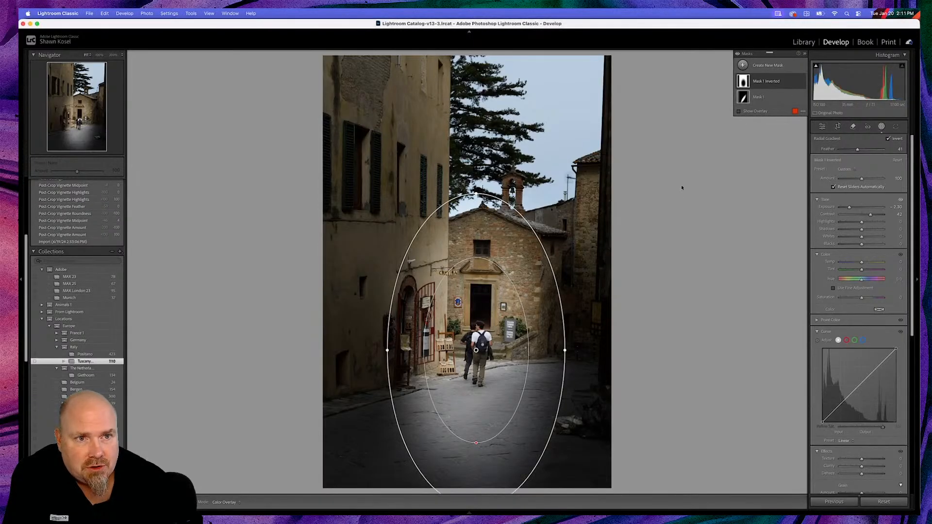
click(790, 97)
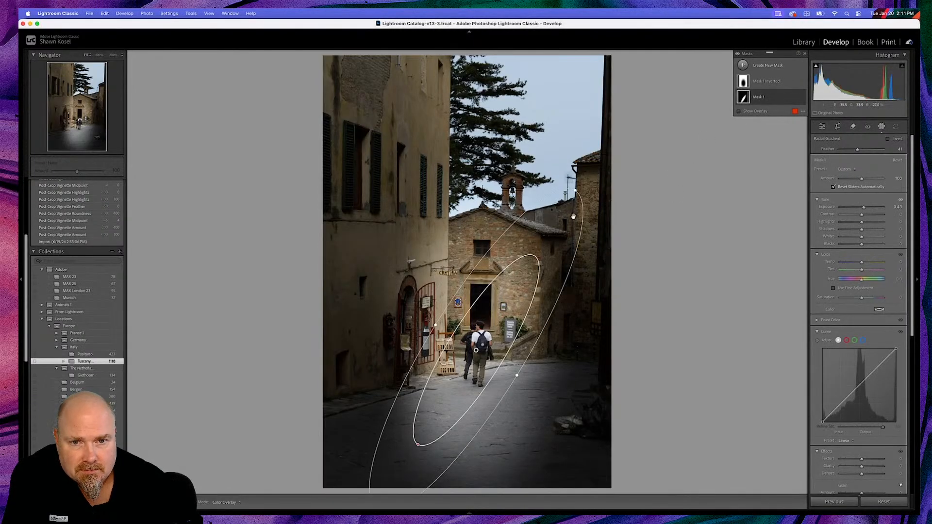
drag(576, 191, 672, 106)
drag(555, 216, 602, 146)
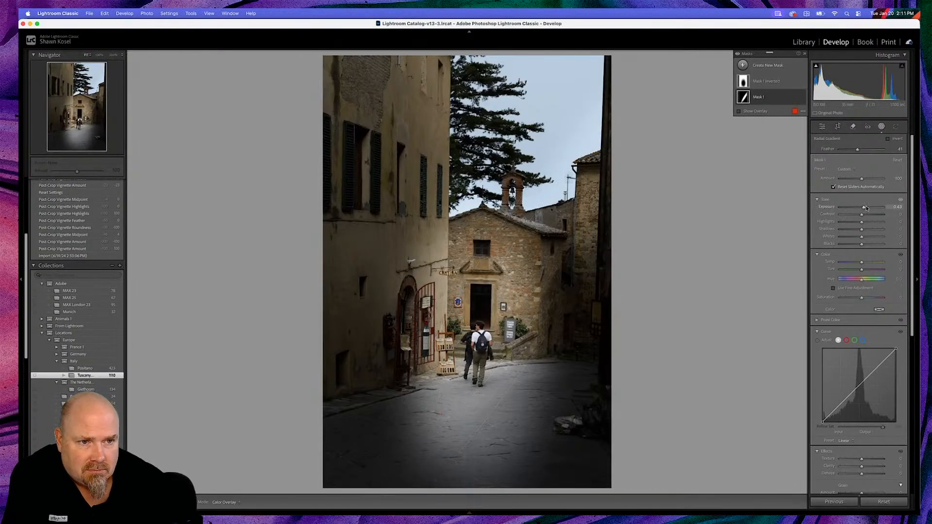
Raise the diagonal light-beam mask's Exposure to 1.83 and soften its edge with Feather 45.
drag(864, 209, 870, 209)
mouse_move(527, 280)
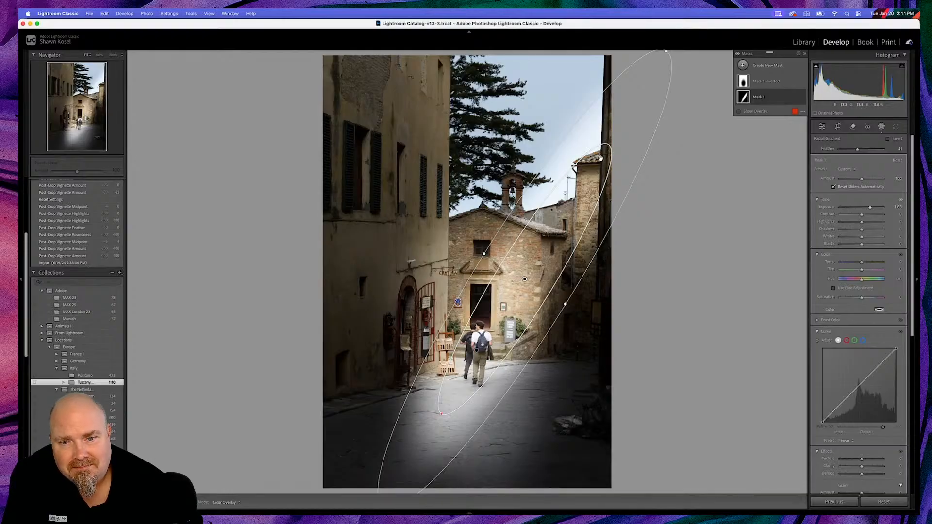
drag(438, 420, 459, 407)
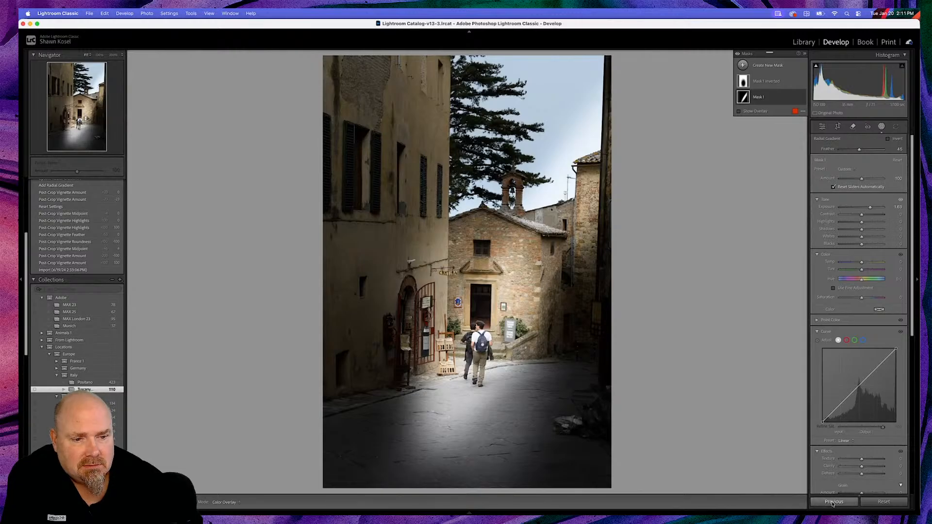
Leave masking and reset all edits on the street photo.
click(881, 126)
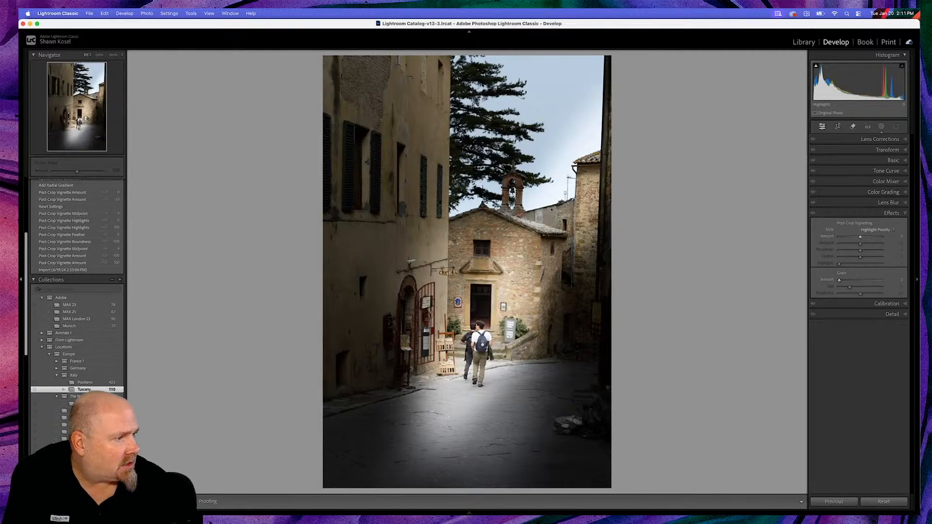
key(super+shift+c)
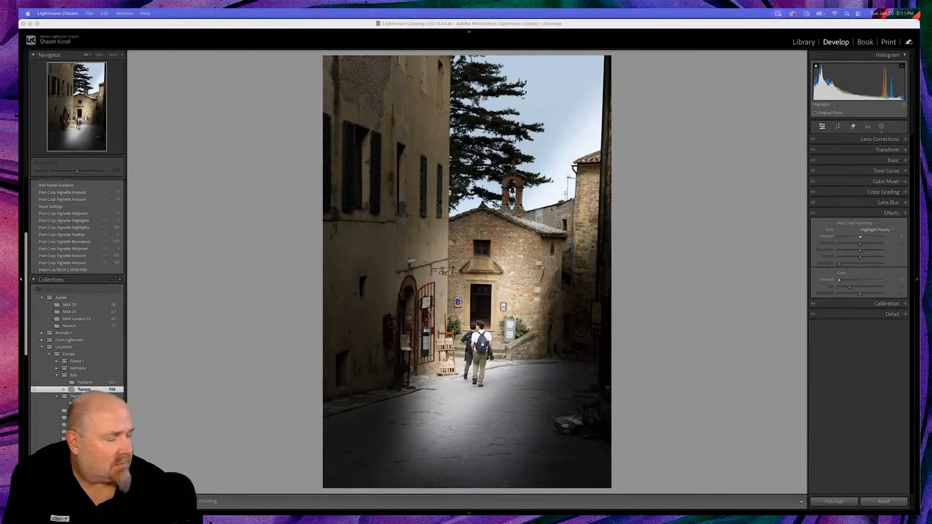
click(769, 361)
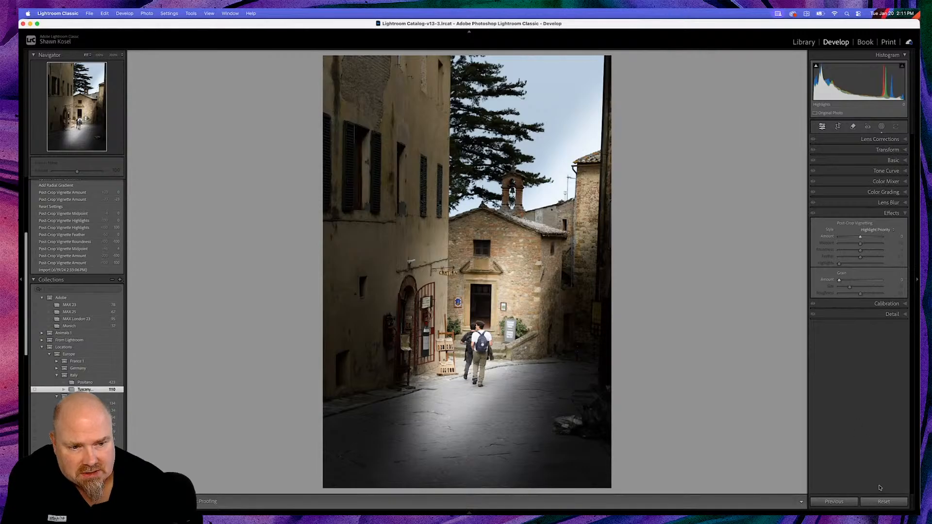
click(883, 503)
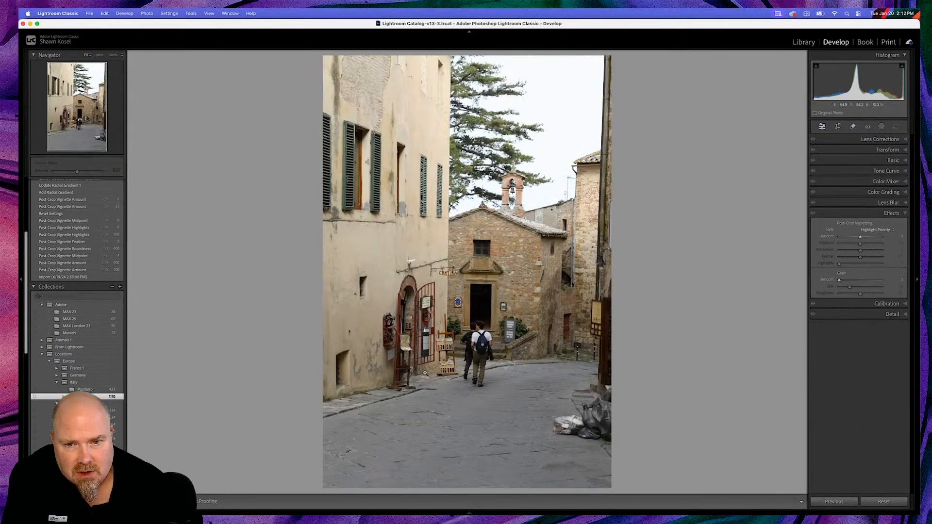
View the two people at 100% and set the Grain effect's Amount, Size and Roughness to 100.
click(460, 382)
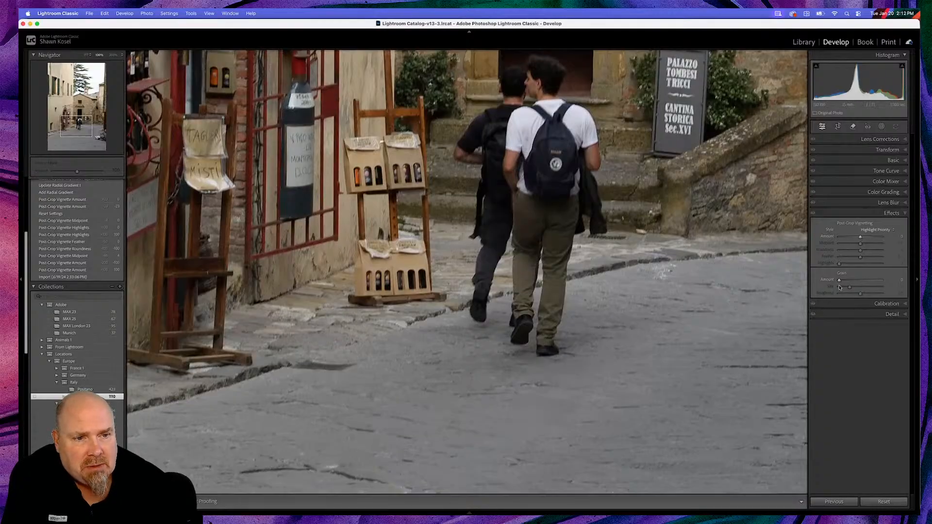
drag(839, 283, 898, 280)
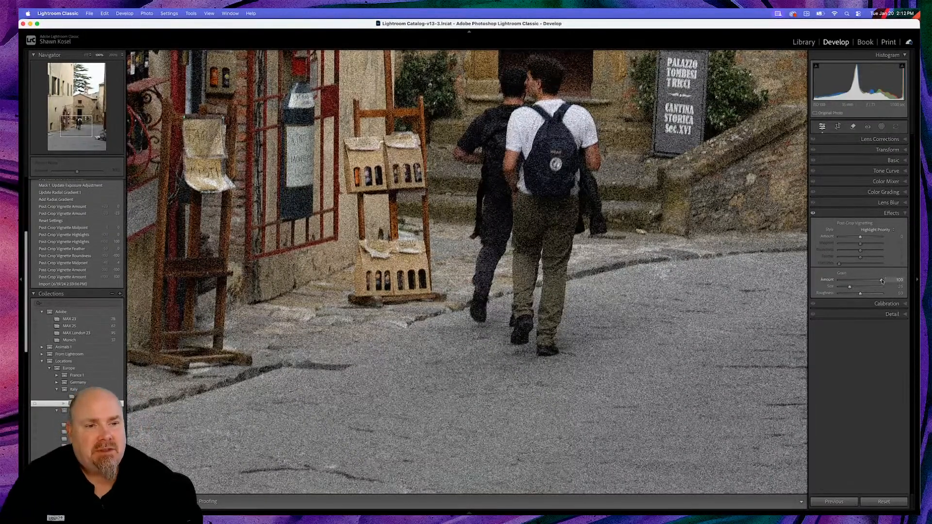
drag(850, 288, 885, 288)
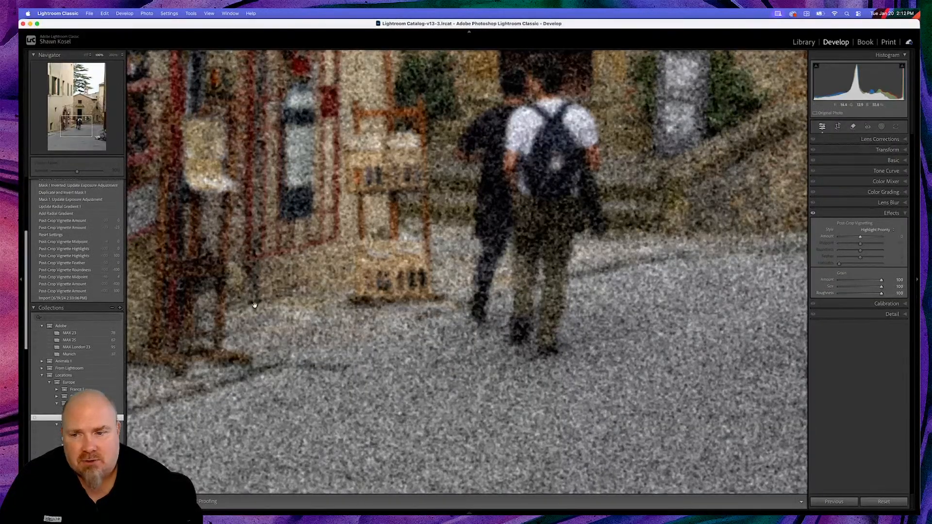
Compare the maximum grain at full view and 100%, and lower it to Amount 11, Roughness 0 and a near-minimum Size.
click(485, 303)
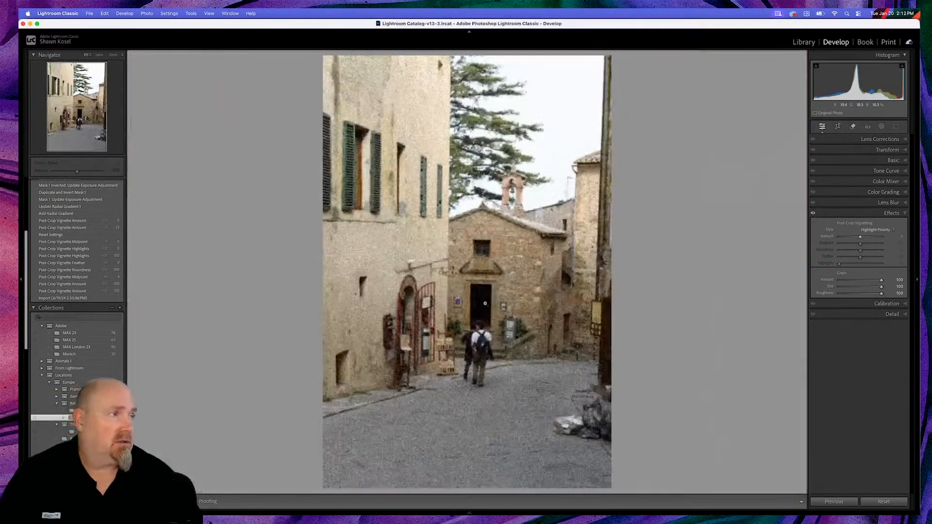
click(485, 304)
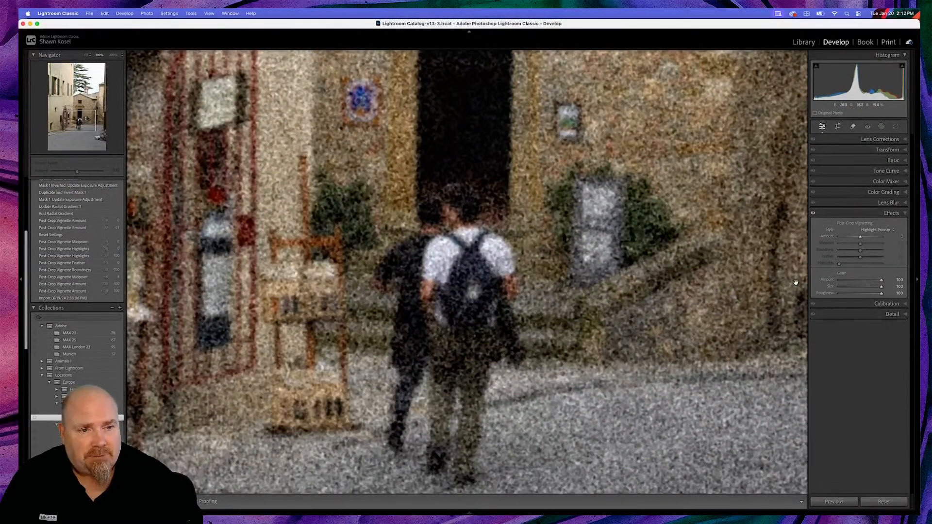
drag(881, 281, 838, 296)
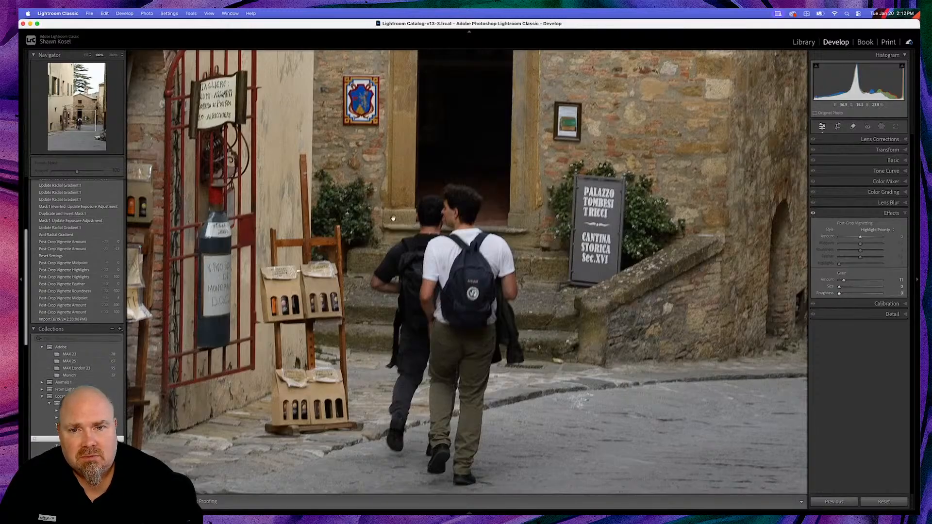
click(459, 237)
click(507, 346)
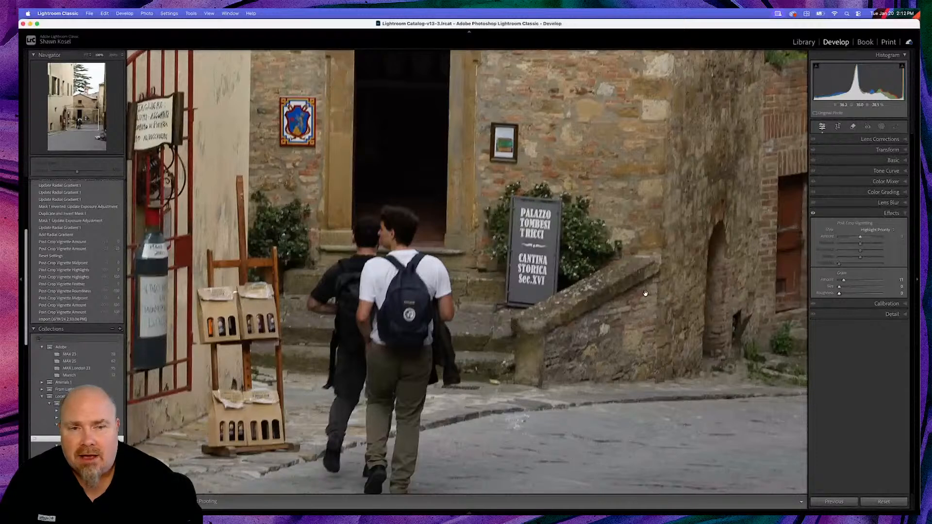
click(840, 287)
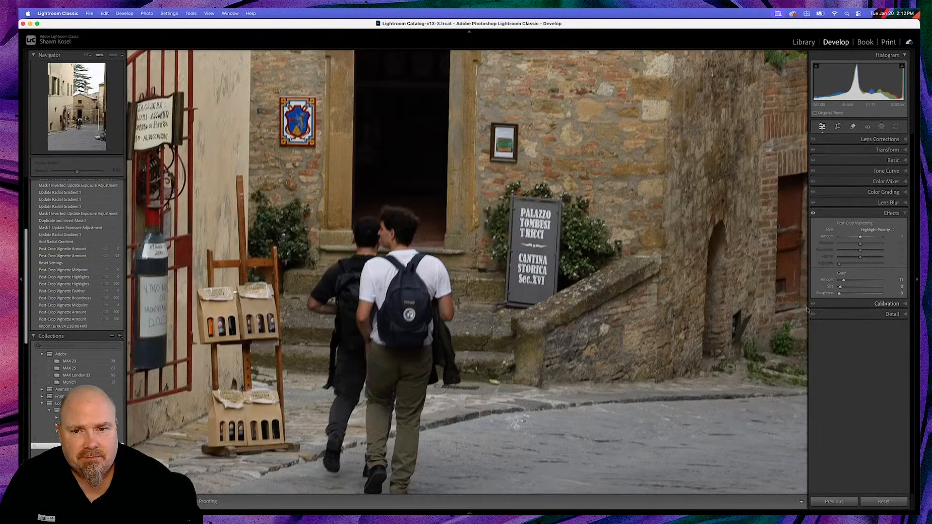
click(375, 377)
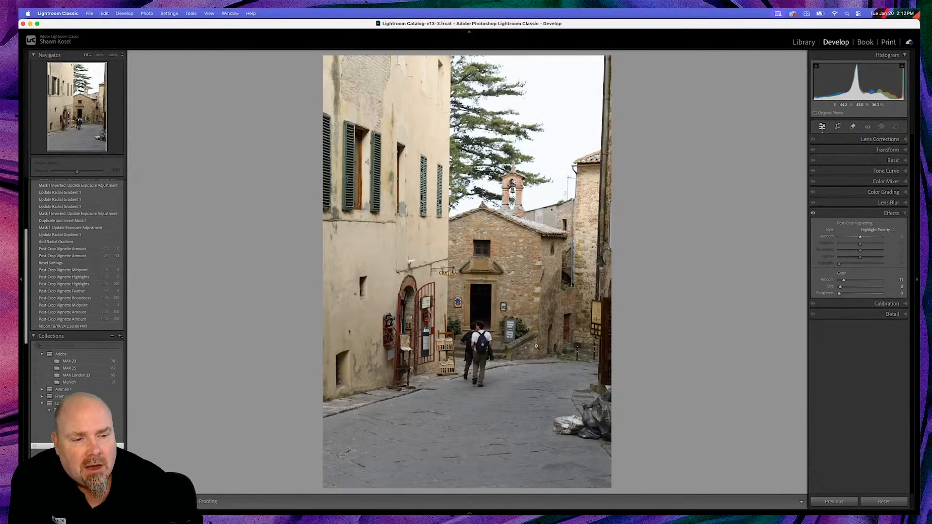
Reset all edits on the street photo and open the landscape photo of the ivy-covered doorway in Develop.
click(881, 502)
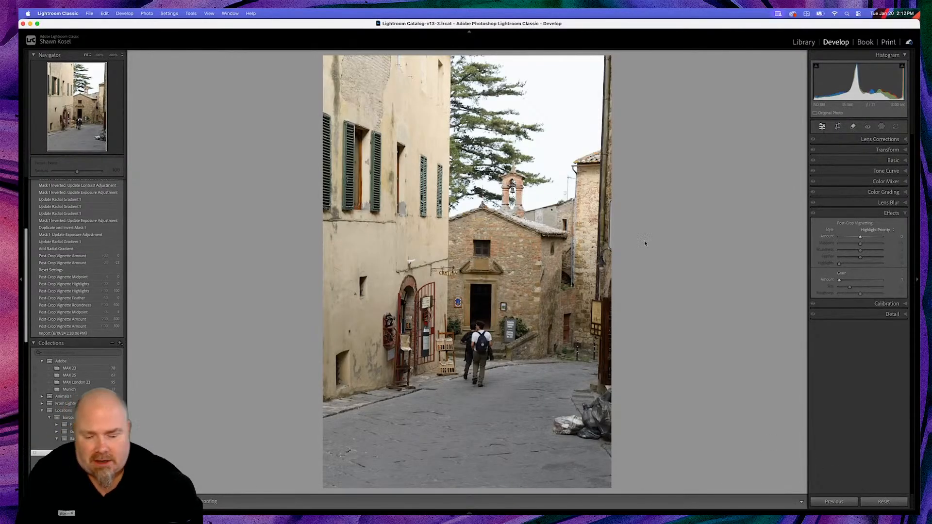
key(g)
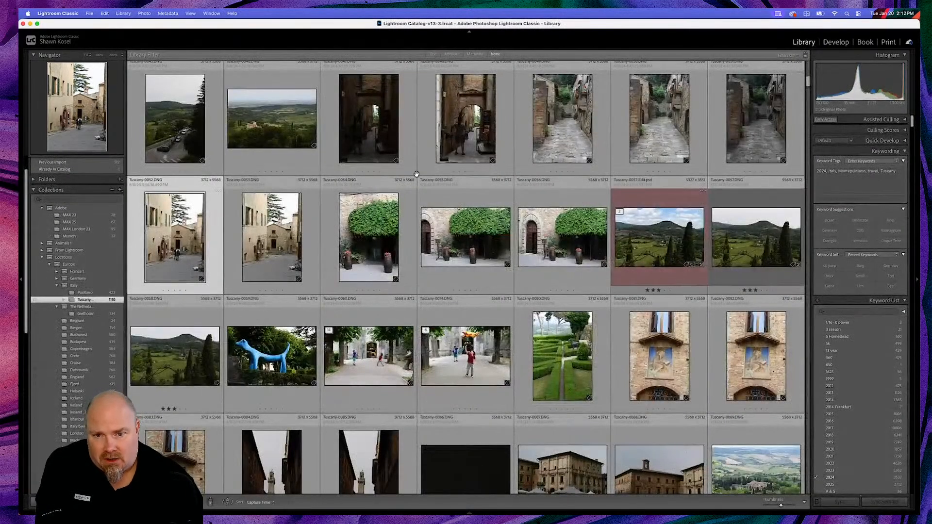
double_click(495, 246)
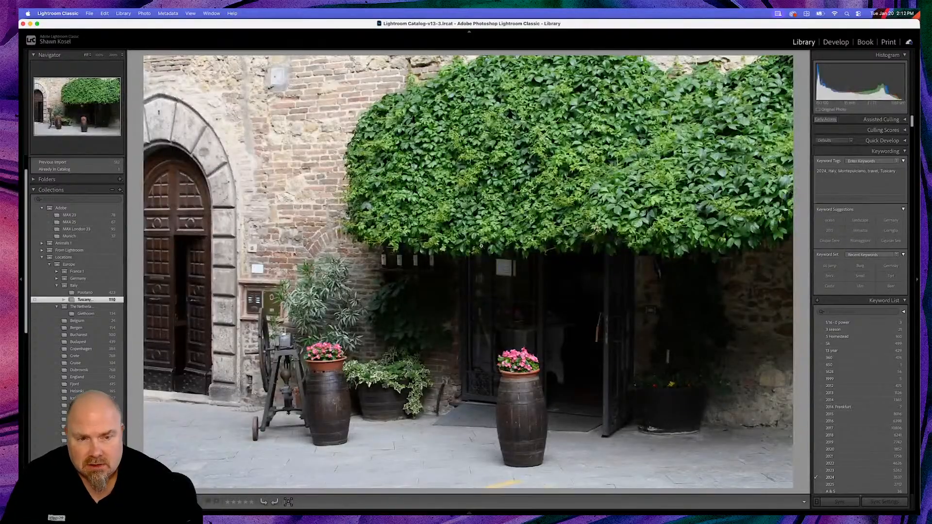
key(d)
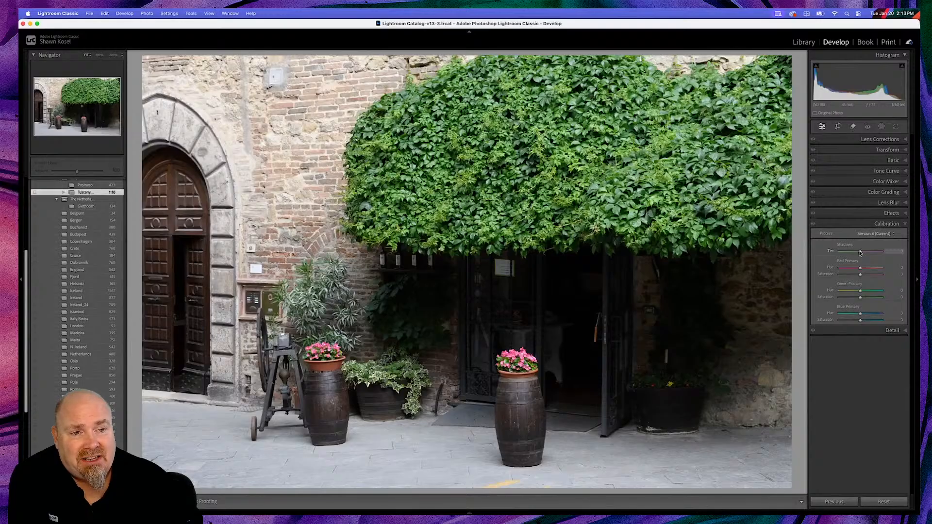
Try the Calibration Shadows Tint and a Red Primary Hue of -100 on the potted flowers, restoring both to default.
drag(860, 253, 895, 258)
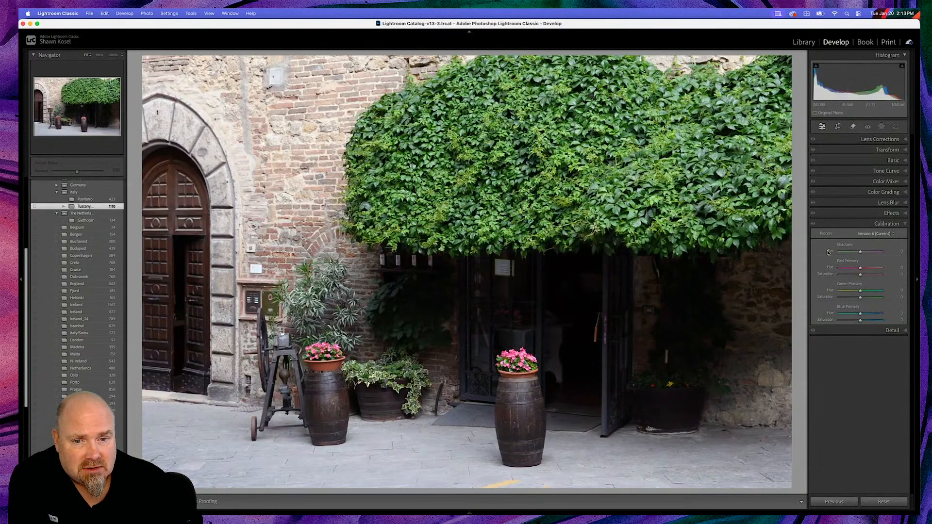
drag(861, 271, 839, 268)
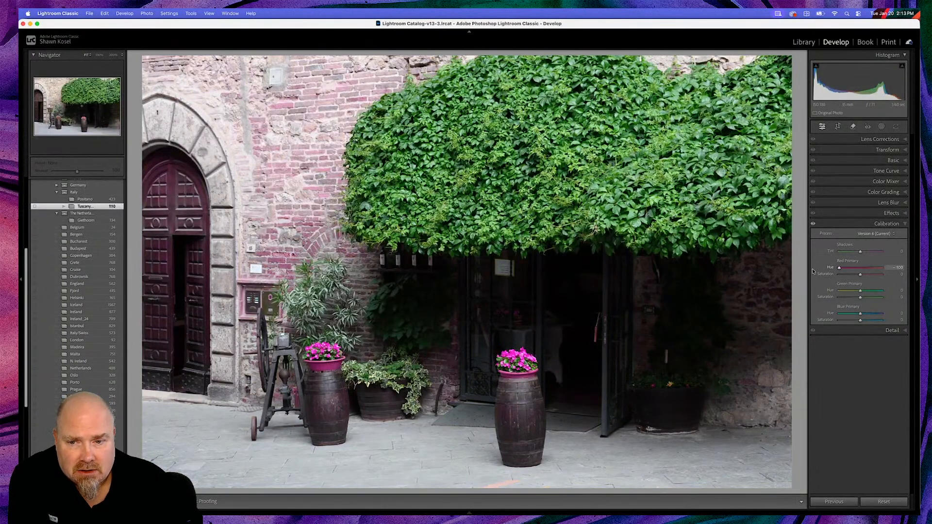
click(533, 360)
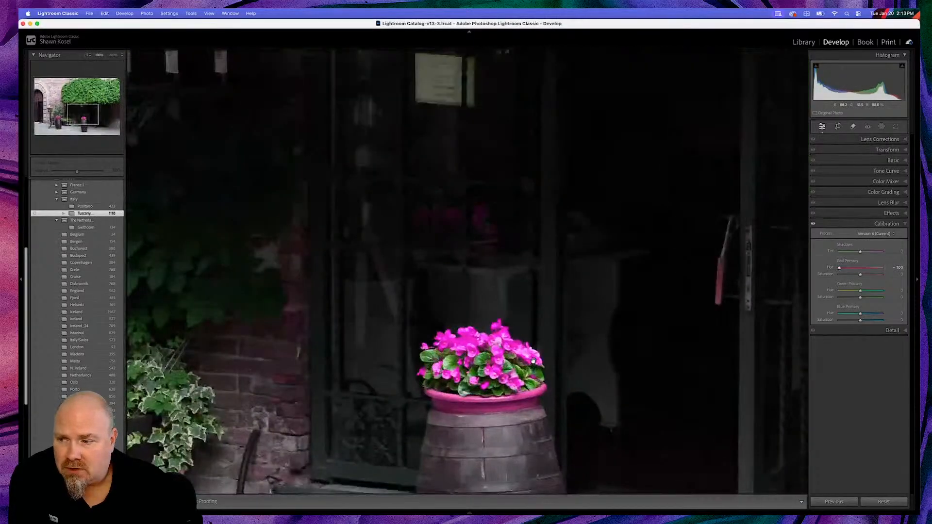
mouse_move(840, 268)
mouse_down()
mouse_move(882, 269)
mouse_move(839, 270)
mouse_up()
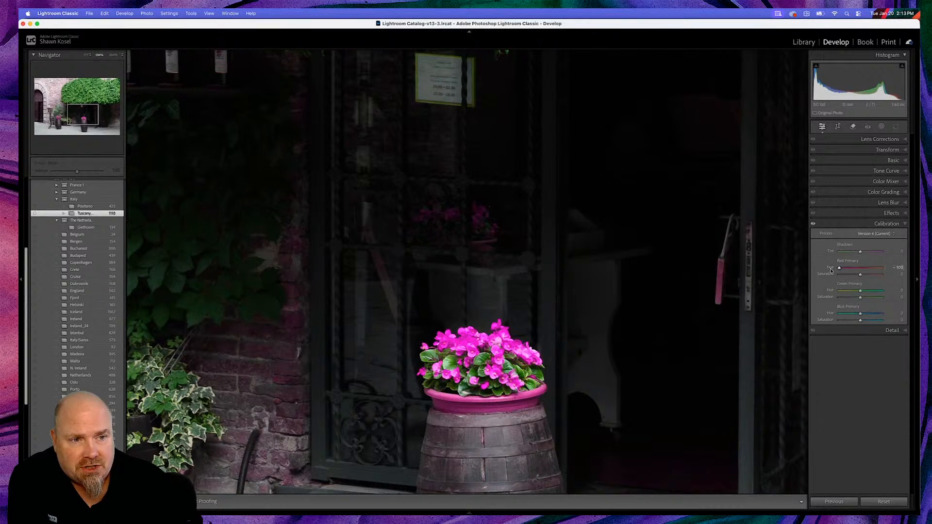
double_click(830, 268)
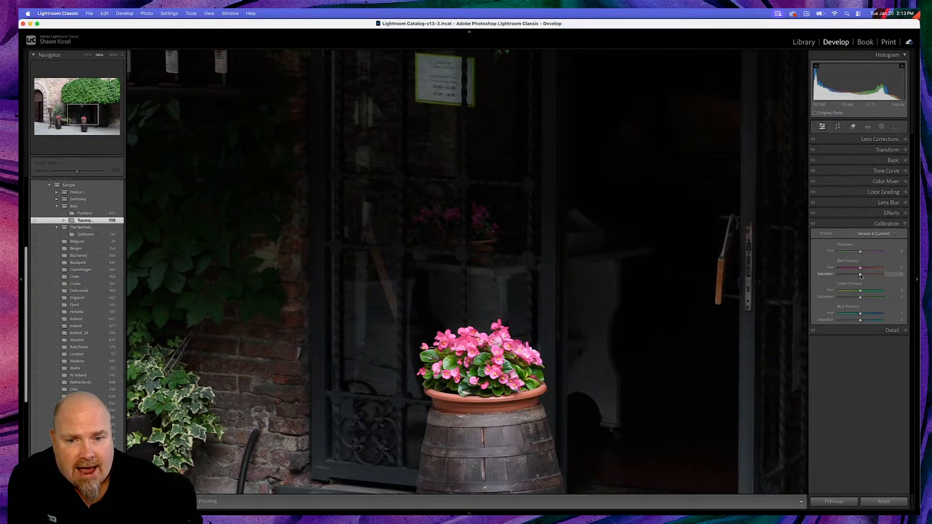
Try Red Primary Saturation at +100 on the pink flowers and restore it to default.
drag(860, 276, 882, 275)
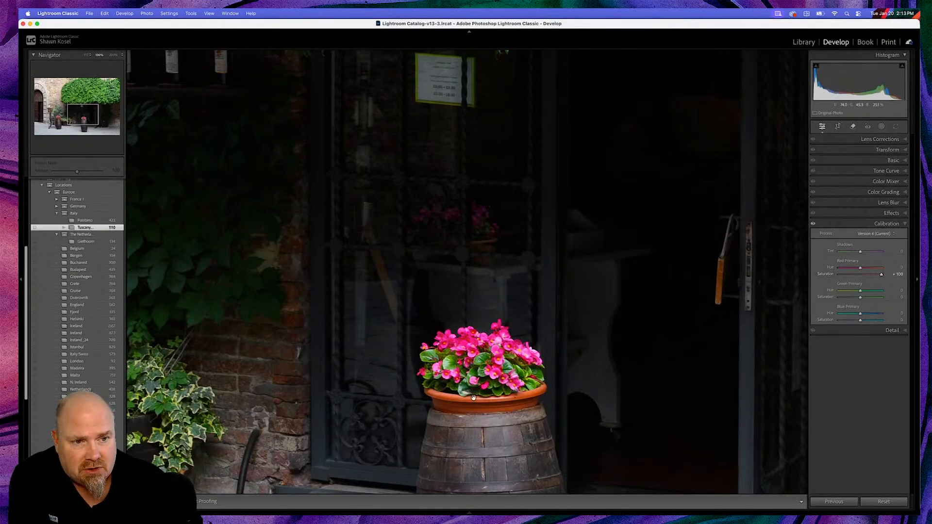
double_click(825, 275)
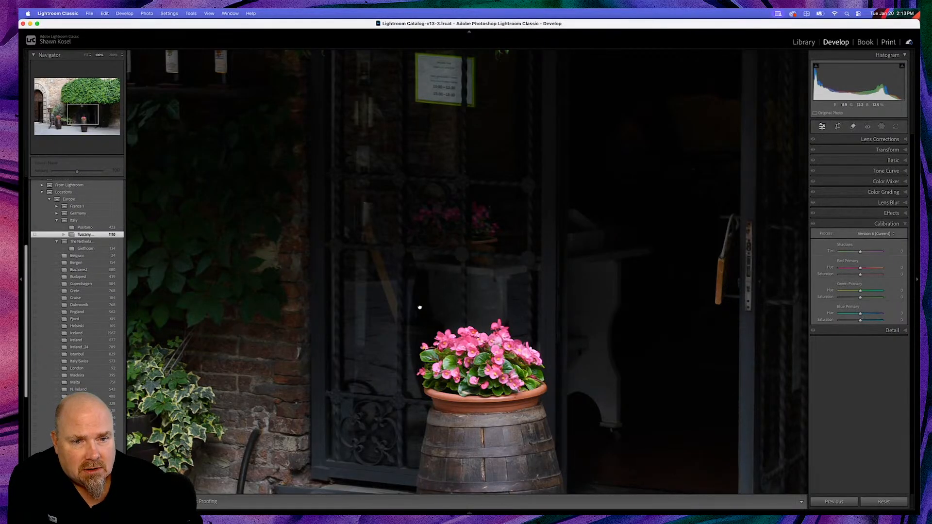
click(418, 308)
Try Green Primary Hue at -100 with Saturation at +100 and below zero, and restore both to default.
drag(862, 292, 914, 294)
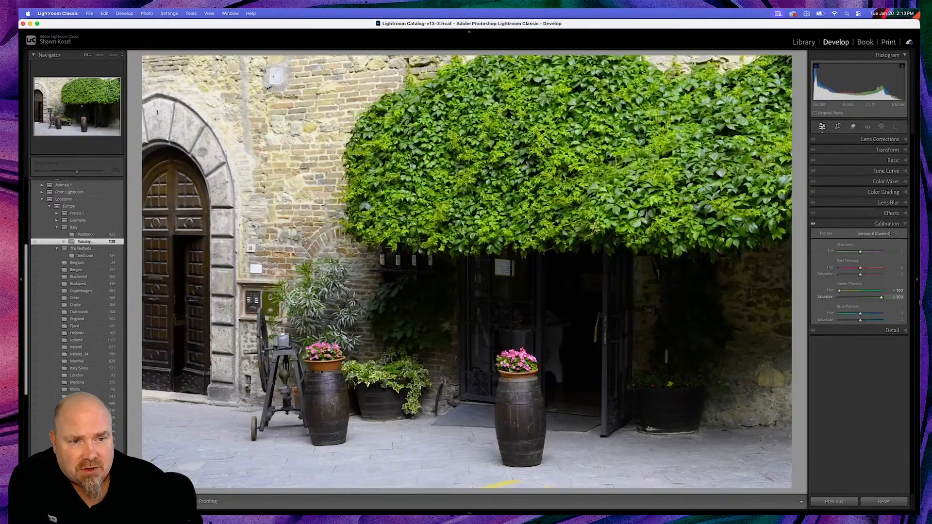
drag(882, 297, 854, 298)
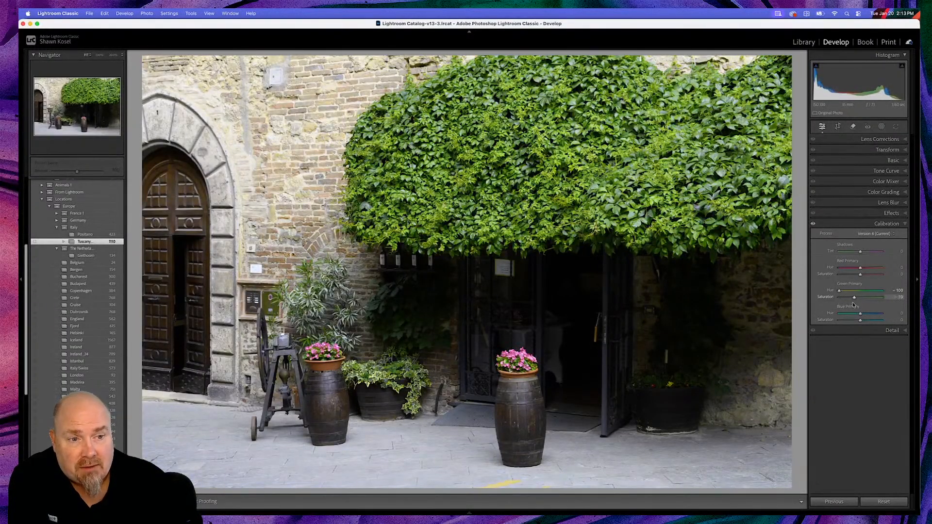
double_click(830, 291)
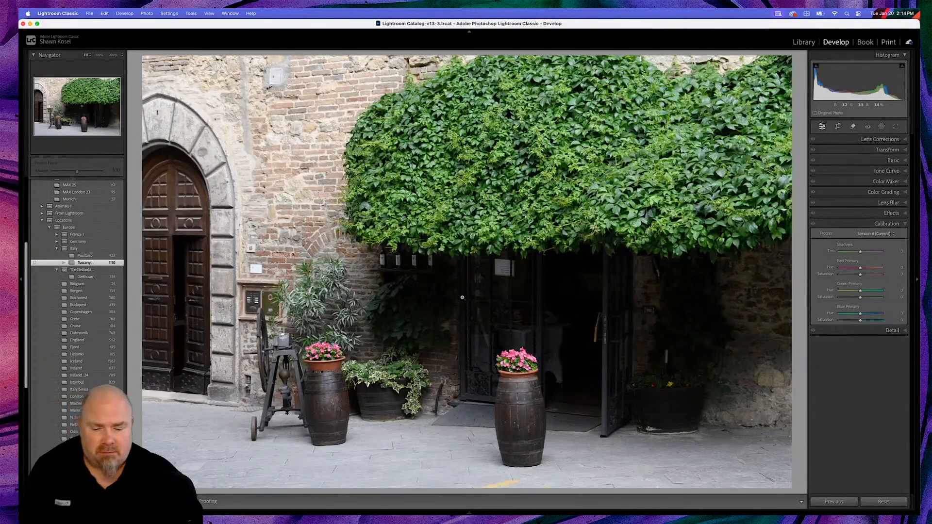
Open the rightmost photo of the brick wall with the blue-background fresco in Develop.
key(g)
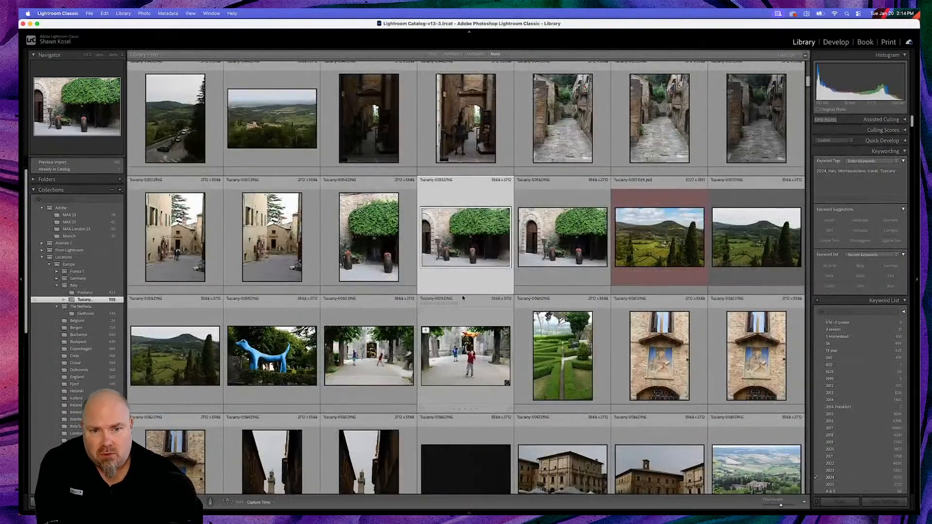
double_click(761, 361)
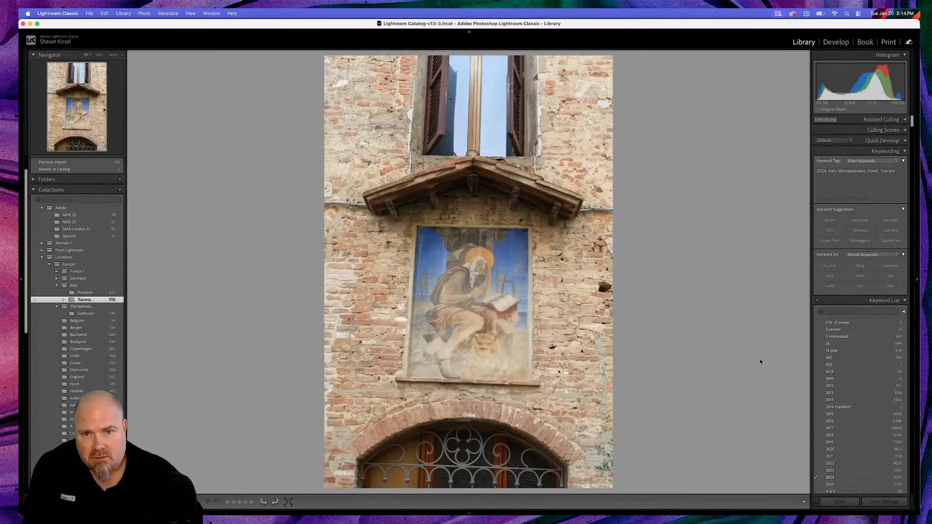
key(d)
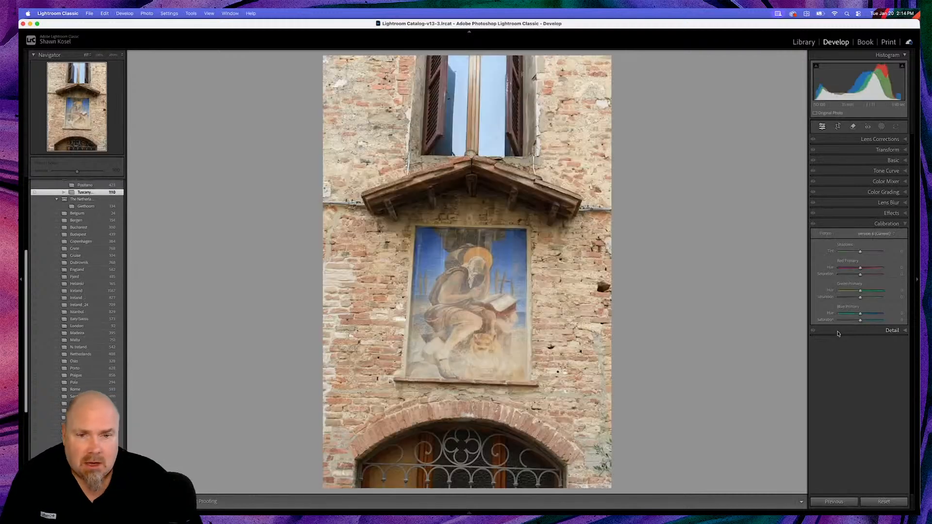
Try Blue Primary Hue at +100 and Saturation at -62 on the fresco photo, and restore both to default.
drag(861, 316, 826, 316)
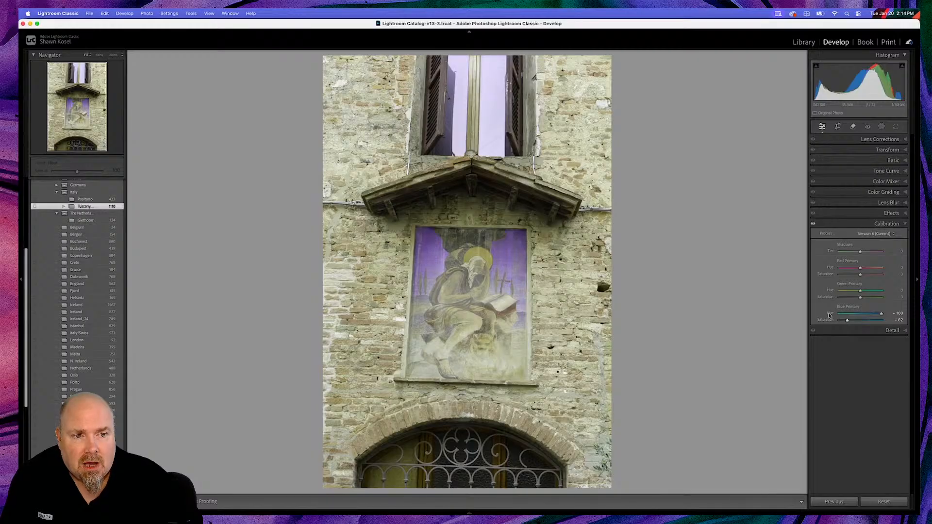
double_click(829, 314)
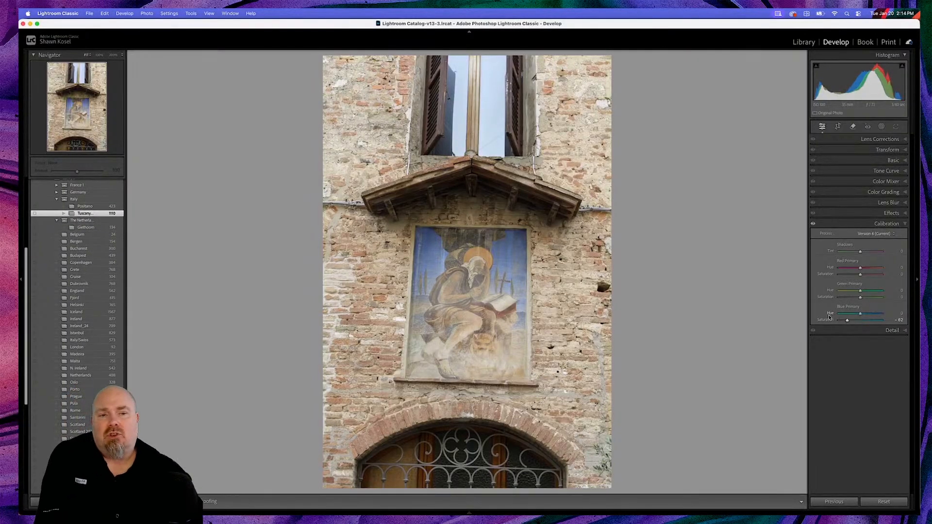
double_click(831, 320)
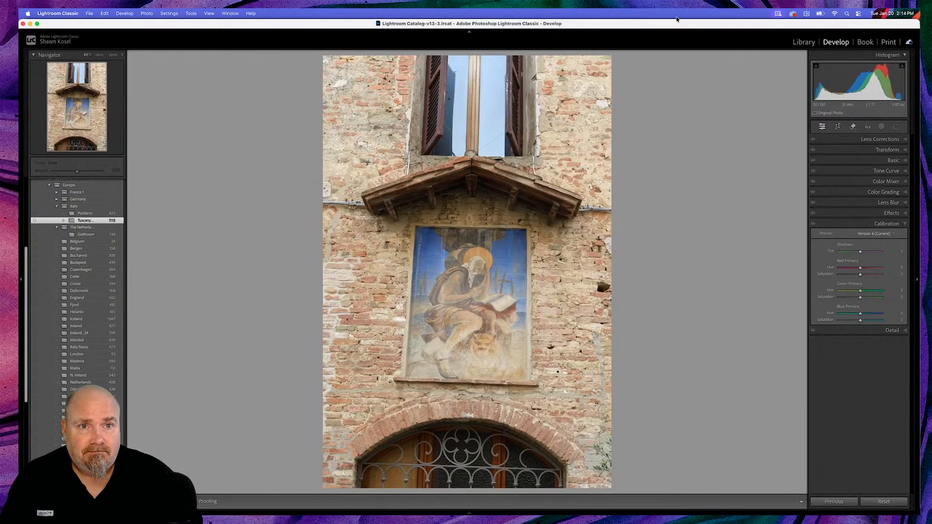
Look through the Tuscany collection's thumbnails for another example photo.
key(g)
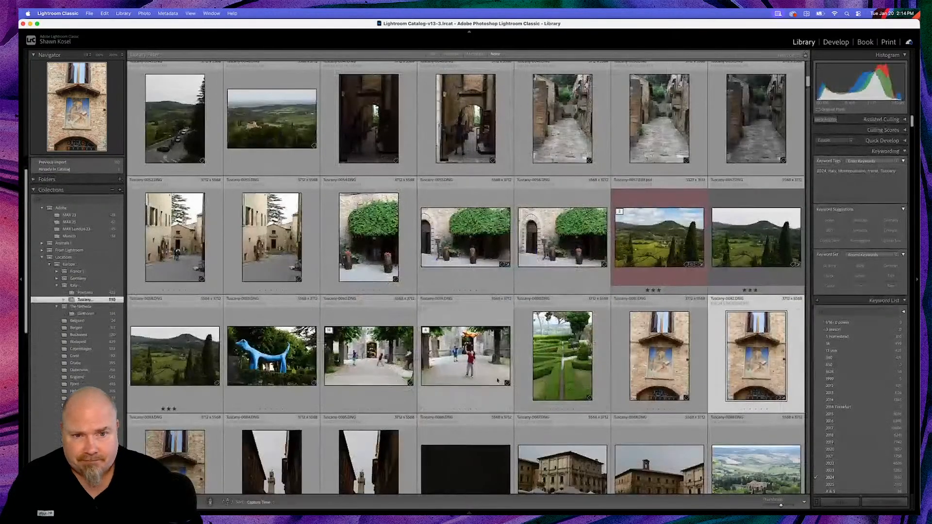
scroll(452, 369, up, 5)
scroll(452, 369, up, 2)
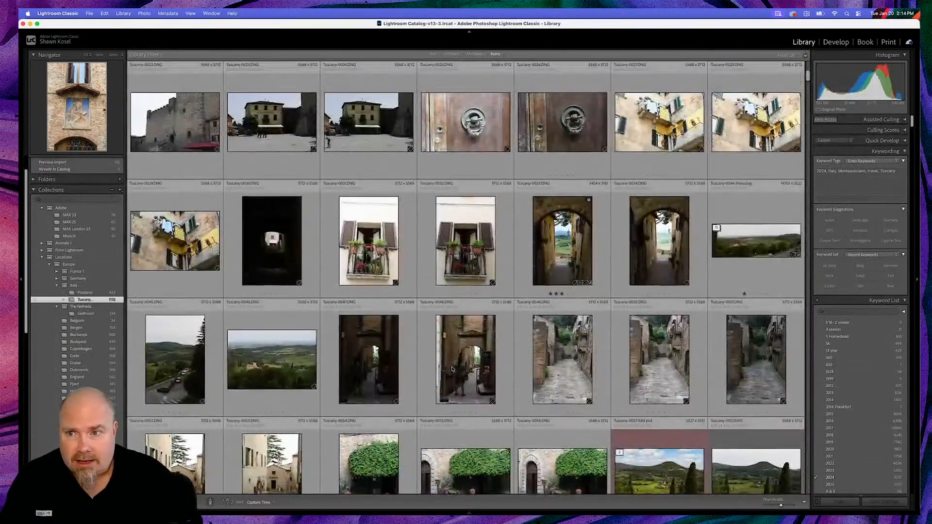
scroll(452, 369, up, 8)
scroll(452, 369, down, 20)
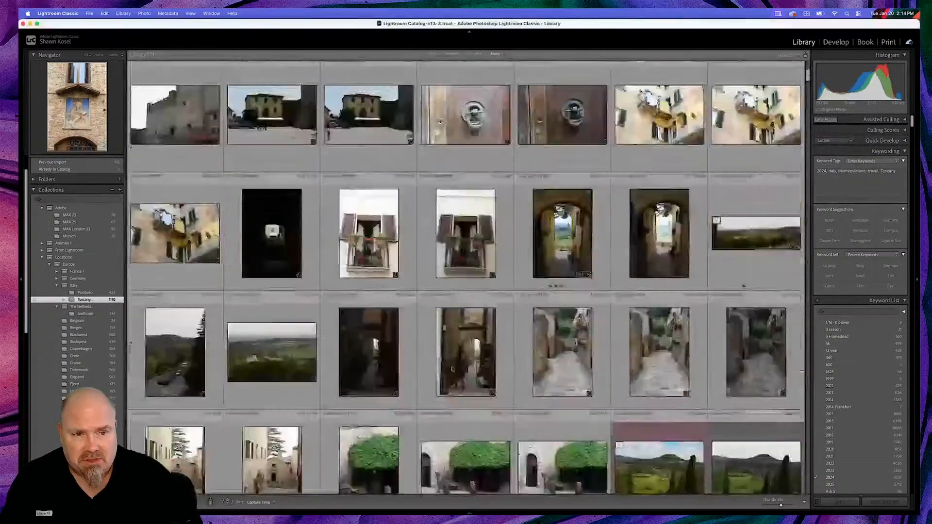
scroll(452, 368, down, 15)
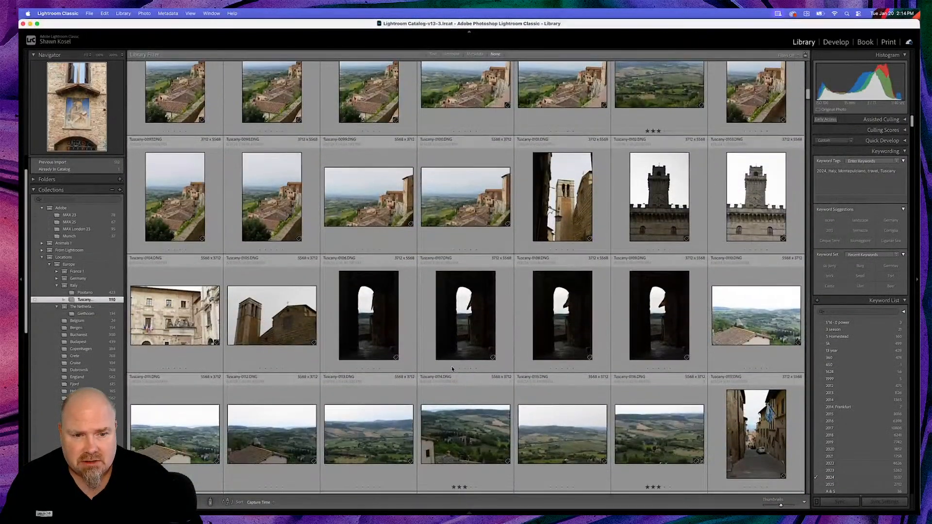
scroll(452, 369, down, 3)
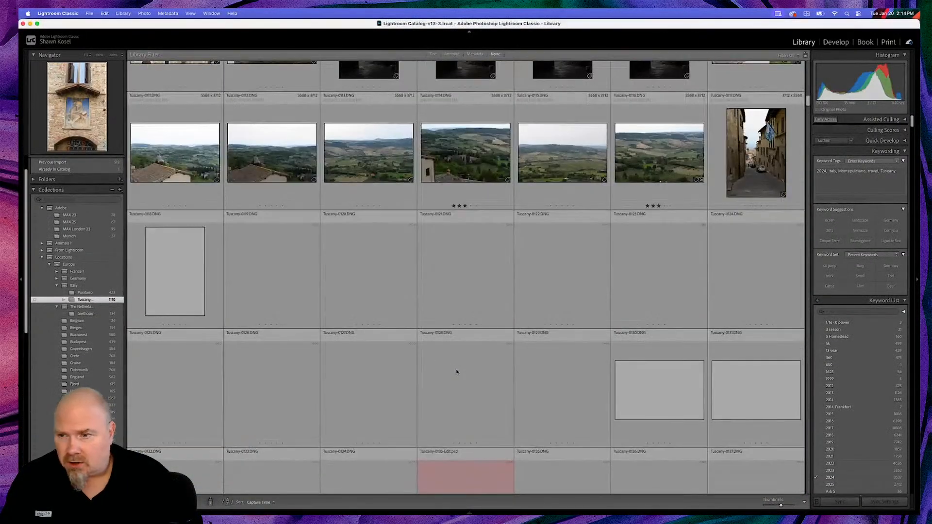
Find the vertical night photo of hanging string lights, positano-0199.DNG, in the Positano collection and open it on its own.
click(82, 293)
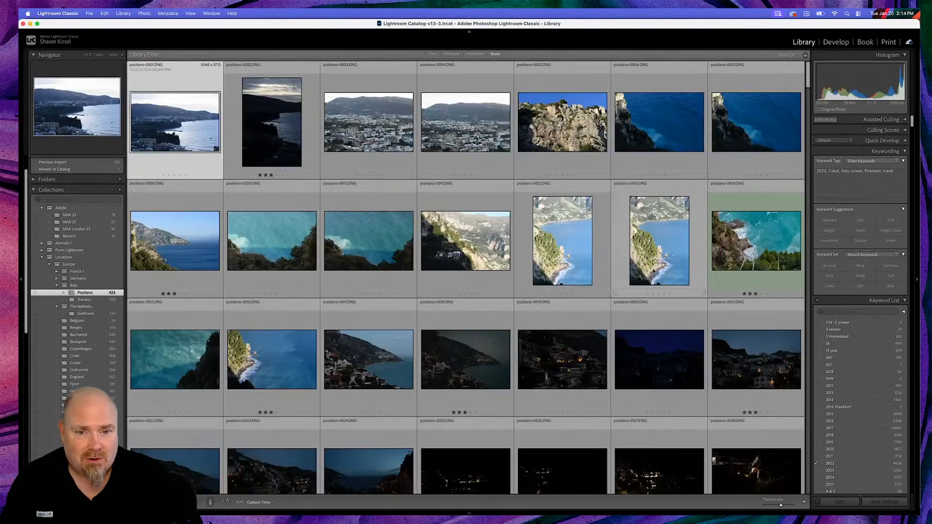
scroll(583, 288, down, 5)
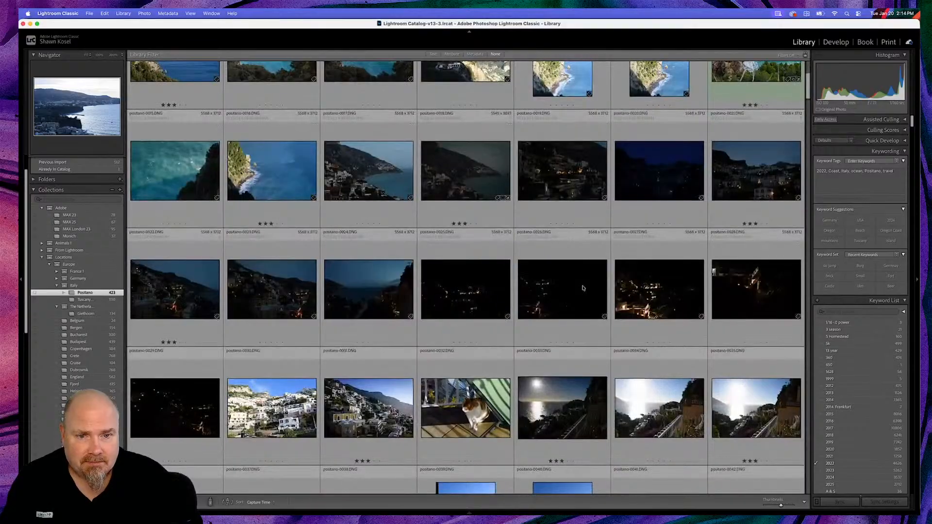
scroll(583, 289, down, 12)
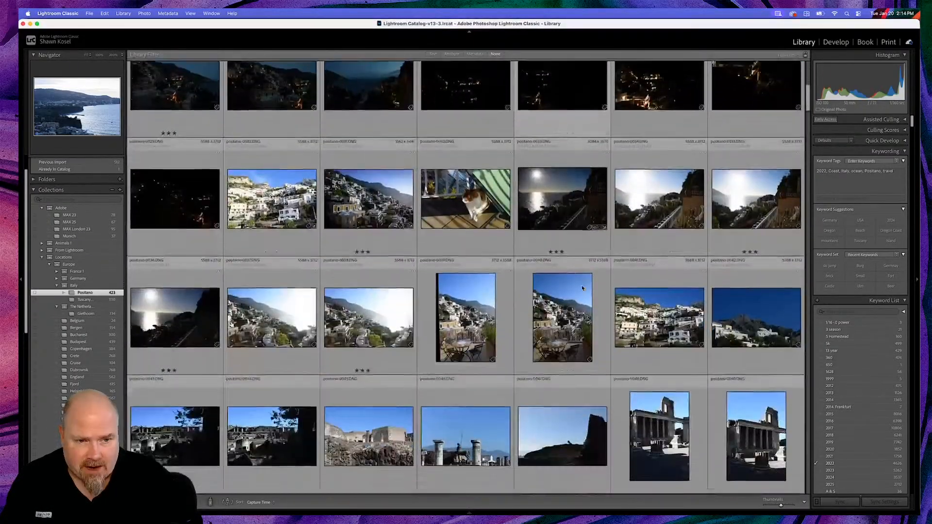
scroll(583, 288, down, 12)
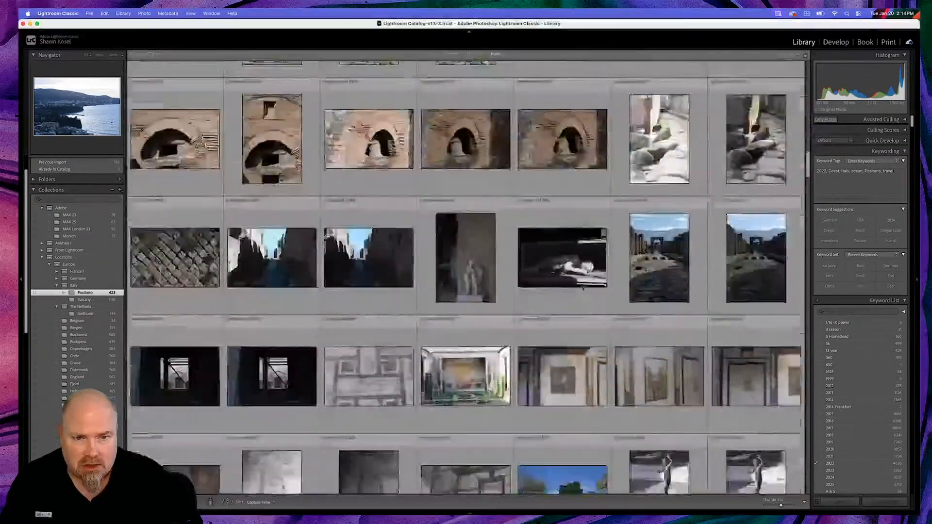
scroll(583, 288, down, 12)
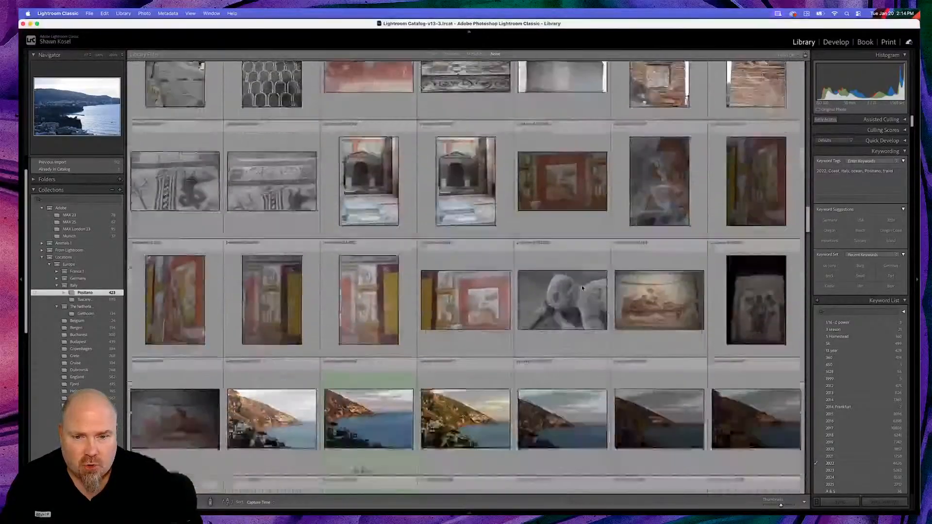
scroll(582, 289, down, 6)
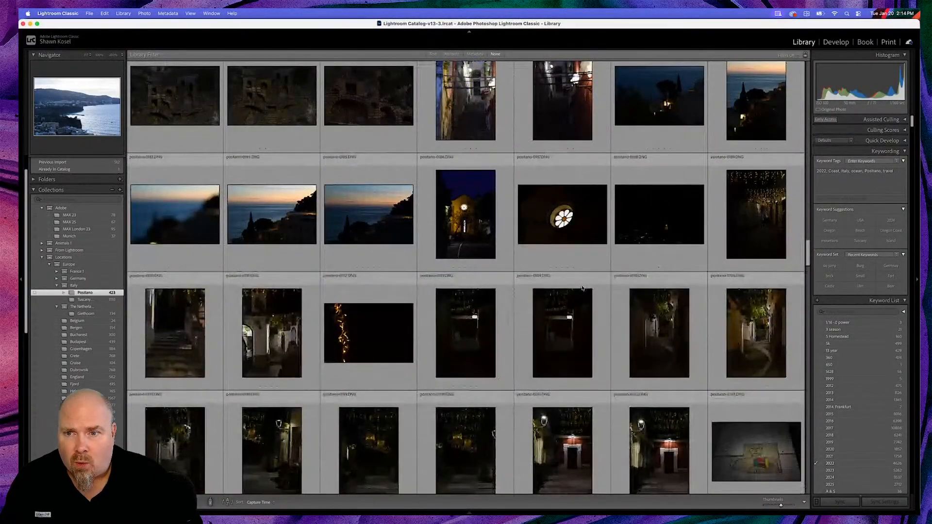
scroll(582, 288, down, 3)
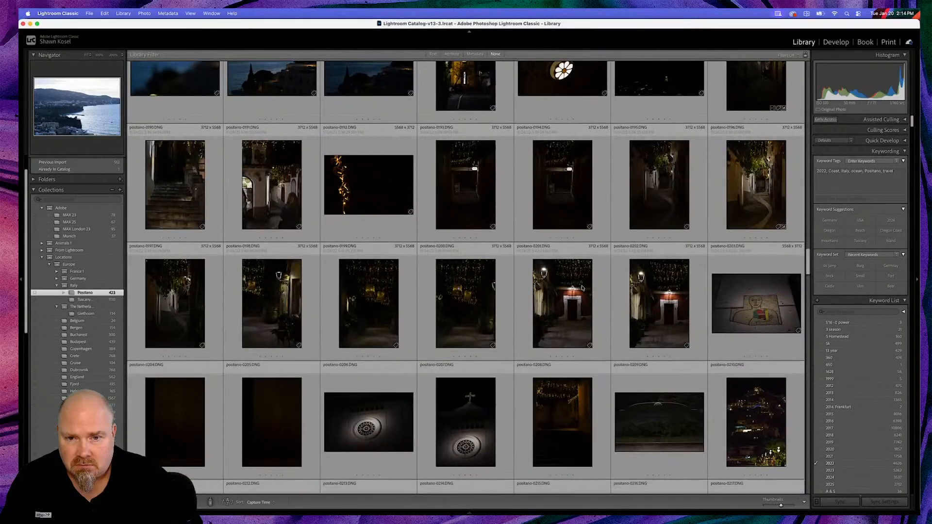
double_click(389, 307)
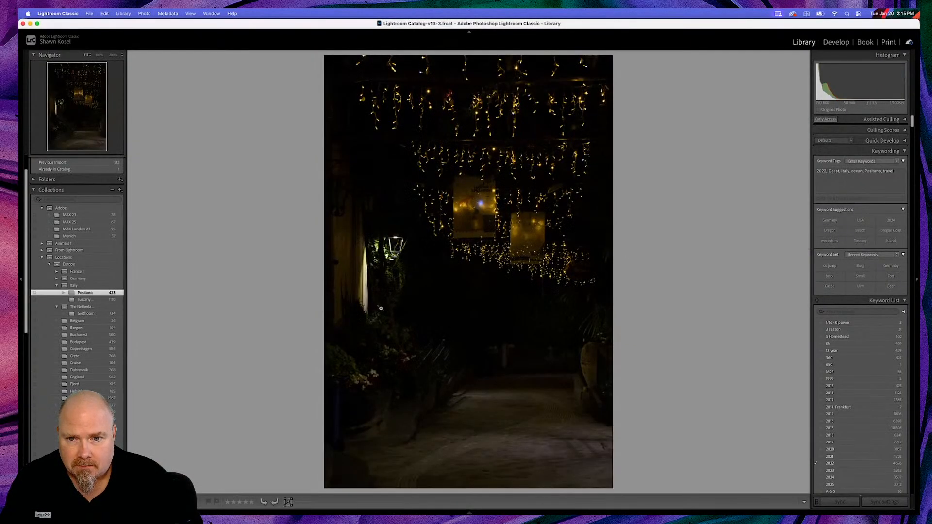
Check the night photo's capture info overlay and examine the string lights and posters at full size.
key(i)
key(i)
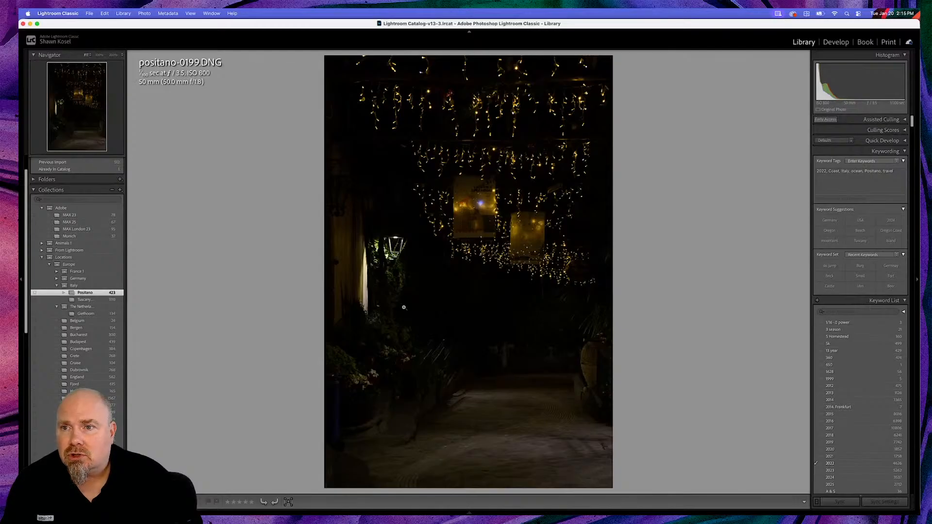
key(i)
click(461, 233)
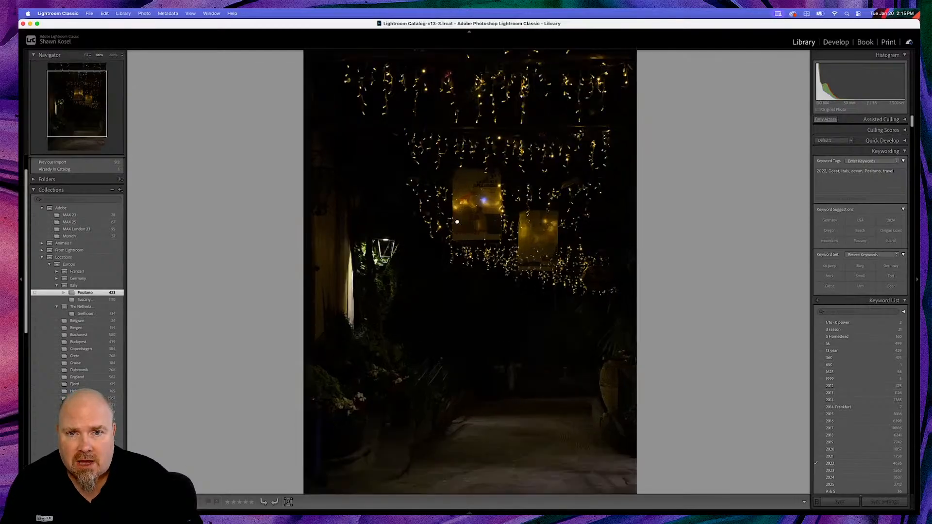
key(i)
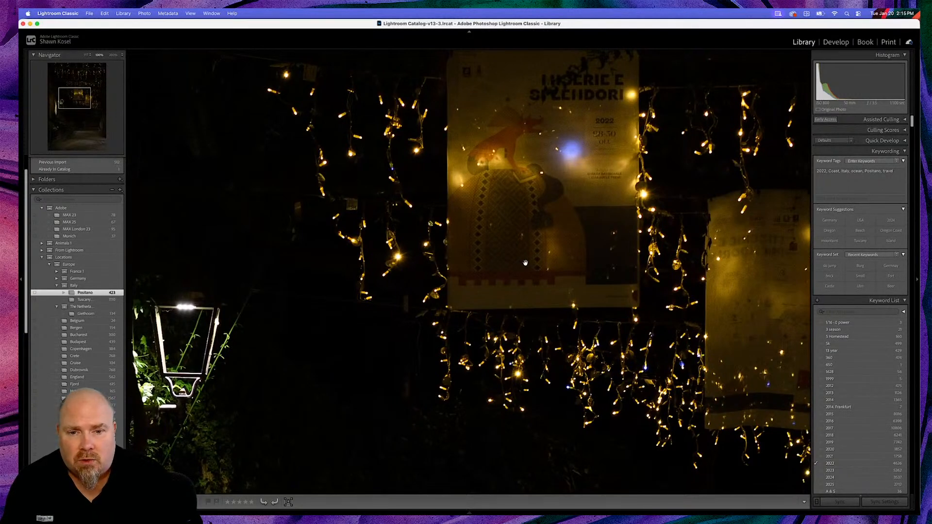
click(526, 262)
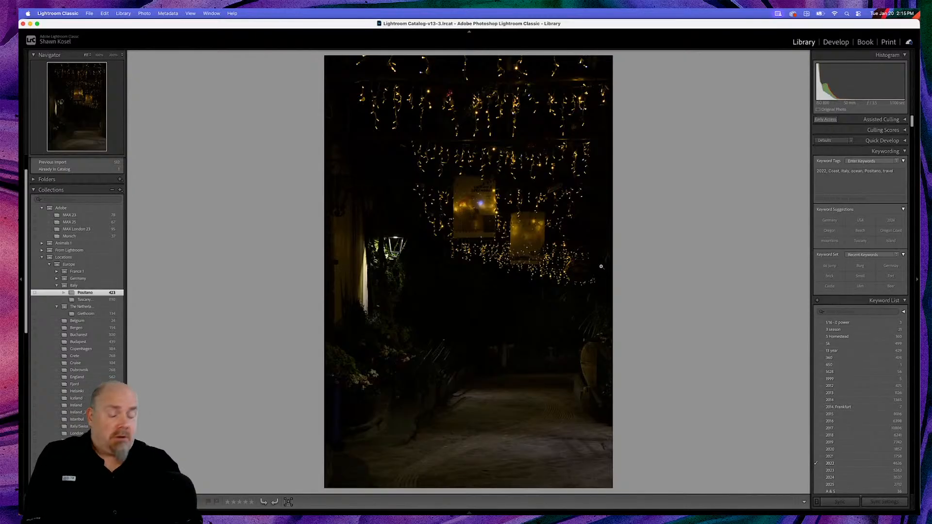
Open the night photo in Develop, raise Shadows strongly and set Exposure to +0.40.
key(d)
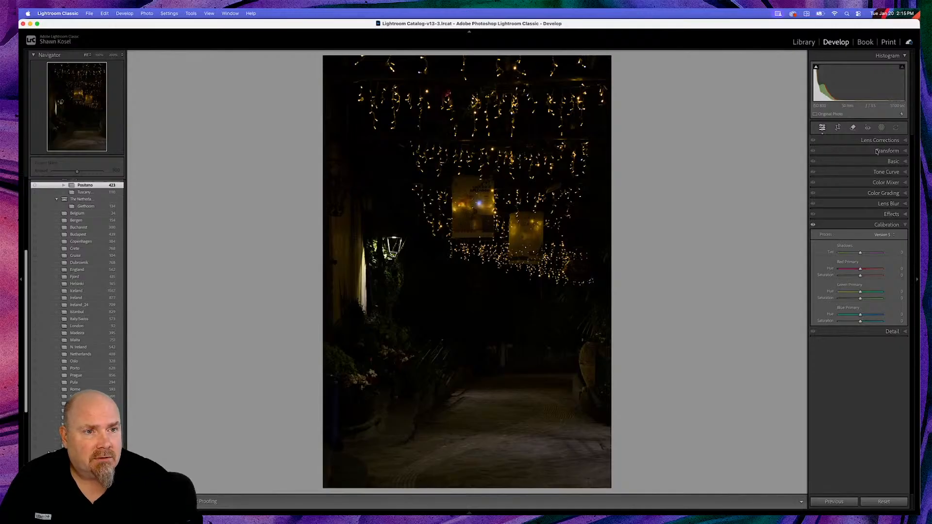
click(894, 161)
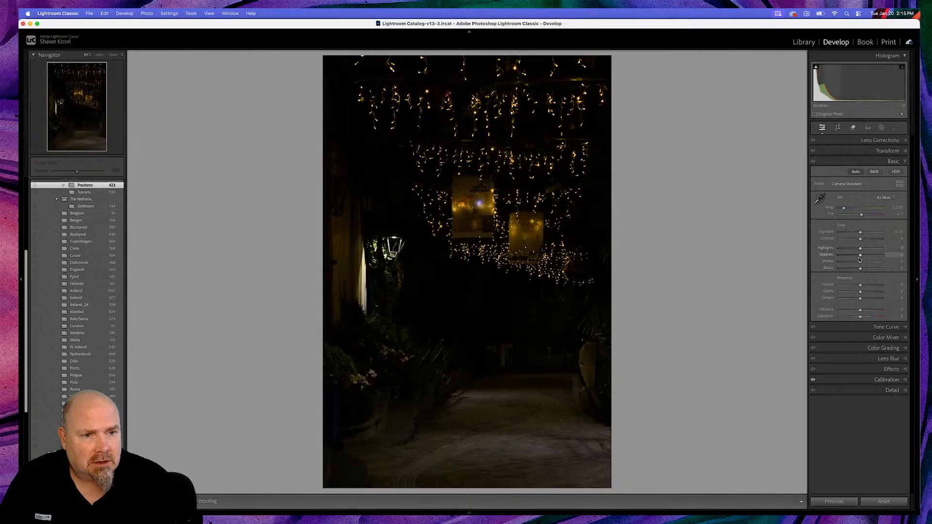
drag(861, 259, 877, 254)
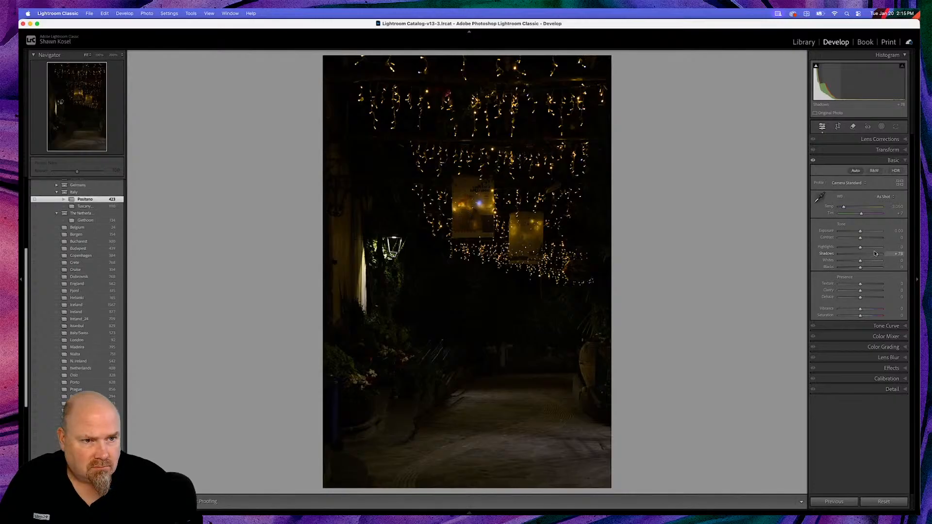
drag(861, 232, 862, 232)
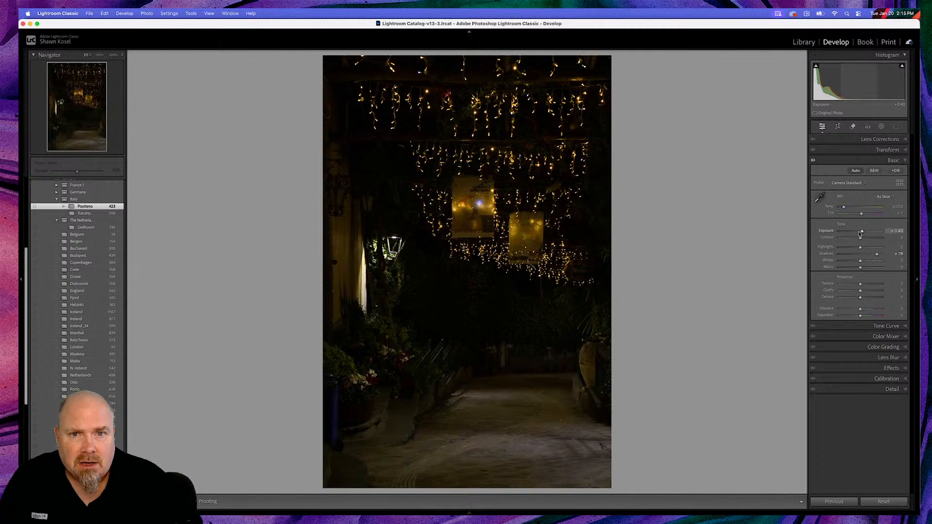
Sample the white balance from the path beside the large pot, and warm Temp to 2,561.
click(820, 197)
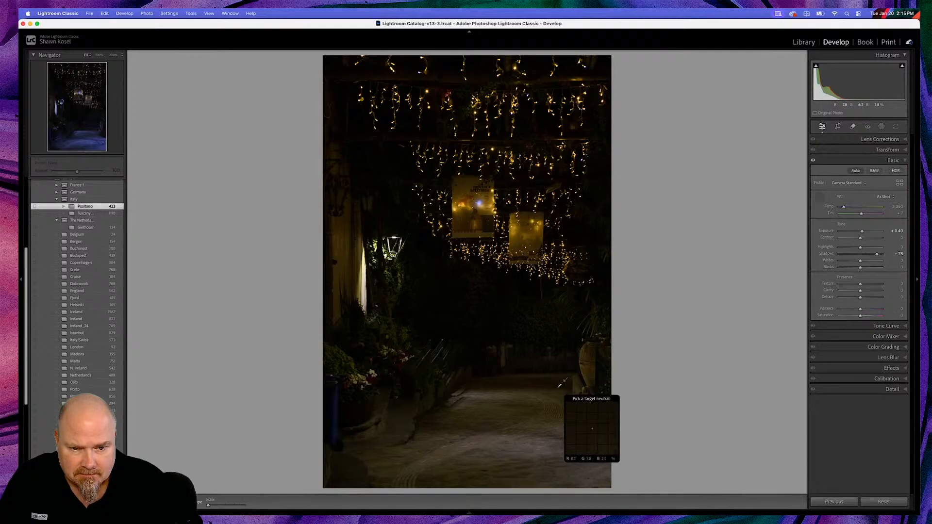
click(558, 387)
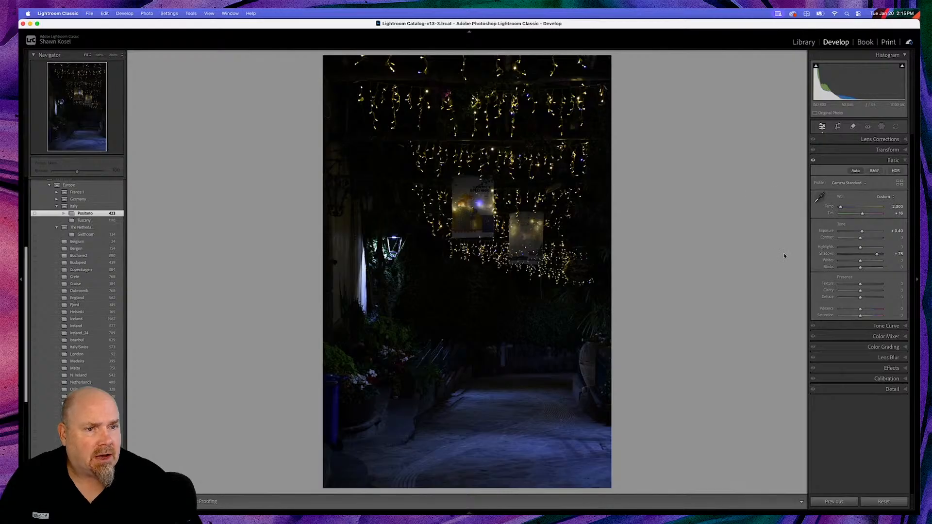
drag(840, 208, 841, 208)
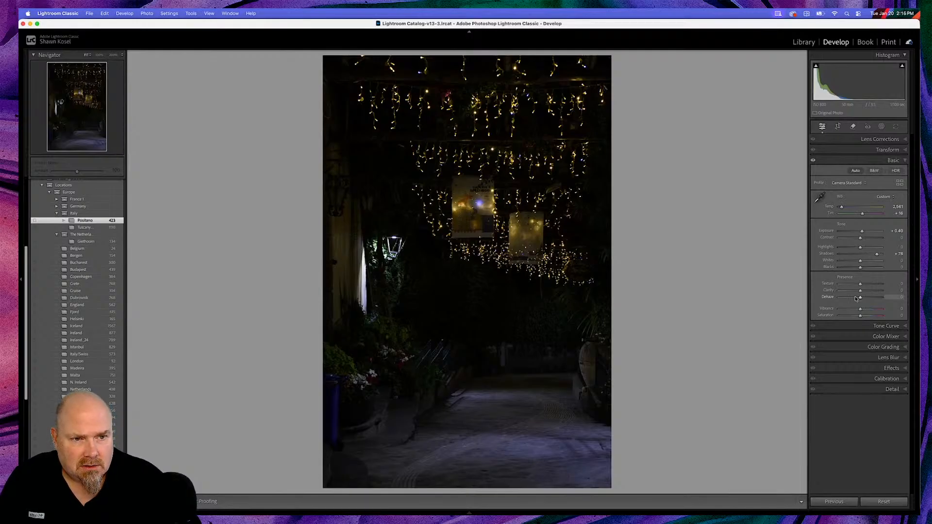
Apply Lens Blur to the night photo and set its focus point on the lit lantern.
click(885, 358)
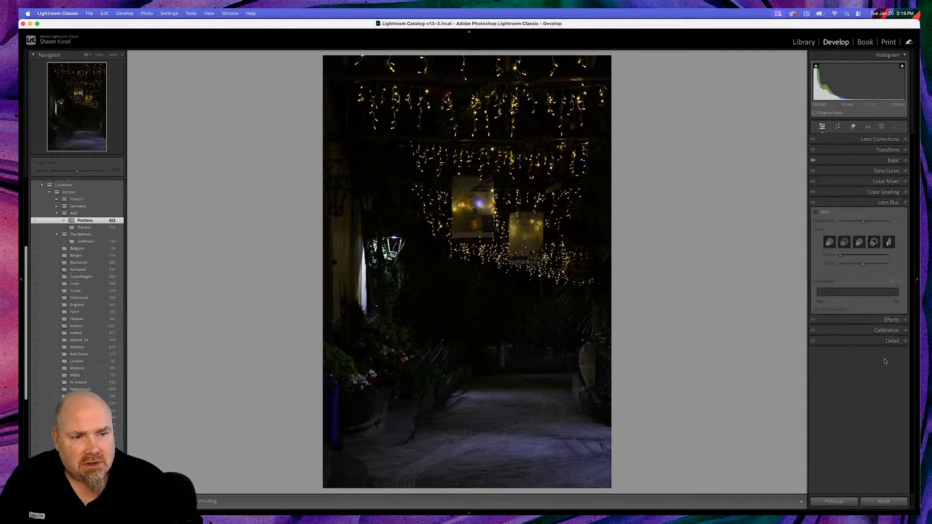
click(816, 212)
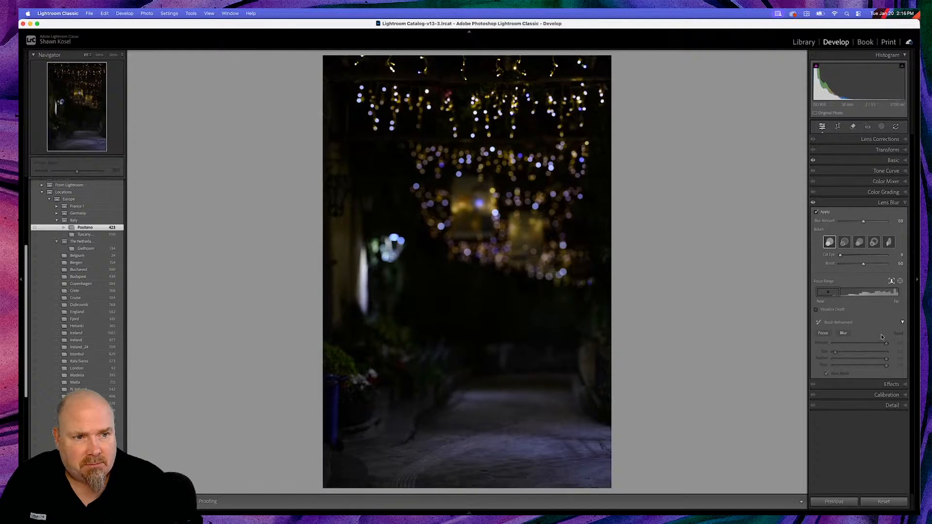
click(899, 281)
click(391, 243)
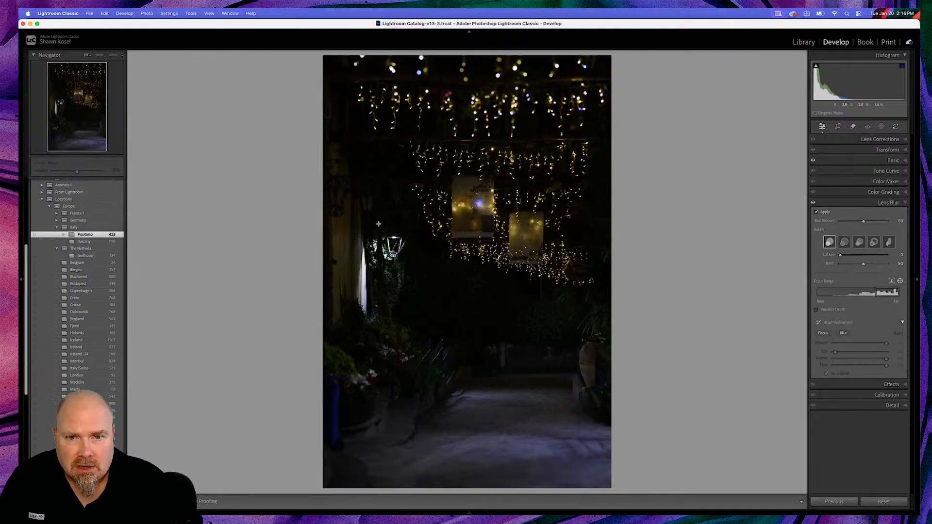
Narrow the Lens Blur focus range and shift it to the far end, checking it with Visualize Depth.
drag(876, 292, 887, 293)
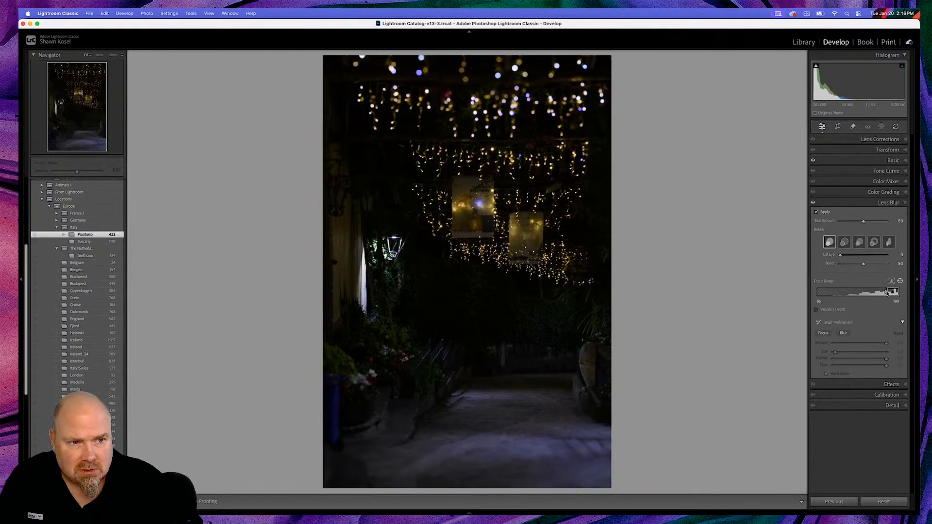
drag(901, 293, 876, 293)
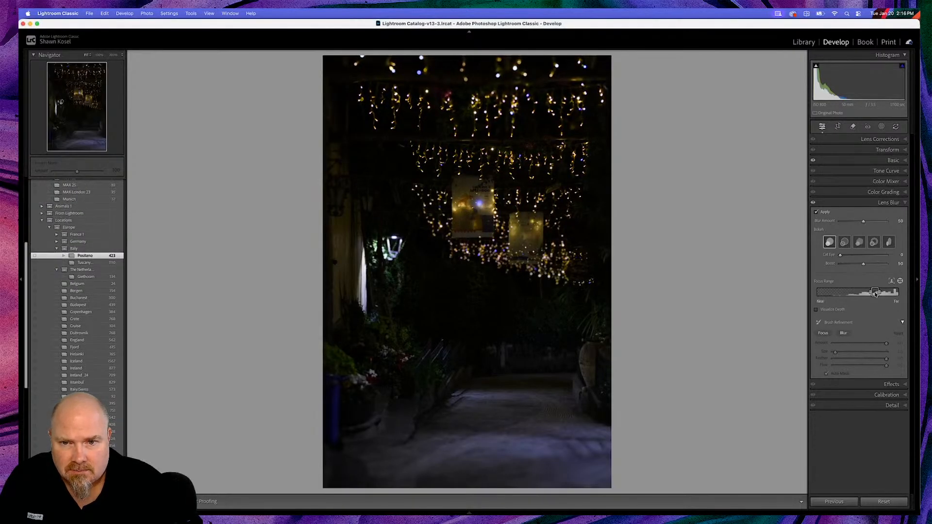
click(816, 310)
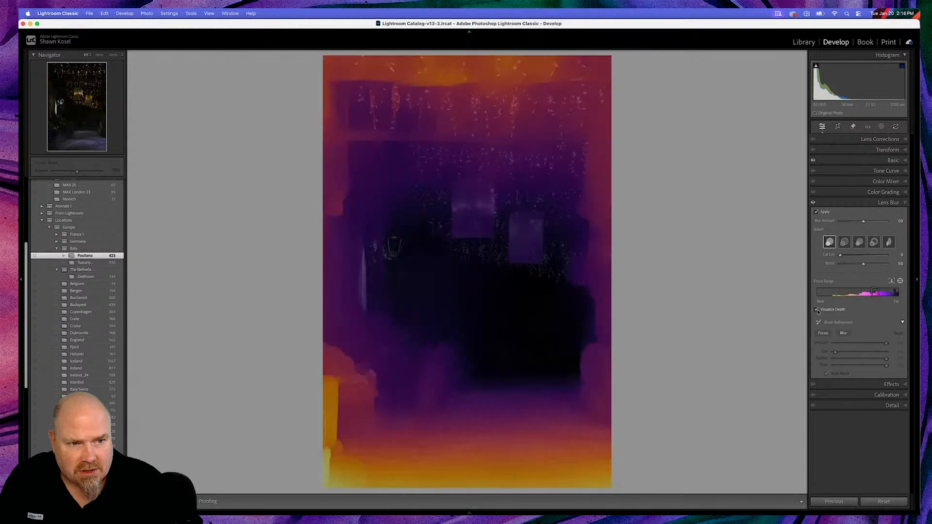
drag(875, 293, 895, 293)
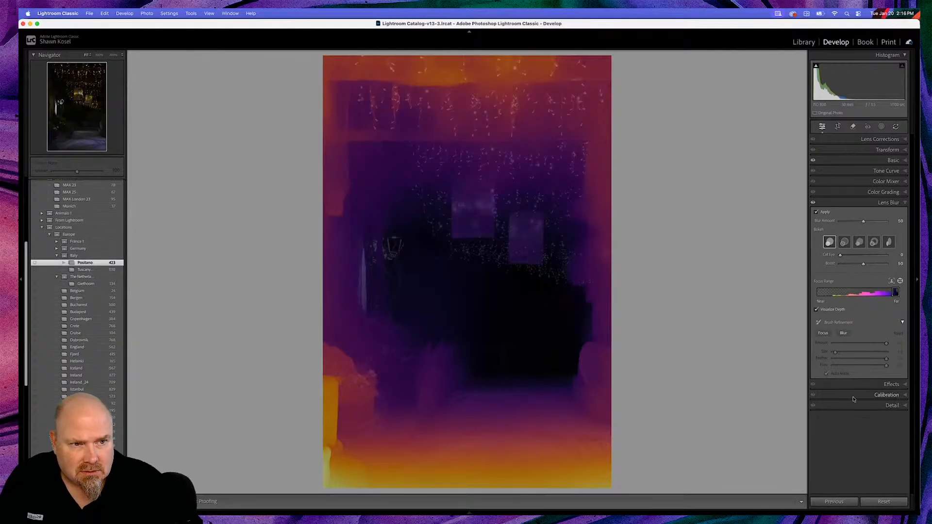
click(816, 311)
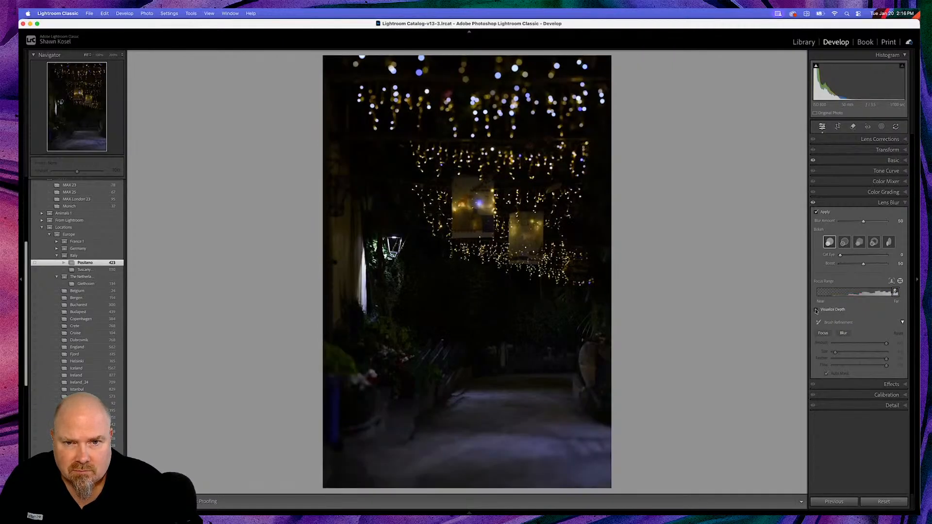
Paint extra blur over the posters and middle rows of string lights with the blur refinement brush at Amount 145.
click(843, 334)
drag(864, 344, 872, 344)
scroll(430, 181, up, 6)
drag(430, 181, 477, 247)
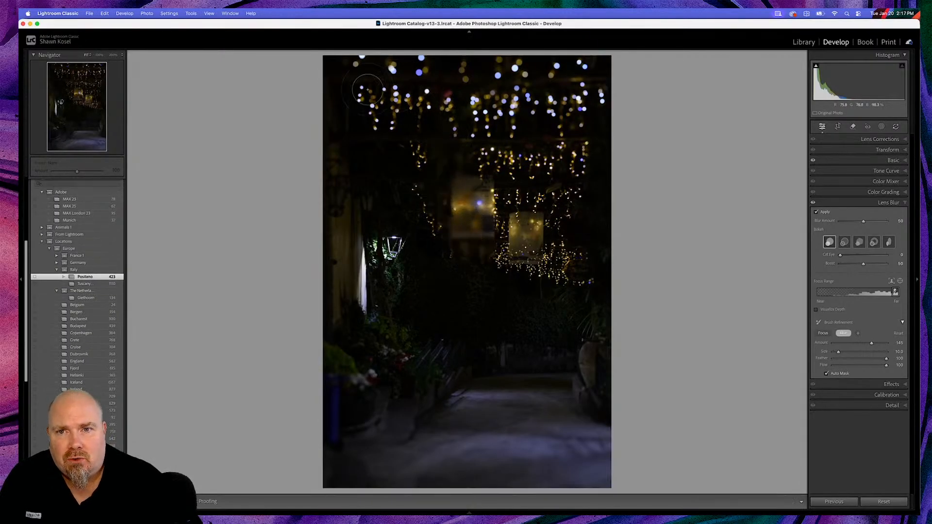
mouse_move(405, 147)
mouse_down()
mouse_move(585, 156)
mouse_move(510, 199)
mouse_move(502, 192)
mouse_move(496, 254)
mouse_move(594, 271)
mouse_move(595, 262)
mouse_up()
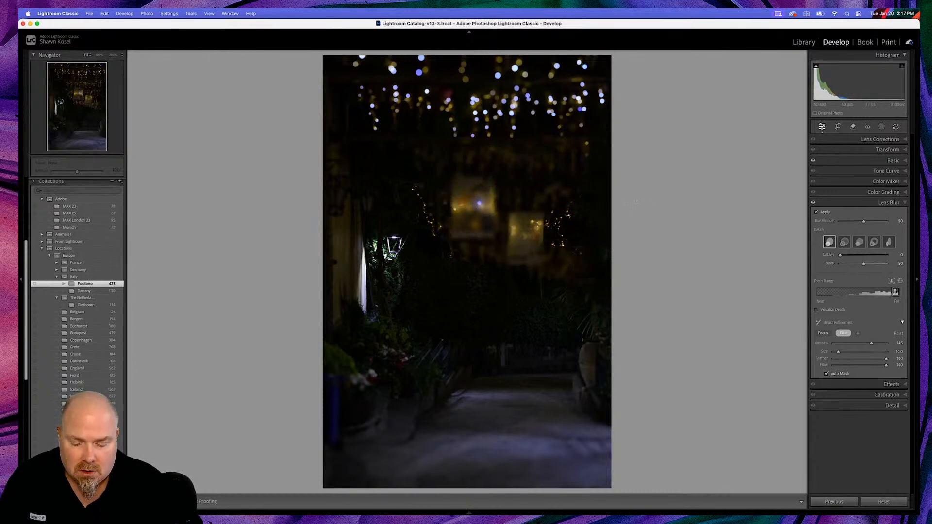
Try the second and third bokeh shapes for the blurred lights, and set Cat Eye to 34.
click(845, 244)
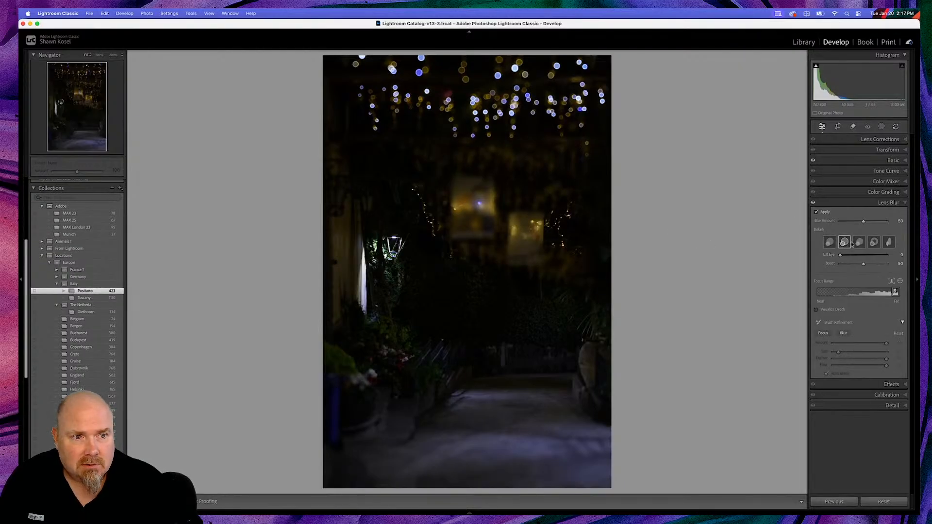
click(859, 243)
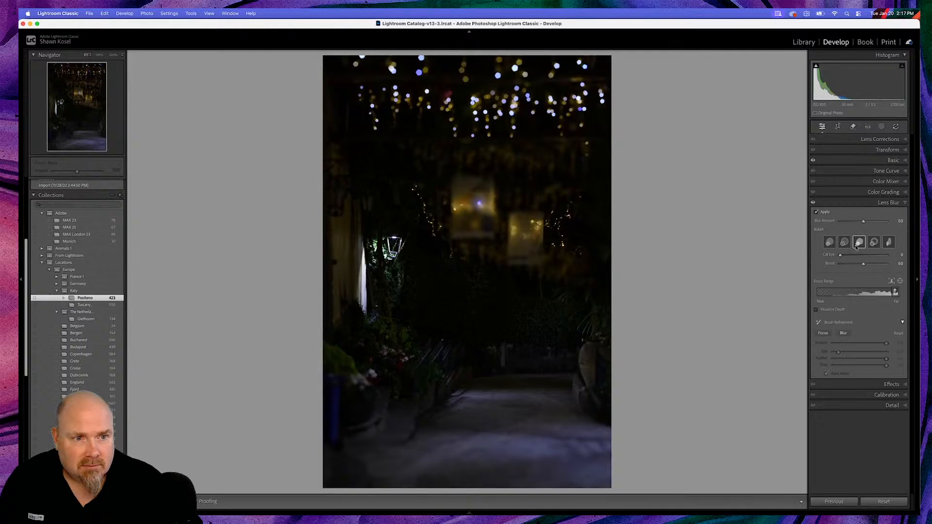
drag(841, 255, 855, 256)
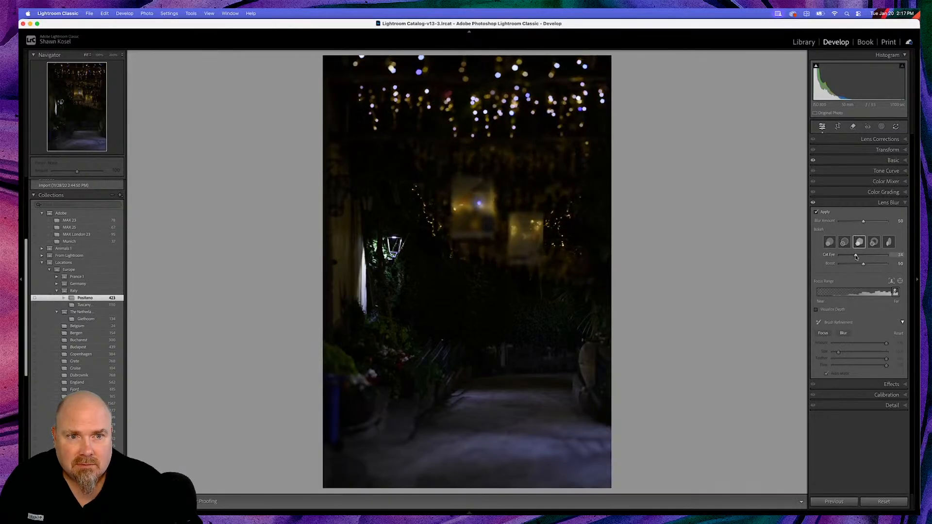
Switch to the ring-shaped bokeh and inspect the blurred upper lights at full size.
click(875, 243)
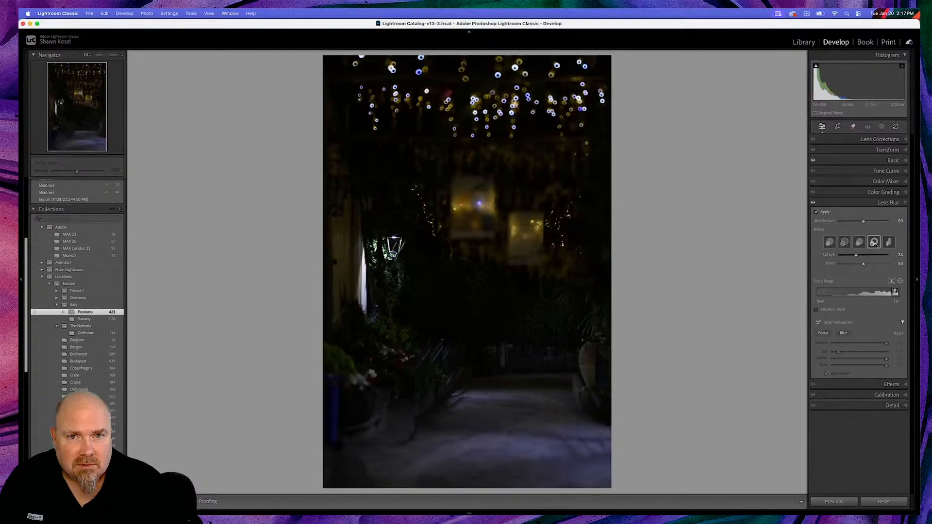
click(453, 221)
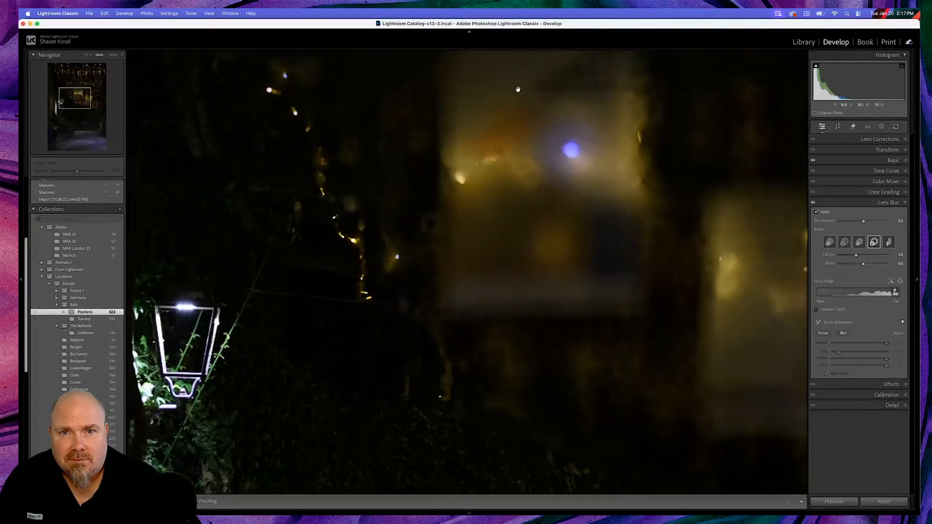
click(518, 89)
click(517, 83)
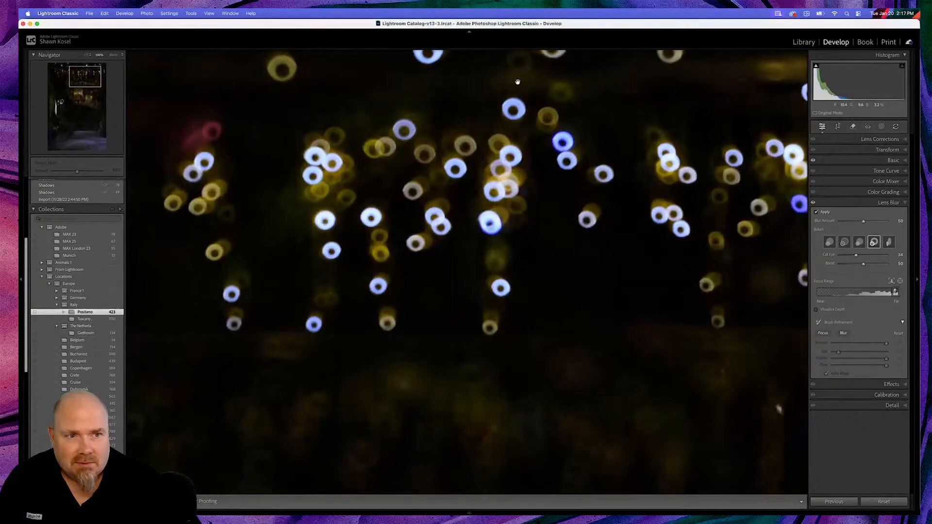
Compare the fifth, circle and second bokeh shapes on the string lights at full size, keeping the second, and return to the full photo.
click(889, 243)
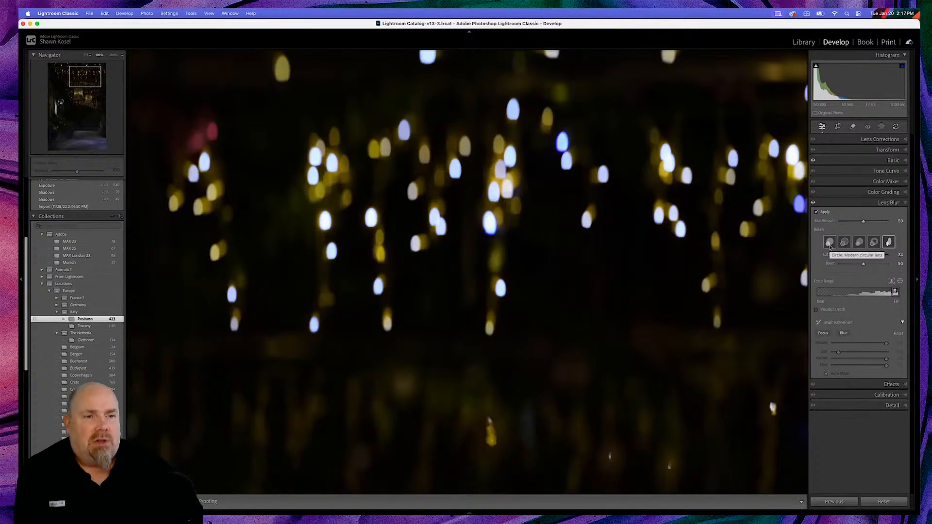
click(830, 246)
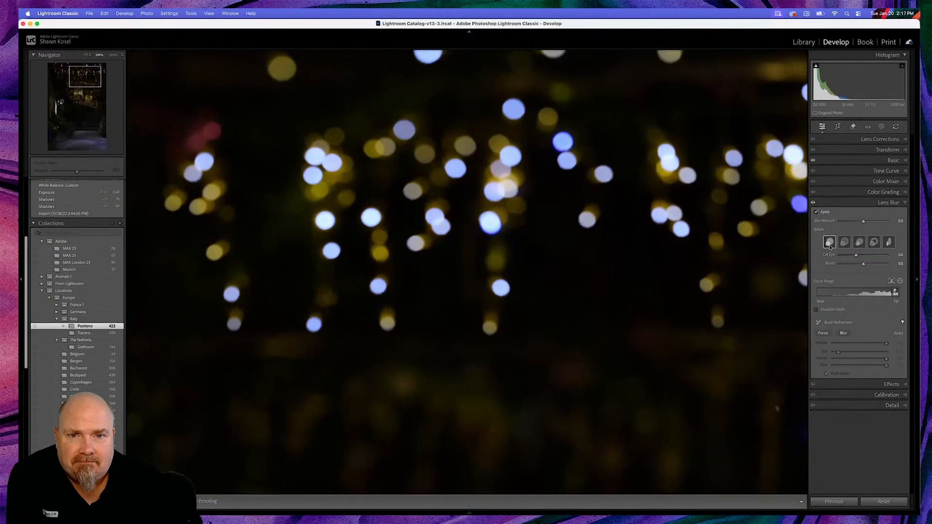
click(844, 243)
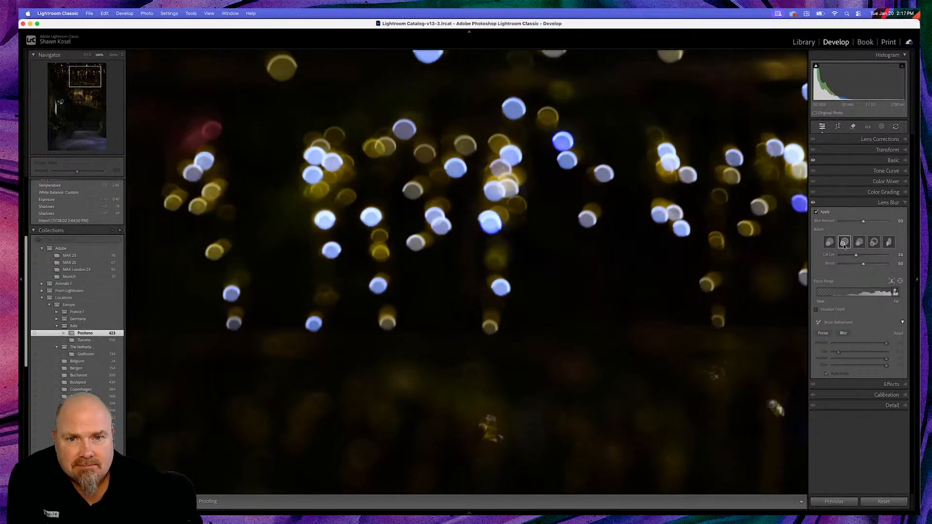
click(675, 280)
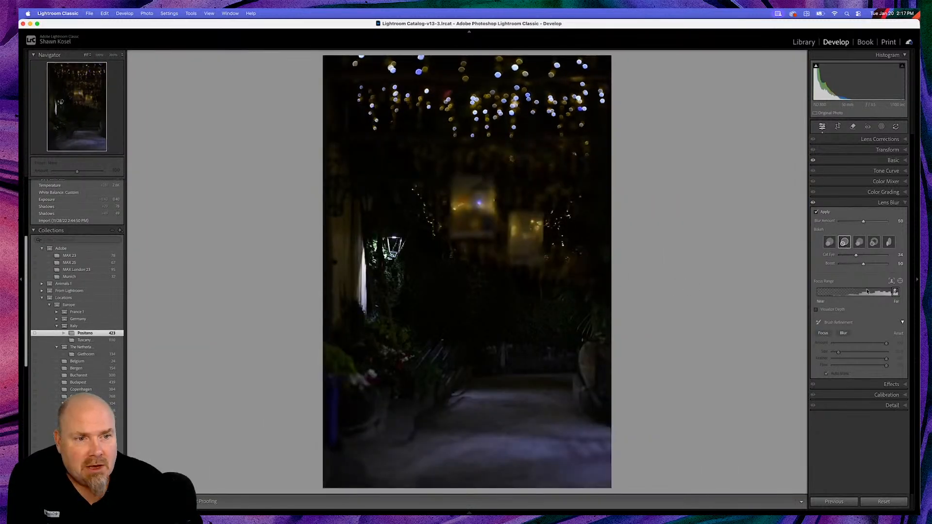
Set Cat Eye to 32 and Blur Amount to 100, and compare the third, ring and fifth bokeh shapes before returning to the second.
mouse_move(856, 255)
mouse_down()
mouse_move(876, 257)
mouse_move(855, 256)
mouse_up()
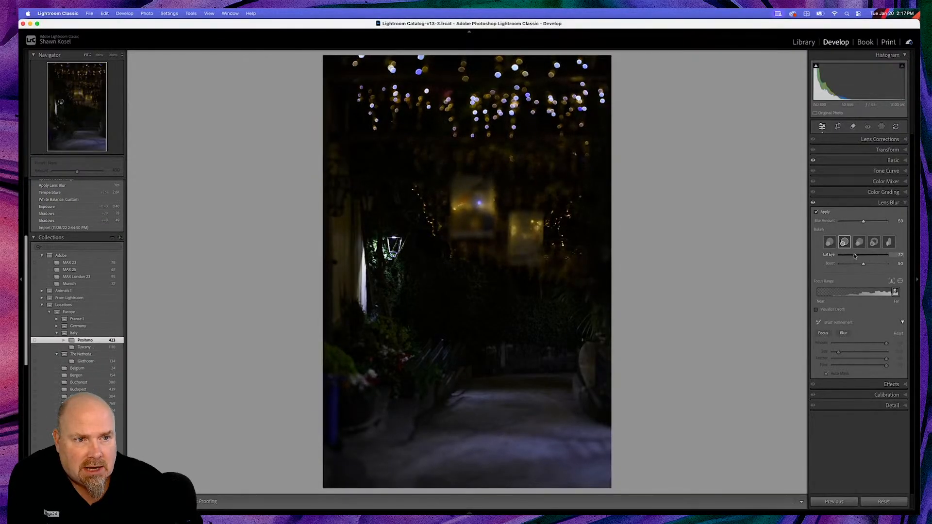
drag(863, 222, 887, 222)
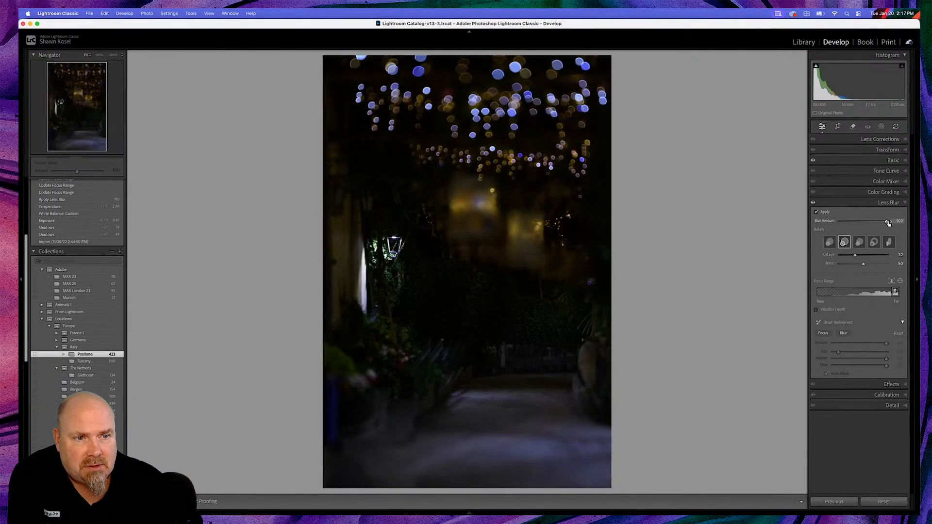
click(859, 242)
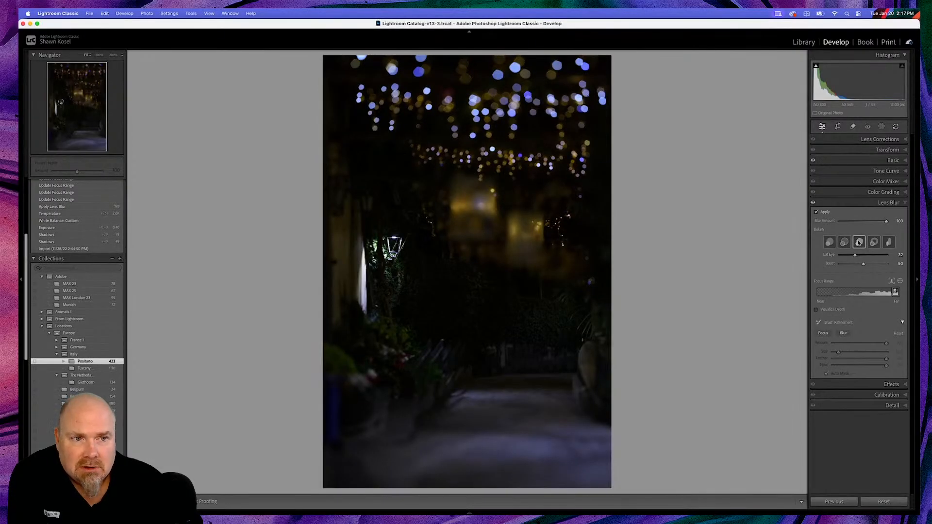
click(874, 243)
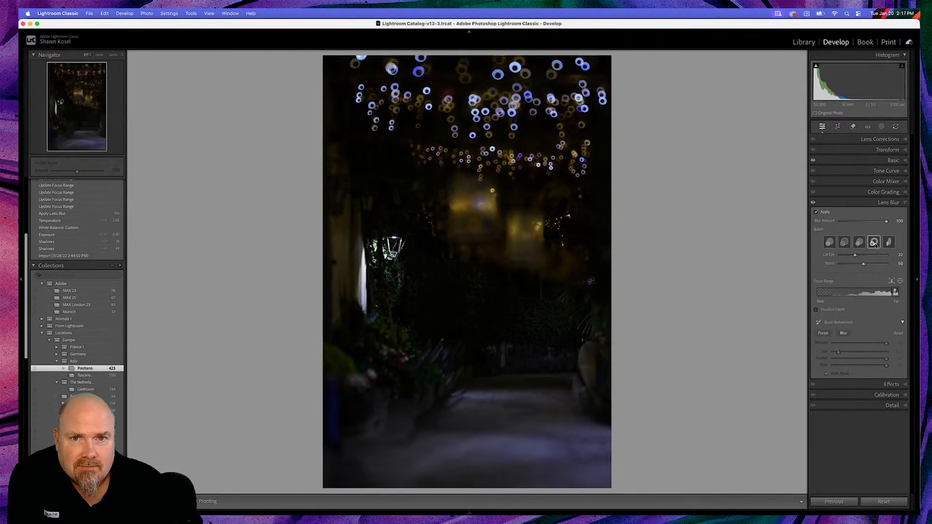
click(888, 242)
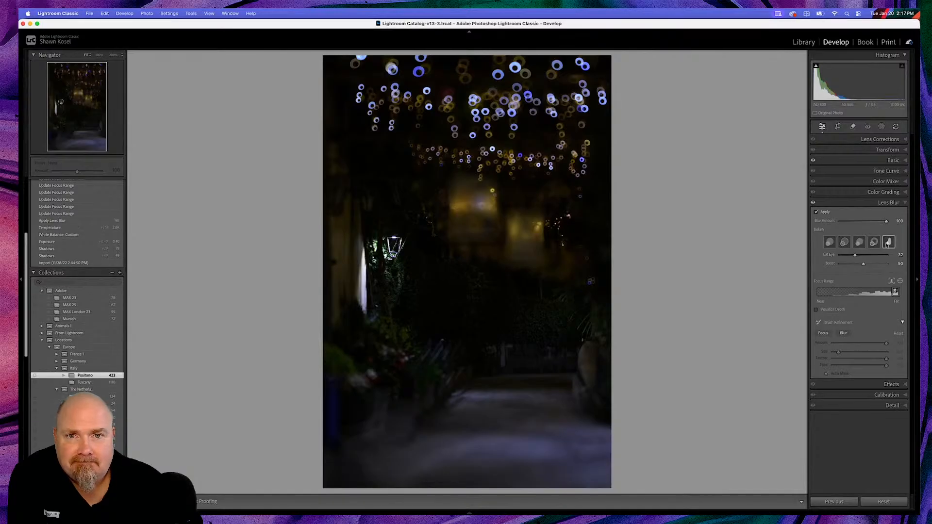
click(843, 242)
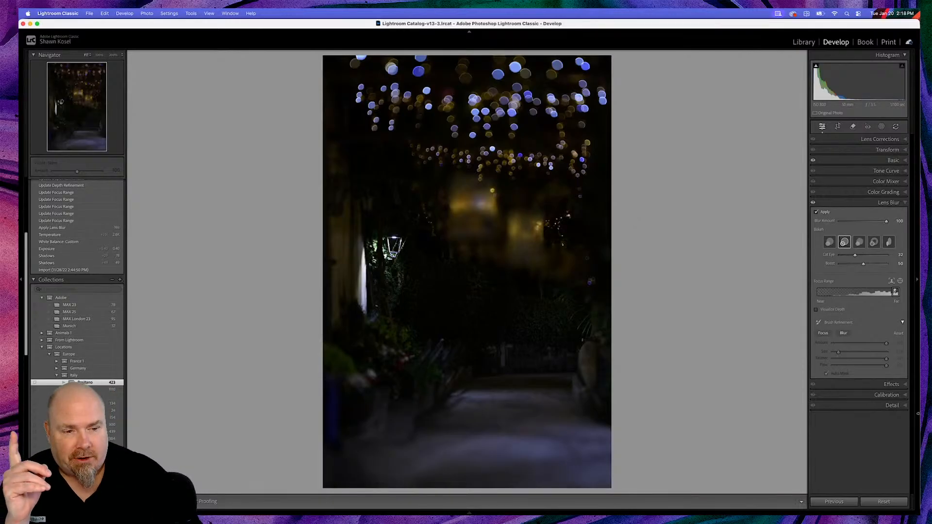
Reset all Develop edits on the photo and examine the unblurred posters and string lights at full size.
click(884, 501)
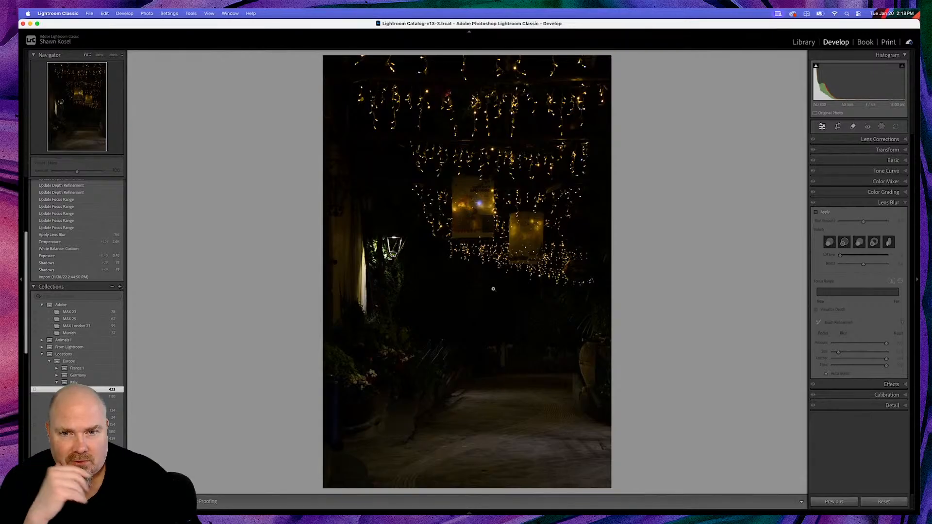
click(497, 264)
scroll(503, 278, left, 5)
scroll(502, 277, up, 5)
scroll(503, 277, right, 3)
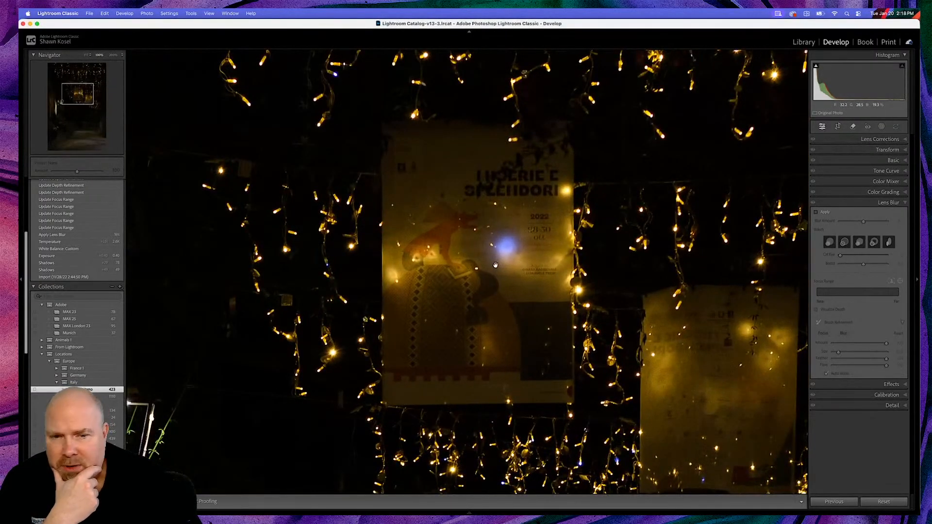
scroll(492, 304, left, 2)
scroll(492, 305, left, 5)
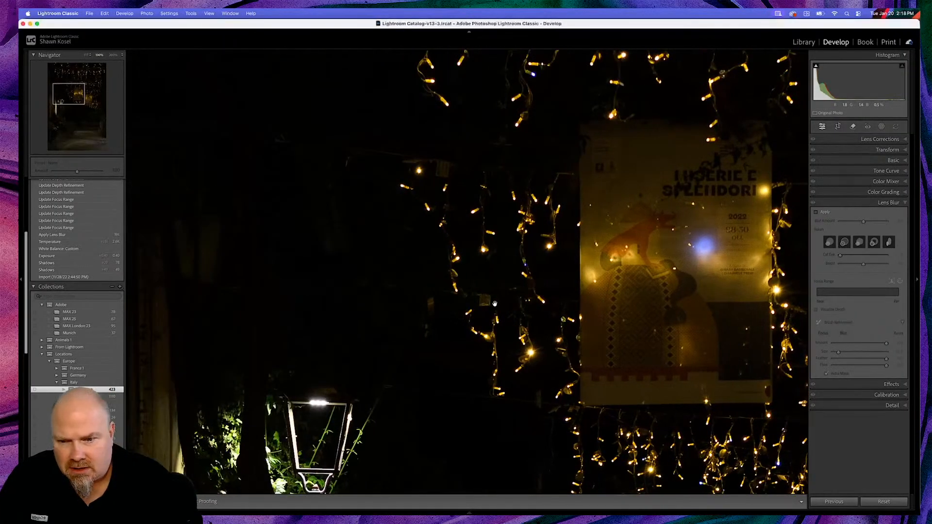
scroll(495, 303, up, 5)
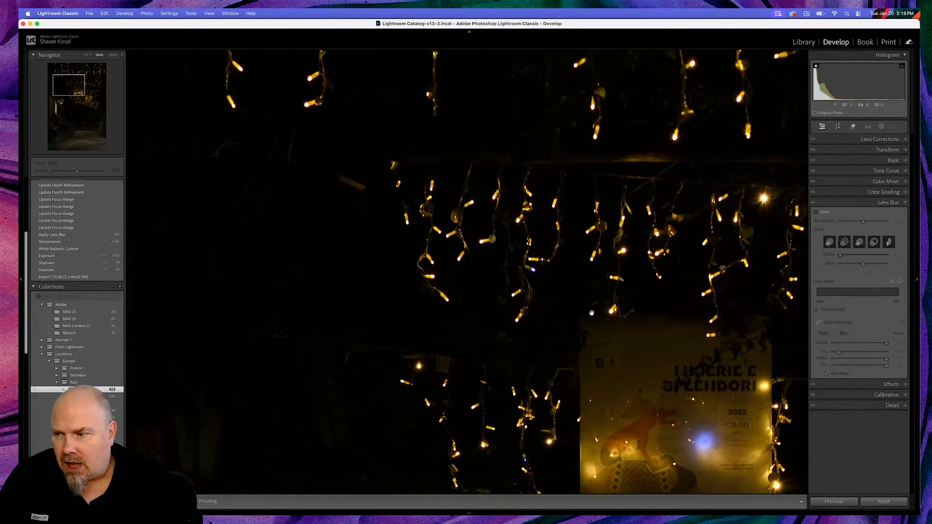
scroll(591, 313, right, 2)
scroll(592, 312, right, 4)
scroll(591, 313, down, 1)
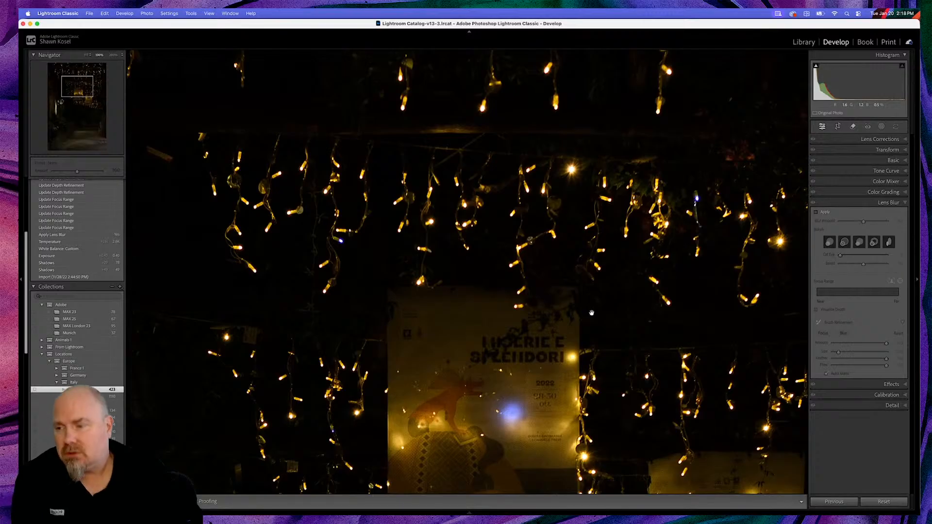
scroll(592, 314, right, 6)
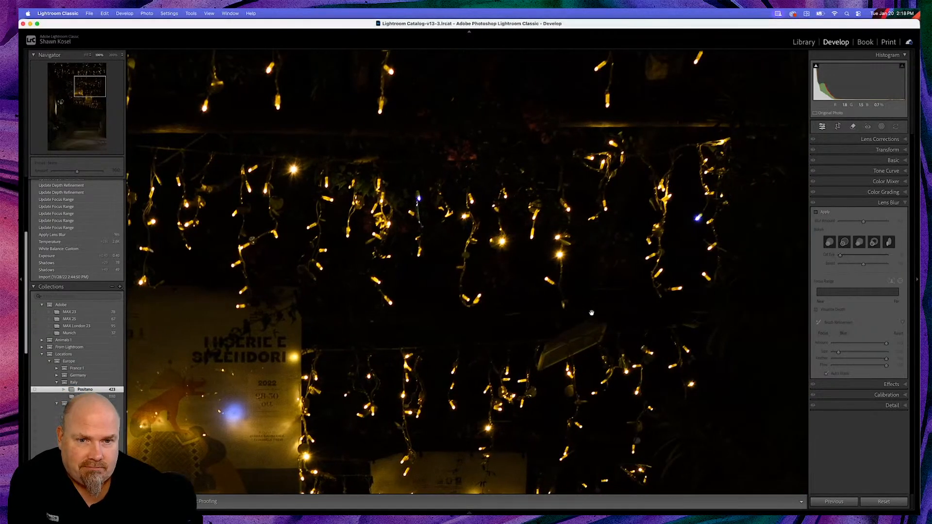
click(592, 313)
Open the round church window photo from the Library grid, examine its dark areas at full size, and return to the grid.
key(g)
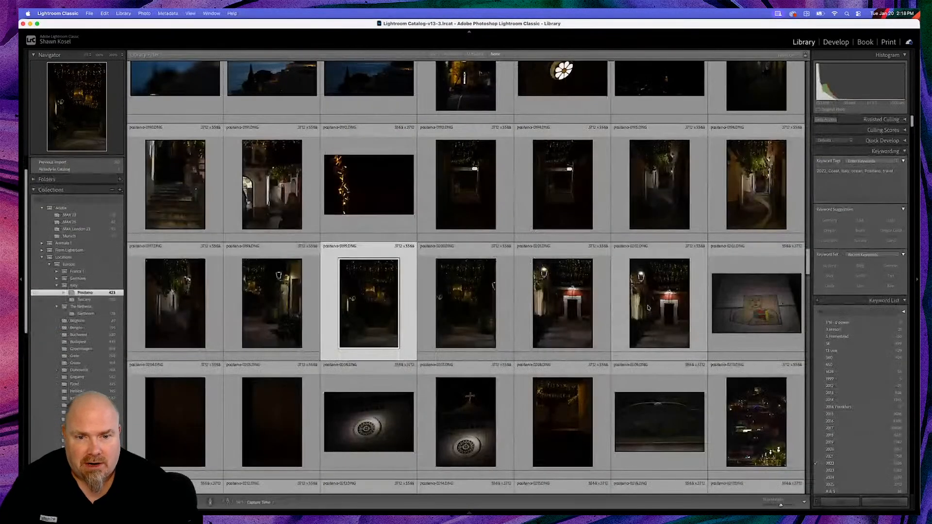
scroll(437, 247, down, 5)
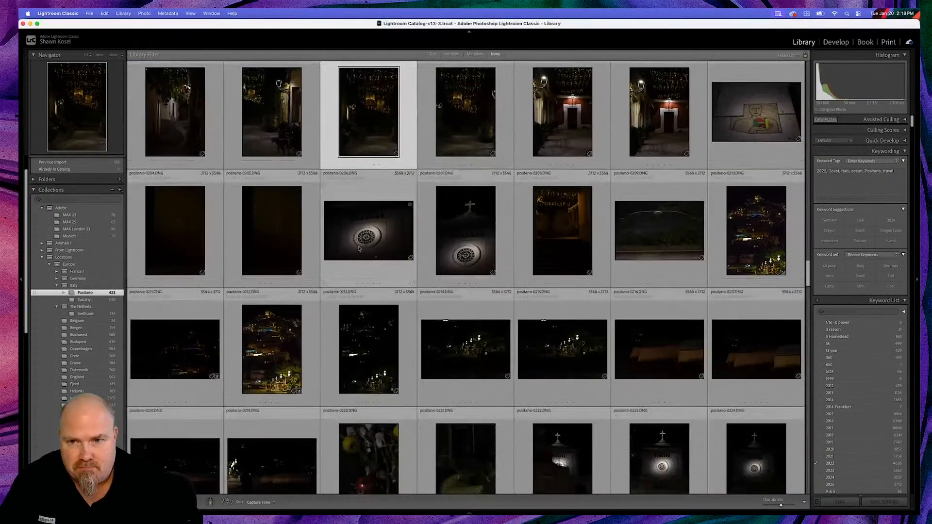
double_click(406, 224)
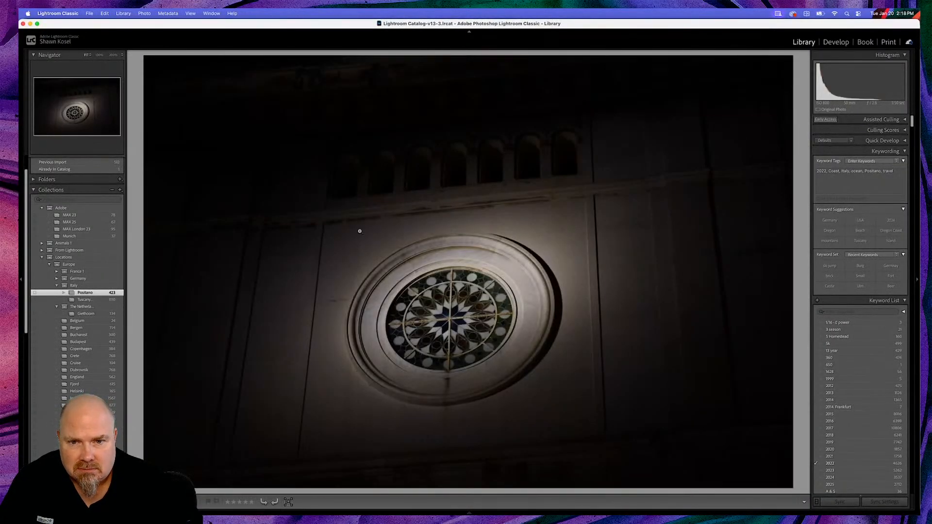
click(514, 268)
scroll(514, 266, up, 5)
scroll(514, 267, right, 6)
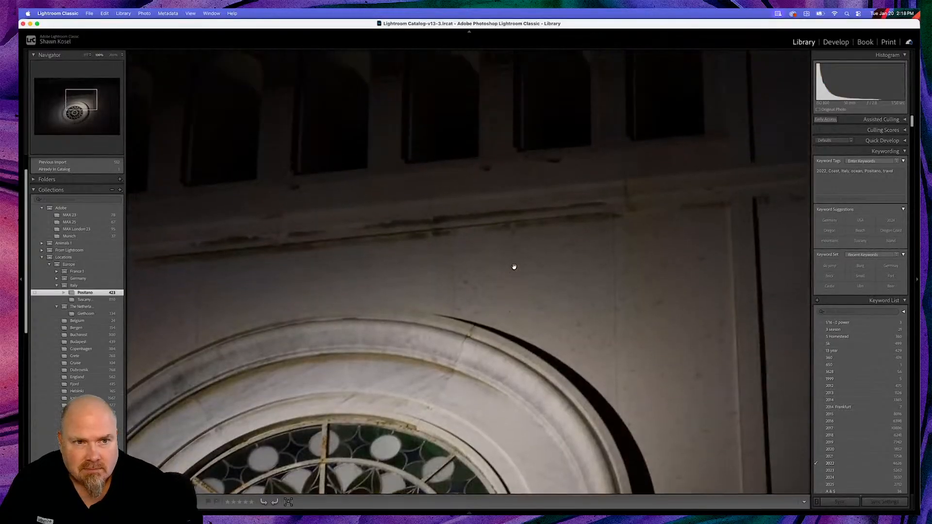
scroll(514, 267, up, 6)
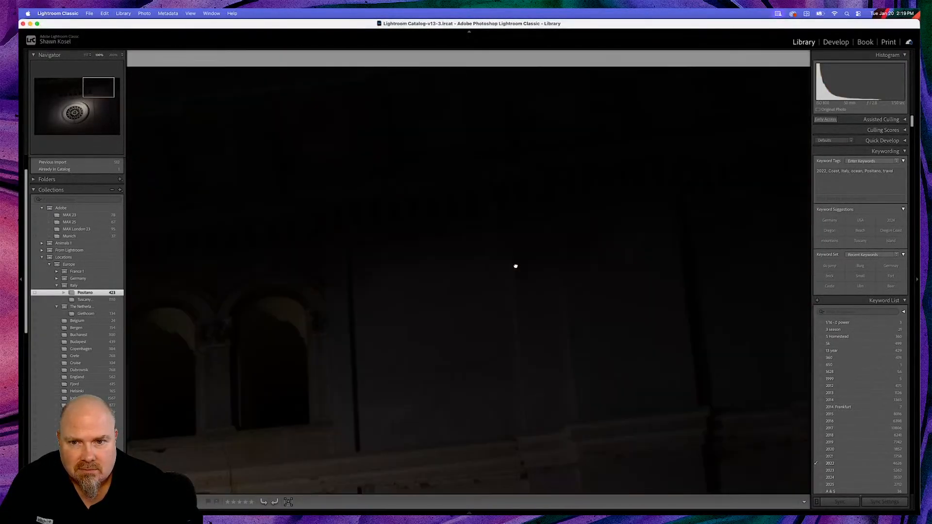
click(516, 266)
key(g)
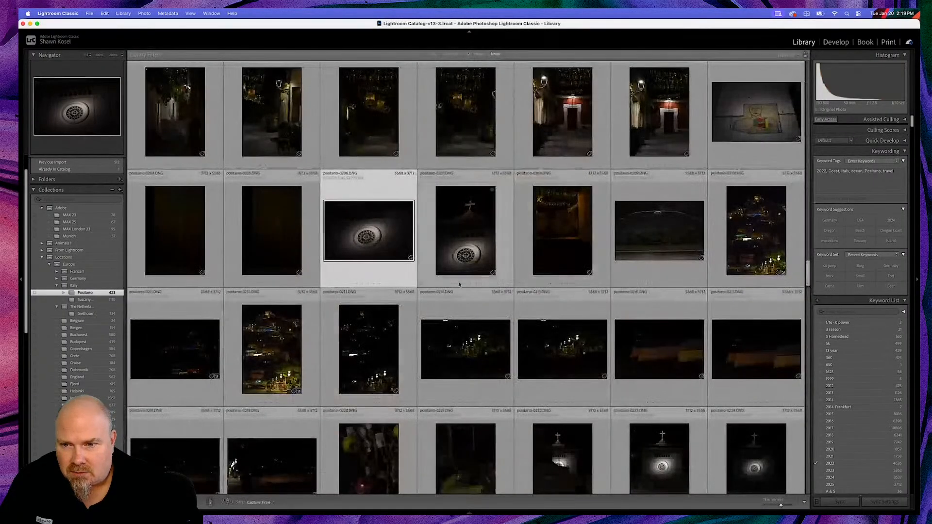
Open the night hillside photo positano-0212.DNG with its info overlay shown, and examine the buildings and street lamps at full size.
double_click(286, 336)
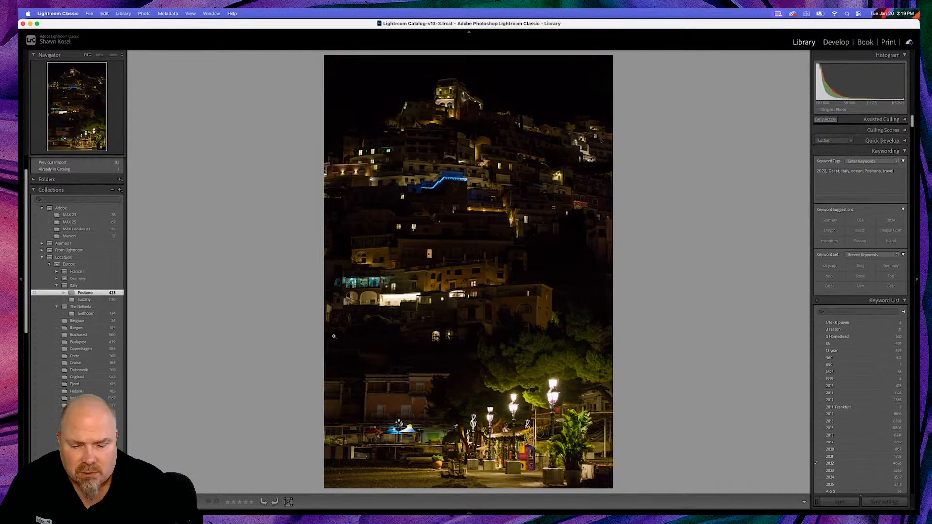
key(i)
key(i)
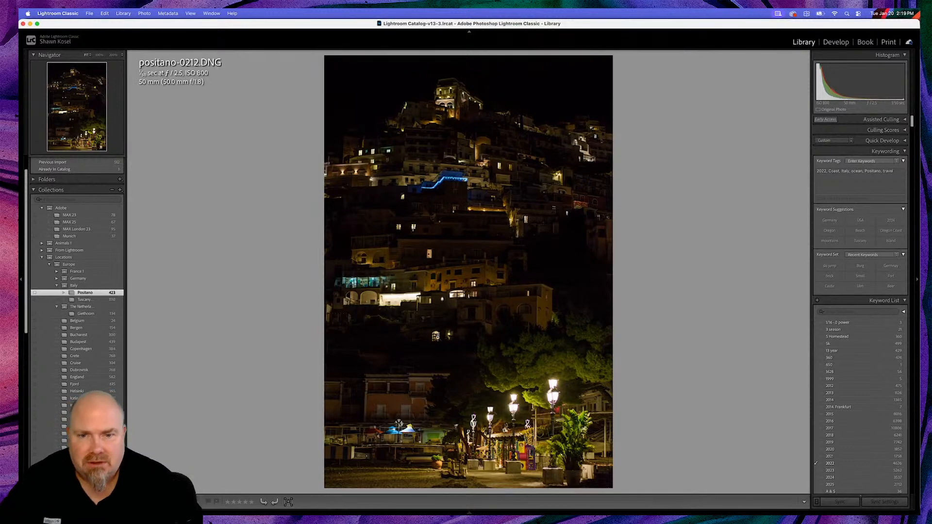
click(436, 336)
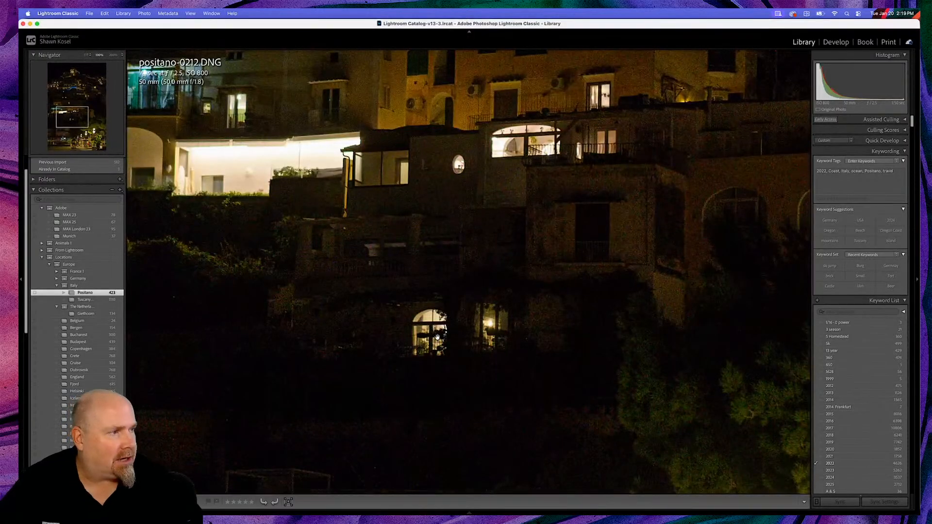
click(437, 336)
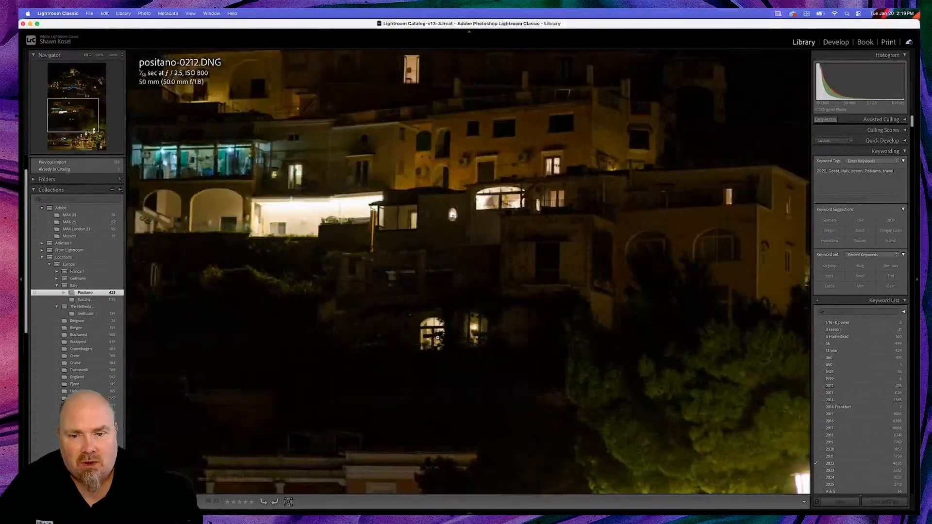
click(501, 459)
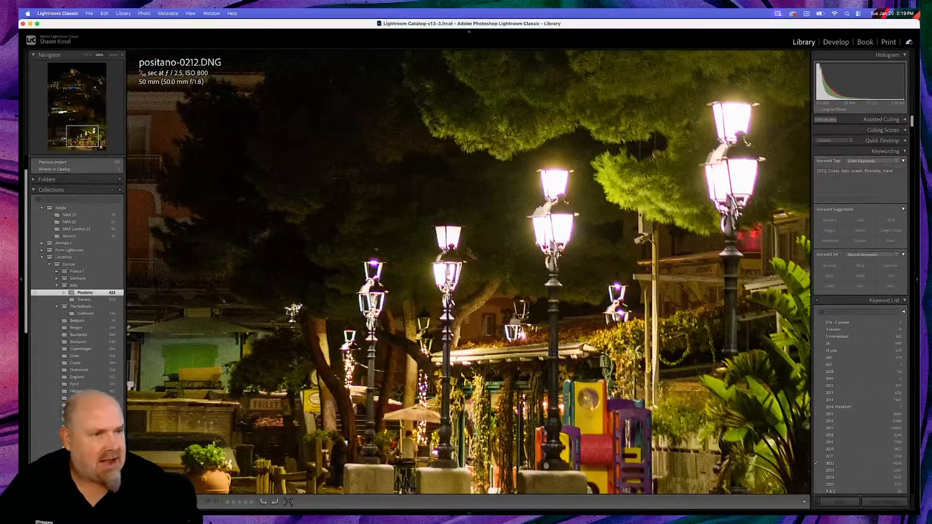
scroll(546, 430, down, 2)
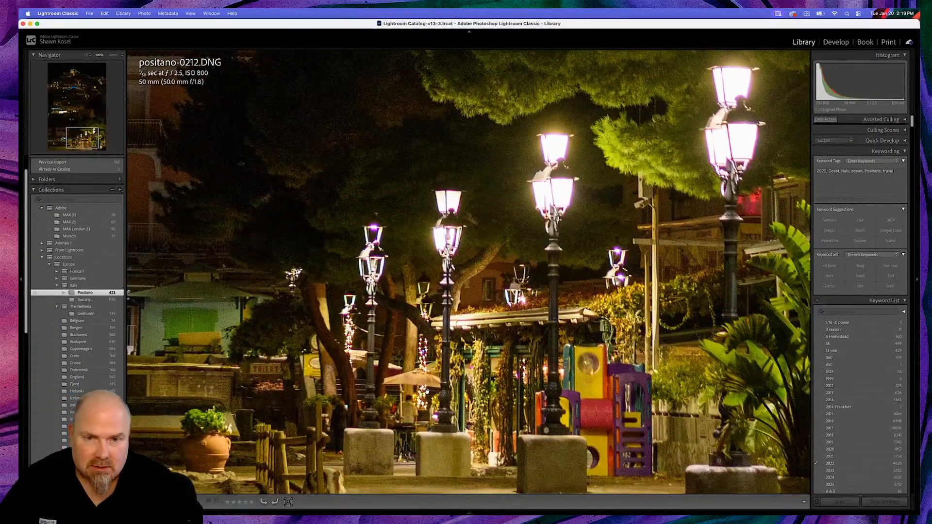
Bring the whole hillside photo into the Develop module and open its Detail settings.
key(z)
key(d)
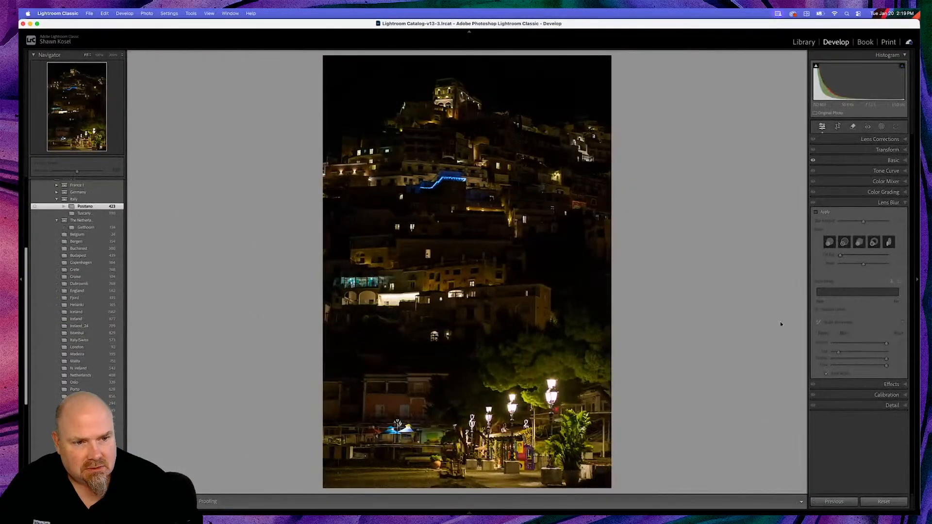
click(890, 410)
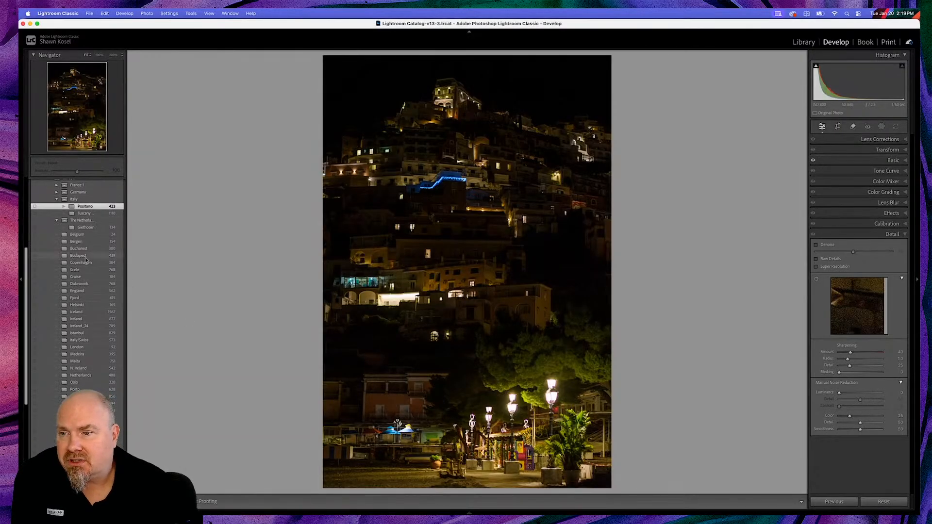
Expand the Germany collection set, look through the Europe collections and open the Garmisch collection.
scroll(100, 237, up, 3)
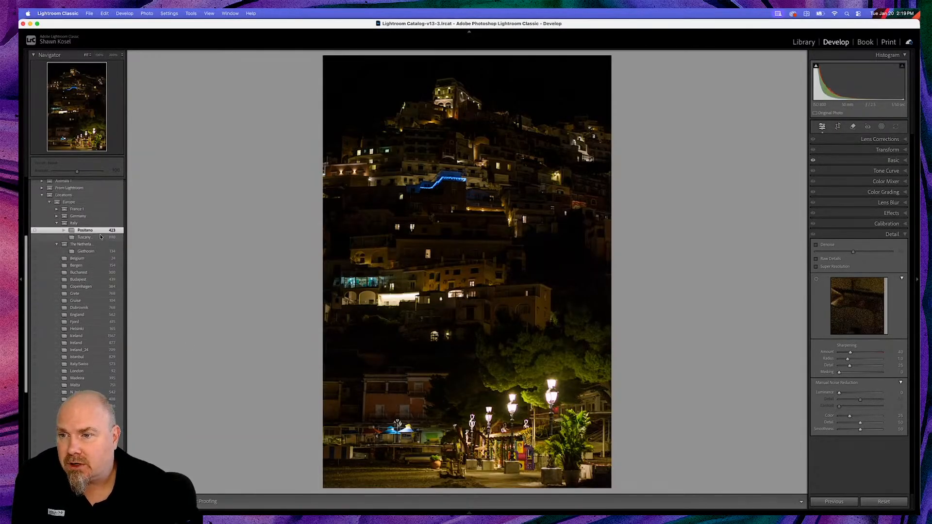
click(56, 237)
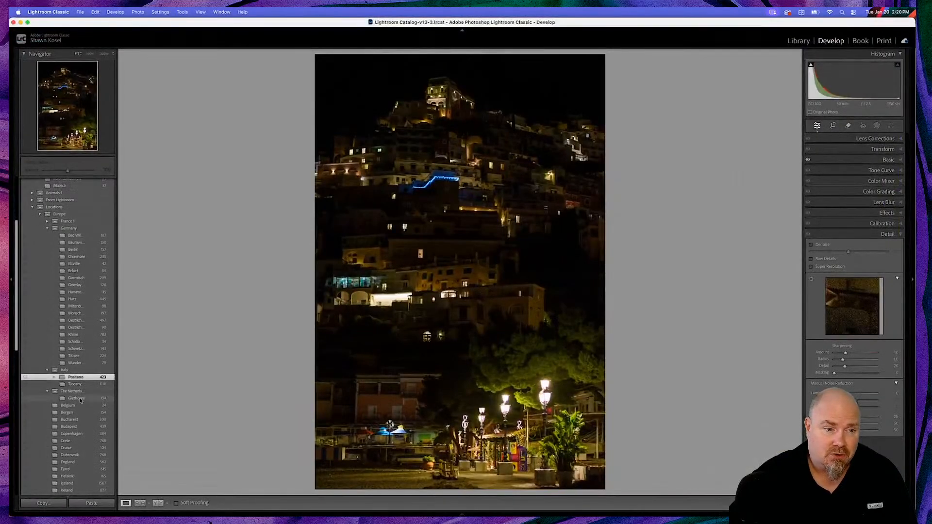
scroll(80, 400, down, 3)
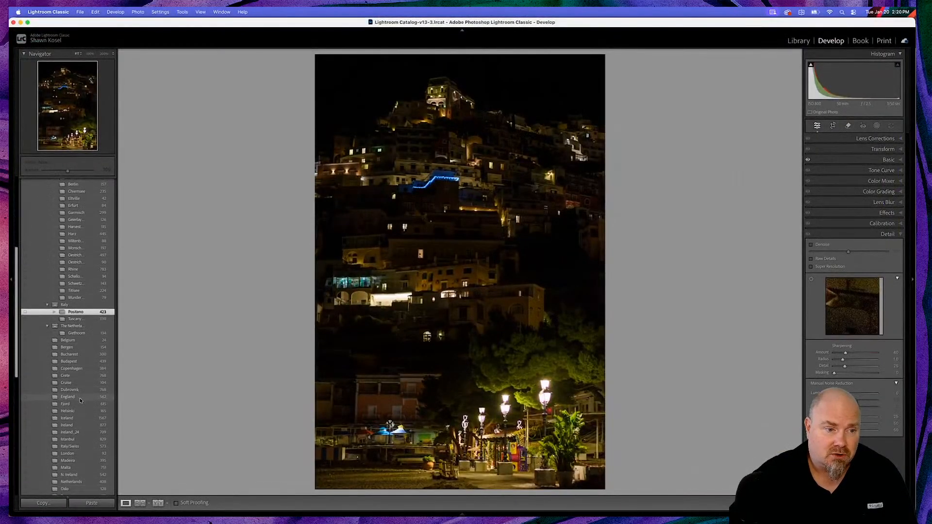
scroll(80, 400, down, 3)
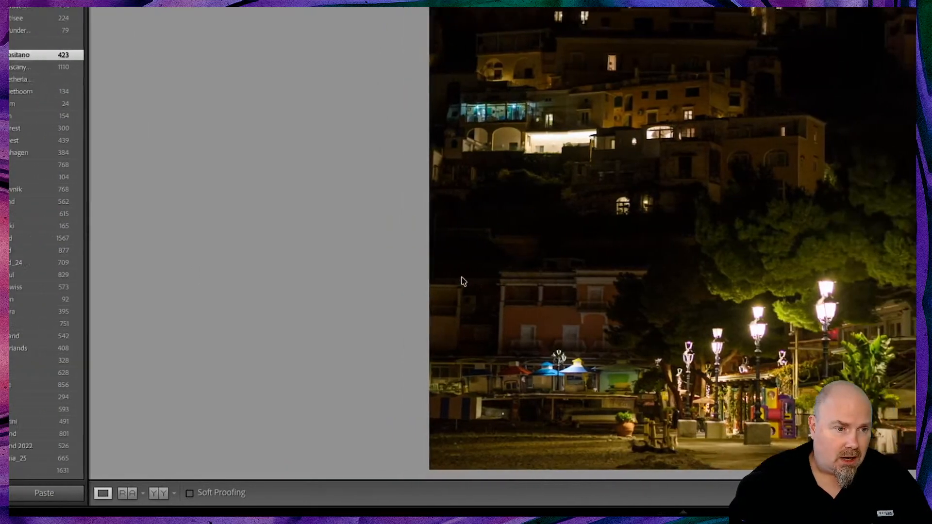
scroll(97, 287, down, 3)
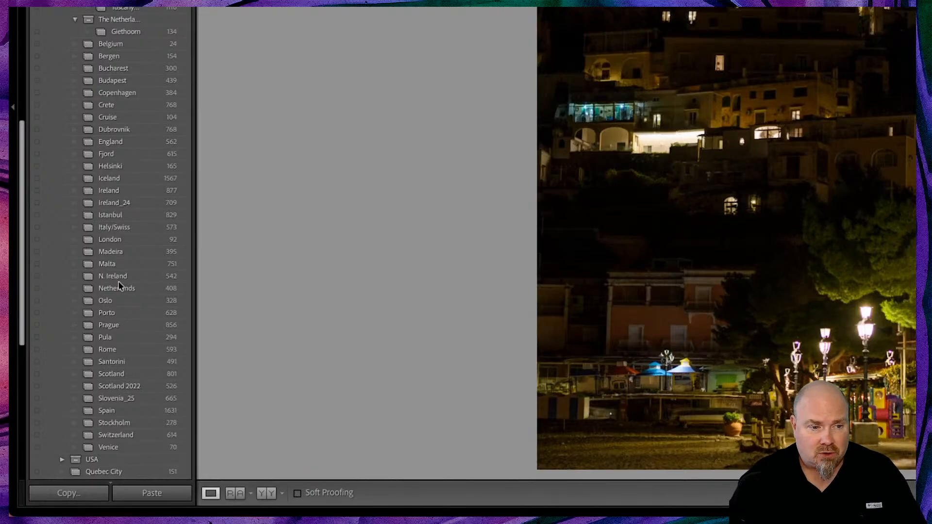
scroll(119, 286, down, 4)
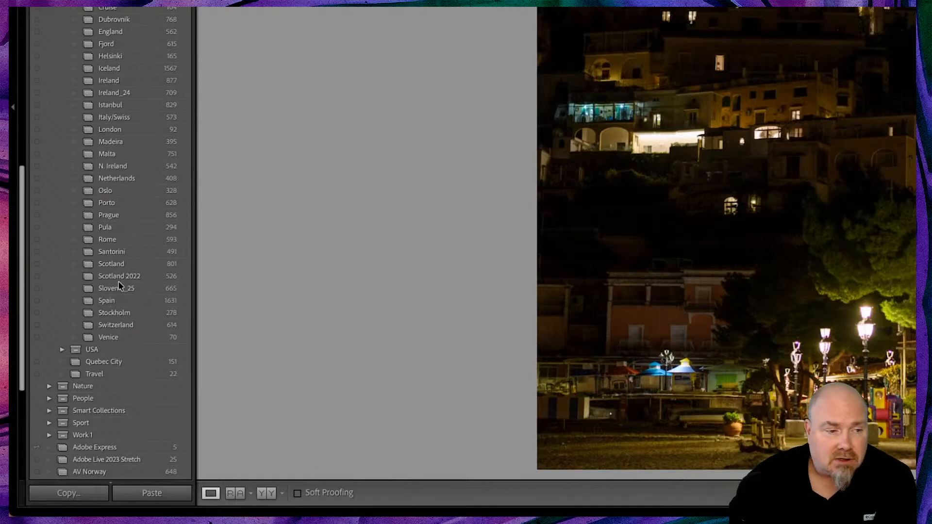
scroll(122, 286, up, 9)
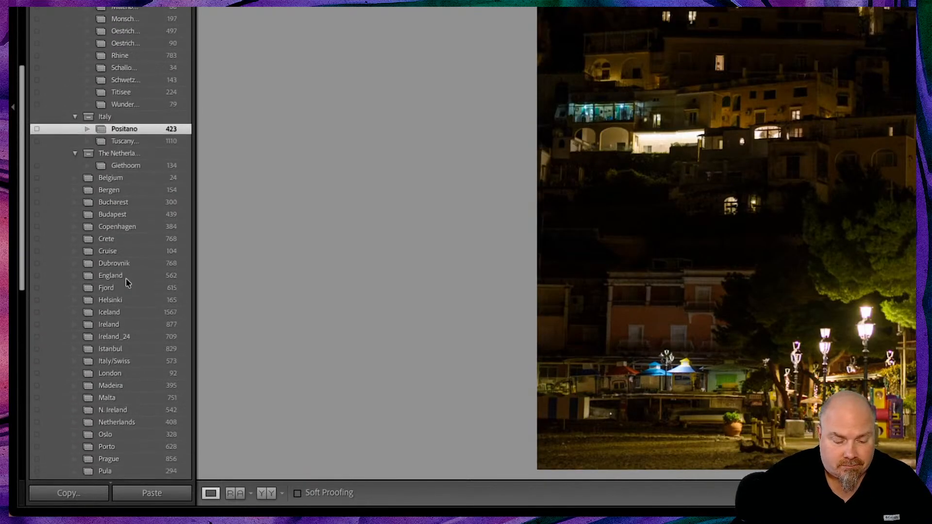
scroll(125, 282, up, 10)
click(125, 282)
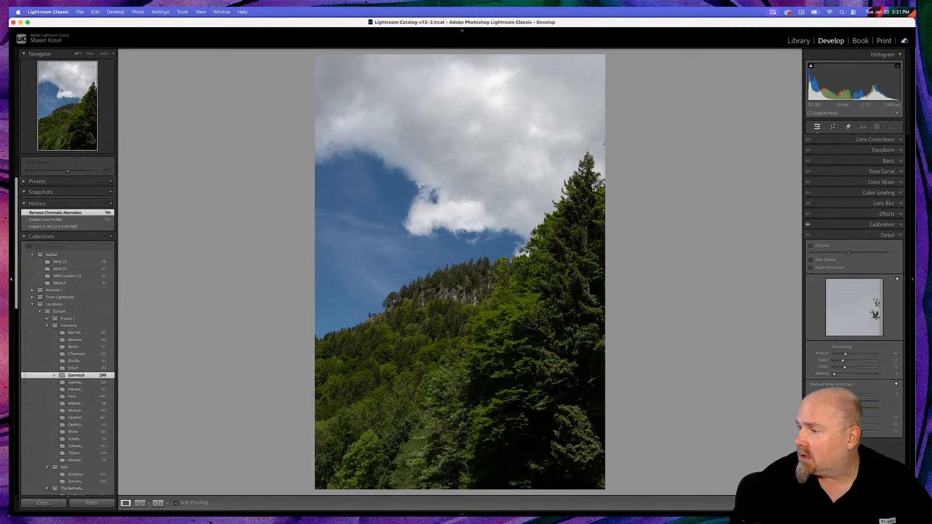
Collapse the Germany collection set and look through the remaining European collections.
key(super+comma)
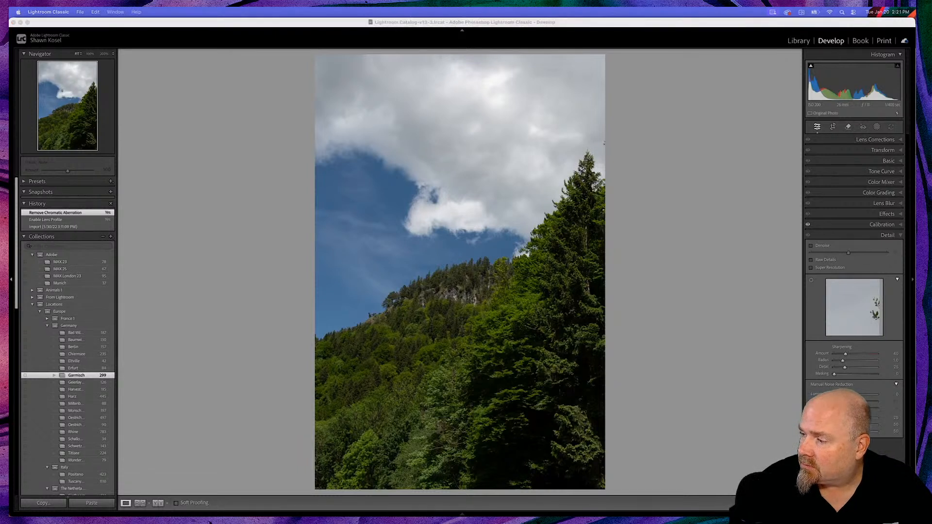
click(48, 327)
click(48, 326)
scroll(75, 373, down, 5)
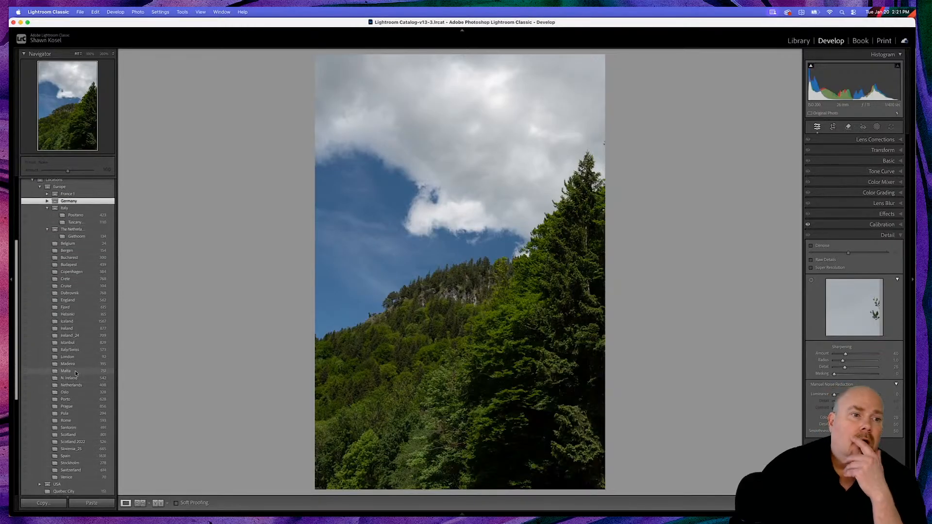
Open the Positano collection as a thumbnail grid and browse it for a night shot of the hillside town.
click(85, 216)
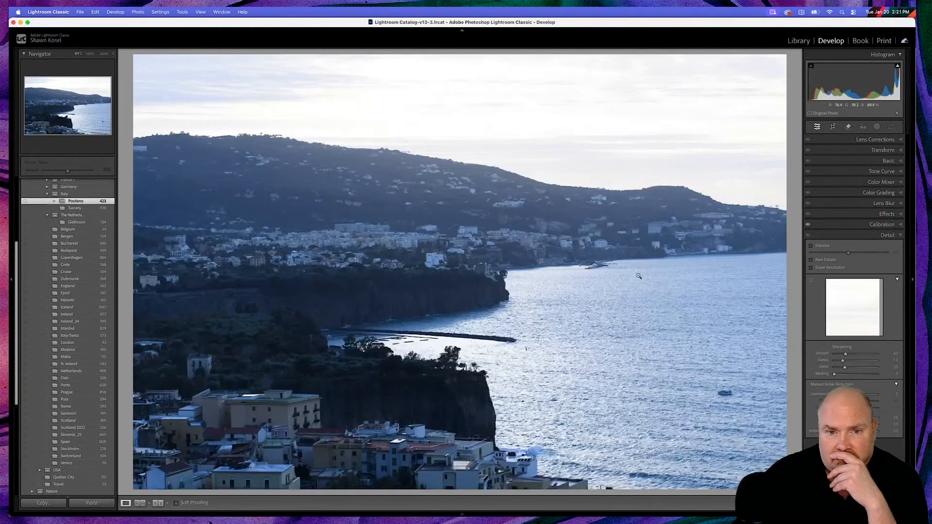
key(g)
scroll(539, 262, down, 10)
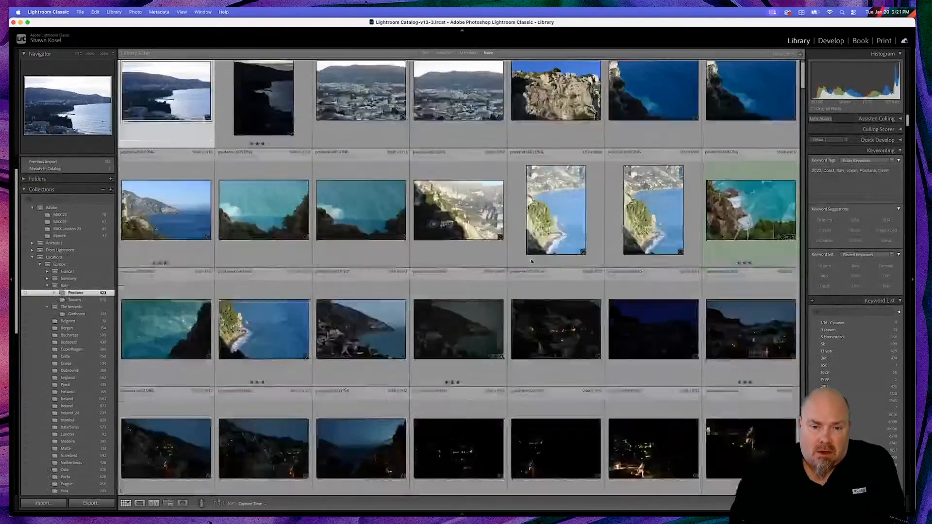
scroll(532, 261, down, 15)
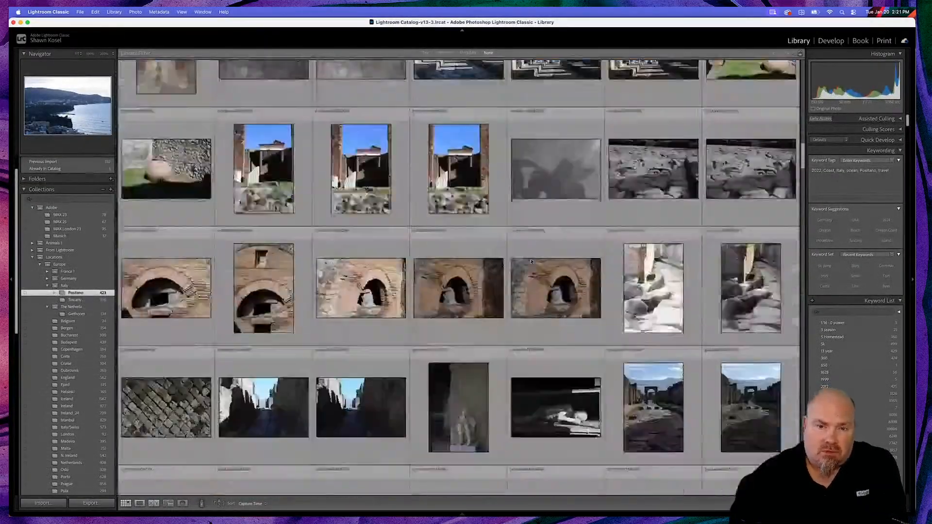
scroll(532, 261, down, 15)
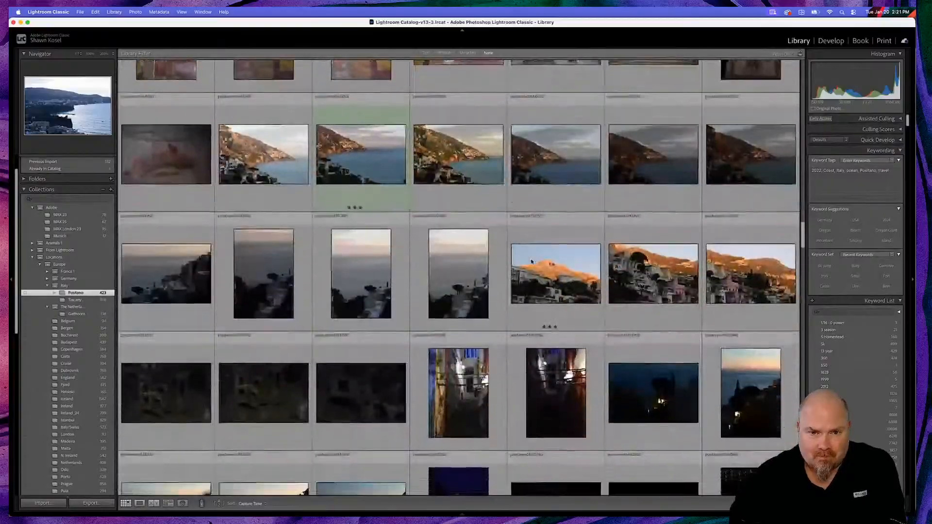
scroll(532, 262, down, 8)
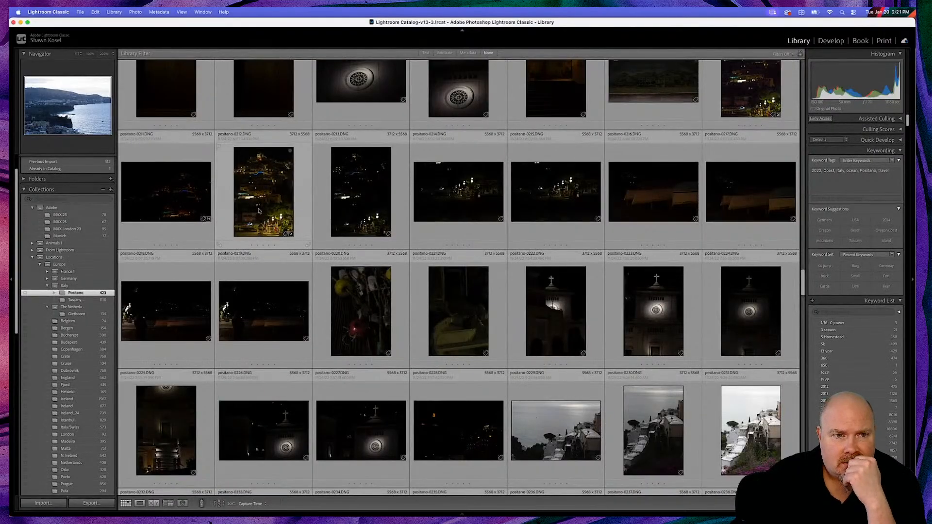
Examine positano-0213.DNG enlarged, checking the street lamps at close zoom, and return to the thumbnail grid.
double_click(372, 201)
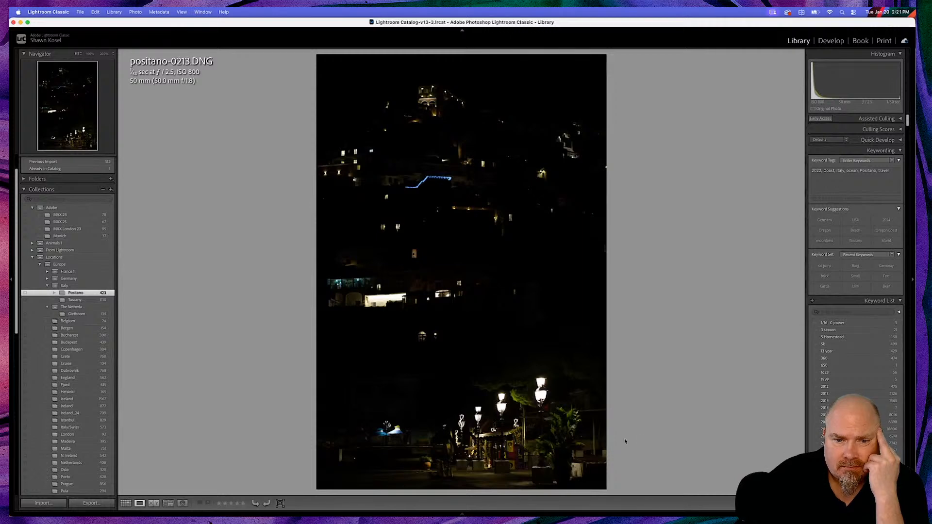
click(452, 447)
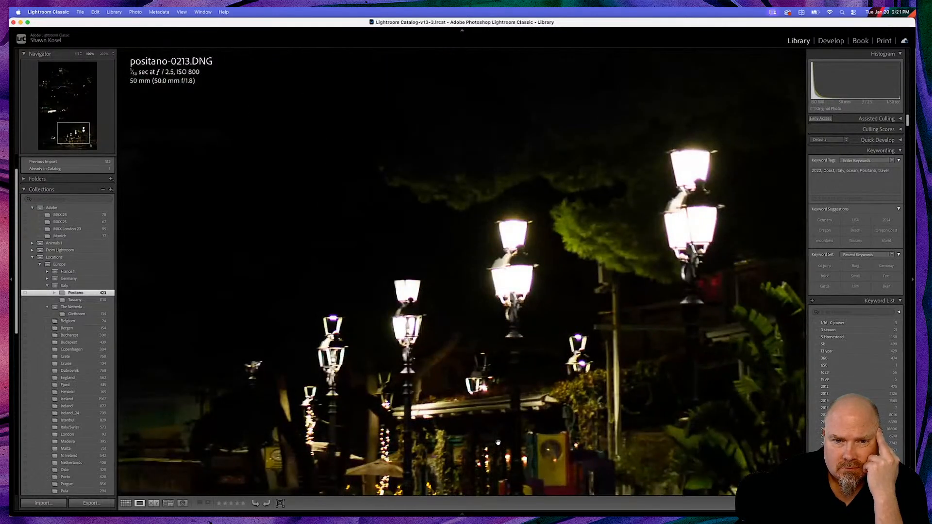
click(527, 385)
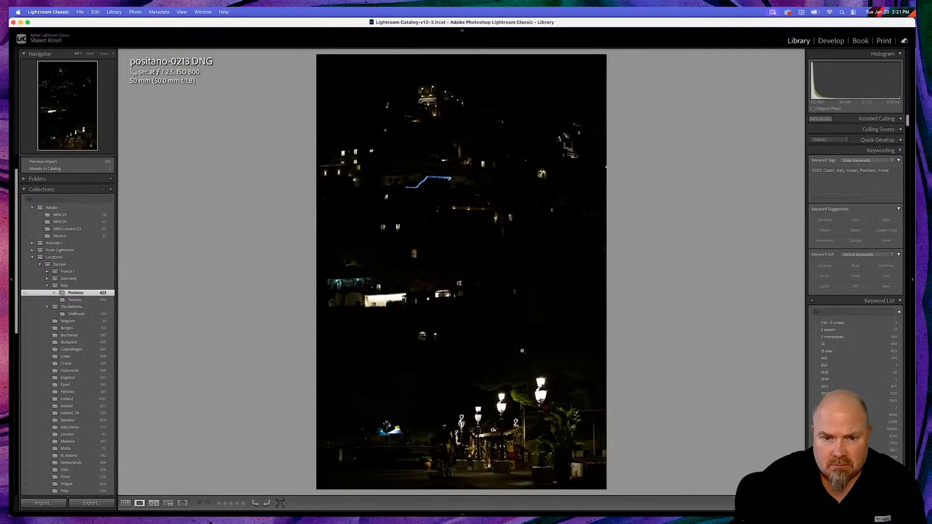
key(g)
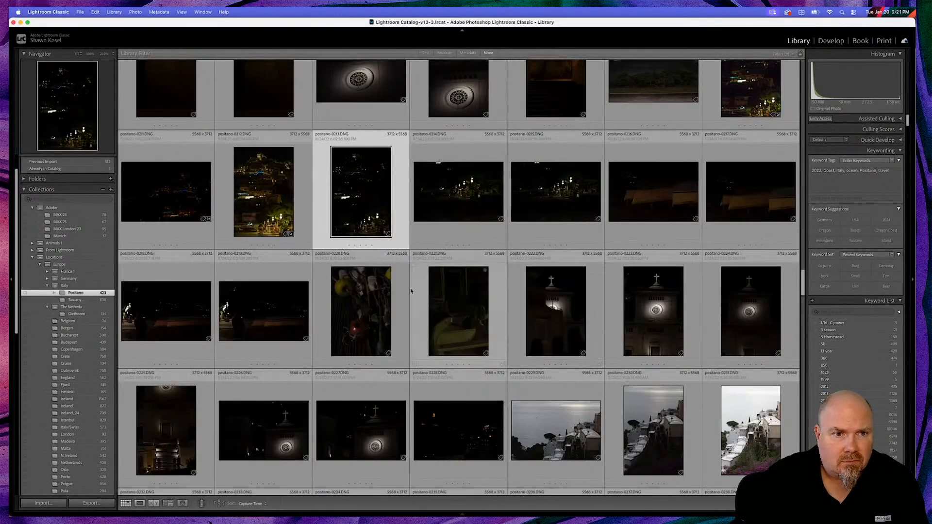
Select the brighter night photo positano-0212.DNG and open it for editing in the Develop module.
click(265, 199)
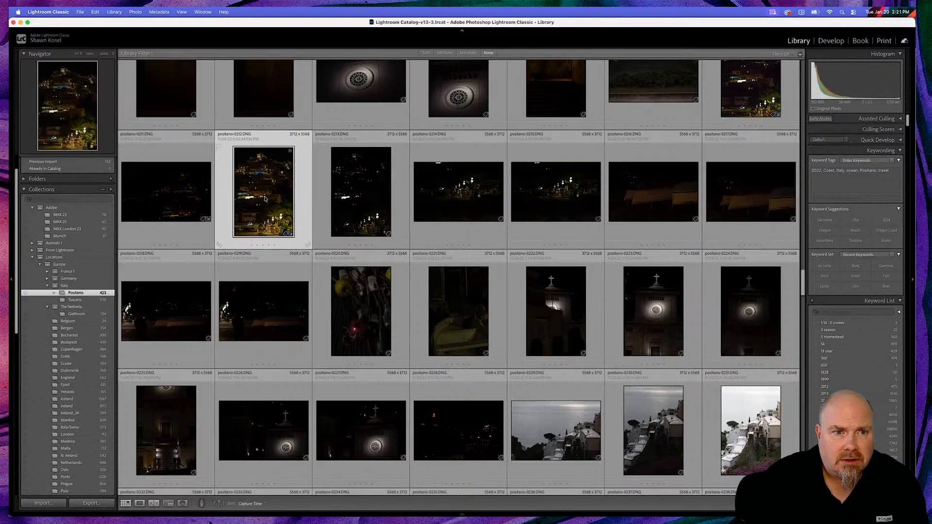
key(e)
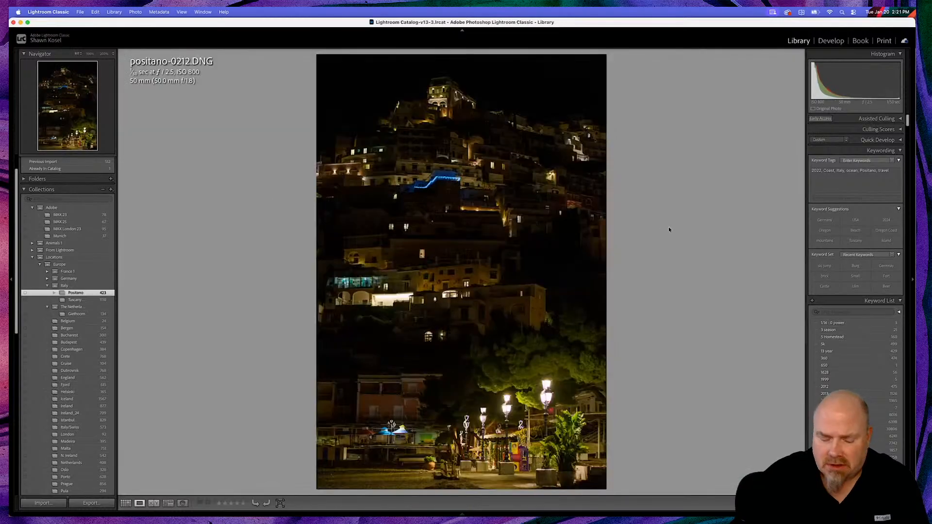
key(d)
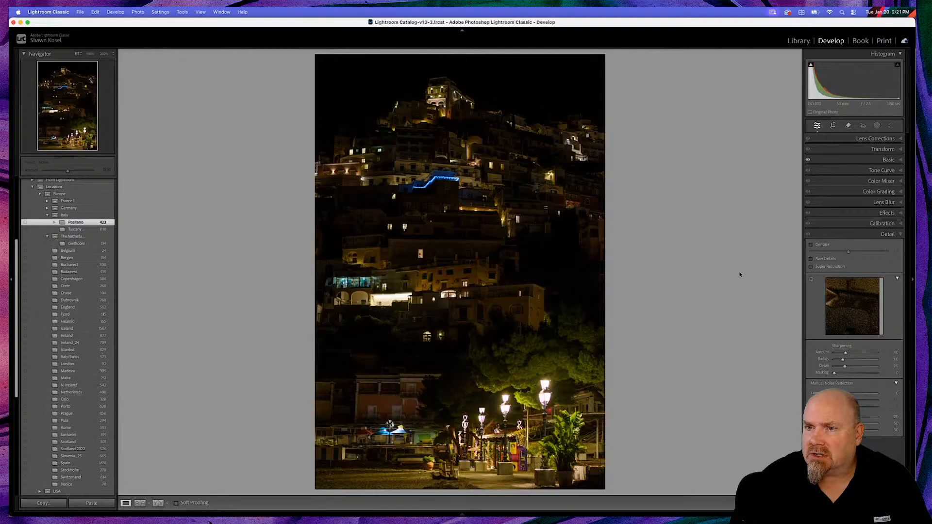
Examine the noise around the street lamps and trees at close zoom, and review the photo's Basic adjustments.
click(547, 385)
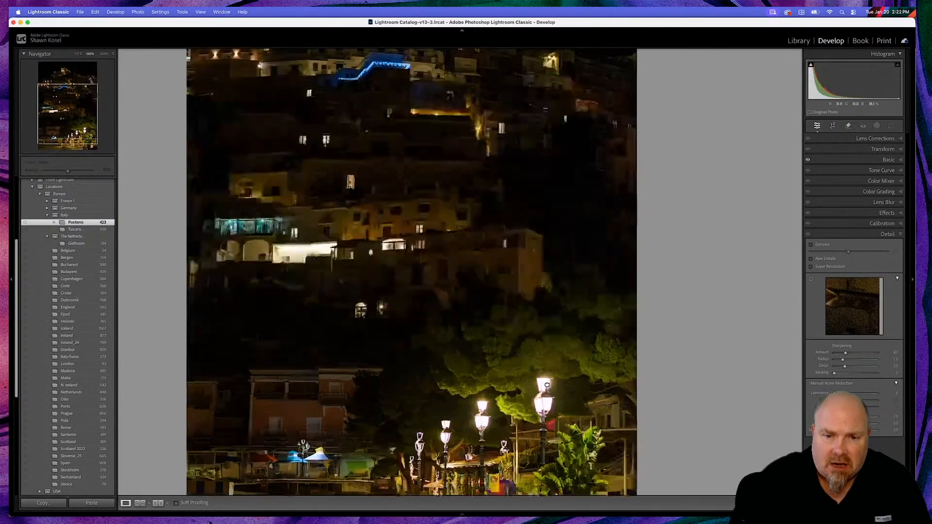
click(548, 385)
scroll(471, 302, down, 2)
scroll(471, 302, left, 1)
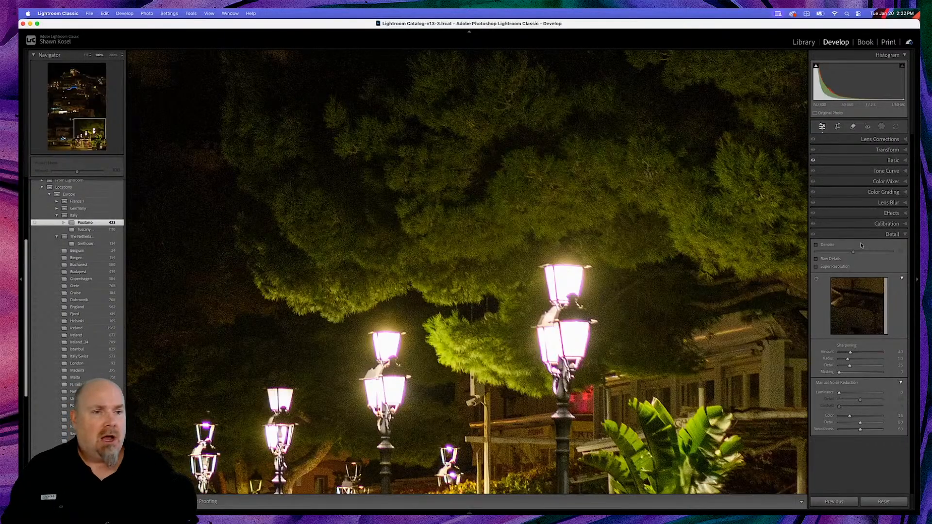
click(905, 161)
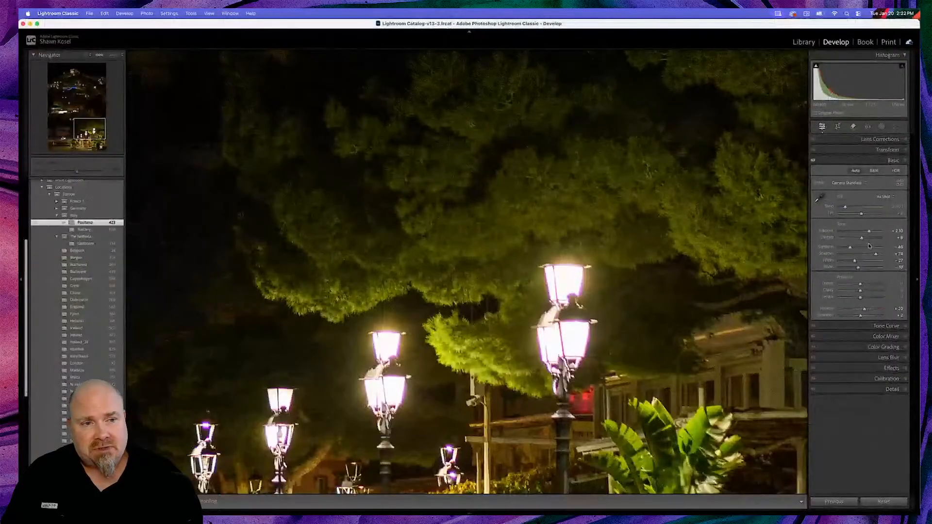
click(905, 161)
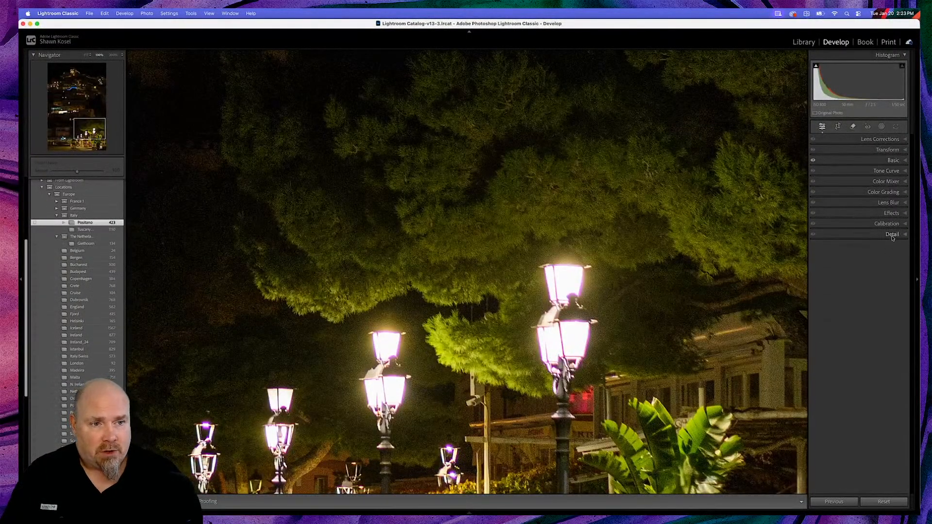
Apply Denoise to the night photo and set its amount to 21.
click(892, 235)
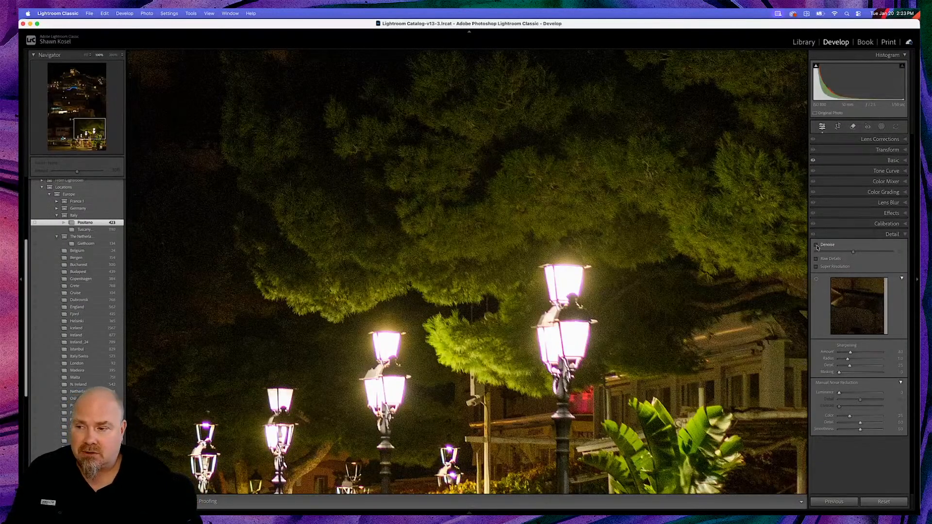
click(817, 246)
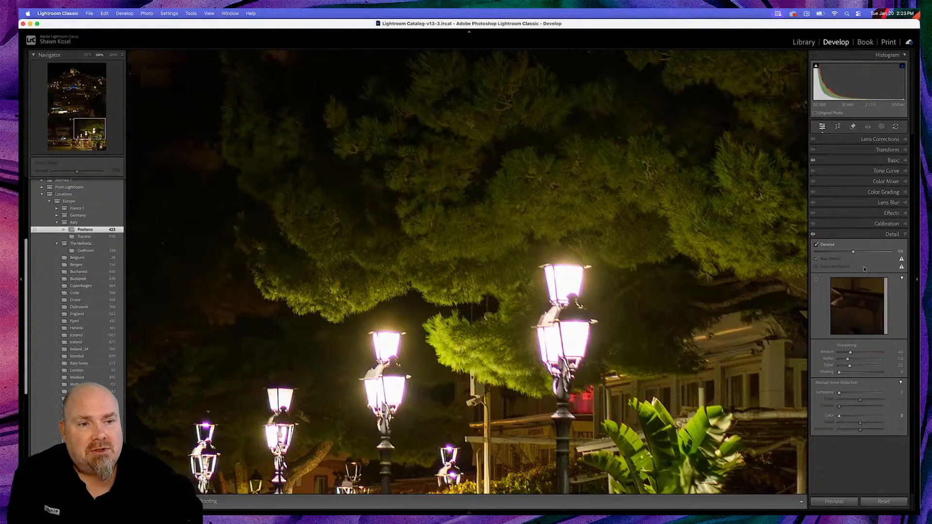
drag(854, 253, 832, 253)
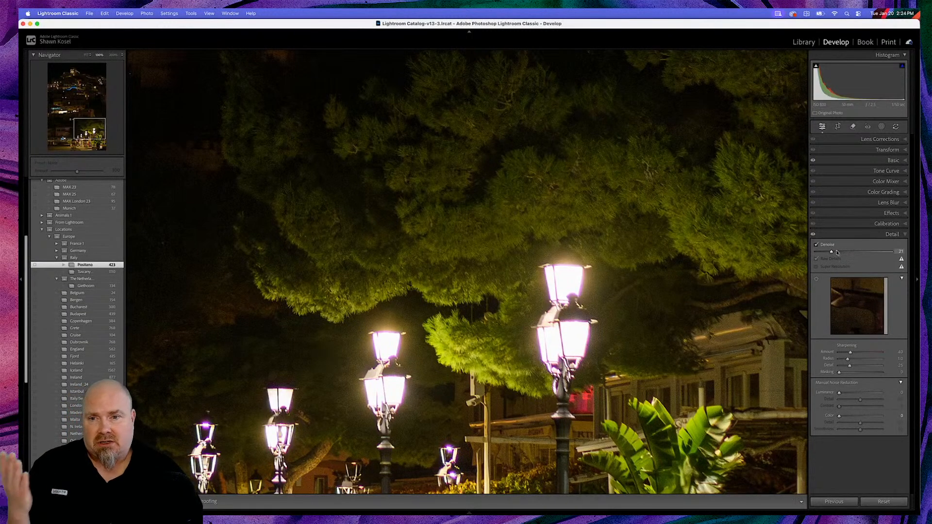
Check the denoised photo as a whole and compare the lamp area at close zoom with the unedited version.
click(371, 306)
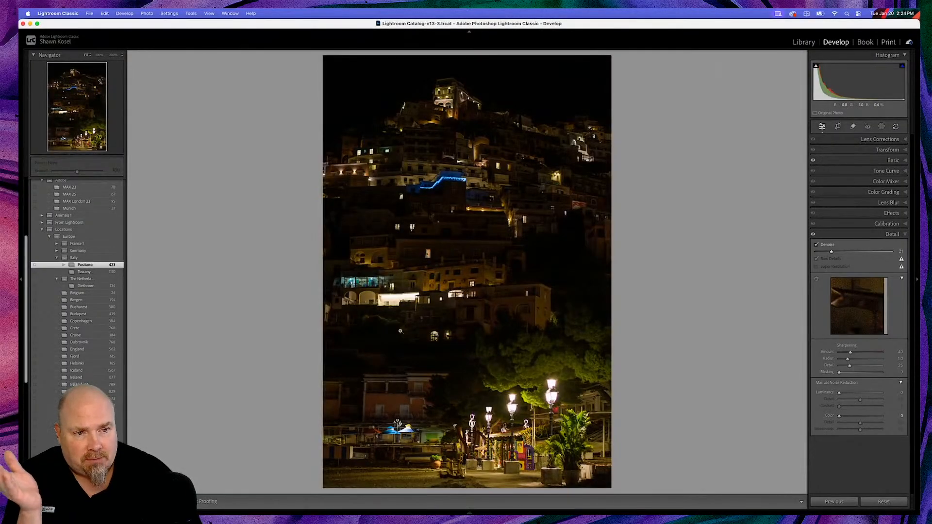
click(500, 394)
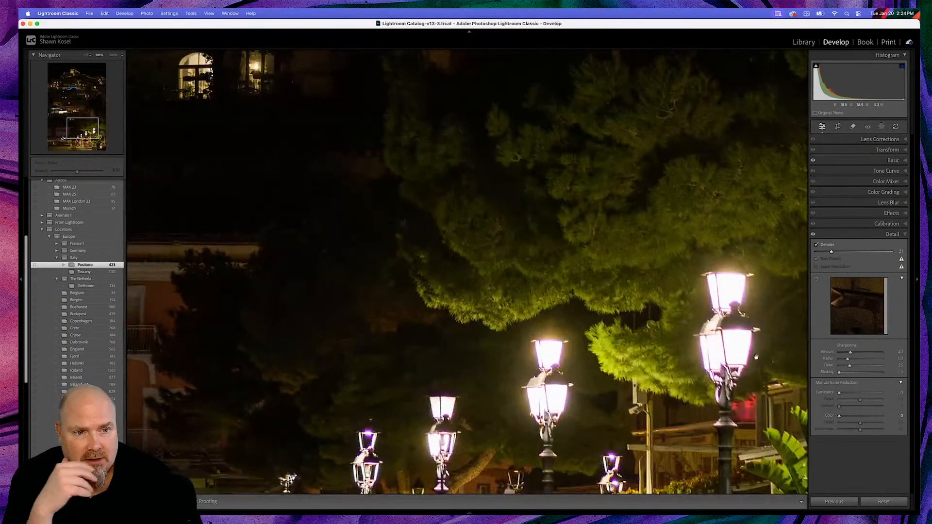
key(backslash)
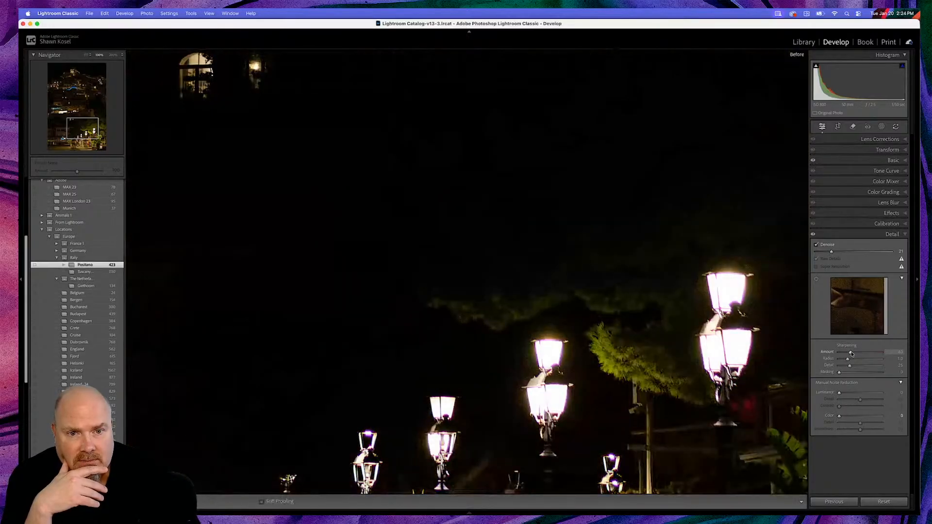
key(backslash)
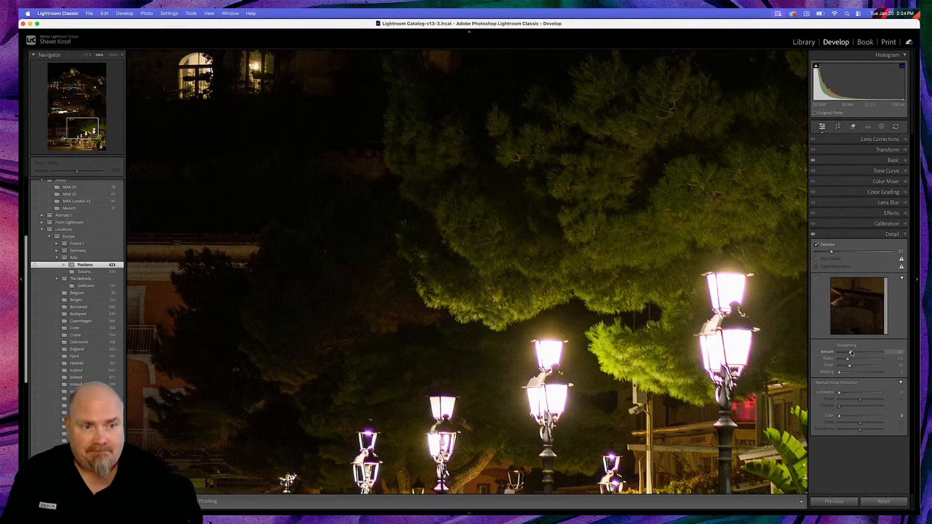
Set the sharpening to Amount 97, Radius 1.4, Detail 46 and Masking 88, previewing the mask while adjusting it.
drag(852, 353, 875, 353)
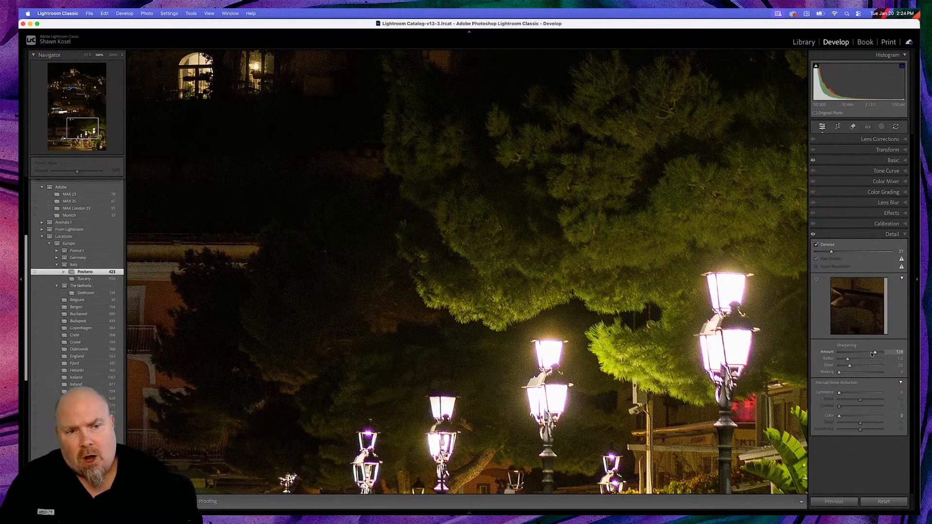
drag(876, 353, 868, 355)
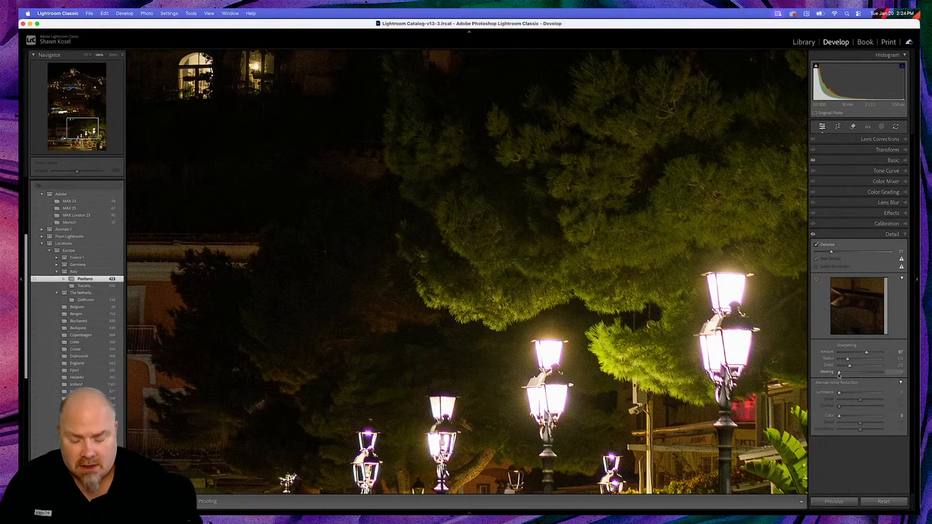
key(alt)
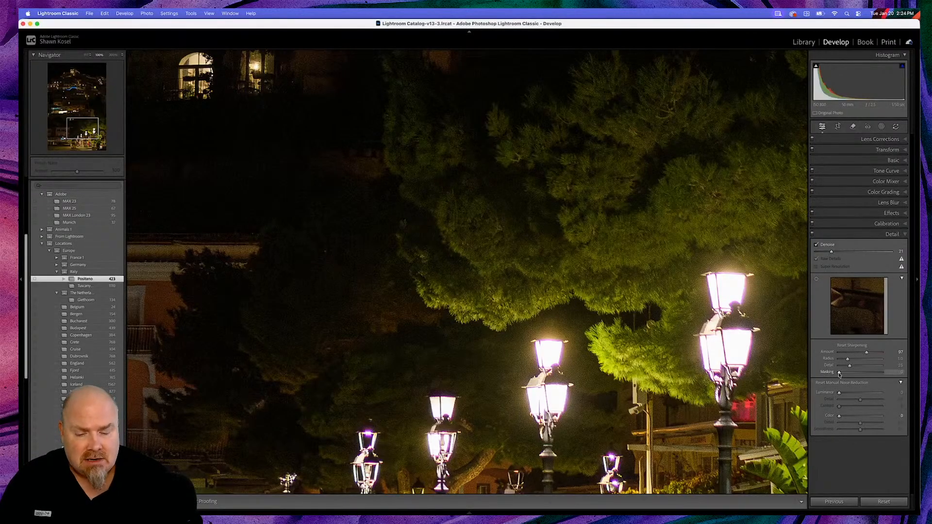
drag(839, 374, 877, 375)
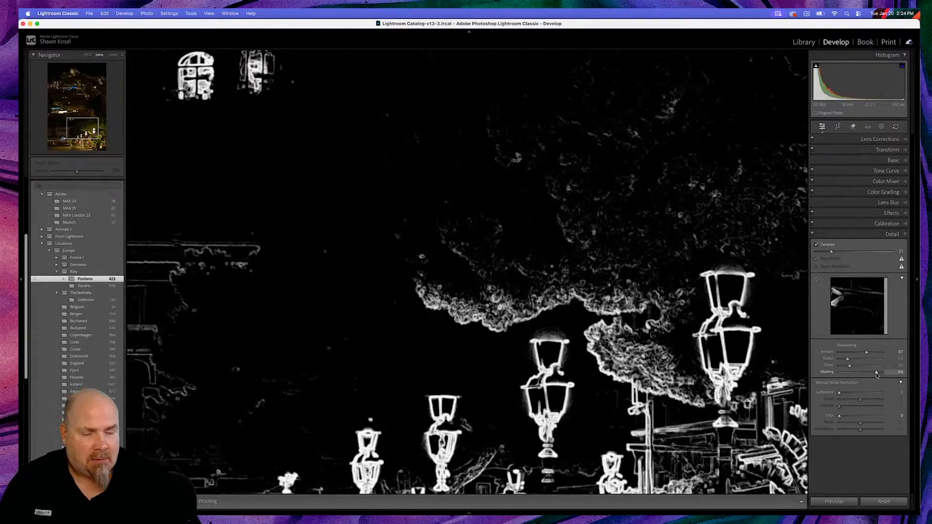
drag(877, 375, 877, 376)
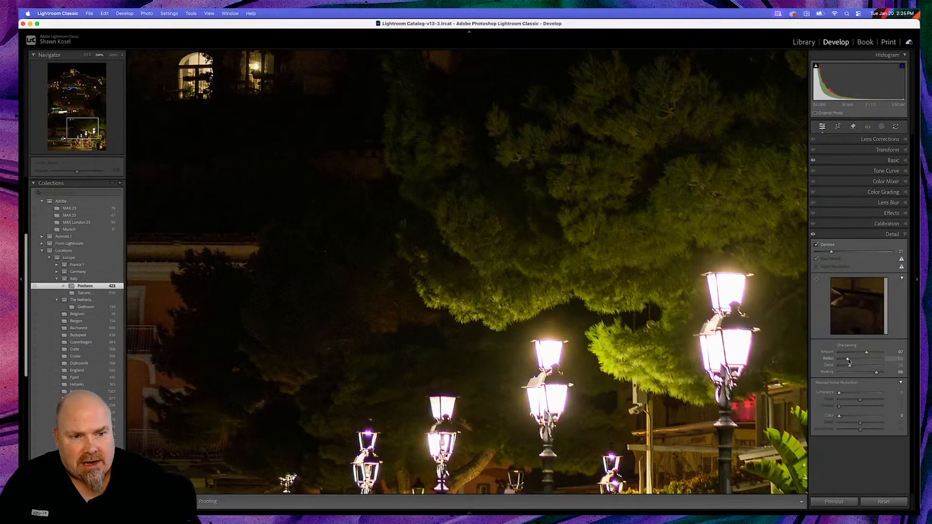
drag(849, 360, 859, 367)
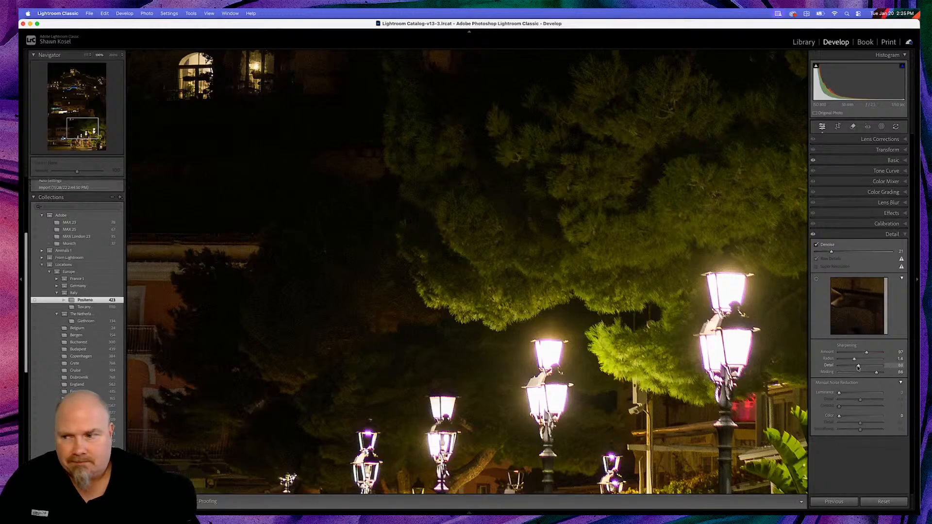
Check the dark building facades at close zoom and raise the Denoise amount to 27.
click(502, 228)
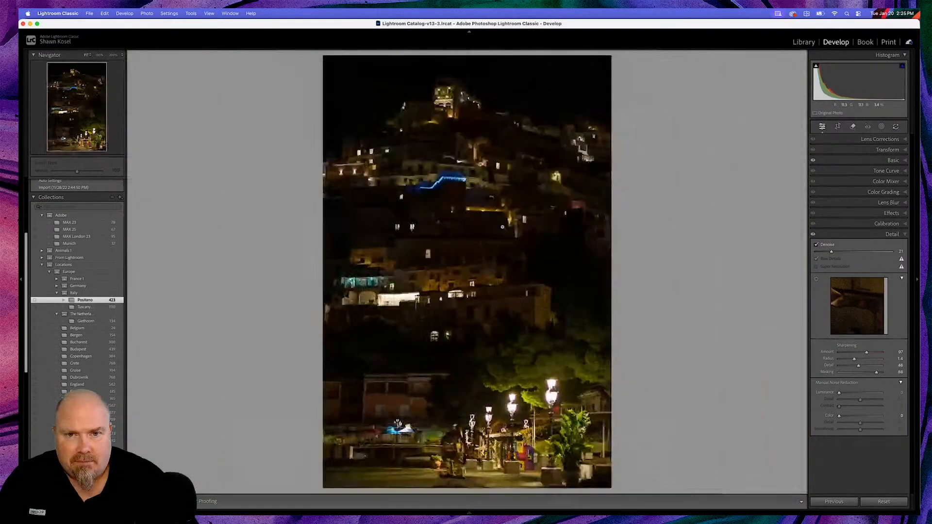
click(485, 315)
scroll(487, 316, down, 5)
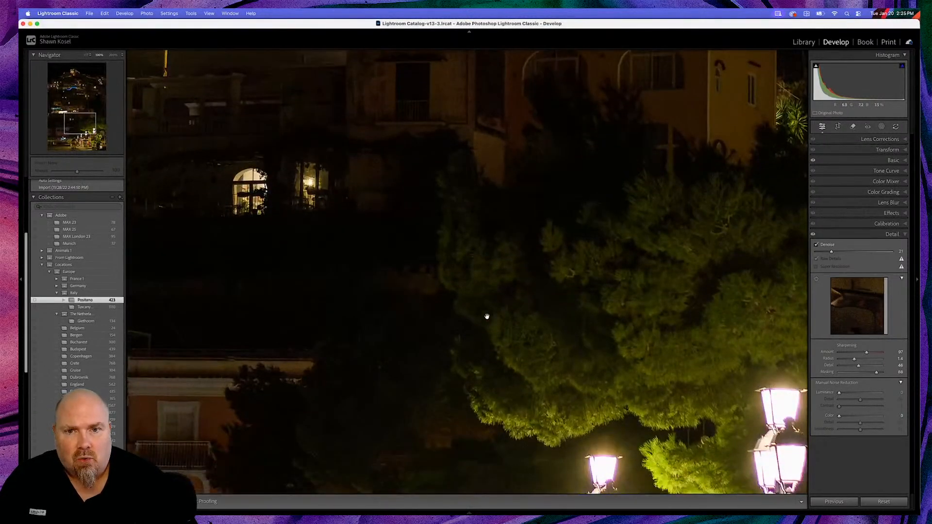
scroll(487, 316, up, 5)
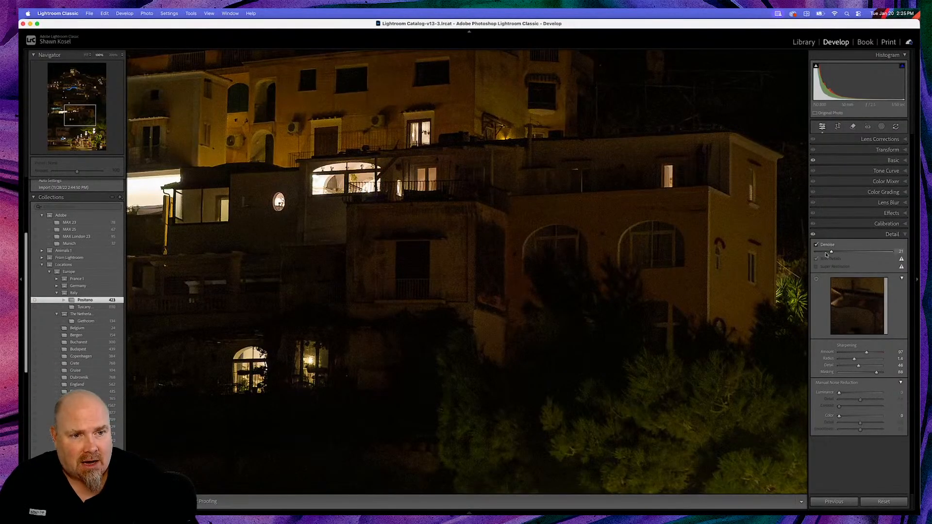
drag(831, 252, 837, 253)
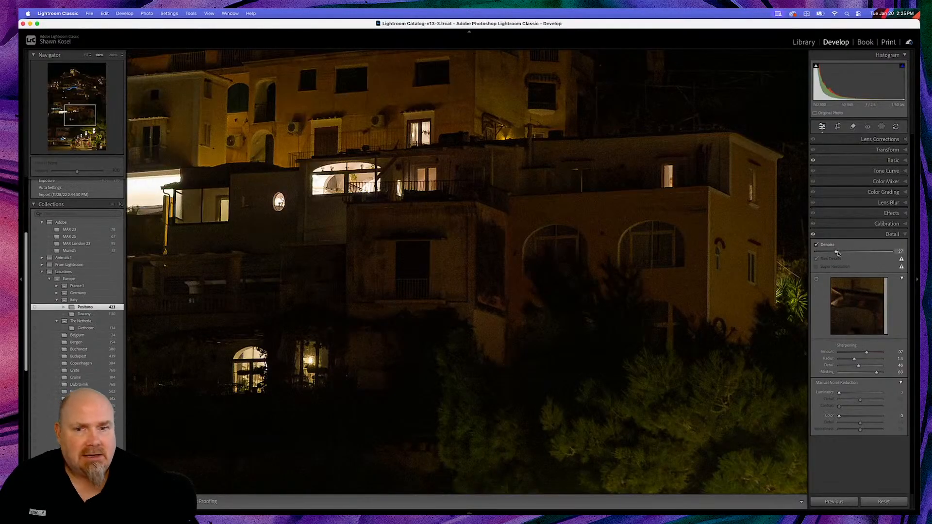
scroll(311, 189, up, 3)
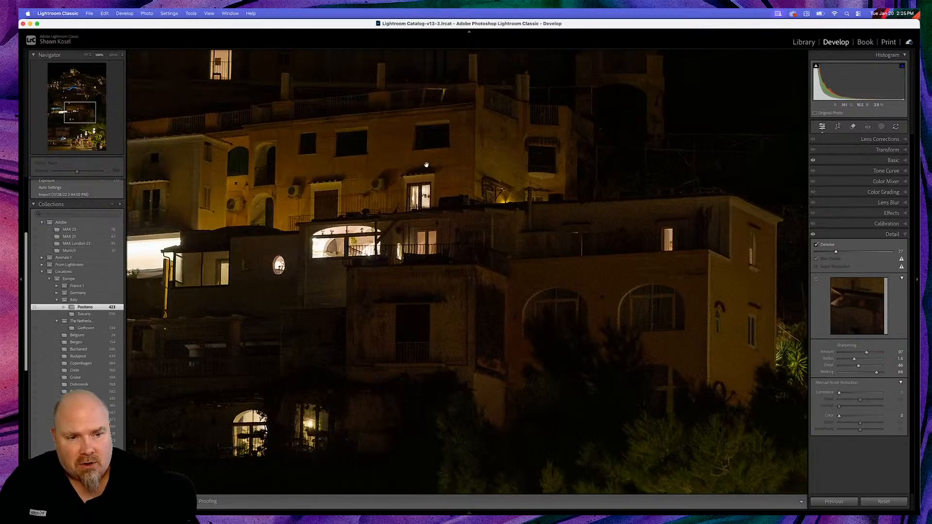
key(alt)
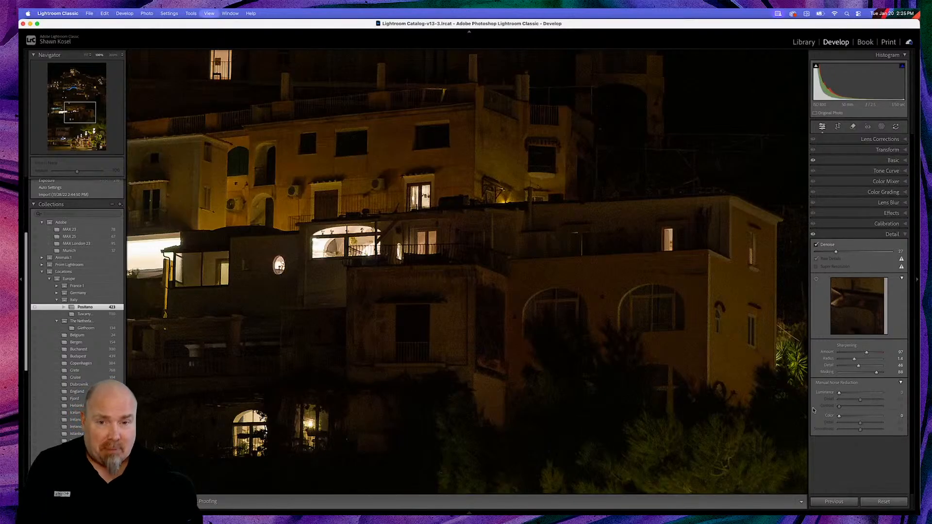
key(g)
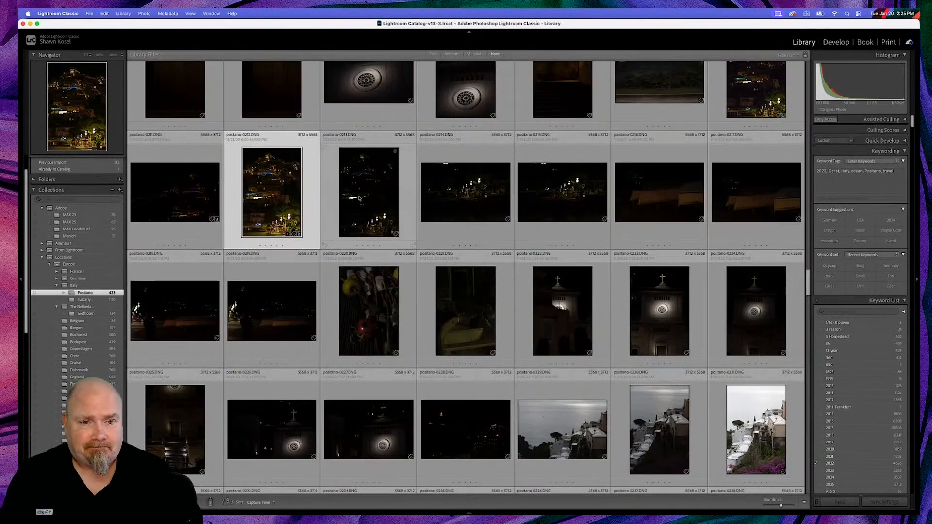
scroll(359, 198, up, 1)
key(e)
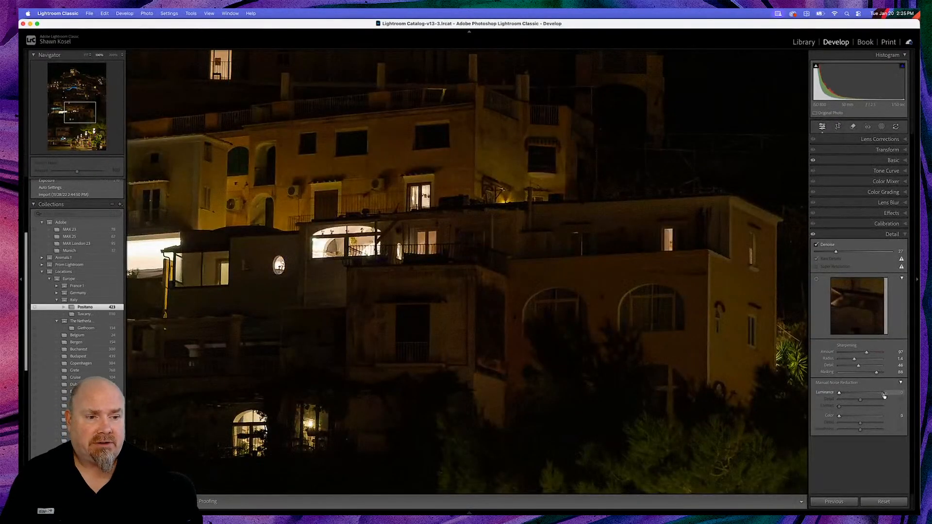
Collapse the Detail settings and open the Madeira collection in the Library grid.
click(893, 235)
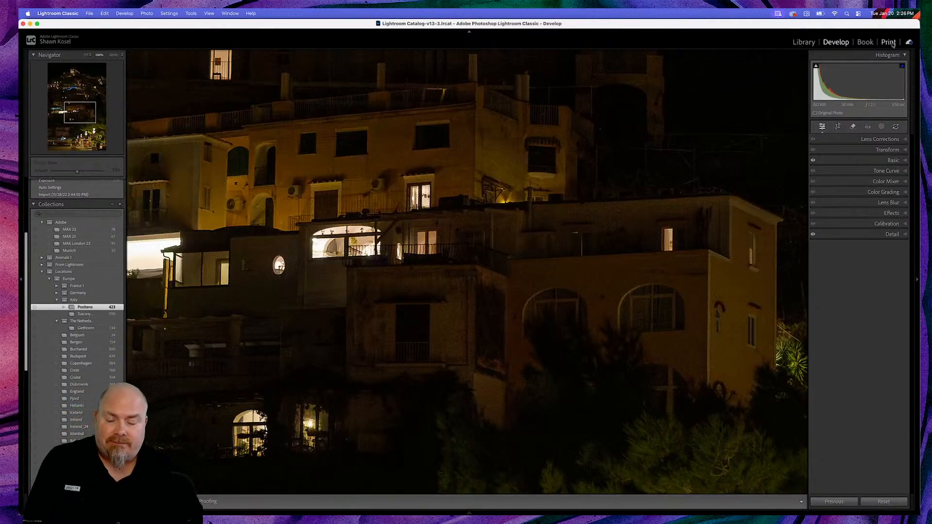
key(g)
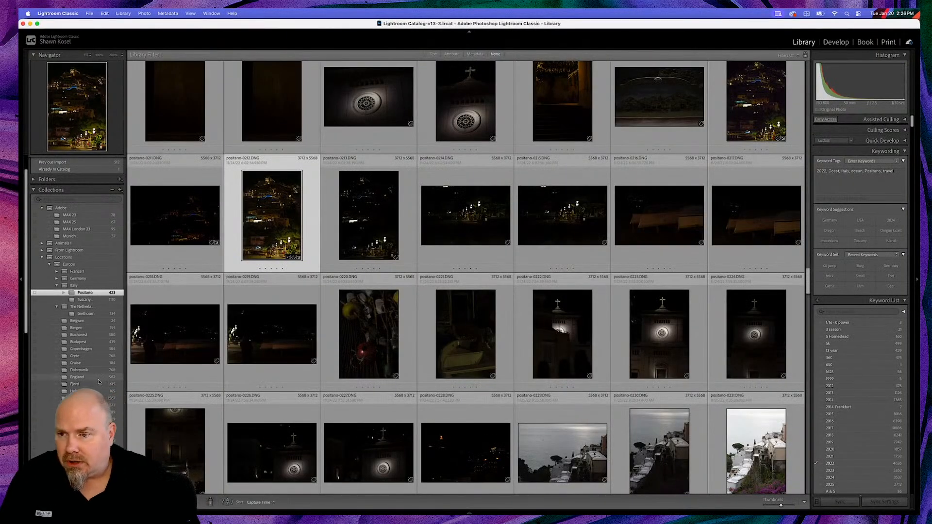
scroll(73, 383, down, 3)
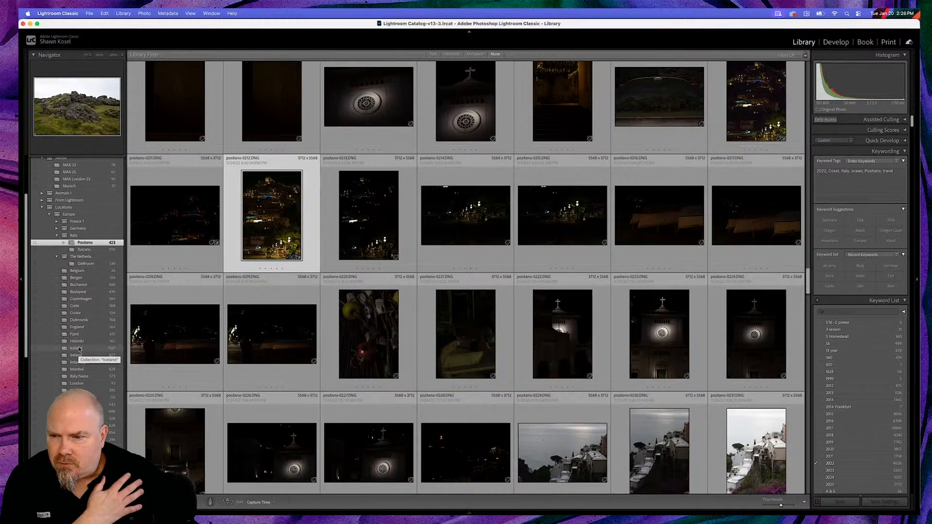
scroll(97, 340, down, 3)
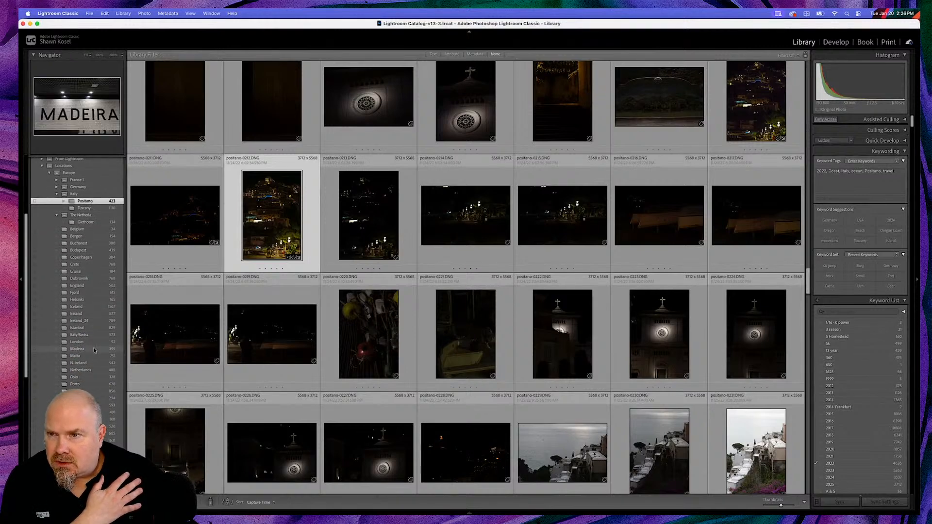
click(78, 349)
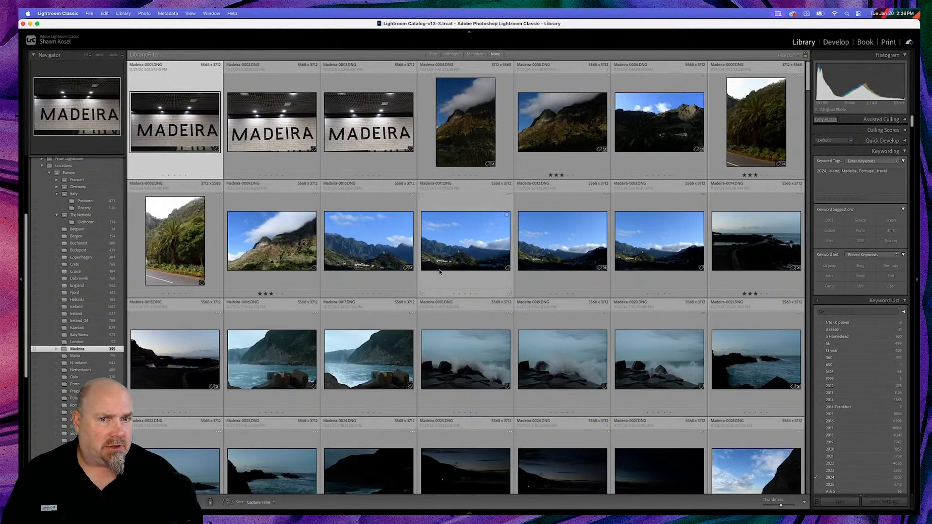
Browse the Madeira collection's thumbnails for a suitable landscape photo.
scroll(485, 298, down, 2)
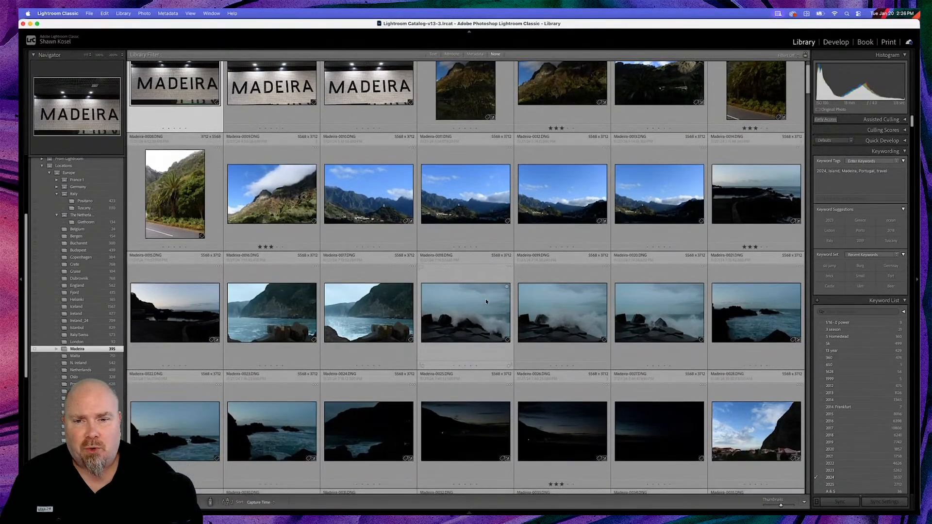
scroll(485, 301, down, 5)
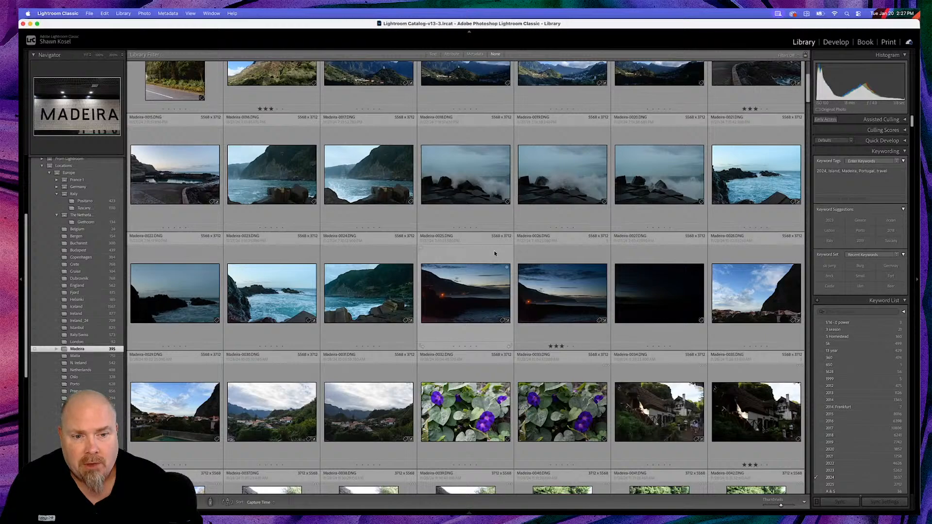
scroll(473, 223, down, 3)
scroll(478, 222, down, 1)
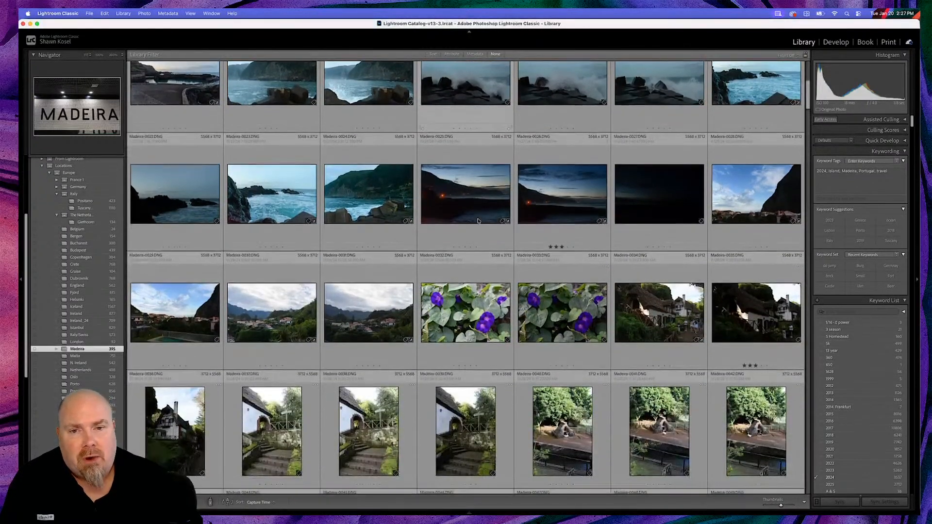
scroll(478, 221, down, 8)
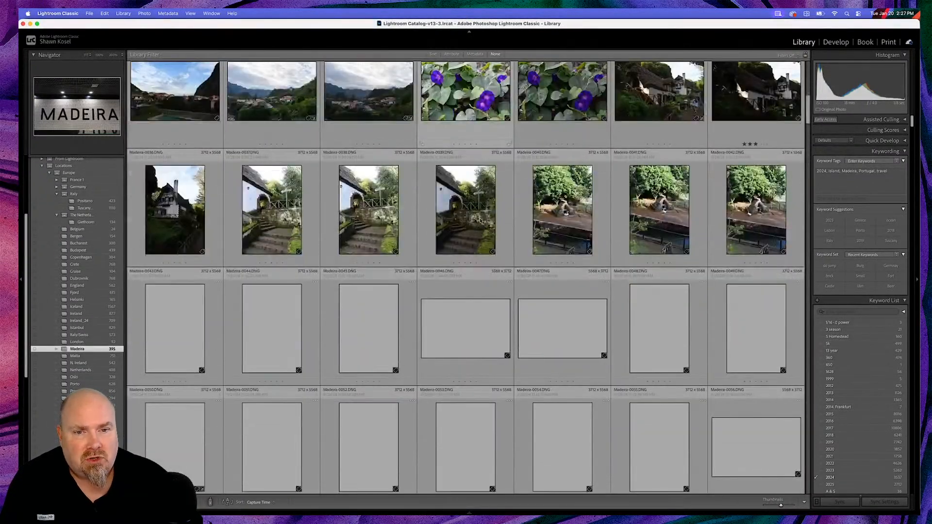
scroll(480, 221, down, 8)
scroll(480, 220, down, 2)
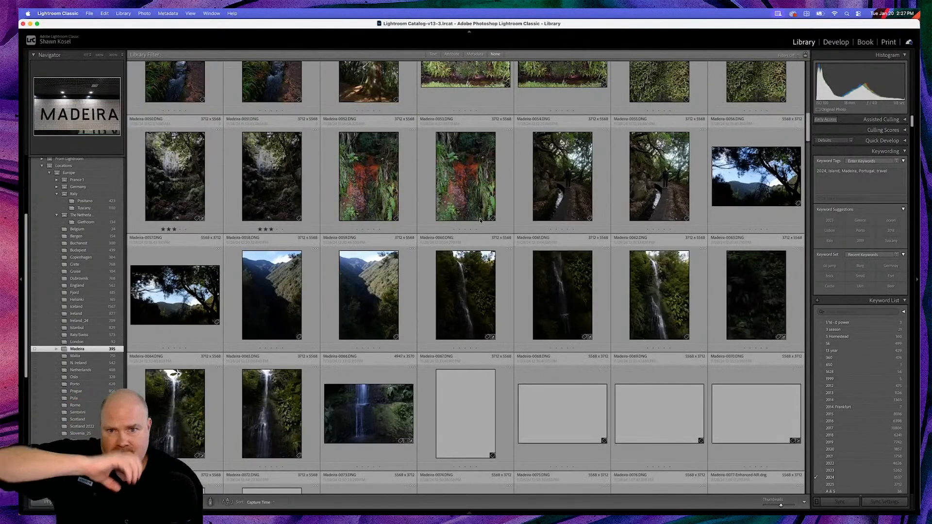
scroll(558, 274, down, 5)
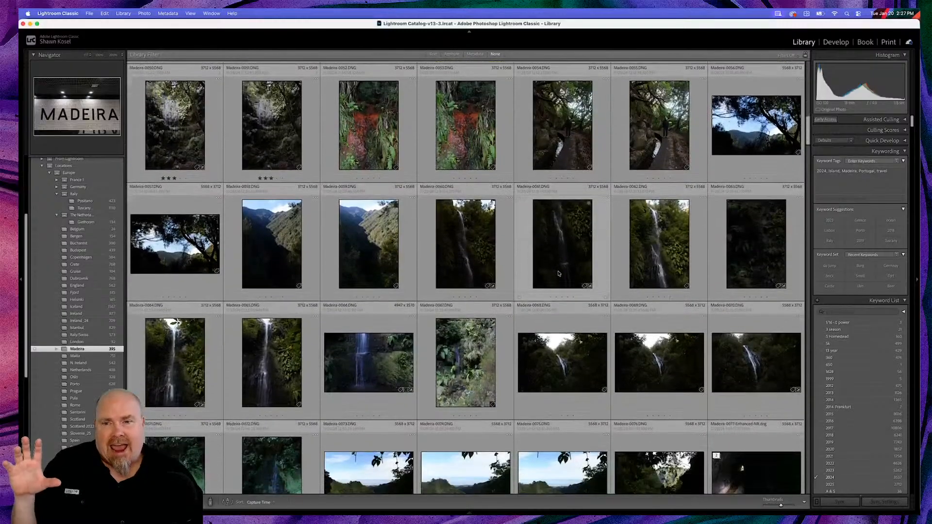
scroll(558, 273, down, 3)
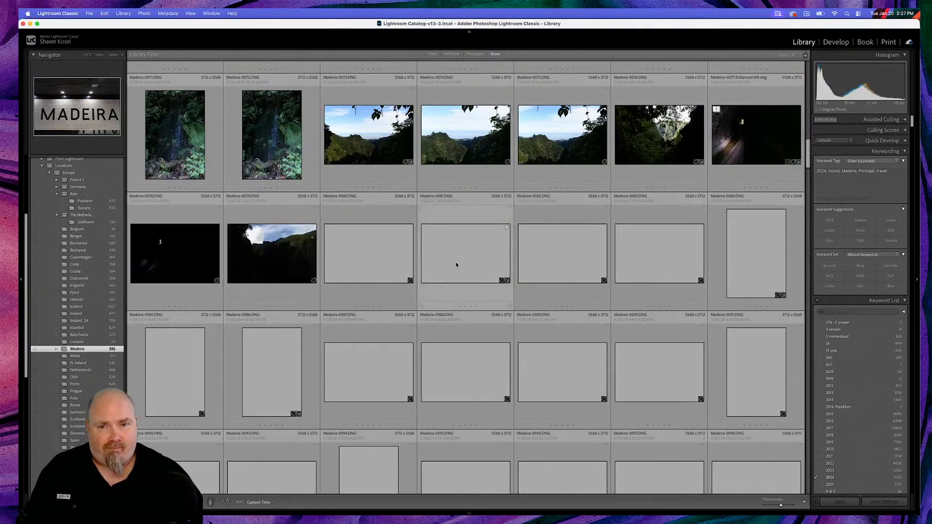
scroll(456, 264, down, 1)
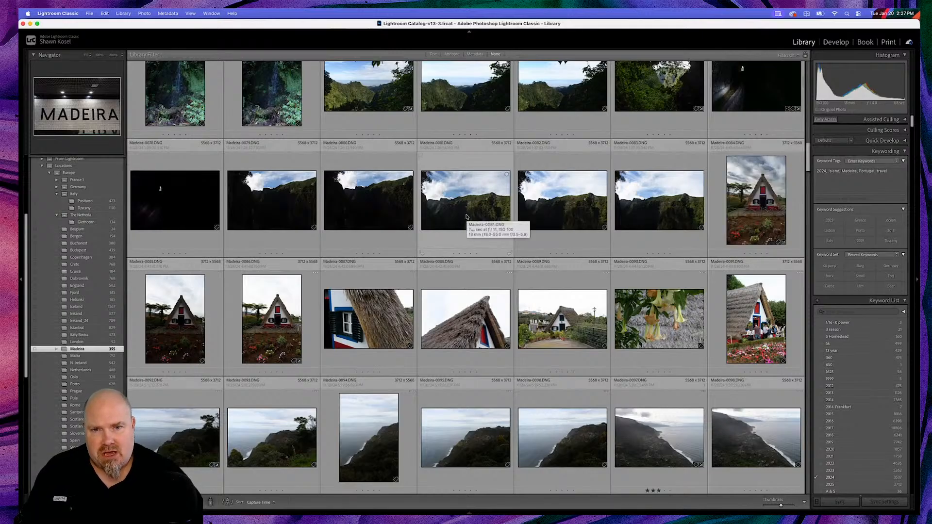
click(466, 217)
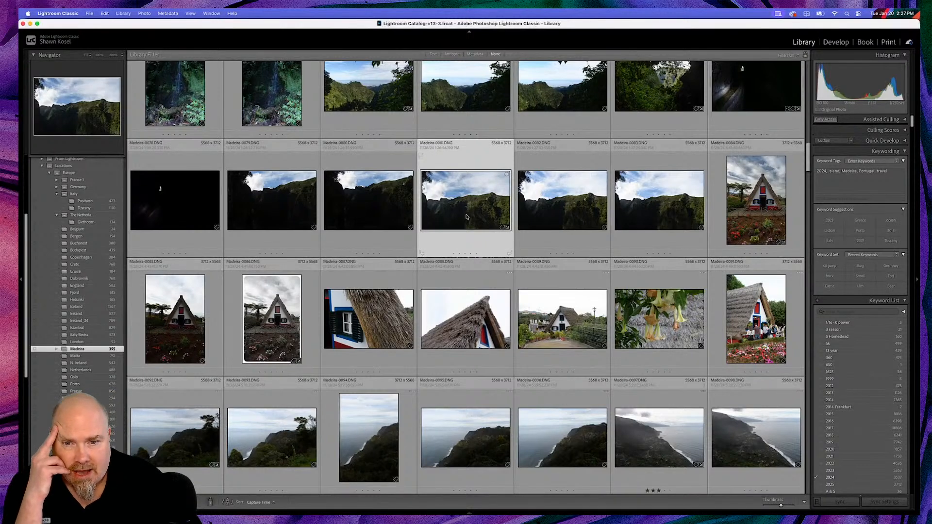
scroll(466, 217, down, 1)
scroll(466, 217, down, 4)
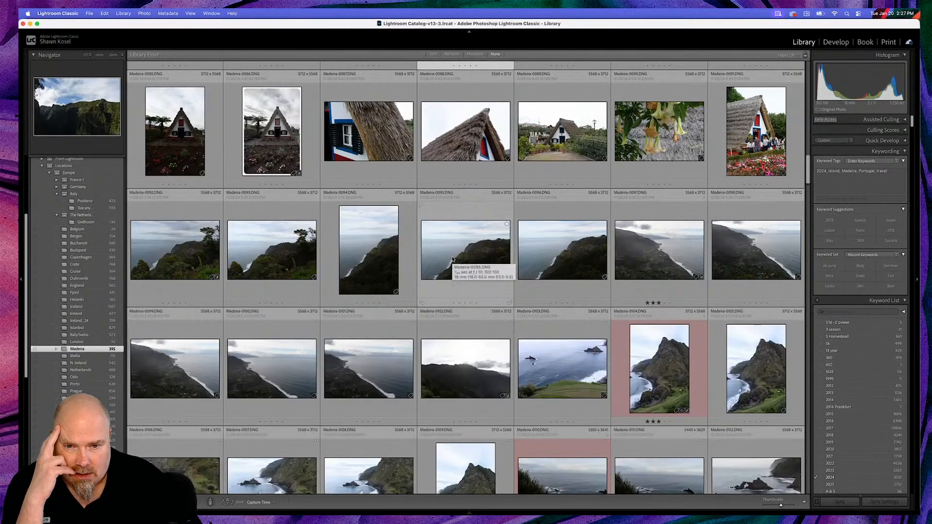
scroll(452, 260, down, 3)
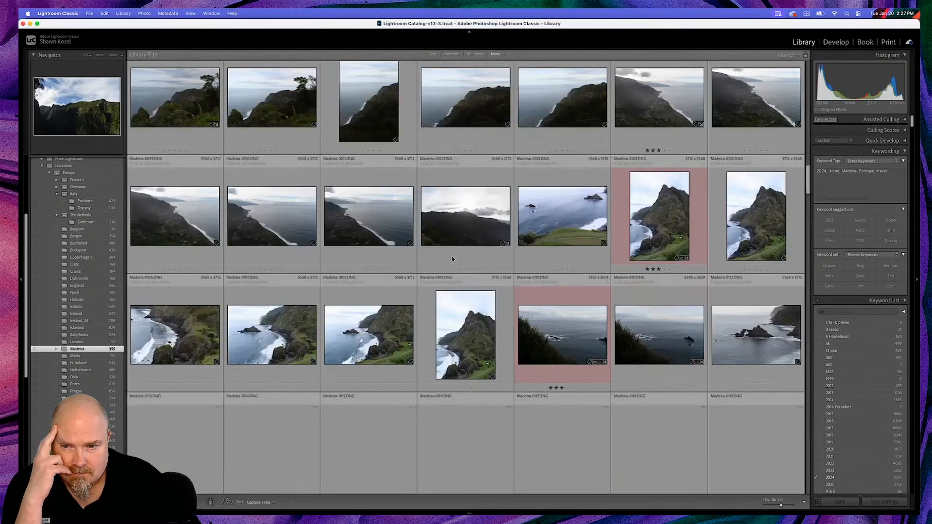
Open the coastal photo Madeira-0107.DNG in Develop, fit it to the view and expand the Basic settings.
click(295, 339)
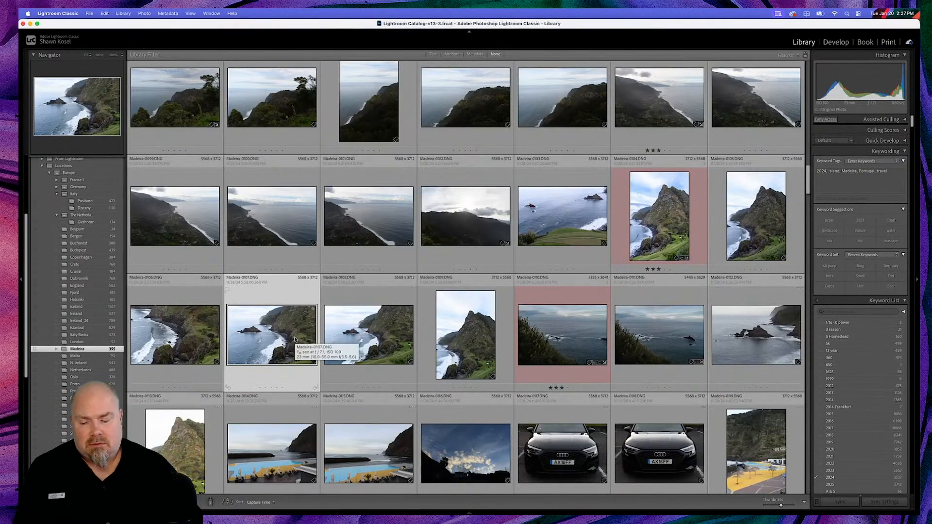
key(d)
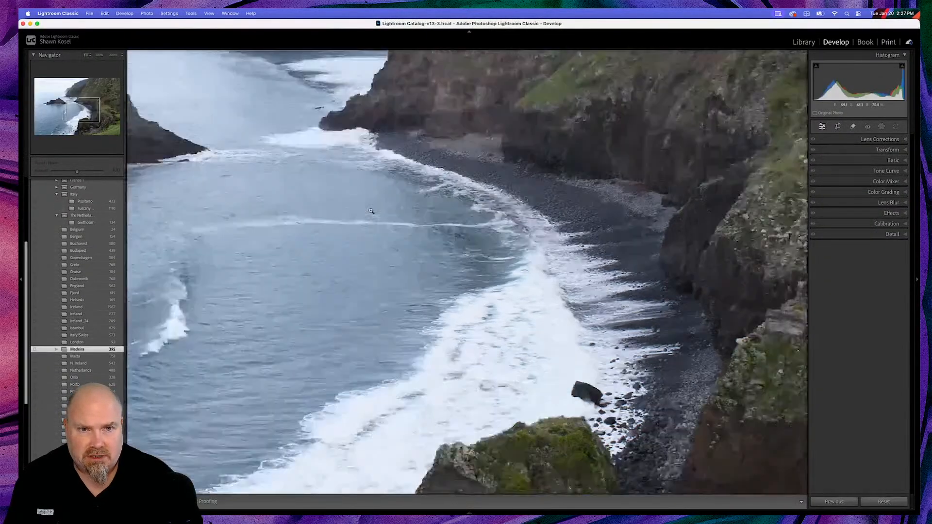
click(371, 211)
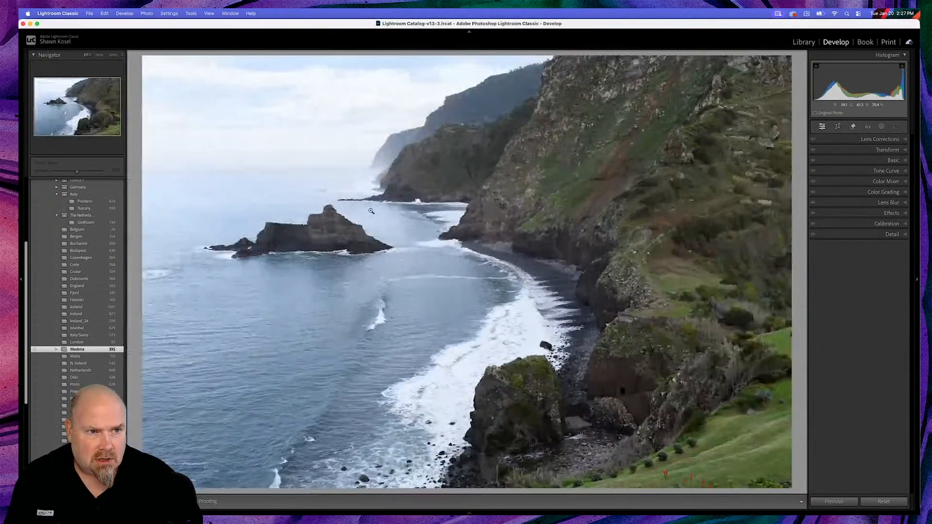
click(891, 161)
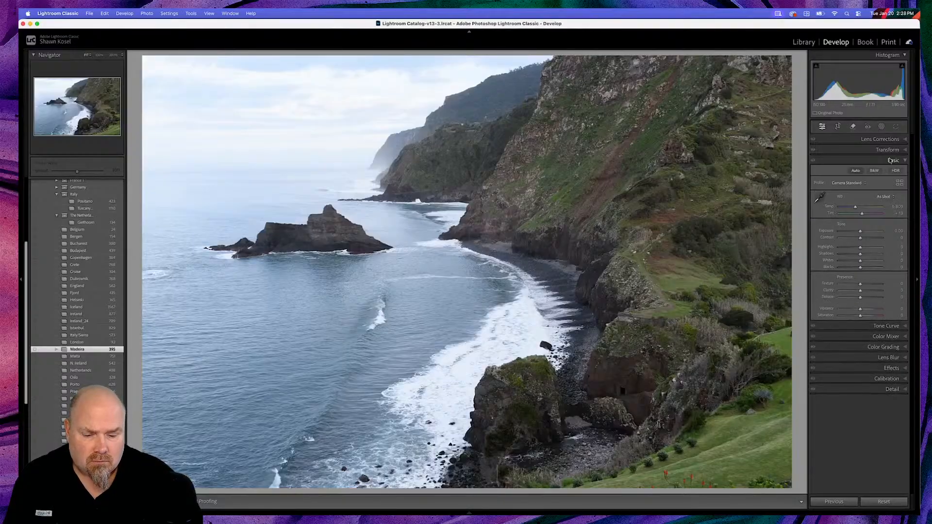
Show the coastal photo in the Library's Loupe view and review the raw defaults in the Preferences.
key(g)
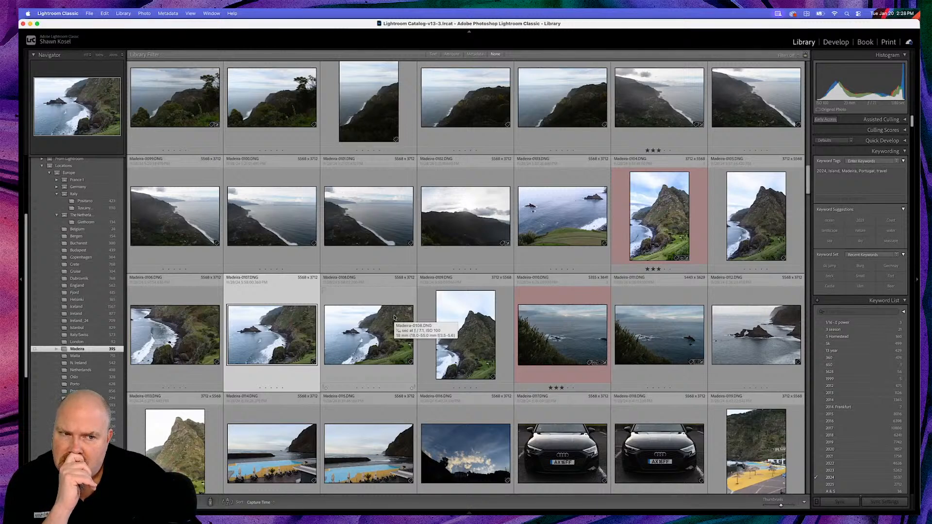
double_click(306, 322)
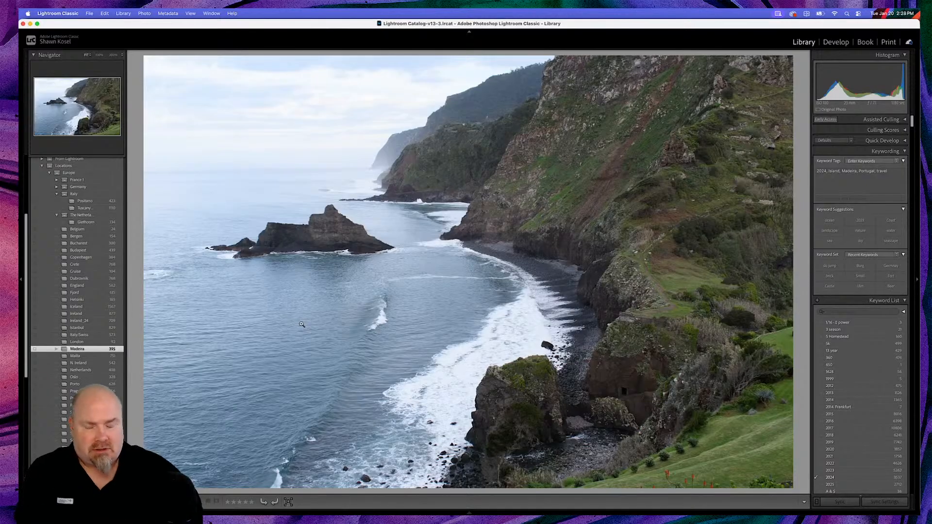
click(75, 14)
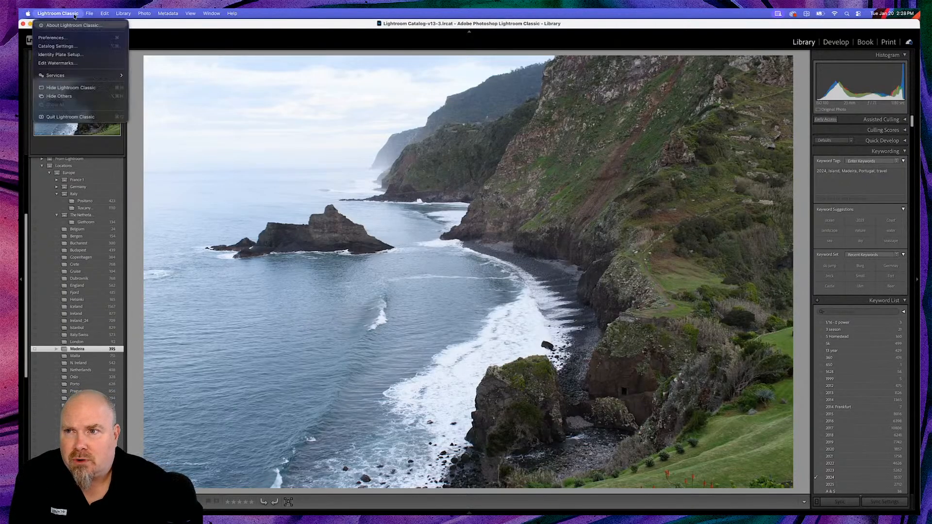
click(68, 39)
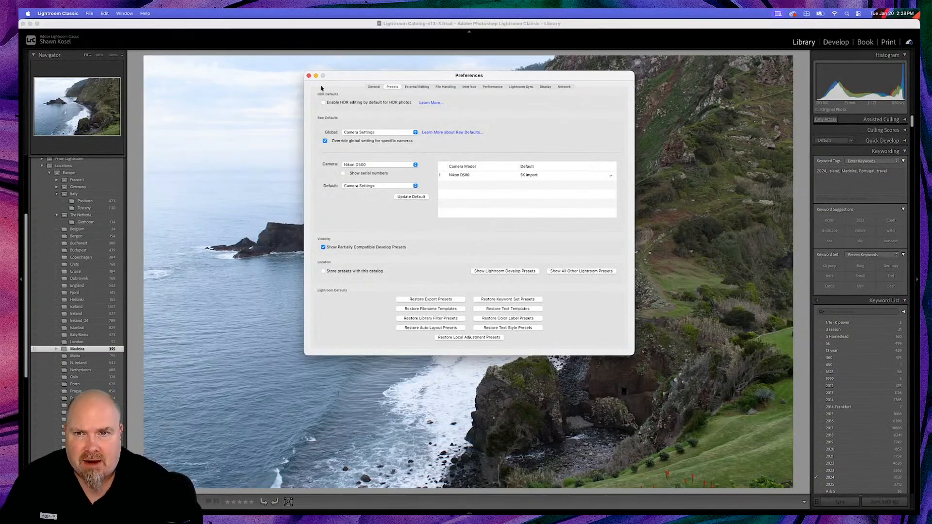
click(308, 76)
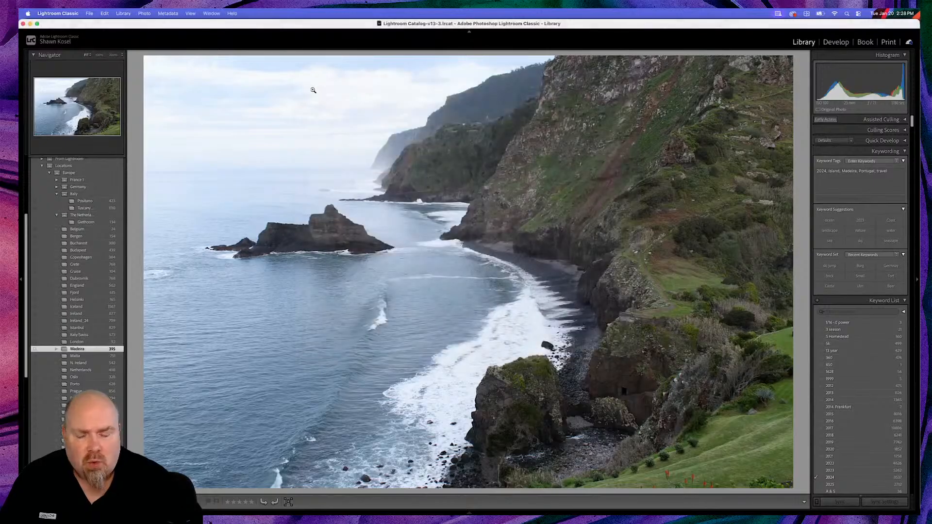
Examine the coastal photo's Lens Corrections profile settings in Develop.
key(d)
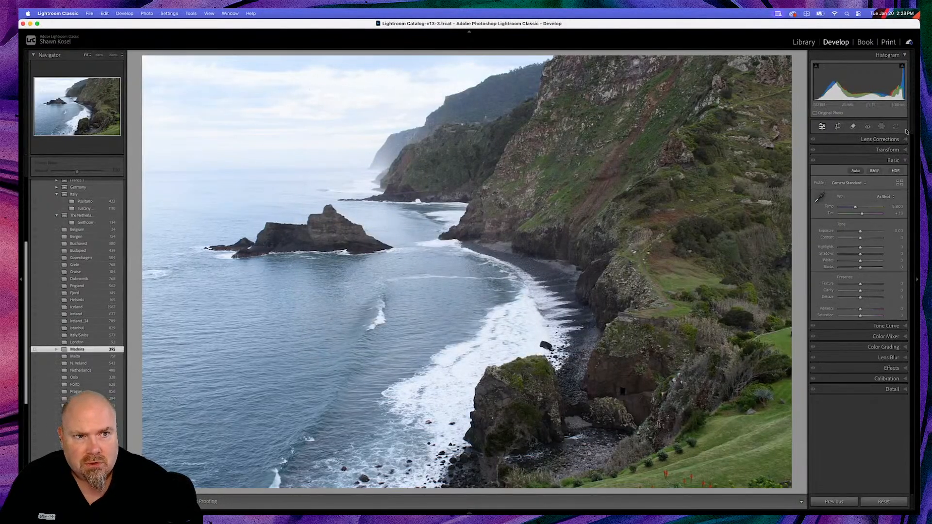
click(880, 140)
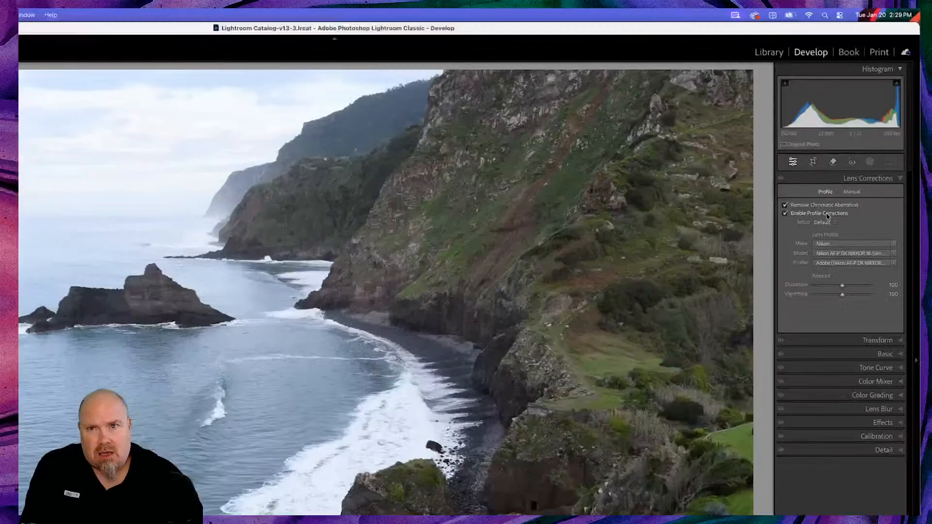
View the coastal photo enlarged in the Library, return it to Develop and call up the Preferences again.
key(g)
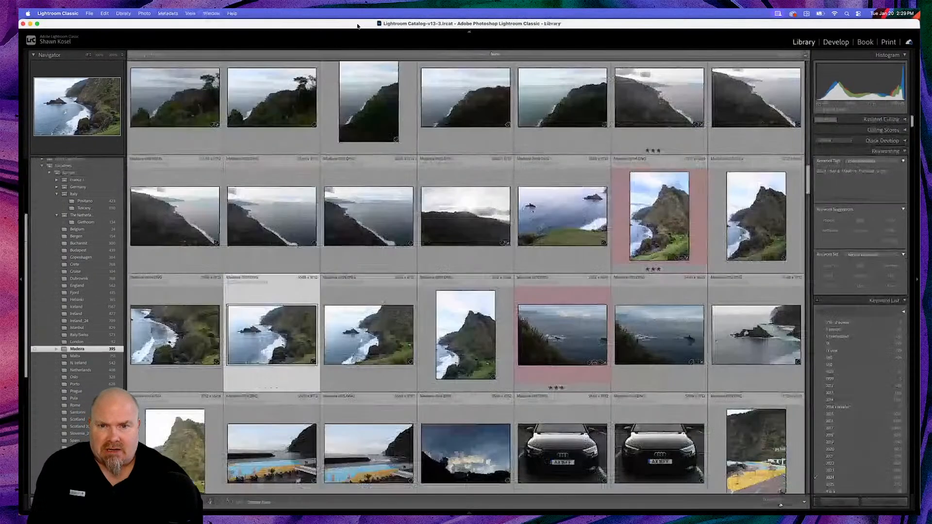
double_click(293, 300)
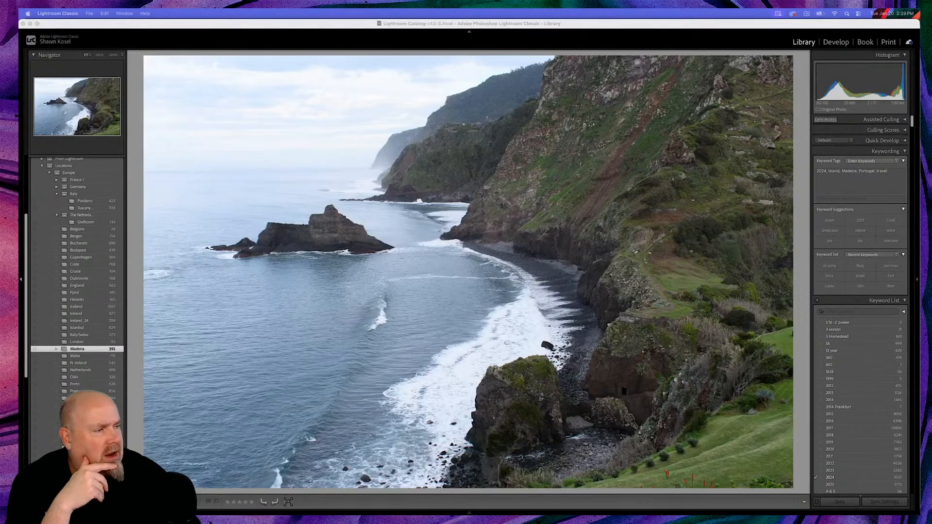
click(505, 103)
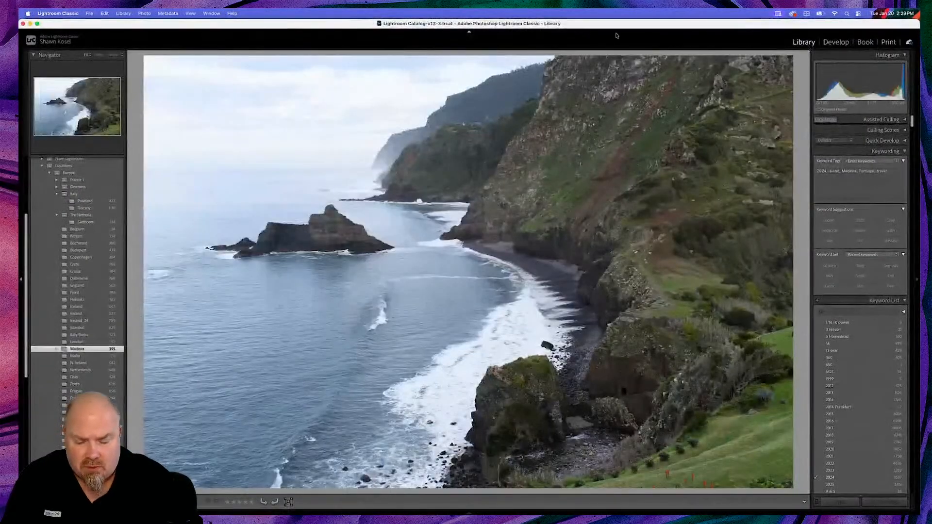
key(d)
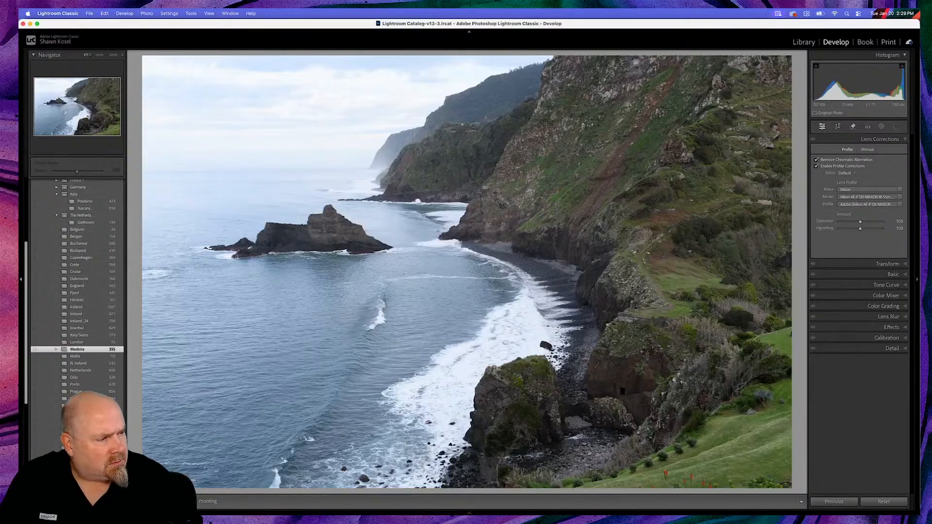
key(super+comma)
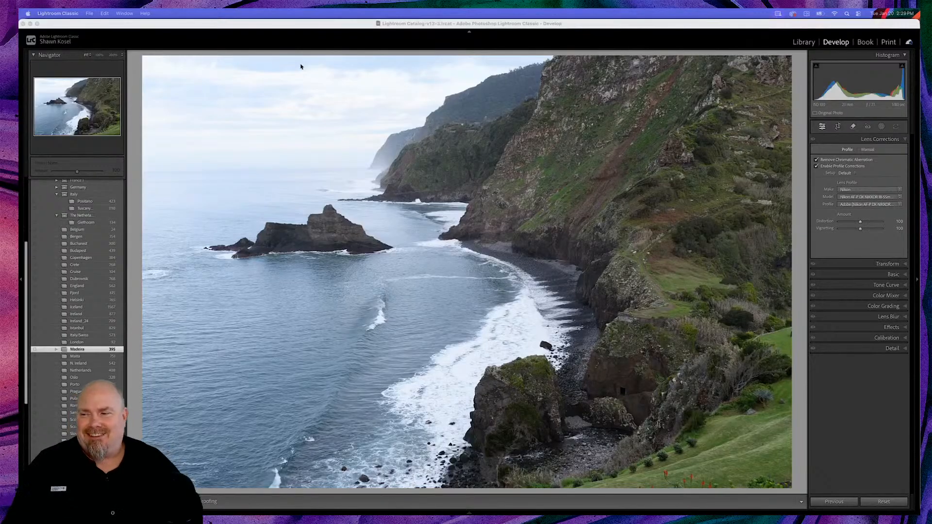
click(299, 26)
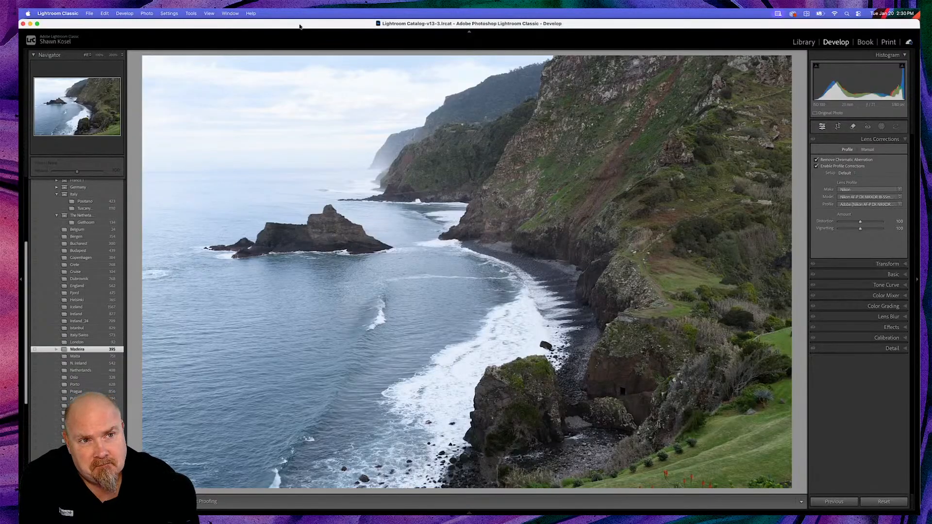
Show the coastal photo in the Library's Loupe view and apply automatic tone with Quick Develop.
key(g)
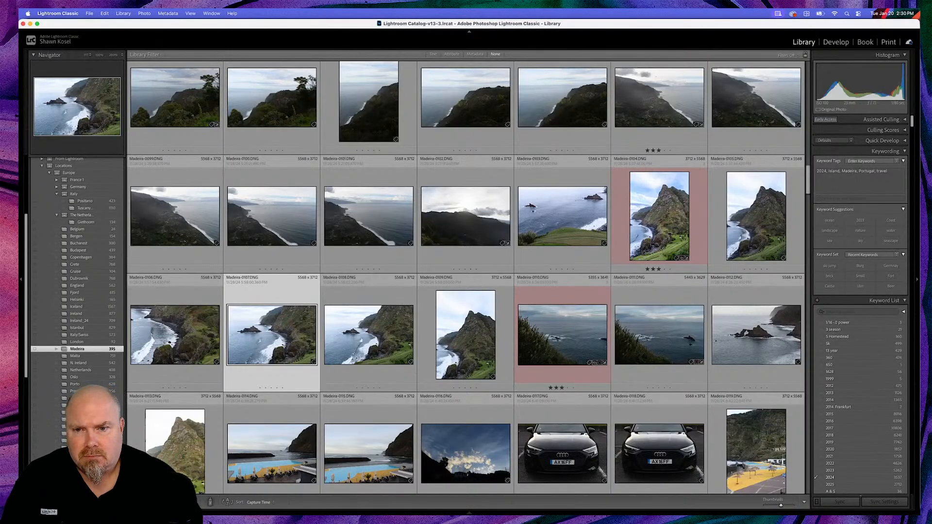
double_click(295, 325)
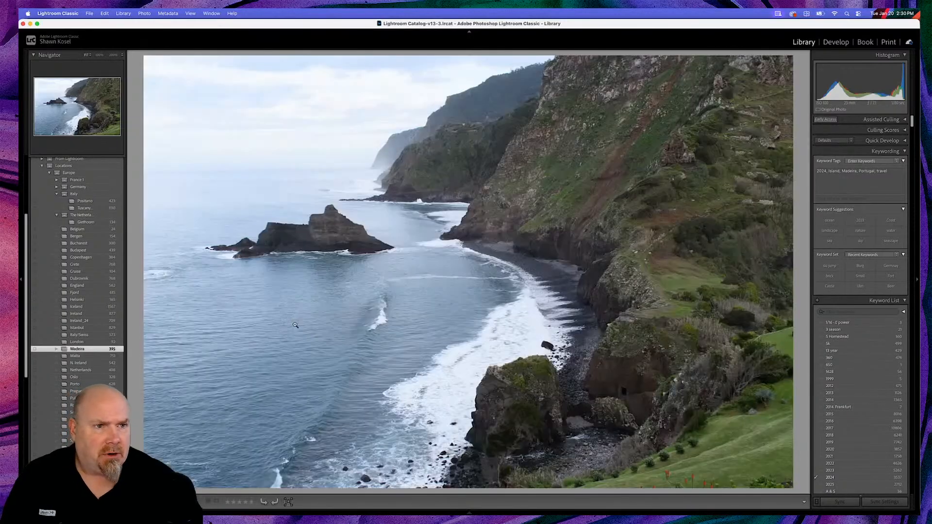
click(906, 141)
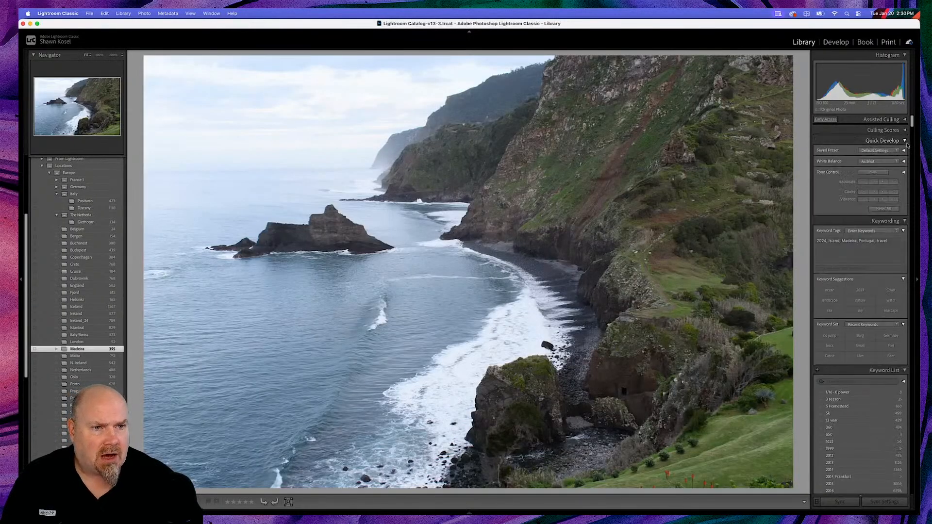
click(877, 173)
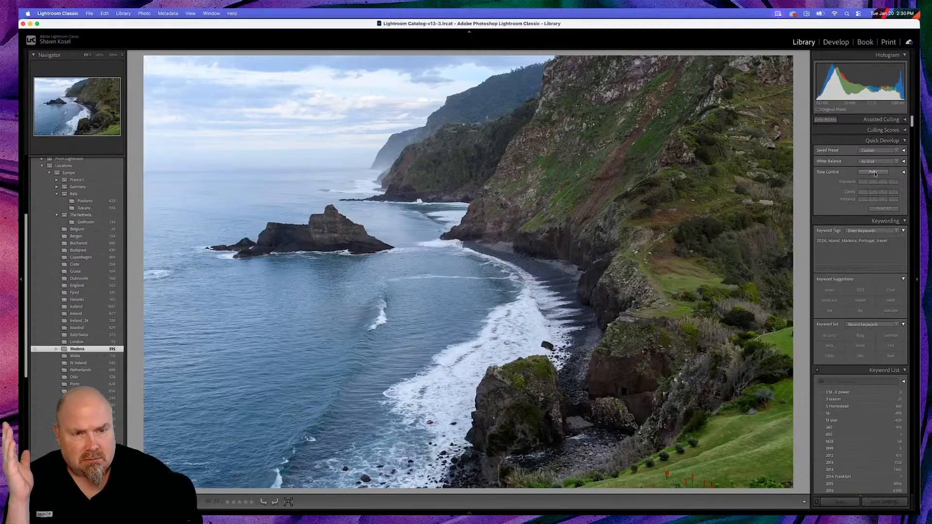
Review the auto-toned coastal photo and its Basic settings in Develop, and reset its adjustments.
key(g)
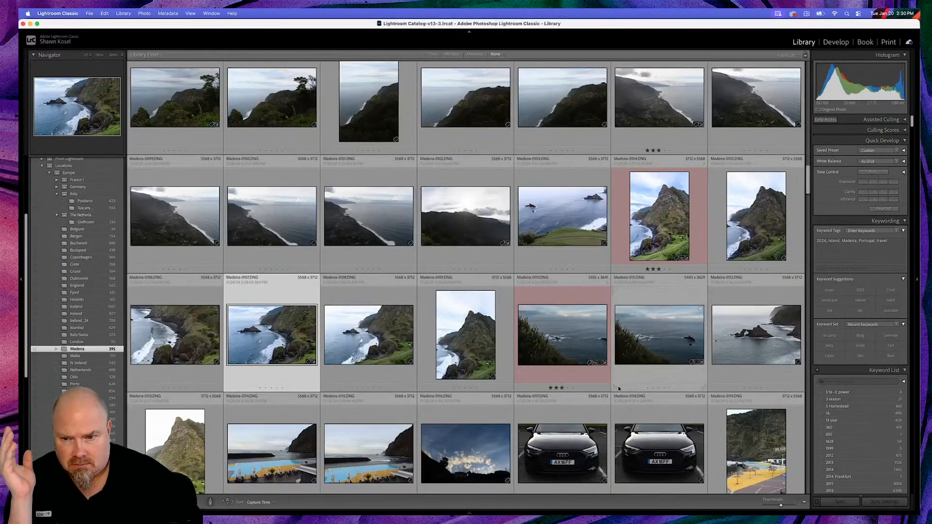
double_click(240, 339)
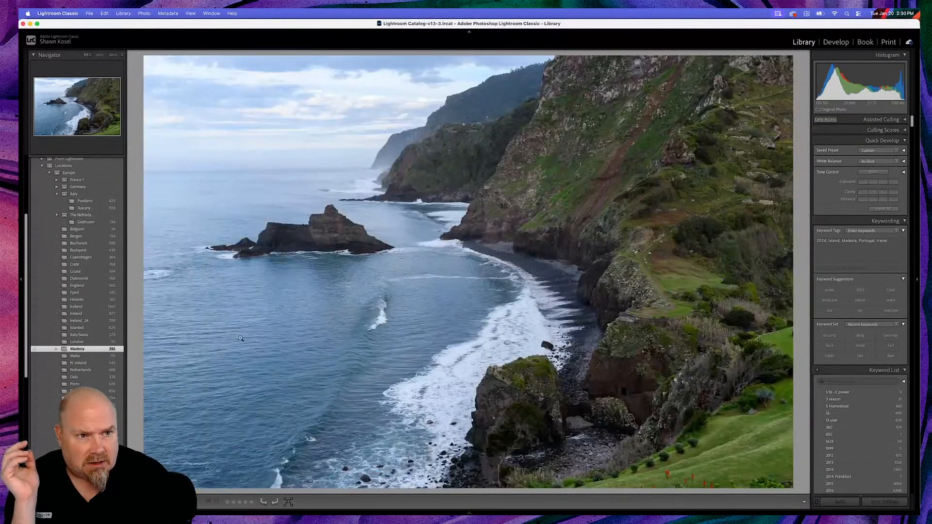
key(d)
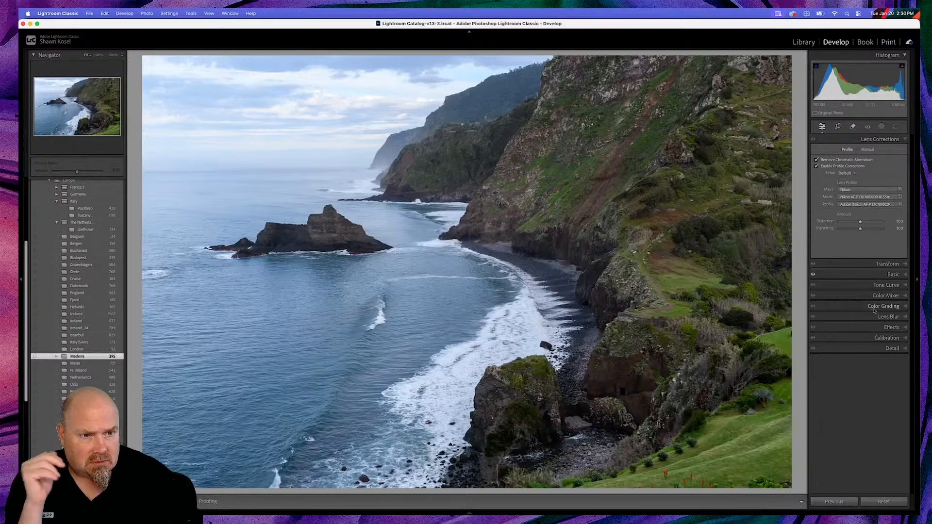
click(870, 274)
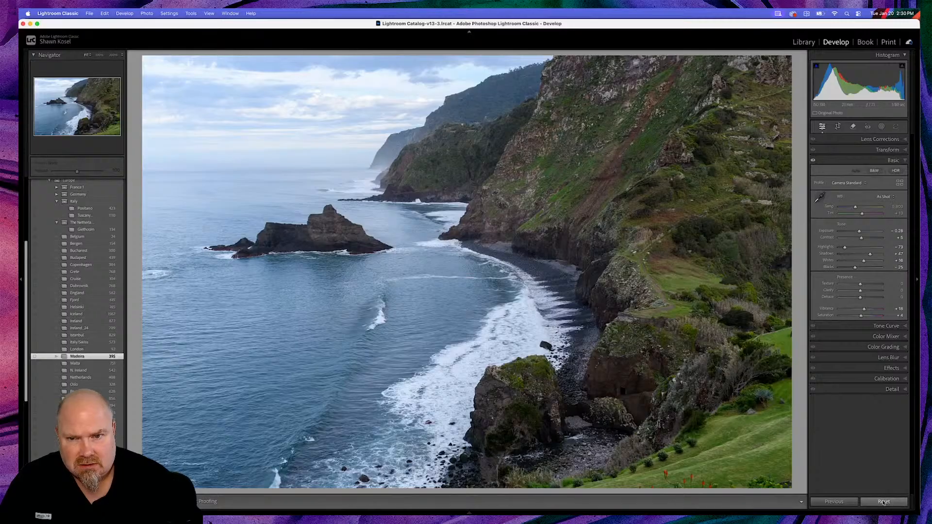
key(super+shift+r)
Apply the Seasons: Autumn preset TM05 to the coastal photo with the Library's Quick Develop.
key(g)
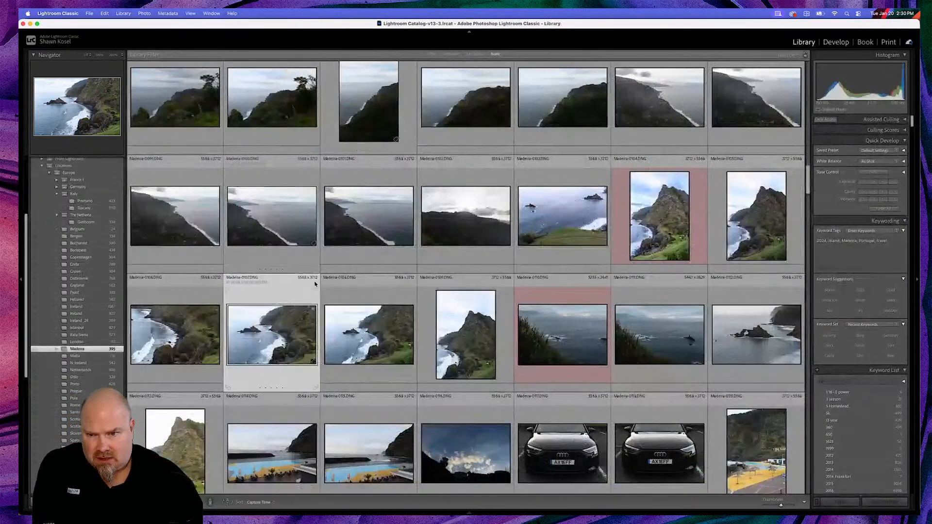
double_click(287, 325)
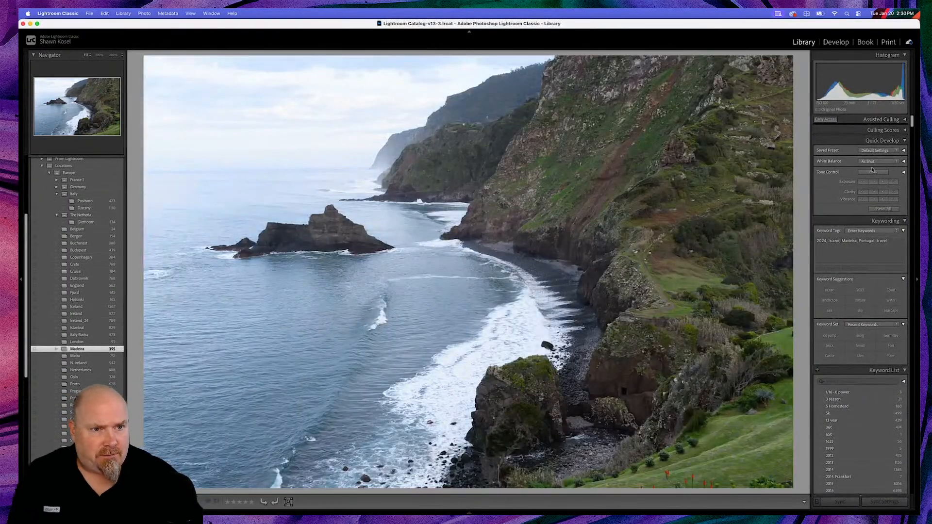
click(896, 152)
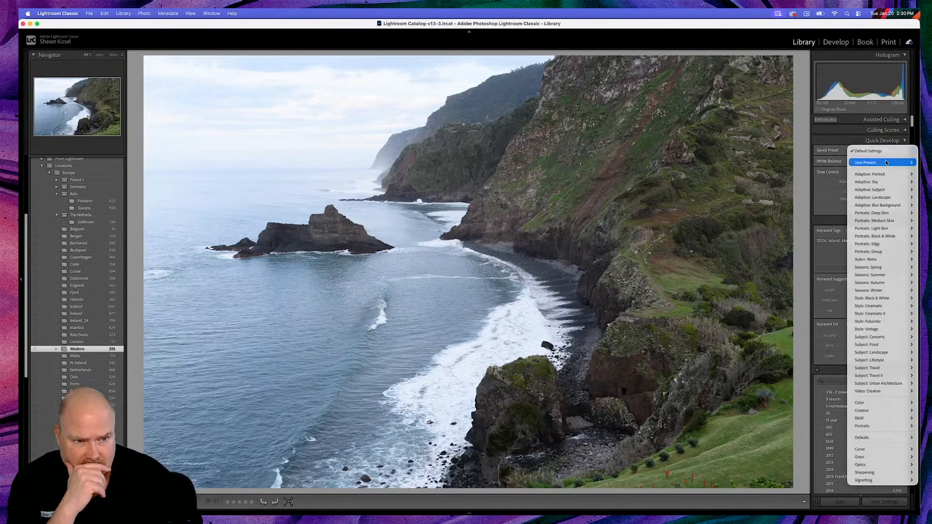
mouse_move(865, 285)
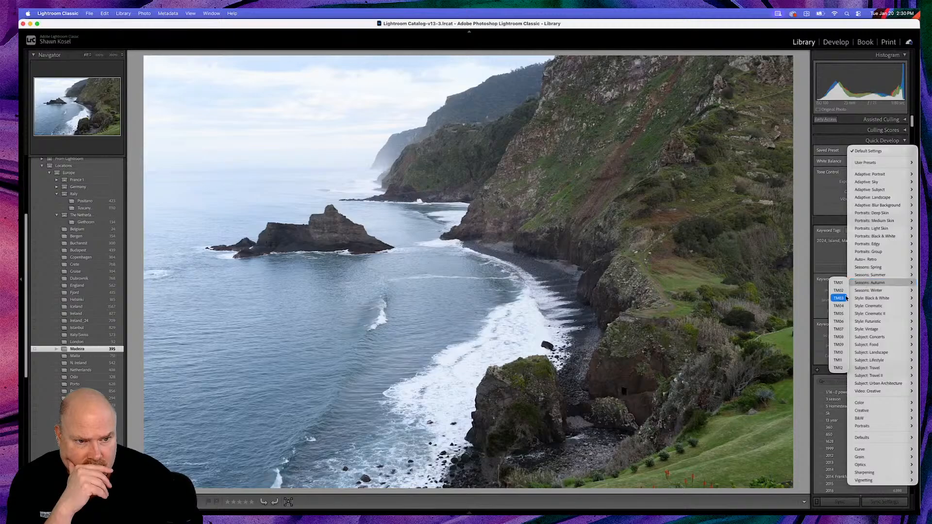
click(840, 313)
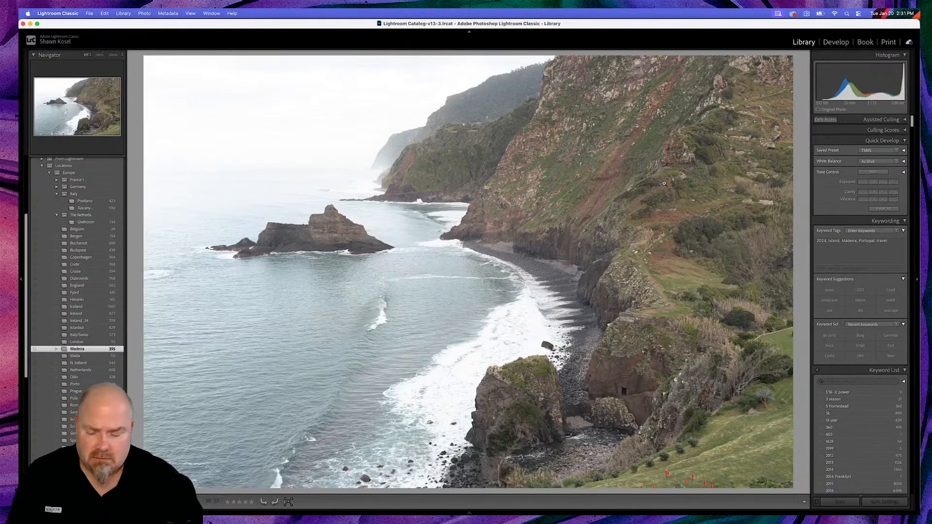
Apply the Adaptive: Landscape preset Summer02 with Quick Develop, and reset the coastal photo's adjustments in Develop.
click(904, 151)
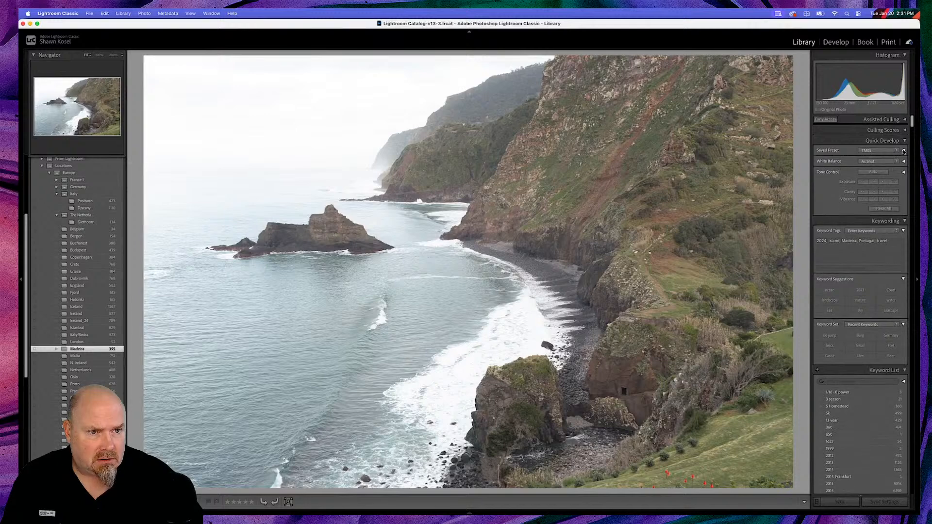
click(898, 152)
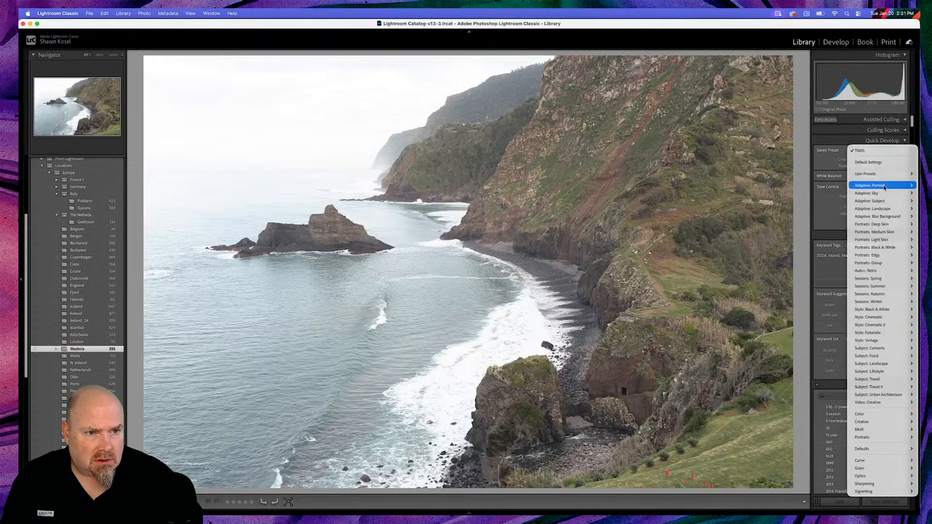
mouse_move(876, 195)
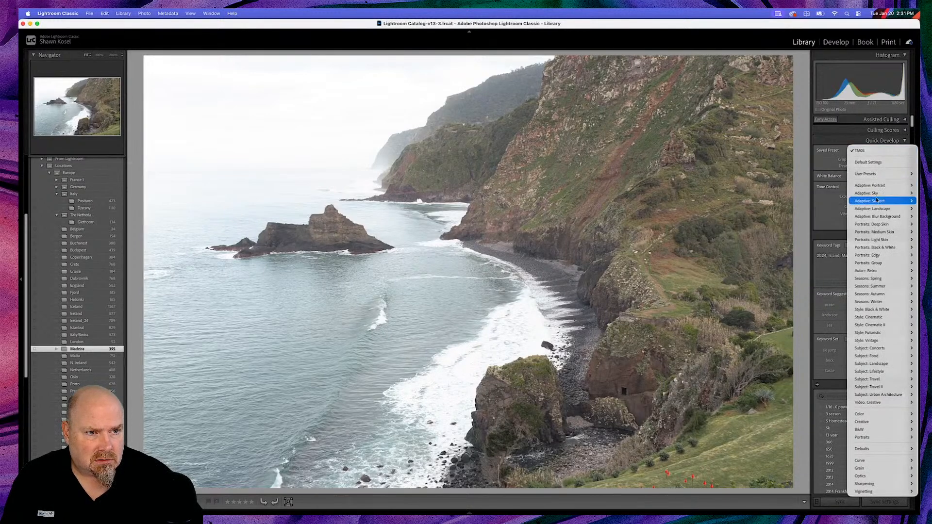
mouse_move(872, 210)
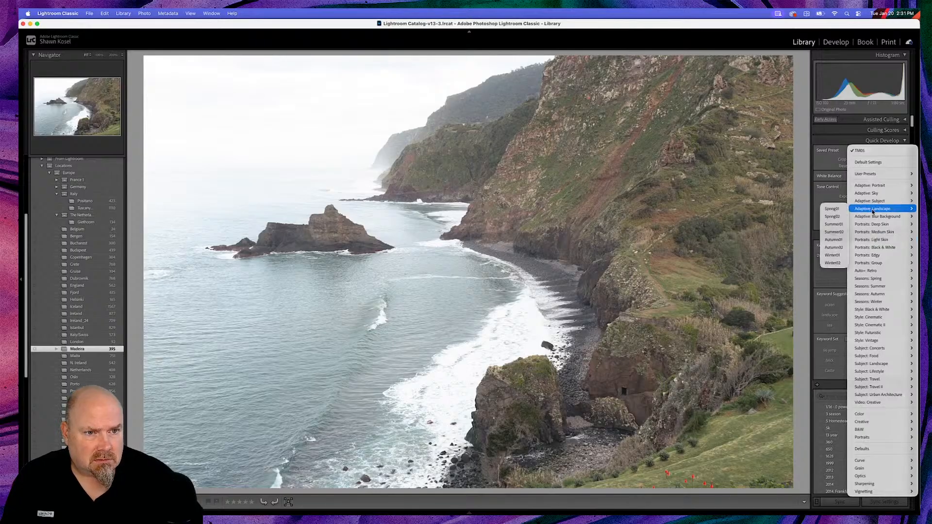
click(830, 232)
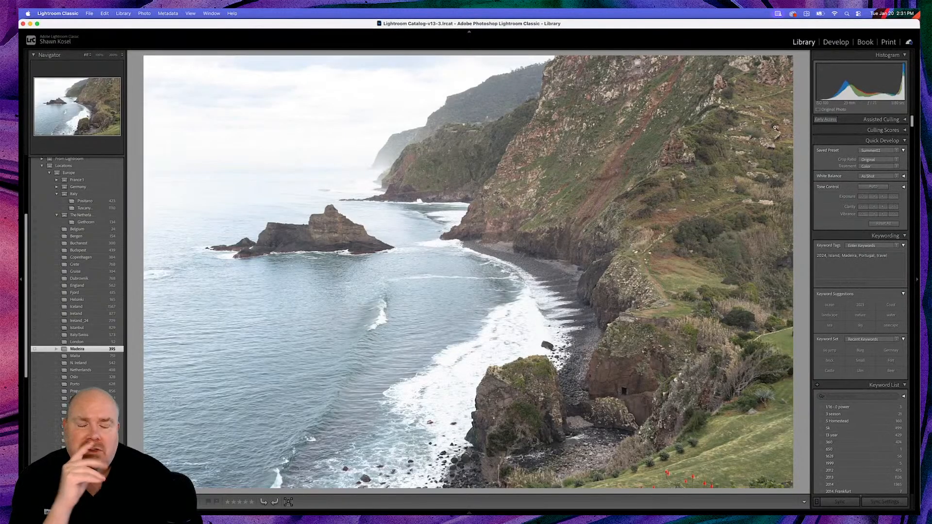
key(d)
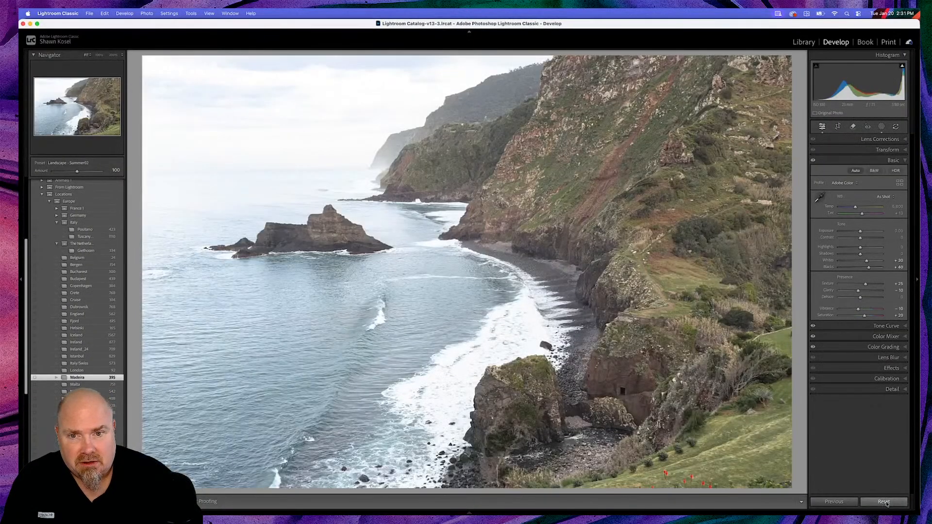
click(883, 502)
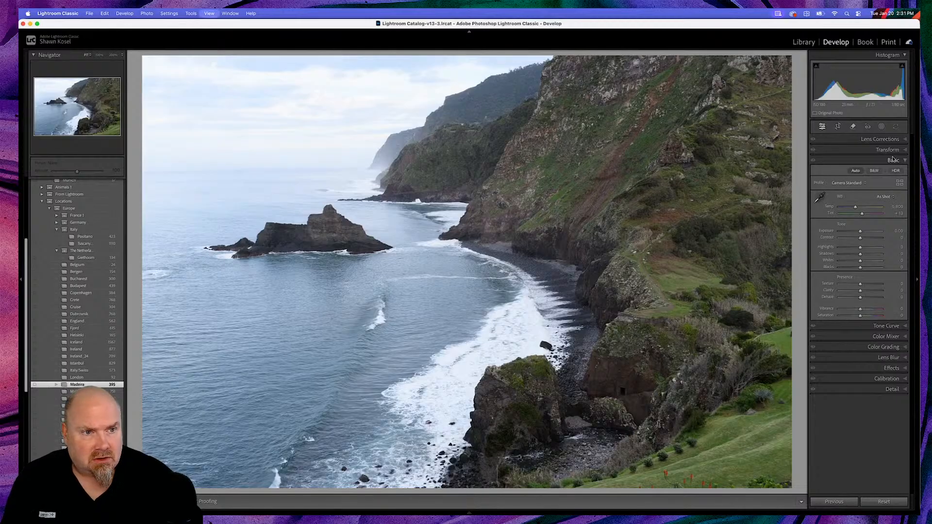
Toggle the coastal photo's soft proofing preview on and off in Develop.
key(s)
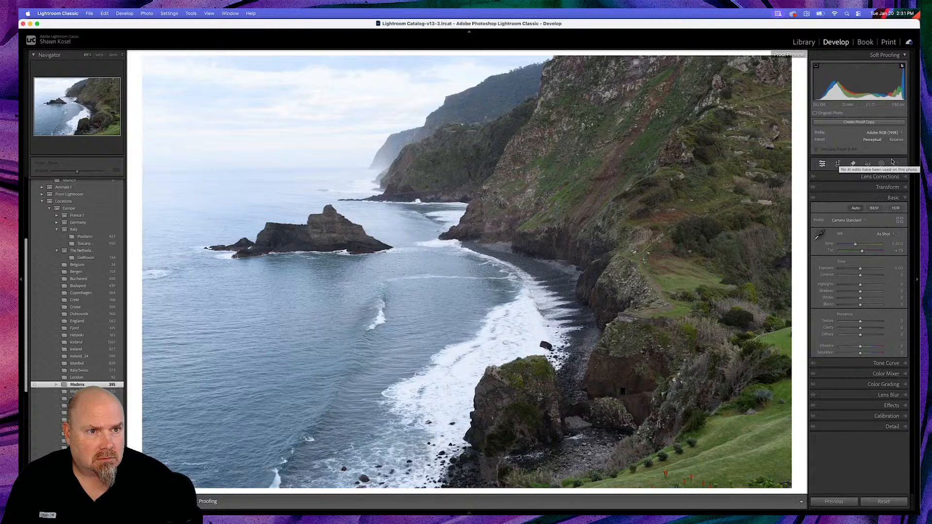
key(s)
key(s)
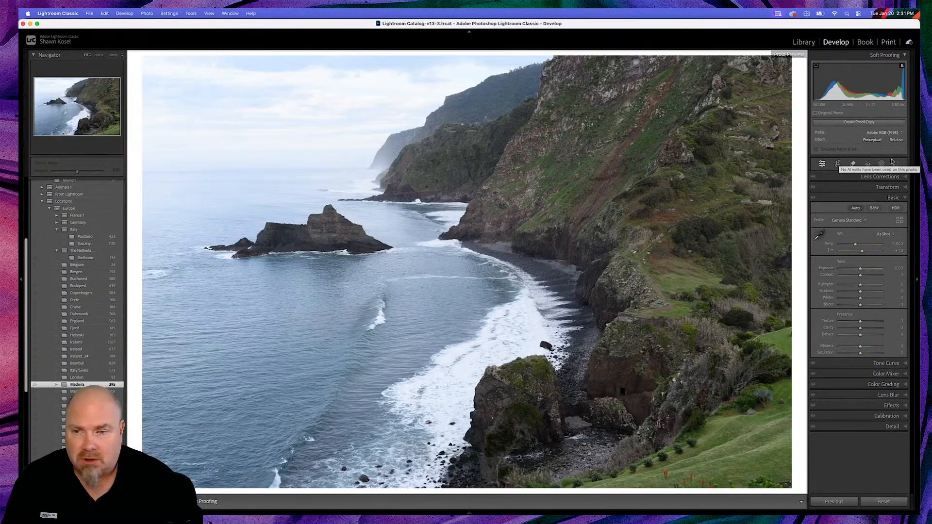
key(s)
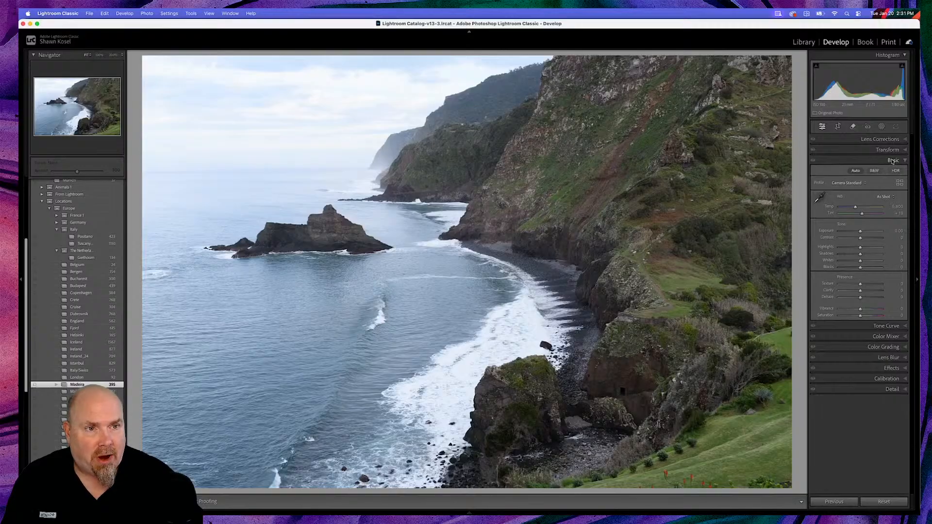
Apply the user preset Sat Remove B&W with the Library's Quick Develop, and reset the coastal photo's adjustments in Develop.
key(g)
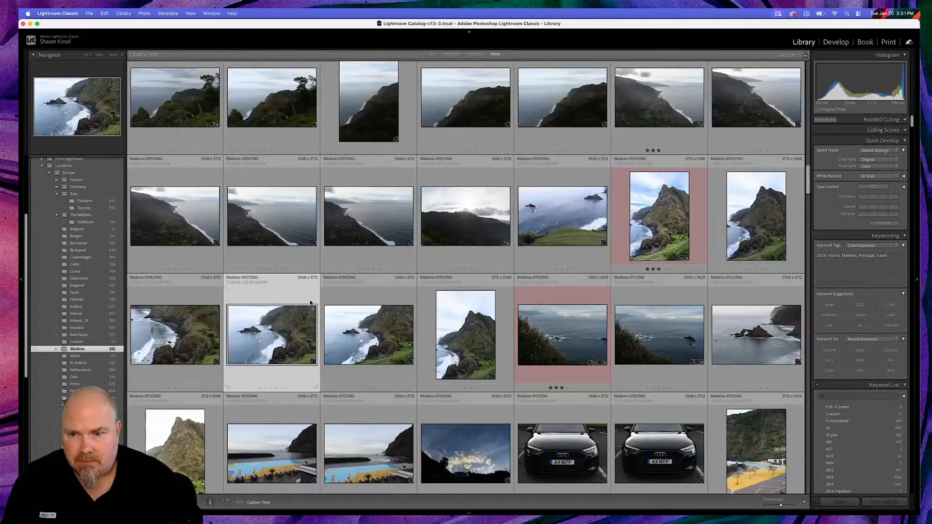
double_click(293, 326)
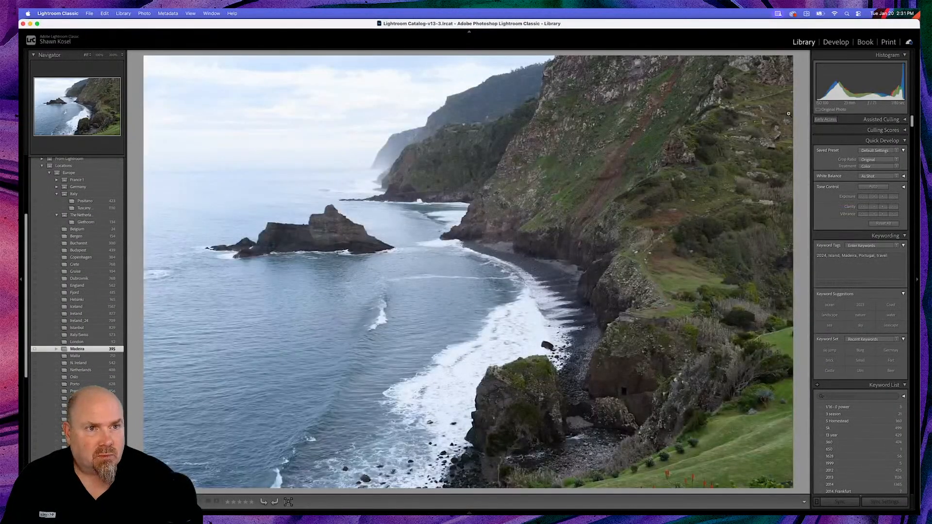
click(897, 151)
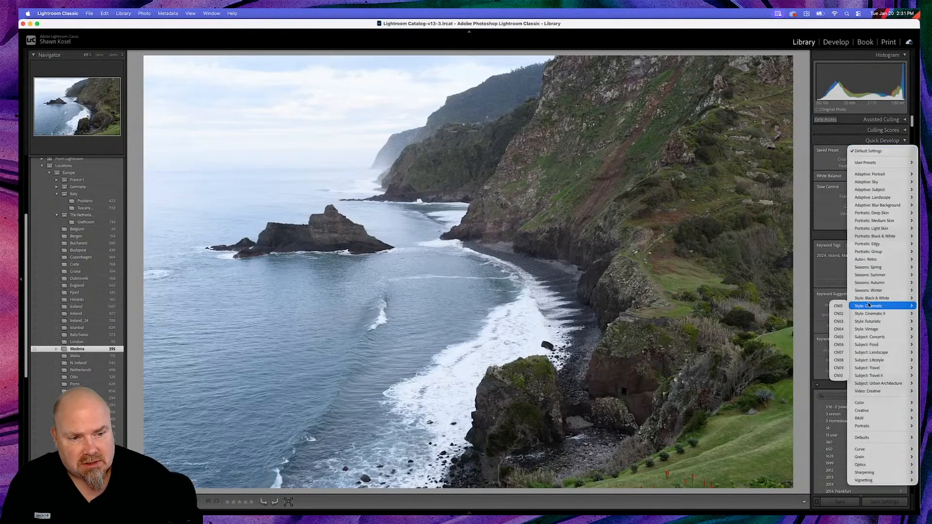
mouse_move(884, 378)
mouse_move(878, 164)
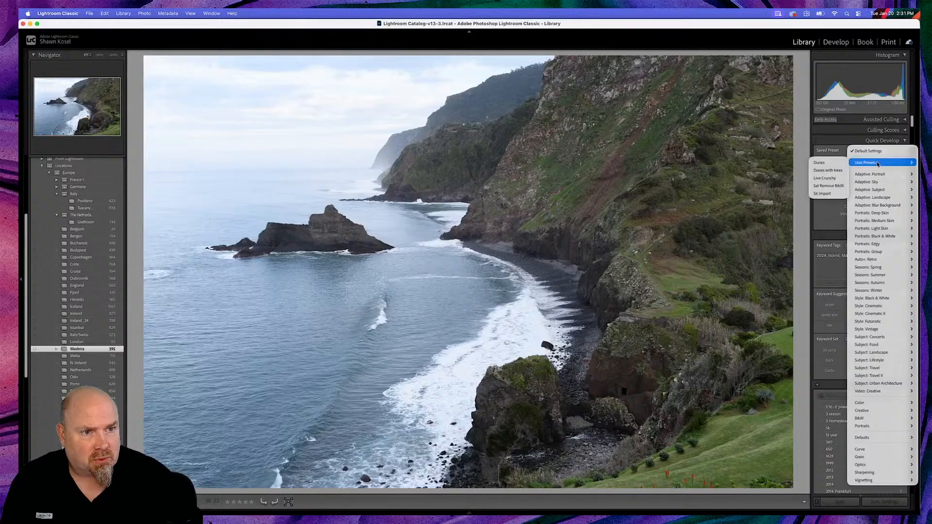
click(834, 186)
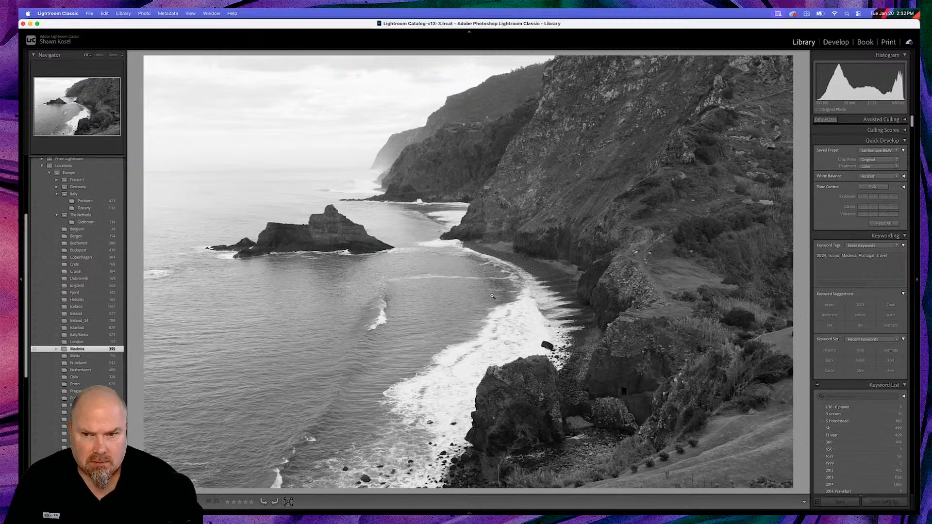
key(d)
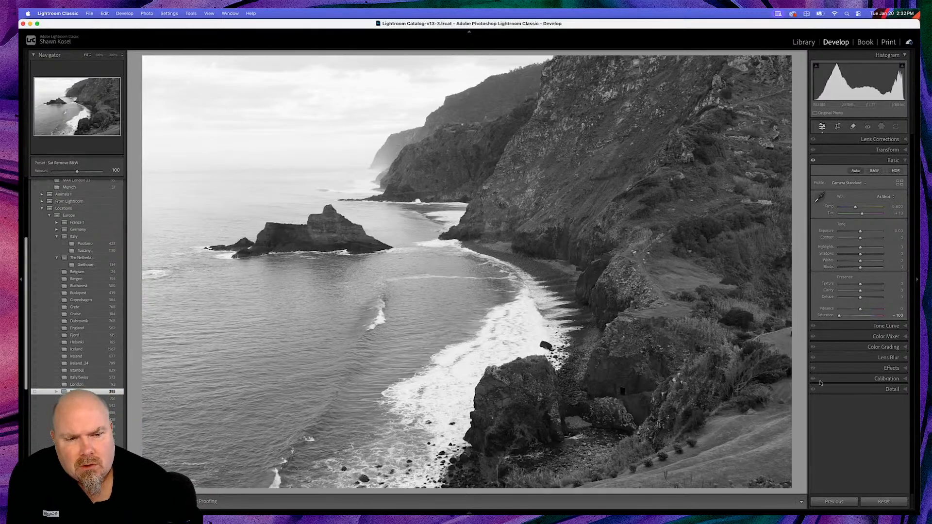
click(891, 502)
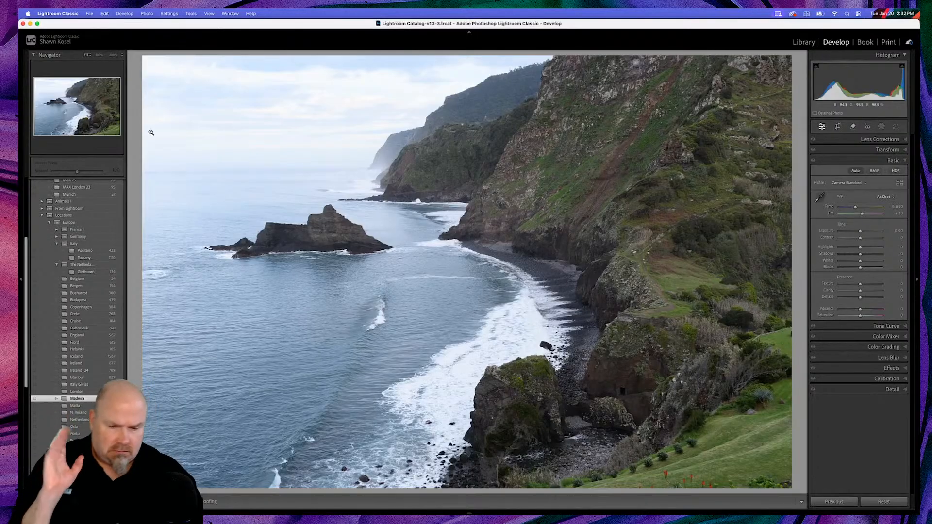
Browse the Madeira thumbnails in the Library grid, view Madeira-0121.DNG enlarged and return to the grid.
key(g)
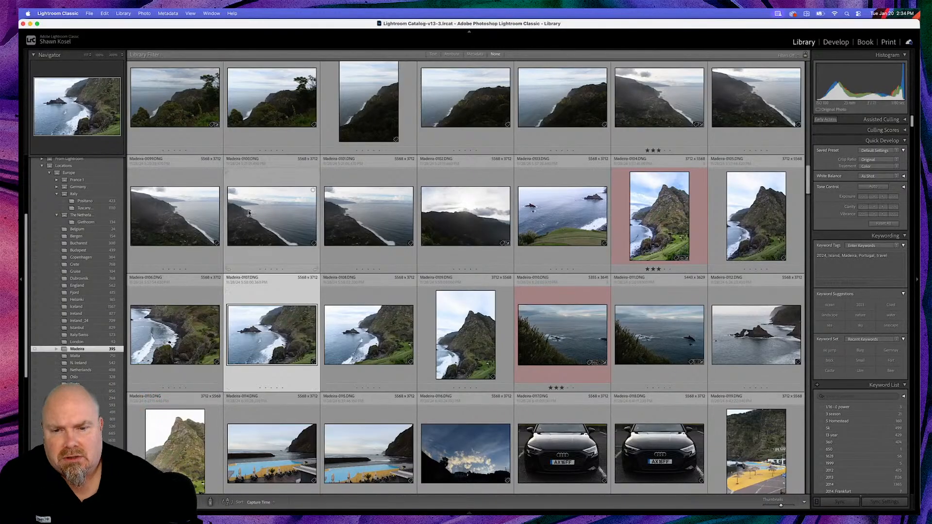
scroll(328, 307, up, 5)
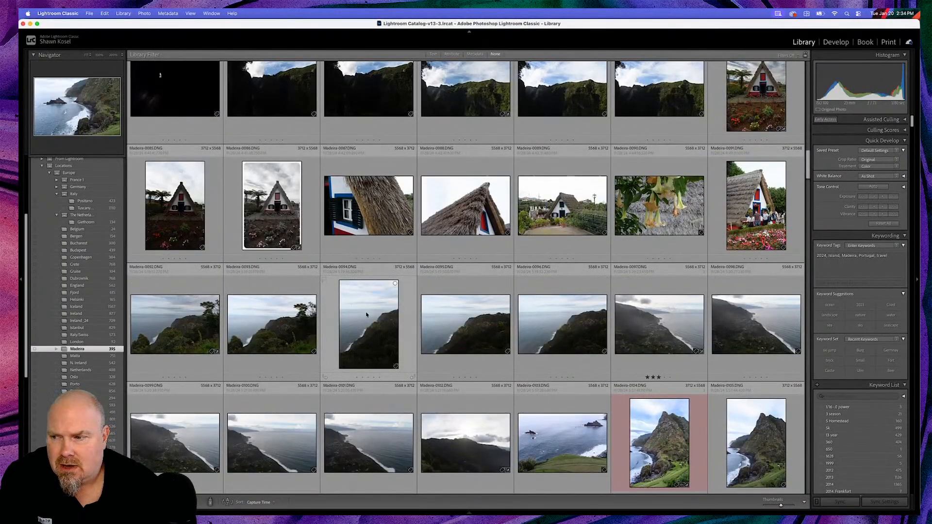
scroll(366, 314, down, 10)
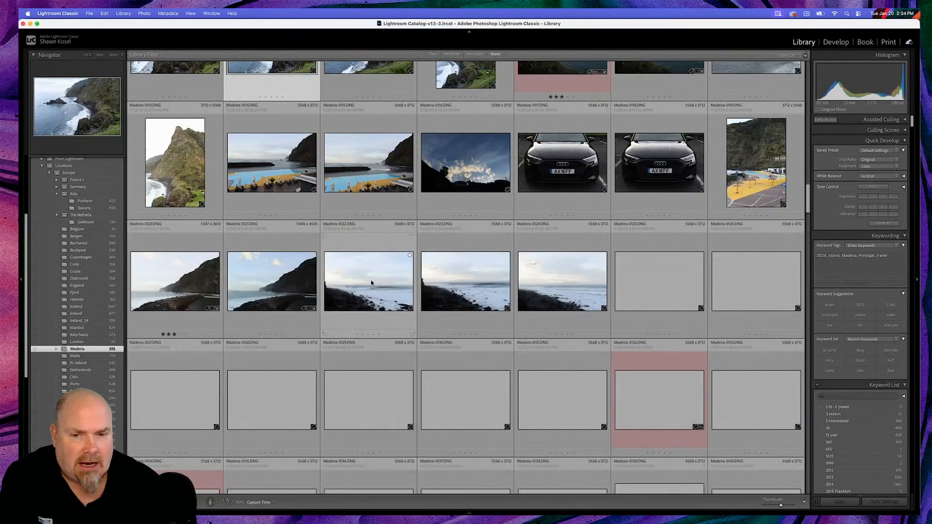
double_click(291, 286)
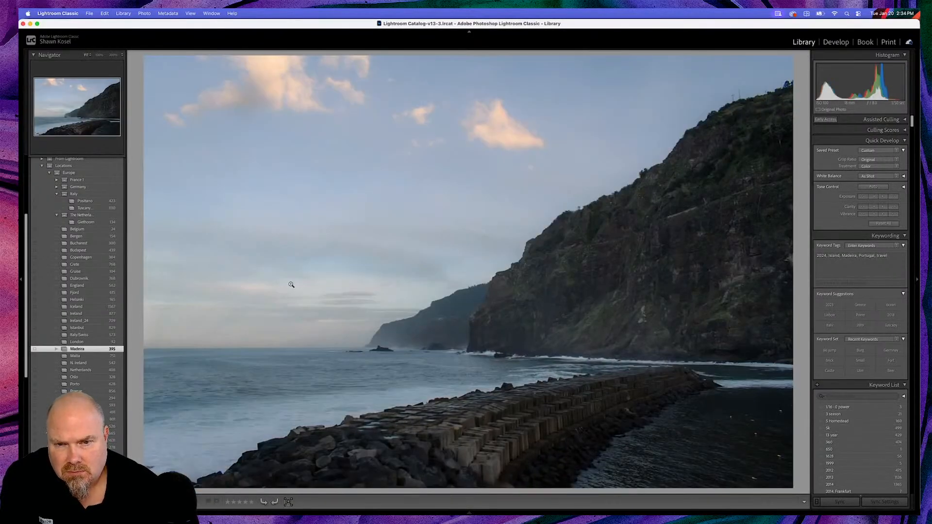
double_click(292, 285)
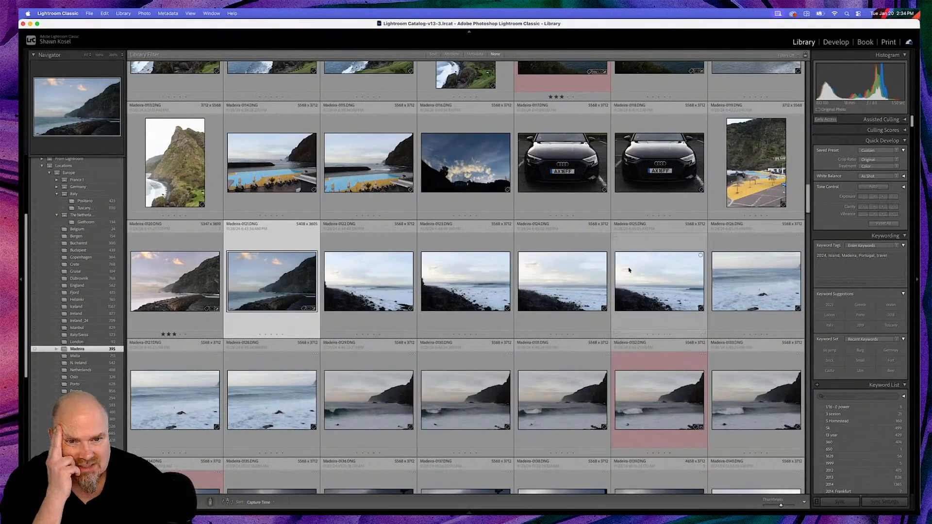
View Madeira-0125.DNG enlarged in the Library and collapse the Quick Develop settings.
click(672, 284)
double_click(673, 285)
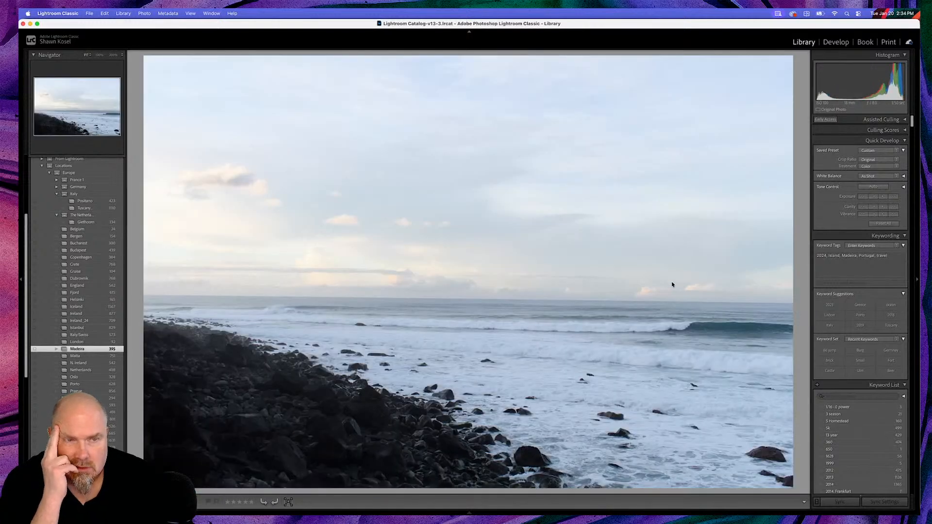
click(905, 141)
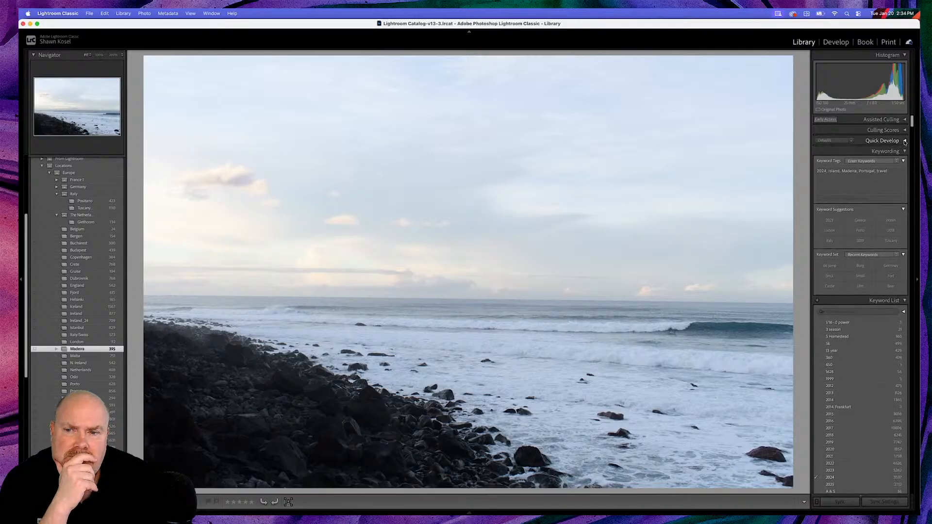
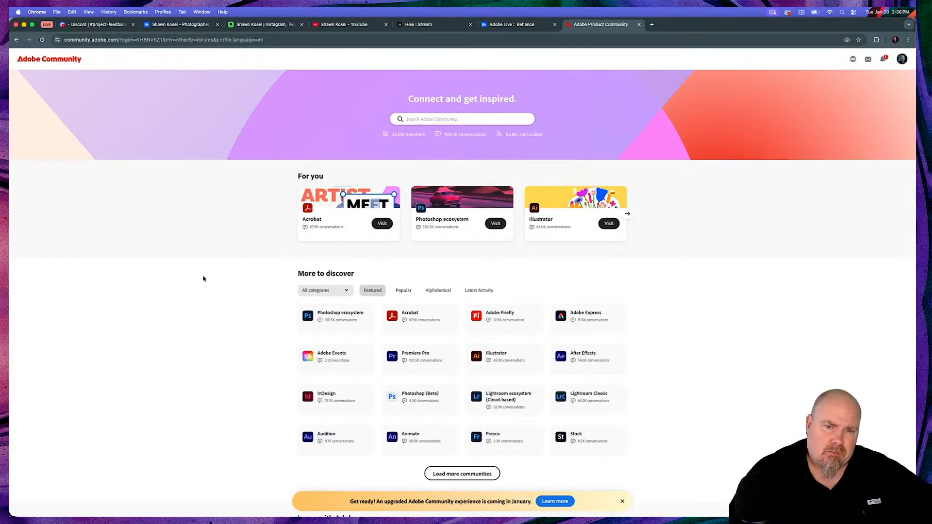
Open the Lightroom Classic community on Adobe Community, and switch back to the Library grid in Lightroom Classic.
click(590, 398)
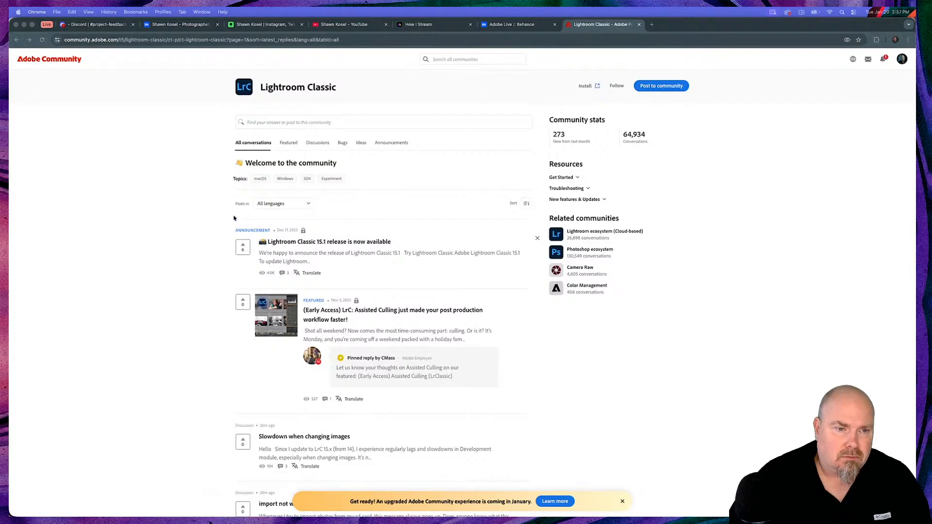
key(super+Tab)
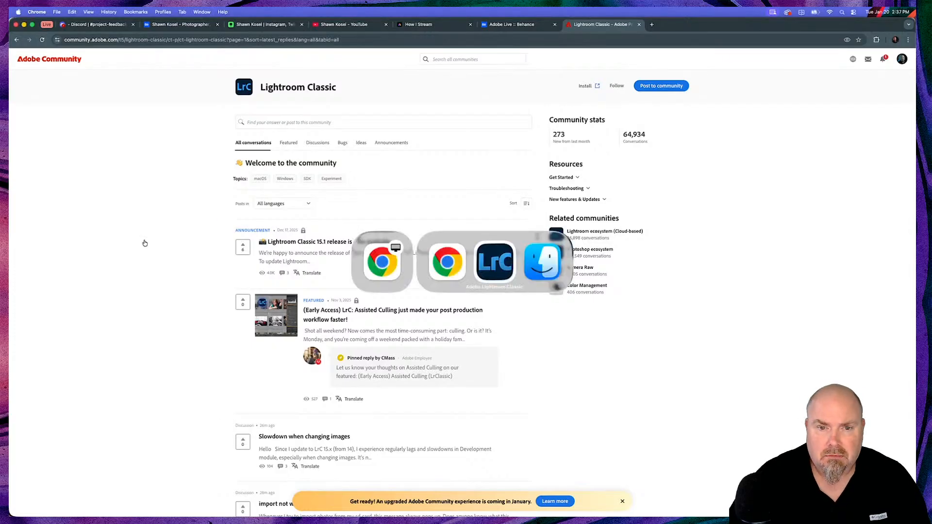
key(super+Tab)
key(super+Tab)
key(super+Tab)
key(super+Tab)
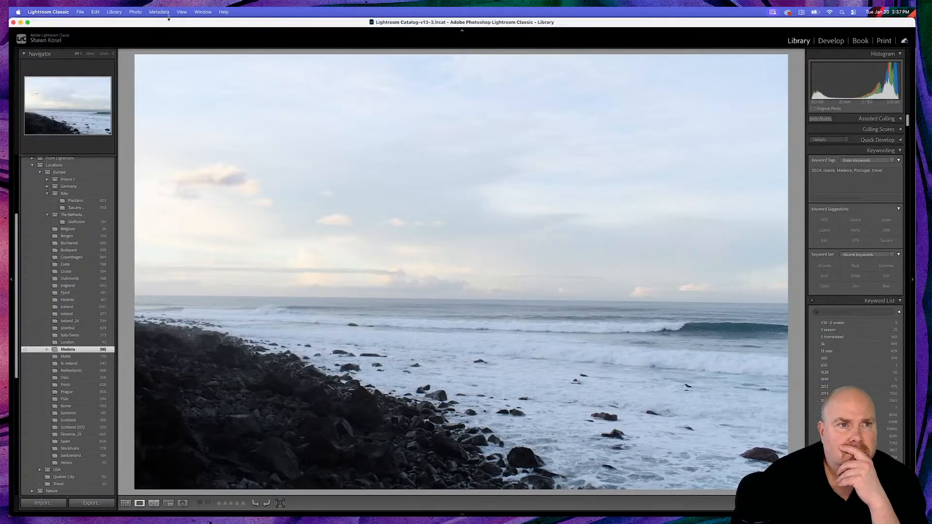
key(g)
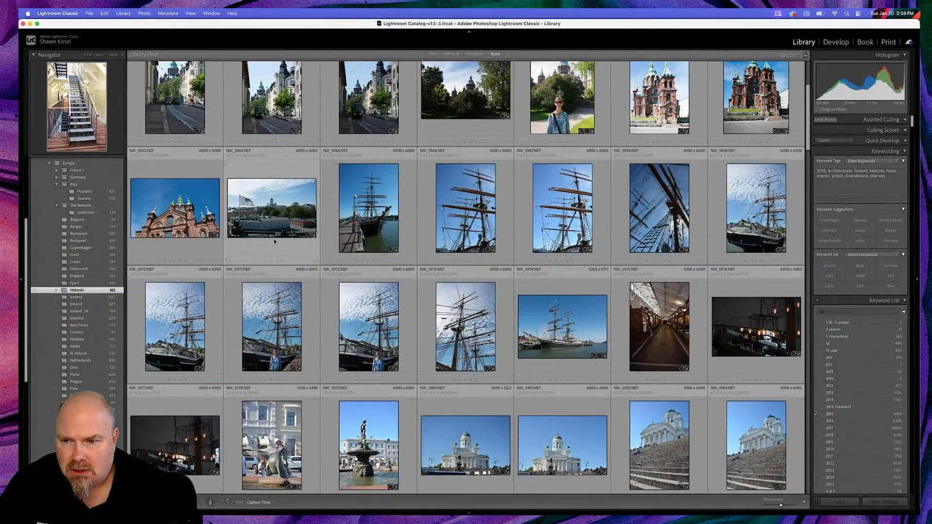
Browse the Helsinki collection's thumbnails in the grid and view the train station photo NIK_6077.NEF enlarged.
scroll(275, 241, down, 4)
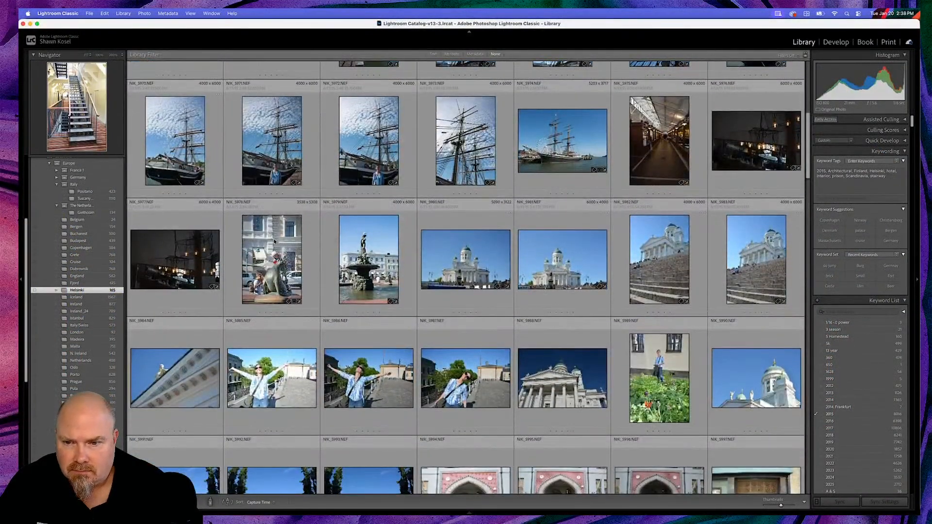
scroll(274, 242, down, 5)
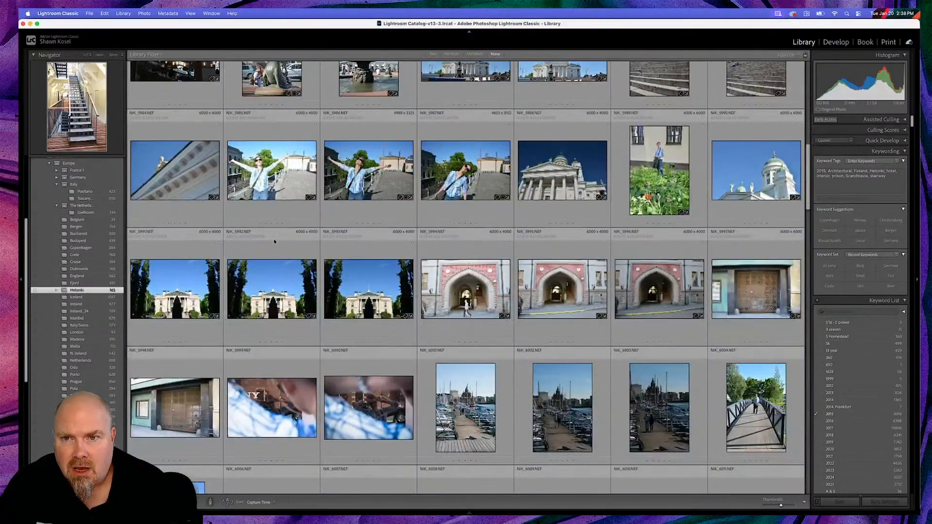
scroll(274, 241, up, 2)
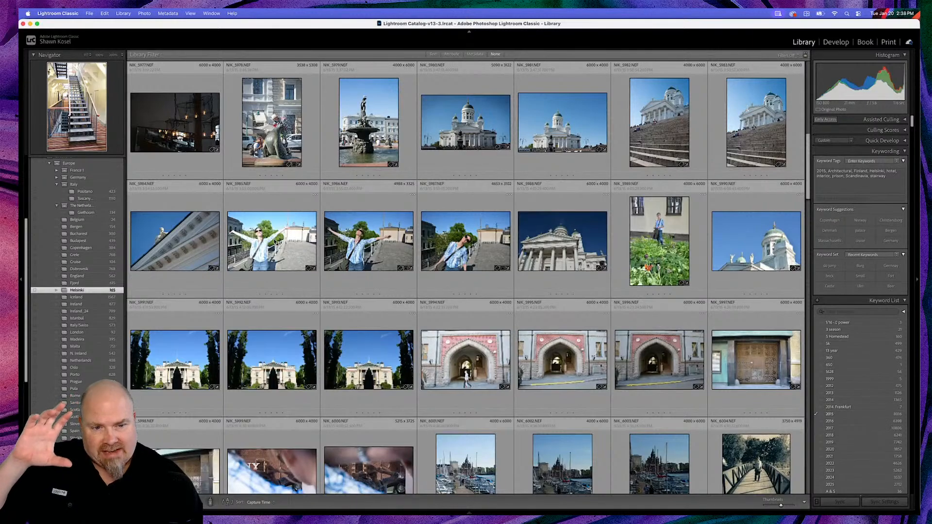
scroll(274, 242, down, 8)
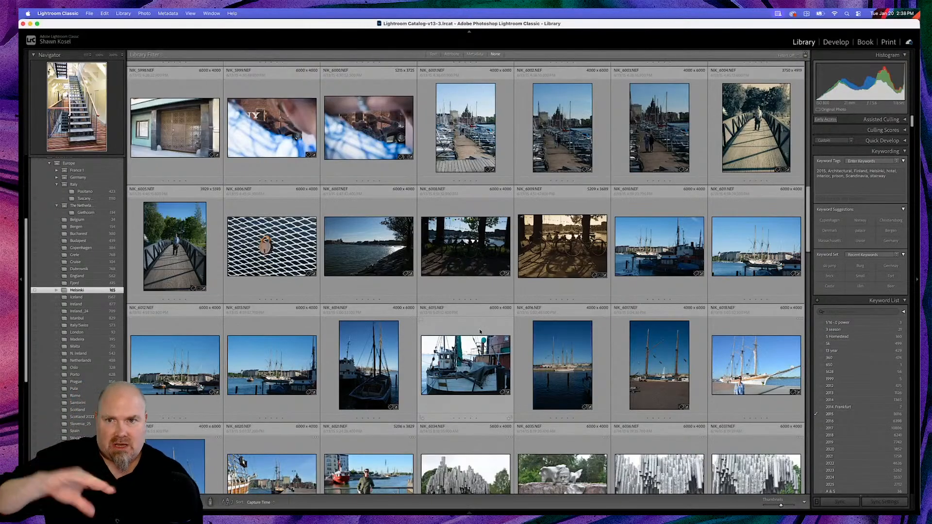
scroll(393, 289, down, 6)
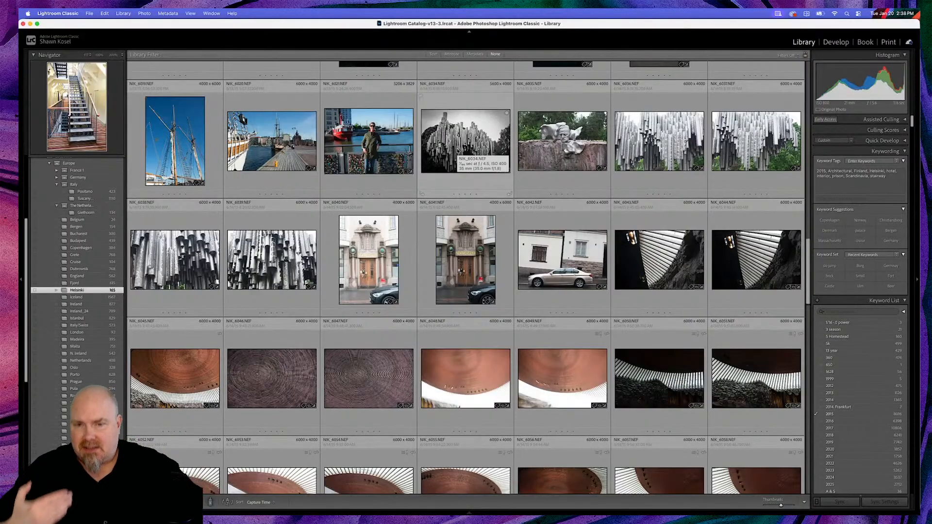
scroll(457, 151, down, 4)
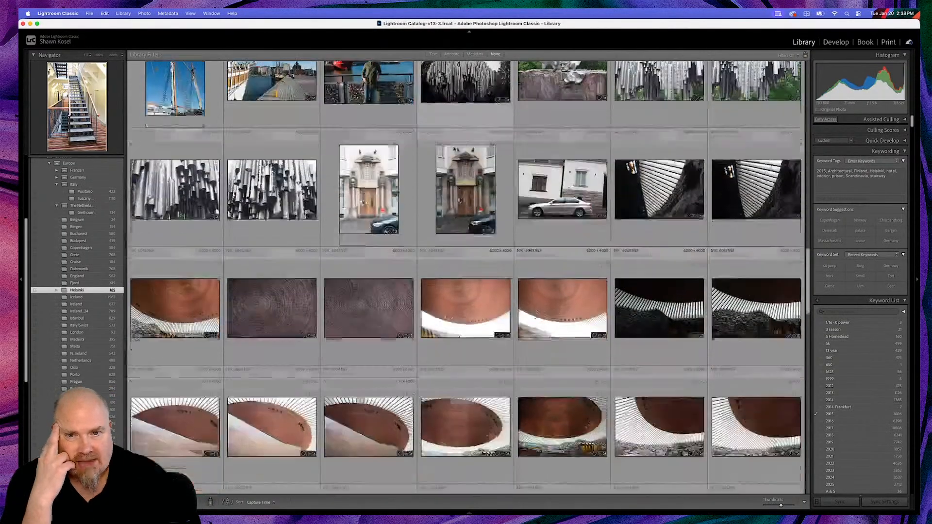
scroll(452, 149, down, 10)
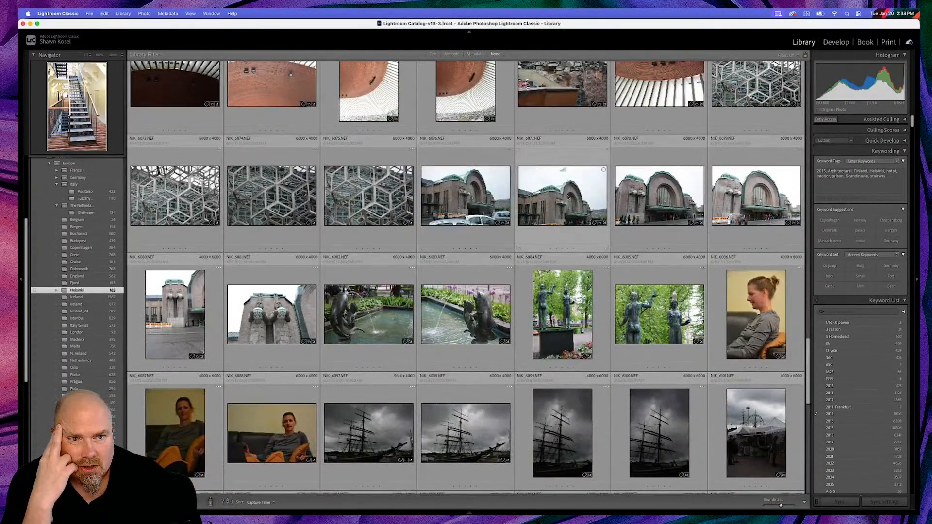
double_click(592, 197)
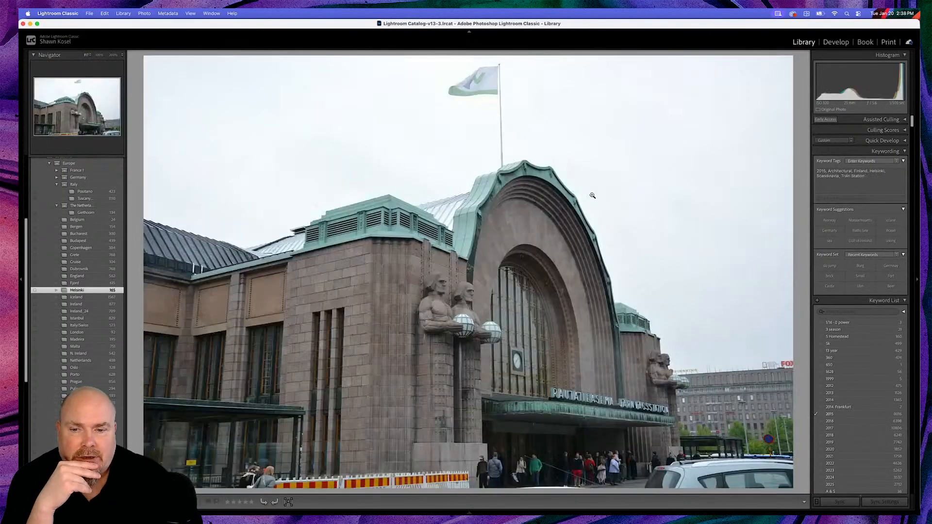
Show the train station photo's Calibration settings in Develop, reset all its adjustments and return to the Library grid.
key(g)
key(d)
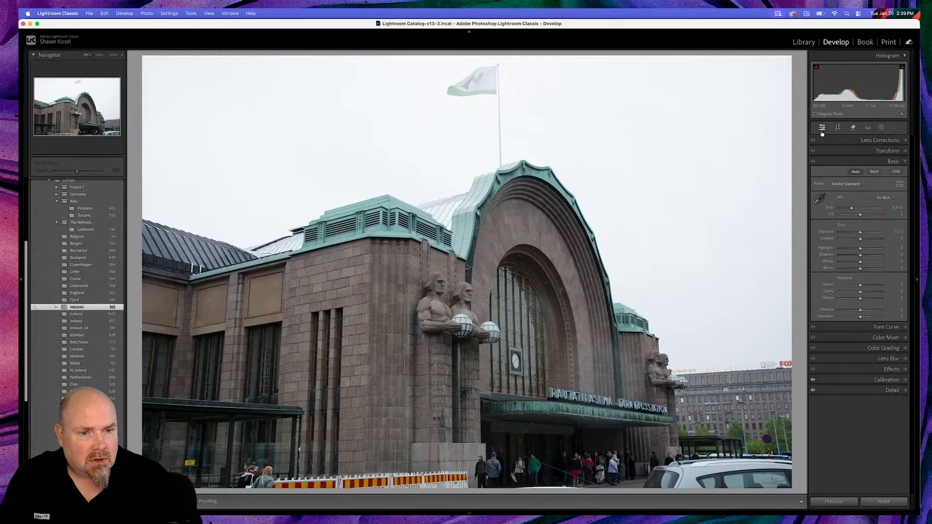
click(885, 380)
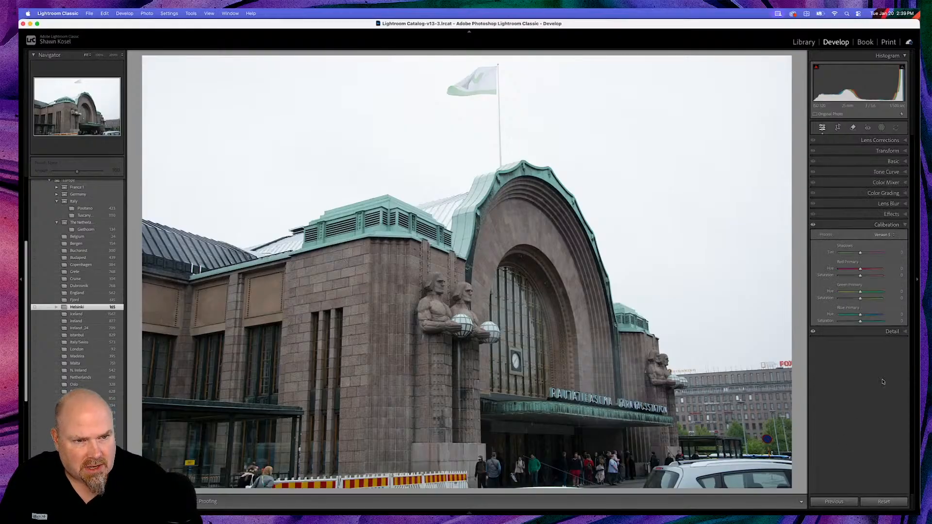
click(884, 501)
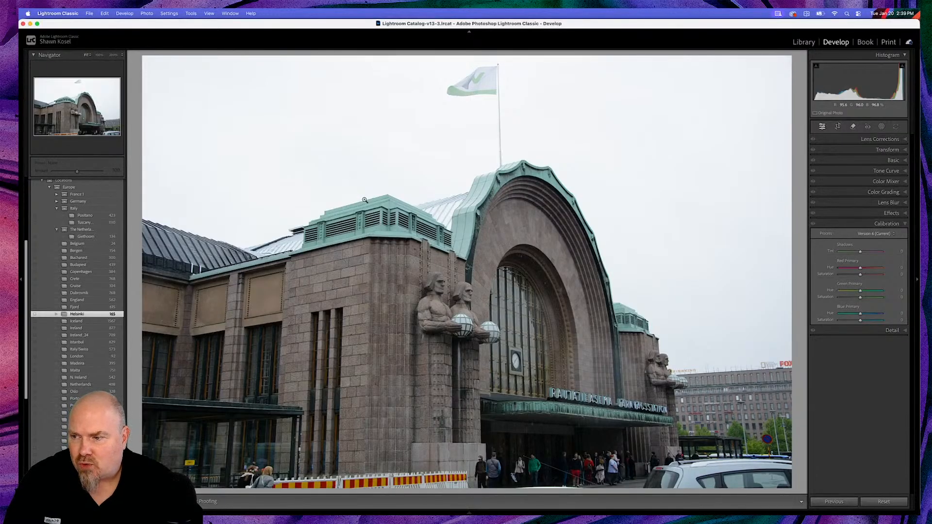
key(g)
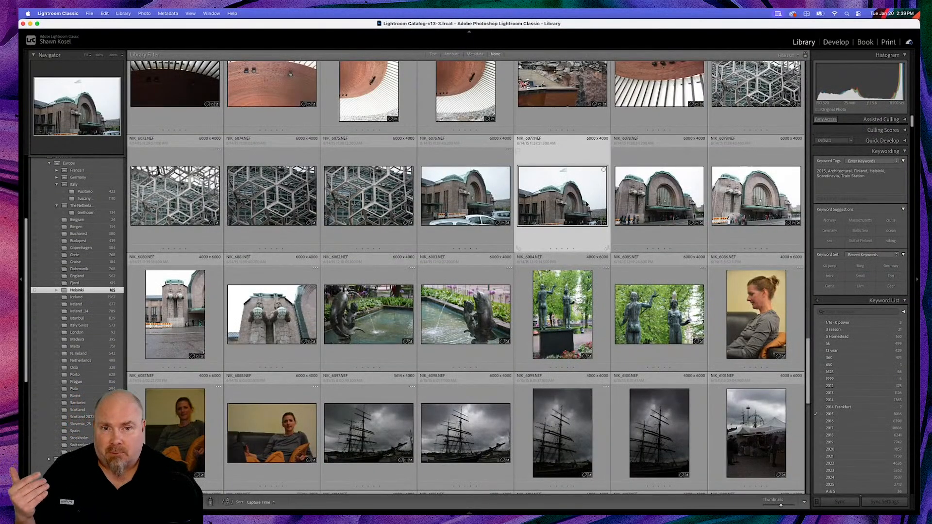
Try the Adobe Vivid profile on the train station photo in Develop, and reset the photo's adjustments.
double_click(575, 205)
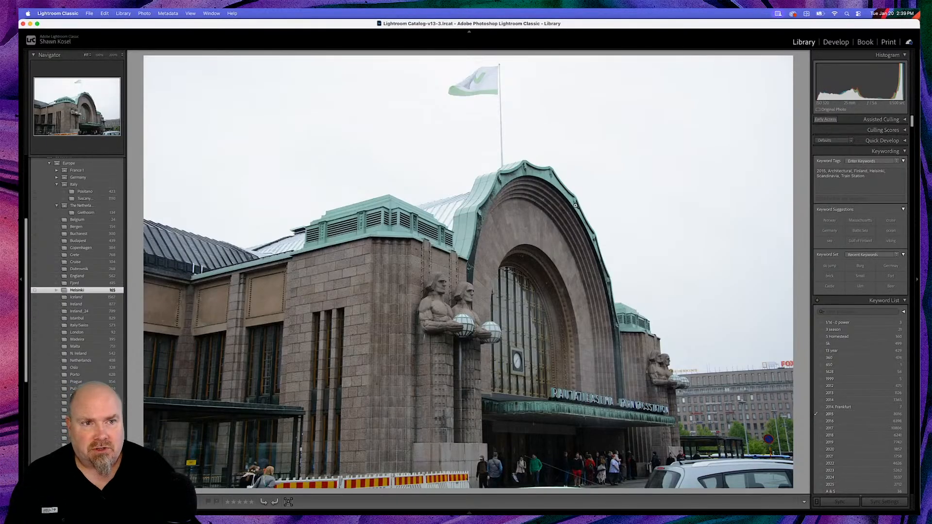
key(d)
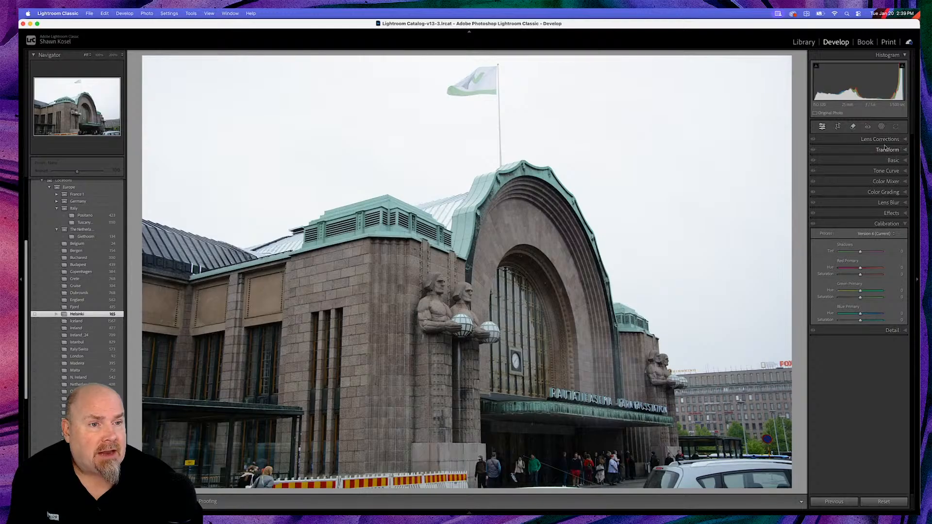
click(888, 161)
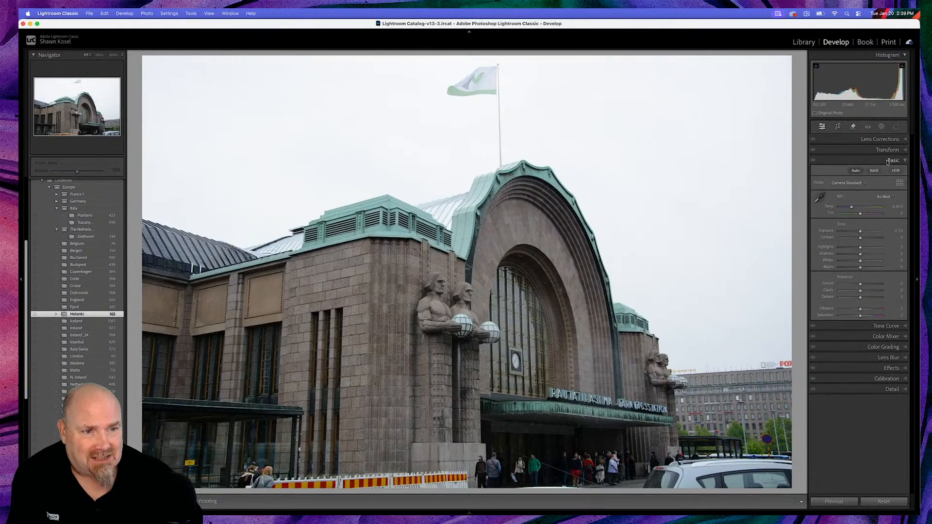
click(862, 184)
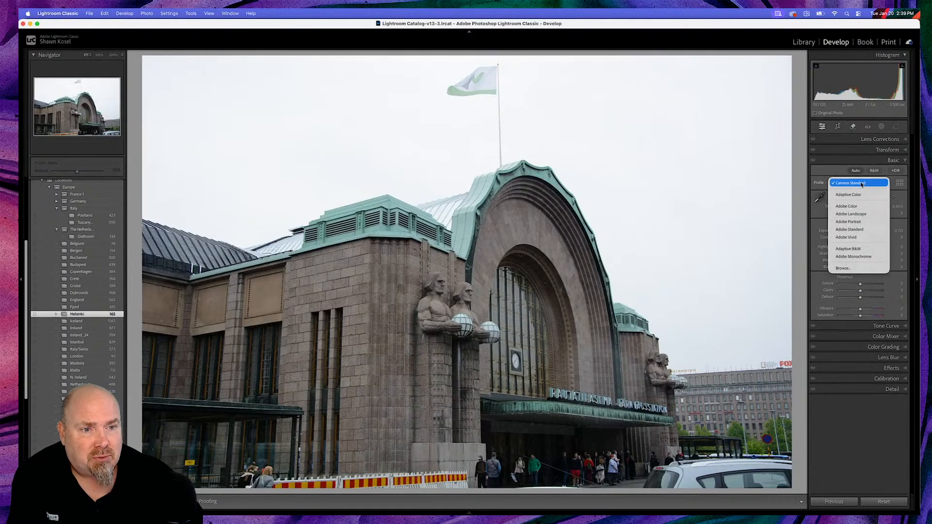
click(859, 236)
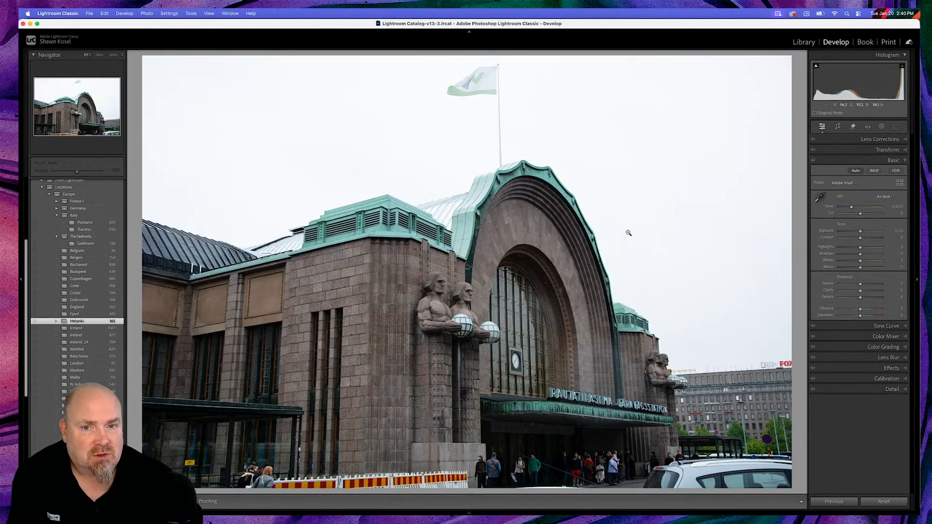
mouse_move(884, 513)
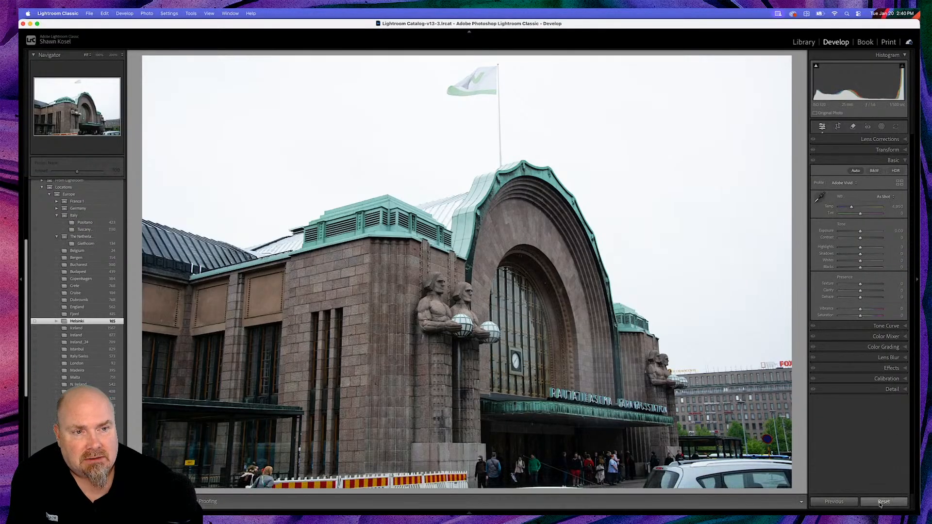
click(882, 502)
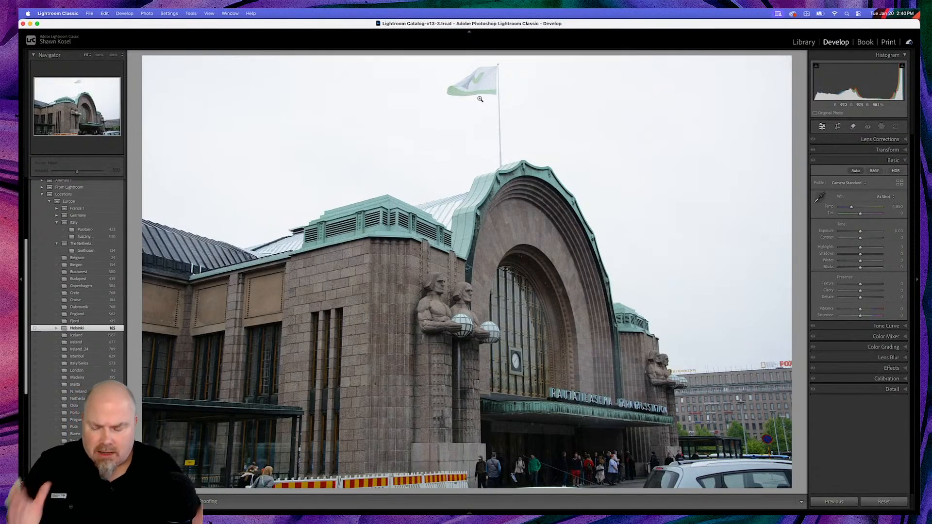
Return to the Library grid and browse back up through the Helsinki thumbnails.
key(g)
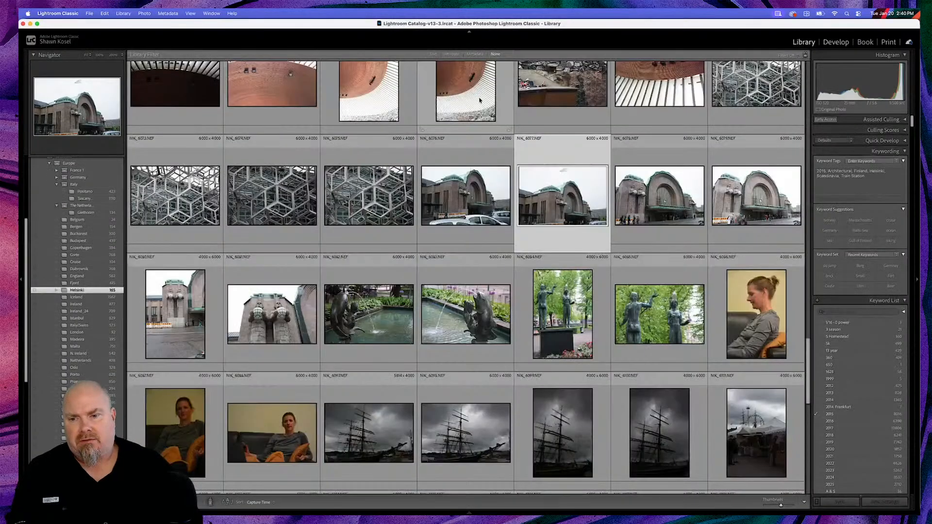
scroll(480, 101, up, 5)
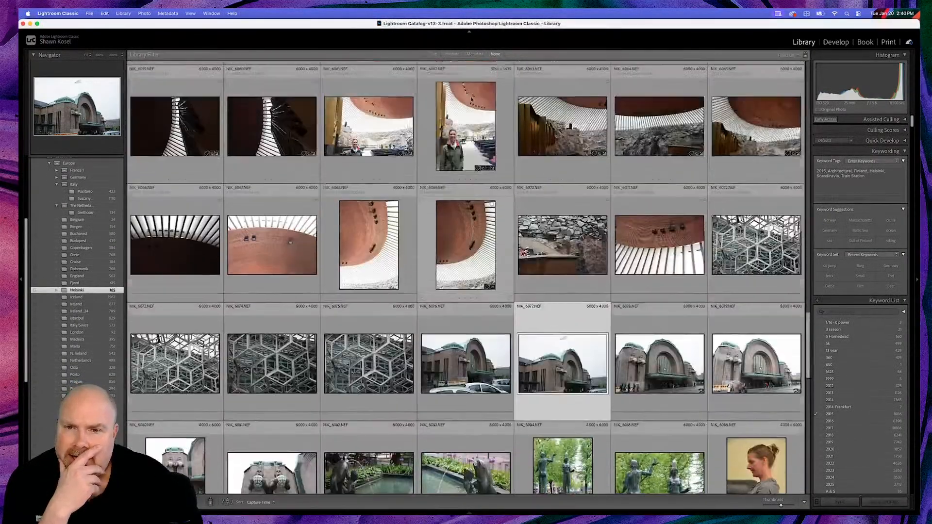
scroll(471, 99, up, 5)
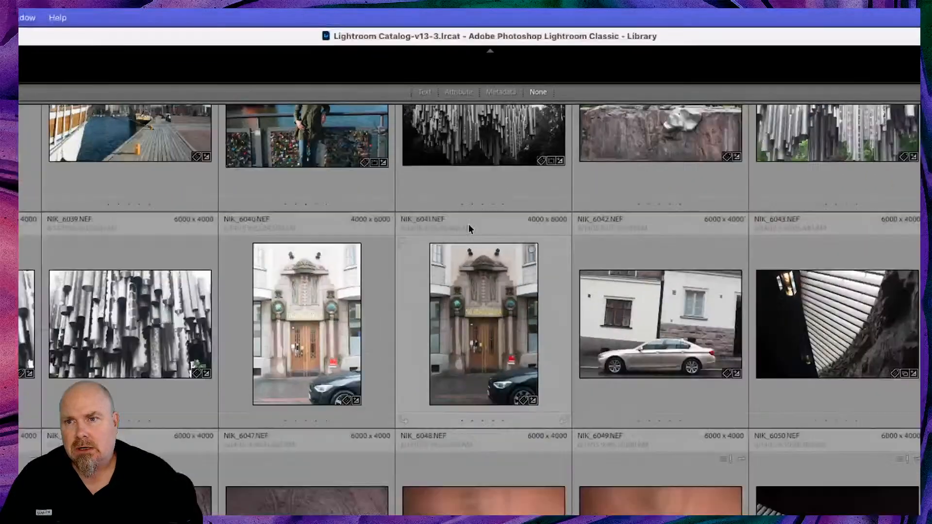
scroll(458, 129, up, 5)
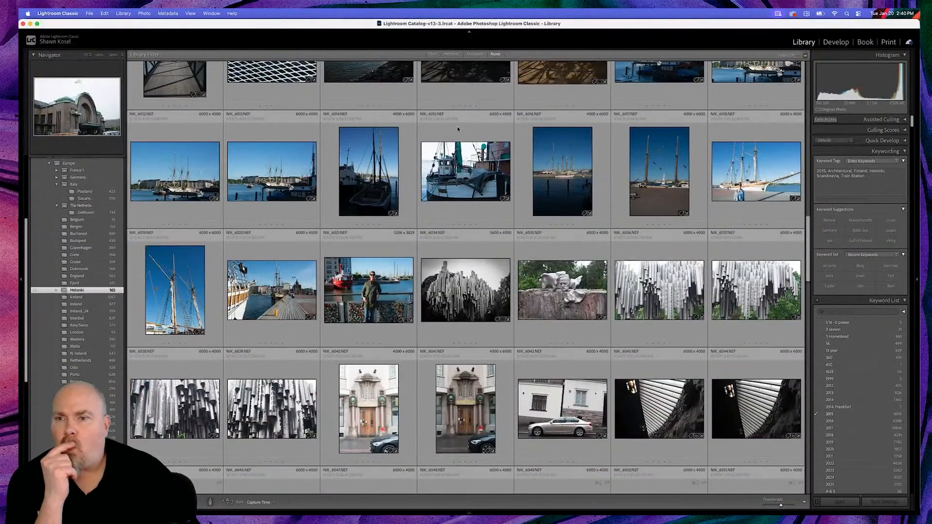
scroll(457, 129, up, 3)
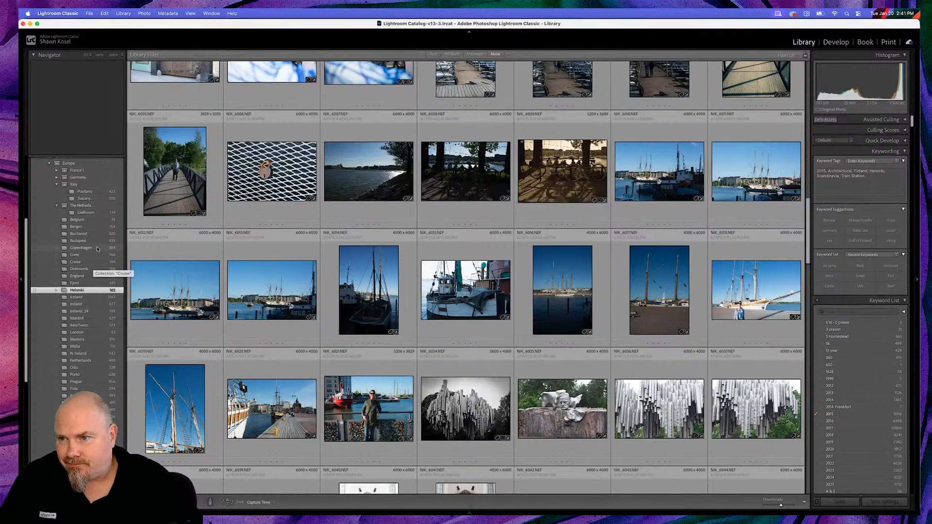
Open the Tuscany collection and browse its thumbnails, and switch to the Lightroom Classic community page in Chrome.
click(98, 200)
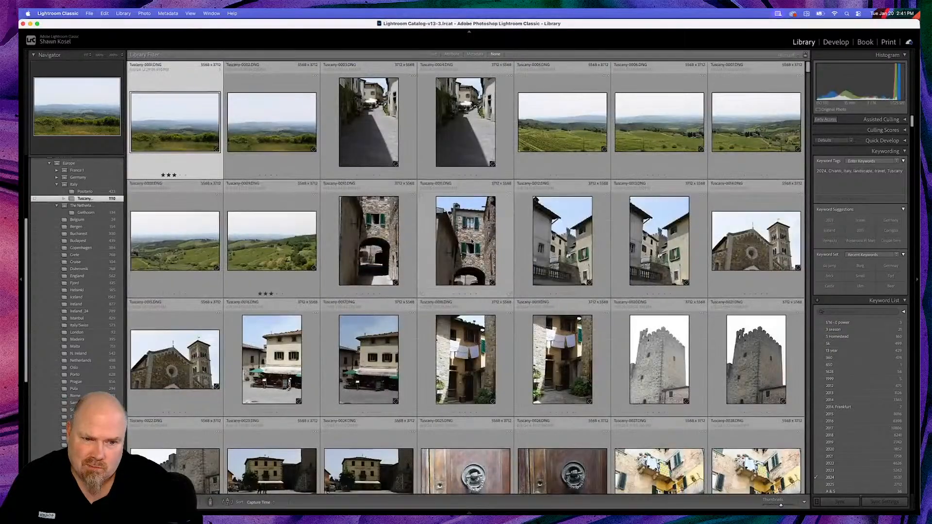
scroll(472, 240, down, 15)
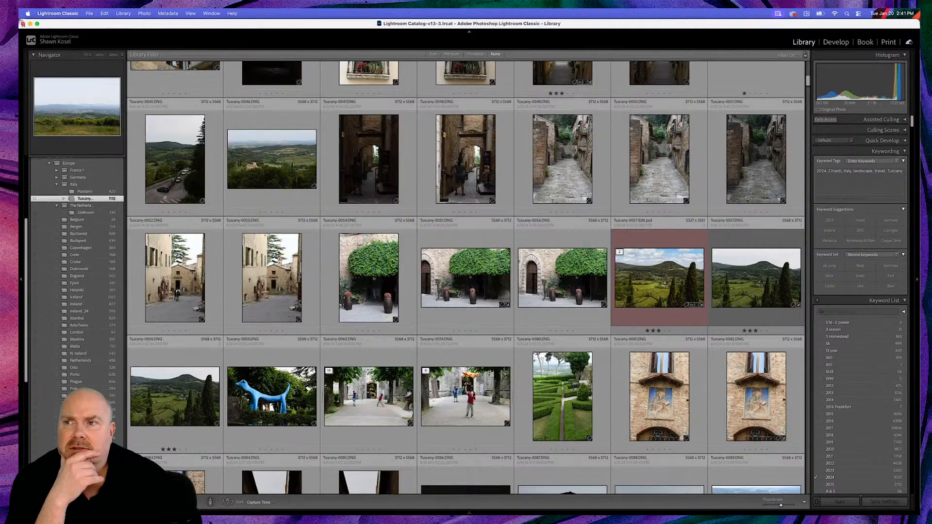
drag(19, 21, 917, 508)
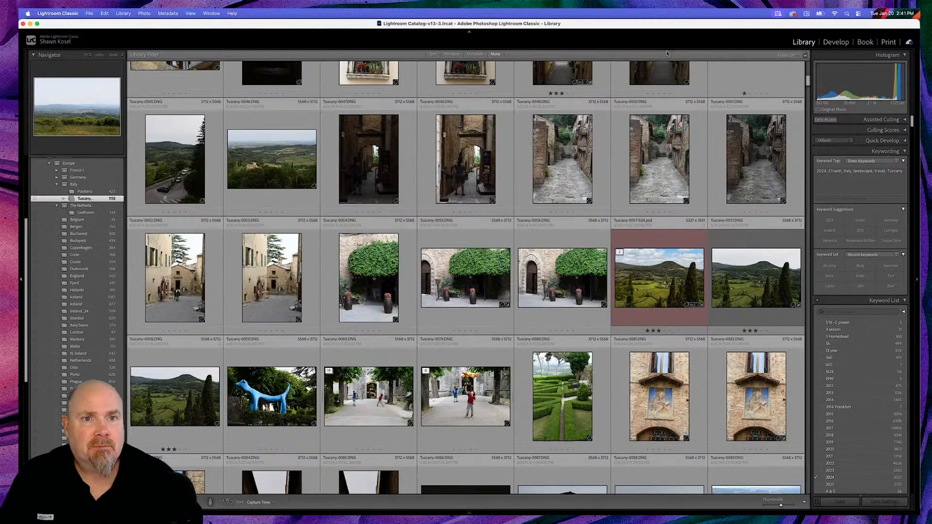
key(super+Tab)
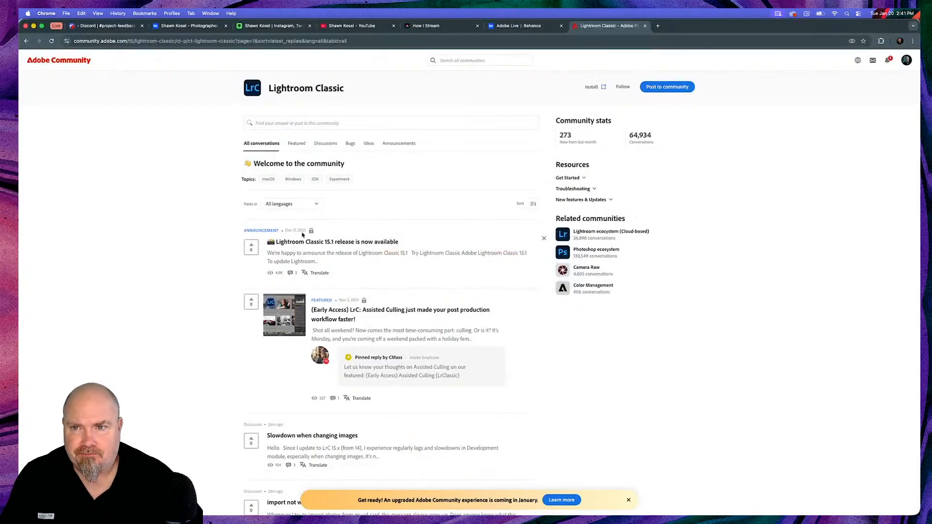
Search the Lightroom Classic community for "Develope" and open the discussion "Pictures look different between Developer and Library".
click(314, 123)
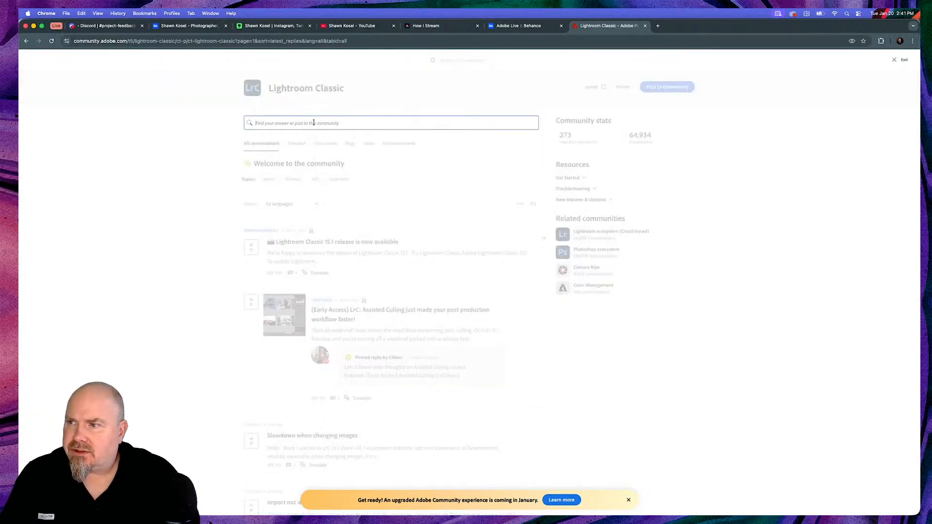
text(pl)
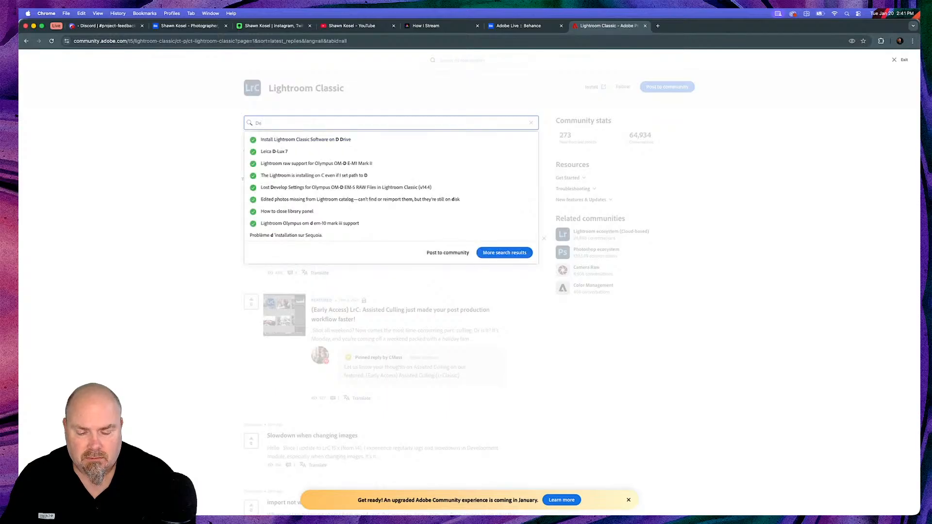
text(velope)
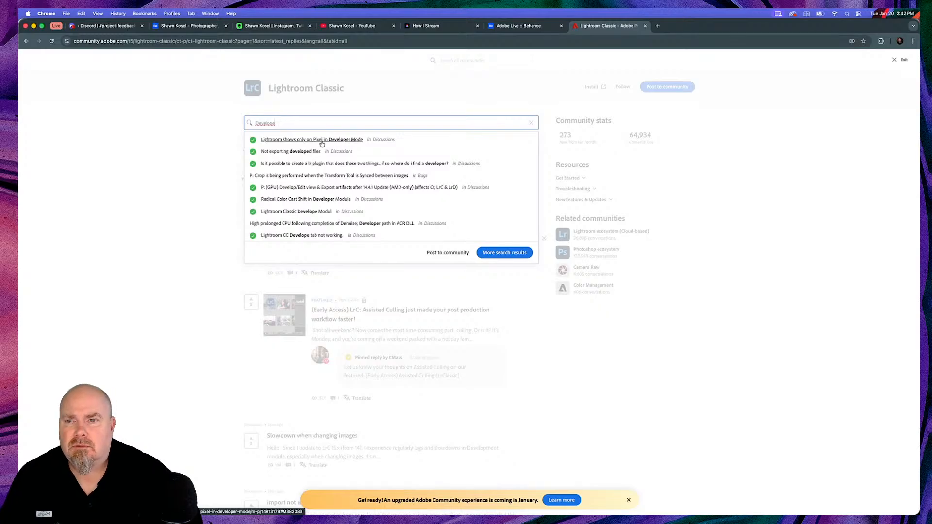
scroll(340, 201, down, 1)
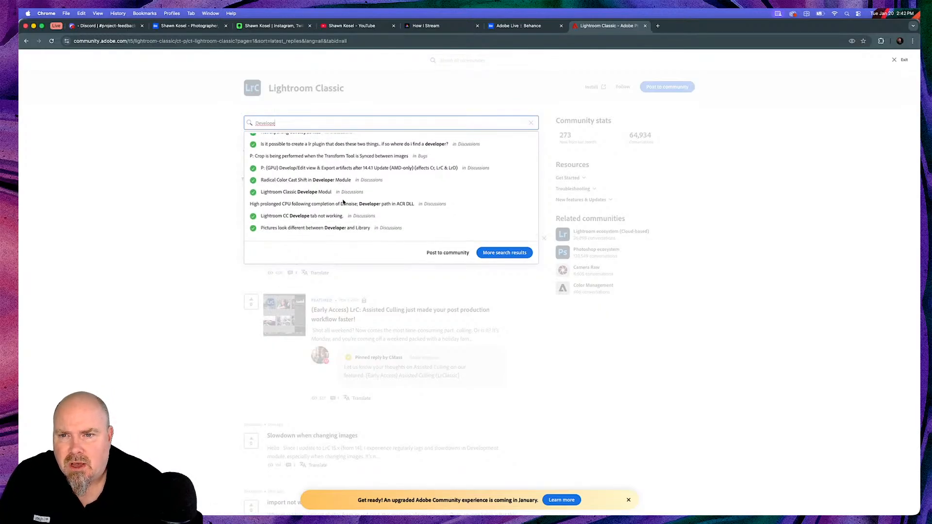
scroll(344, 202, down, 1)
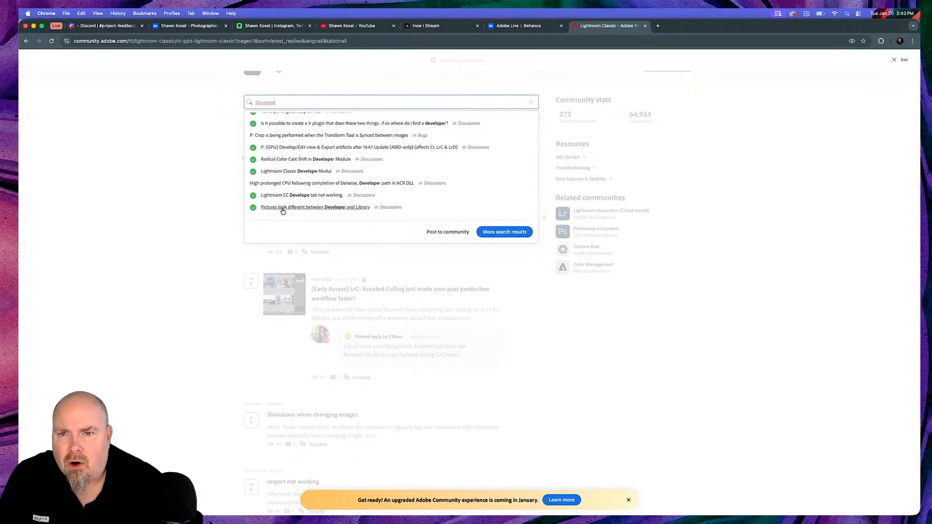
click(312, 208)
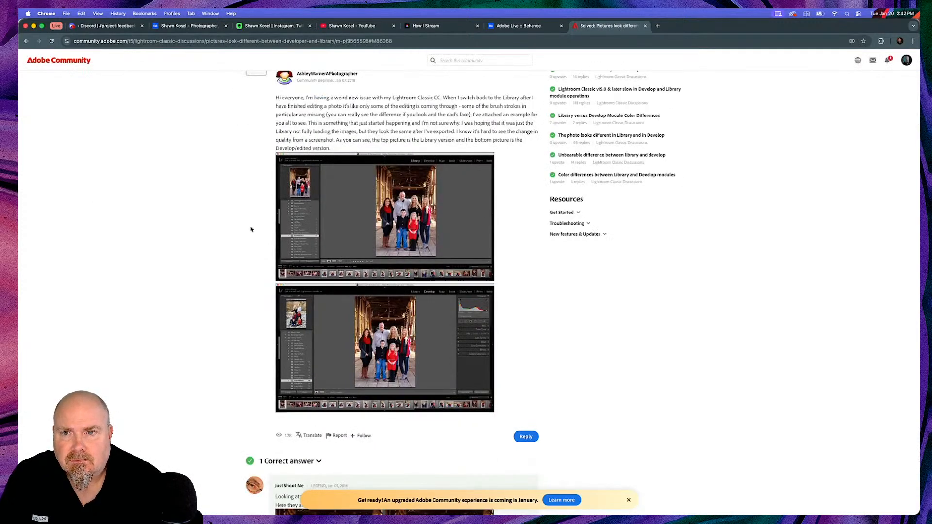
Read the original post, the correct answer and the first replies about the mismatch between Library and Develop previews.
scroll(251, 229, up, 2)
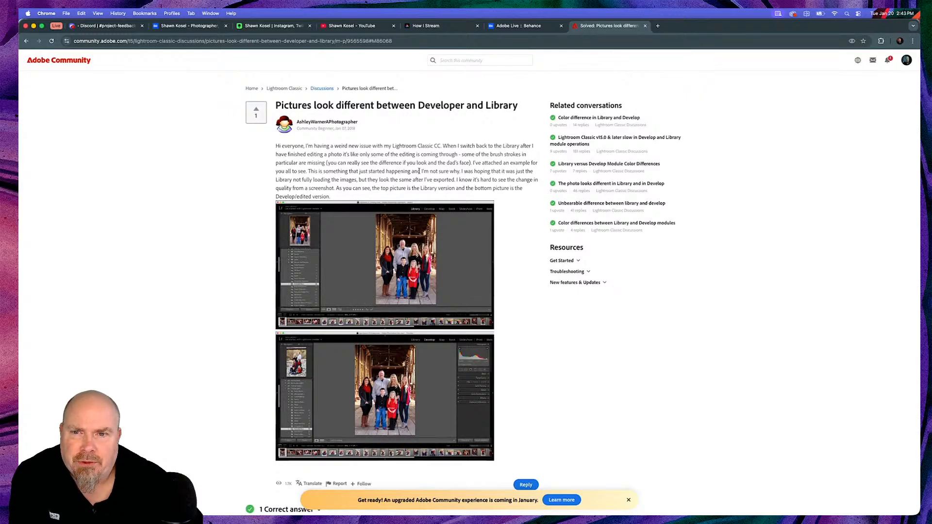
scroll(406, 180, down, 8)
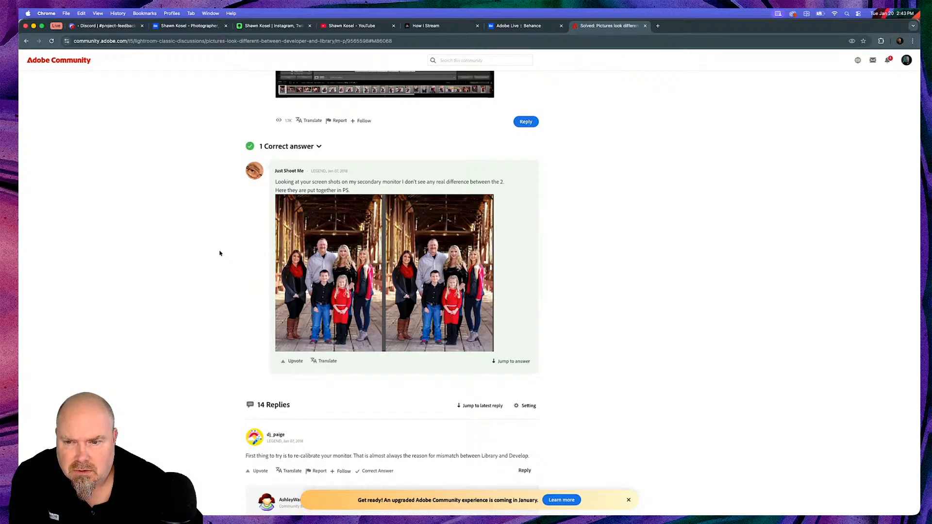
scroll(220, 253, down, 3)
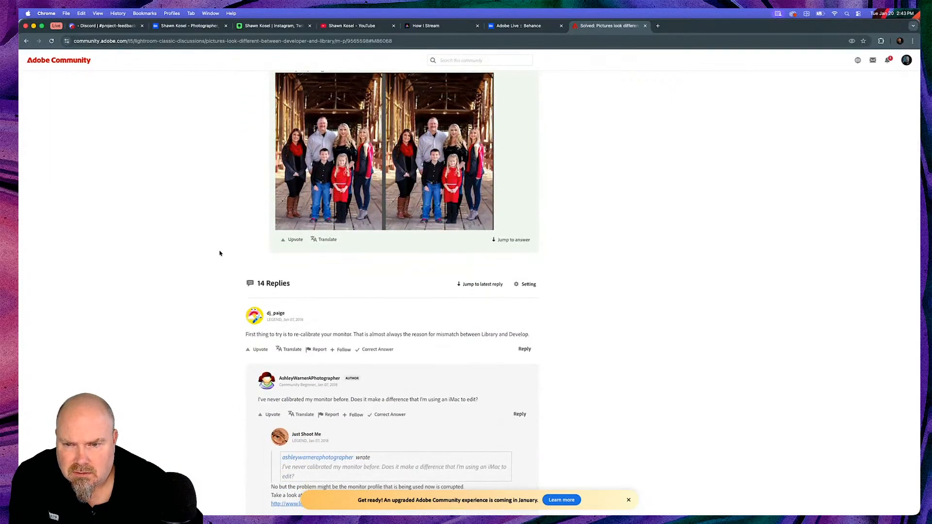
scroll(220, 253, down, 2)
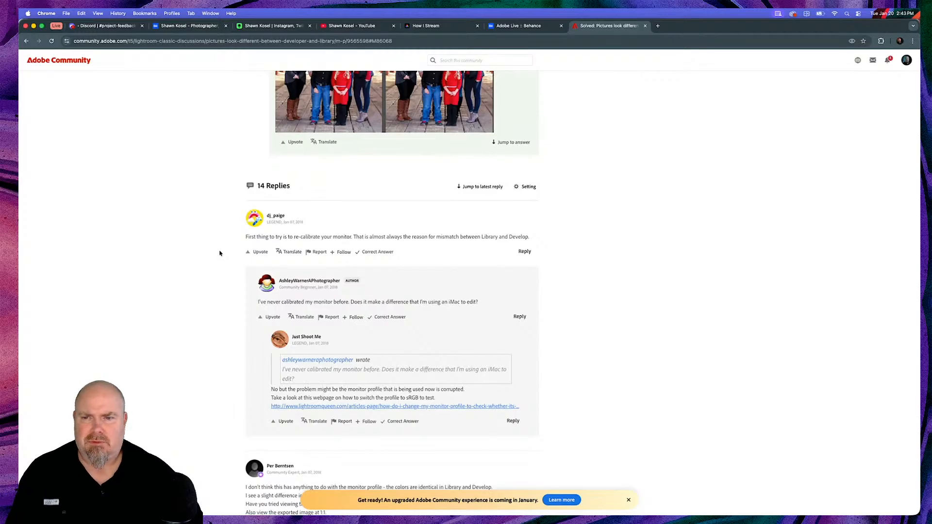
scroll(219, 253, down, 5)
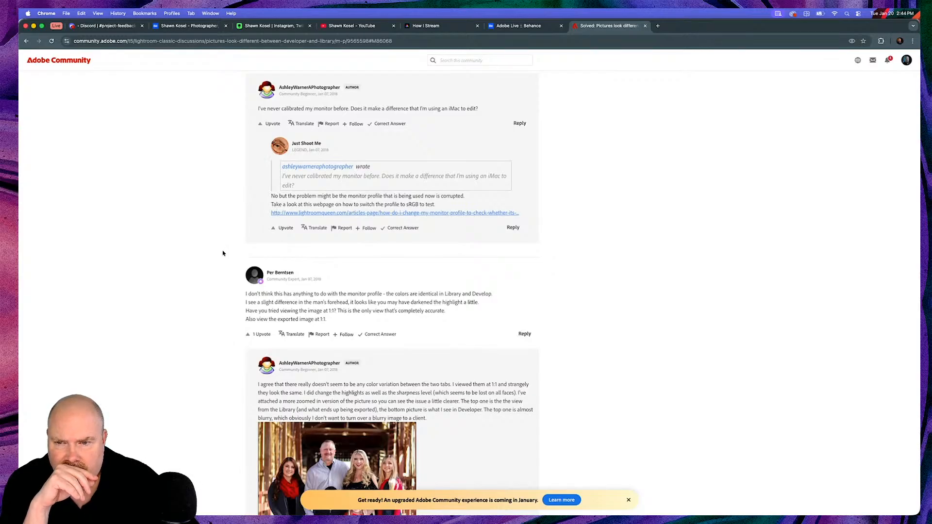
scroll(223, 253, down, 2)
scroll(222, 252, down, 2)
scroll(223, 253, down, 6)
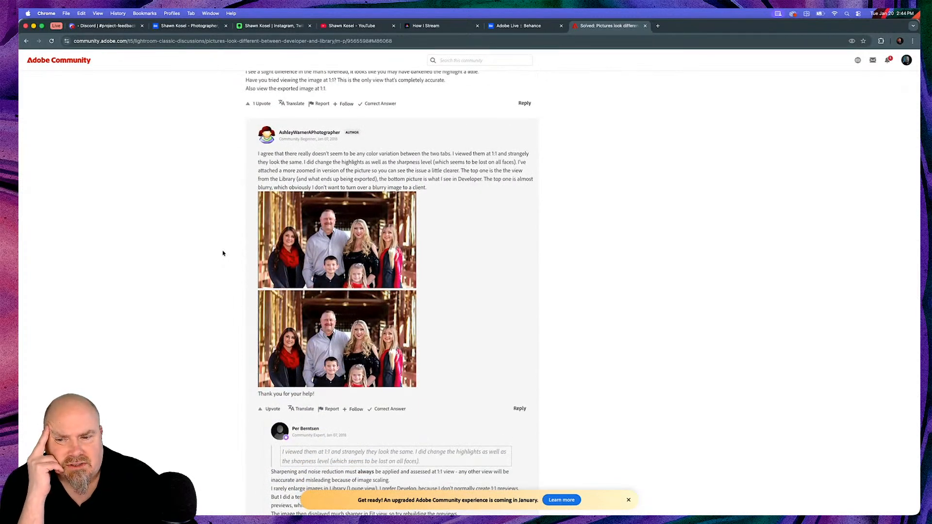
scroll(222, 253, down, 4)
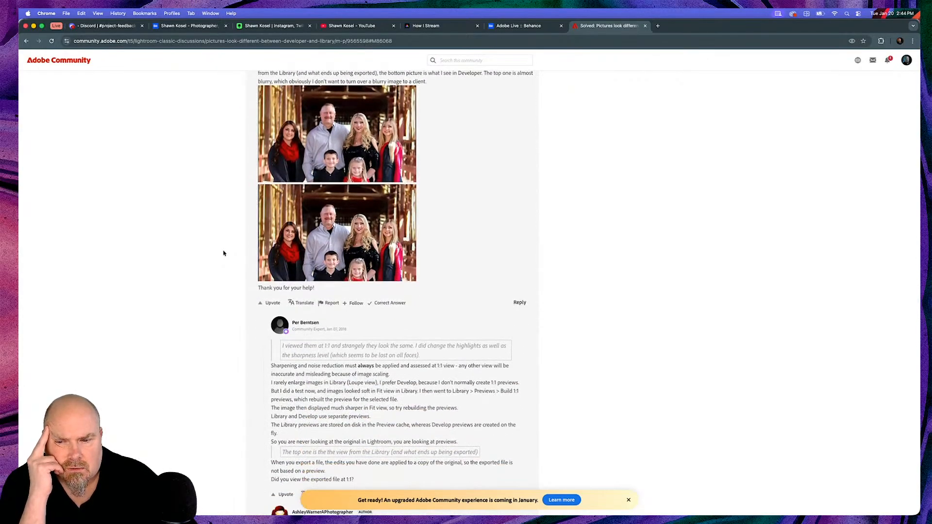
scroll(224, 253, down, 10)
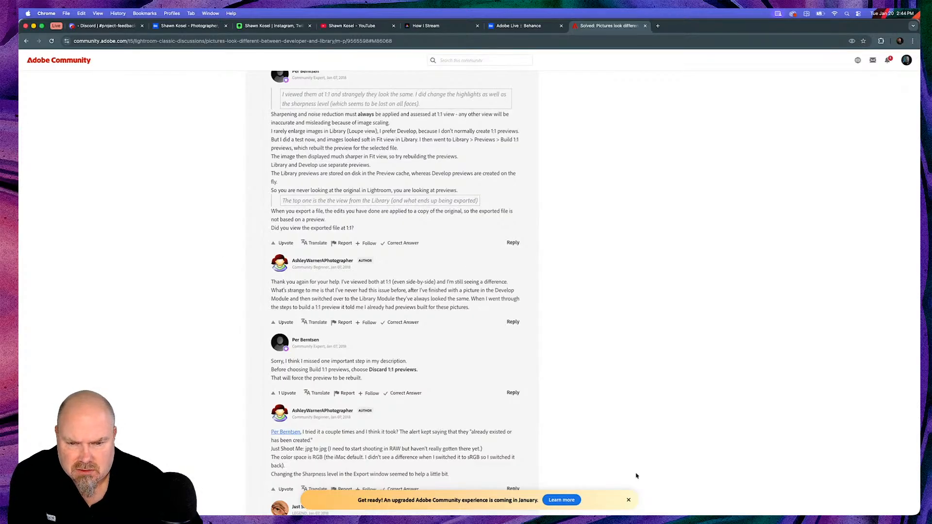
Dismiss the community upgrade banner and read the thread's remaining replies through to the latest one.
click(628, 500)
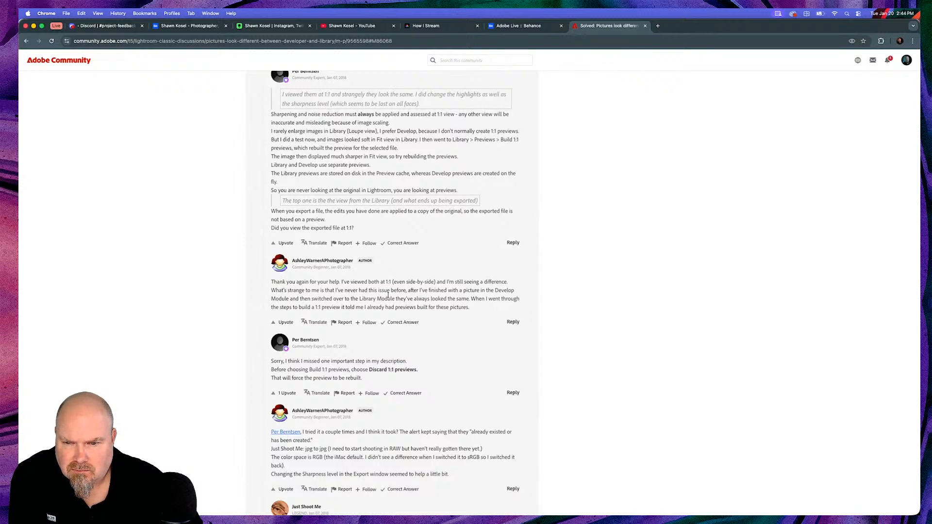
scroll(387, 294, down, 4)
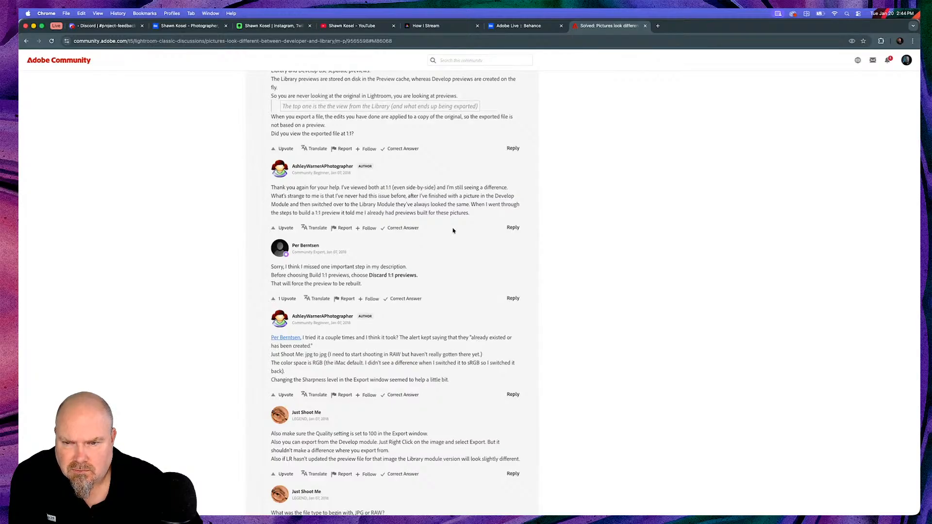
scroll(453, 230, down, 12)
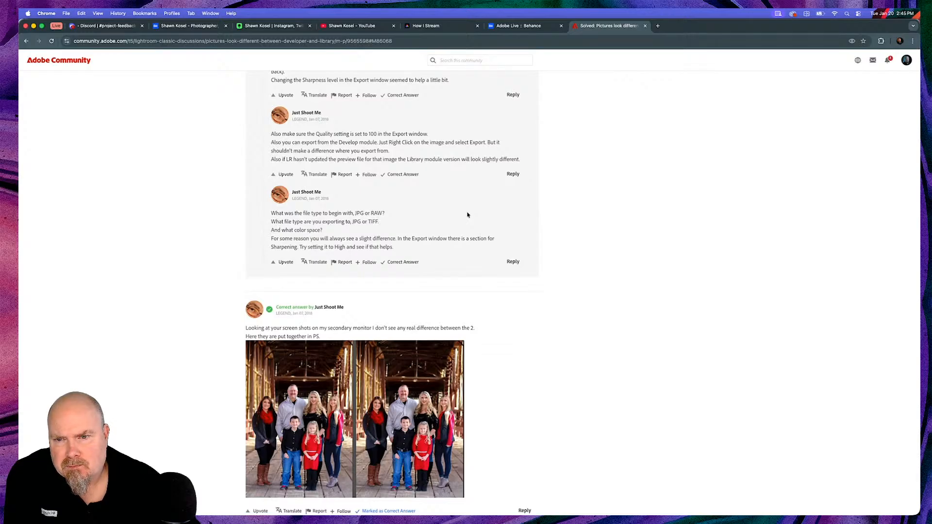
scroll(468, 215, down, 2)
scroll(466, 214, down, 4)
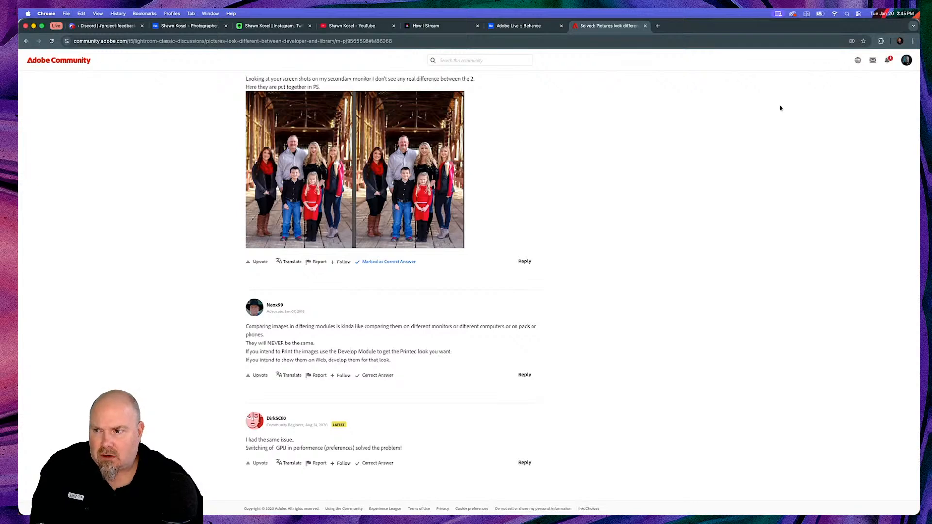
Switch to Lightroom Classic, compare the Tuscany stone alley photo in Loupe view and Develop, and return to the Library grid.
key(super+Tab)
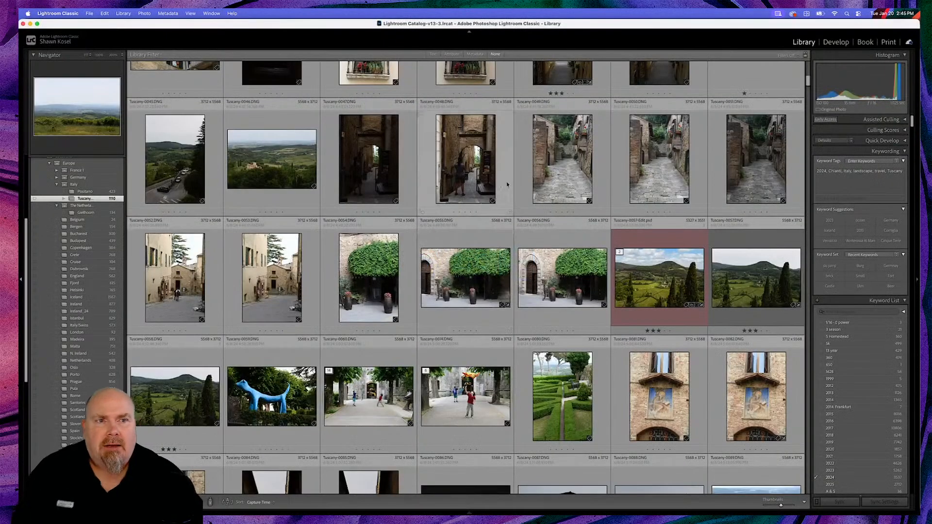
click(483, 154)
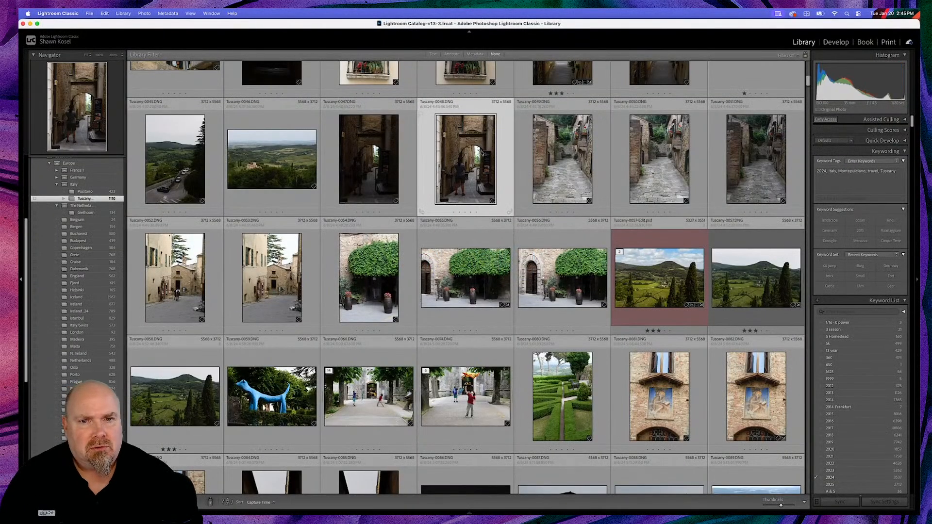
double_click(539, 149)
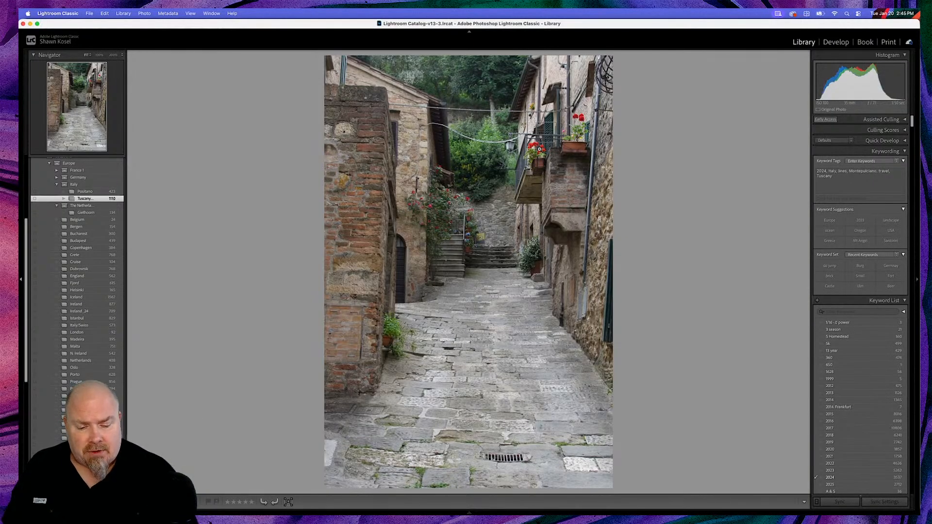
key(d)
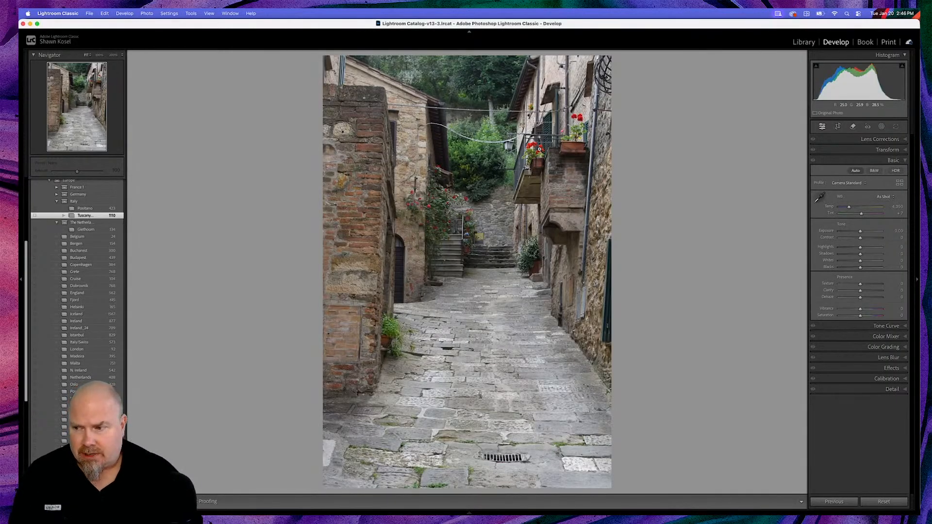
key(g)
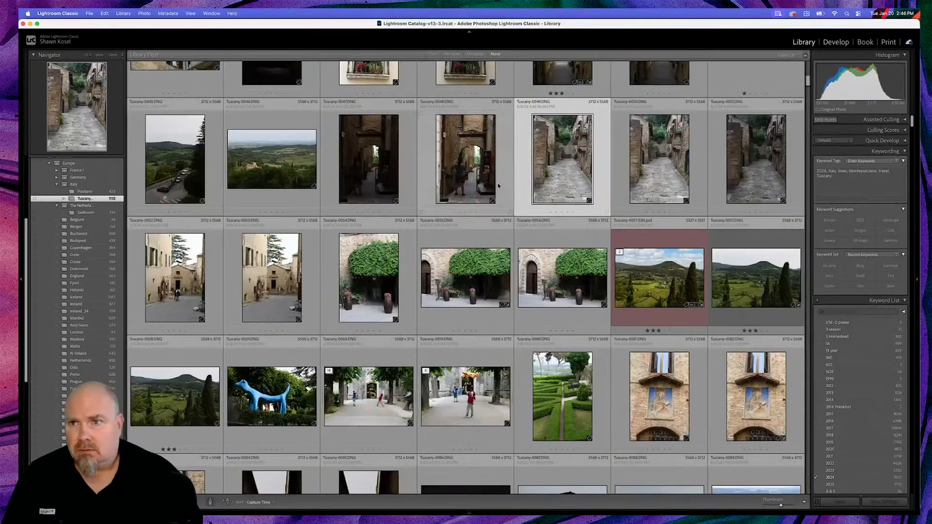
Show the Performance preferences and inspect the options for using the GPU for preview generation, keeping Auto.
click(58, 13)
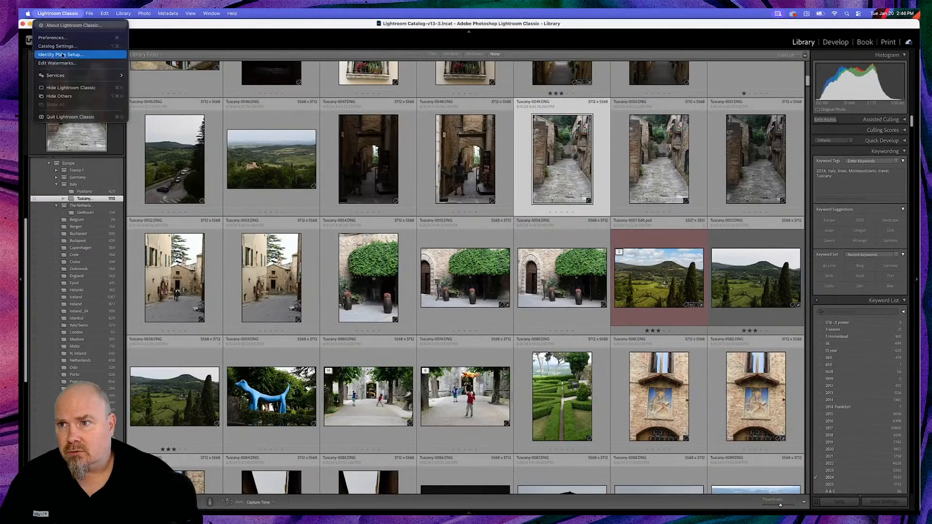
click(51, 37)
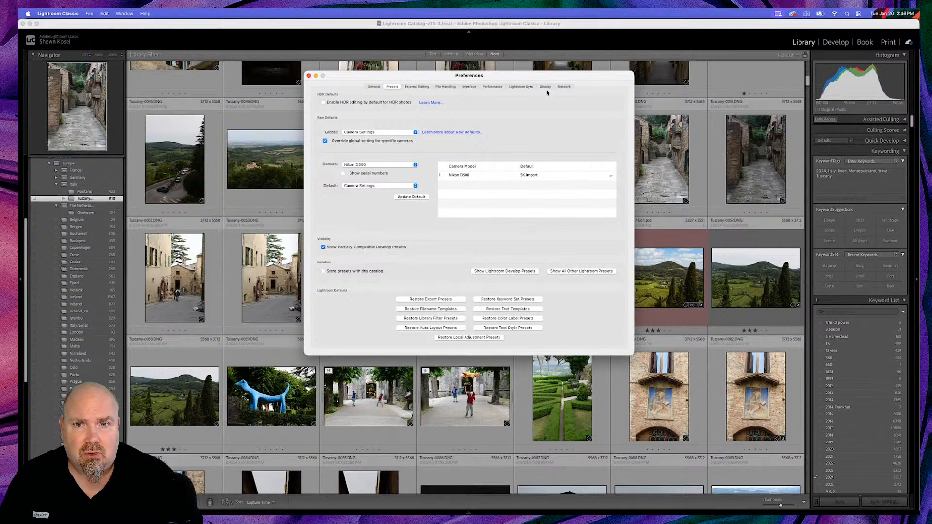
click(496, 88)
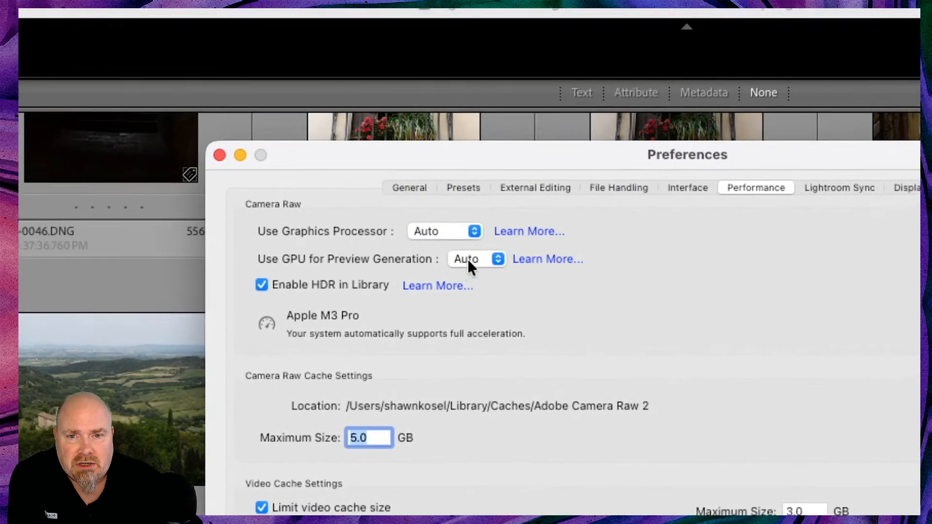
click(492, 260)
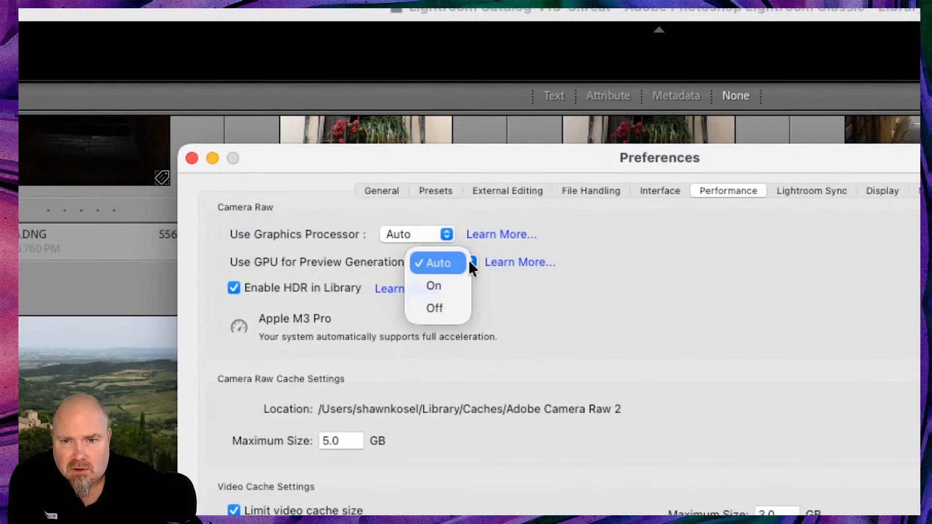
click(468, 260)
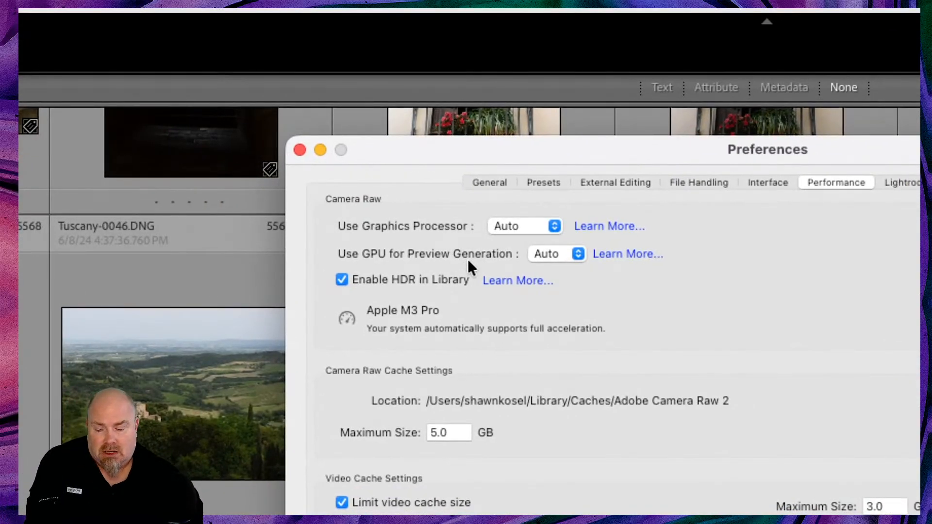
Look up the help page on enabling HDR in Library using the United States site, and switch back to Lightroom Classic.
scroll(468, 261, up, 1)
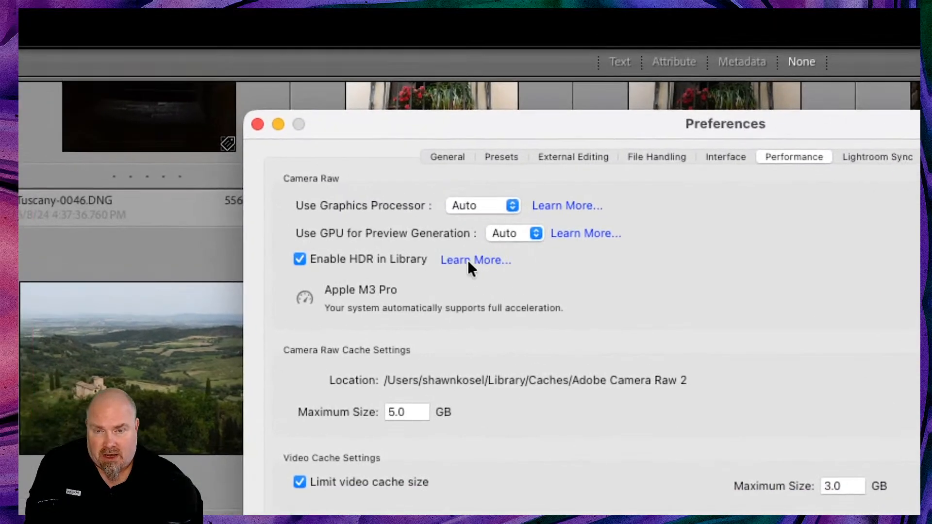
click(518, 285)
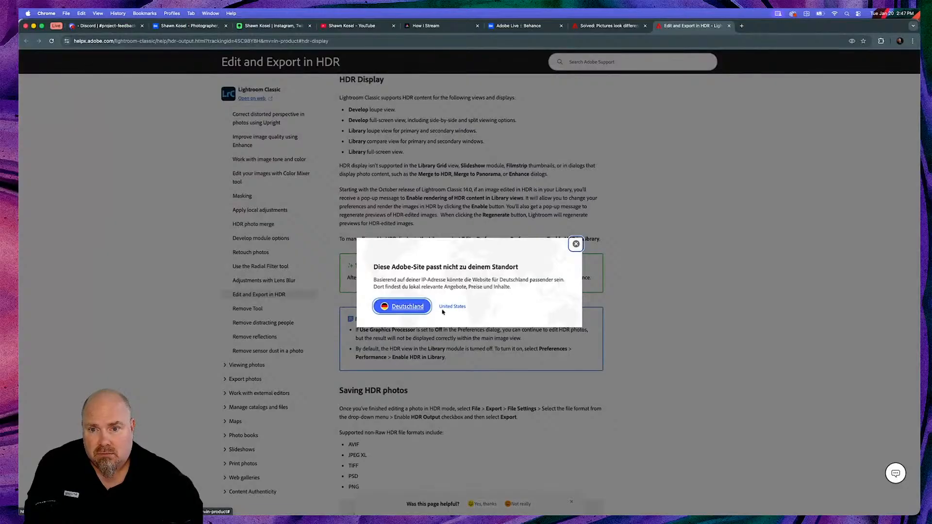
click(459, 308)
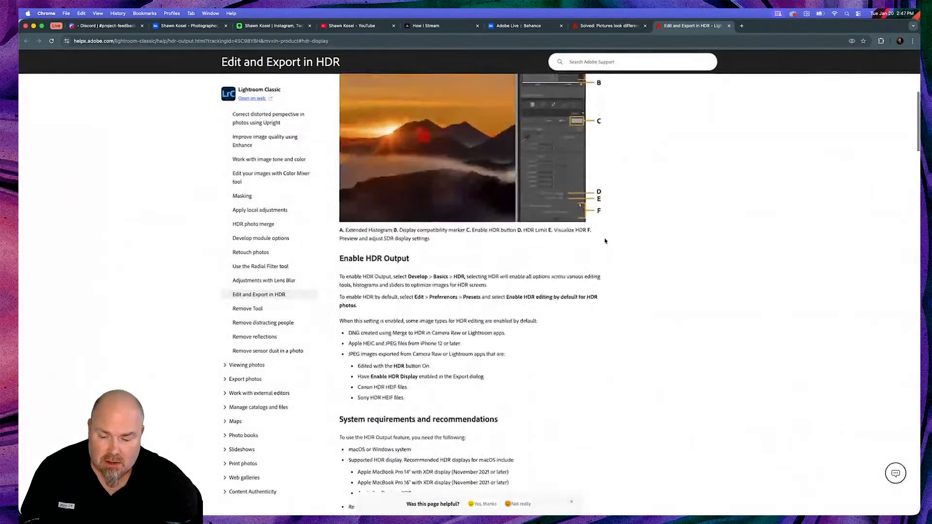
key(super+Tab)
key(super+Tab)
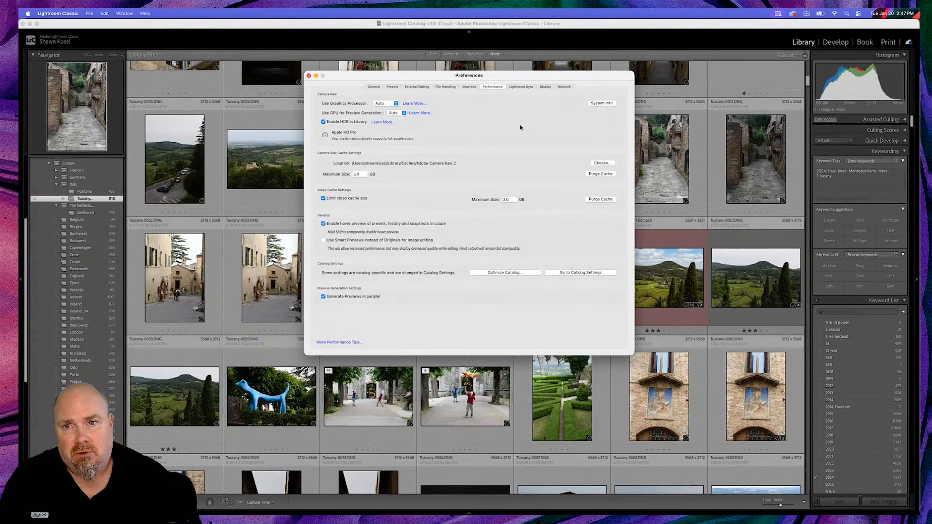
Close the Preferences window and try to quit Lightroom Classic, cancelling the shutdown at the sync dialog.
click(309, 76)
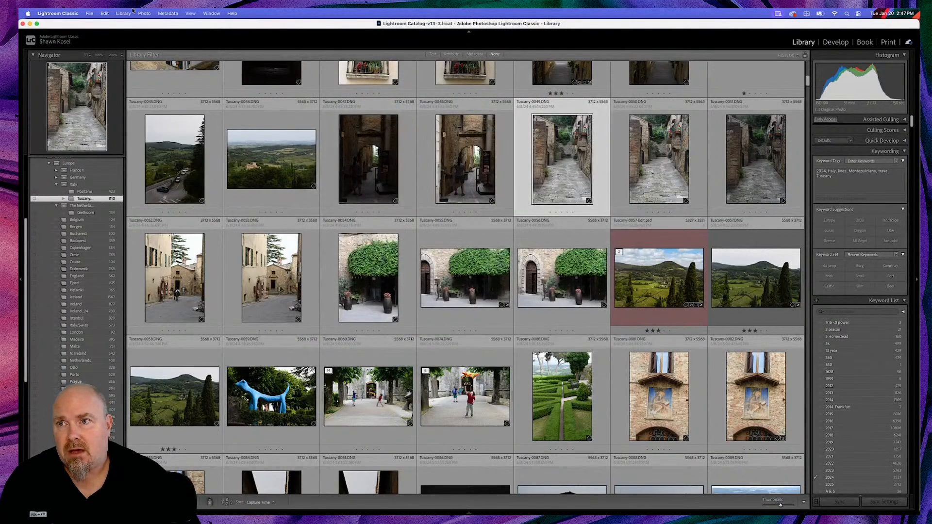
click(68, 14)
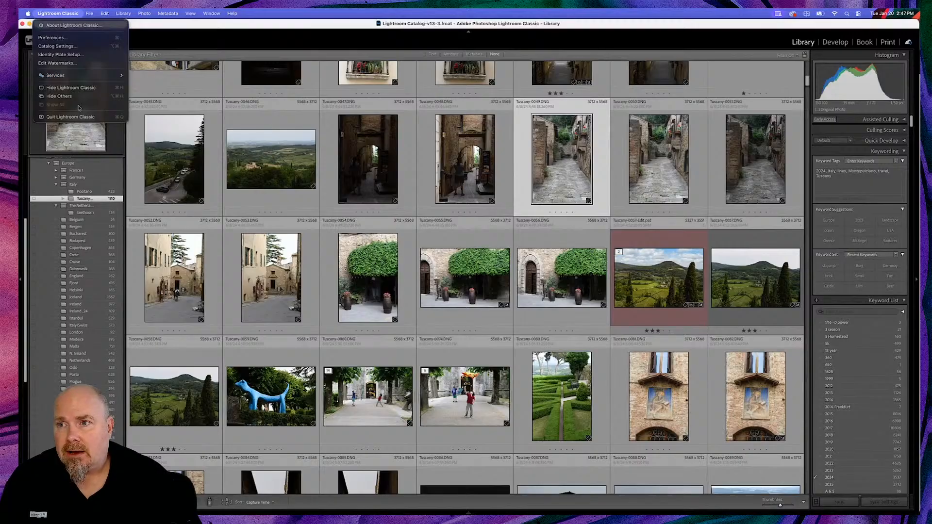
click(86, 118)
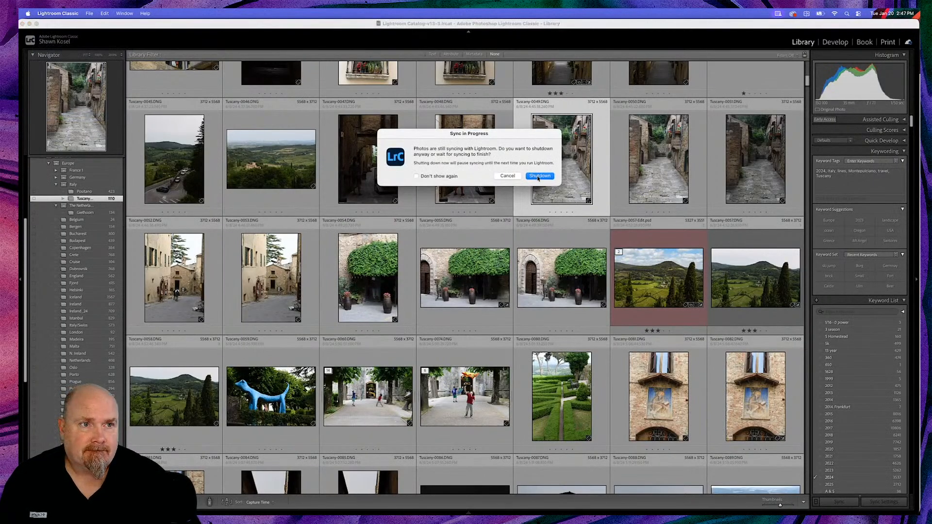
click(507, 176)
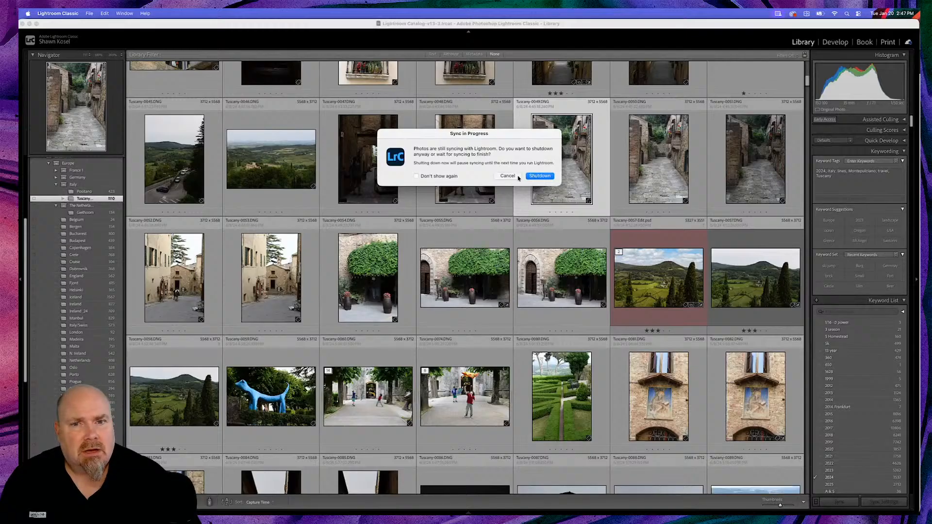
Check the cloud sync activity and inspect the Lightroom Sync preferences.
click(908, 43)
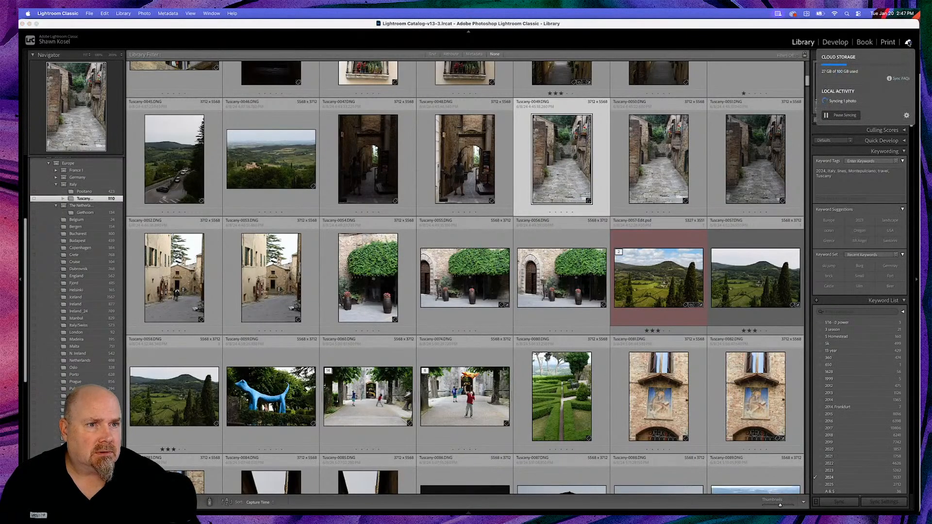
click(905, 115)
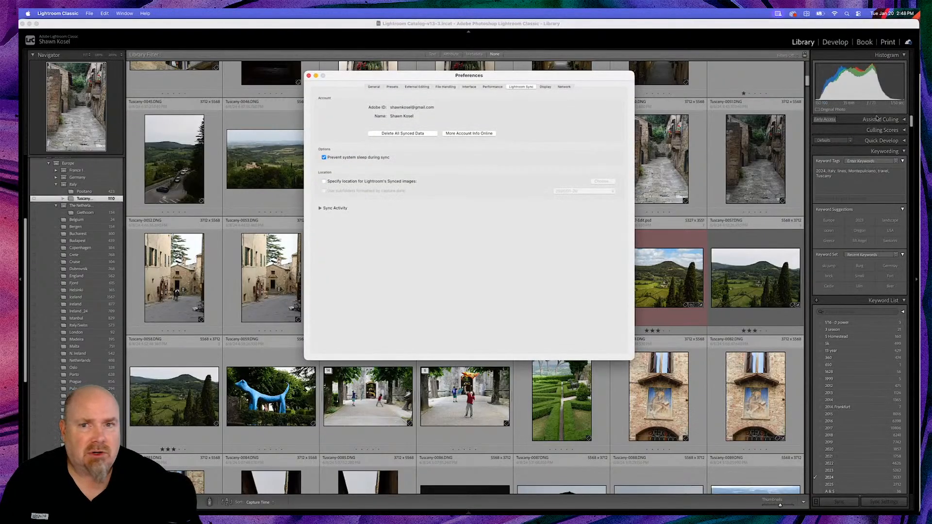
click(308, 76)
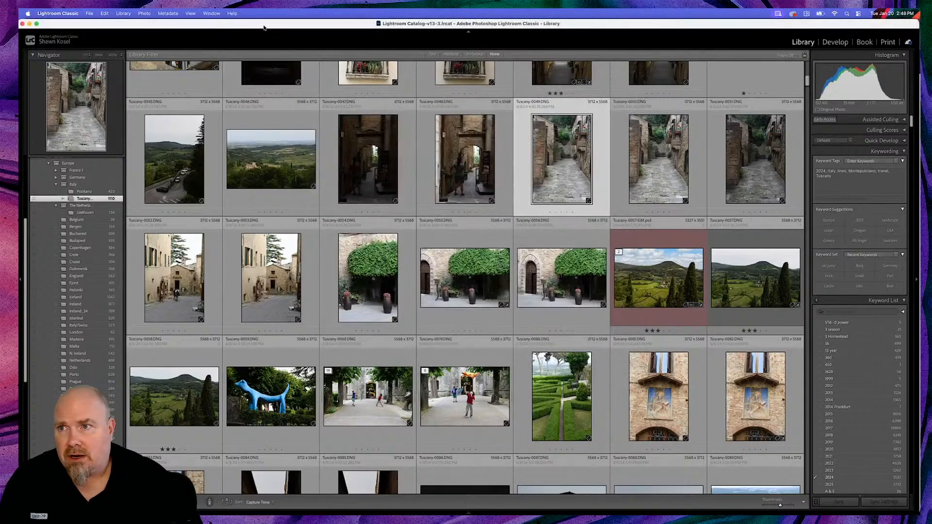
Quit Lightroom Classic, shutting it down without waiting for syncing to finish.
click(58, 13)
click(70, 117)
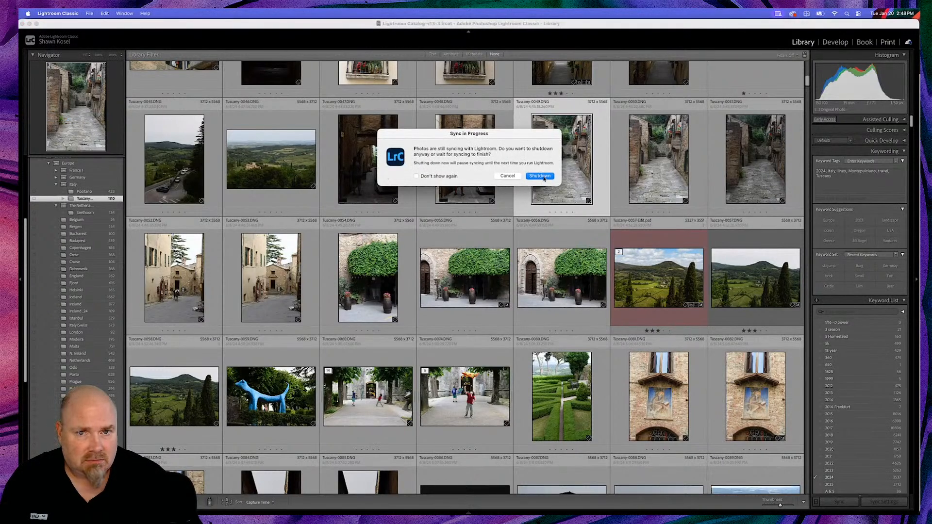
click(540, 176)
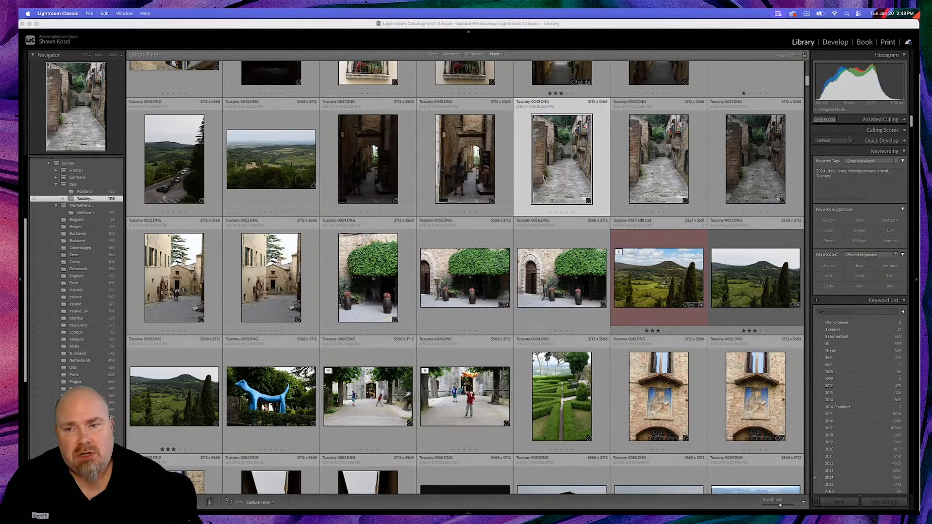
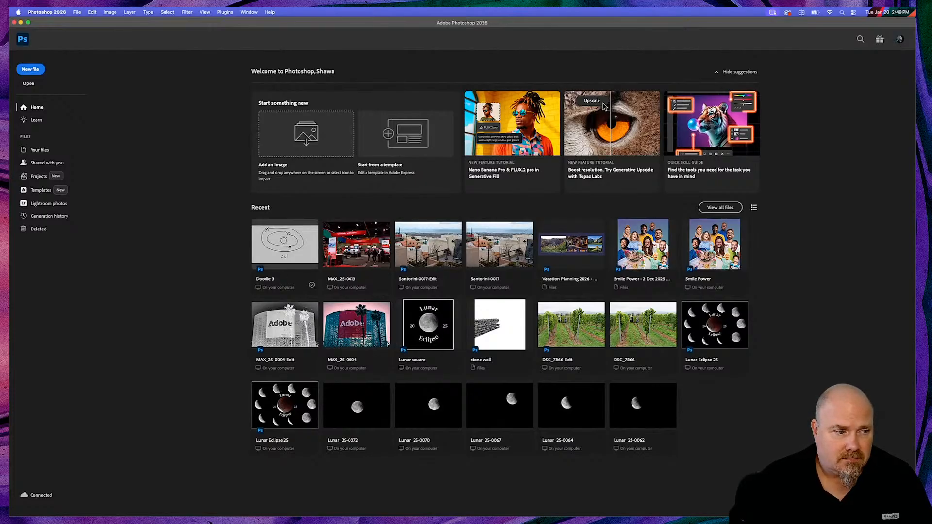
Open the recent Doodle 3 file, then hide the Orbit layer and group all layers from Orbit through Sea Turtle.
click(290, 247)
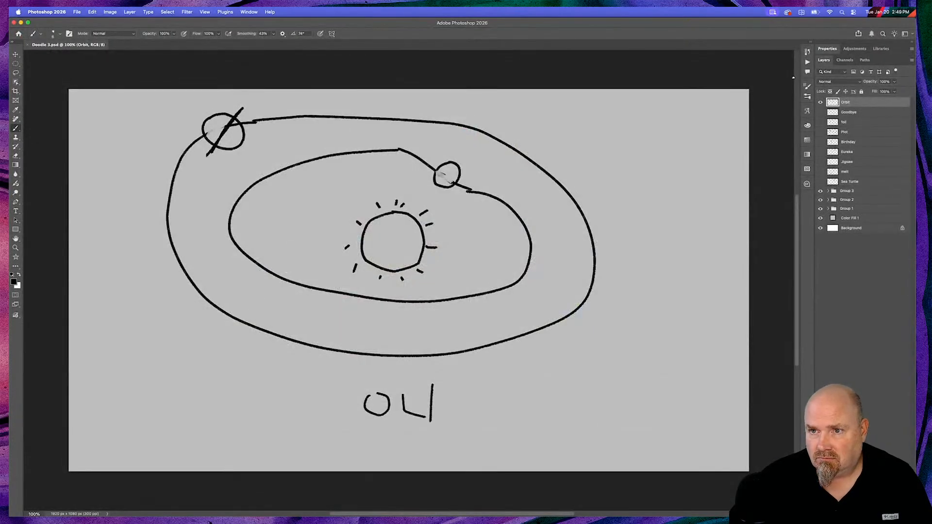
click(820, 102)
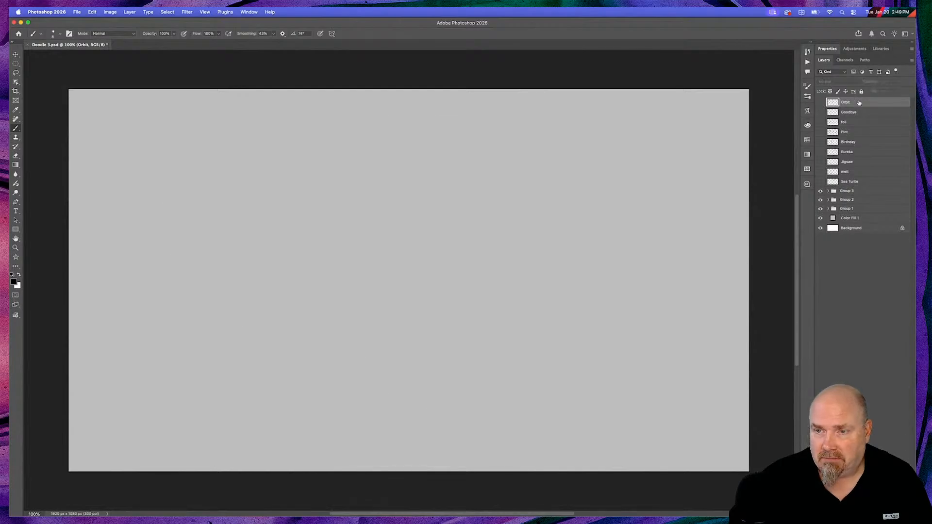
shift+click(881, 181)
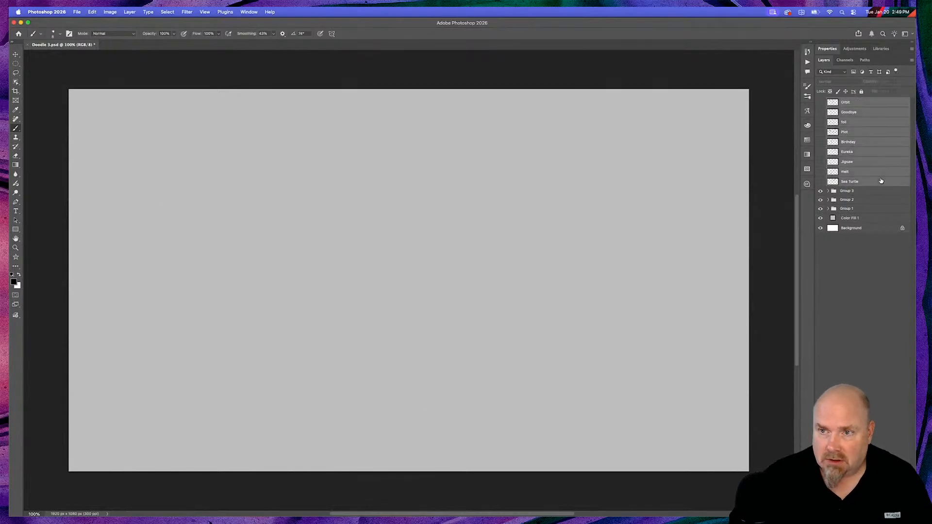
key(super+g)
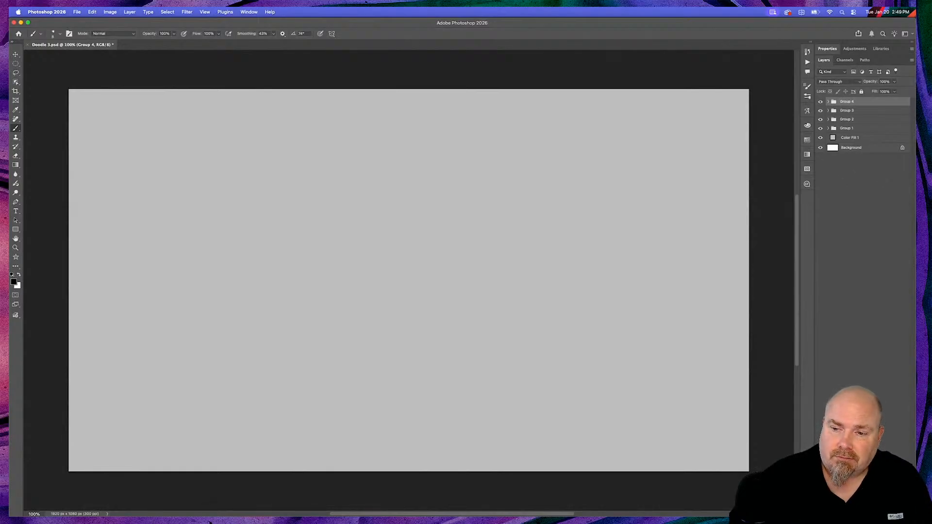
Add a new layer above the groups and brush the rabbit's head outline with curved top and cheeks in the canvas centre.
key(super+shift+alt+n)
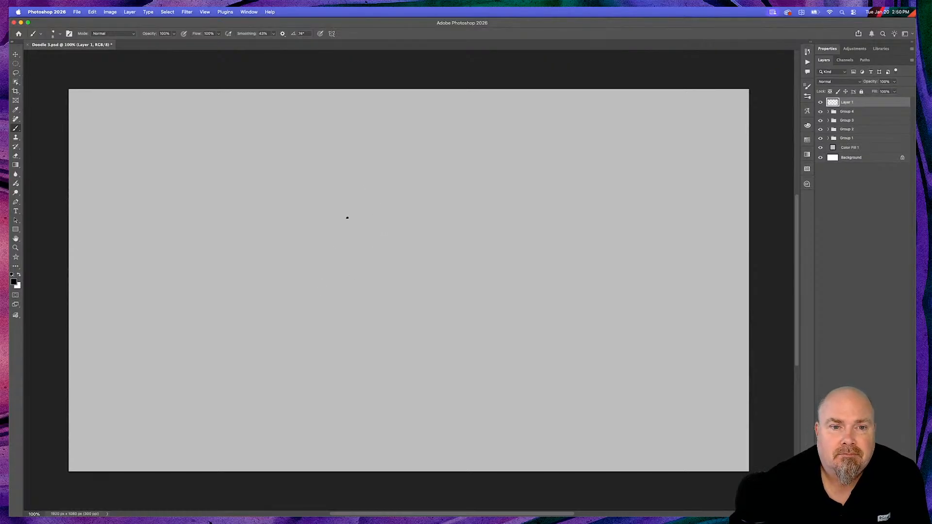
mouse_move(353, 224)
mouse_down()
mouse_move(379, 217)
mouse_move(420, 226)
mouse_up()
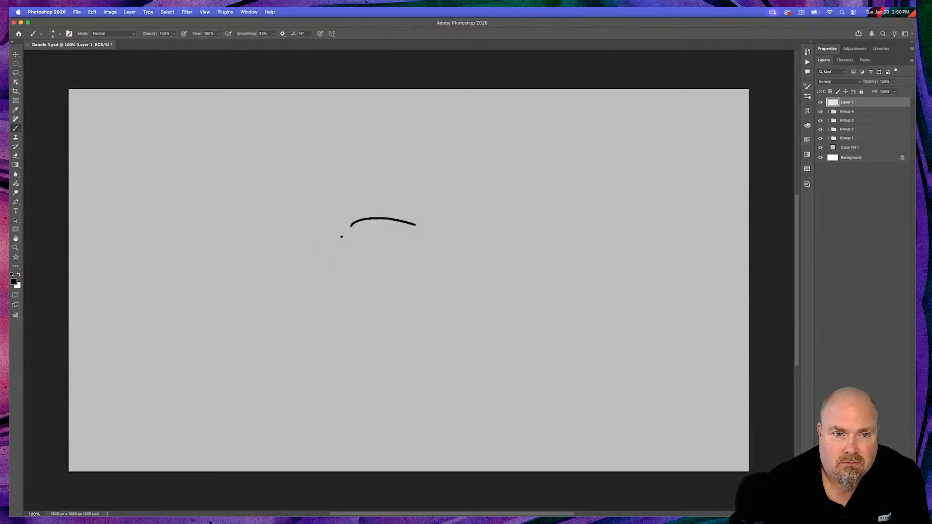
mouse_move(342, 234)
mouse_down()
mouse_move(319, 308)
mouse_move(325, 333)
mouse_up()
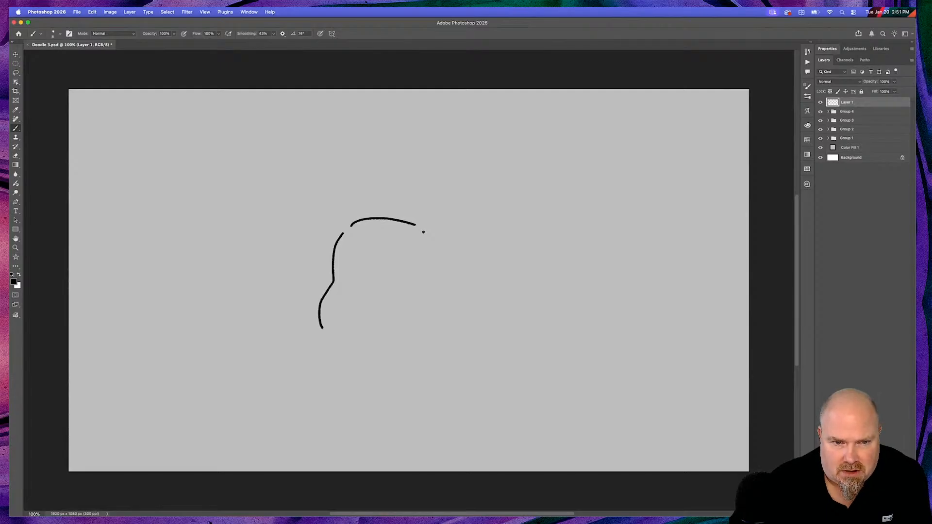
mouse_move(429, 245)
mouse_down()
mouse_move(424, 288)
mouse_move(438, 326)
mouse_move(428, 343)
mouse_up()
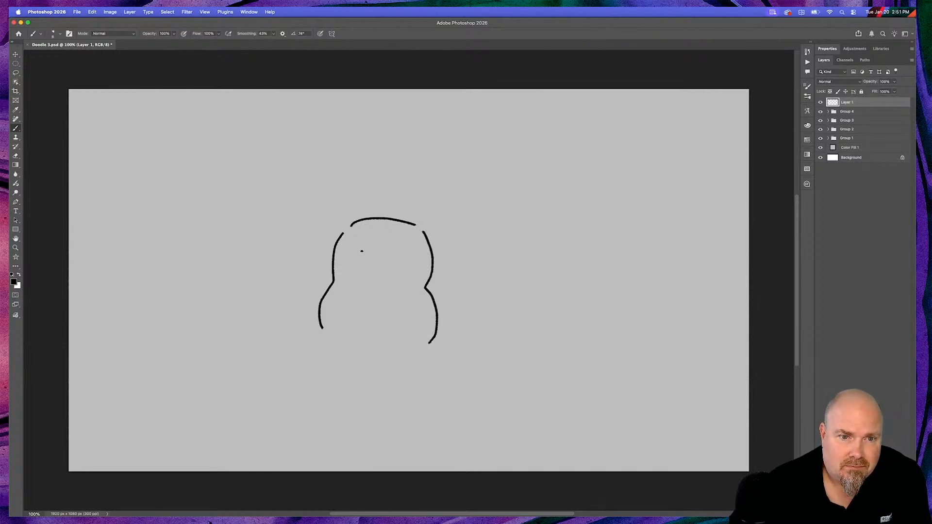
Draw the rabbit's face inside the outline: two round eyes with pupils, a small nose, and a smile with two front teeth.
mouse_move(360, 259)
mouse_down()
mouse_move(350, 273)
mouse_move(363, 277)
mouse_move(365, 260)
mouse_move(402, 278)
mouse_move(412, 270)
mouse_move(401, 266)
mouse_up()
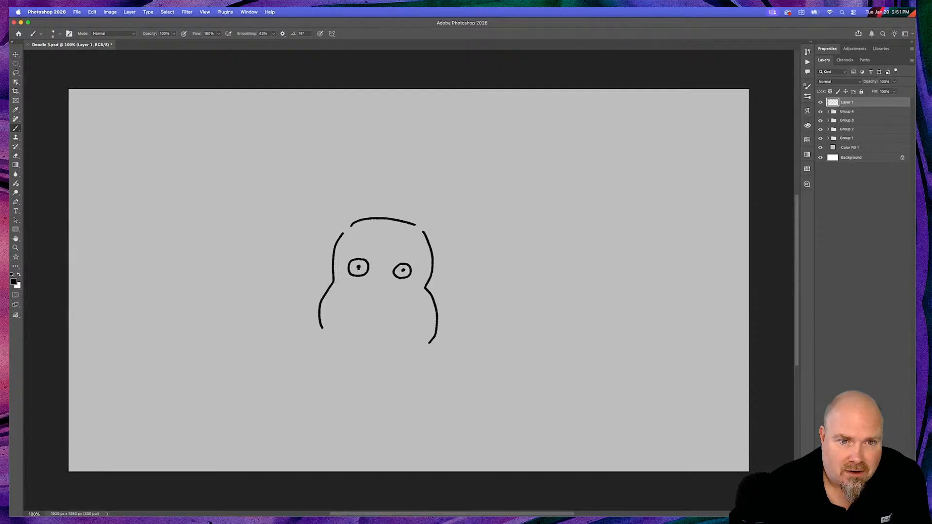
drag(368, 296, 389, 301)
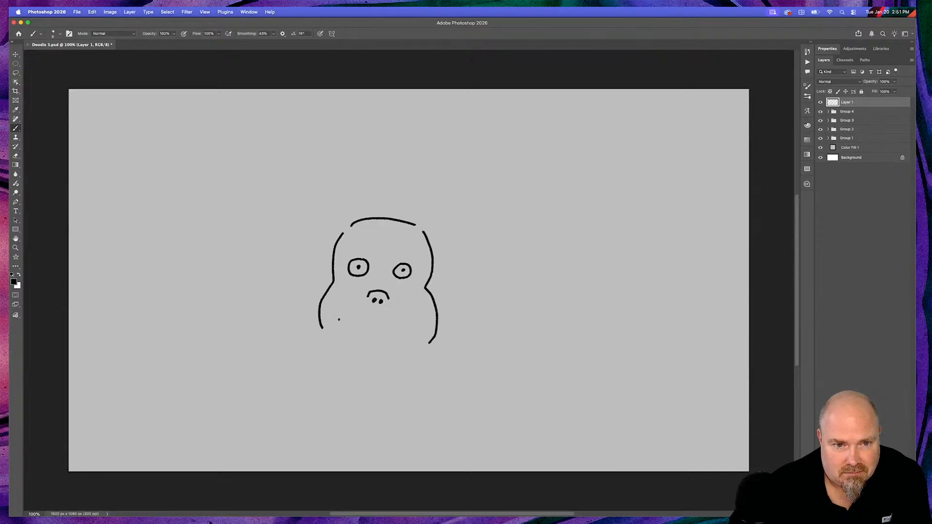
mouse_move(339, 319)
mouse_down()
mouse_move(410, 330)
mouse_move(361, 339)
mouse_move(358, 348)
mouse_move(381, 349)
mouse_move(386, 335)
mouse_move(371, 338)
mouse_up()
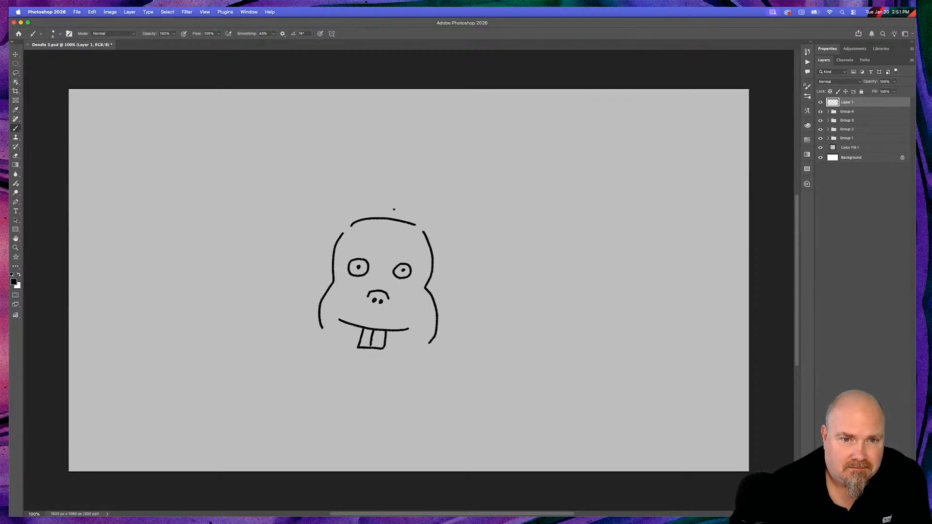
Draw two long pointed ears with inner-ear lines on top of the rabbit's head.
mouse_move(409, 222)
mouse_down()
mouse_move(424, 174)
mouse_move(461, 154)
mouse_move(426, 232)
mouse_up()
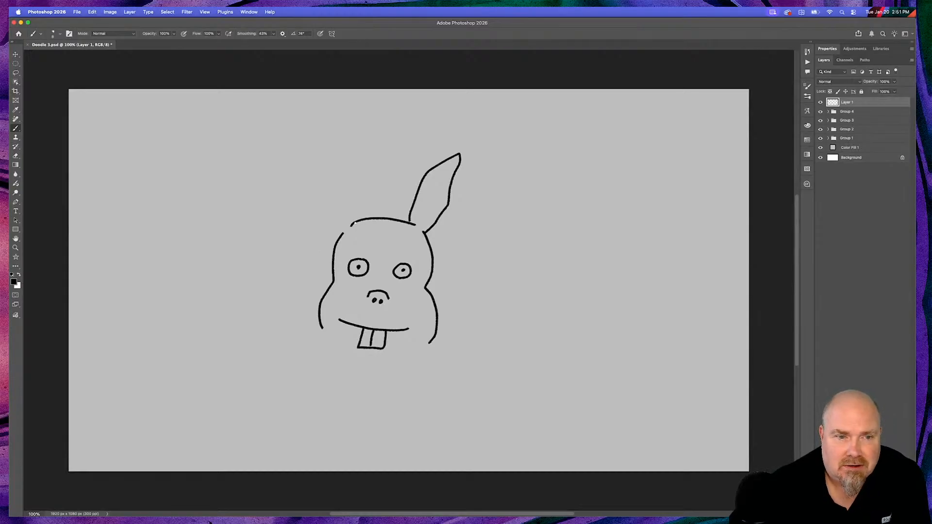
mouse_move(349, 212)
mouse_down()
mouse_move(343, 145)
mouse_move(327, 176)
mouse_move(323, 248)
mouse_move(338, 253)
mouse_move(340, 191)
mouse_move(339, 240)
mouse_up()
mouse_move(413, 225)
mouse_down()
mouse_move(440, 167)
mouse_move(421, 228)
mouse_up()
Draw an arrow pointing at the rabbit's right-hand ear and handwrite "Dup" beside it.
mouse_move(530, 152)
mouse_down()
mouse_move(471, 184)
mouse_move(478, 170)
mouse_move(469, 184)
mouse_move(495, 184)
mouse_up()
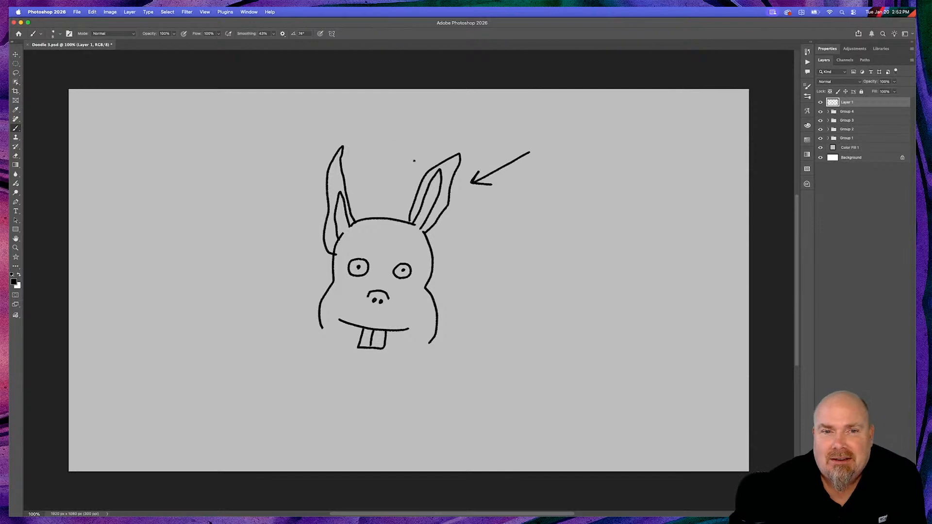
drag(538, 192, 538, 201)
mouse_move(539, 162)
mouse_down()
mouse_move(551, 163)
mouse_move(561, 192)
mouse_move(538, 198)
mouse_move(575, 189)
mouse_move(592, 218)
mouse_up()
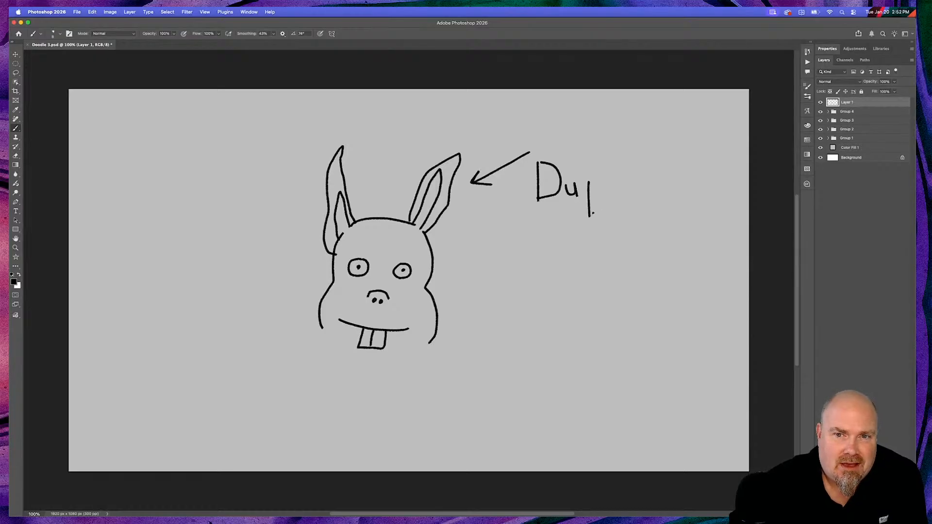
mouse_move(592, 180)
mouse_down()
mouse_move(602, 188)
mouse_move(590, 197)
mouse_up()
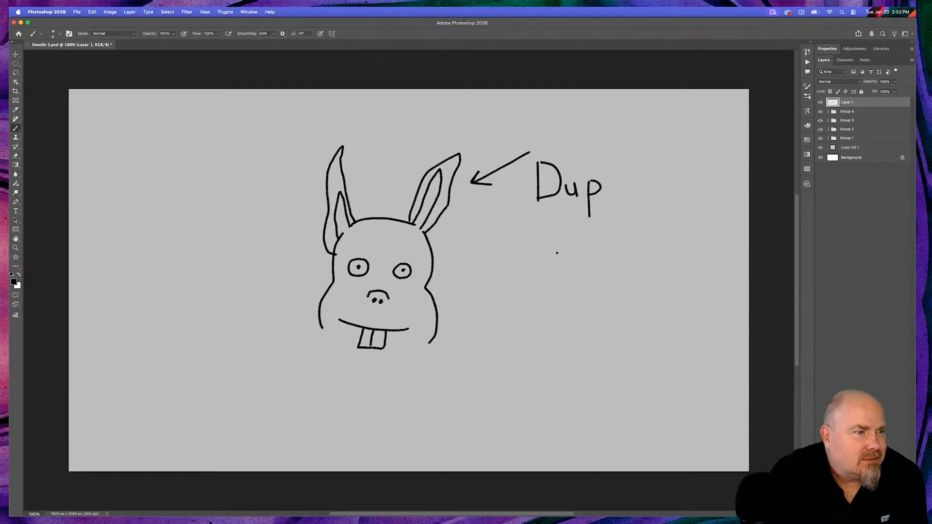
Rename the rabbit drawing's layer as Ear.
double_click(847, 103)
text(Ear)
key(Return)
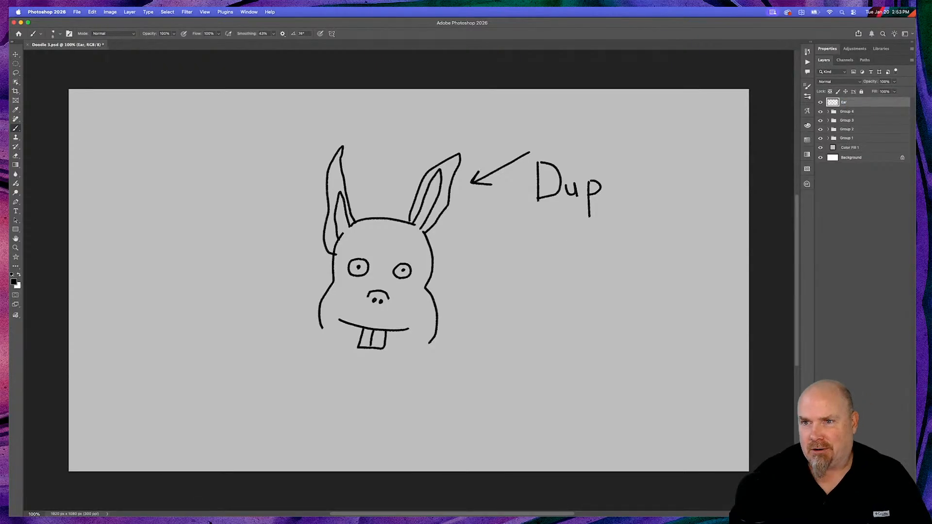
Hide the Ear layer and create a new blank layer above it for another doodle.
click(821, 102)
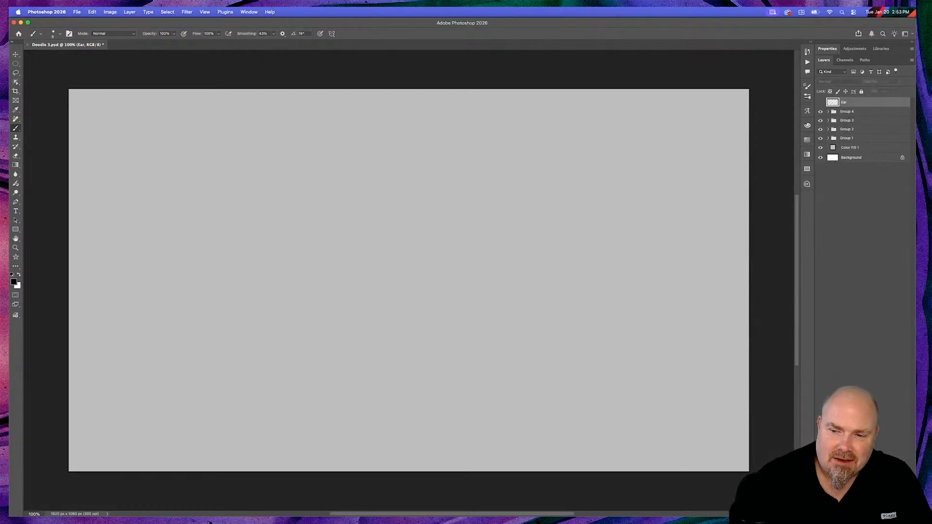
key(super+alt+shift+n)
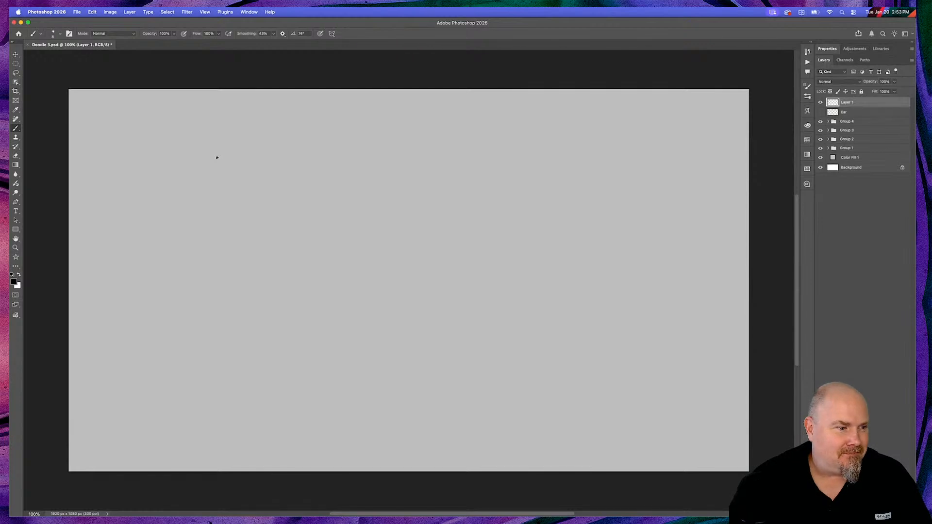
key(super+Tab)
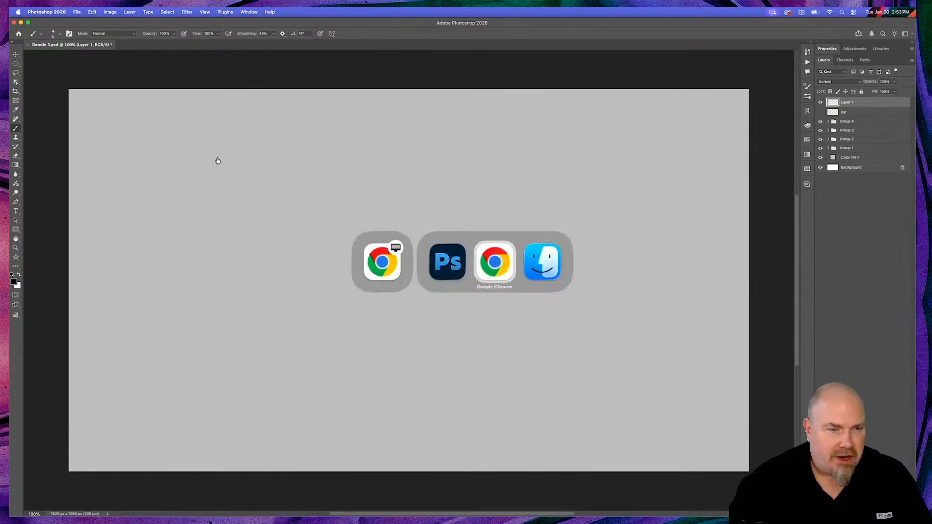
key(super+Tab)
key(super+Tab)
key(super+Tab)
key(super+Tab)
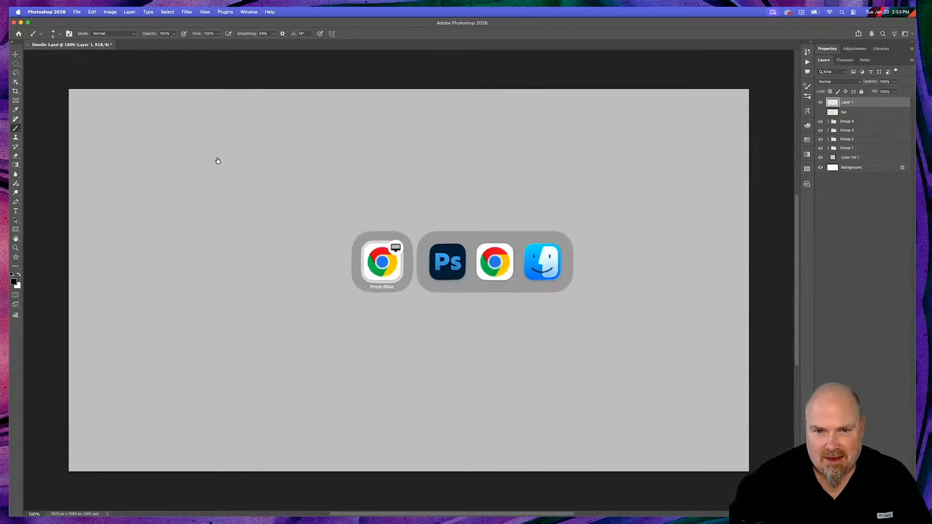
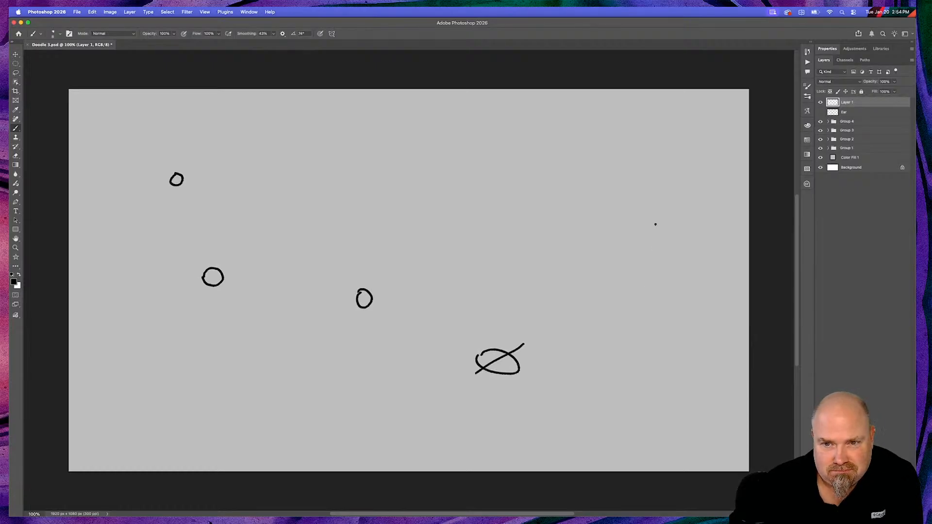
Add two small planets and a large sun with rays to the doodle, and handwrite the guesser's name above them.
mouse_move(658, 231)
mouse_down()
mouse_move(668, 228)
mouse_move(661, 222)
mouse_up()
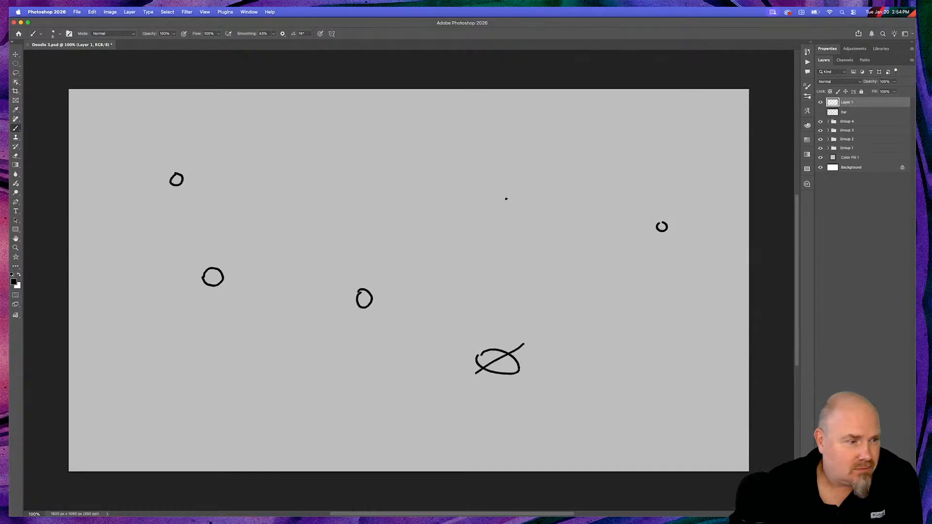
mouse_move(507, 199)
mouse_down()
mouse_move(497, 211)
mouse_move(514, 203)
mouse_up()
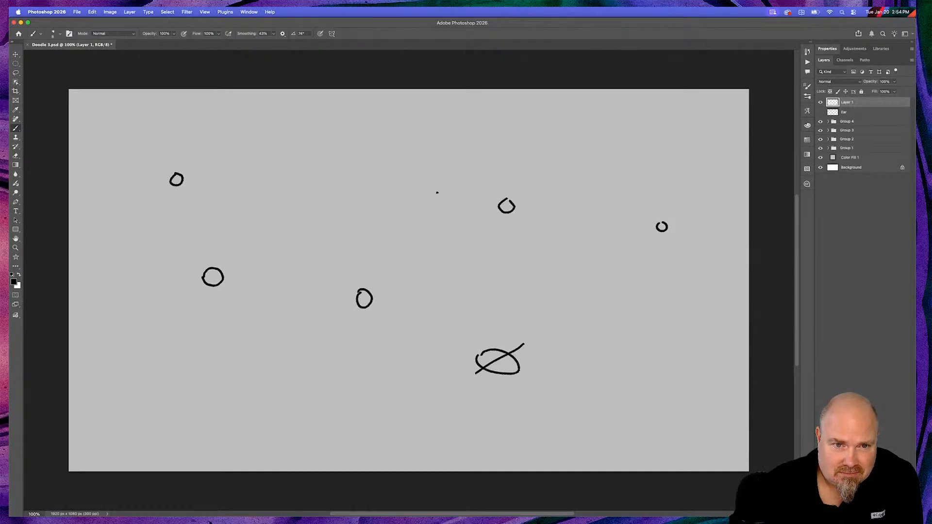
mouse_move(355, 206)
mouse_down()
mouse_move(347, 232)
mouse_move(360, 252)
mouse_move(399, 257)
mouse_move(412, 234)
mouse_move(408, 199)
mouse_move(385, 191)
mouse_move(363, 196)
mouse_move(364, 205)
mouse_move(326, 155)
mouse_move(370, 151)
mouse_move(384, 182)
mouse_move(397, 157)
mouse_up()
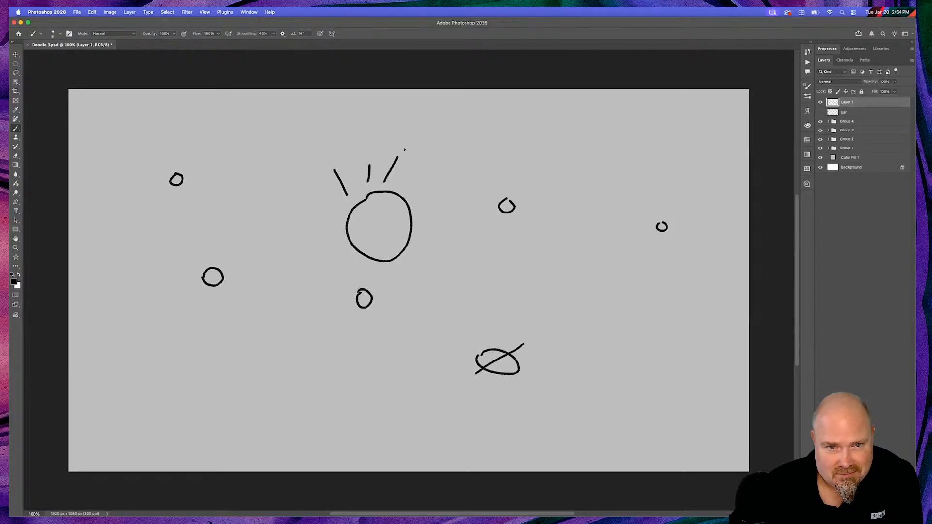
mouse_move(446, 180)
mouse_down()
mouse_move(433, 187)
mouse_move(444, 214)
mouse_up()
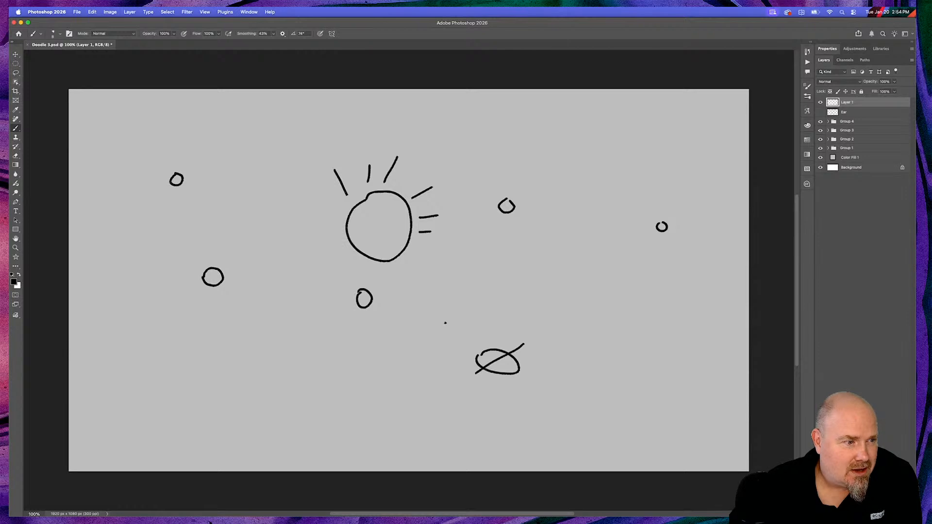
mouse_move(410, 255)
mouse_down()
mouse_move(438, 279)
mouse_move(386, 281)
mouse_move(334, 270)
mouse_up()
drag(340, 231, 326, 231)
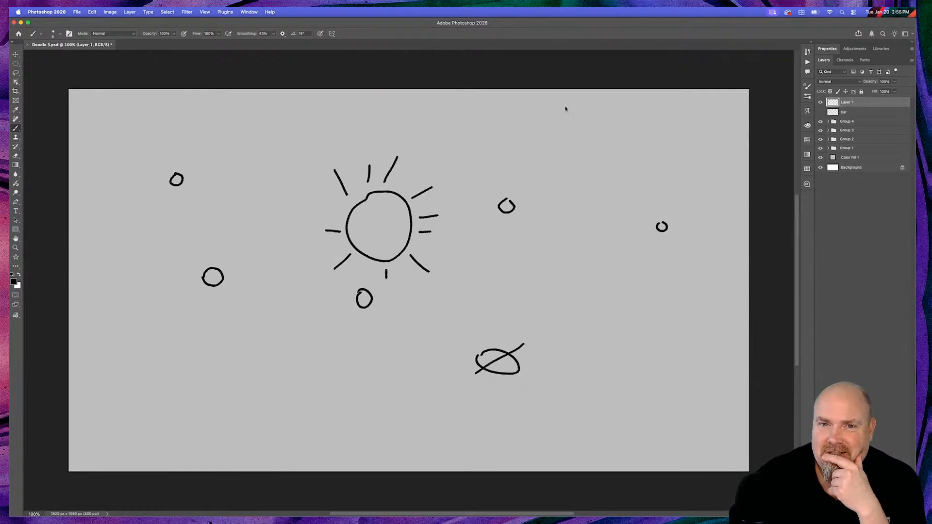
mouse_move(469, 115)
mouse_down()
mouse_move(497, 166)
mouse_move(501, 124)
mouse_move(512, 157)
mouse_move(519, 125)
mouse_move(529, 145)
mouse_move(534, 127)
mouse_move(513, 147)
mouse_move(535, 146)
mouse_up()
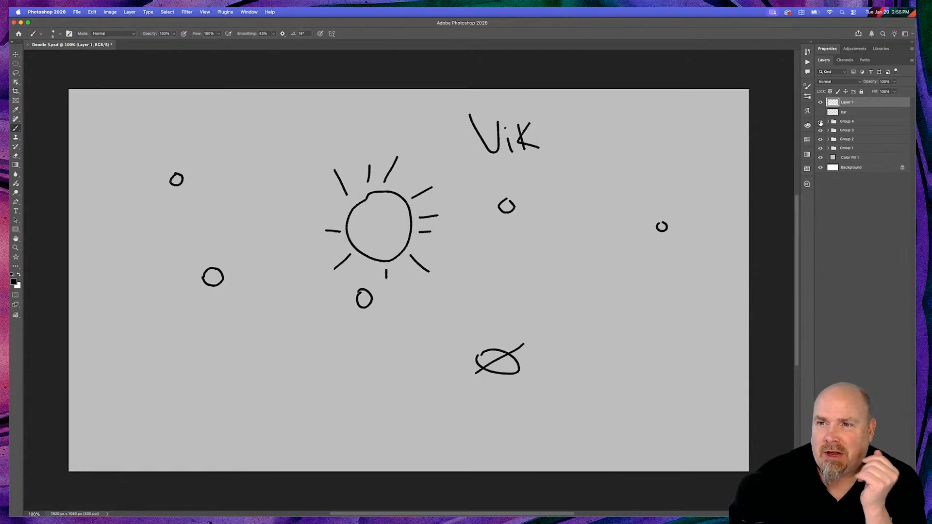
Hide the sun and planets drawing's layer and briefly display the earlier Orbit drawing in Group 4 for comparison.
click(828, 121)
click(820, 102)
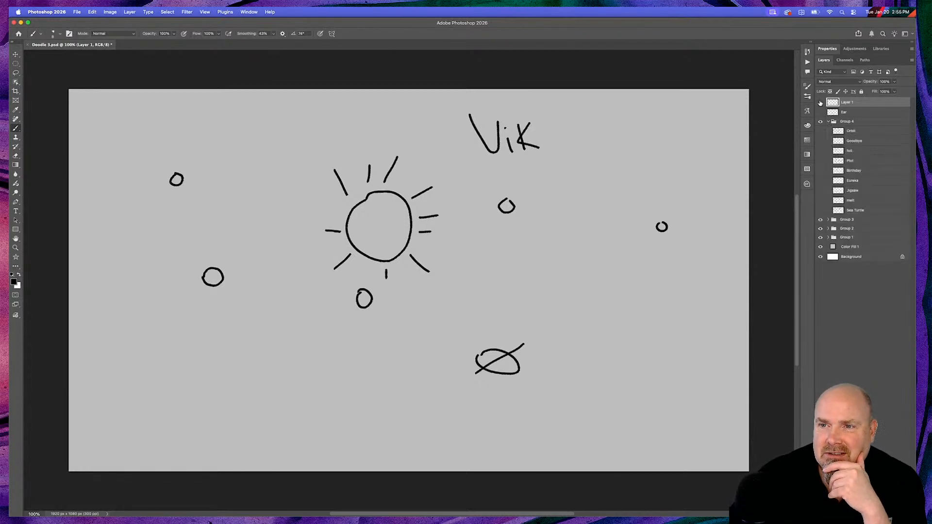
click(821, 131)
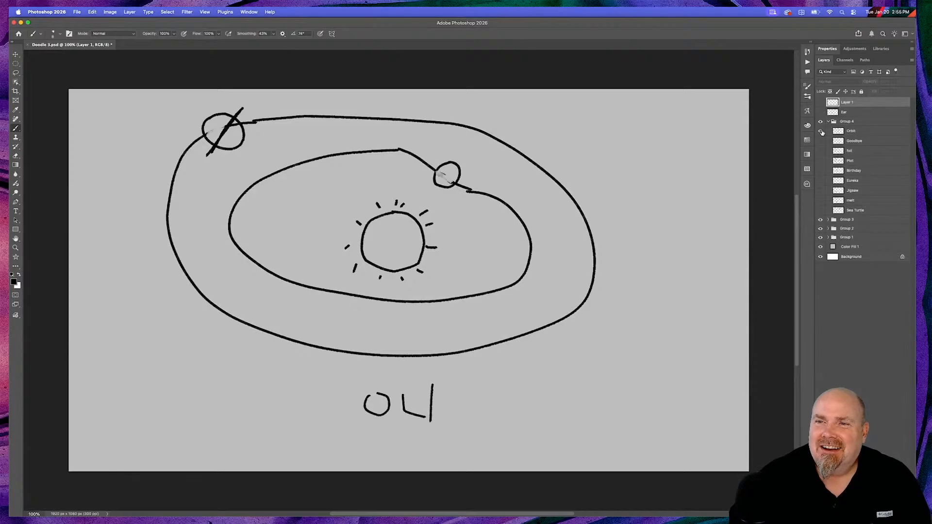
click(822, 131)
click(826, 122)
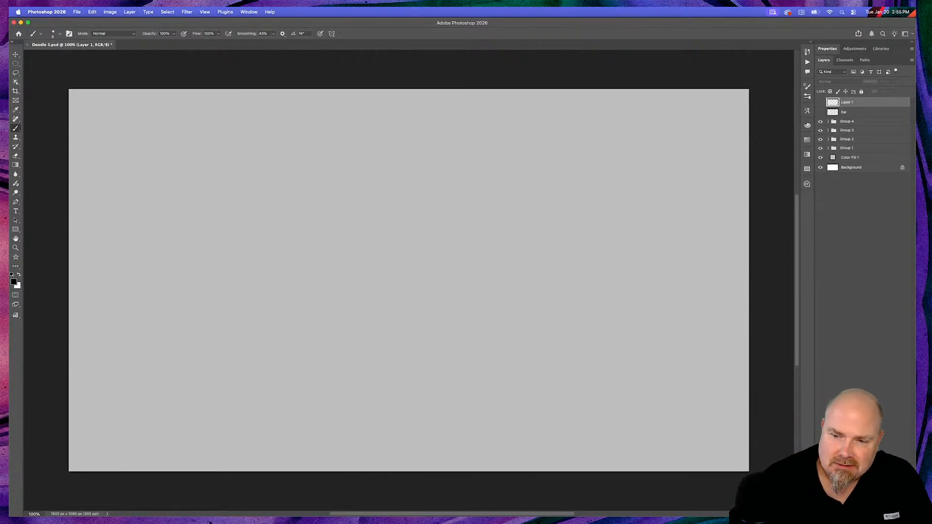
Create a new blank layer on top and rename the hidden sun and planets layer as Solar System.
key(alt+shift+super+n)
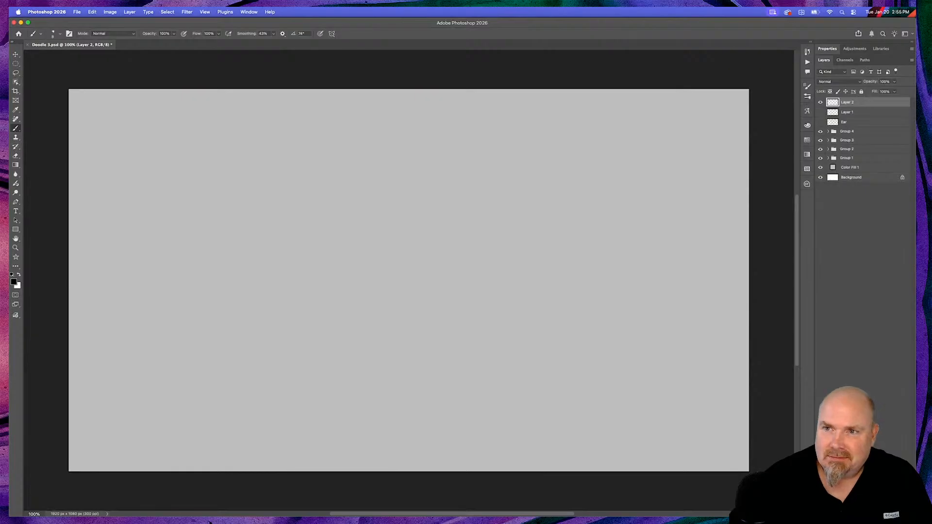
double_click(848, 112)
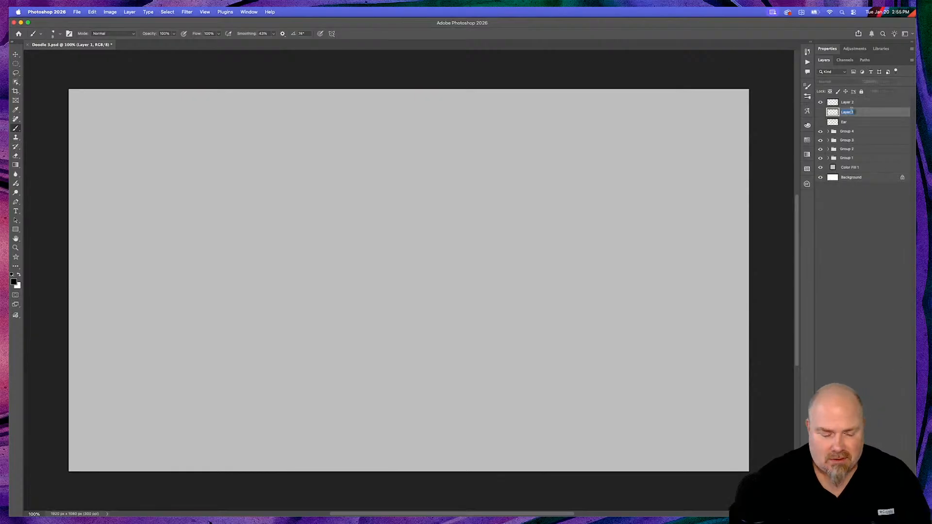
text(Sc)
text(lar)
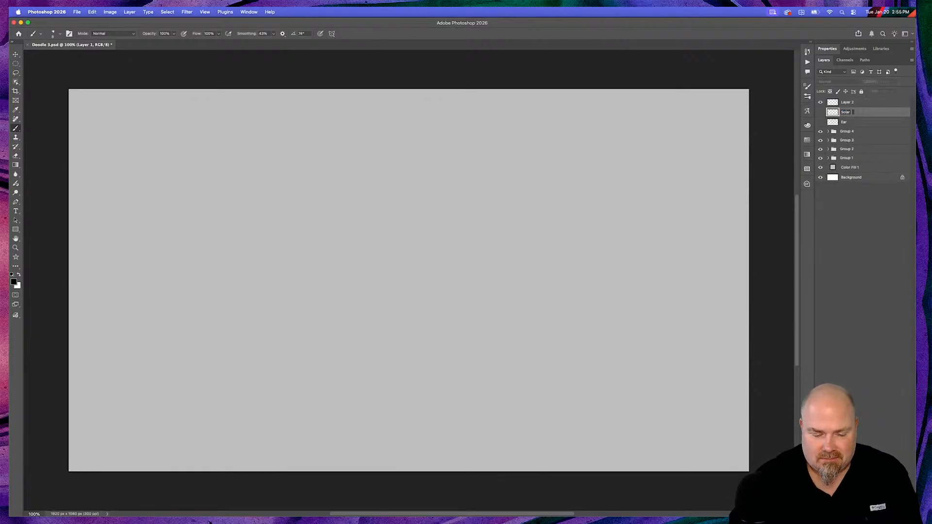
text( System)
key(Return)
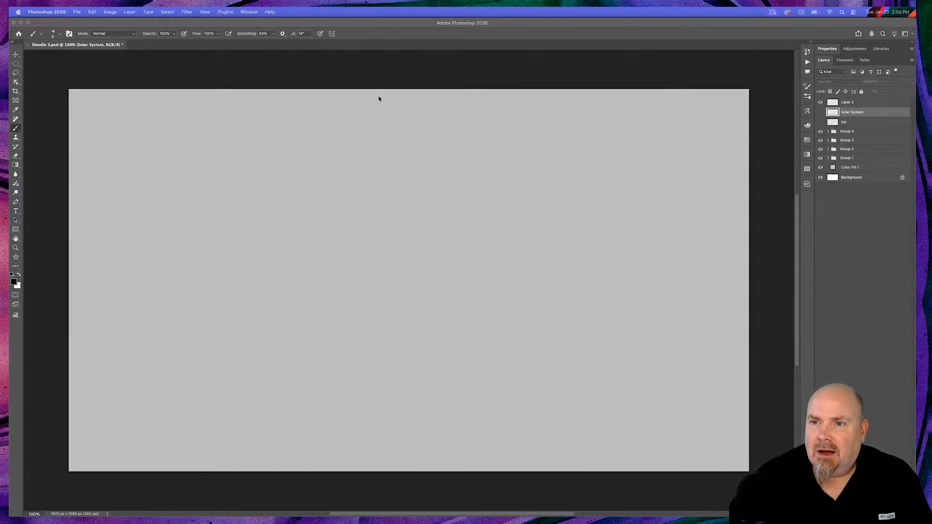
On the new blank layer, draw a long vertical wall line with an outlet plate and a two-pronged plug facing it.
click(862, 103)
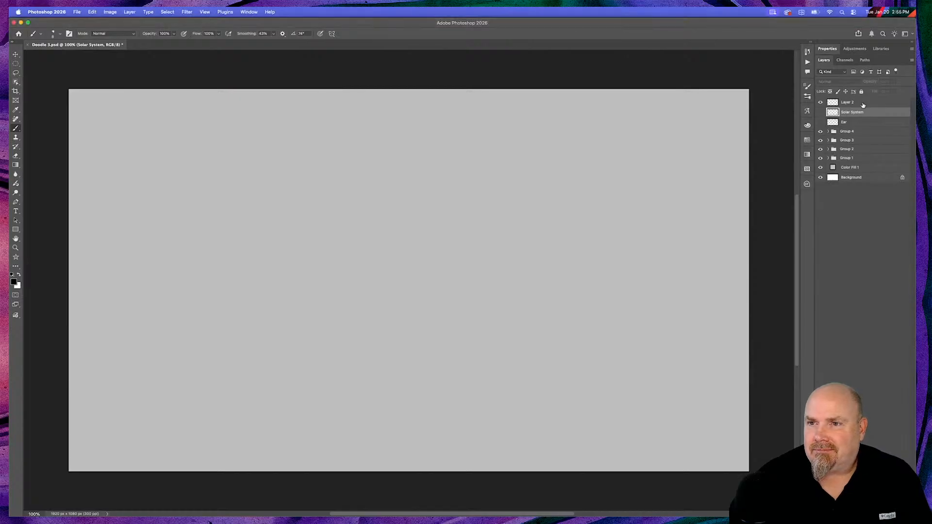
click(862, 104)
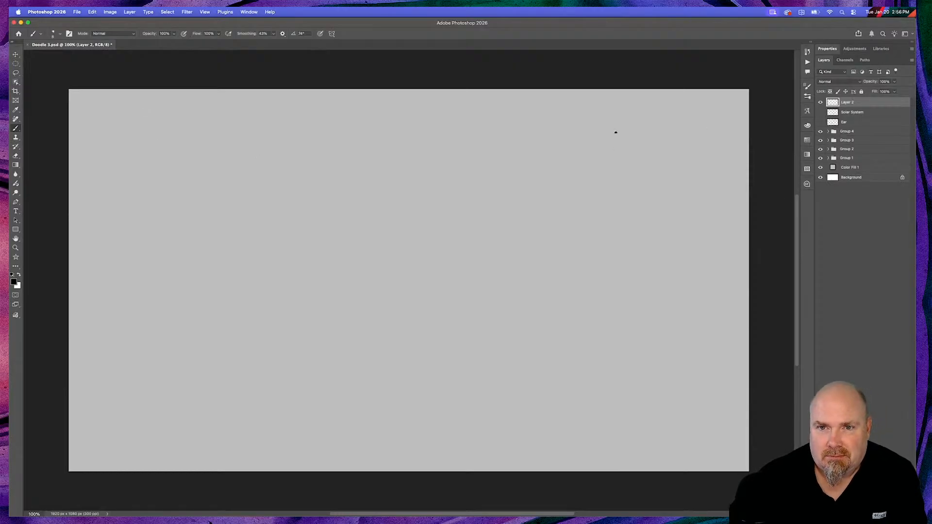
drag(617, 135, 616, 404)
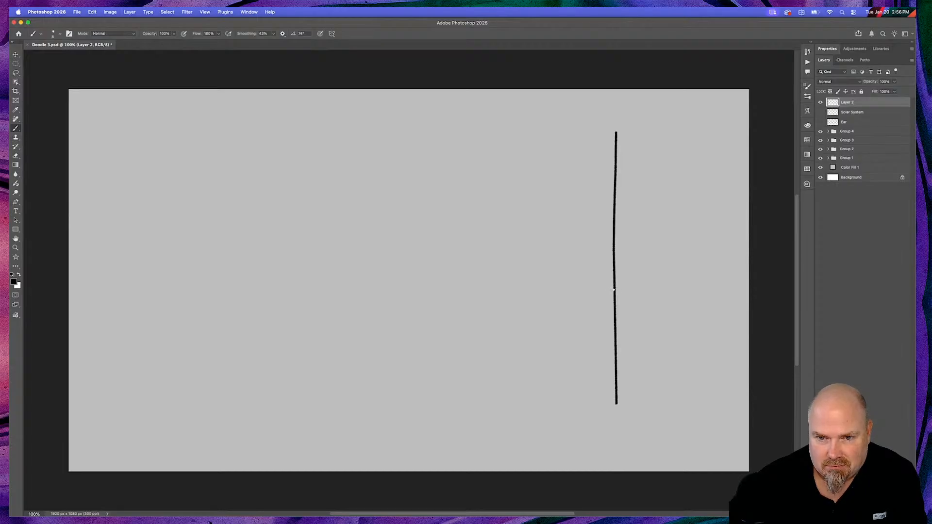
mouse_move(606, 293)
mouse_down()
mouse_move(605, 353)
mouse_move(616, 361)
mouse_up()
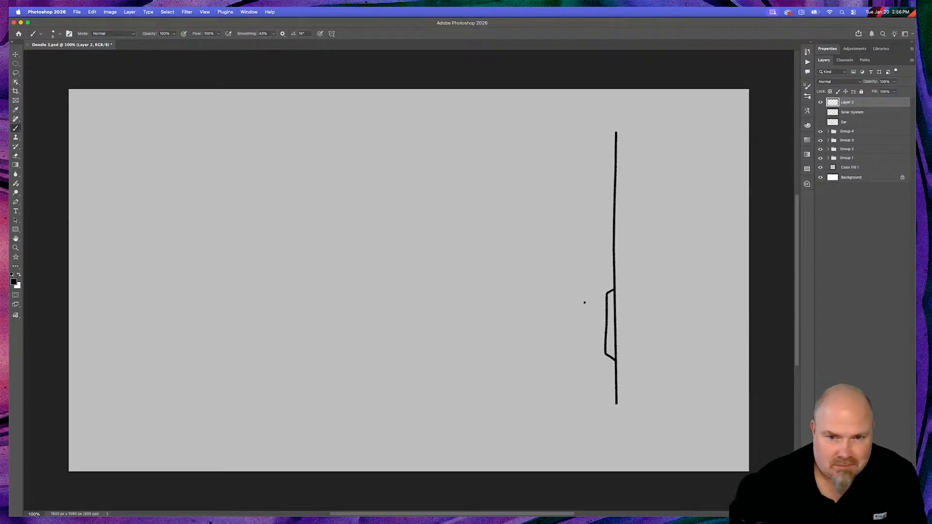
drag(585, 304, 594, 304)
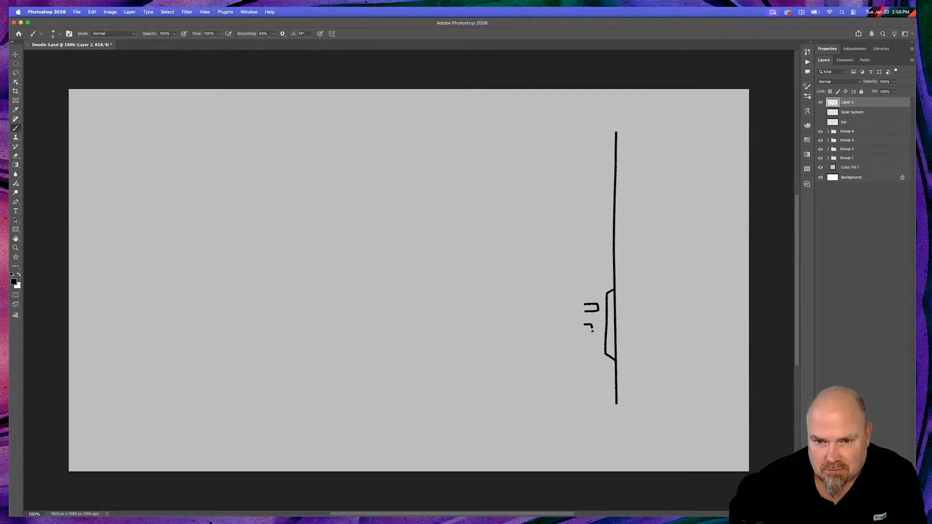
mouse_move(592, 330)
mouse_down()
mouse_move(585, 297)
mouse_move(565, 298)
mouse_up()
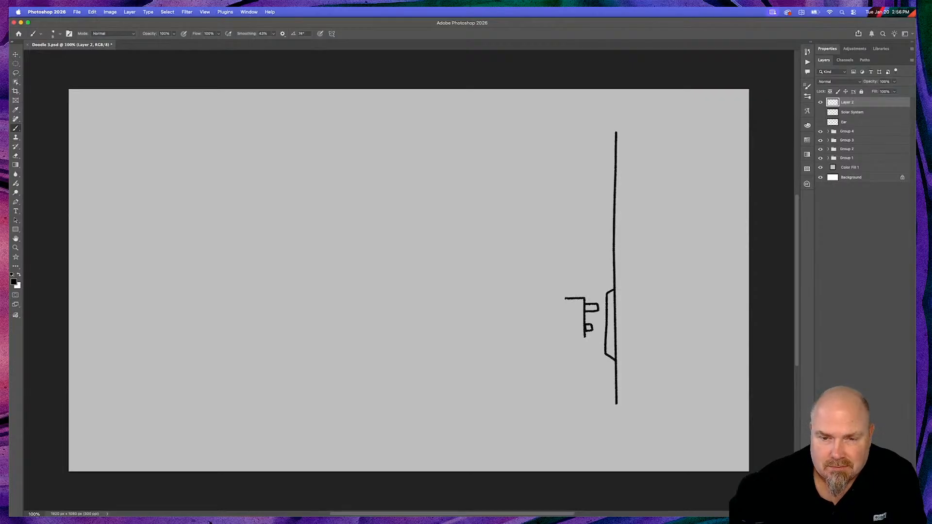
drag(583, 339, 562, 340)
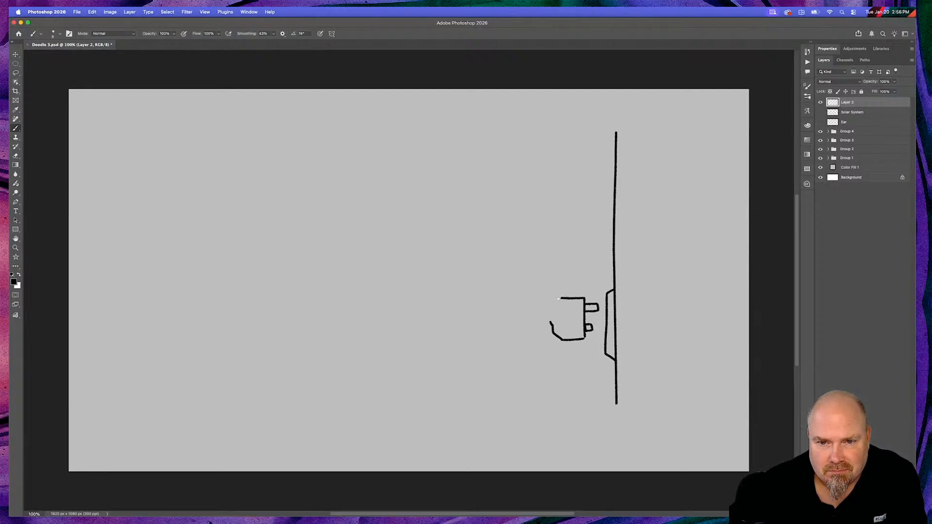
drag(549, 305, 551, 325)
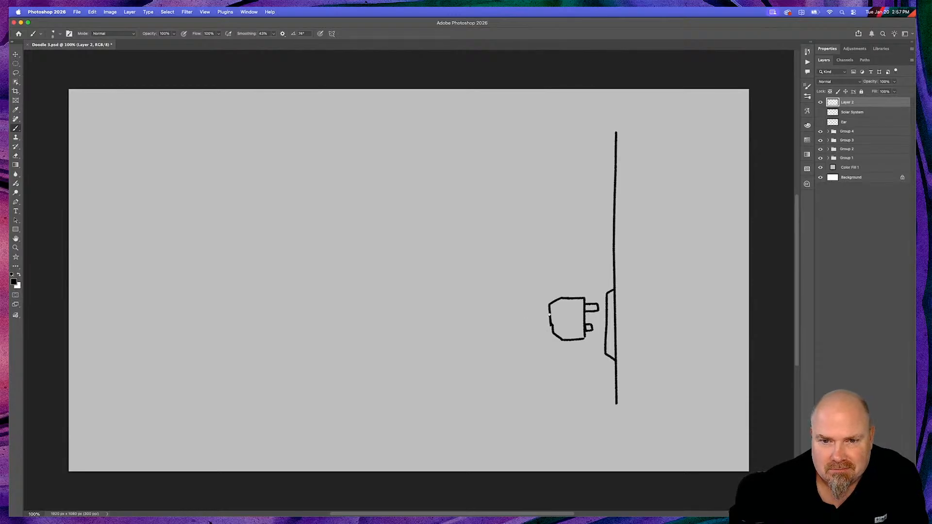
Draw a curved cable from the plug up to a small connector, with a phone above it showing app icons and a home button.
mouse_move(550, 314)
mouse_down()
mouse_move(394, 317)
mouse_move(339, 286)
mouse_move(334, 190)
mouse_up()
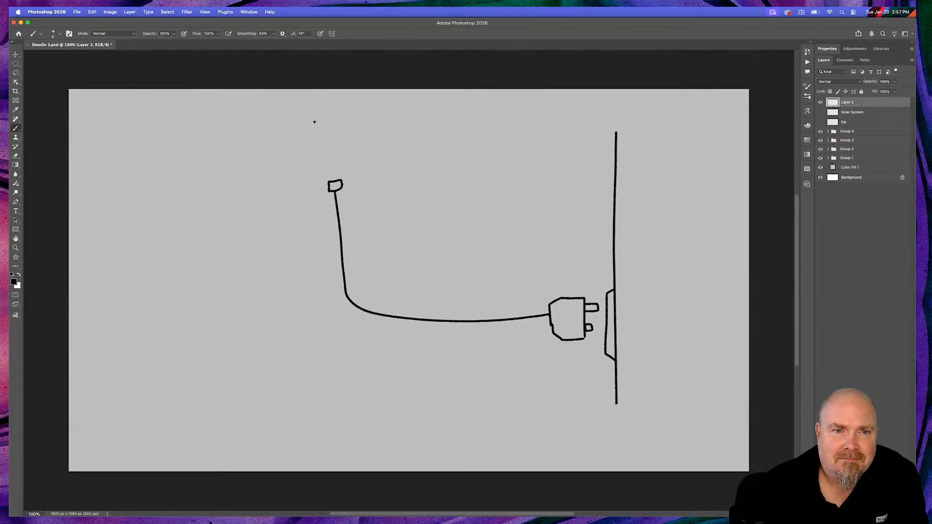
mouse_move(308, 101)
mouse_down()
mouse_move(313, 166)
mouse_move(372, 162)
mouse_move(372, 85)
mouse_up()
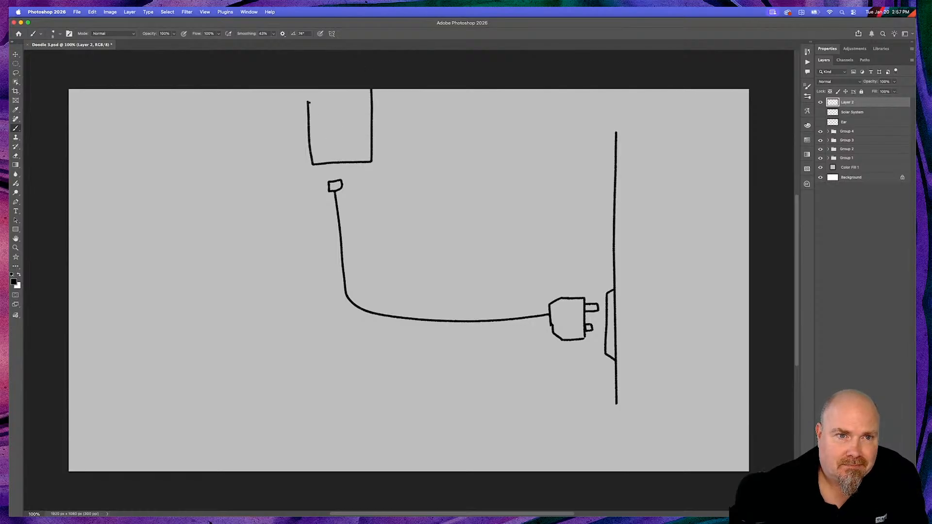
drag(308, 102, 307, 83)
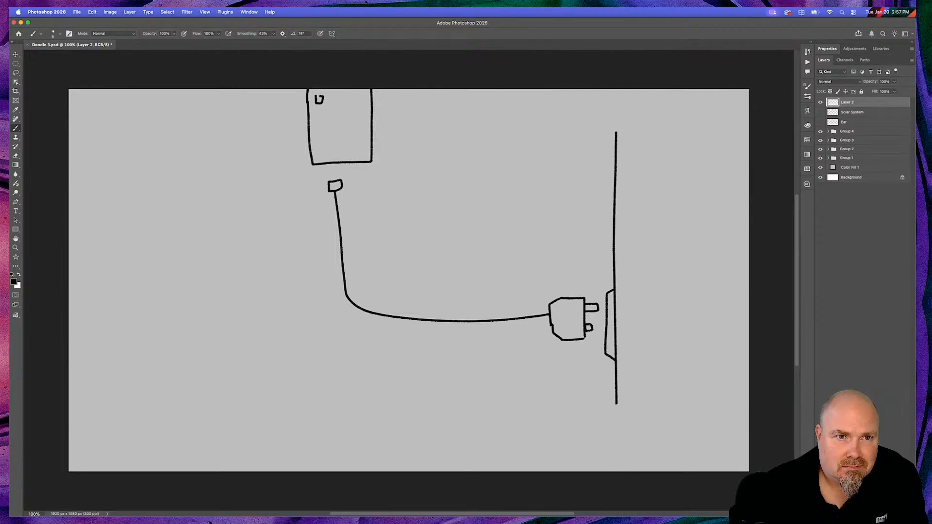
mouse_move(333, 105)
mouse_down()
mouse_move(348, 101)
mouse_move(333, 95)
mouse_up()
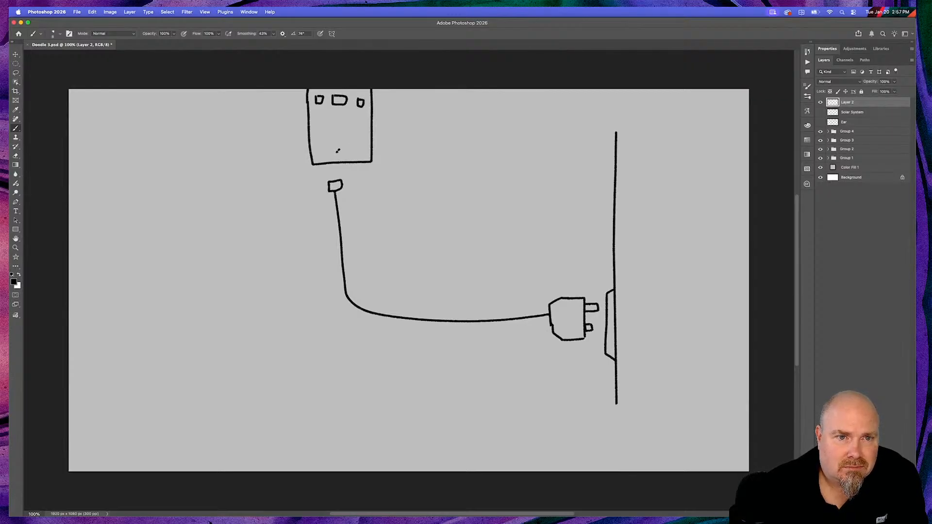
drag(342, 156, 345, 148)
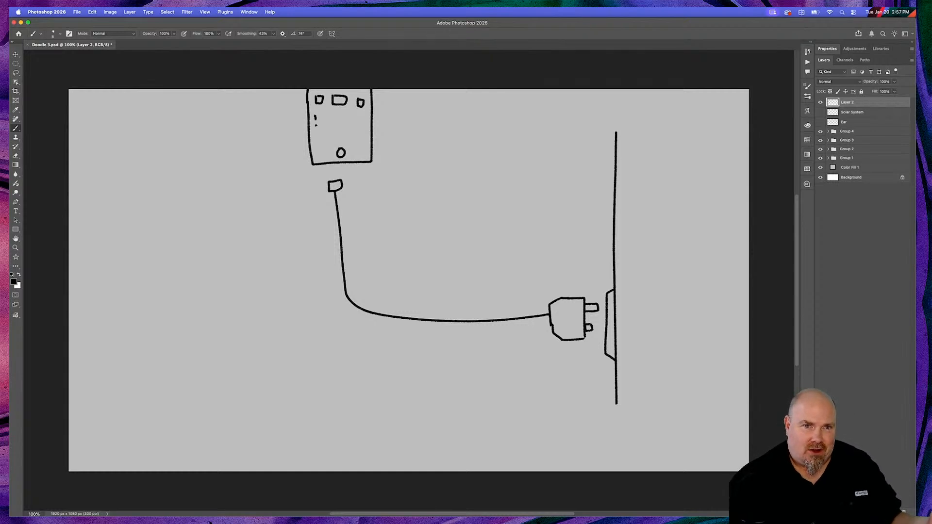
drag(321, 118, 321, 128)
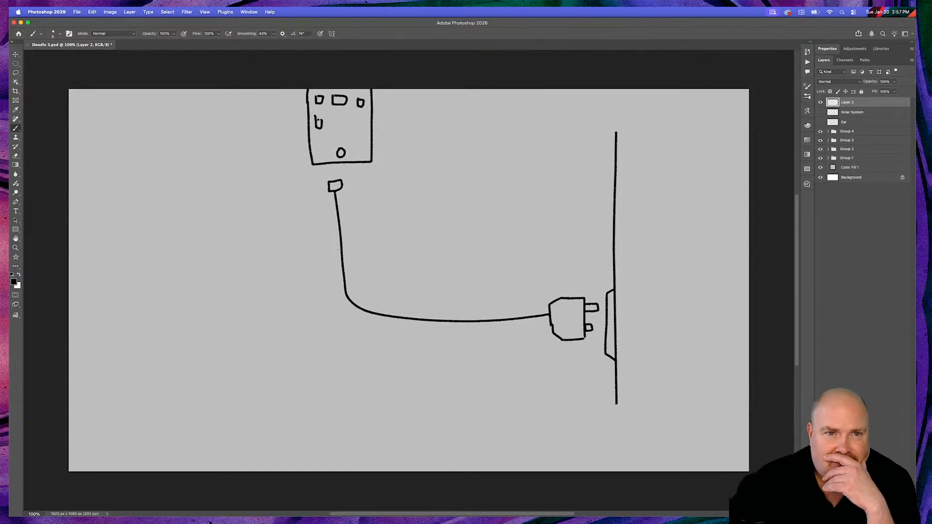
key(super+z)
drag(318, 124, 323, 118)
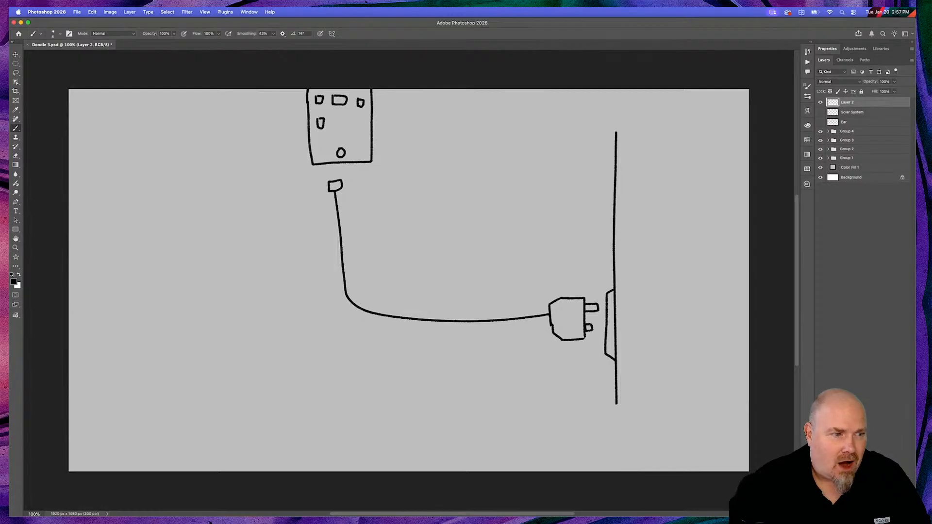
mouse_move(334, 118)
mouse_down()
mouse_move(340, 129)
mouse_move(344, 119)
mouse_move(357, 129)
mouse_move(364, 122)
mouse_up()
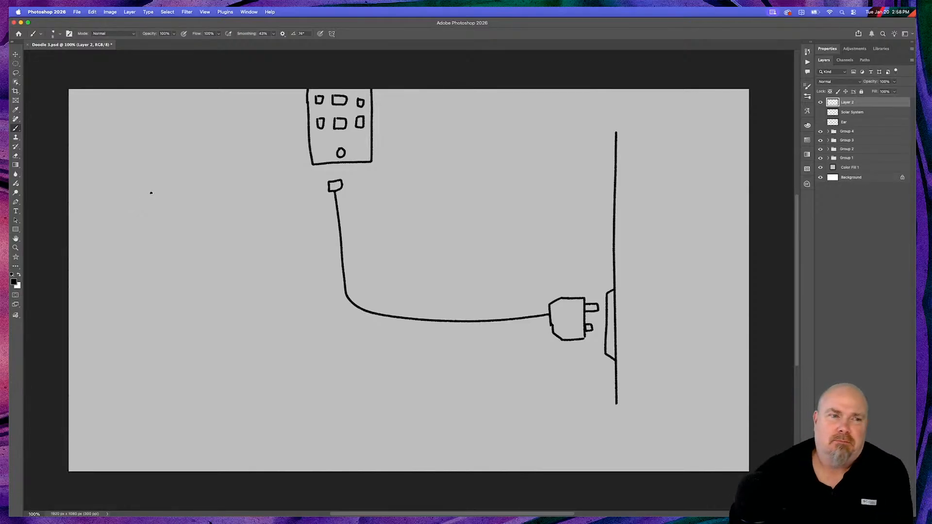
Handwrite the guesser's nickname between the phone and the wall line.
drag(447, 159, 445, 195)
mouse_move(448, 157)
mouse_down()
mouse_move(465, 168)
mouse_move(455, 198)
mouse_move(480, 198)
mouse_move(483, 186)
mouse_move(491, 219)
mouse_up()
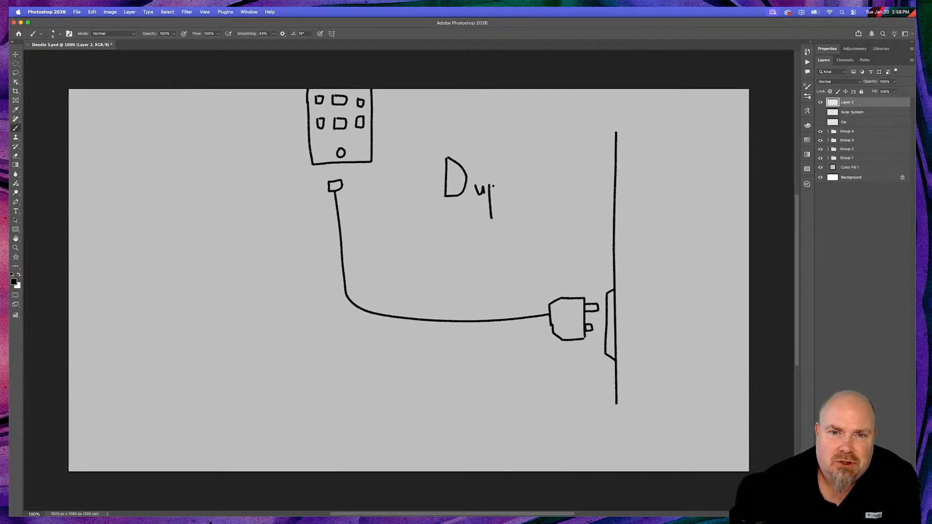
mouse_move(502, 187)
mouse_down()
mouse_move(510, 200)
mouse_move(499, 200)
mouse_up()
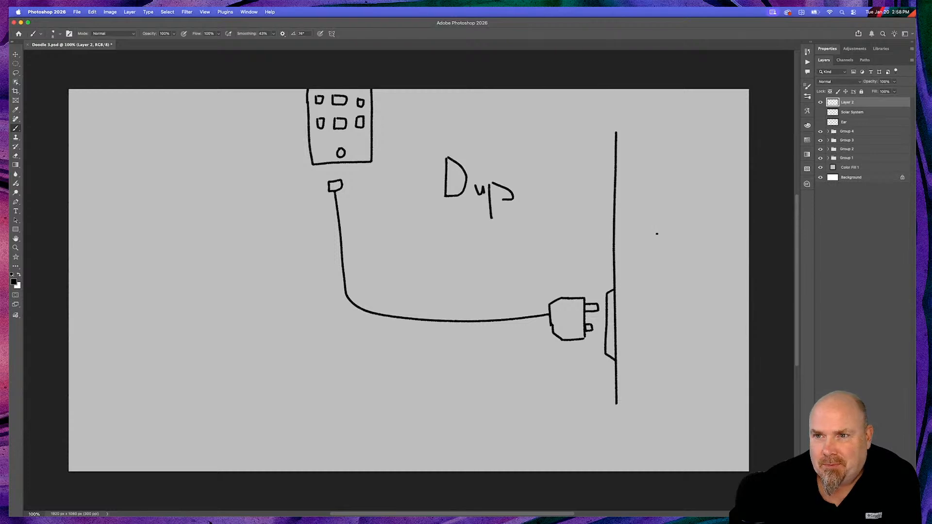
Rename the charger drawing's layer as Cell phone charger and hide it.
double_click(853, 102)
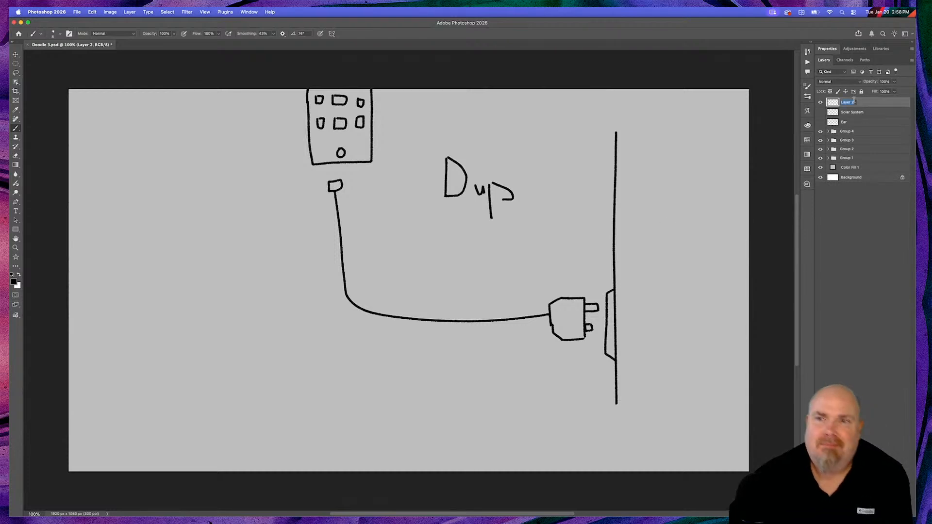
text(Ce)
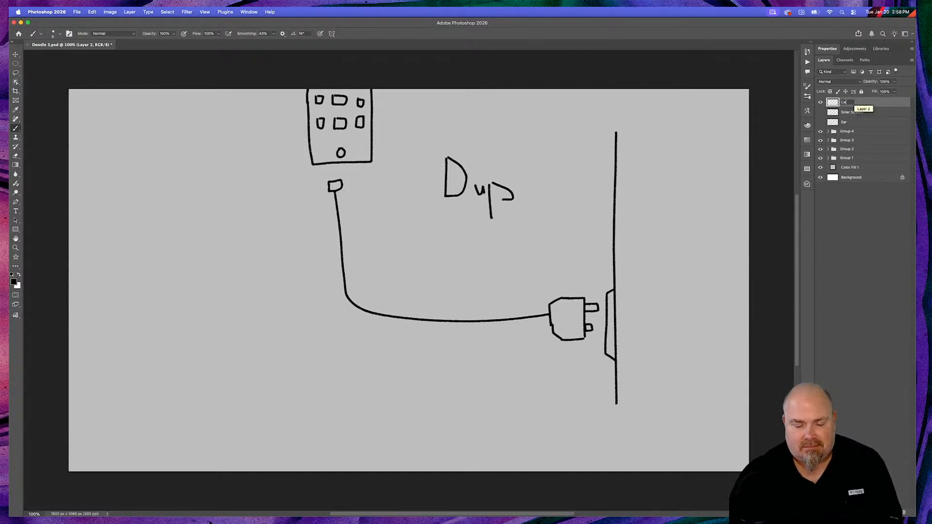
text(ll phone charger)
key(Return)
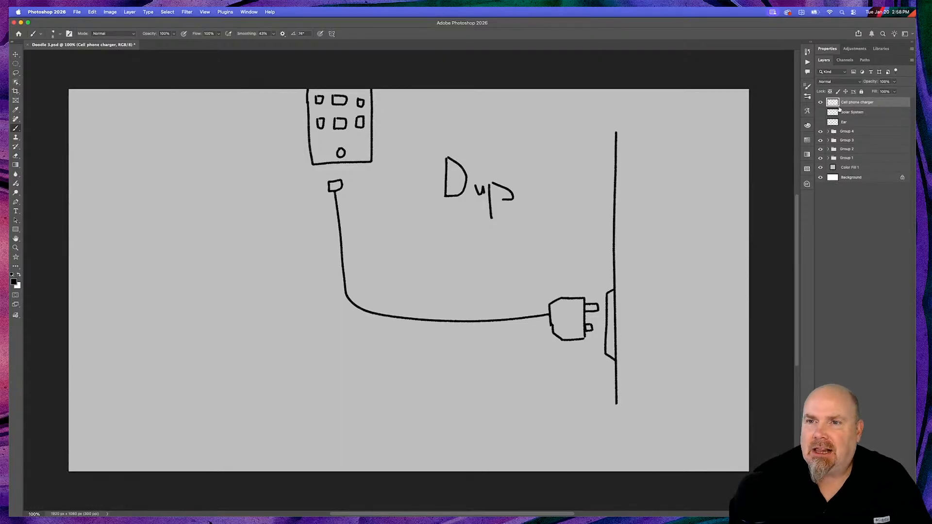
click(821, 103)
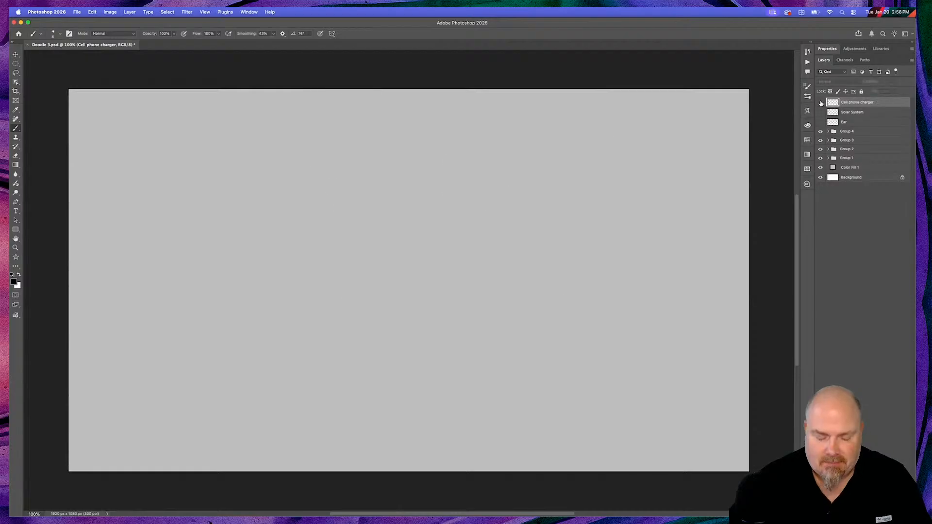
Add a new blank layer and draw a top hat with a wide oval brim on the canvas's left half.
key(super+Tab)
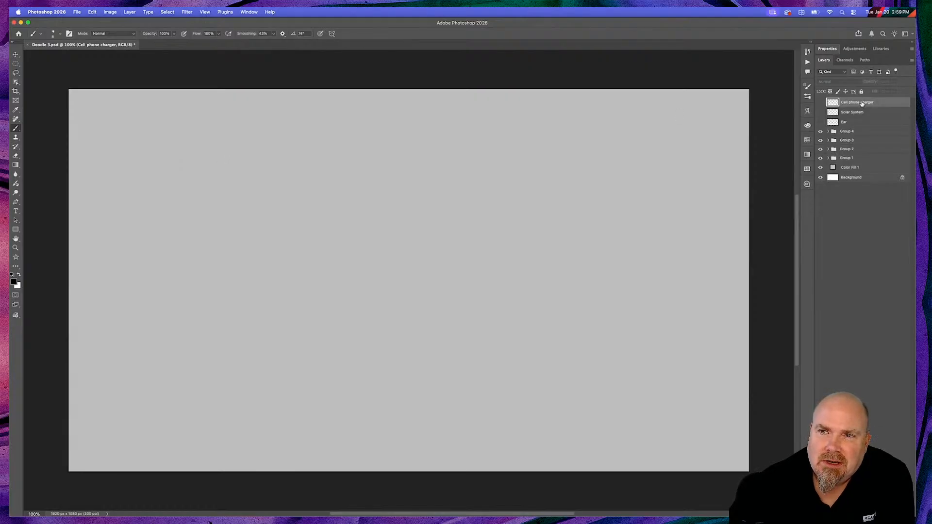
key(super+alt+shift+n)
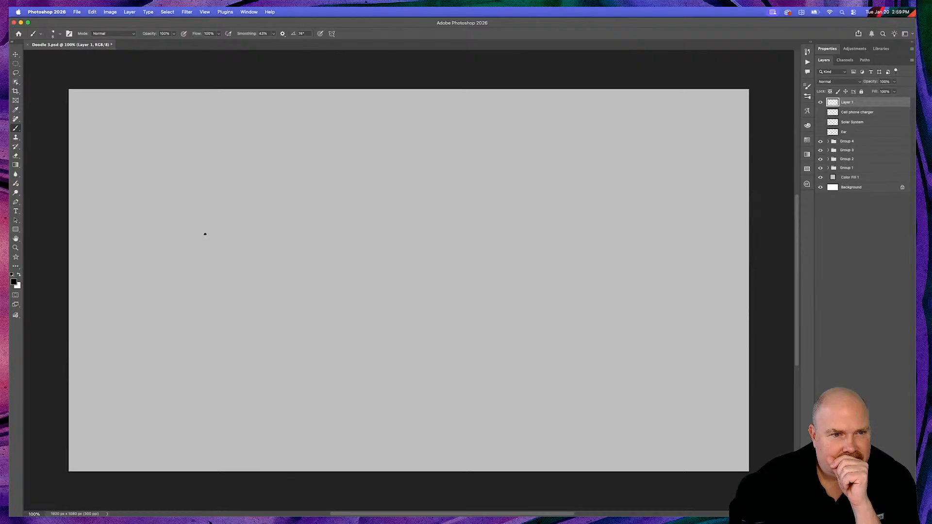
mouse_move(205, 233)
mouse_down()
mouse_move(209, 252)
mouse_move(294, 261)
mouse_move(311, 254)
mouse_move(306, 232)
mouse_up()
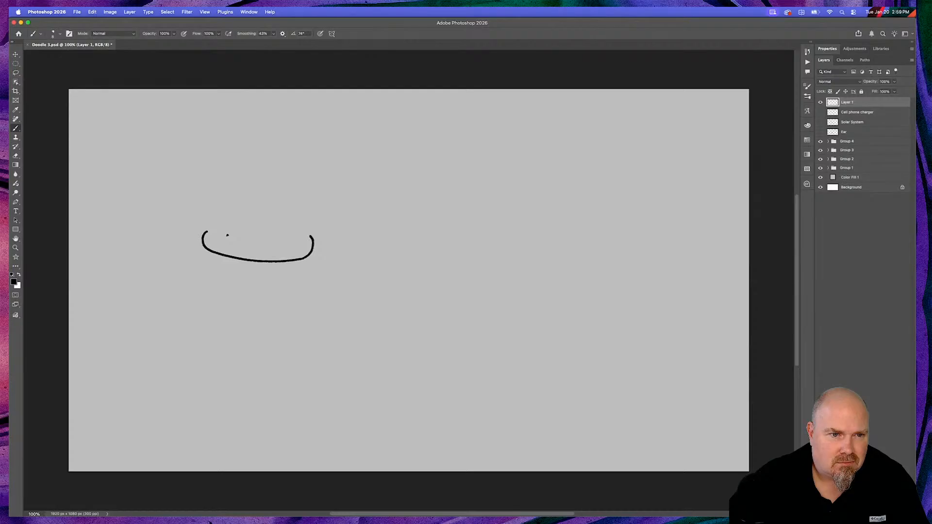
mouse_move(234, 223)
mouse_down()
mouse_move(238, 185)
mouse_move(300, 190)
mouse_move(293, 239)
mouse_move(299, 229)
mouse_up()
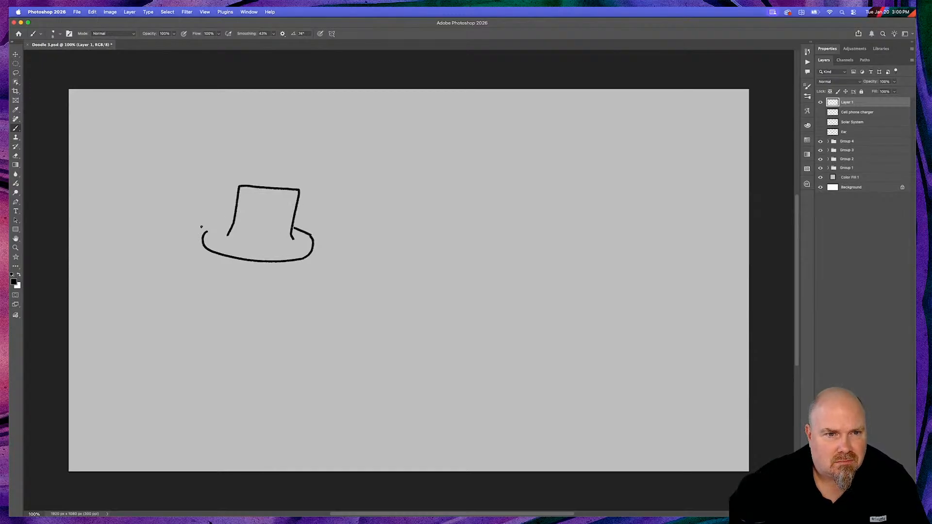
drag(232, 217, 207, 229)
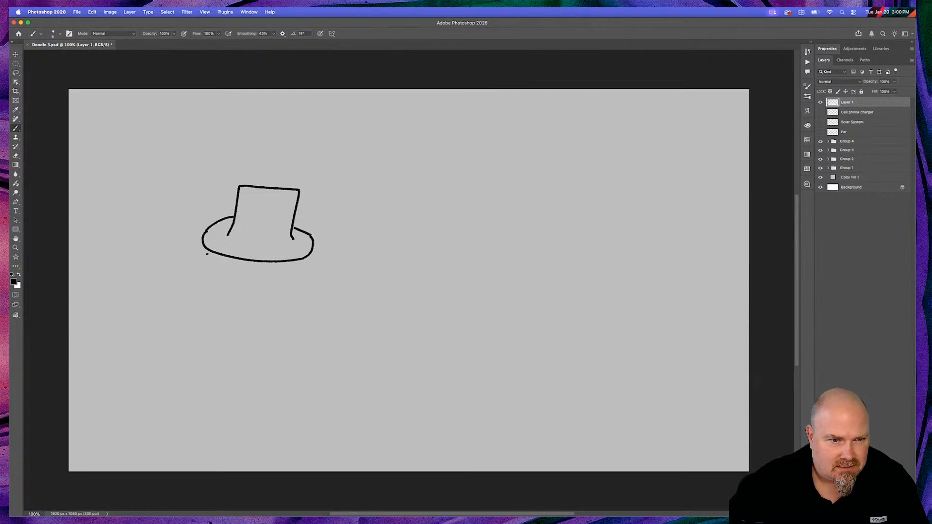
Draw a face beneath the hat brim with a rounded jaw, a mouth, a nose and an ear.
drag(208, 256, 202, 309)
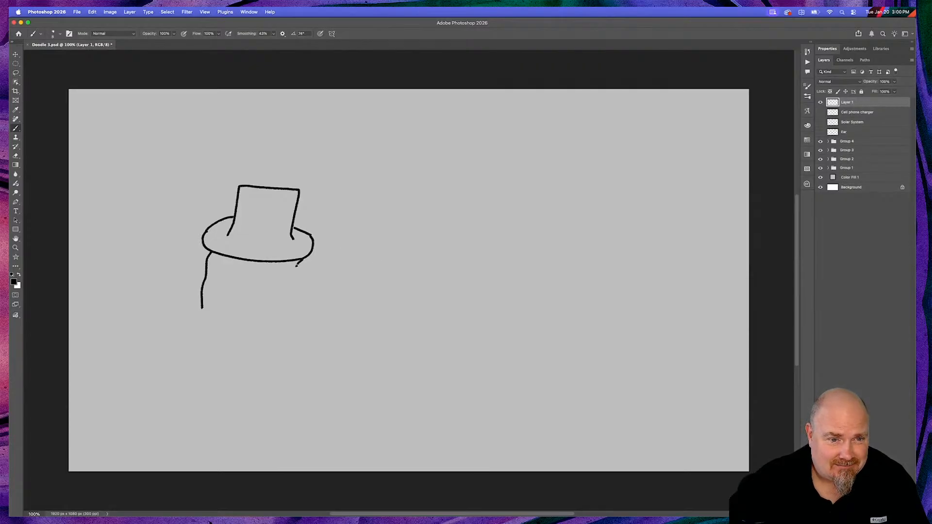
mouse_move(294, 269)
mouse_down()
mouse_move(259, 324)
mouse_move(229, 329)
mouse_up()
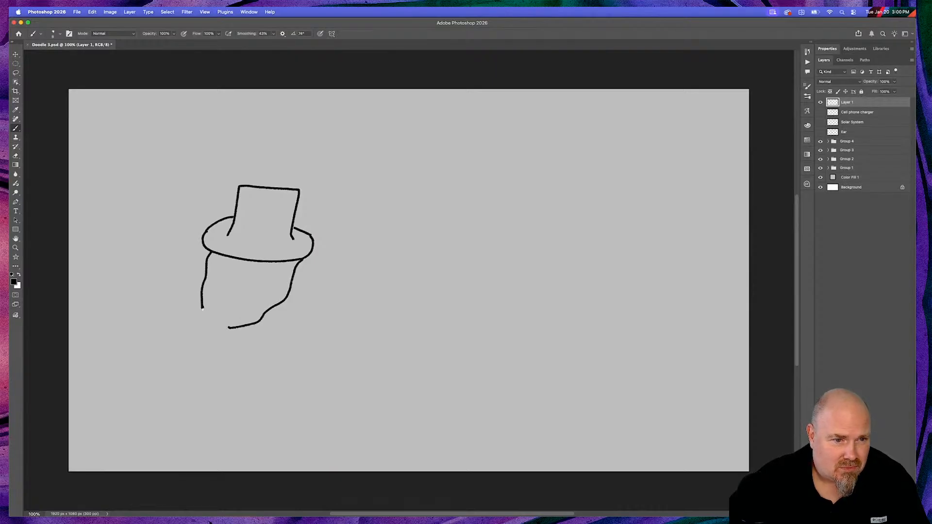
drag(203, 308, 230, 328)
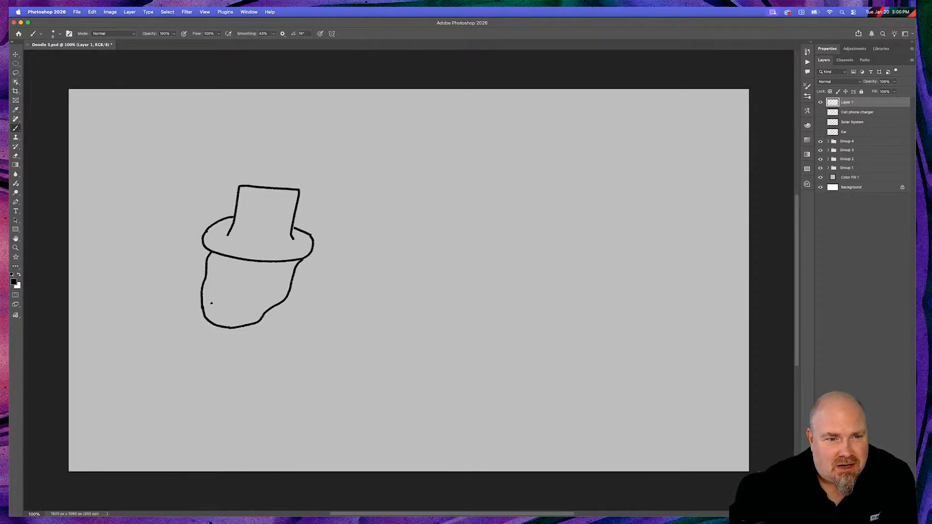
drag(213, 305, 239, 312)
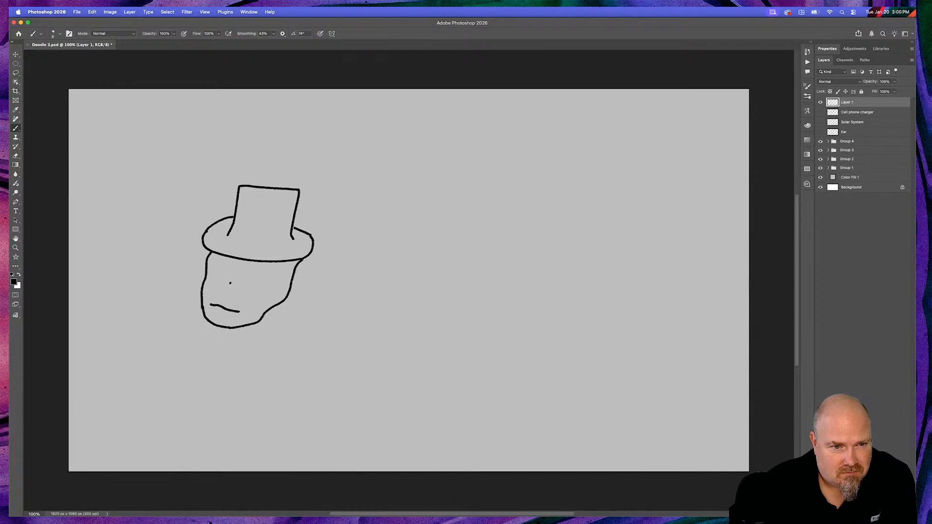
mouse_move(230, 283)
mouse_down()
mouse_move(222, 290)
mouse_move(235, 299)
mouse_up()
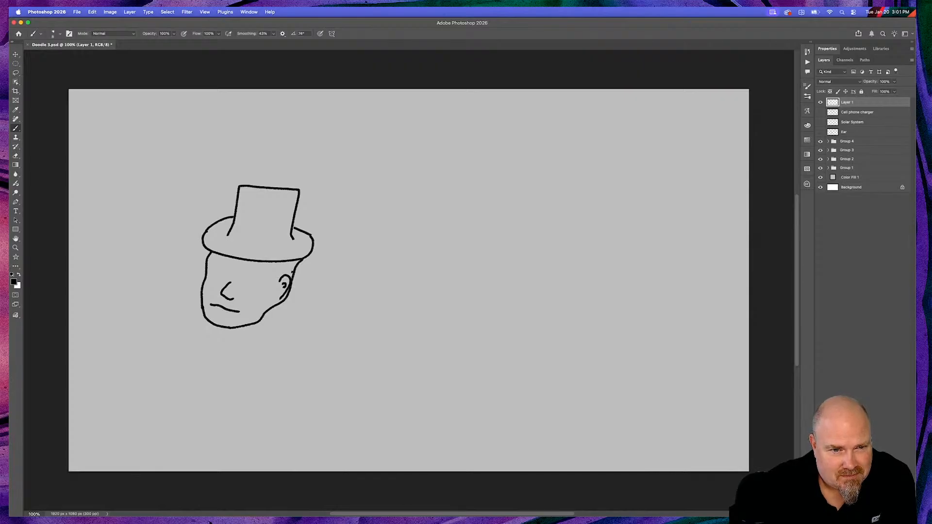
Add an eye mask with eyes and a curled moustache to the face, and a curved crown top to the hat.
mouse_move(276, 275)
mouse_down()
mouse_move(290, 272)
mouse_move(207, 262)
mouse_up()
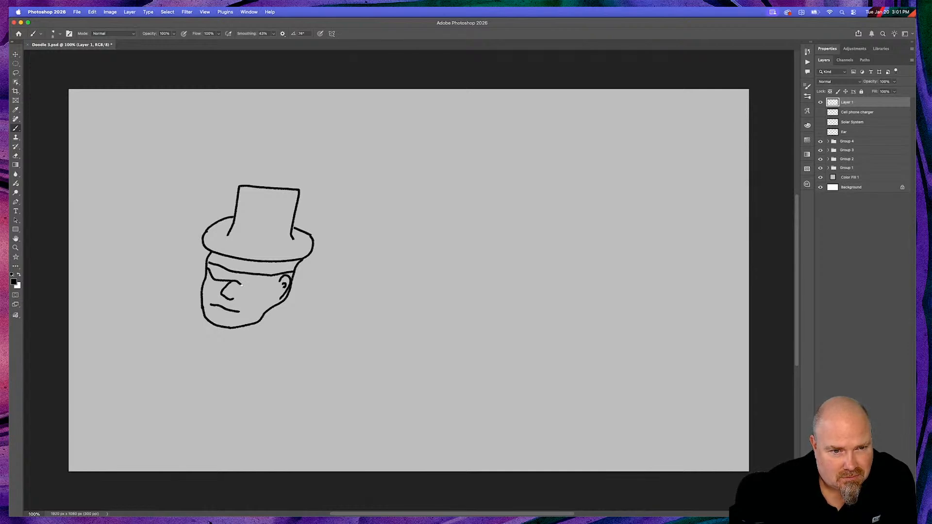
drag(253, 293, 265, 293)
mouse_move(265, 282)
mouse_down()
mouse_move(254, 282)
mouse_move(261, 286)
mouse_up()
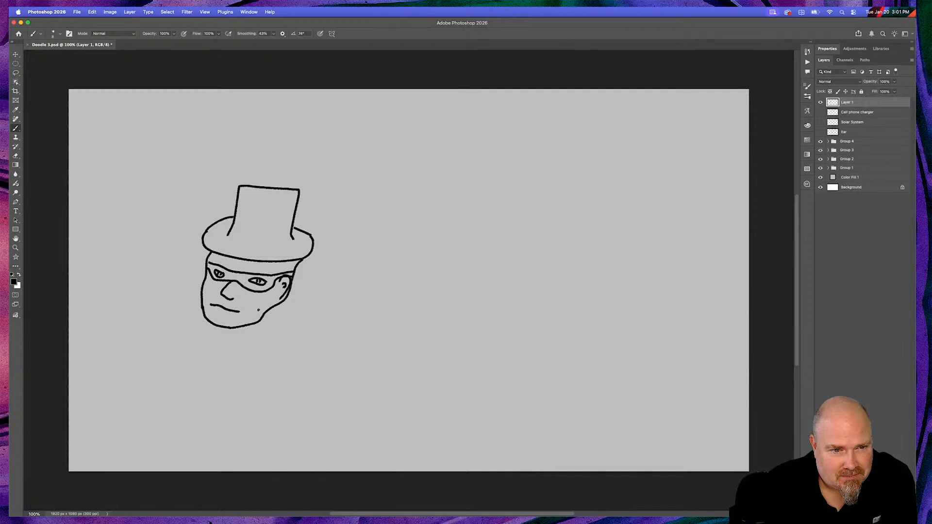
drag(228, 303, 251, 312)
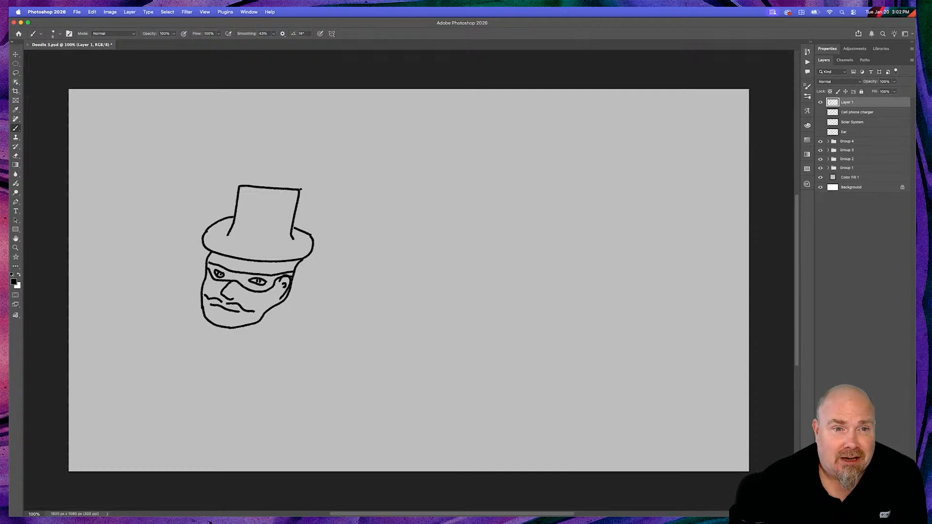
drag(301, 188, 251, 181)
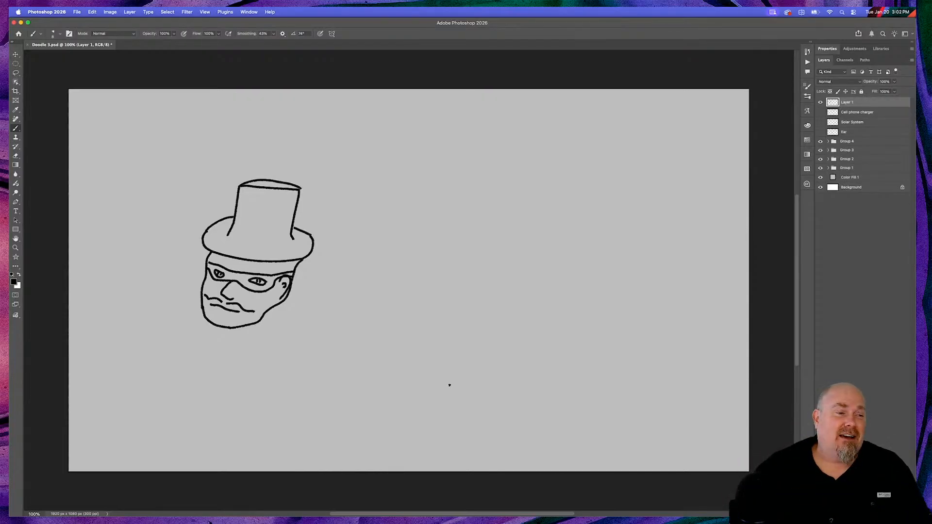
Handwrite the guesser's nickname beside the masked head.
mouse_move(434, 182)
mouse_down()
mouse_move(434, 232)
mouse_move(435, 182)
mouse_move(460, 195)
mouse_move(462, 210)
mouse_move(445, 219)
mouse_move(482, 199)
mouse_move(473, 216)
mouse_move(484, 215)
mouse_move(500, 201)
mouse_up()
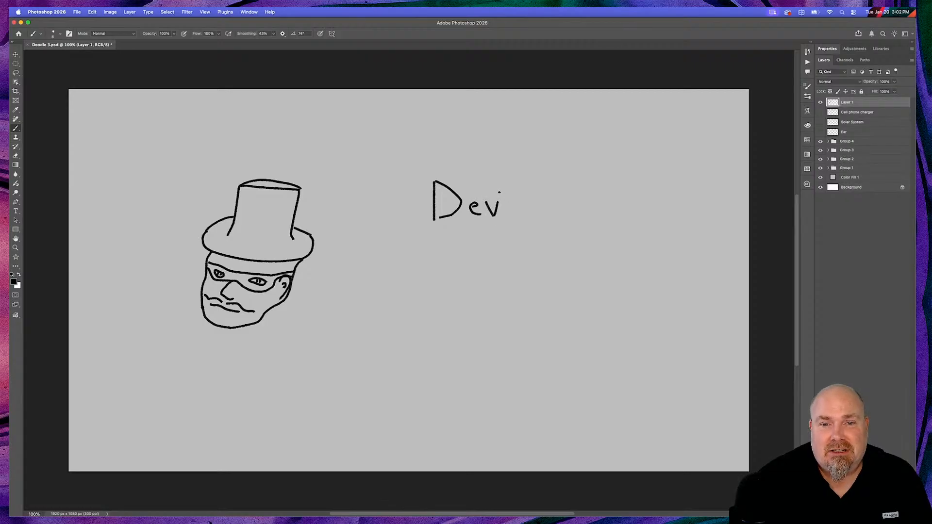
Rename the masked head's layer as Villain and hide it.
double_click(847, 102)
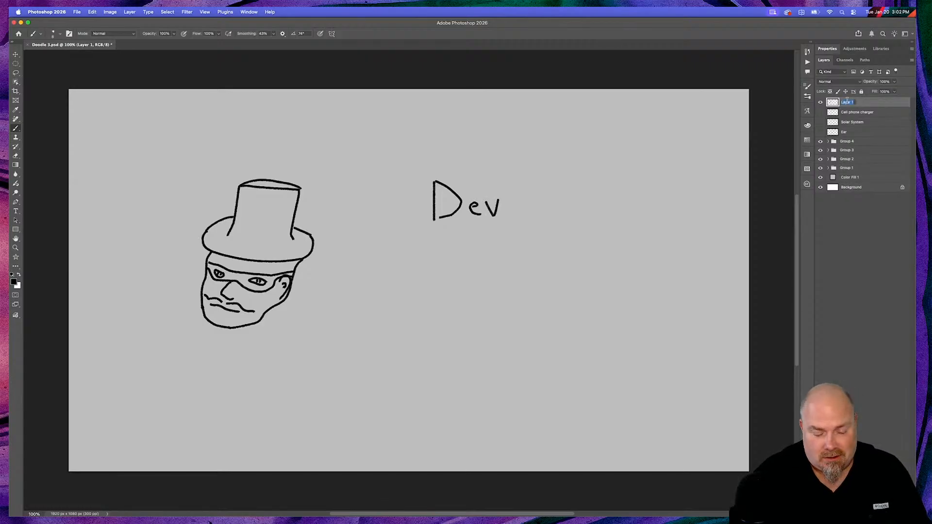
text(V)
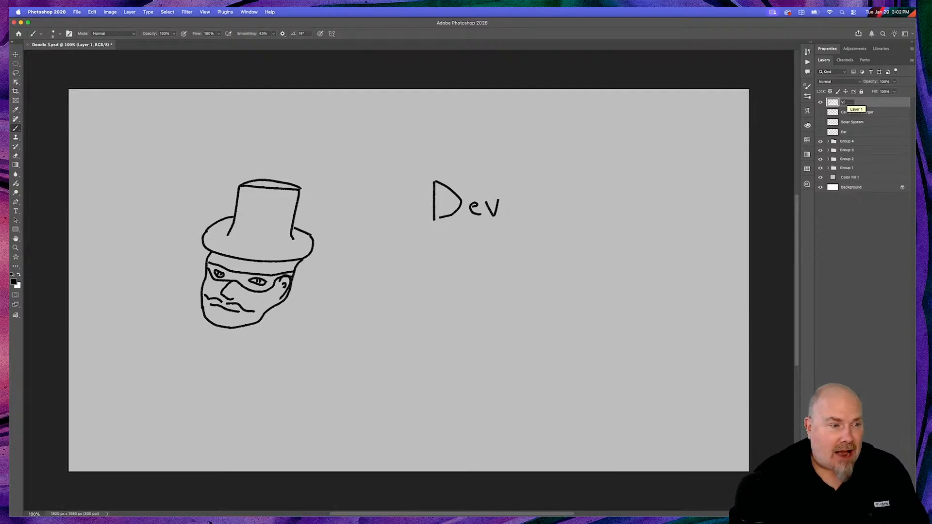
text(illai)
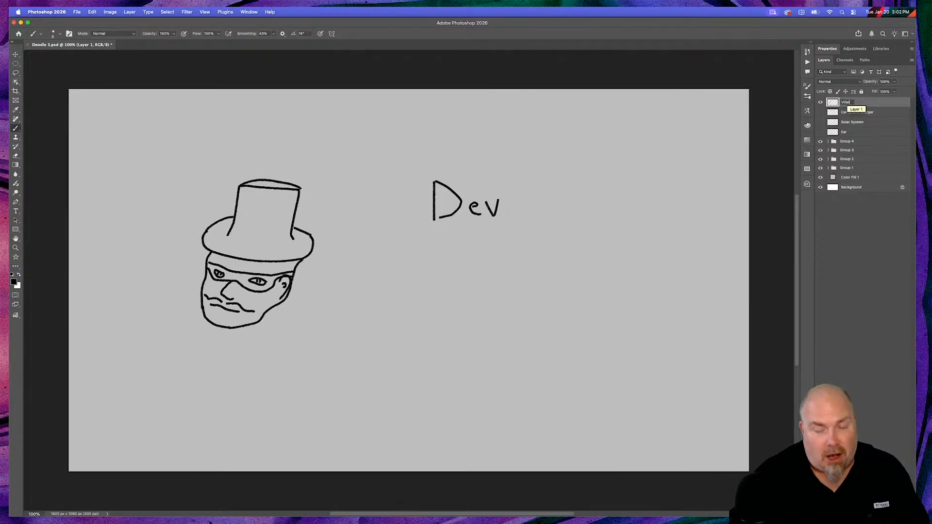
text(n)
key(Return)
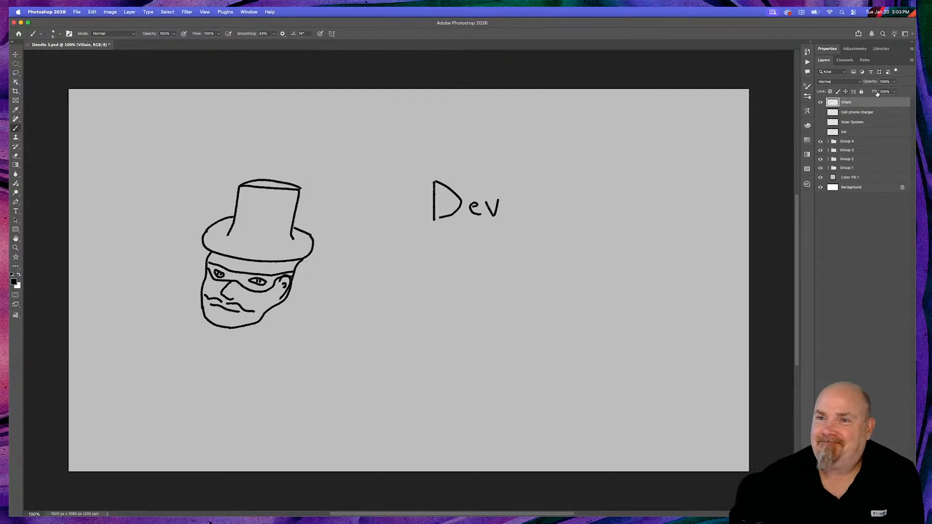
click(820, 102)
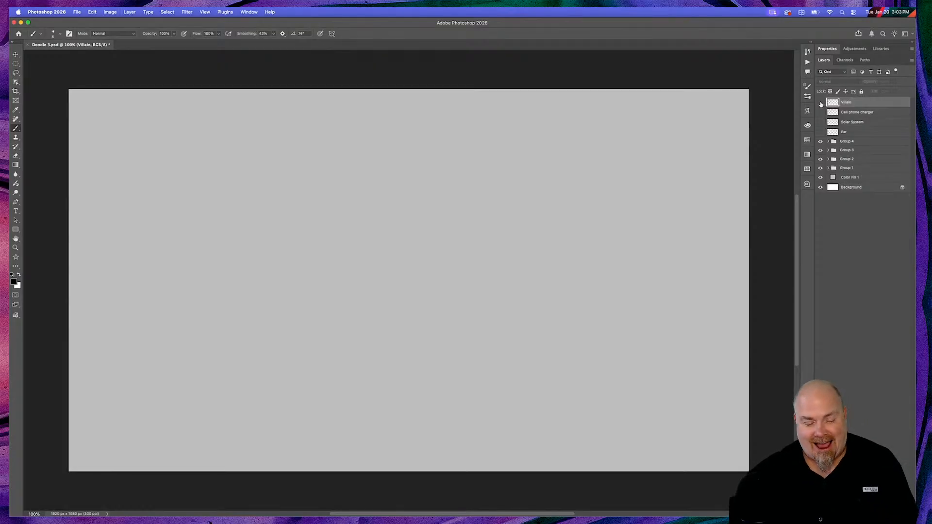
On a new blank layer, draw a large rectangular frame and handwrite "Welcome IN!" inside its upper edge.
key(super+Tab)
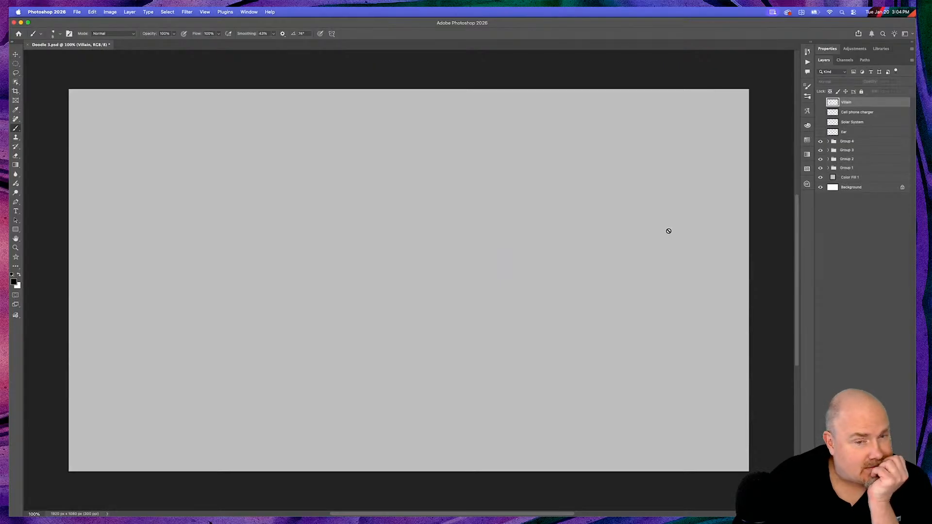
mouse_move(466, 516)
key(super+shift+alt+n)
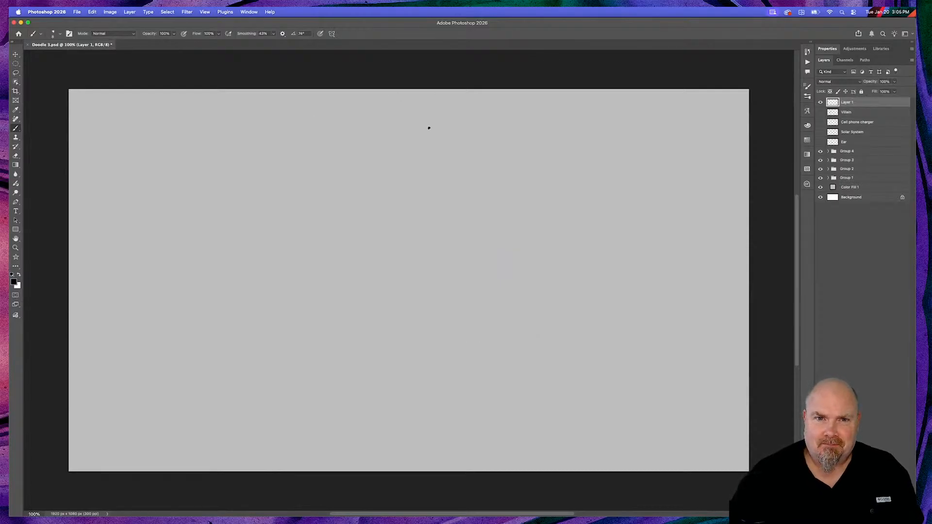
mouse_move(420, 149)
mouse_down()
mouse_move(662, 146)
mouse_move(671, 286)
mouse_move(389, 289)
mouse_move(385, 177)
mouse_move(406, 140)
mouse_move(437, 144)
mouse_move(439, 176)
mouse_move(457, 165)
mouse_move(473, 176)
mouse_move(514, 167)
mouse_move(522, 175)
mouse_move(528, 165)
mouse_move(521, 176)
mouse_move(562, 174)
mouse_move(576, 154)
mouse_move(577, 165)
mouse_up()
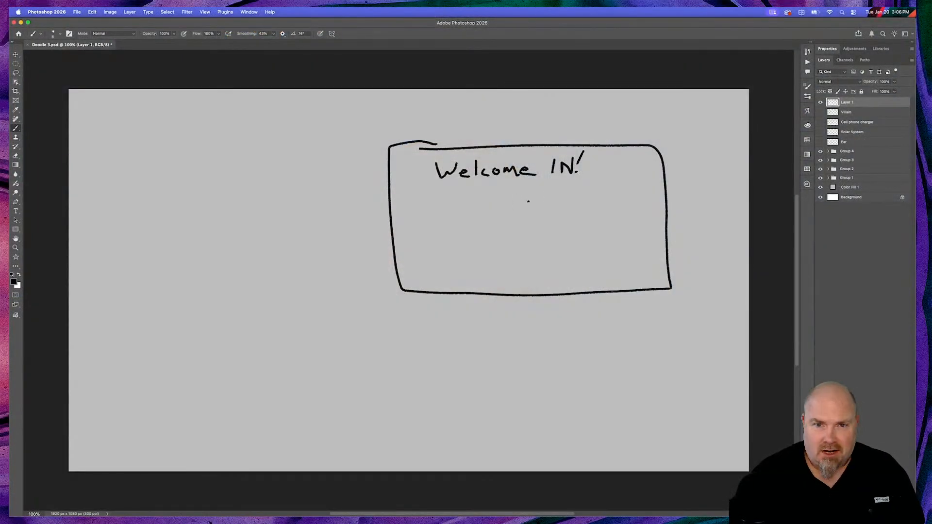
Draw a person's head with a jagged beard, shoulders and arm lines below the "Welcome IN!" lettering.
mouse_move(507, 204)
mouse_down()
mouse_move(501, 221)
mouse_move(513, 241)
mouse_up()
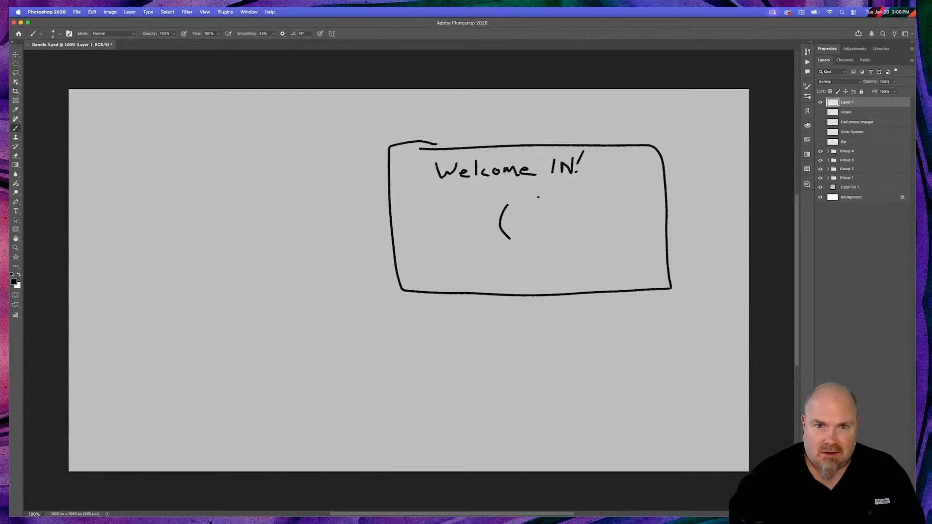
mouse_move(506, 205)
mouse_down()
mouse_move(535, 202)
mouse_move(545, 233)
mouse_up()
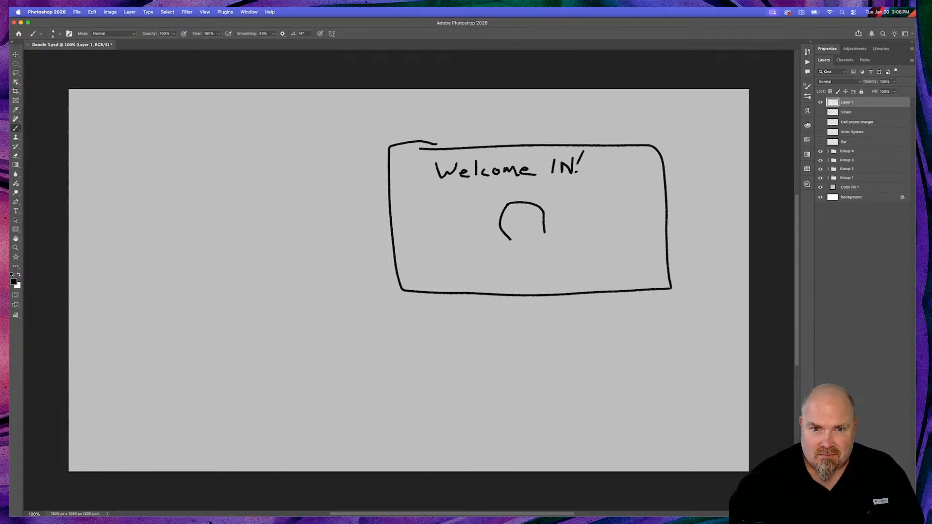
drag(524, 244, 546, 232)
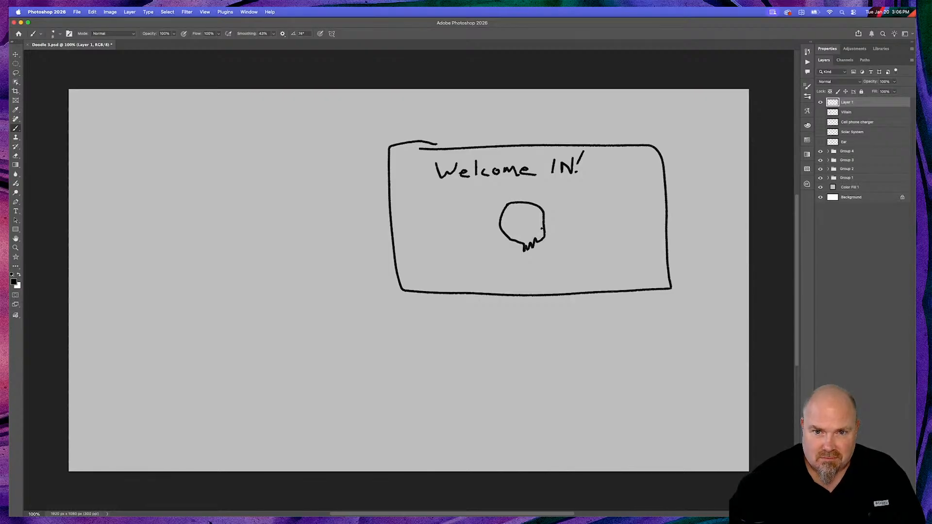
mouse_move(519, 248)
mouse_down()
mouse_move(469, 265)
mouse_move(480, 284)
mouse_up()
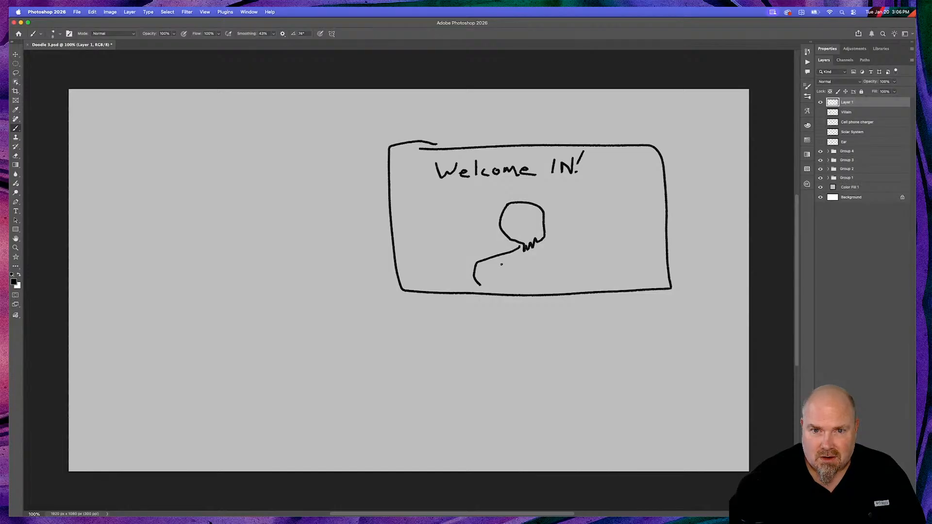
mouse_move(544, 246)
mouse_down()
mouse_move(576, 262)
mouse_move(581, 276)
mouse_move(564, 285)
mouse_move(569, 291)
mouse_up()
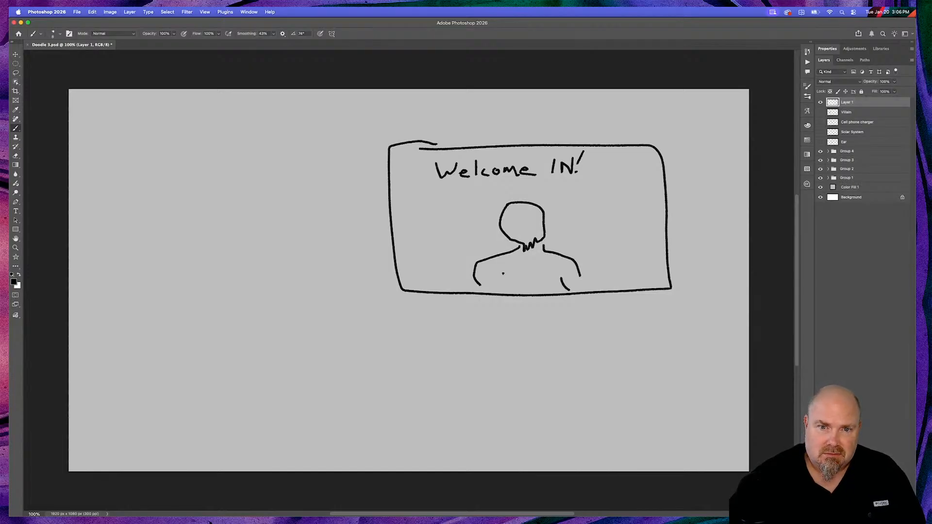
drag(497, 277, 508, 291)
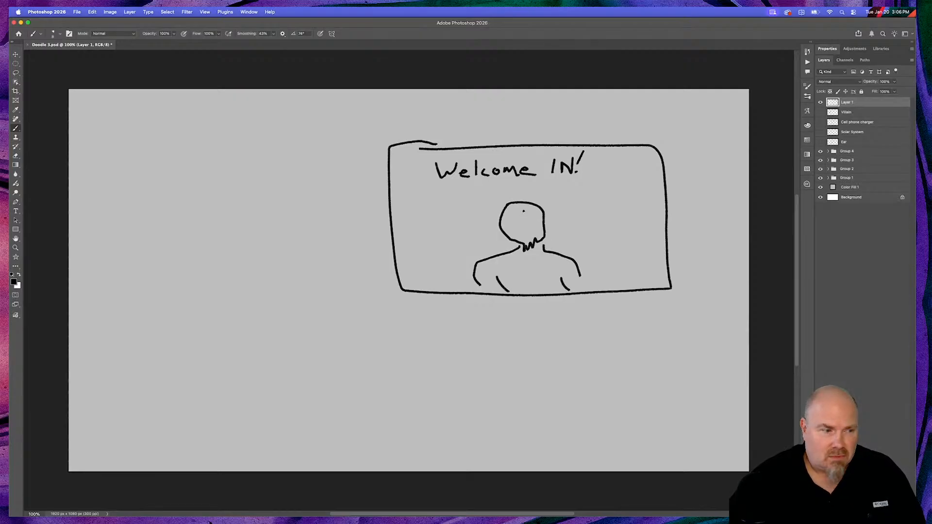
Add eyes, a nose and a mouth to the person's face and fill out the goatee.
drag(531, 212, 531, 218)
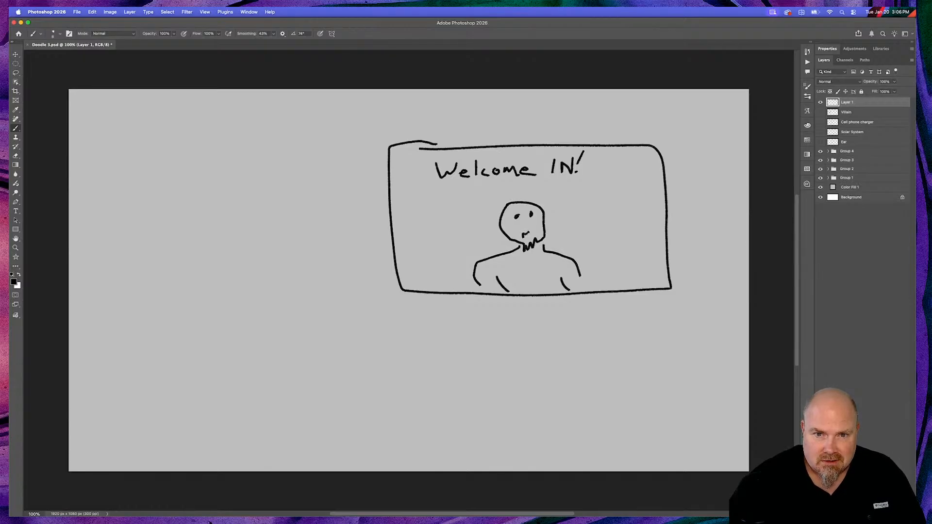
drag(532, 230, 534, 251)
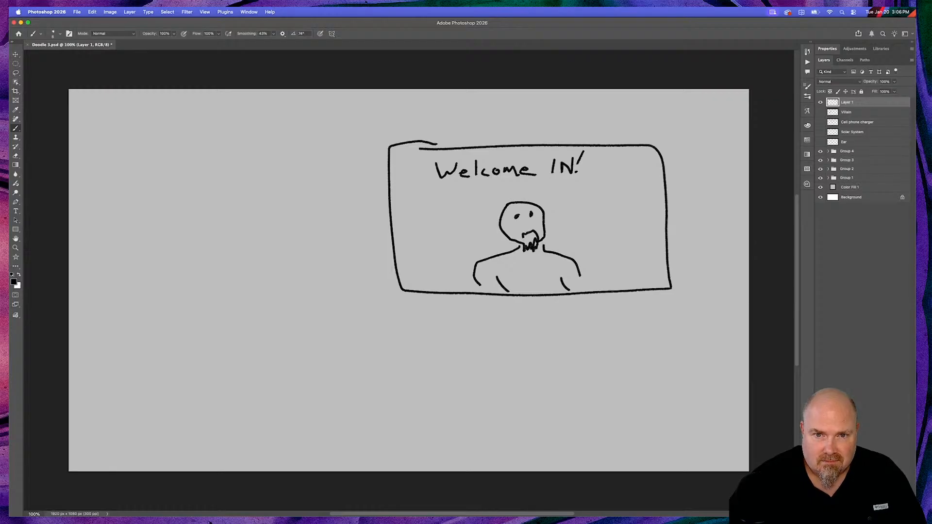
drag(525, 221, 521, 227)
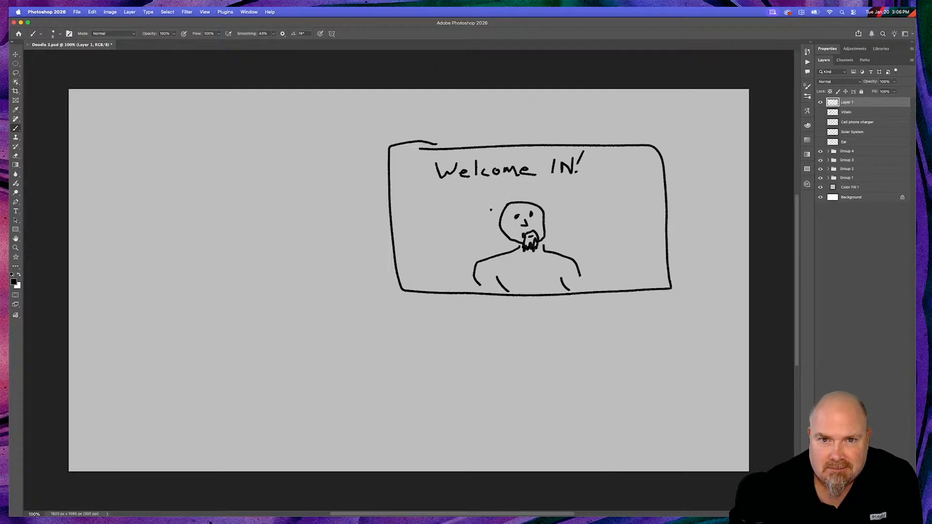
Draw a pointed, house-shaped outline with a horizontal base line on each side of the person.
mouse_move(419, 254)
mouse_down()
mouse_move(417, 224)
mouse_move(446, 188)
mouse_move(458, 246)
mouse_up()
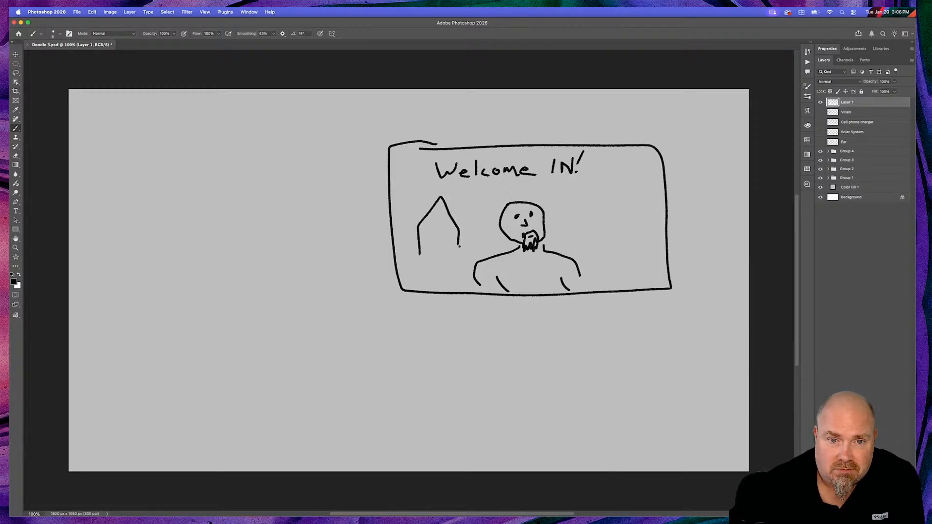
drag(413, 249, 464, 249)
mouse_move(599, 238)
mouse_down()
mouse_move(617, 180)
mouse_move(639, 211)
mouse_move(638, 239)
mouse_move(618, 242)
mouse_move(659, 240)
mouse_up()
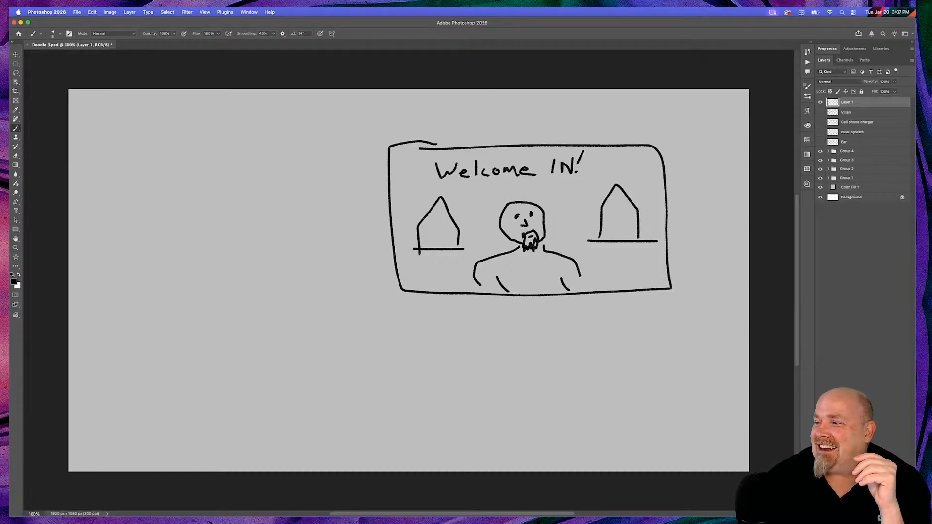
Rename the welcome doodle's layer as "Expert" and handwrite the guesser's name with an underline beside the frame.
double_click(848, 103)
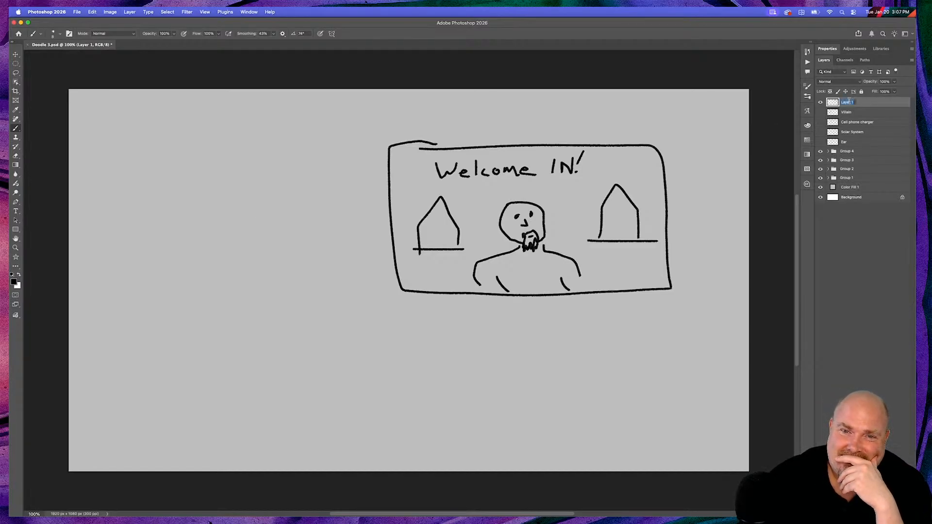
text(E)
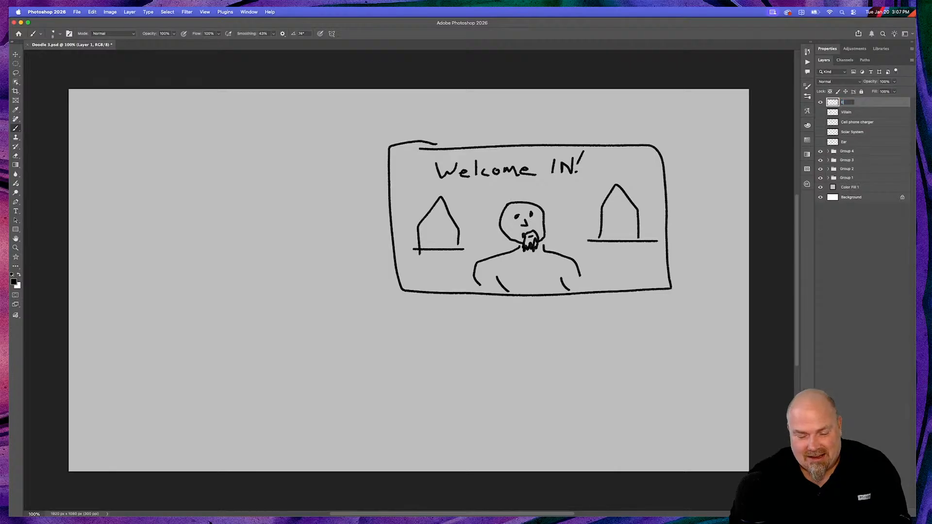
text(xpert)
key(Return)
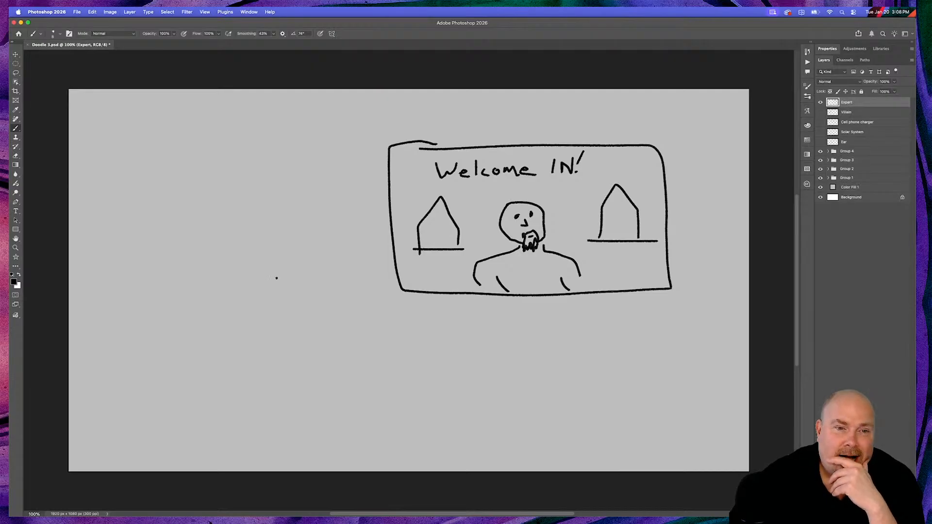
mouse_move(243, 320)
mouse_down()
mouse_move(247, 334)
mouse_move(259, 301)
mouse_move(268, 330)
mouse_move(270, 315)
mouse_move(286, 336)
mouse_move(295, 321)
mouse_move(301, 365)
mouse_move(338, 369)
mouse_up()
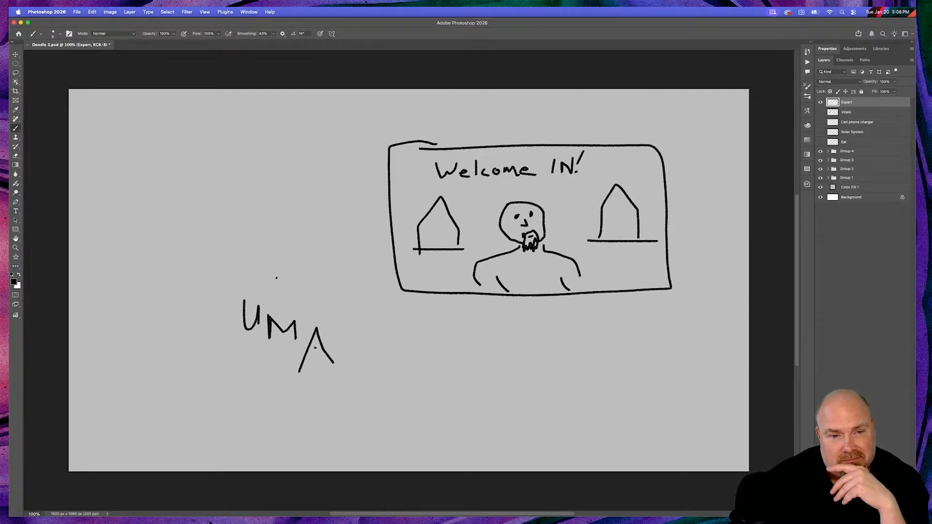
drag(224, 337, 338, 406)
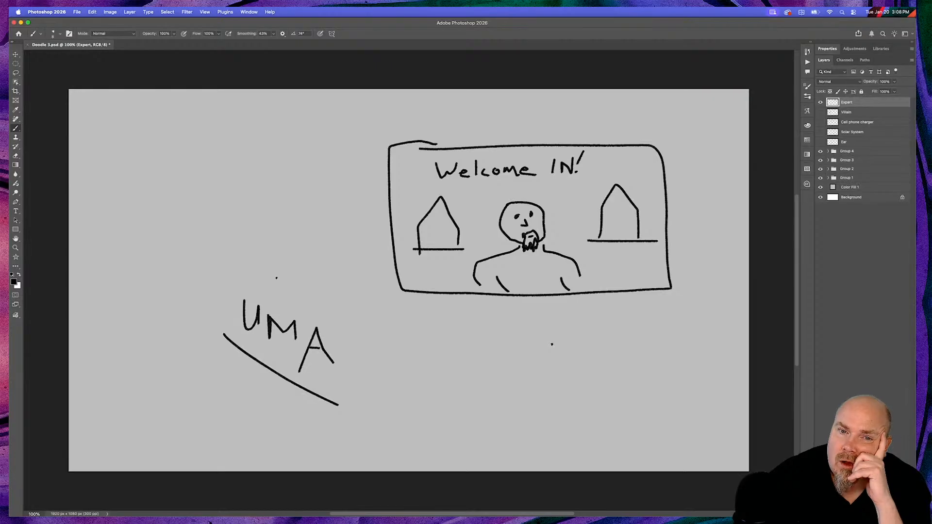
Hide the Expert layer and add a new blank layer above it for the next doodle.
click(820, 103)
key(super+shift+alt+n)
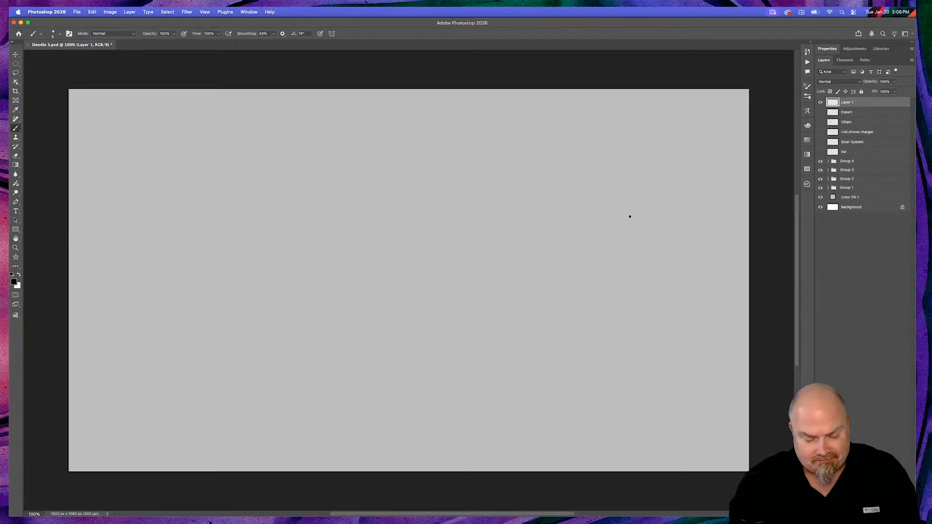
key(super+Tab)
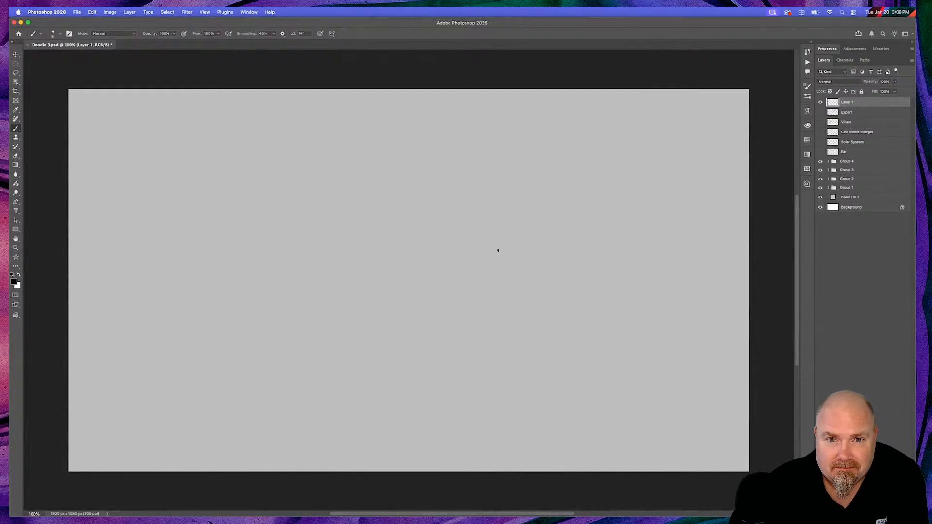
Draw a round cake with an oval top, straight sides and a curved base, sitting on a wide oval plate.
mouse_move(479, 253)
mouse_down()
mouse_move(476, 277)
mouse_move(522, 273)
mouse_move(525, 257)
mouse_move(504, 250)
mouse_up()
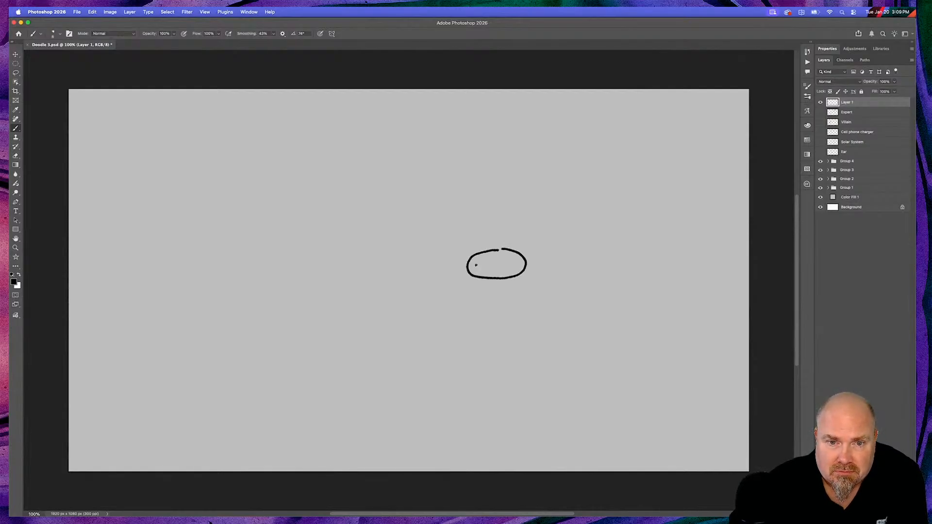
drag(468, 275, 468, 302)
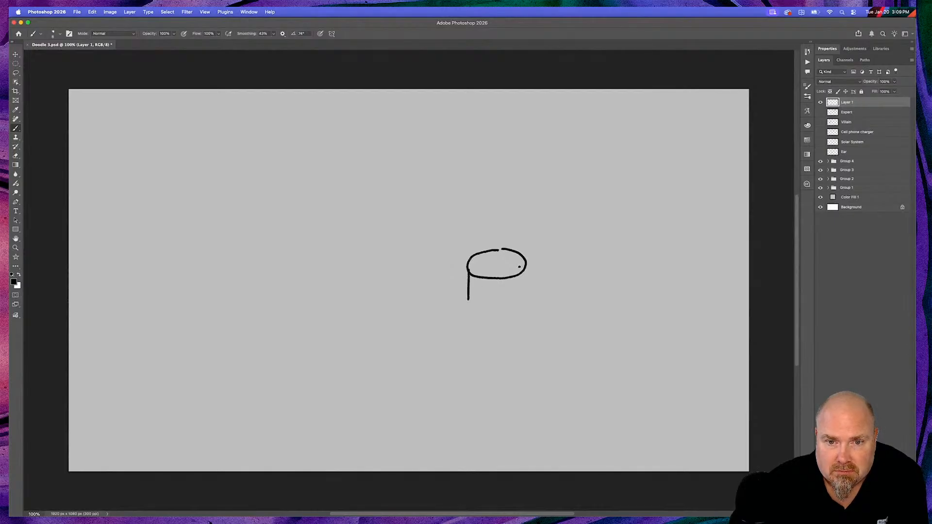
drag(526, 275, 526, 299)
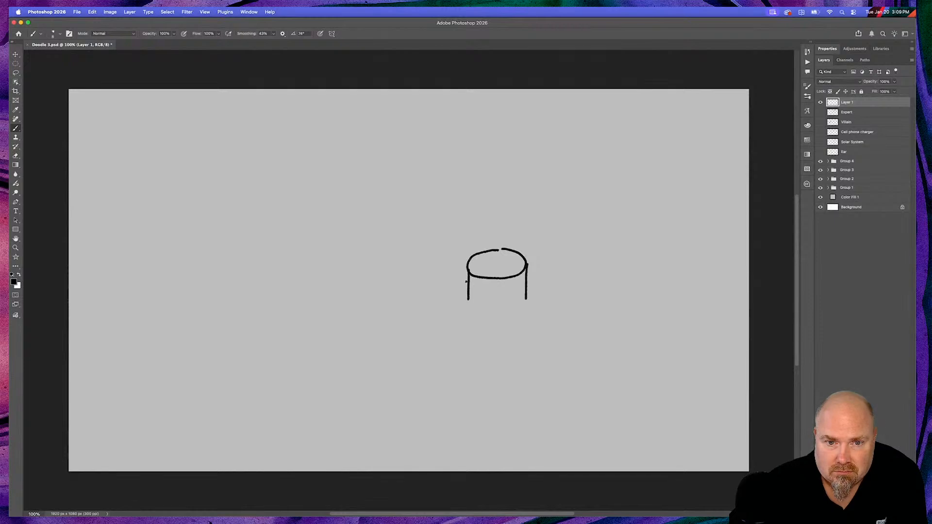
mouse_move(458, 285)
mouse_down()
mouse_move(443, 295)
mouse_move(462, 322)
mouse_move(515, 327)
mouse_move(554, 313)
mouse_move(552, 294)
mouse_move(523, 278)
mouse_up()
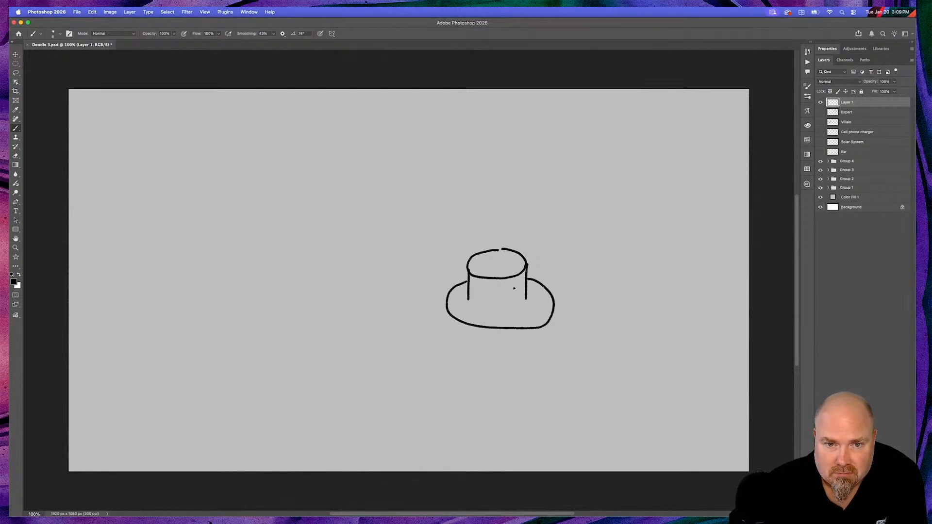
drag(469, 301, 526, 300)
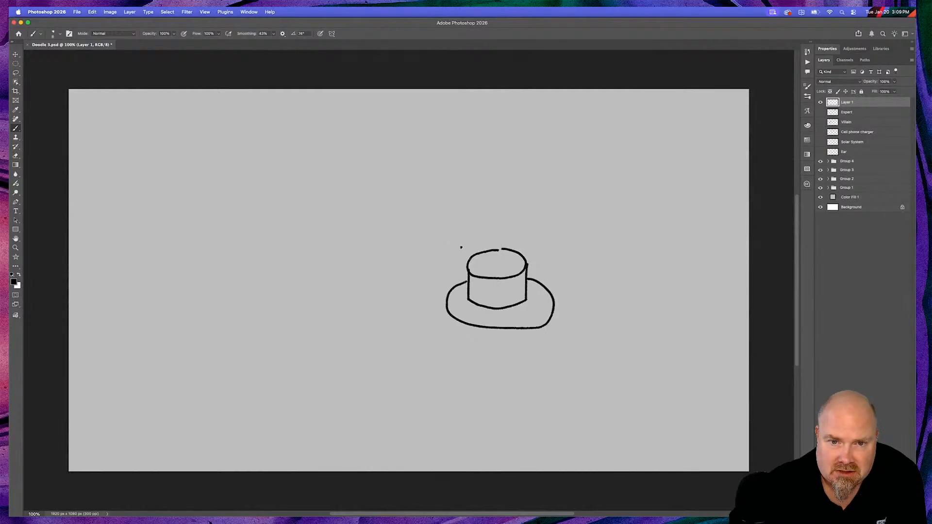
Add four upright candles to the top of the cake, each with a small pointed flame above it.
mouse_move(481, 260)
mouse_down()
mouse_move(479, 236)
mouse_move(493, 249)
mouse_up()
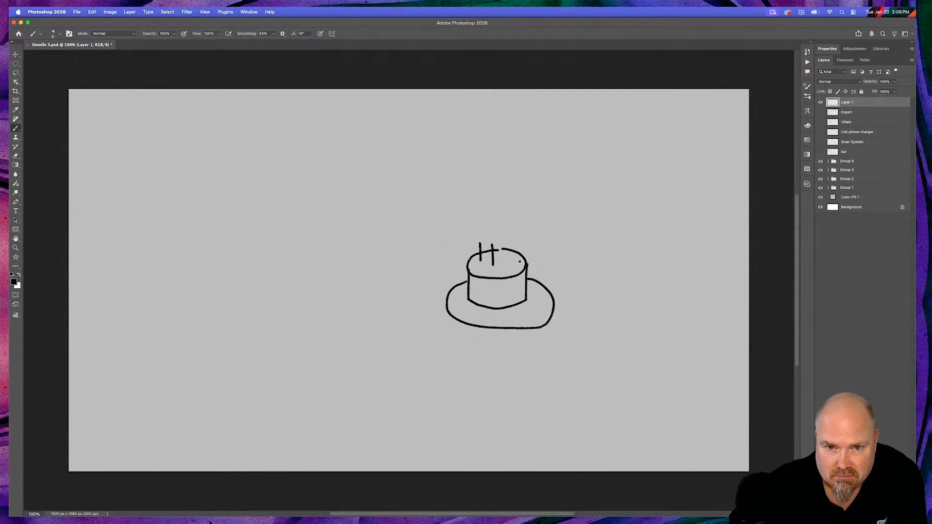
drag(507, 267, 504, 227)
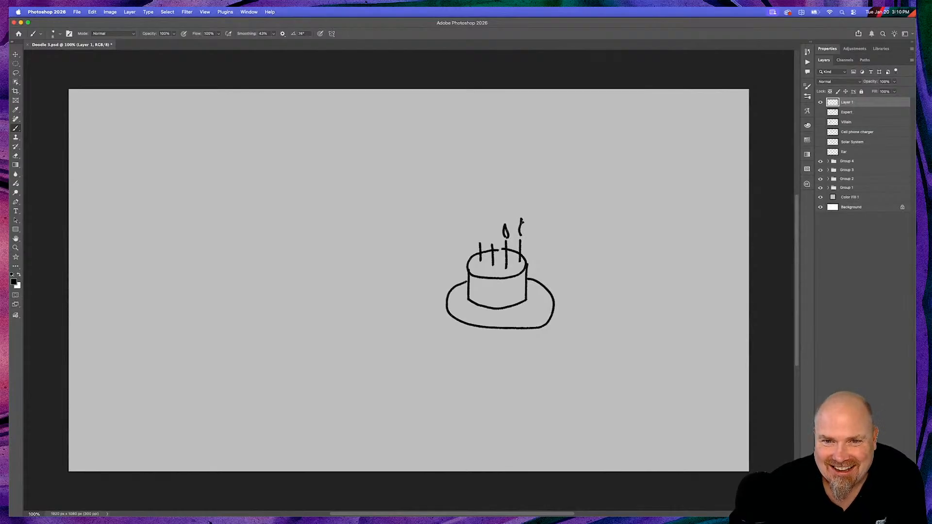
drag(527, 228, 524, 235)
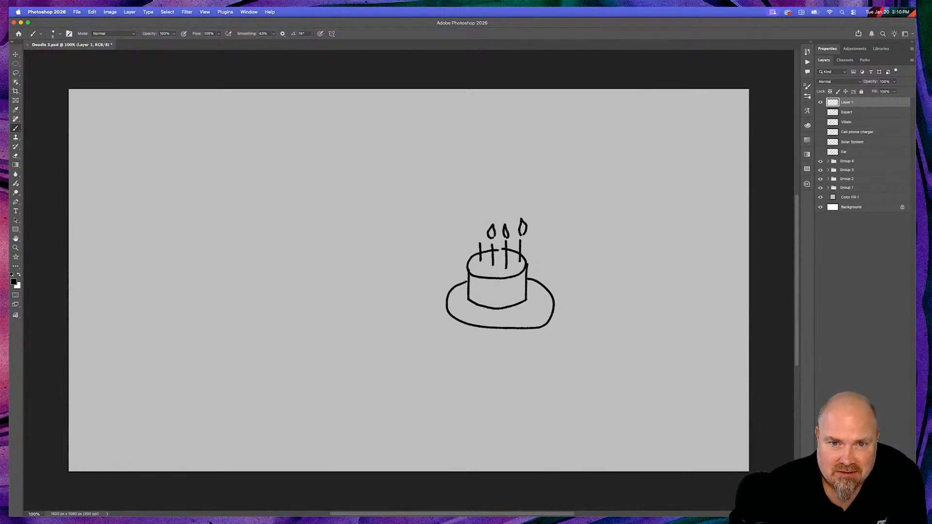
drag(476, 236, 474, 223)
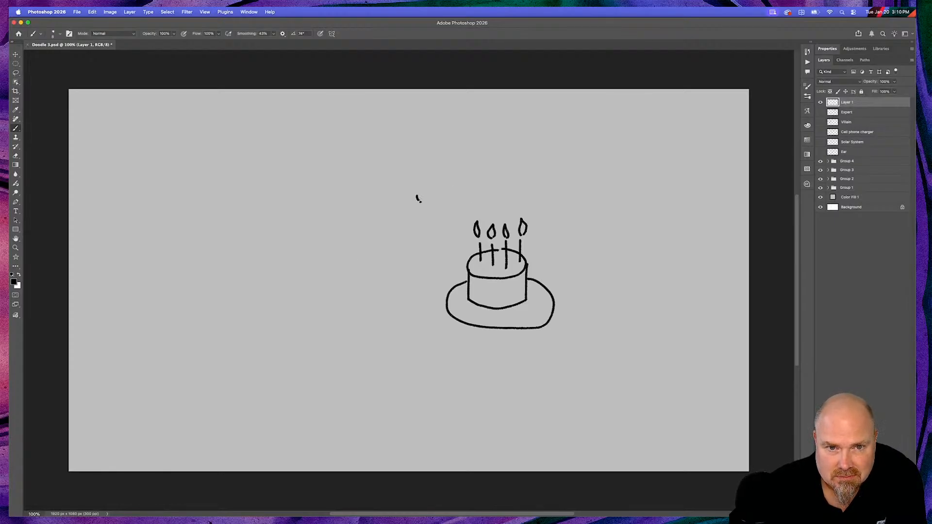
Draw a face in profile beside the cake, facing the candles, with forehead, nose, lips, chin and jawline.
drag(425, 209, 422, 215)
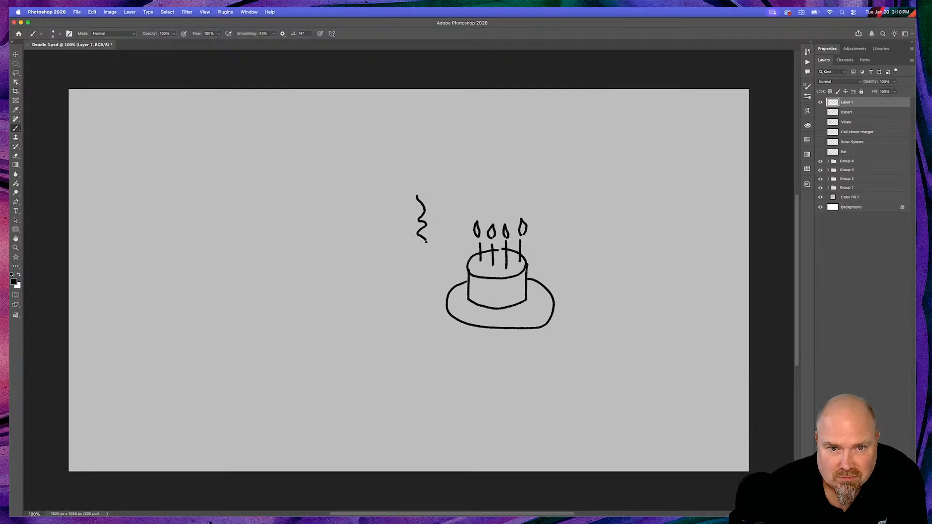
drag(416, 259, 378, 255)
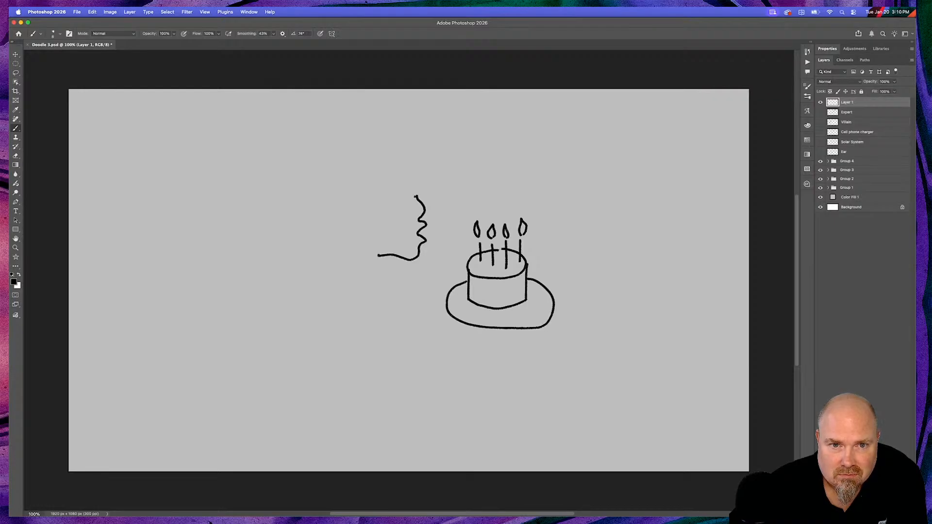
mouse_move(413, 184)
mouse_down()
mouse_move(413, 173)
mouse_move(369, 168)
mouse_up()
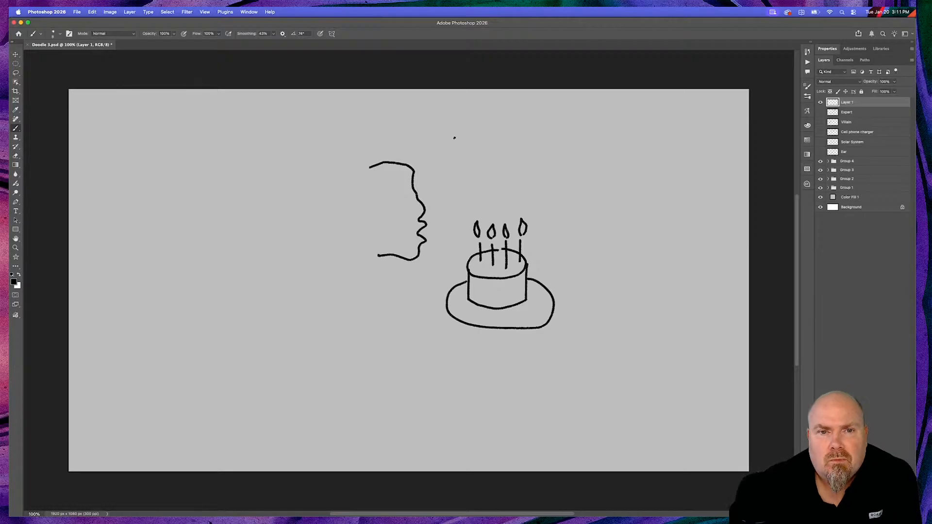
Handwrite the guesser's name above the cake and underline it.
drag(458, 125, 459, 163)
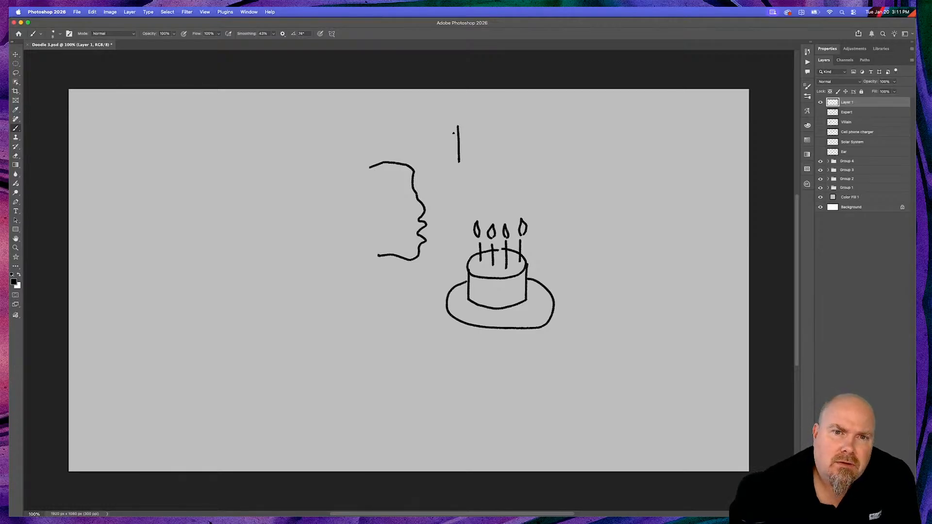
mouse_move(464, 129)
mouse_down()
mouse_move(474, 154)
mouse_move(459, 163)
mouse_move(488, 155)
mouse_up()
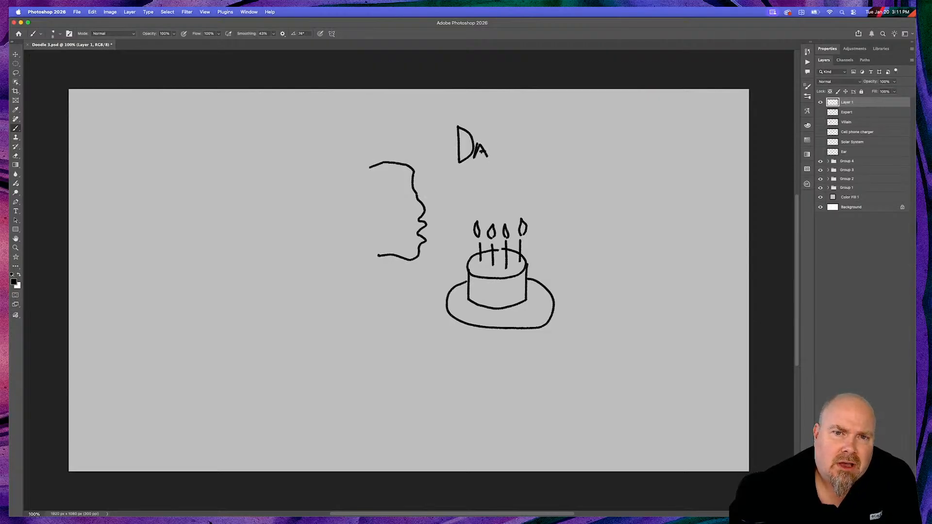
mouse_move(493, 145)
mouse_down()
mouse_move(507, 164)
mouse_move(537, 136)
mouse_move(523, 157)
mouse_up()
mouse_move(518, 125)
mouse_down()
mouse_move(524, 157)
mouse_move(552, 165)
mouse_up()
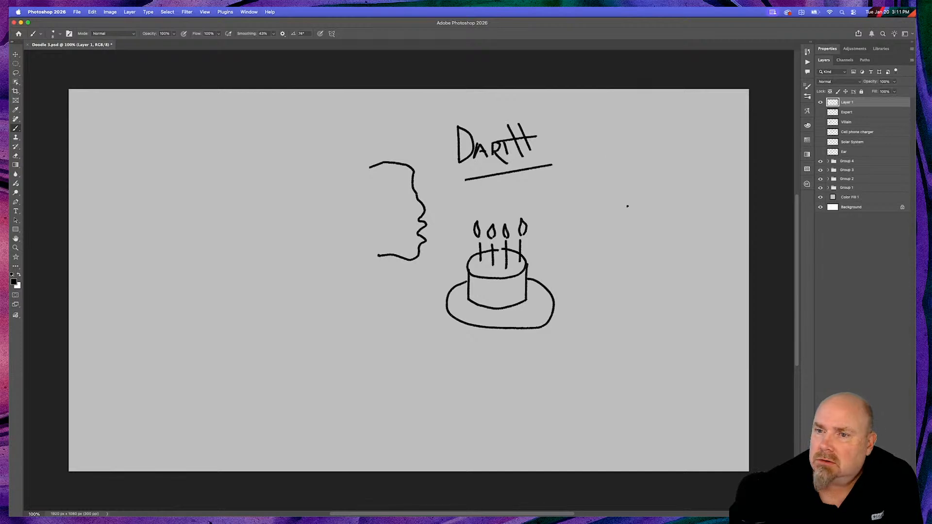
Rename the cake doodle's layer as "wish" and hide it.
double_click(847, 102)
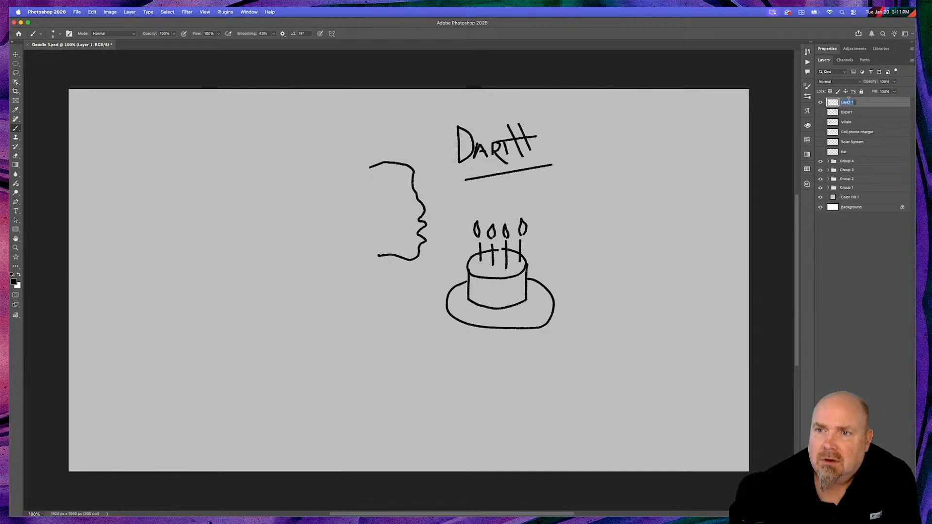
text(wish)
key(Return)
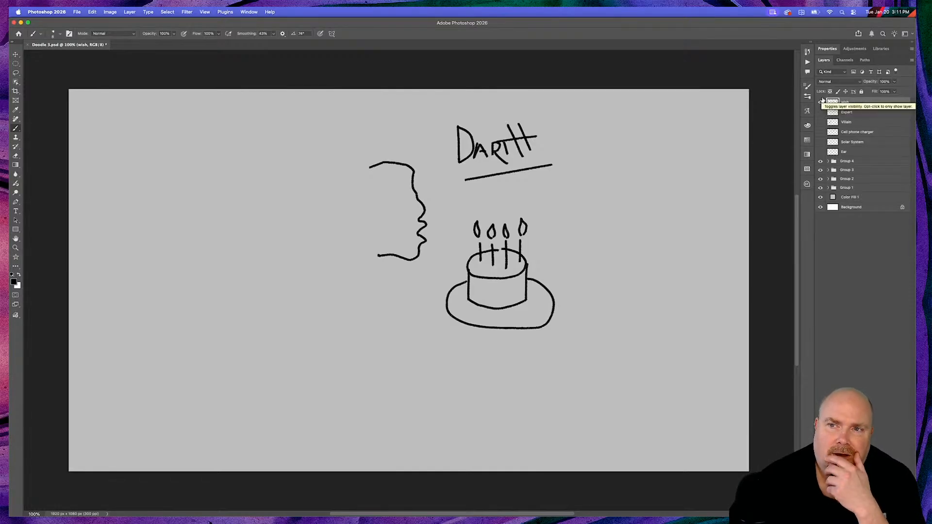
click(821, 102)
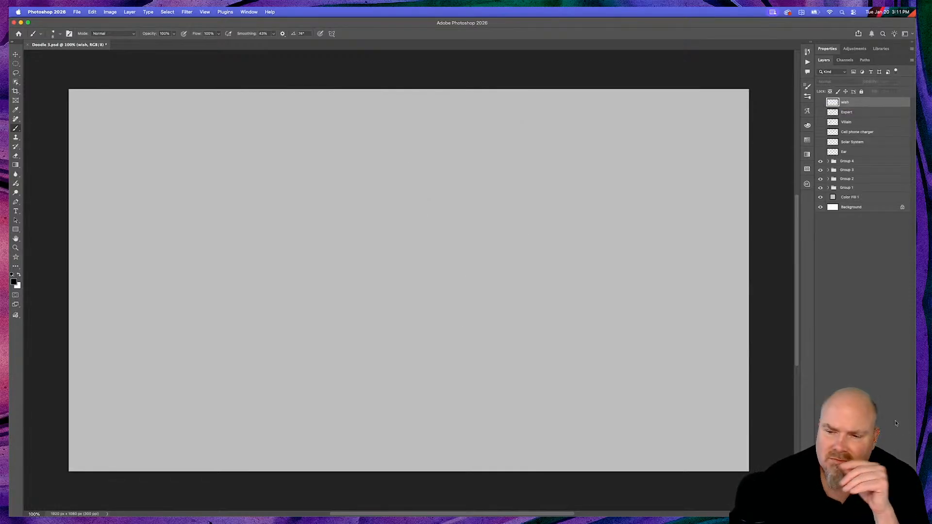
On a new blank layer, draw a thermometer with a round bulb and tick marks, and handwrite F° and C° beside it.
click(882, 513)
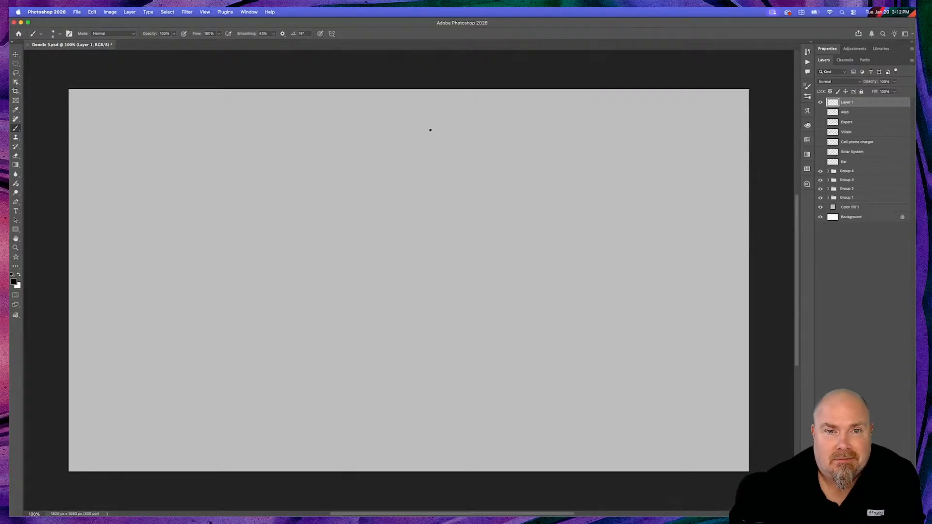
mouse_move(431, 130)
mouse_down()
mouse_move(438, 288)
mouse_move(425, 301)
mouse_move(413, 298)
mouse_move(409, 281)
mouse_move(420, 270)
mouse_move(420, 129)
mouse_up()
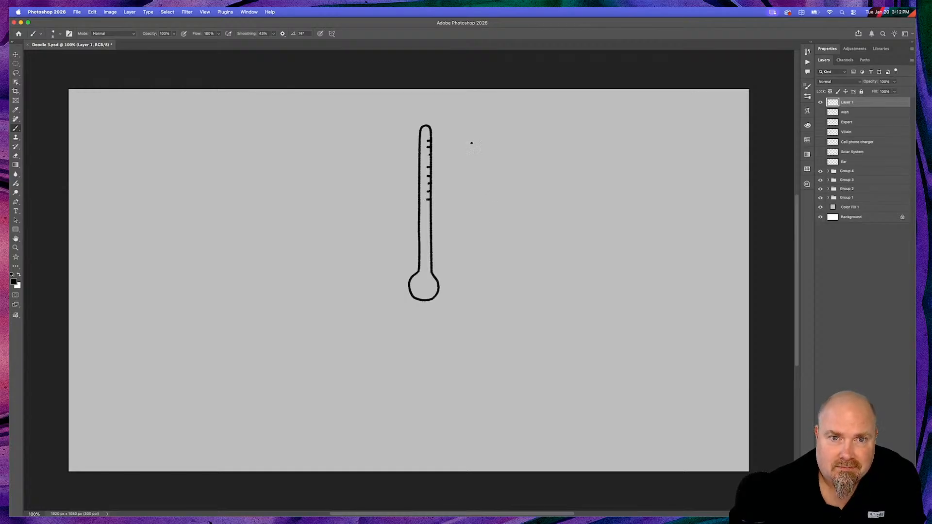
mouse_move(473, 142)
mouse_down()
mouse_move(472, 181)
mouse_move(490, 142)
mouse_up()
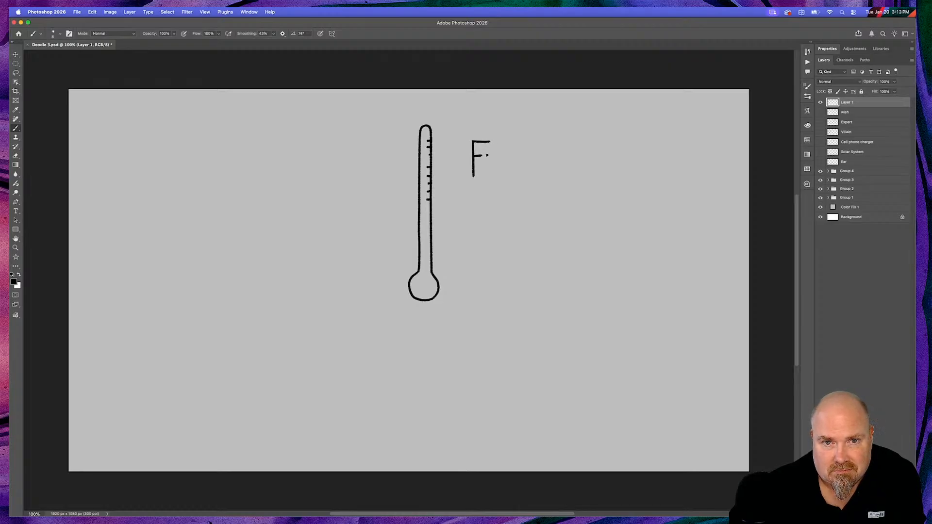
mouse_move(543, 136)
mouse_down()
mouse_move(525, 144)
mouse_move(525, 158)
mouse_move(554, 171)
mouse_up()
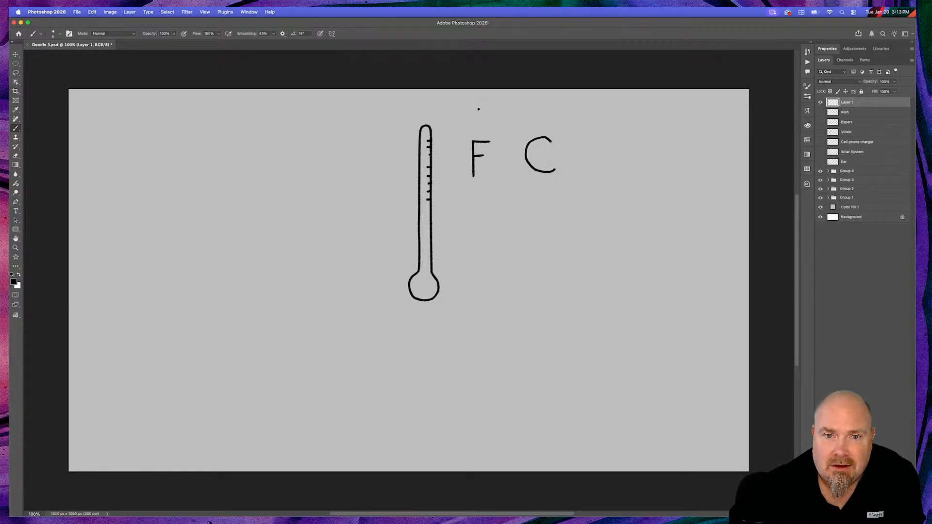
mouse_move(498, 136)
mouse_down()
mouse_move(505, 139)
mouse_move(498, 133)
mouse_up()
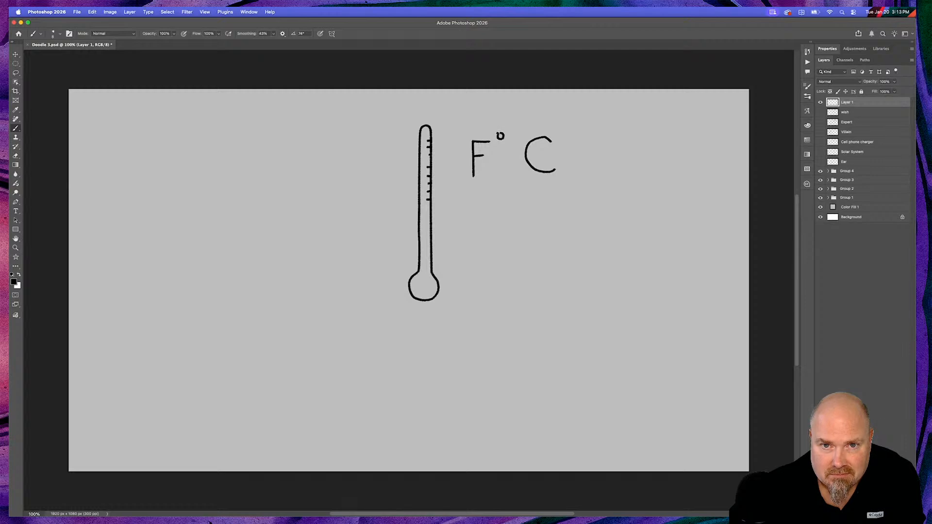
mouse_move(568, 130)
mouse_down()
mouse_move(573, 136)
mouse_move(567, 129)
mouse_up()
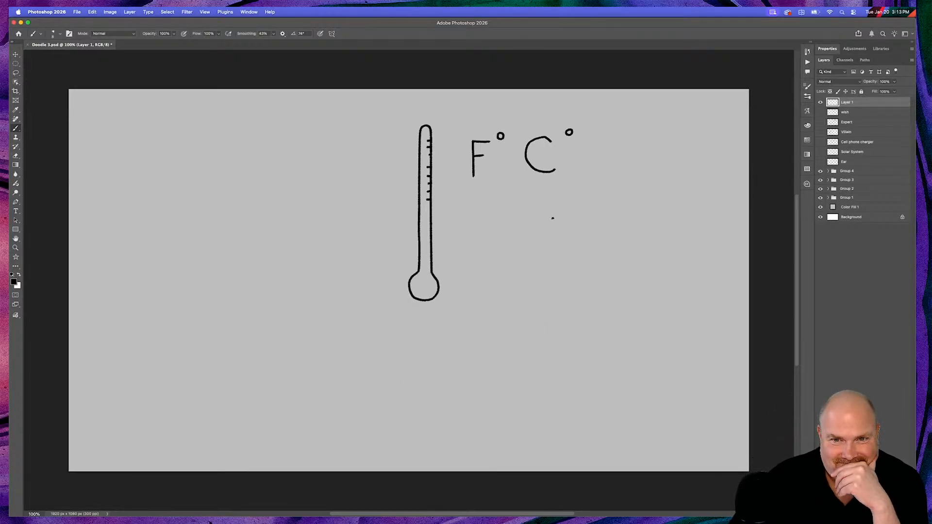
Handwrite the guesser's name below the temperature symbols, undoing and redrawing the second letter, and underline the name.
mouse_move(482, 229)
mouse_down()
mouse_move(491, 254)
mouse_move(507, 241)
mouse_move(503, 216)
mouse_move(508, 261)
mouse_move(525, 273)
mouse_up()
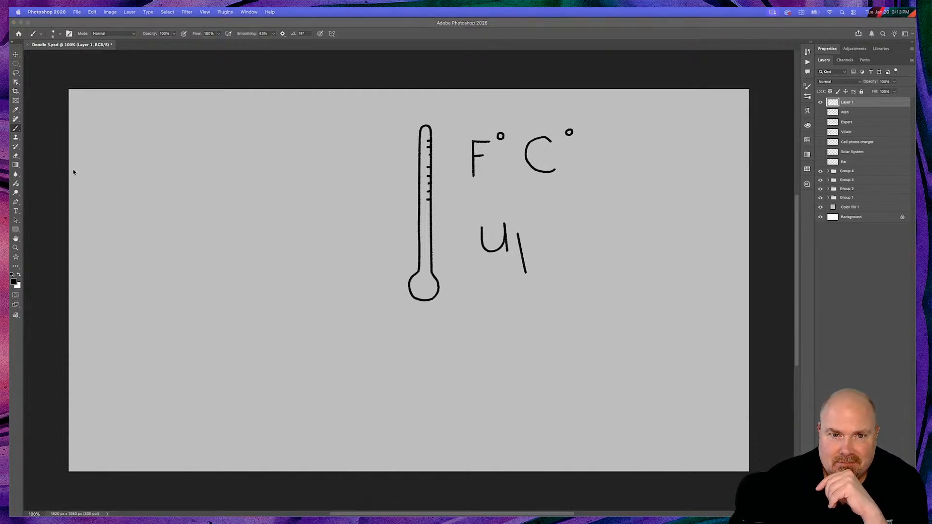
click(541, 243)
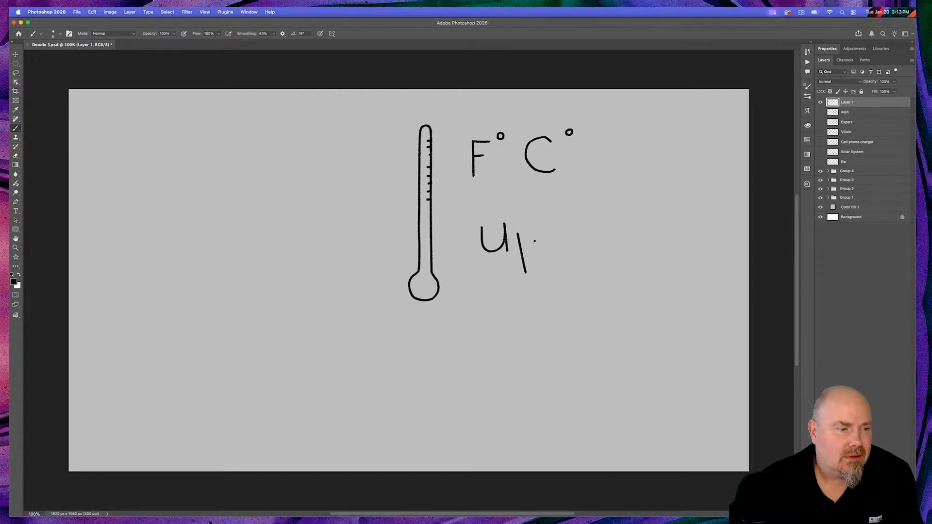
mouse_move(527, 222)
mouse_down()
mouse_move(546, 257)
mouse_move(556, 224)
mouse_move(587, 276)
mouse_up()
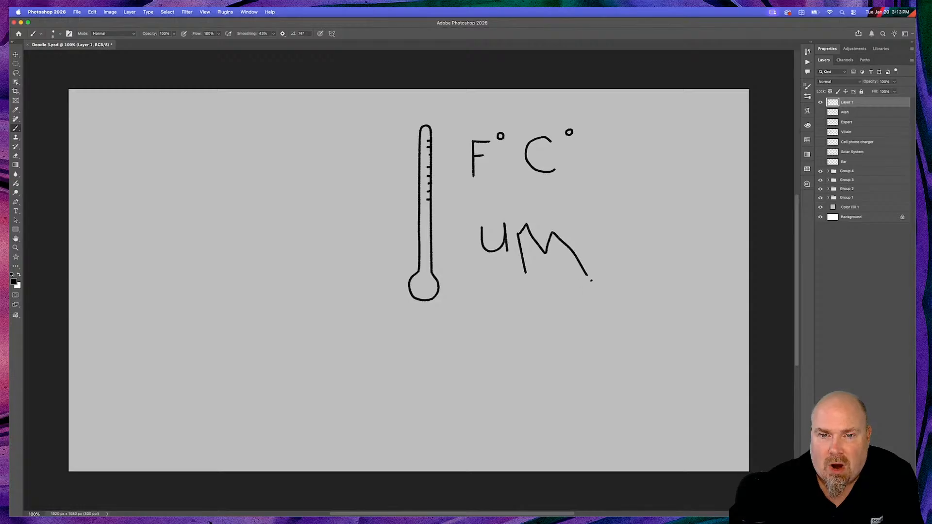
key(super+z)
key(super+z)
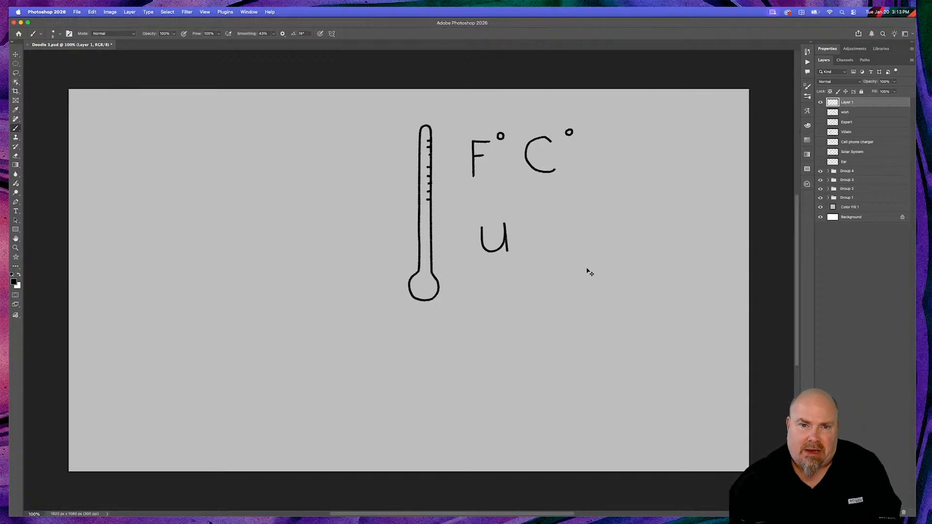
mouse_move(522, 227)
mouse_down()
mouse_move(520, 248)
mouse_move(548, 224)
mouse_move(557, 254)
mouse_move(583, 247)
mouse_up()
drag(461, 285, 649, 283)
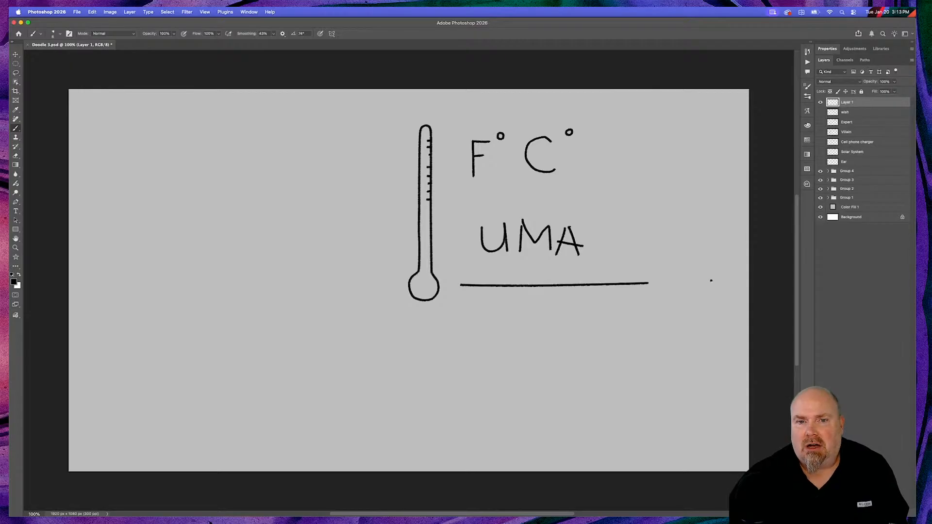
Rename the thermometer doodle's layer as "Degree".
double_click(846, 102)
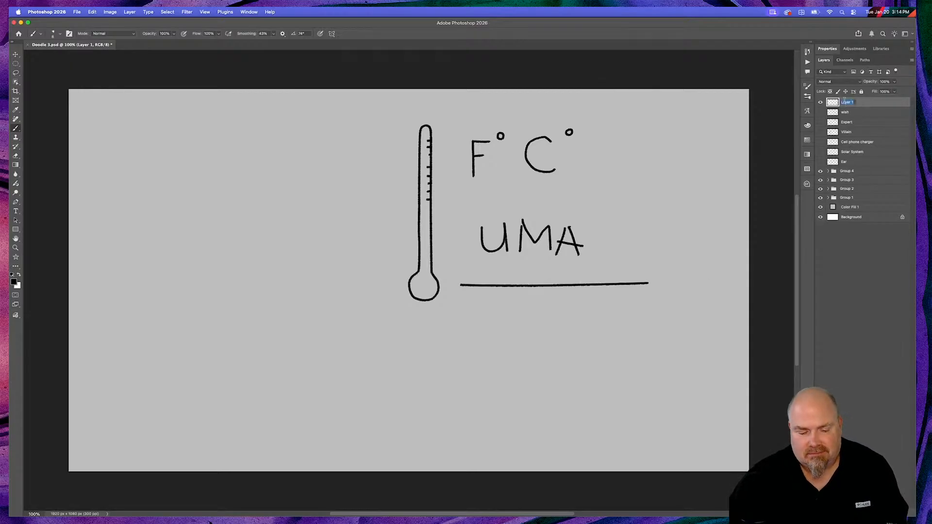
text(Degree)
key(Return)
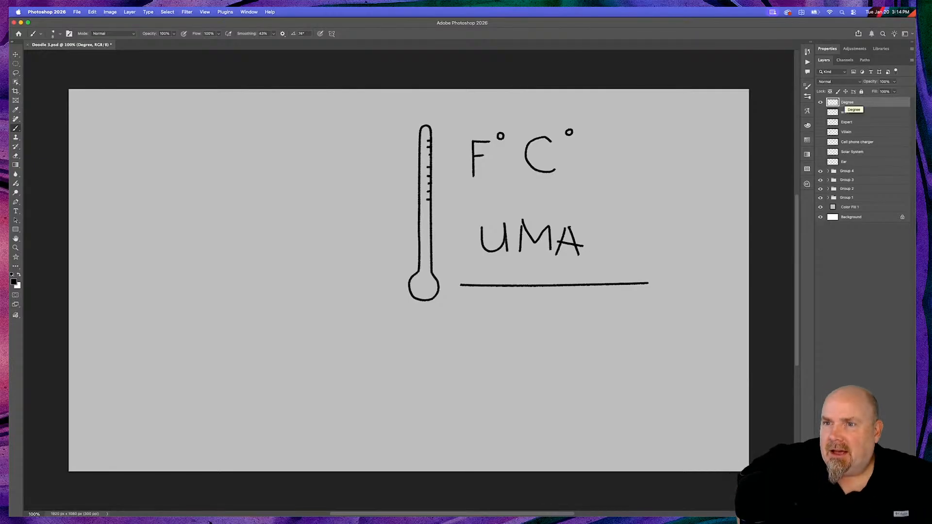